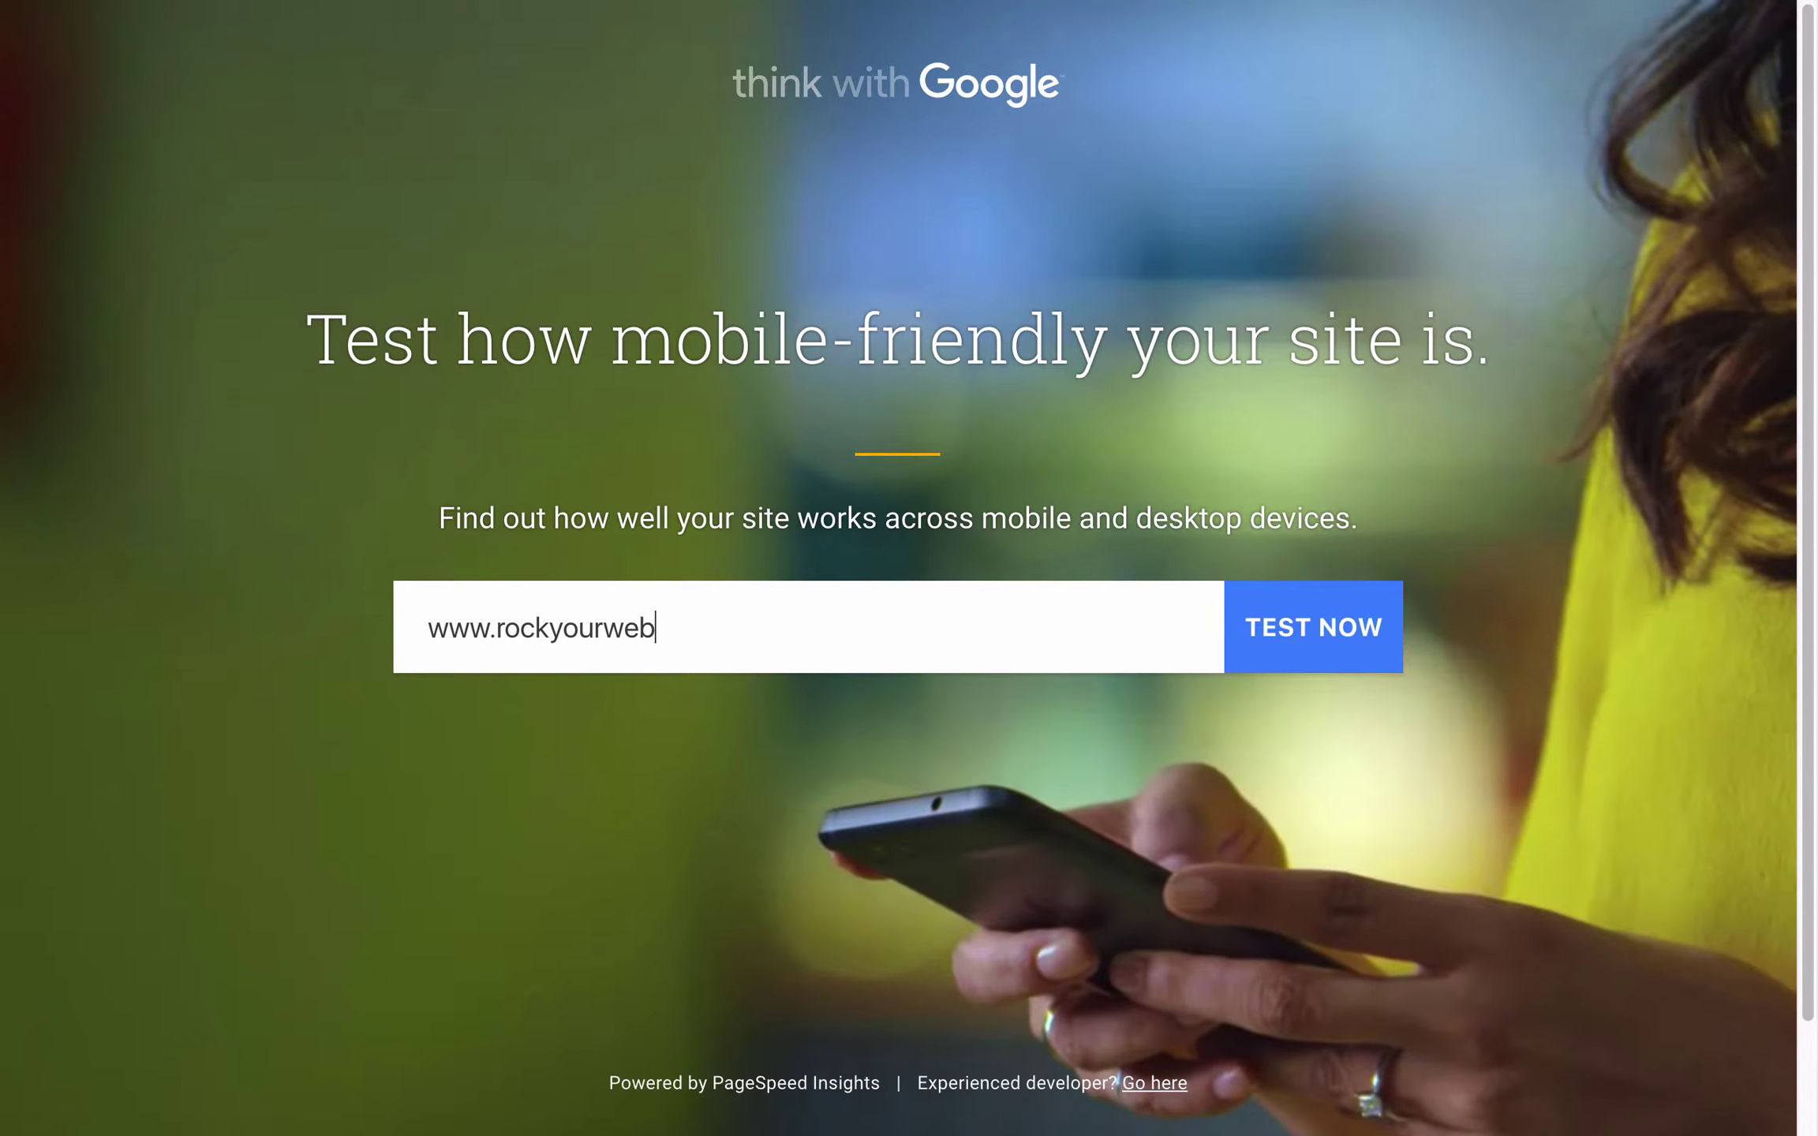
{"action": "type", "text": ".site"}
{"action": "left_click", "coordinate": [1302, 628]}
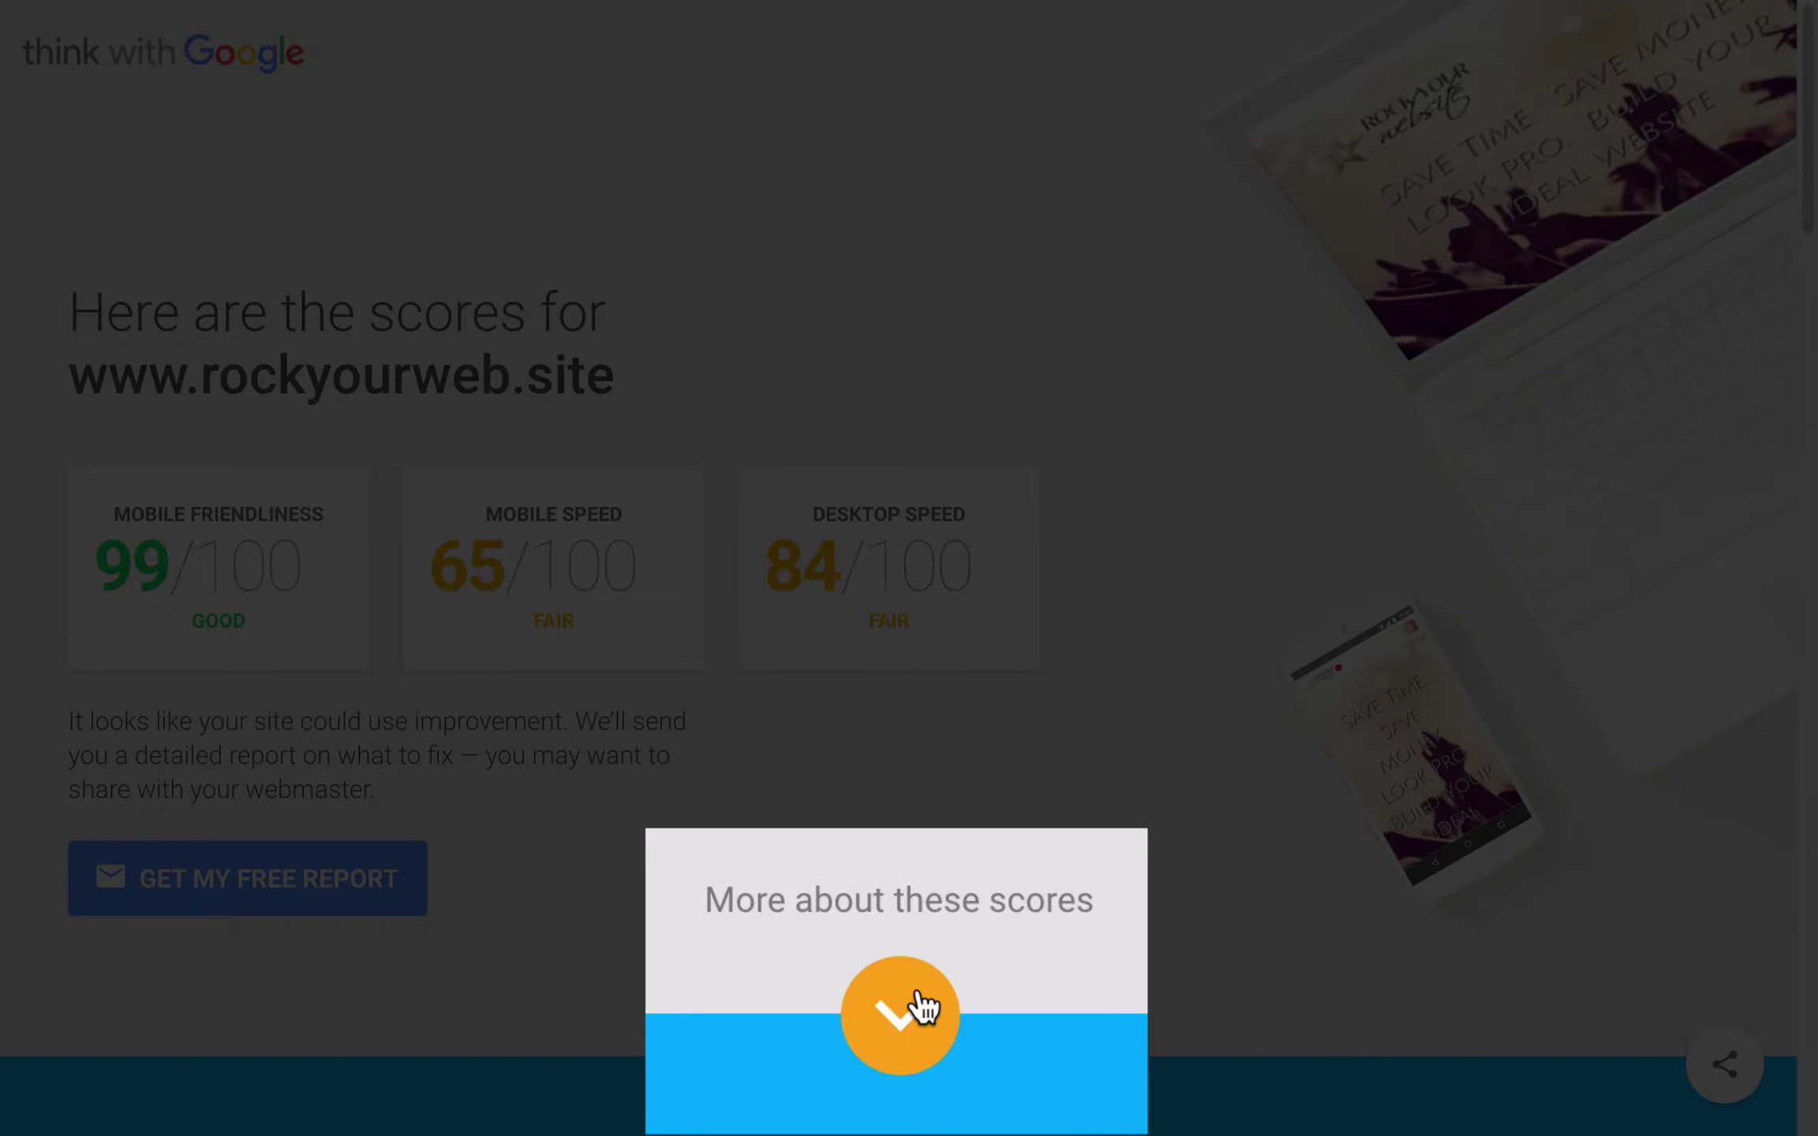
Step: Examine the mobile speed fix list and highlight the render-blocking JavaScript and CSS item, then close the list
{"action": "left_click", "coordinate": [900, 1055]}
{"action": "left_click", "coordinate": [898, 1062]}
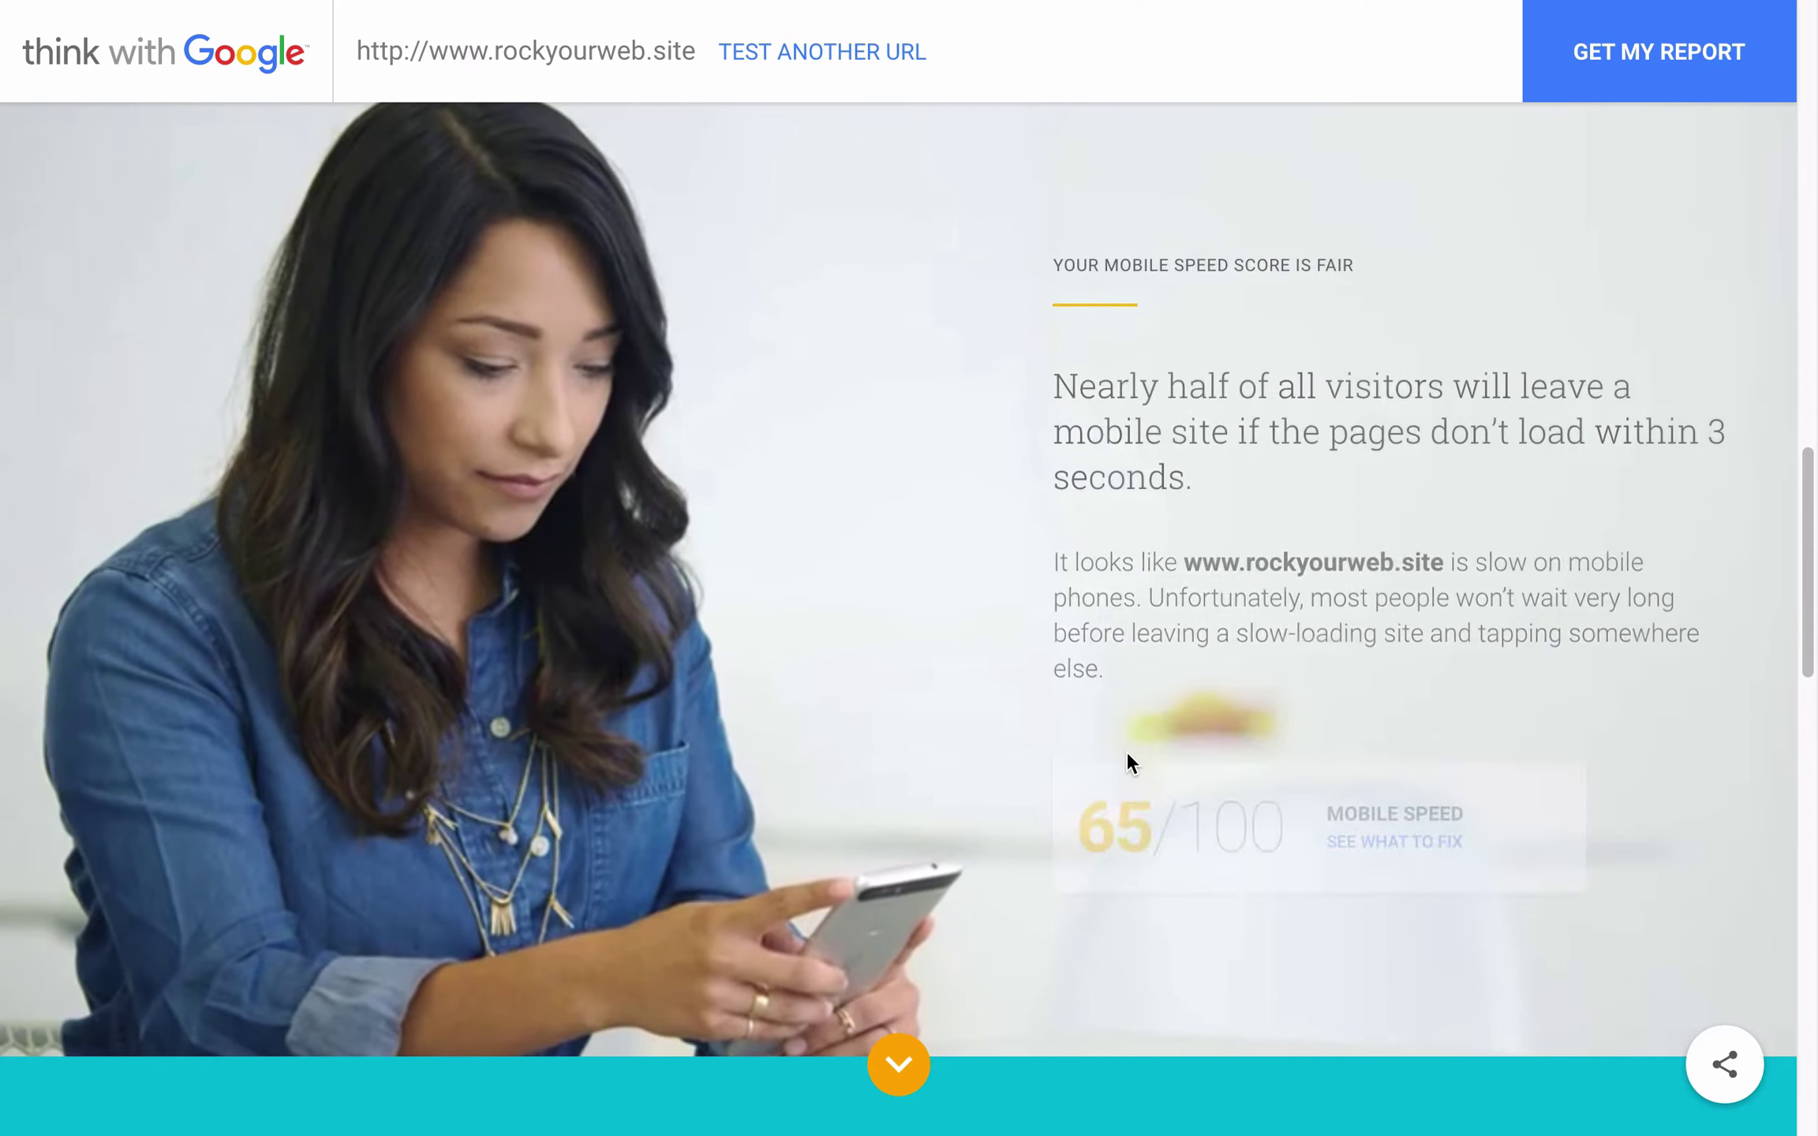
{"action": "left_click", "coordinate": [1390, 777]}
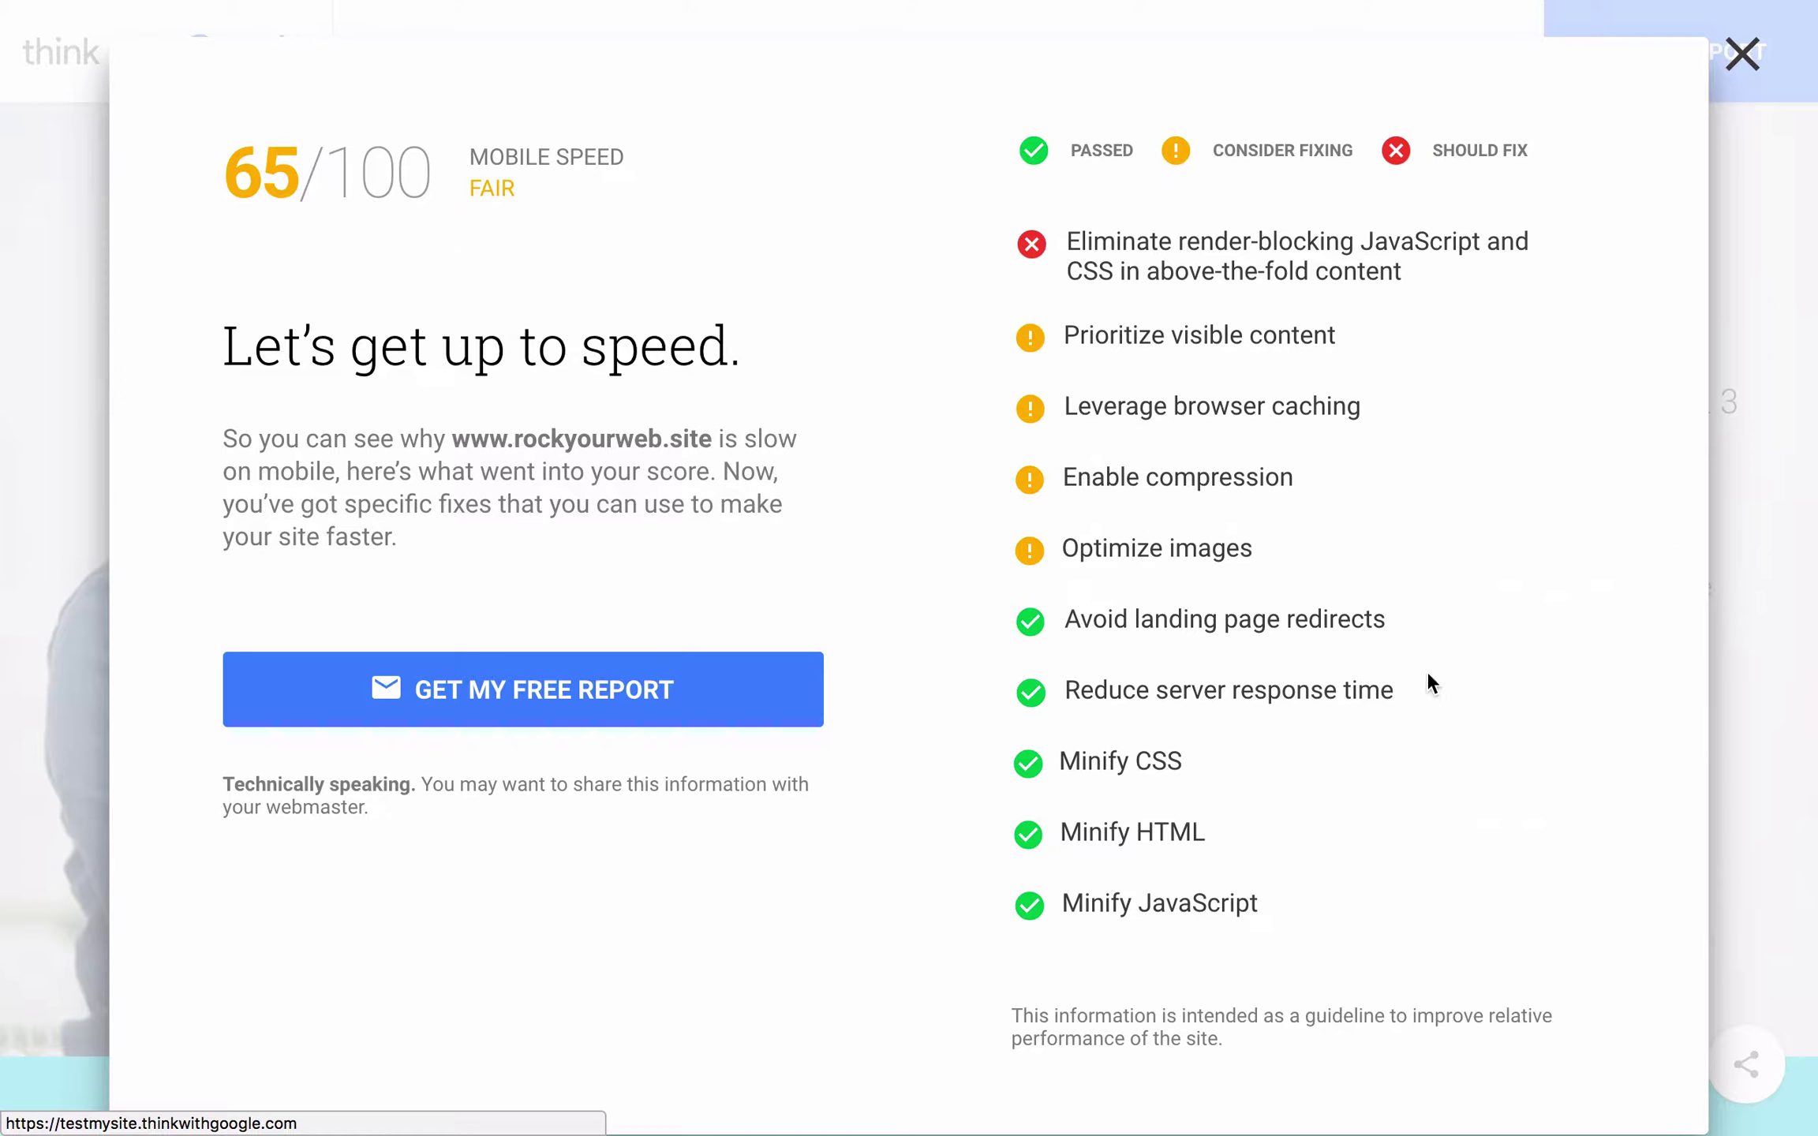
{"action": "left_click_drag", "start_coordinate": [1417, 269], "coordinate": [1069, 240]}
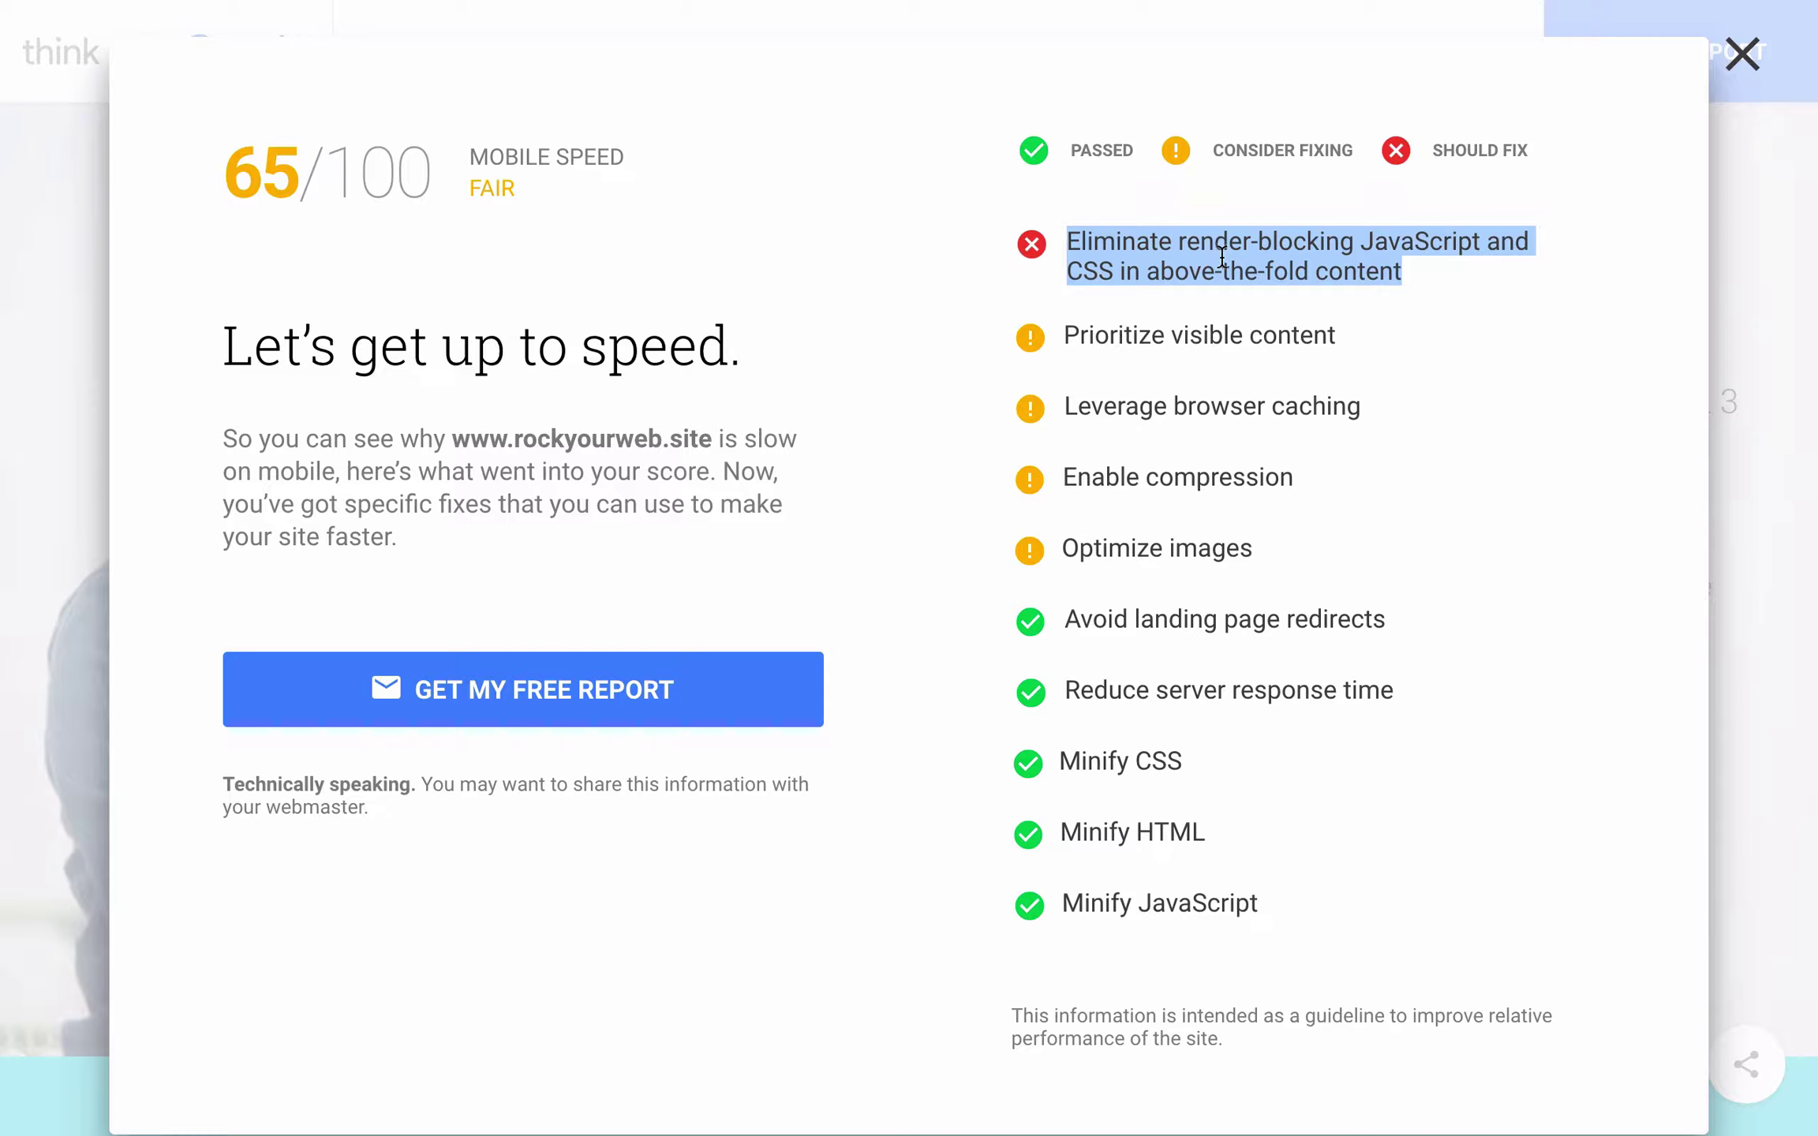
{"action": "left_click", "coordinate": [1740, 57]}
Step: Examine the desktop speed fix list, highlighting the render-blocking JavaScript and CSS item, and return to the report
{"action": "scroll", "coordinate": [868, 562], "scroll_direction": "down", "scroll_amount": 3}
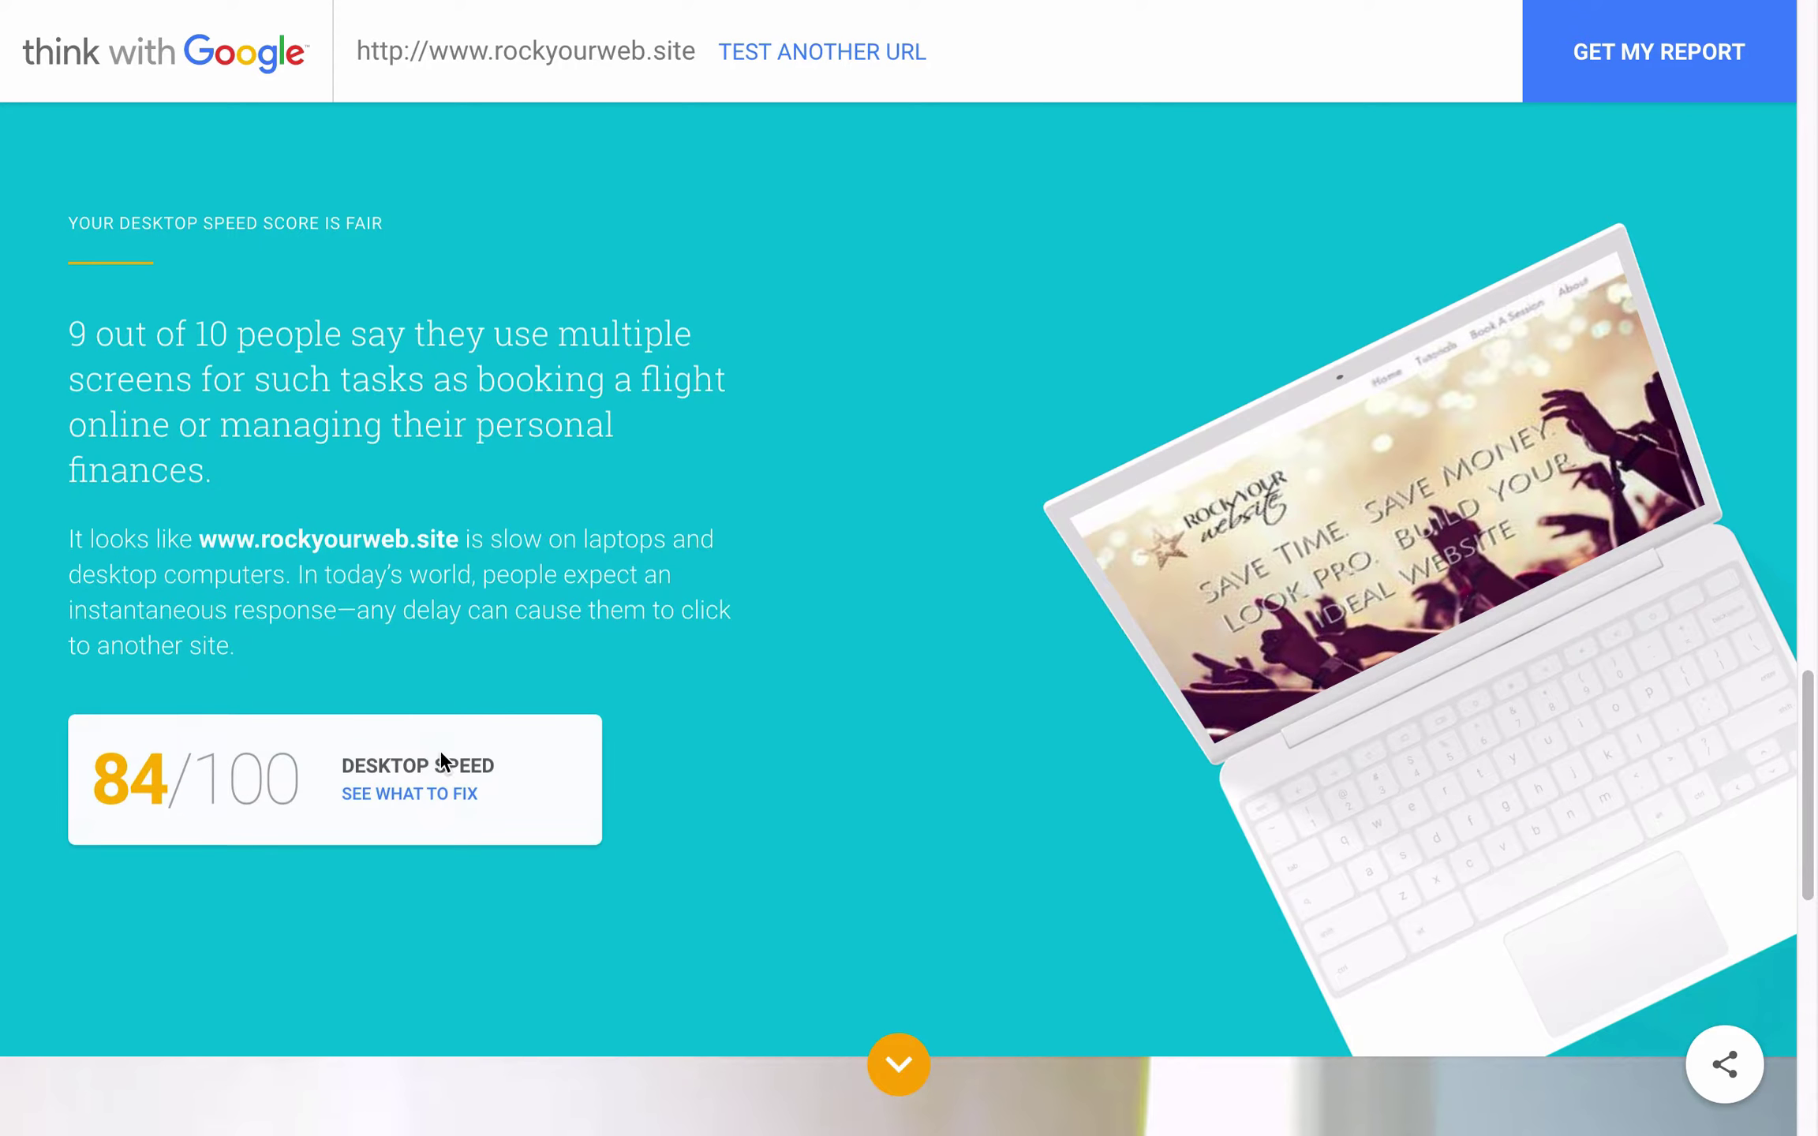
{"action": "left_click", "coordinate": [394, 797]}
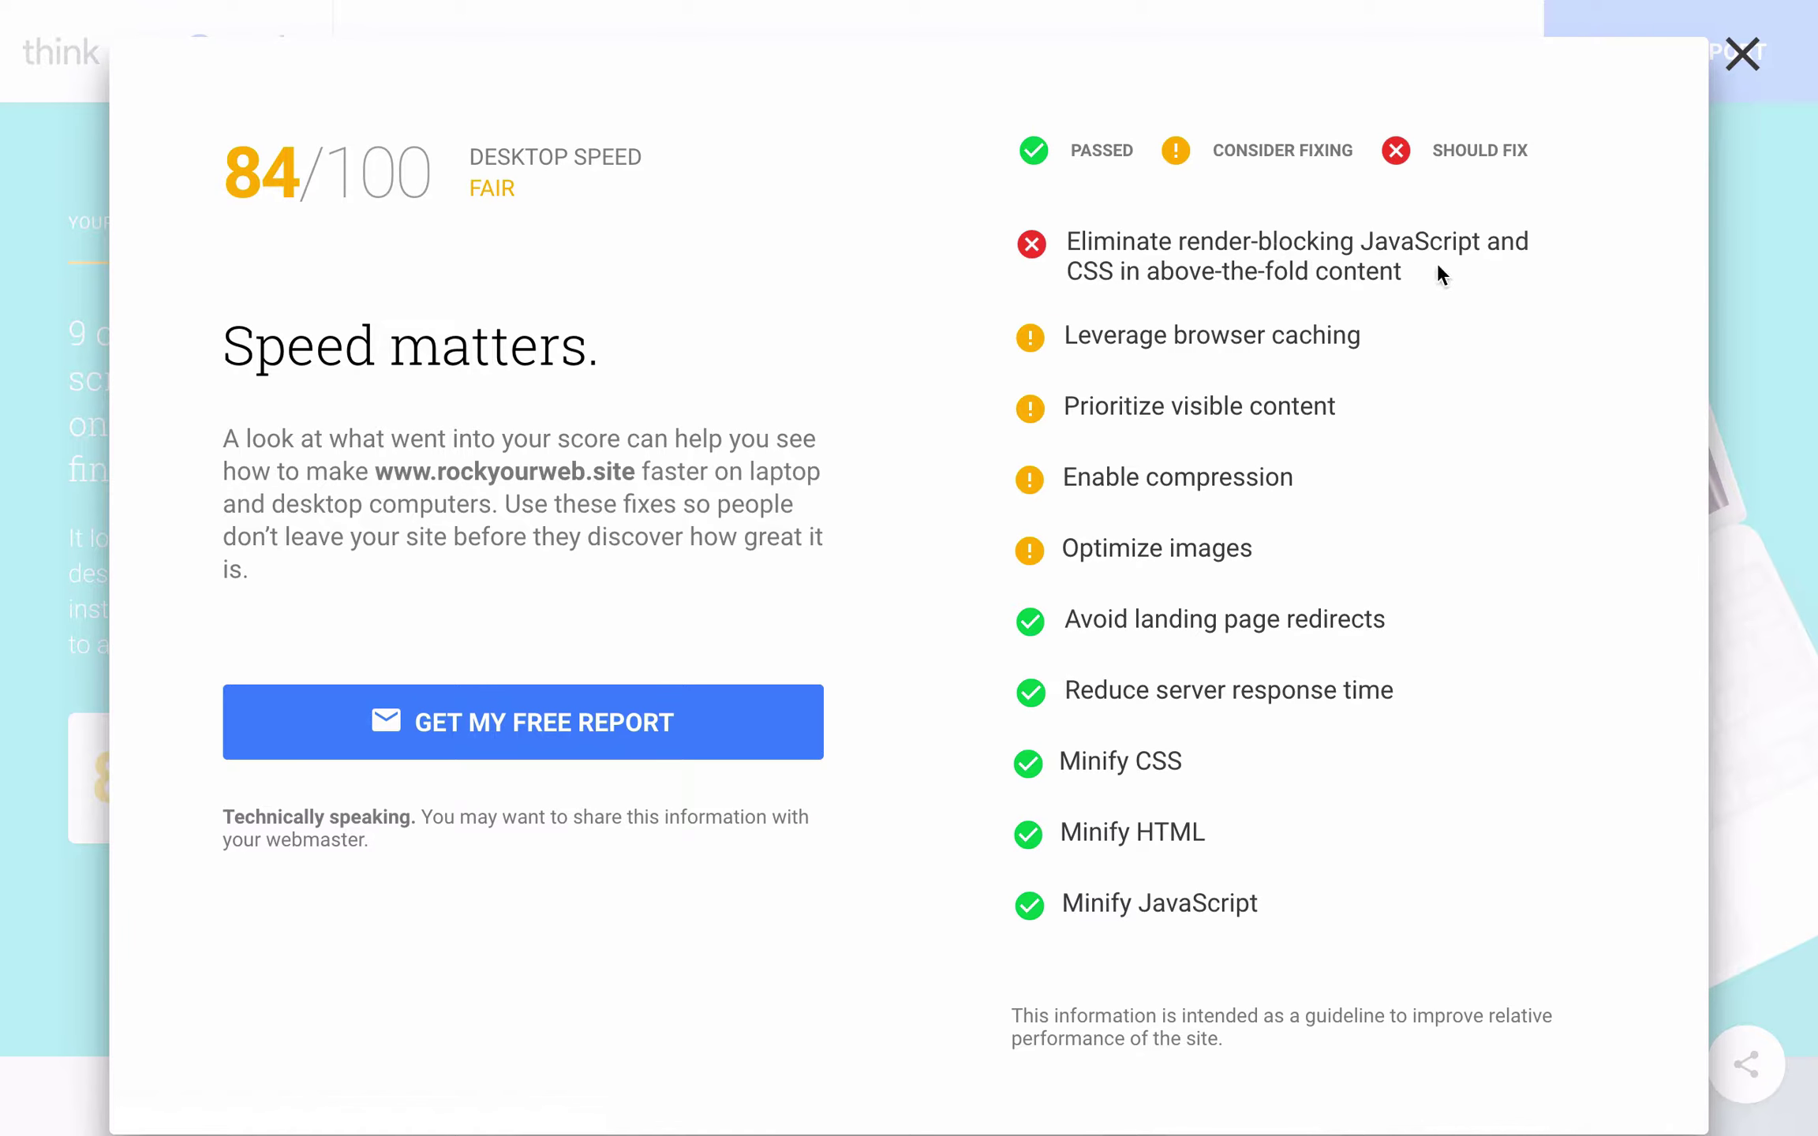
{"action": "left_click_drag", "start_coordinate": [1432, 264], "coordinate": [1065, 235]}
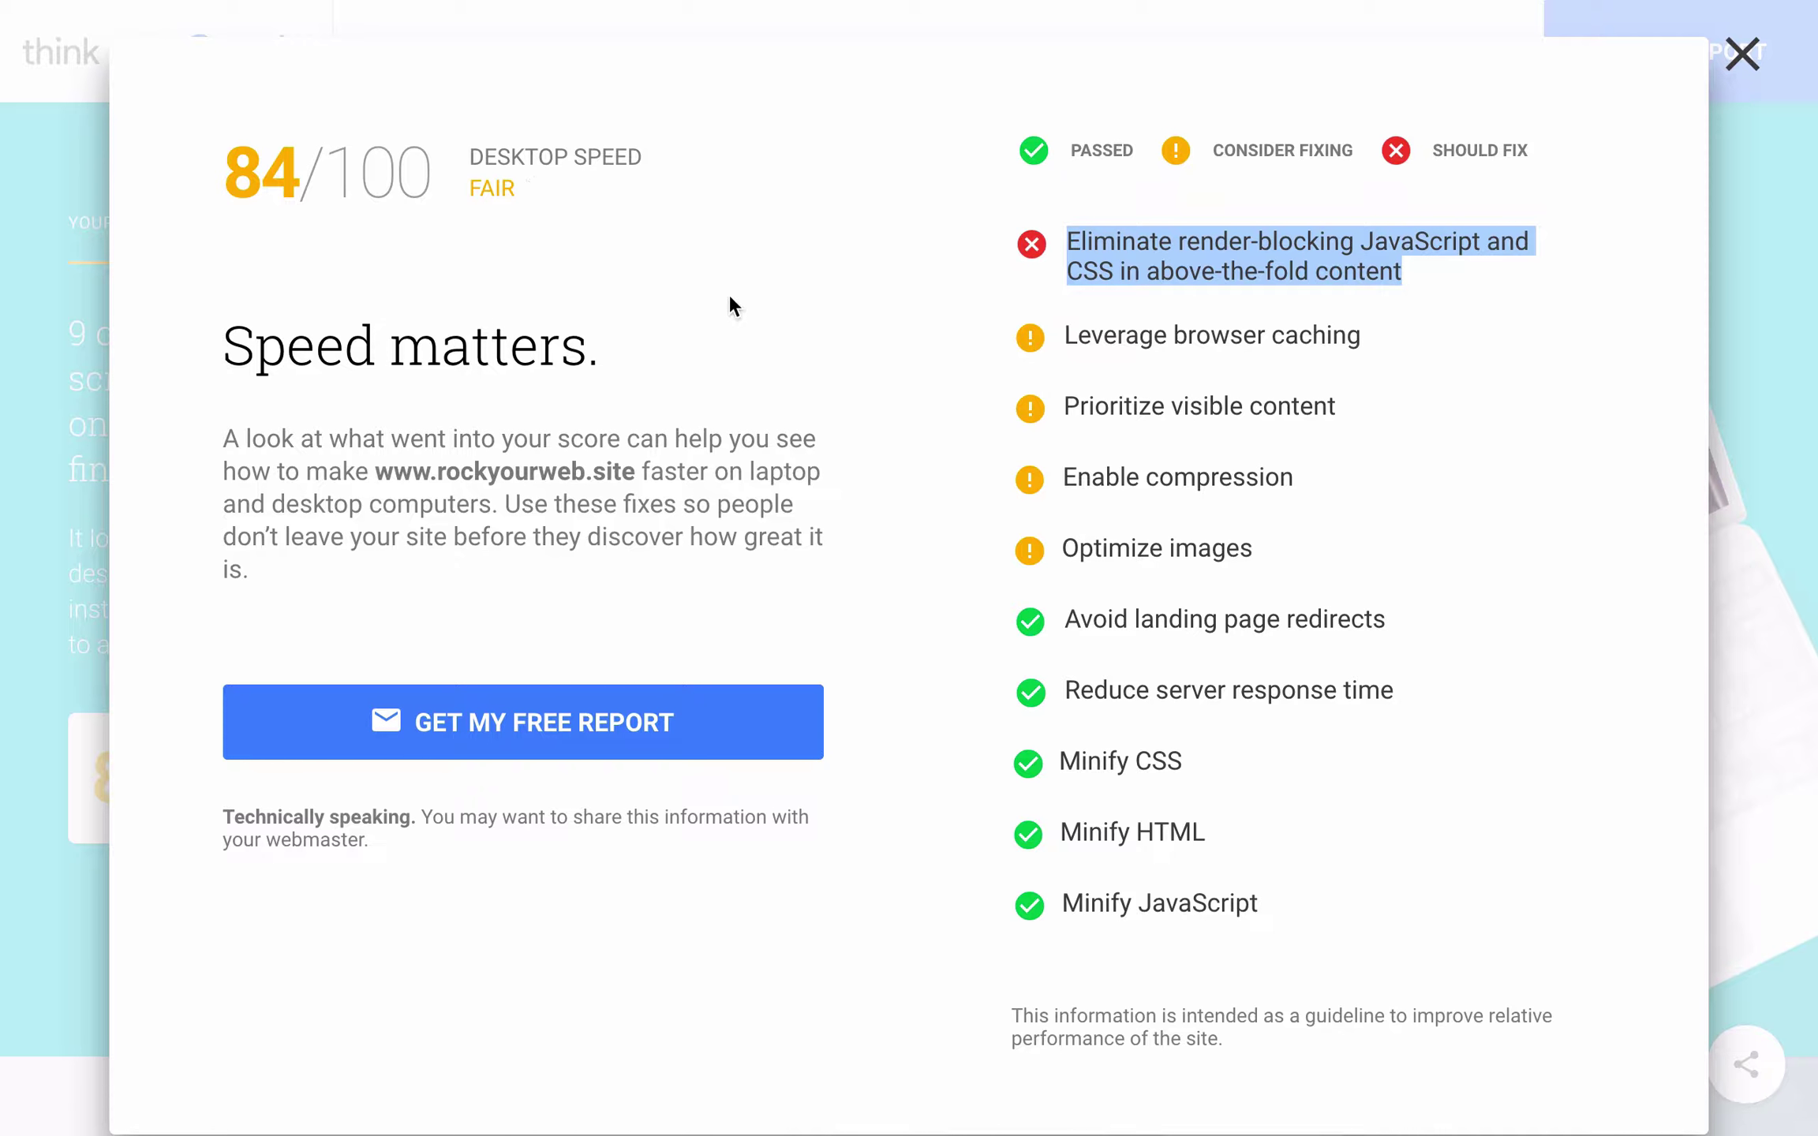
{"action": "left_click", "coordinate": [1742, 56]}
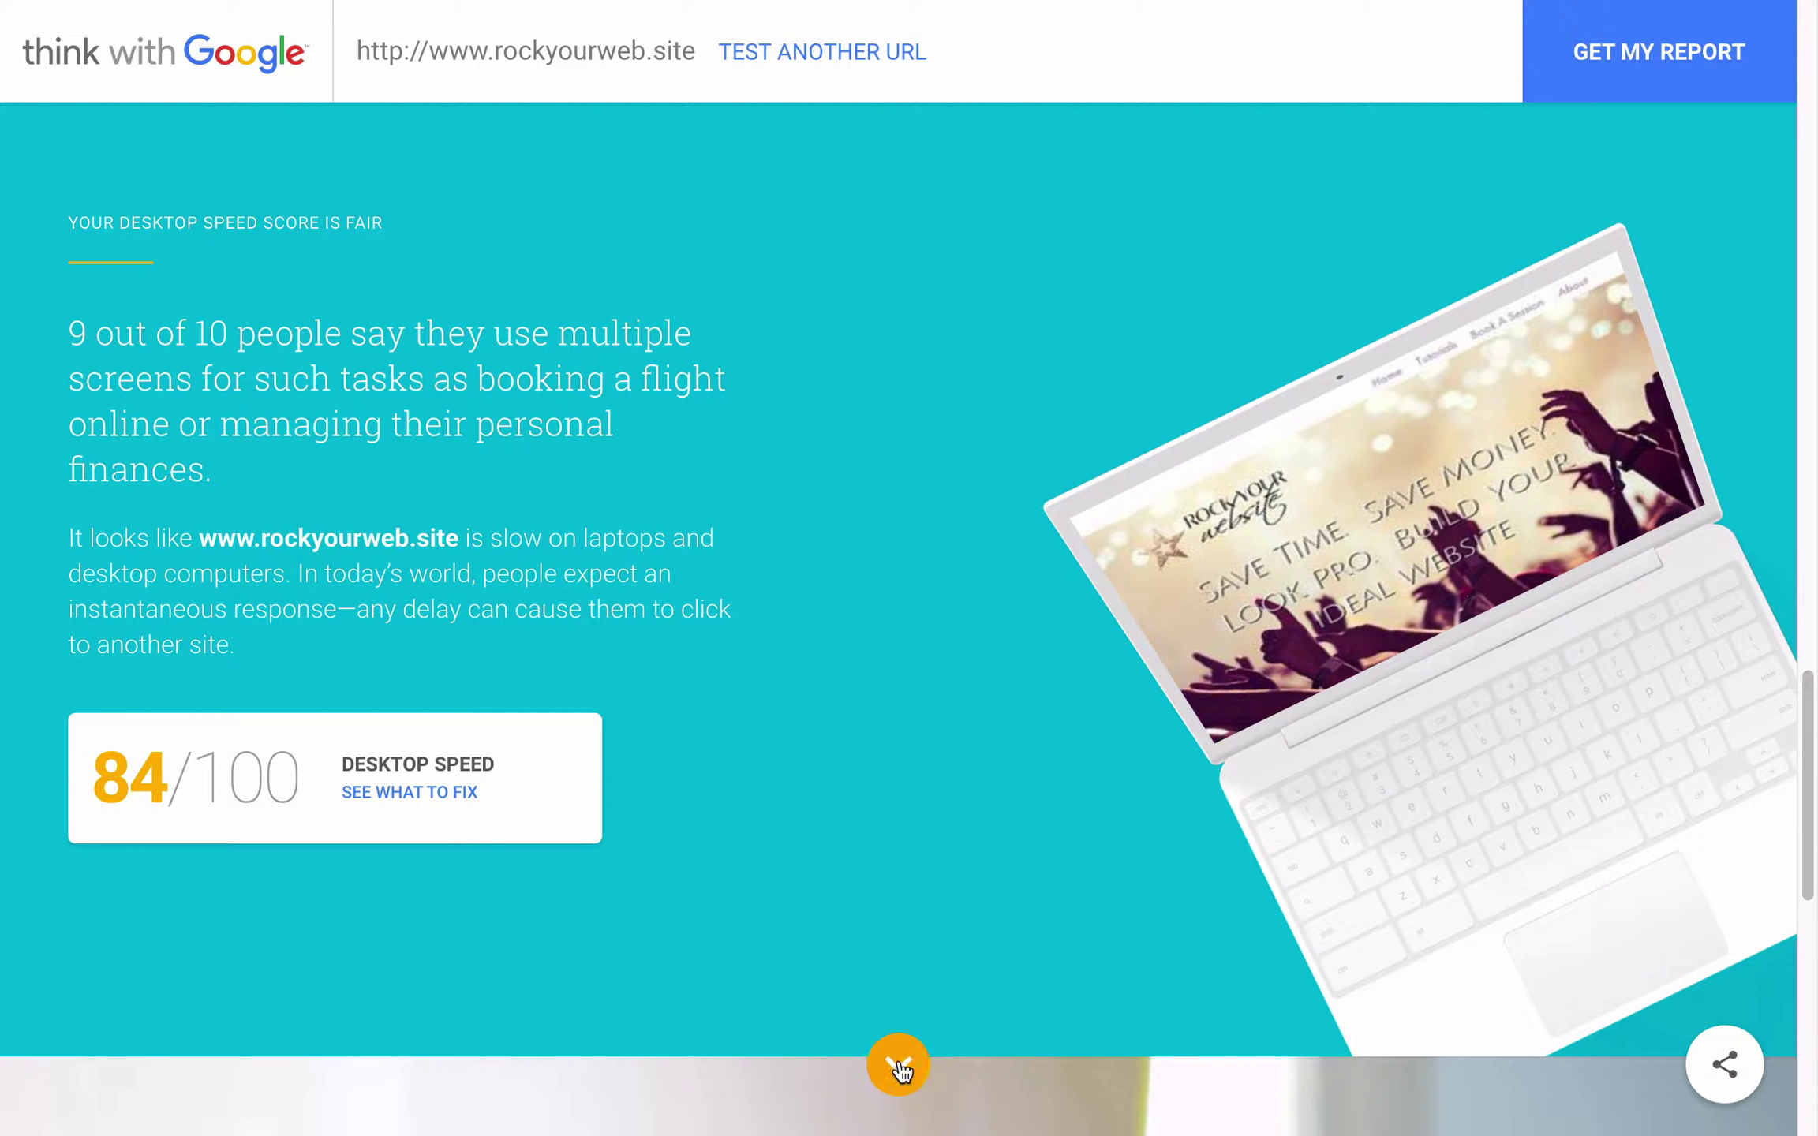
{"action": "scroll", "coordinate": [859, 443], "scroll_direction": "down", "scroll_amount": 3}
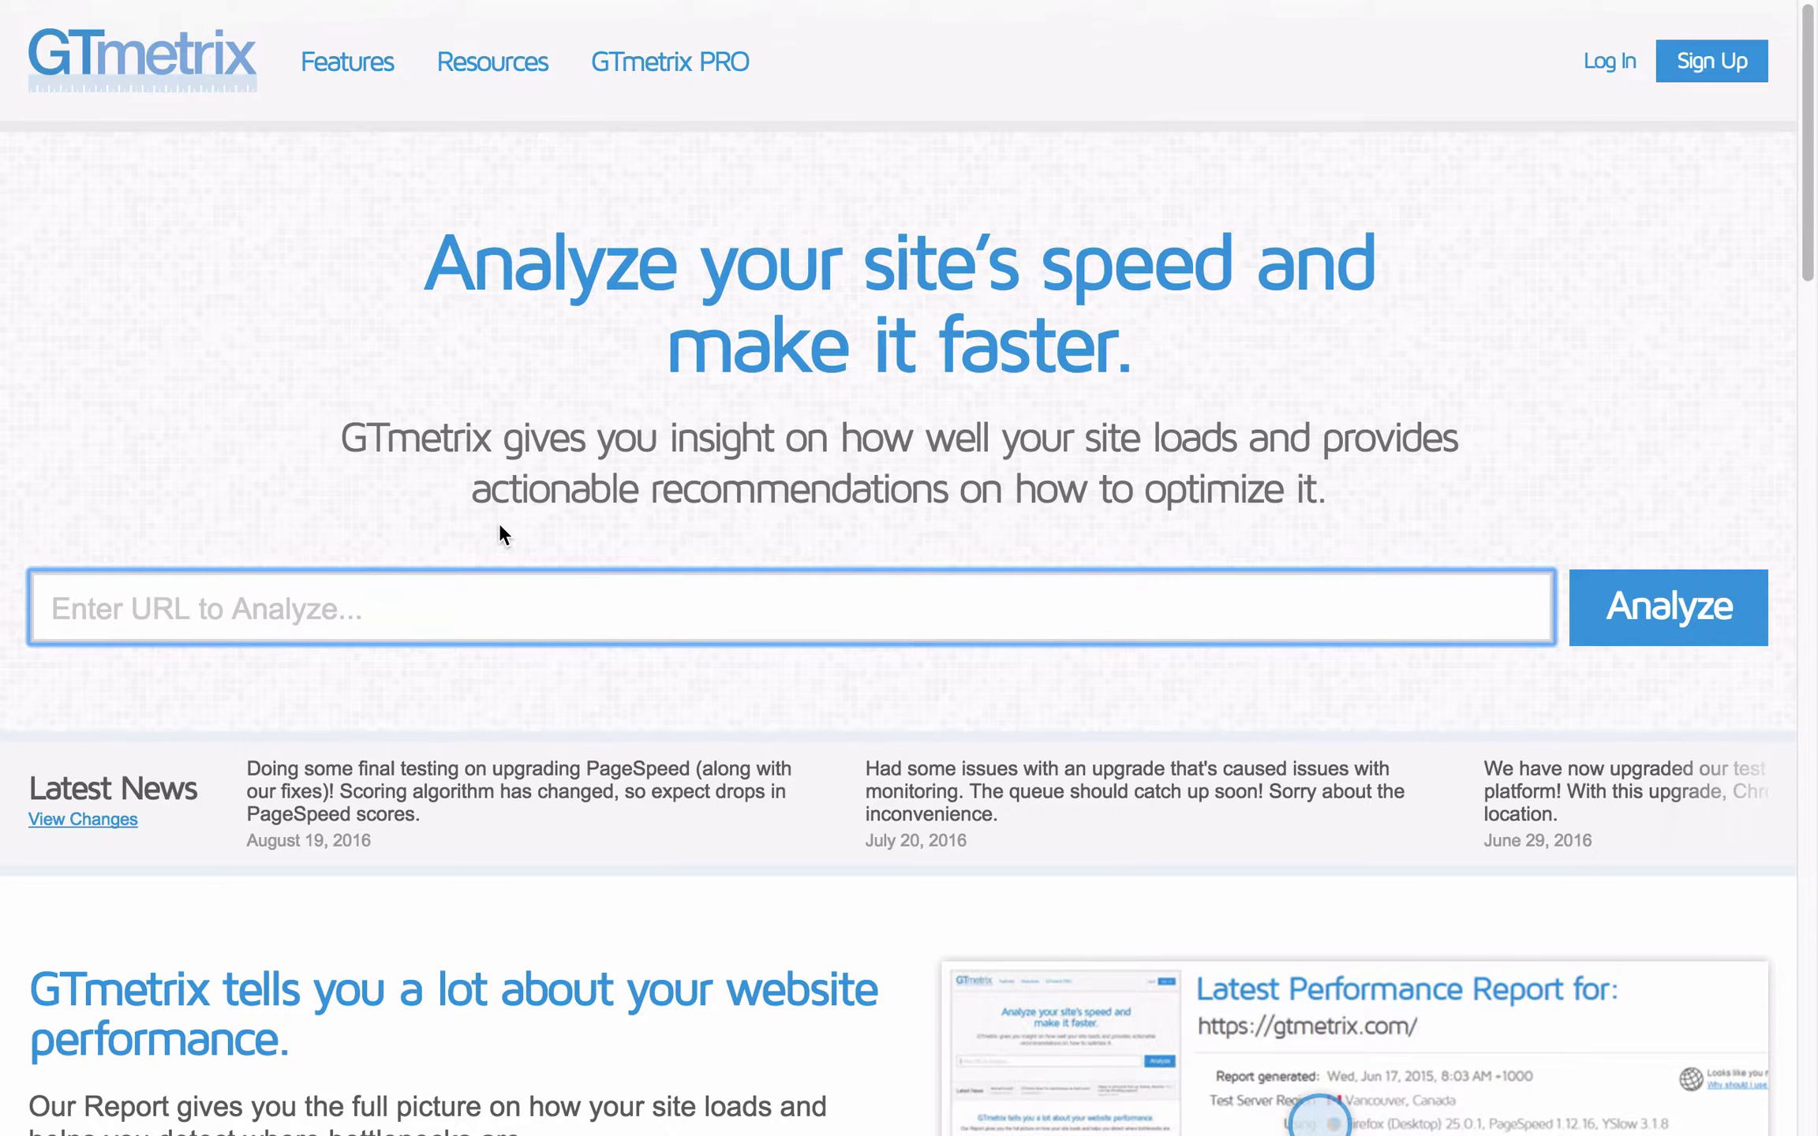
{"action": "type", "text": "ww"}
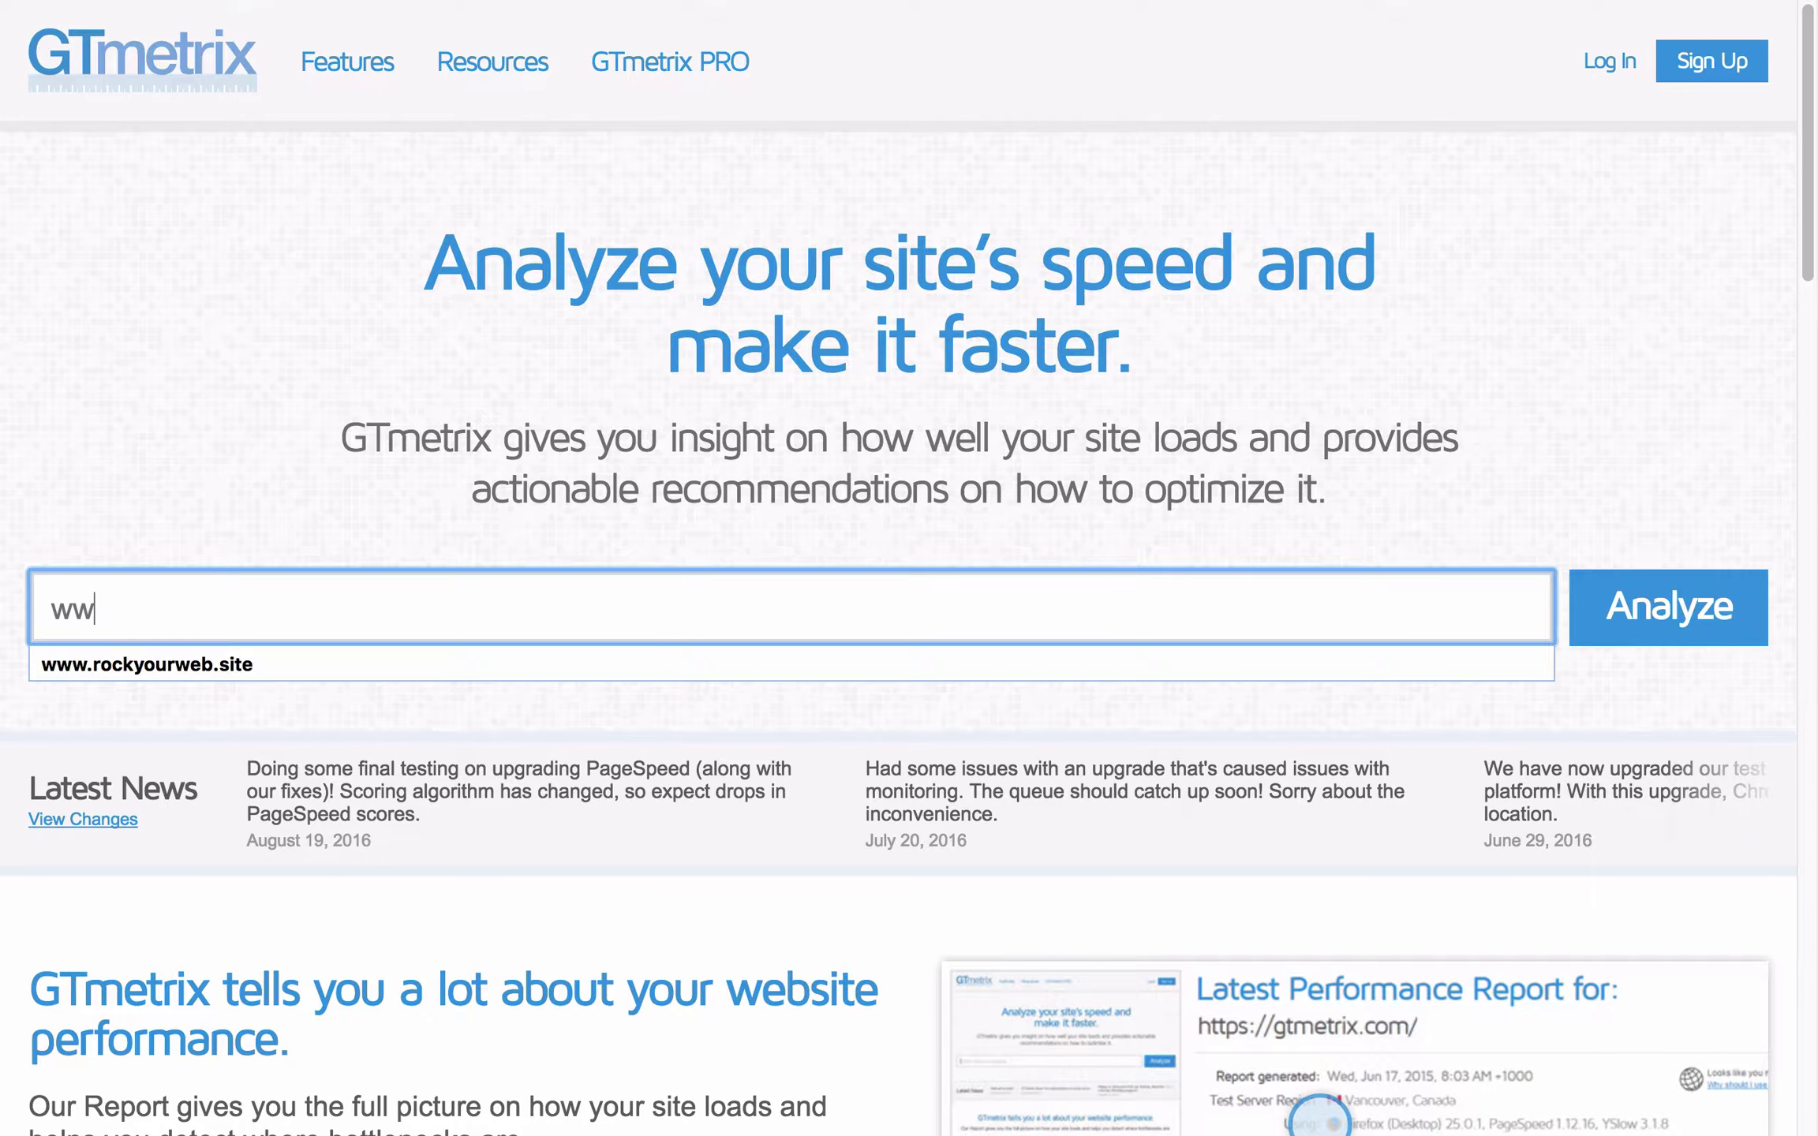
{"action": "key", "text": "Down"}
{"action": "key", "text": "Return"}
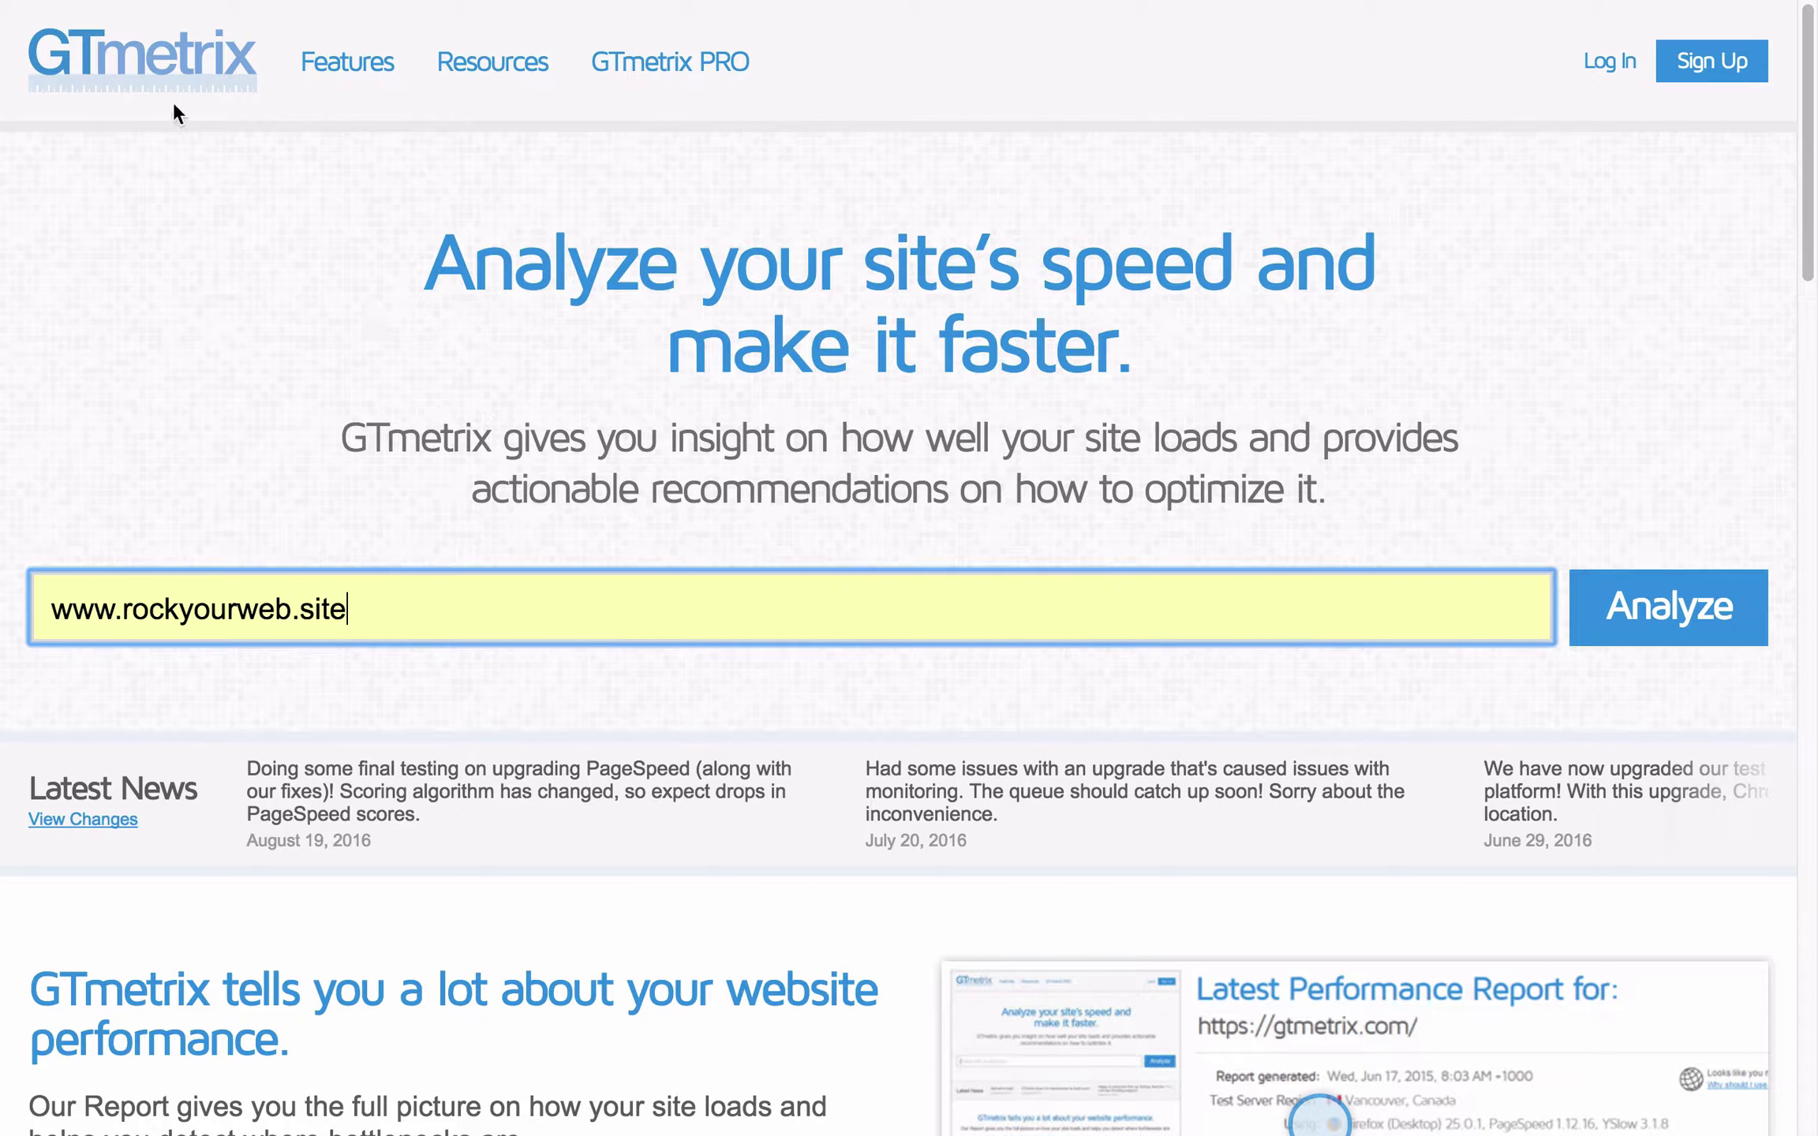
{"action": "left_click", "coordinate": [1651, 622]}
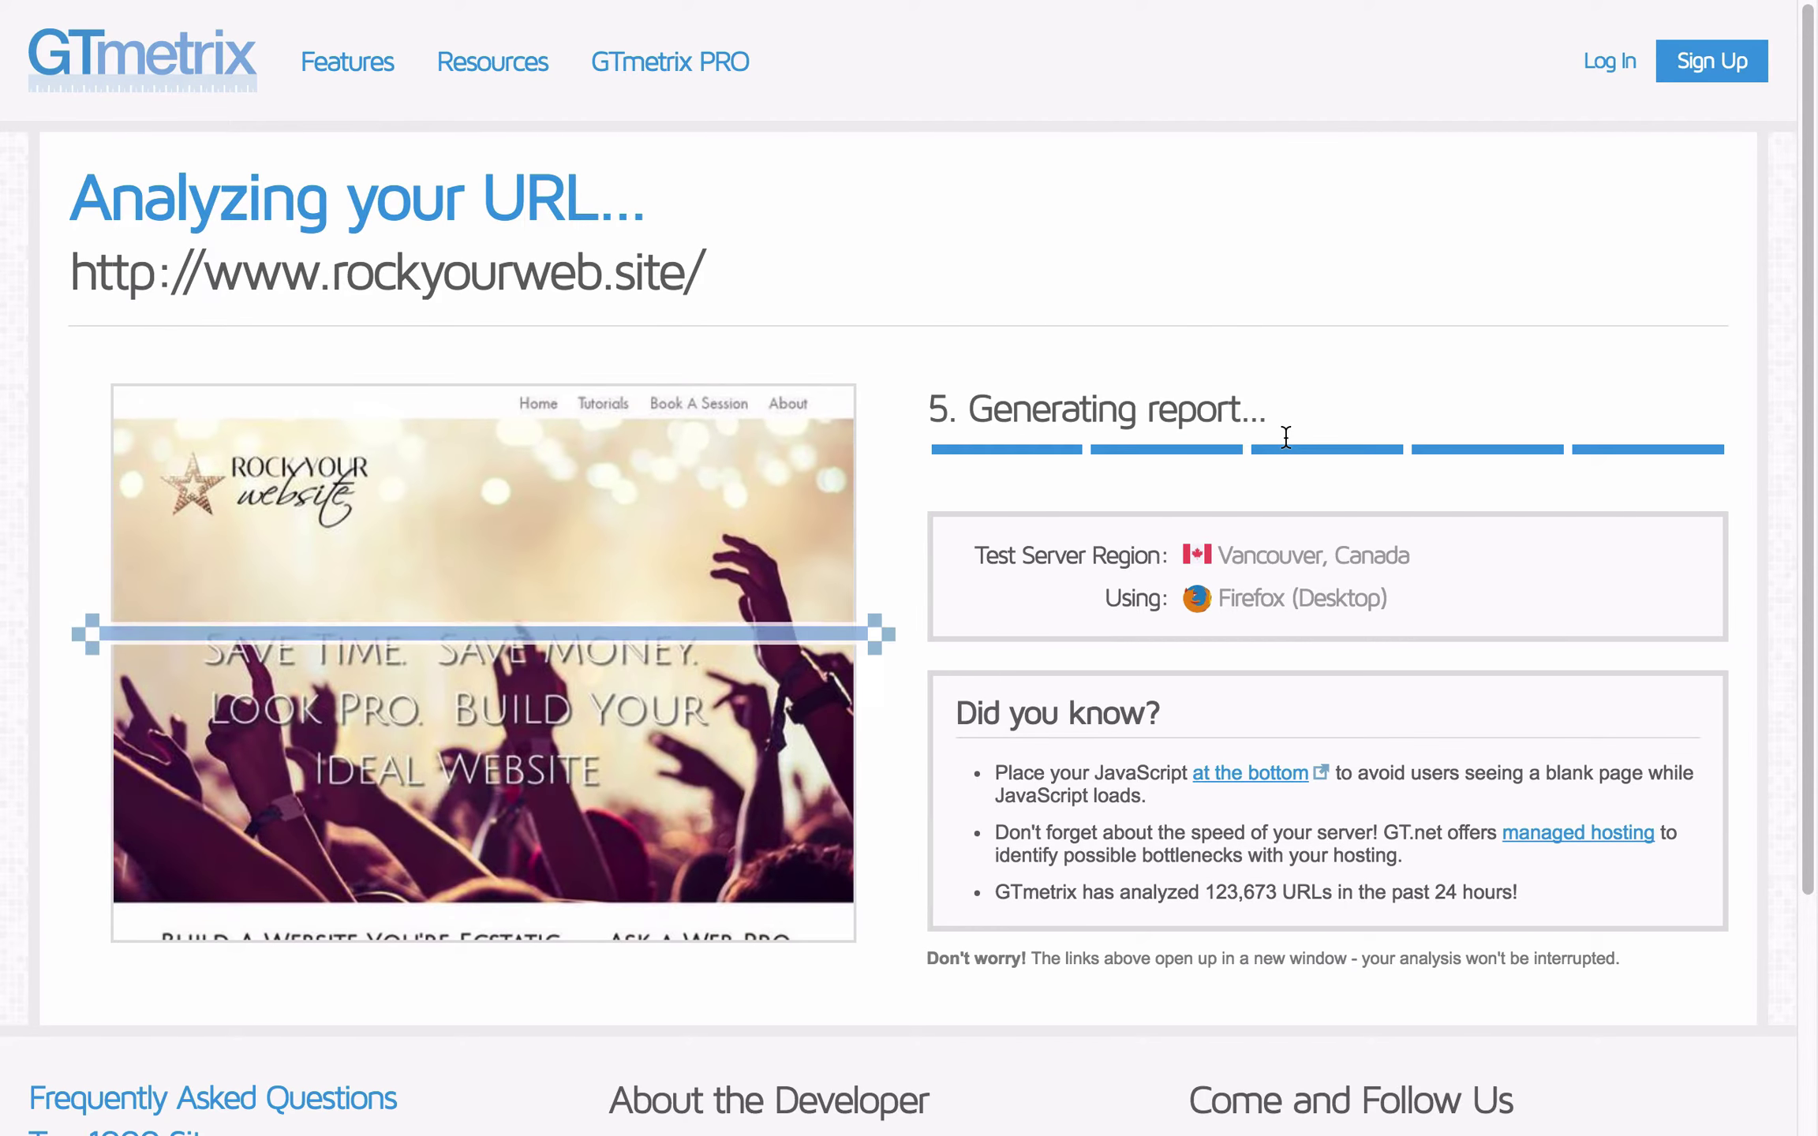
Step: Examine the performance scores and PageSpeed recommendations, expanding the details of Defer parsing of JavaScript
{"action": "scroll", "coordinate": [745, 495], "scroll_direction": "down", "scroll_amount": 3}
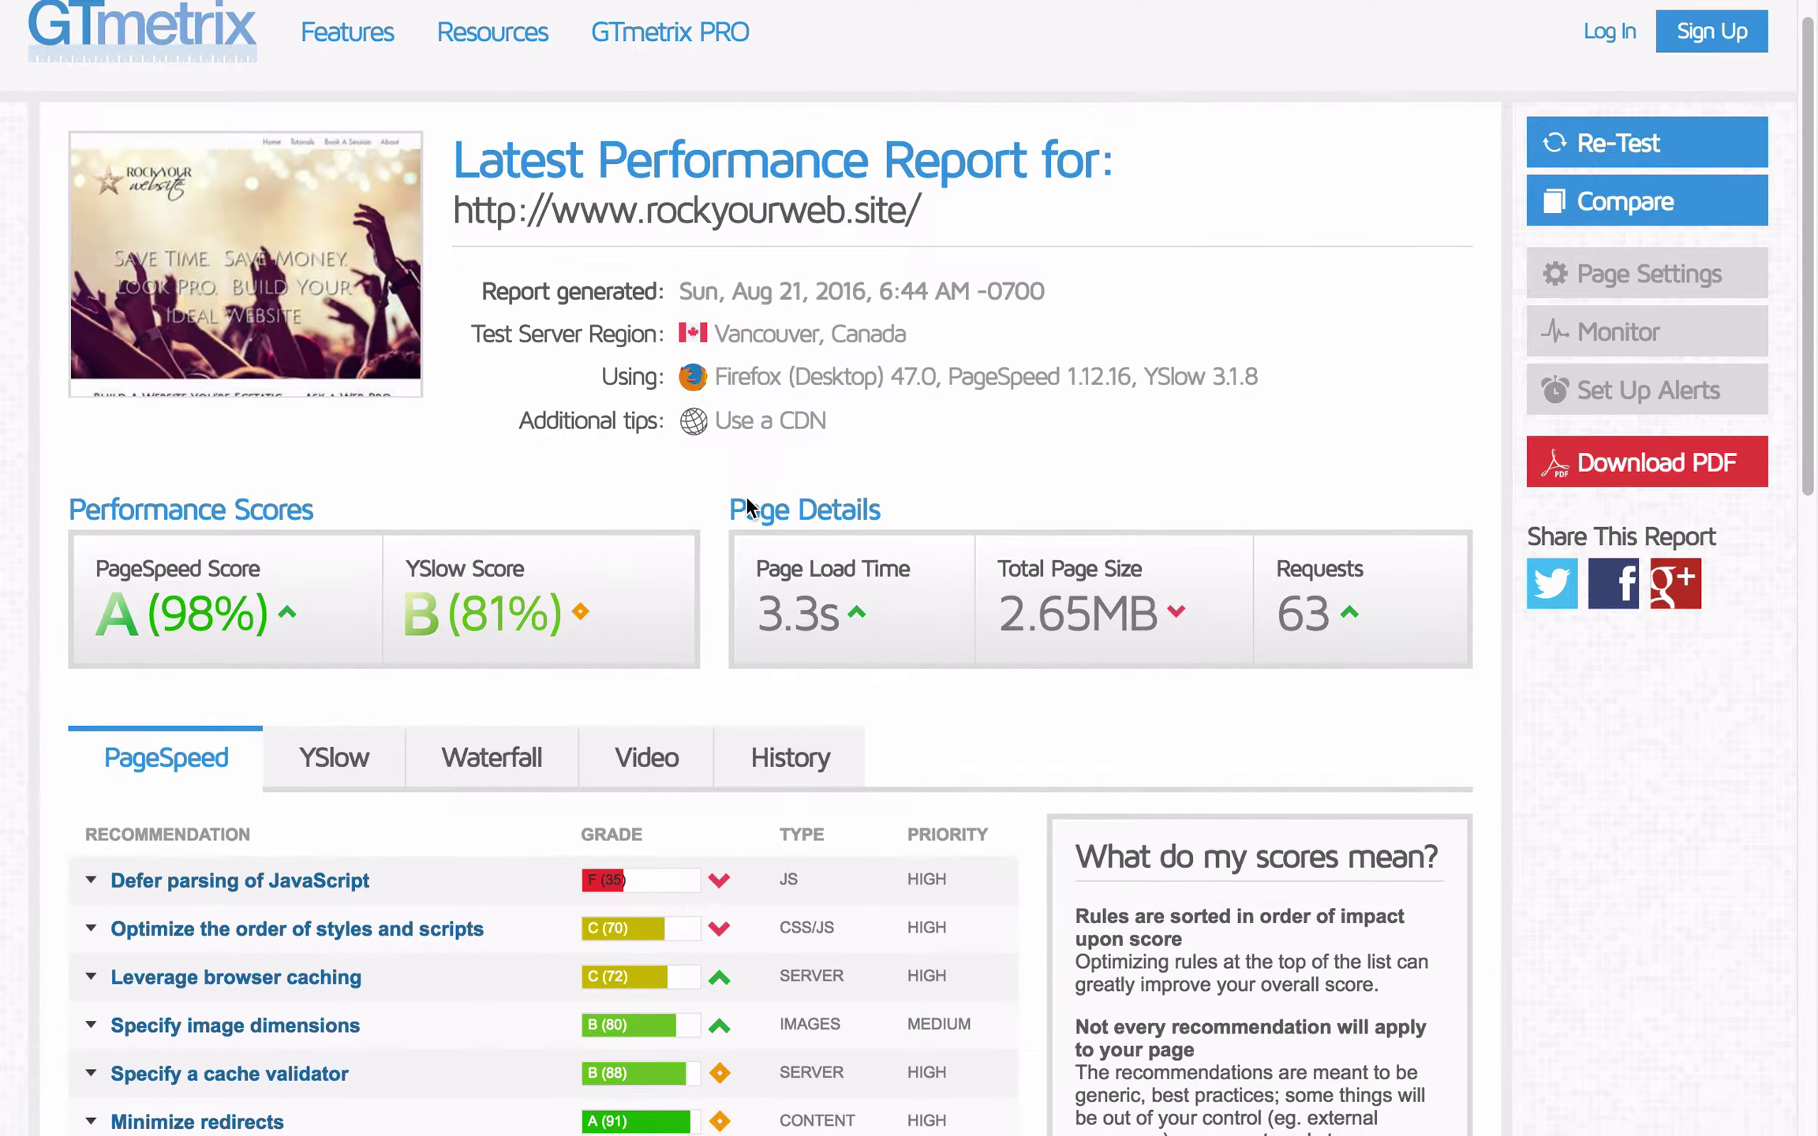
{"action": "scroll", "coordinate": [746, 495], "scroll_direction": "up", "scroll_amount": 3}
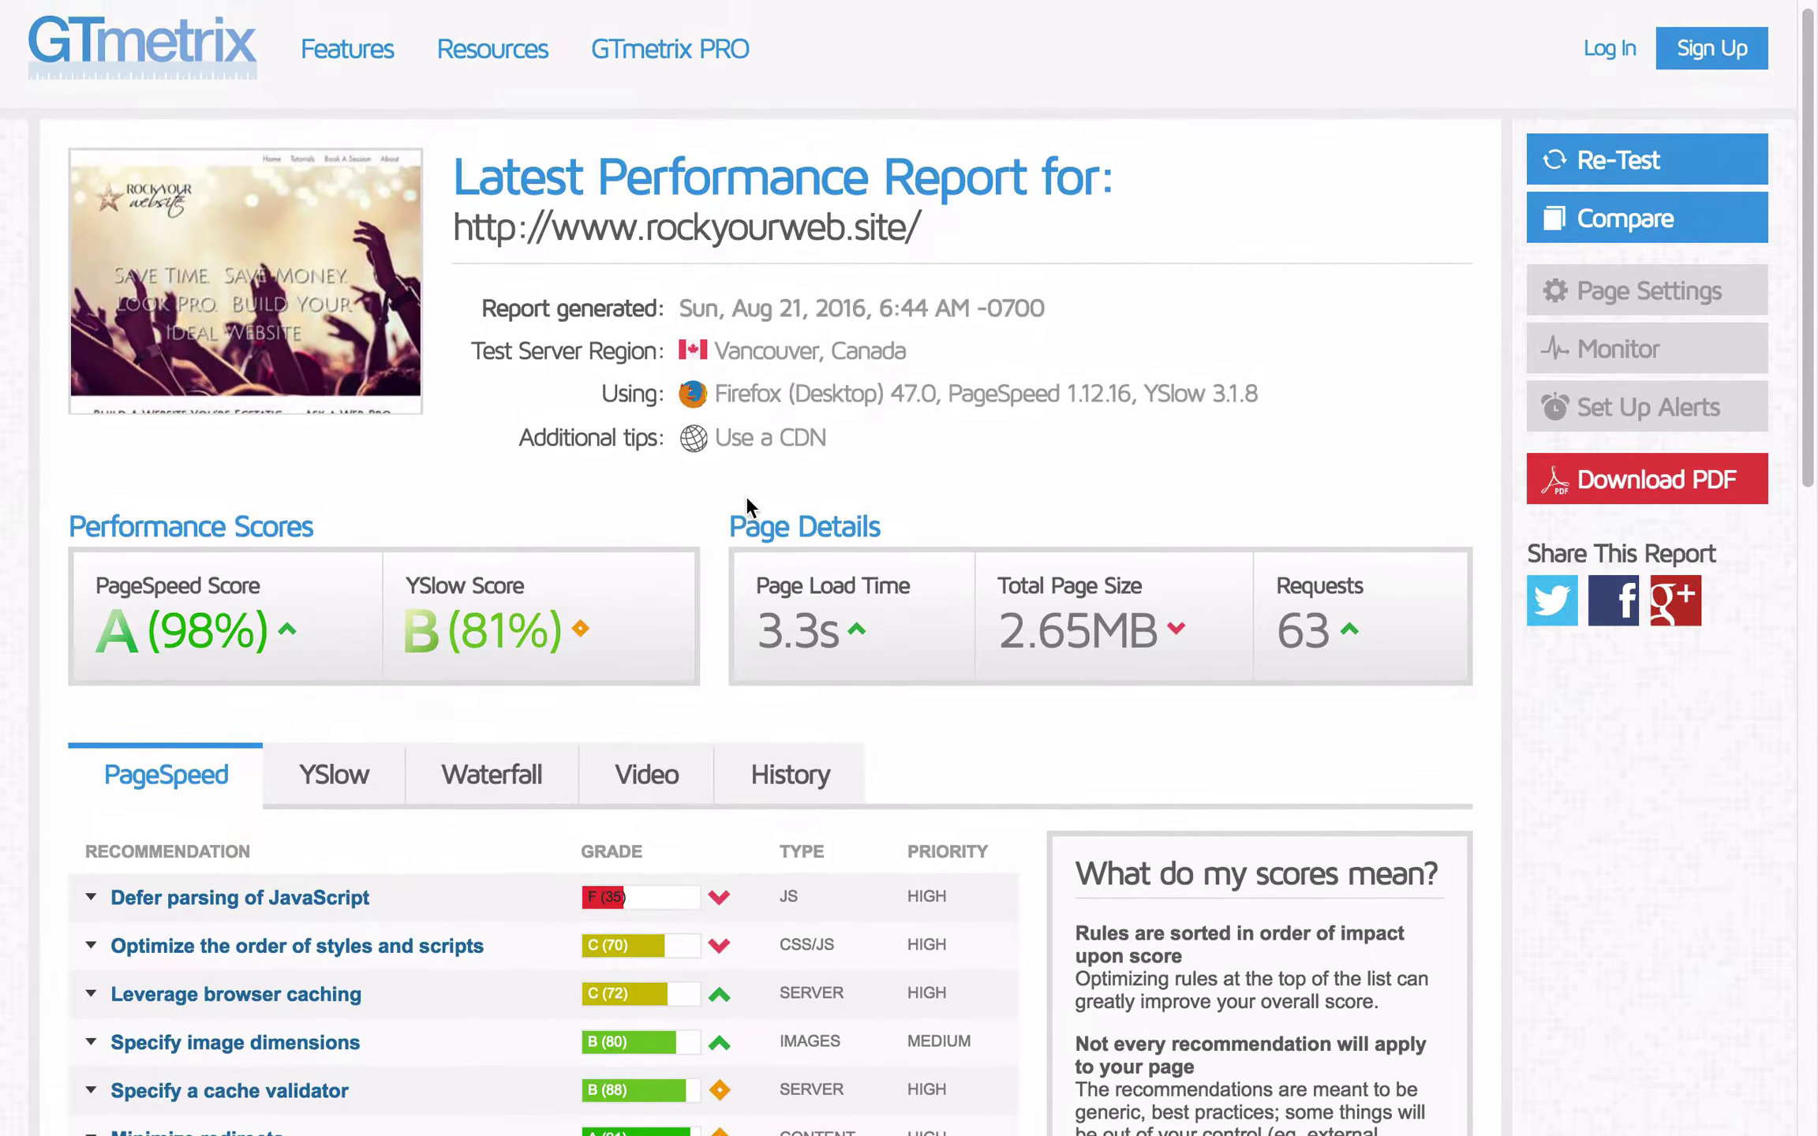
{"action": "scroll", "coordinate": [747, 497], "scroll_direction": "down", "scroll_amount": 5}
{"action": "scroll", "coordinate": [747, 497], "scroll_direction": "down", "scroll_amount": 2}
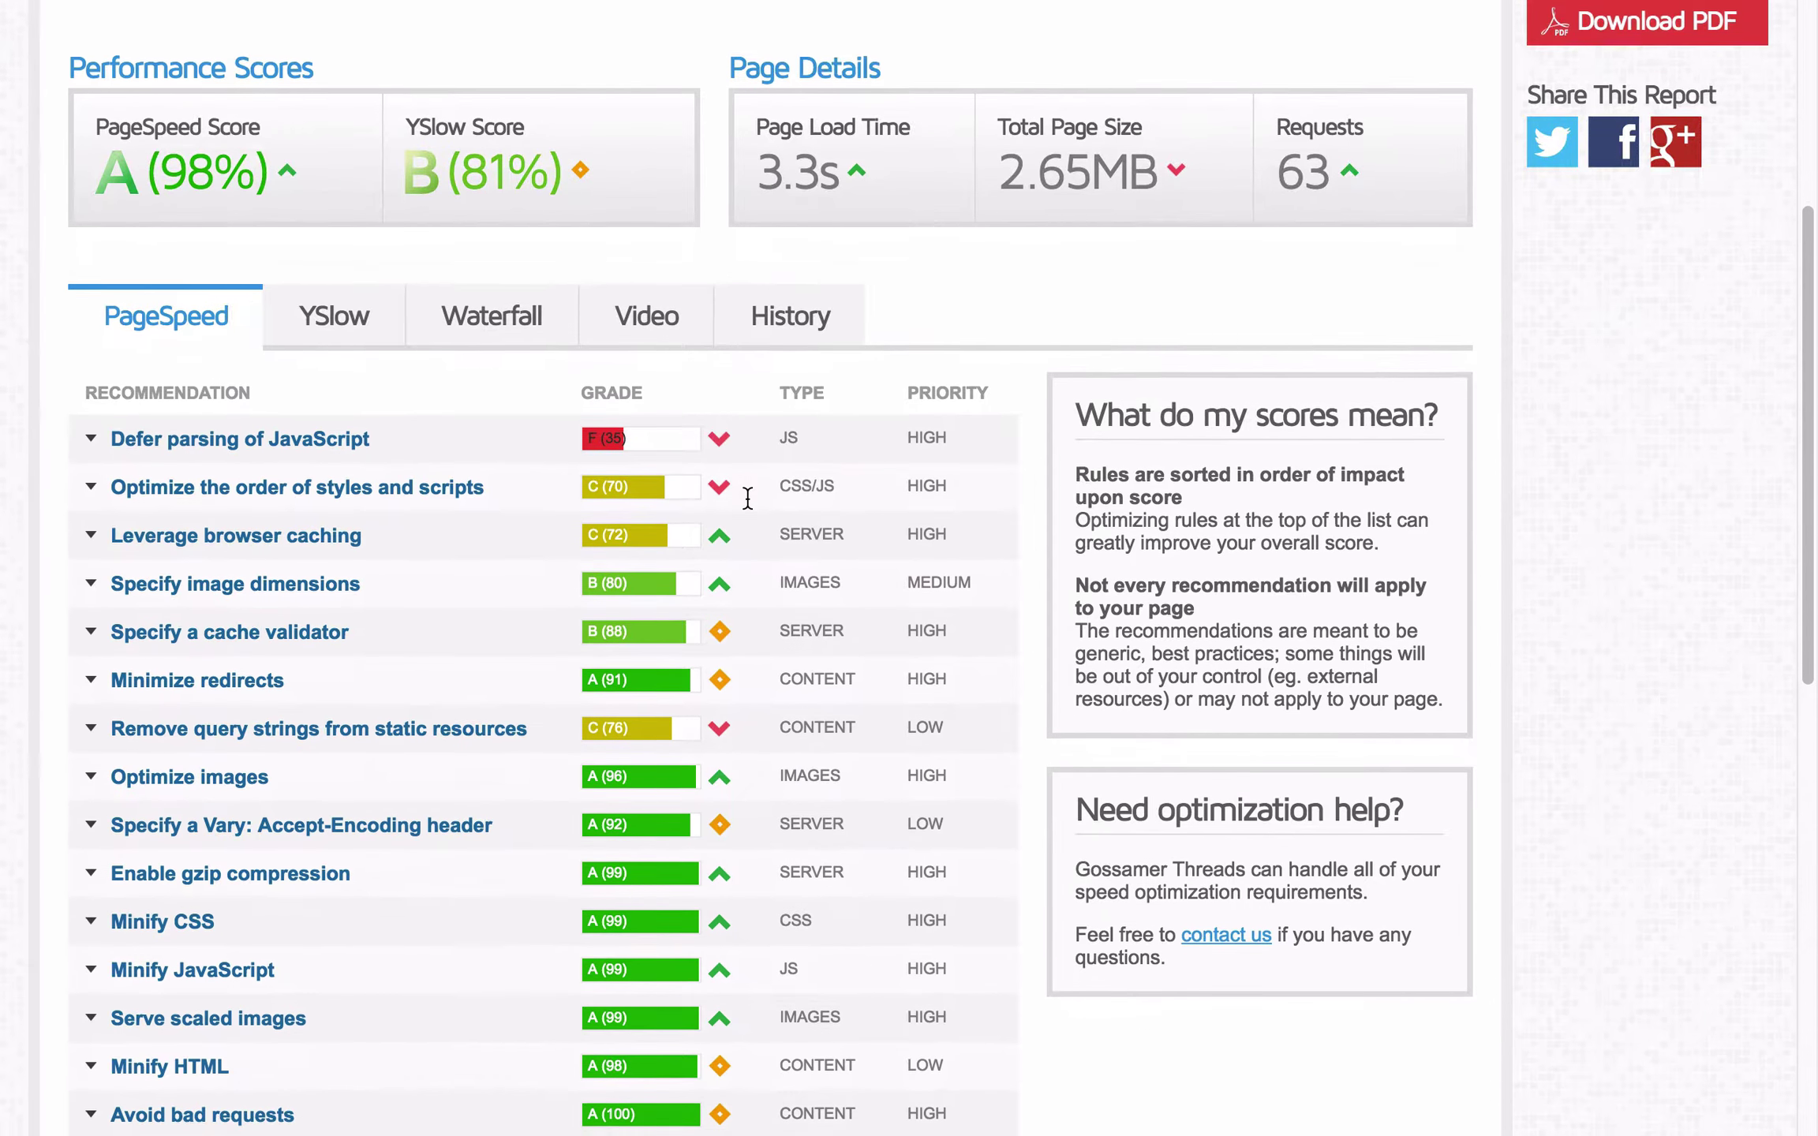
{"action": "scroll", "coordinate": [750, 509], "scroll_direction": "down", "scroll_amount": 1}
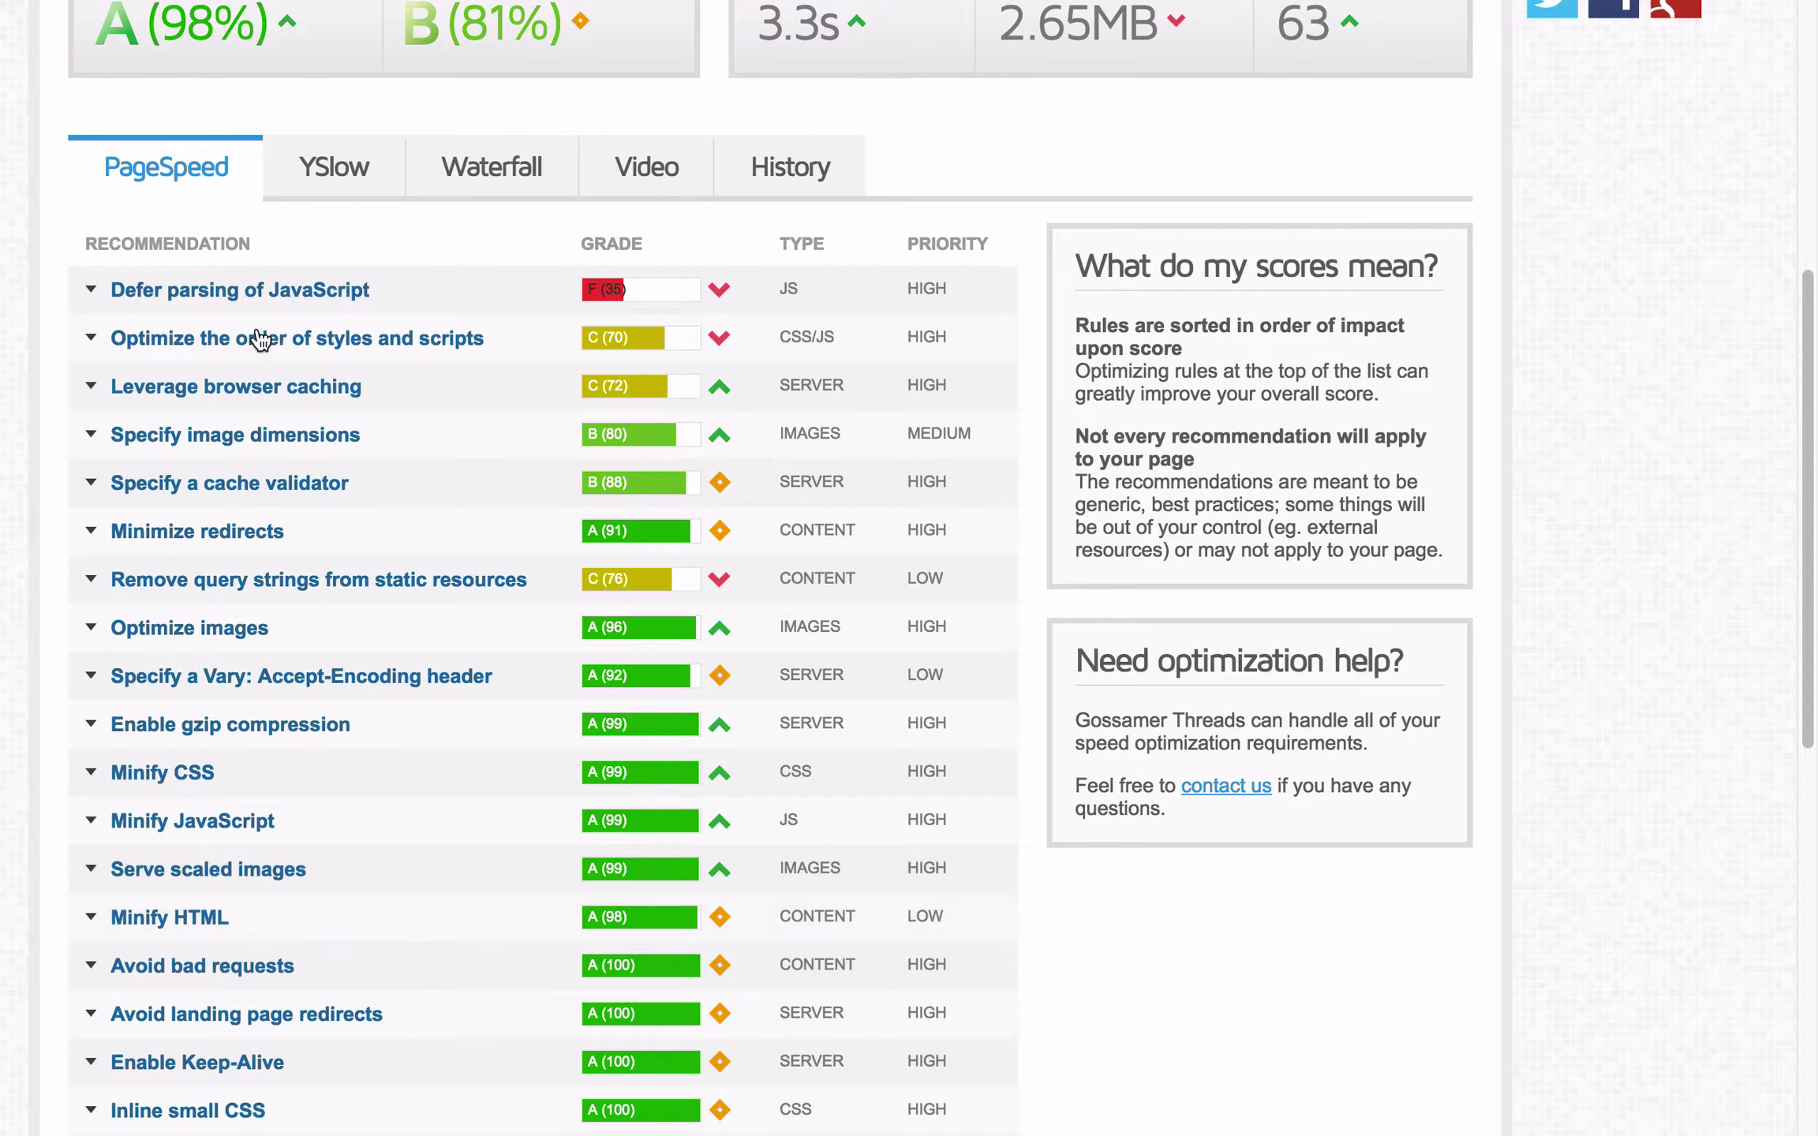
{"action": "left_click", "coordinate": [277, 294]}
{"action": "scroll", "coordinate": [407, 797], "scroll_direction": "up", "scroll_amount": 1}
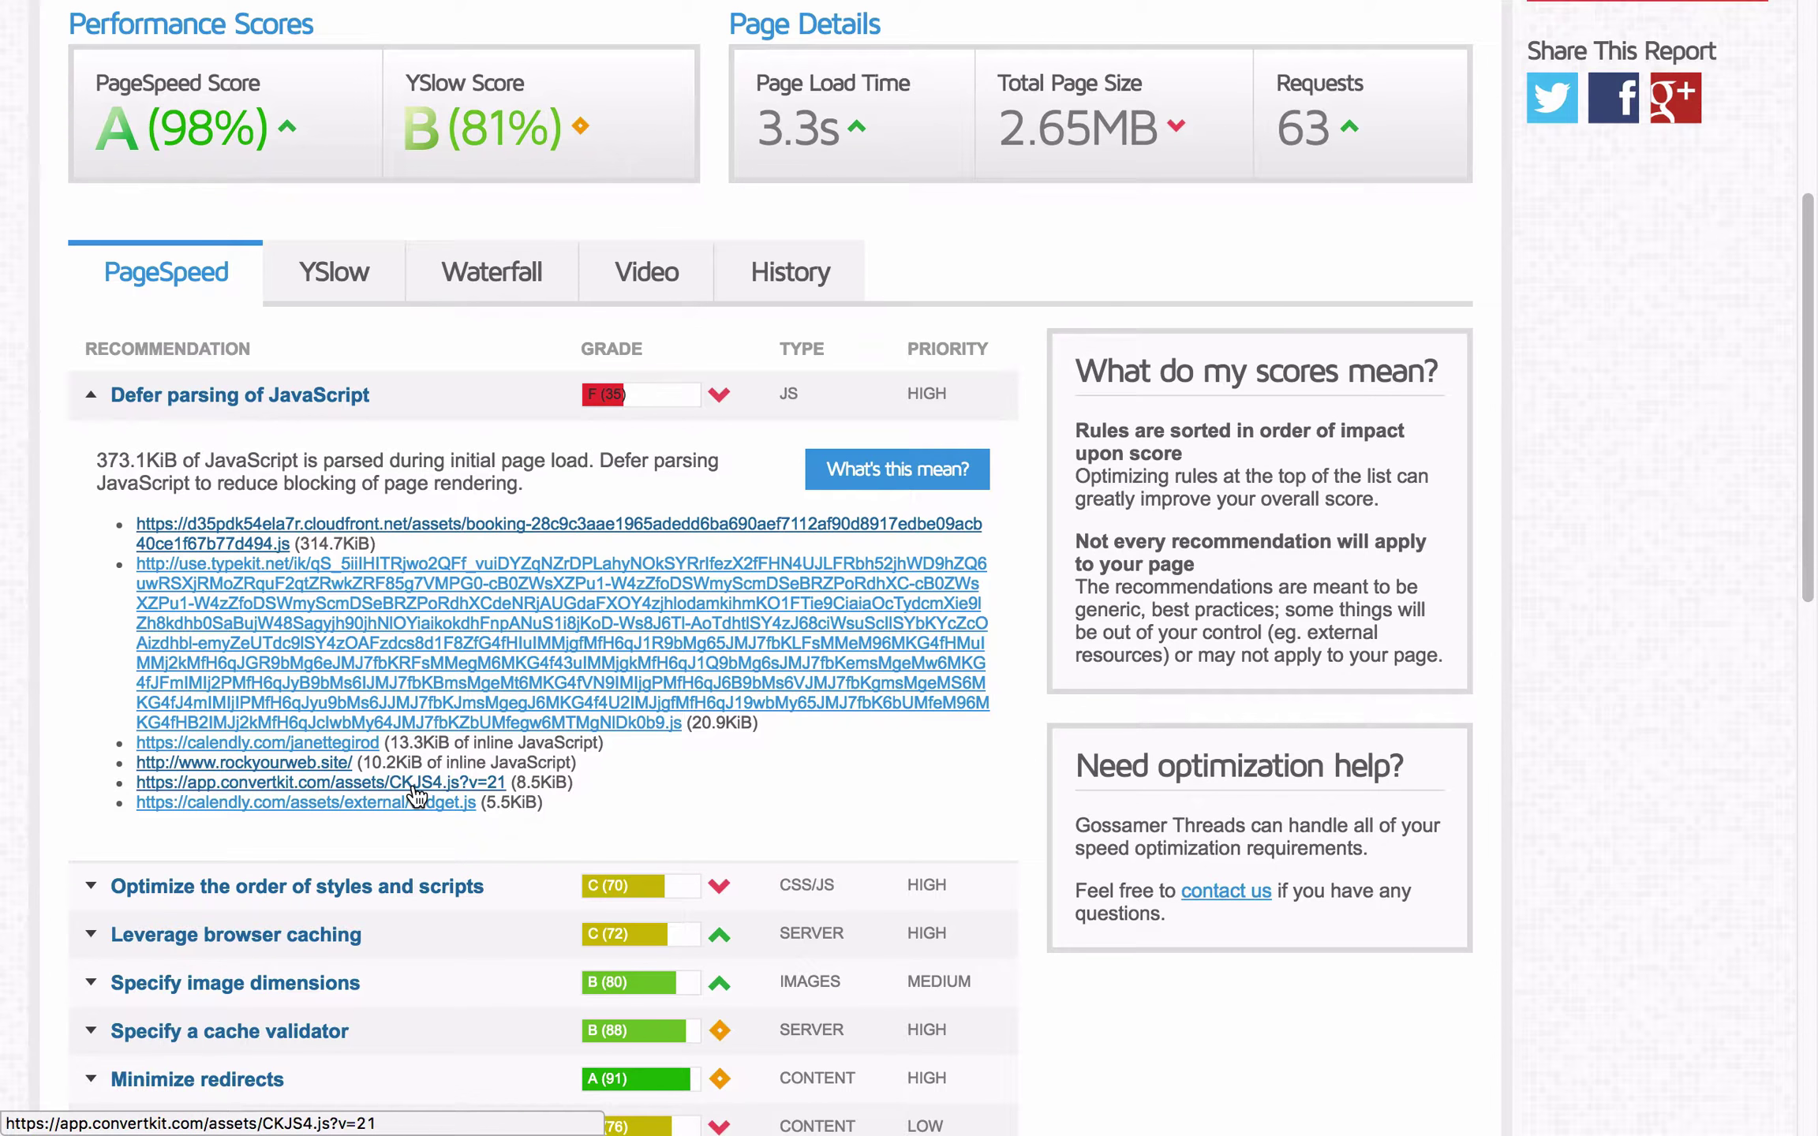
{"action": "scroll", "coordinate": [416, 797], "scroll_direction": "down", "scroll_amount": 2}
{"action": "scroll", "coordinate": [416, 797], "scroll_direction": "up", "scroll_amount": 5}
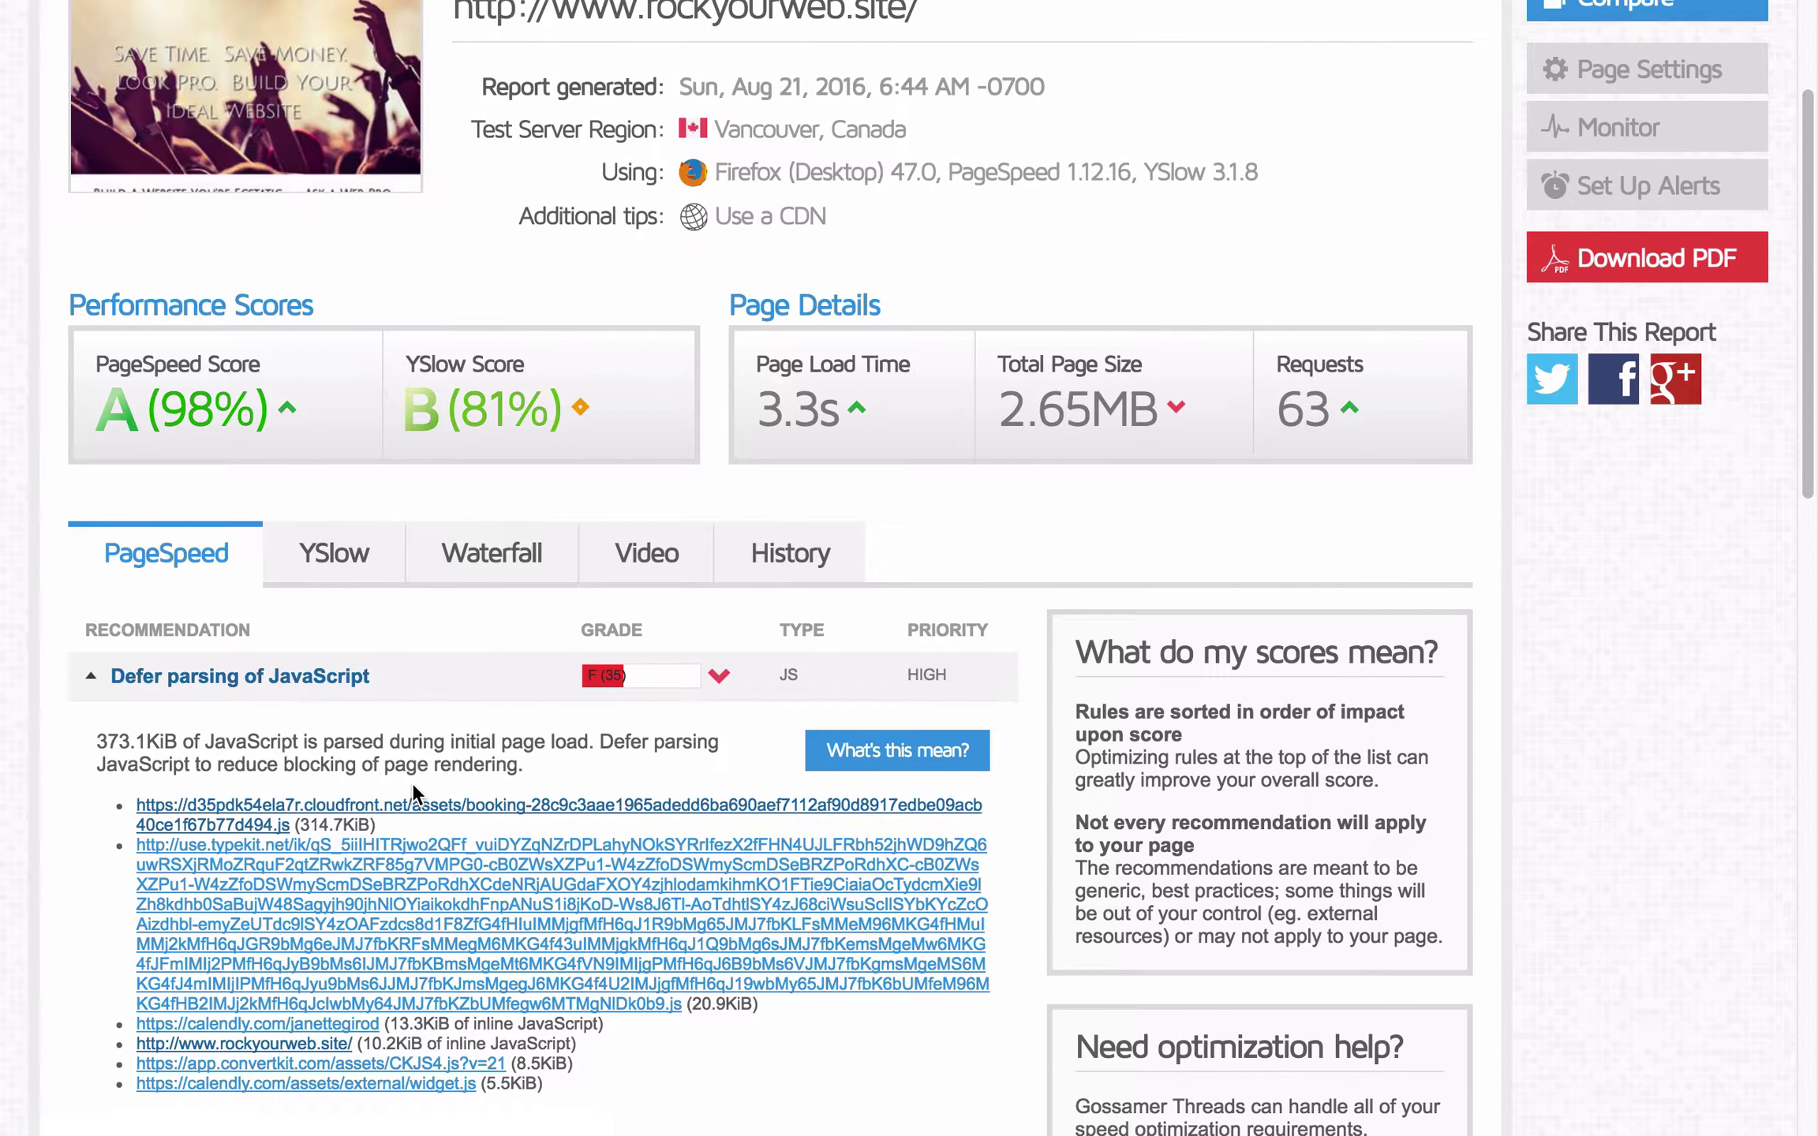
{"action": "scroll", "coordinate": [412, 783], "scroll_direction": "down", "scroll_amount": 9}
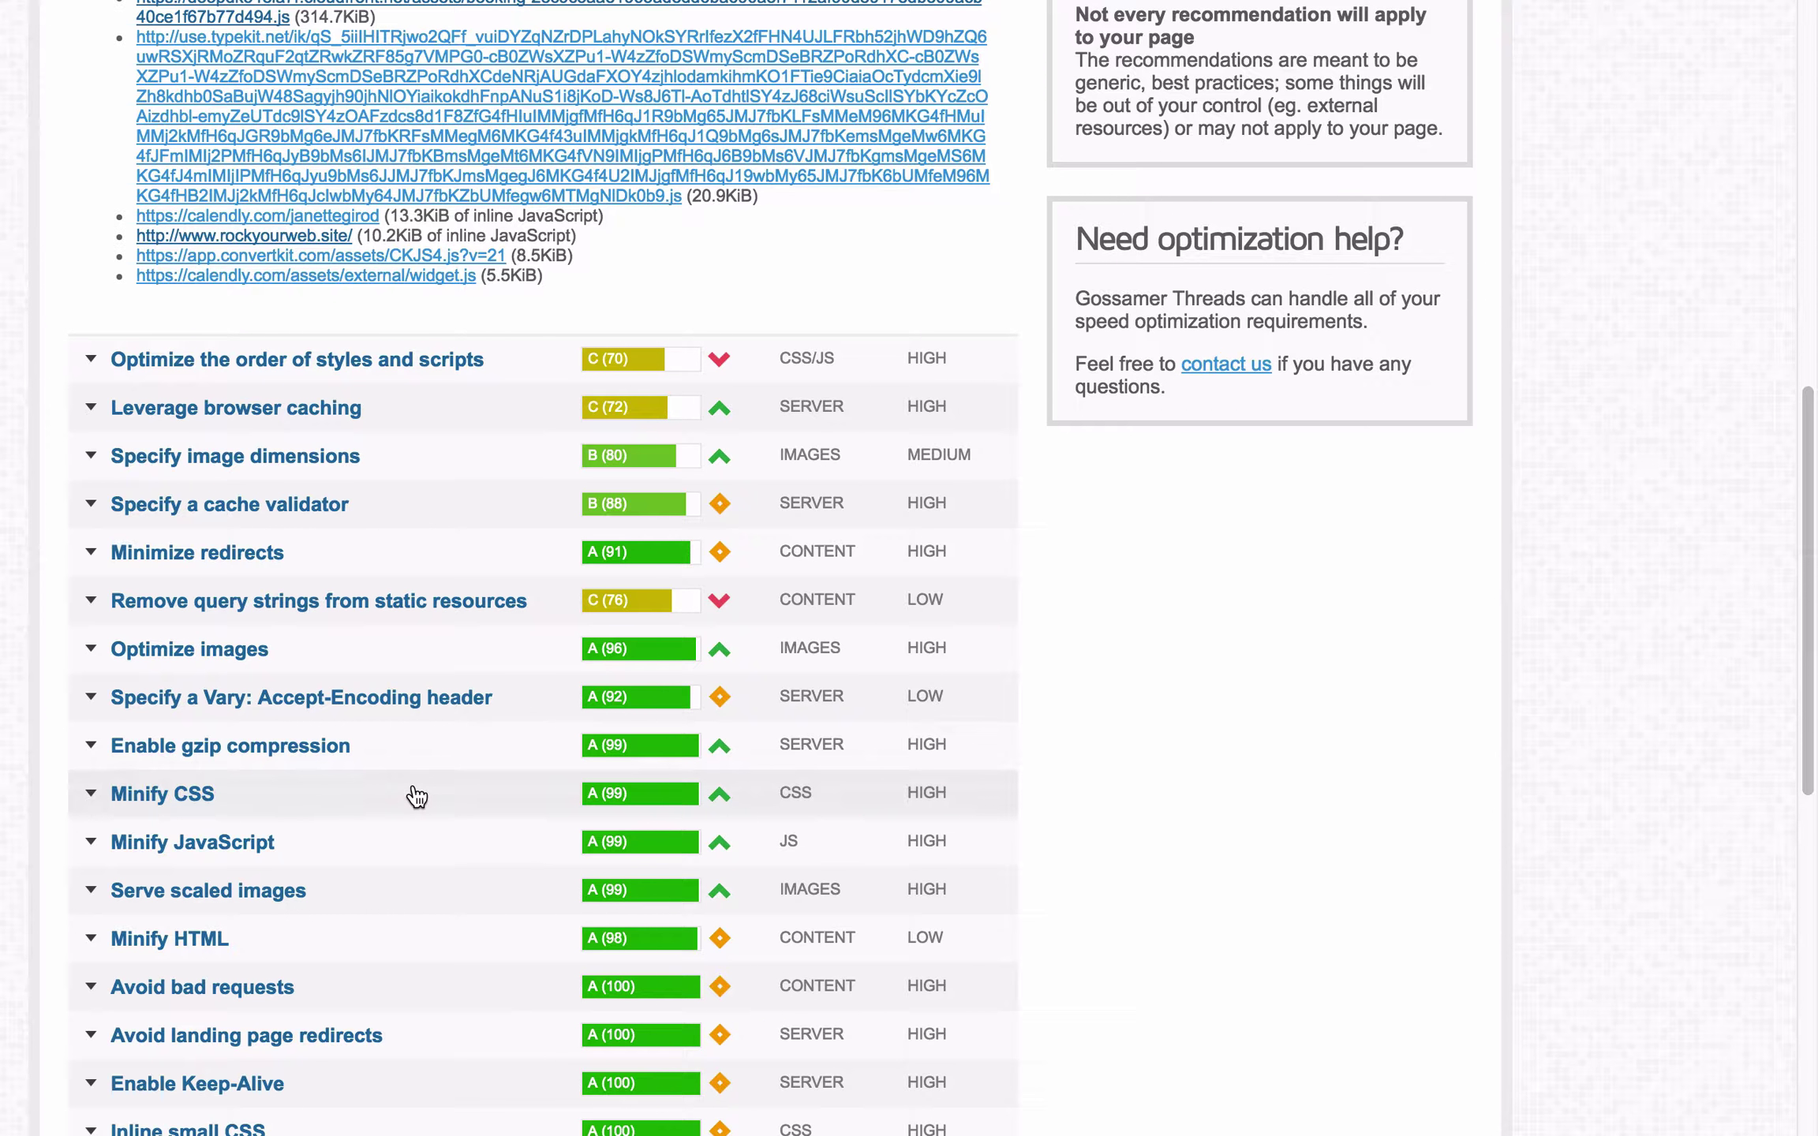
Step: Expand the Optimize images recommendation, highlight its possible size reduction, and look through the TinyJPG compression page
{"action": "left_click", "coordinate": [90, 651]}
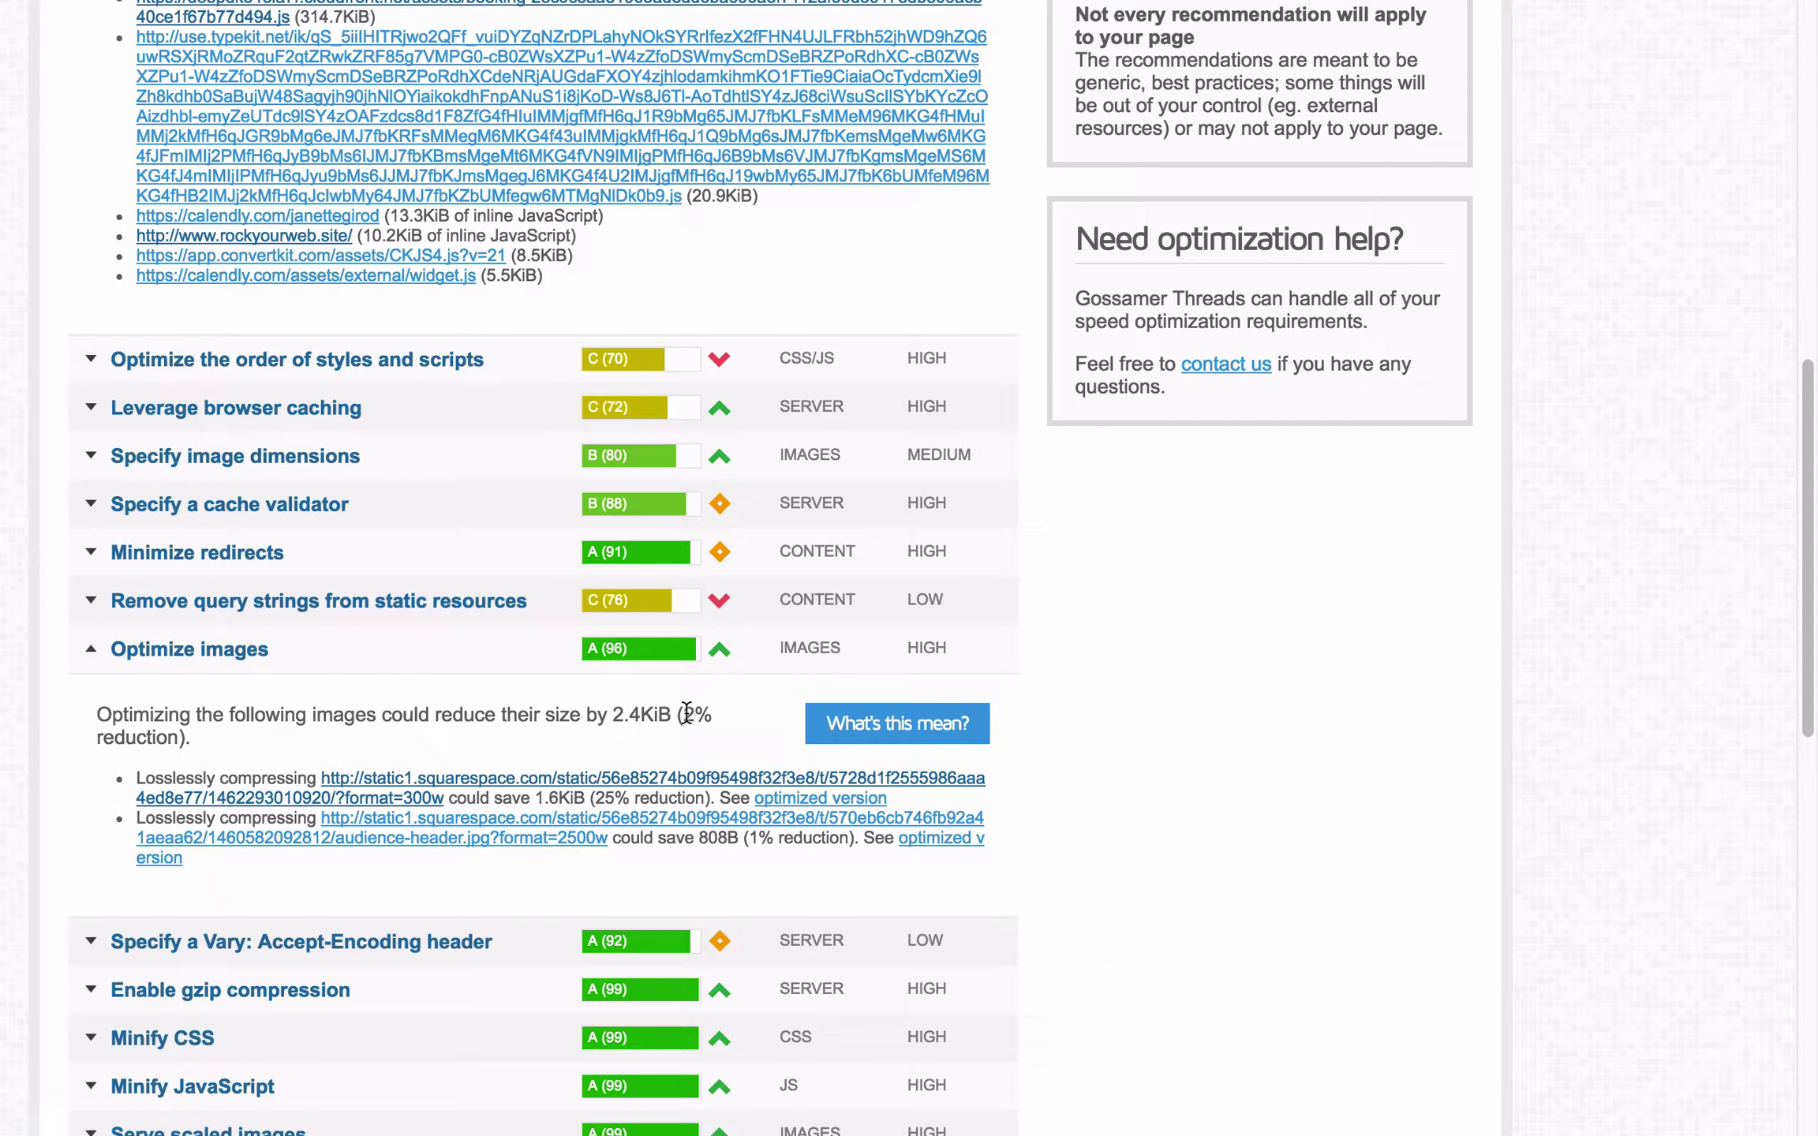
{"action": "left_click_drag", "start_coordinate": [686, 713], "coordinate": [700, 728]}
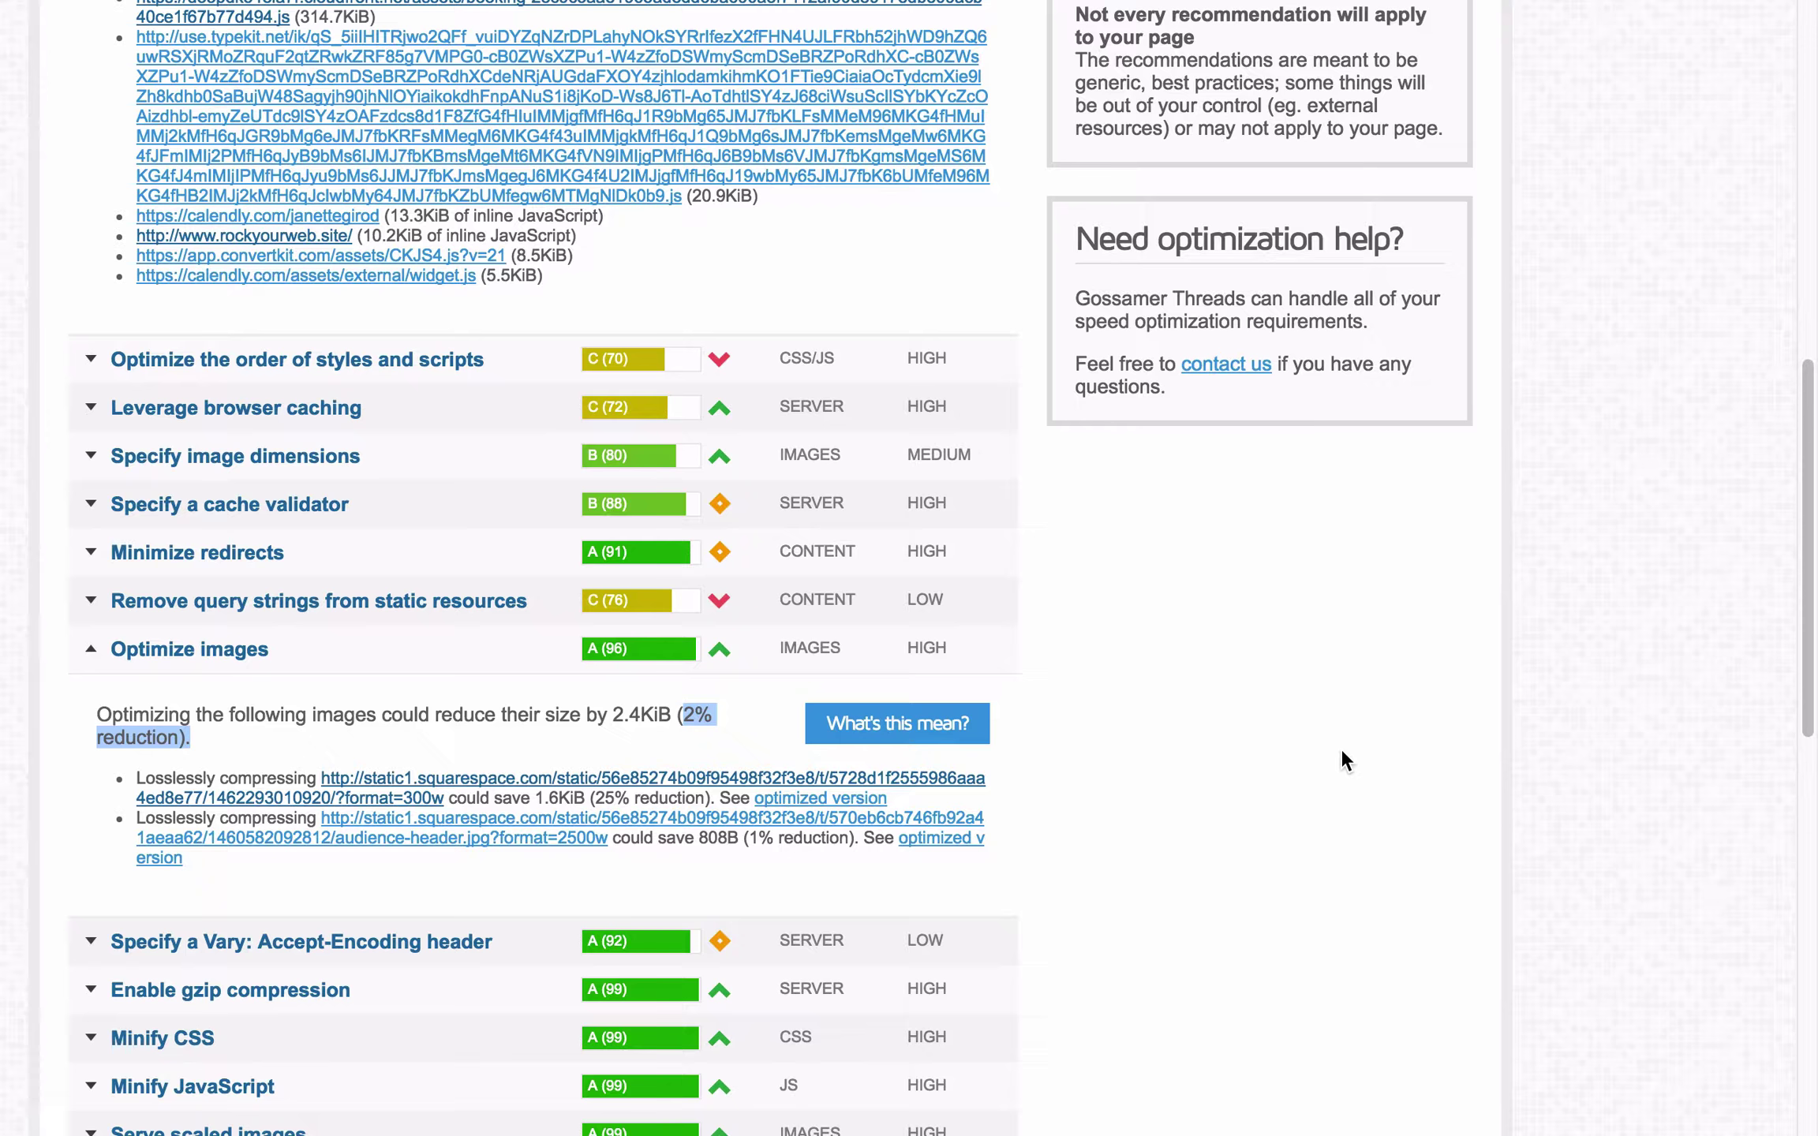
{"action": "scroll", "coordinate": [1342, 751], "scroll_direction": "up", "scroll_amount": 12}
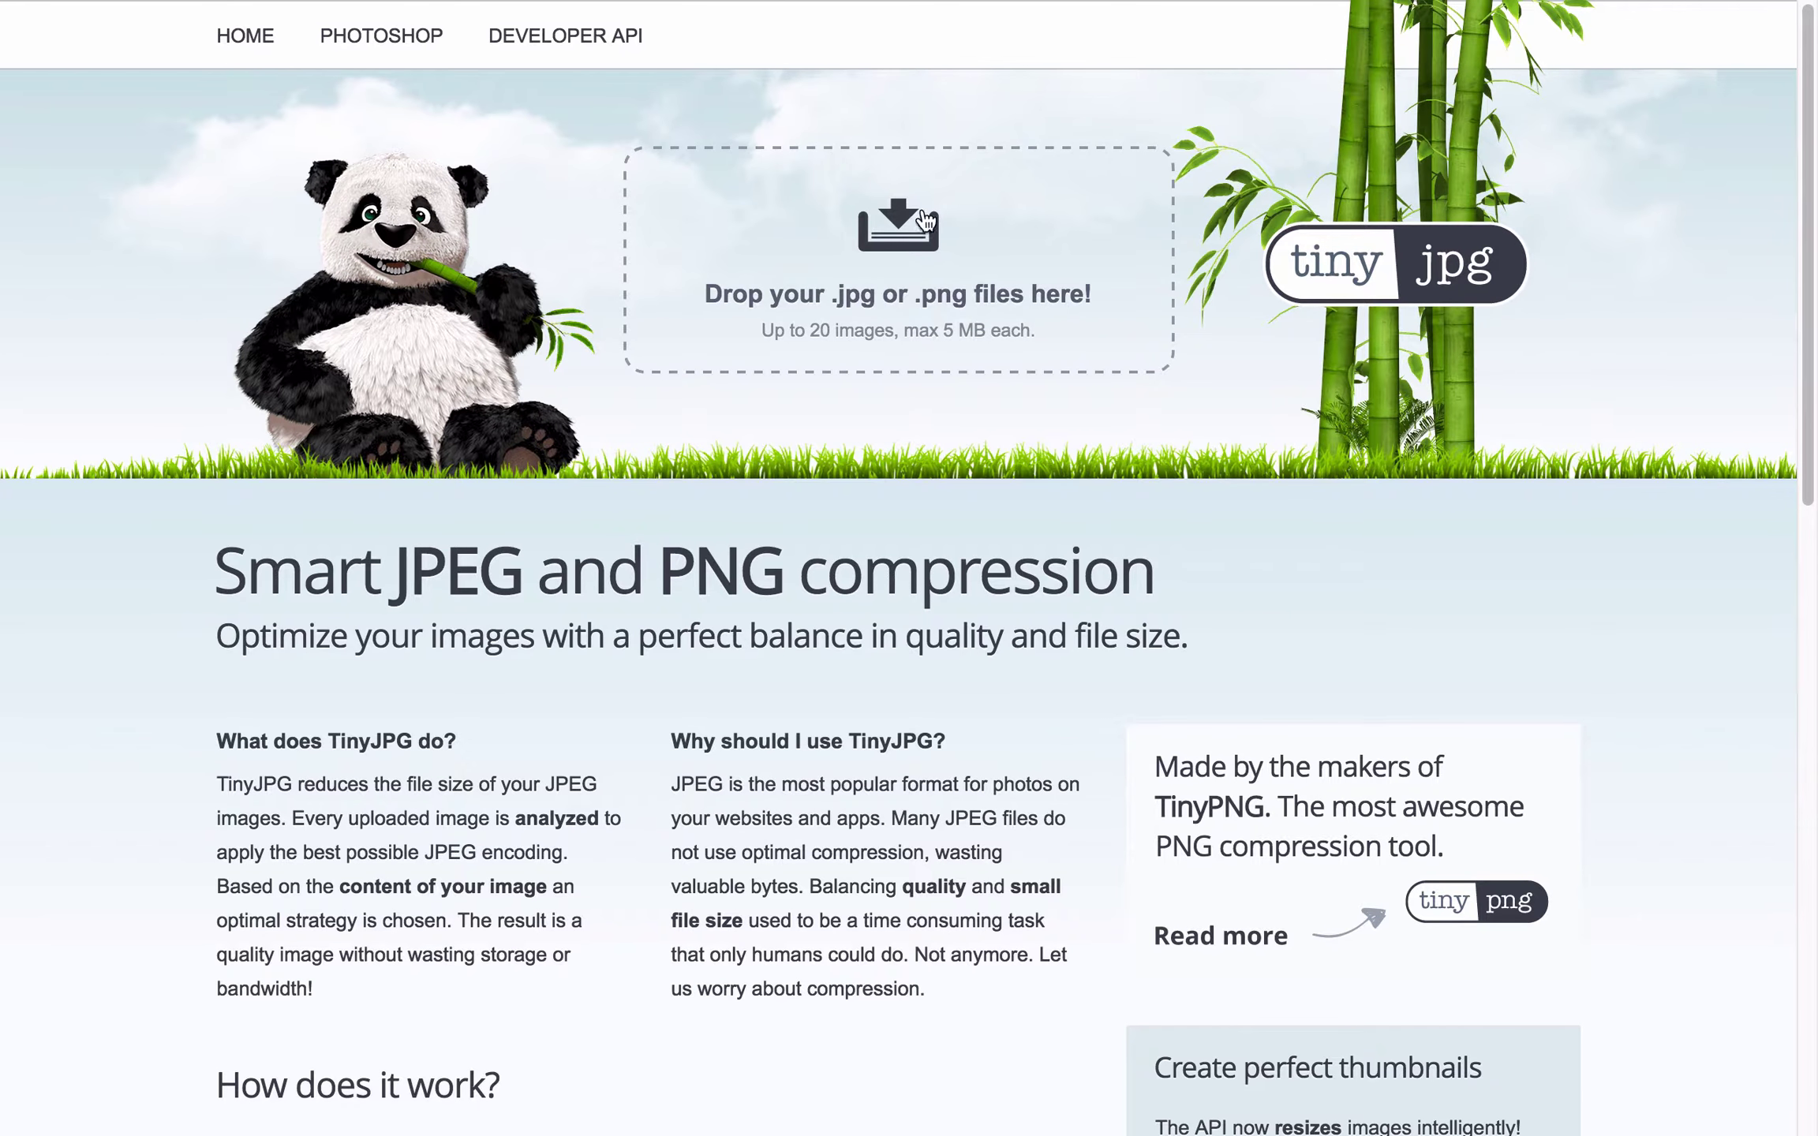
{"action": "scroll", "coordinate": [939, 228], "scroll_direction": "down", "scroll_amount": 20}
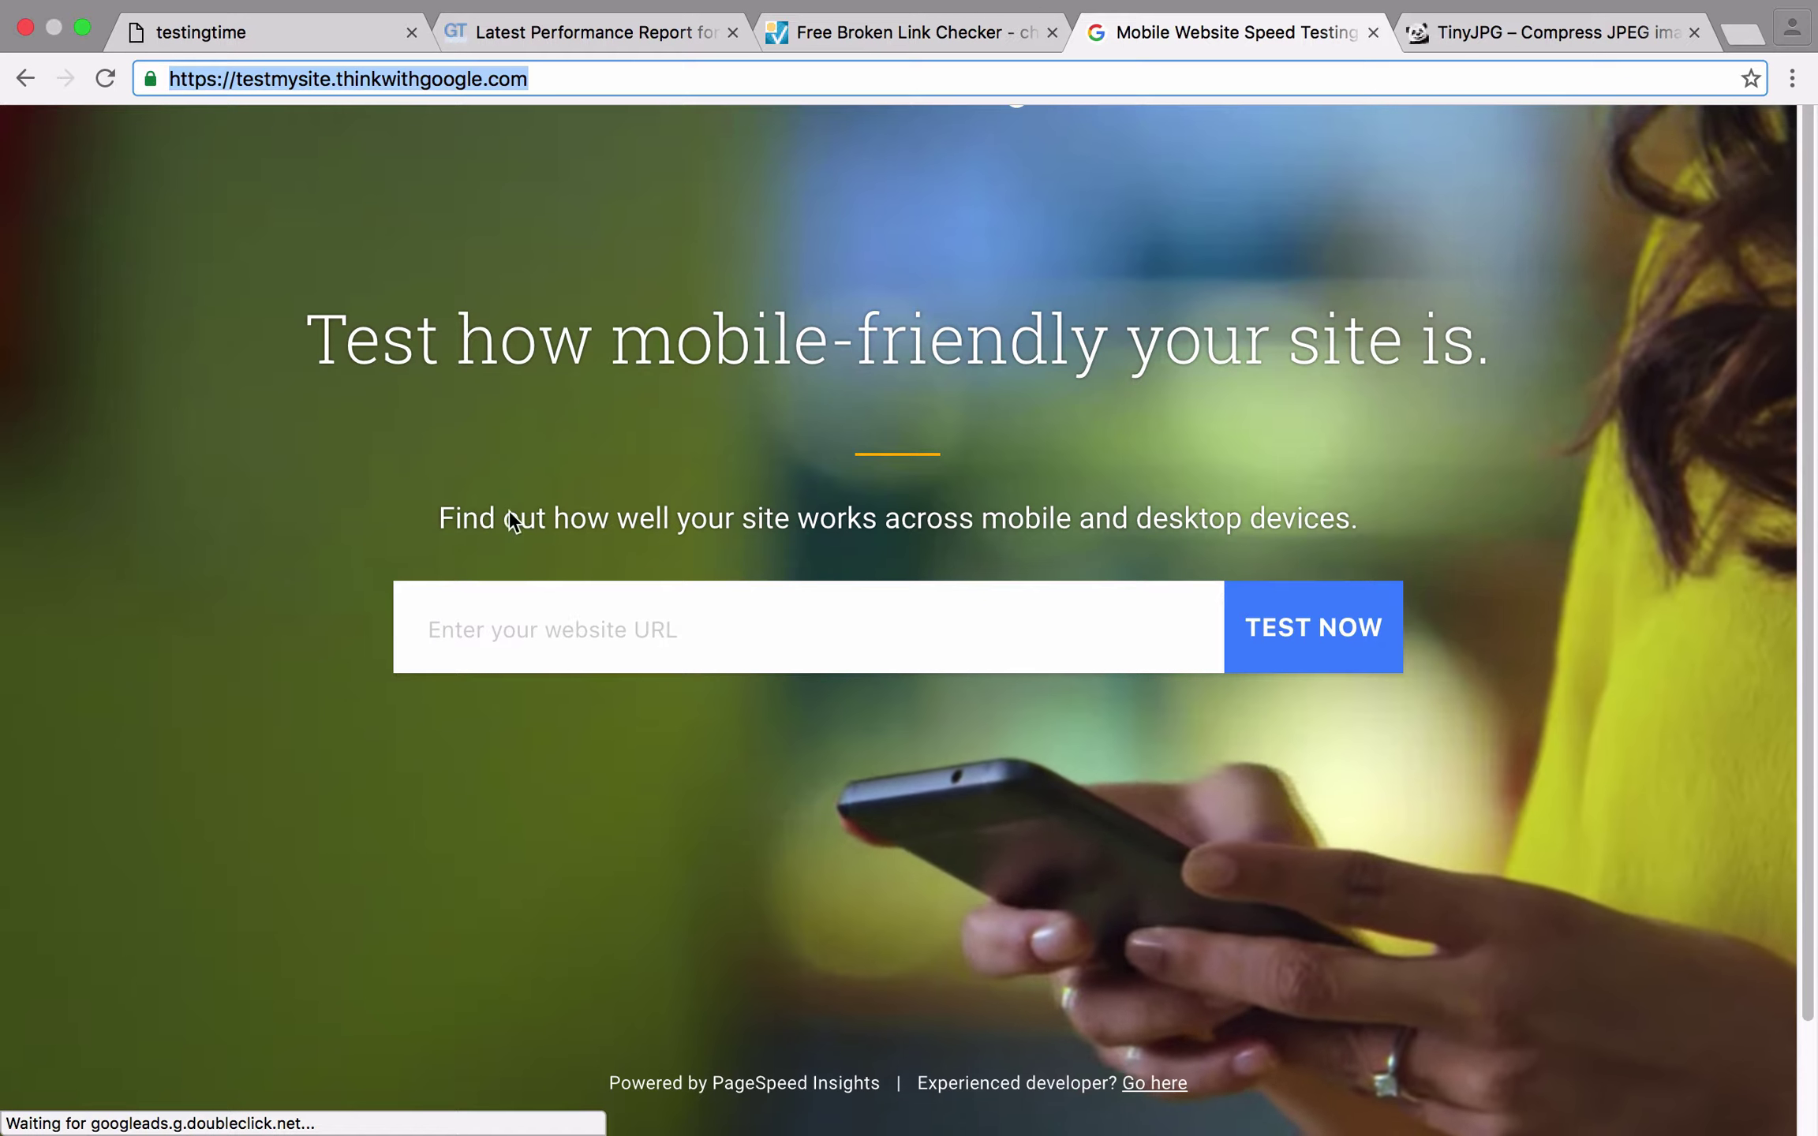
{"action": "left_click", "coordinate": [495, 619]}
{"action": "type", "text": "ww"}
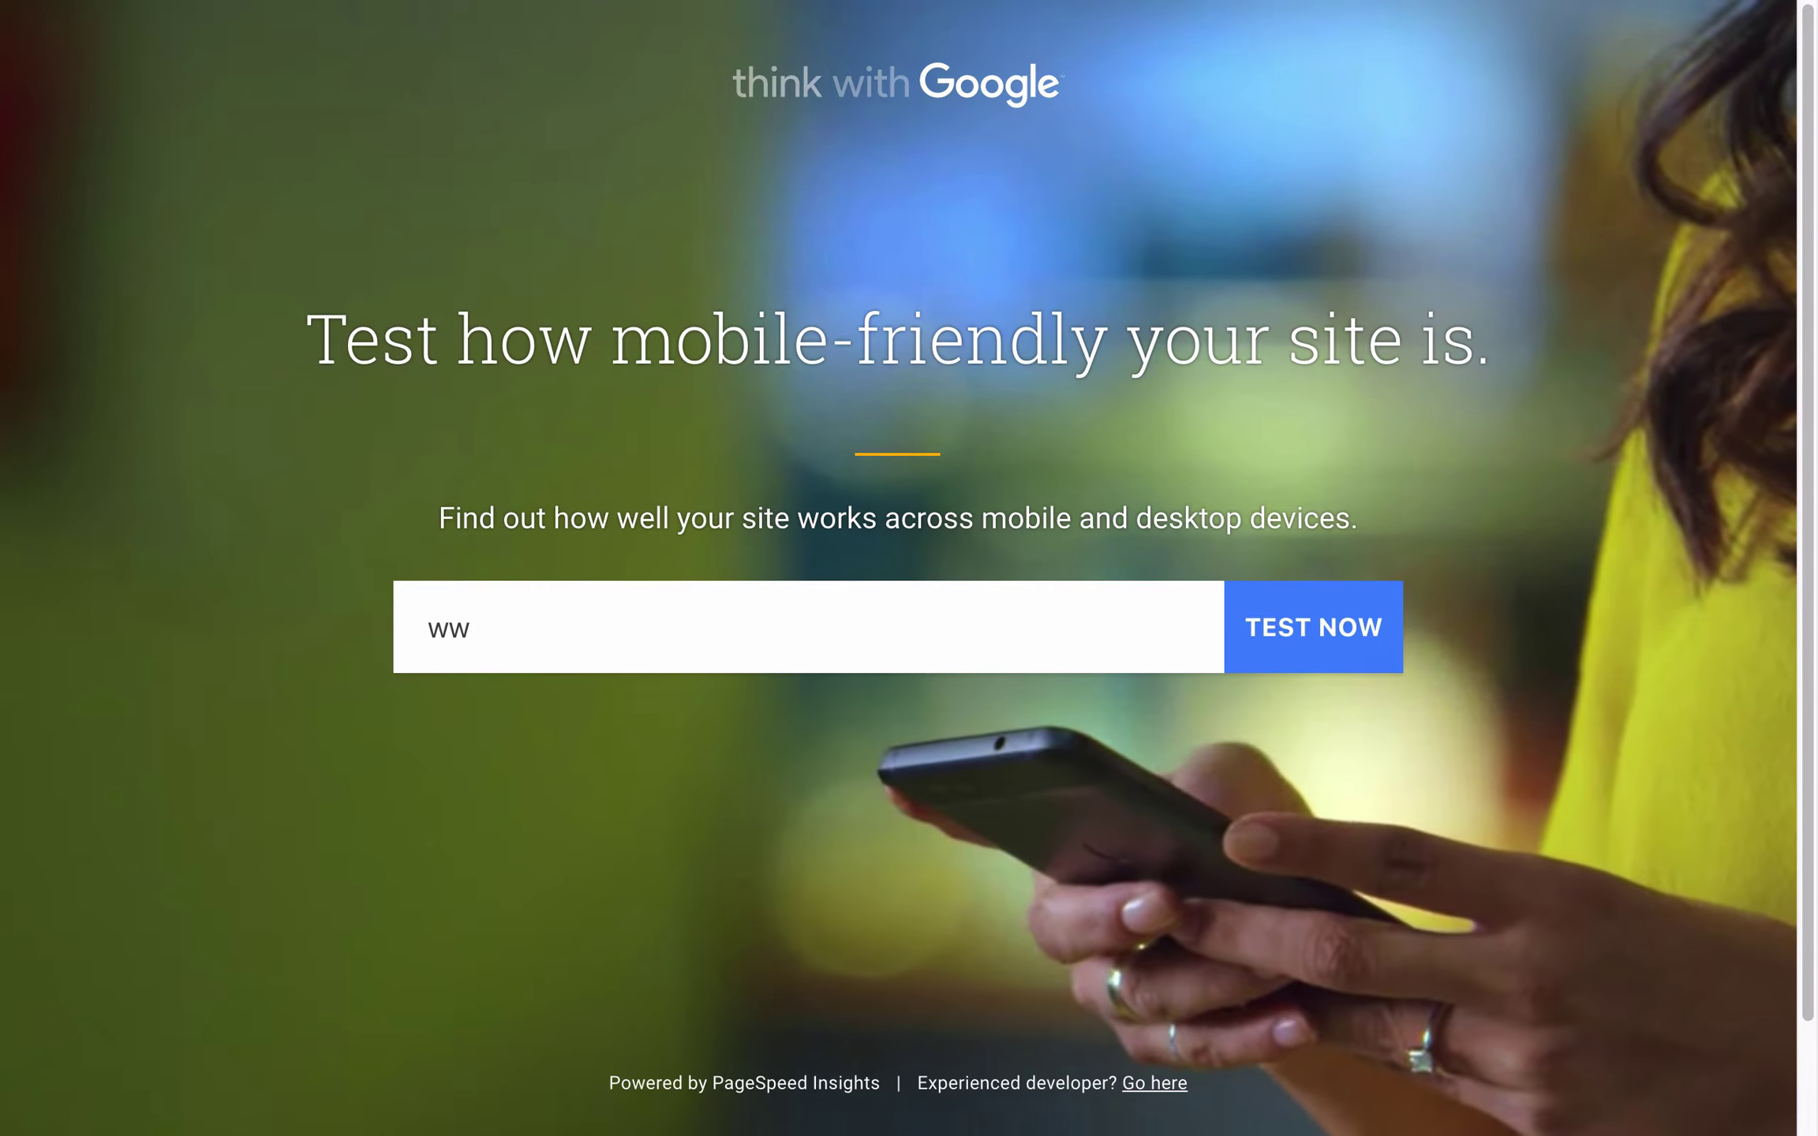
{"action": "key", "text": "BackSpace"}
{"action": "key", "text": "BackSpace"}
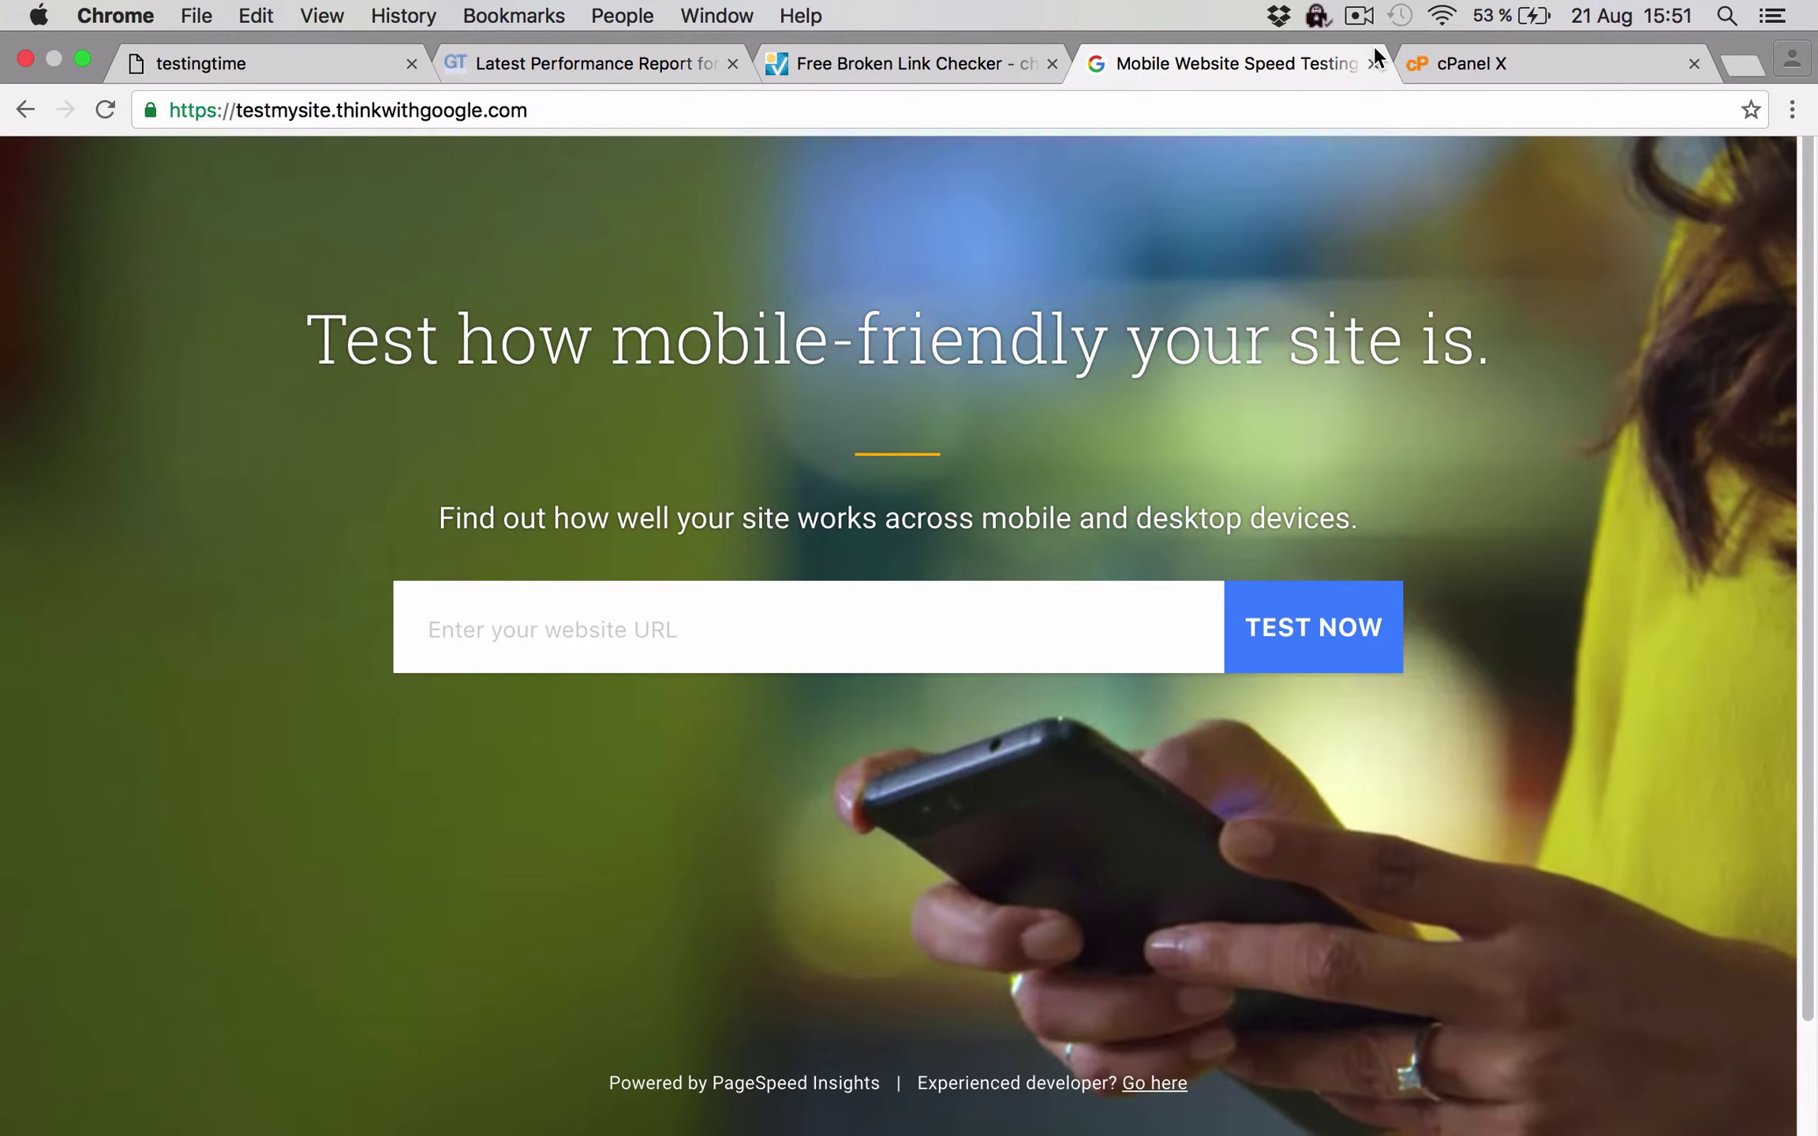
{"action": "type", "text": "www."}
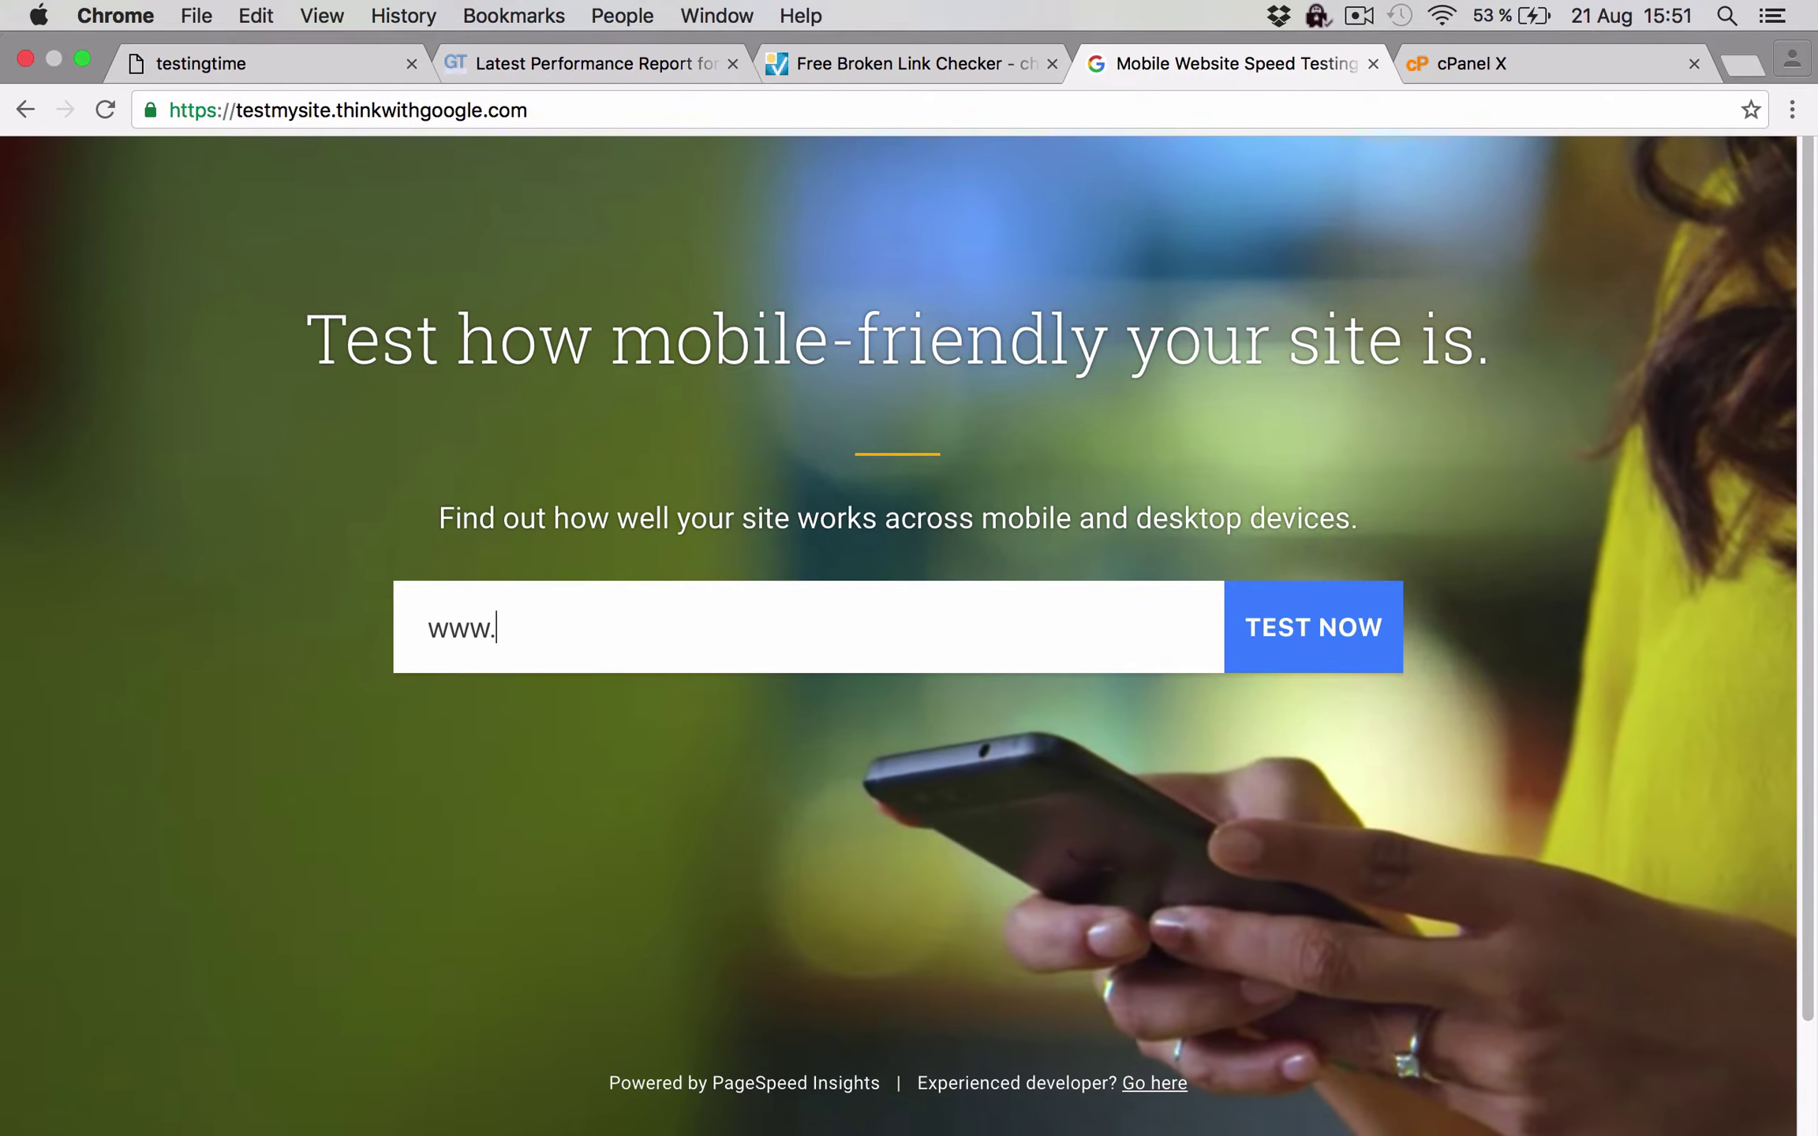
{"action": "type", "text": "rockyourweb"}
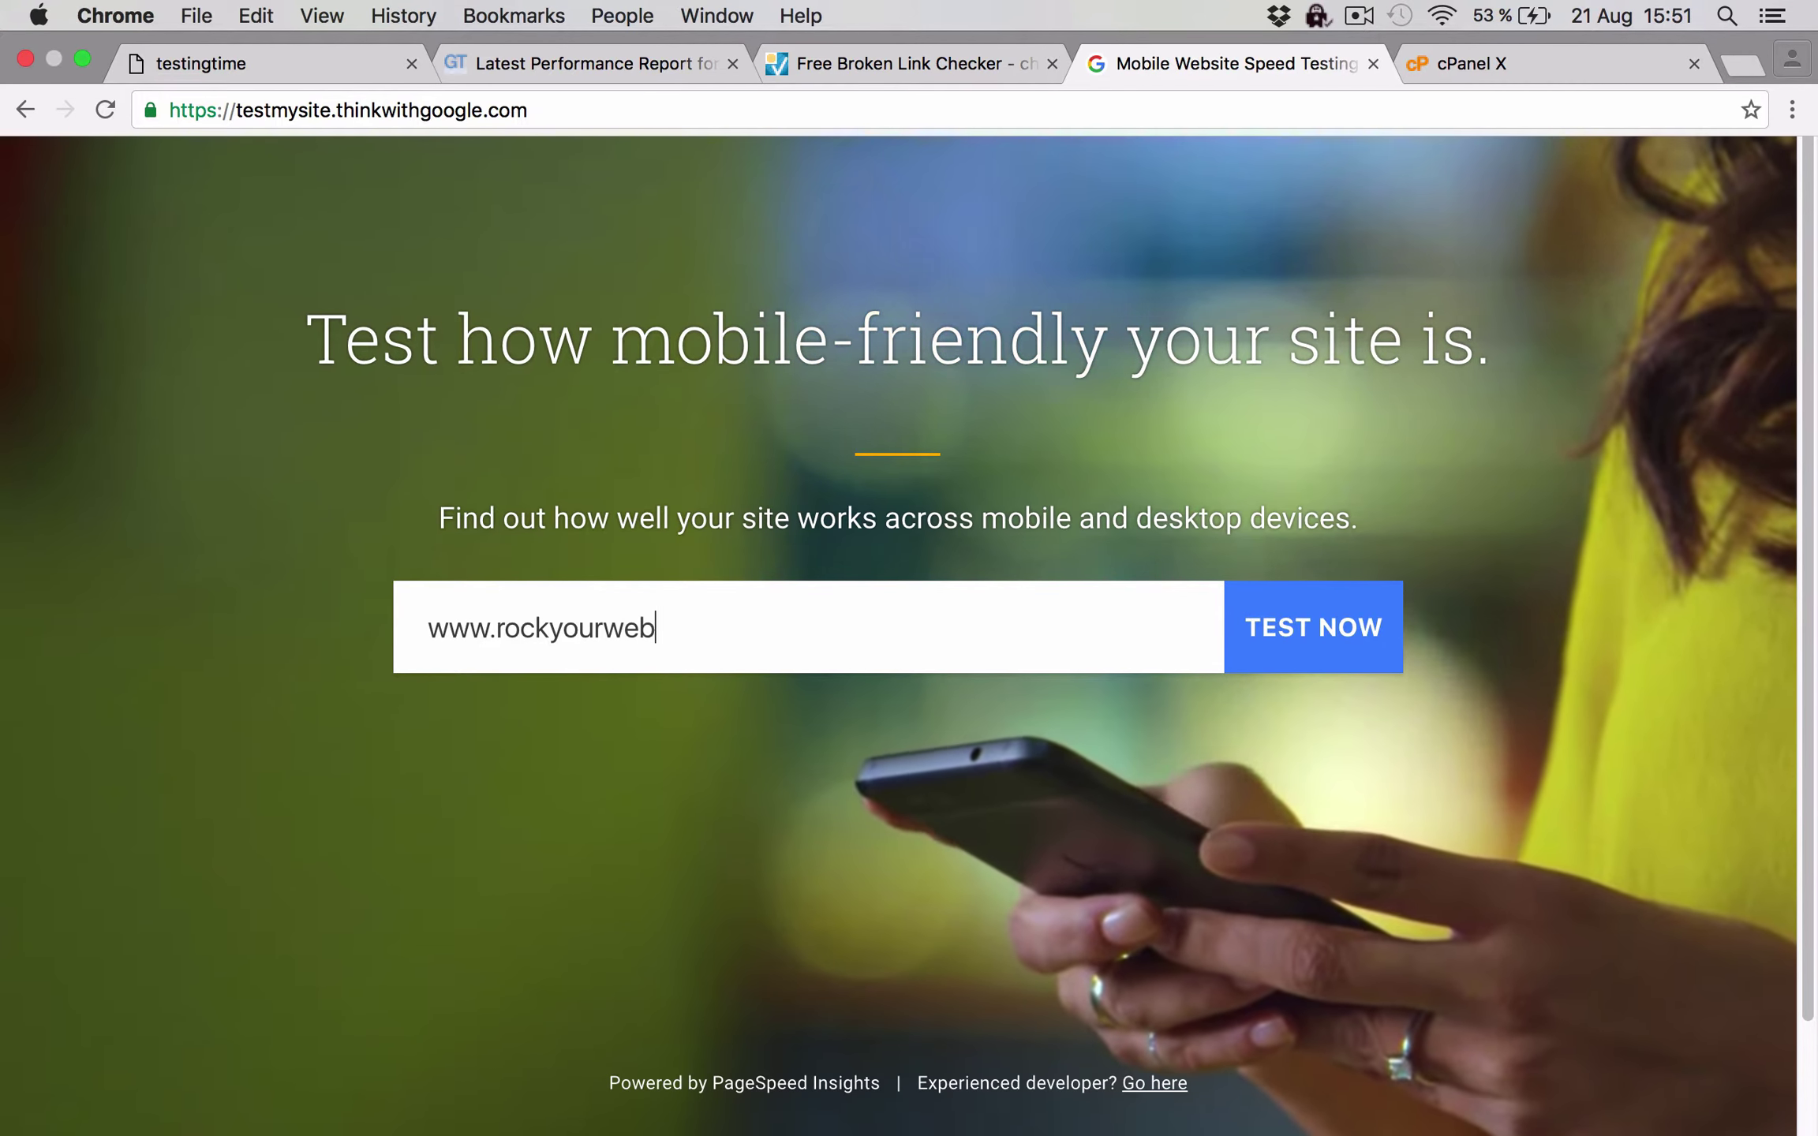
{"action": "type", "text": "site"}
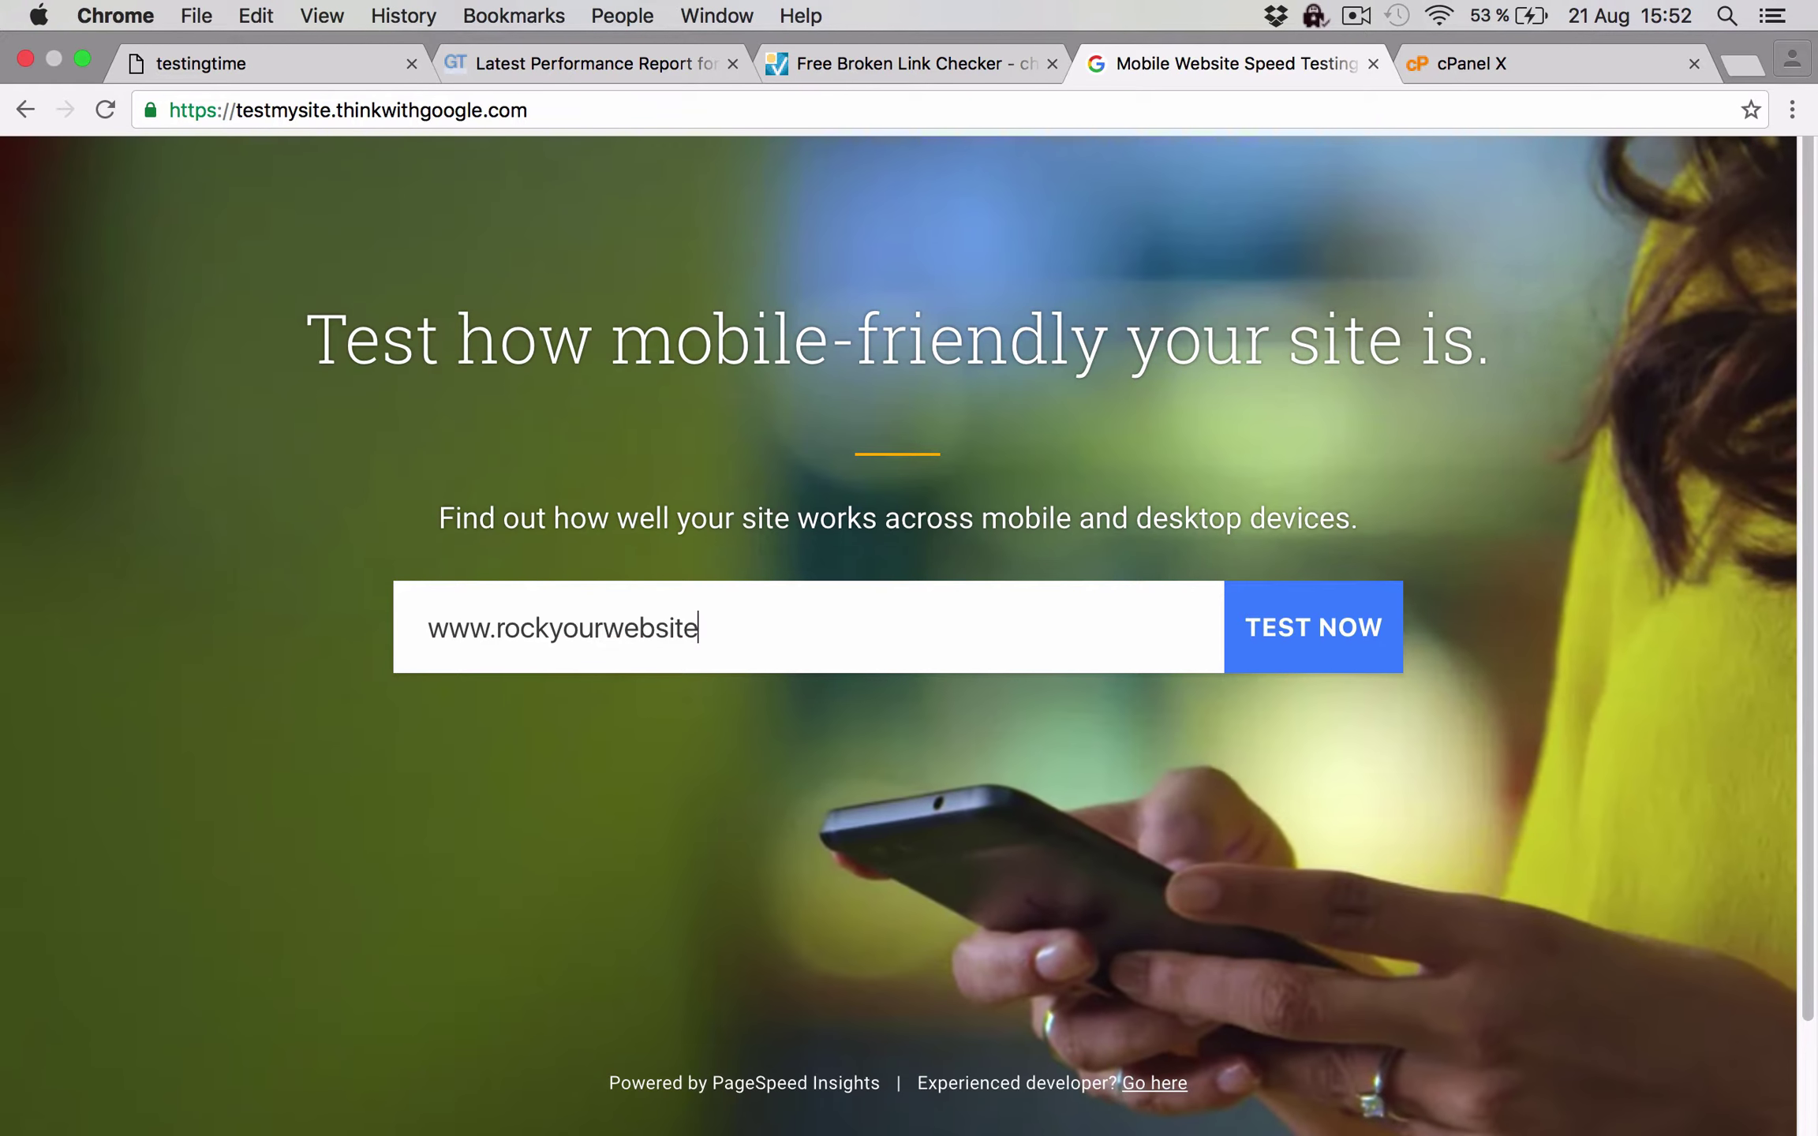
{"action": "type", "text": ".academ"}
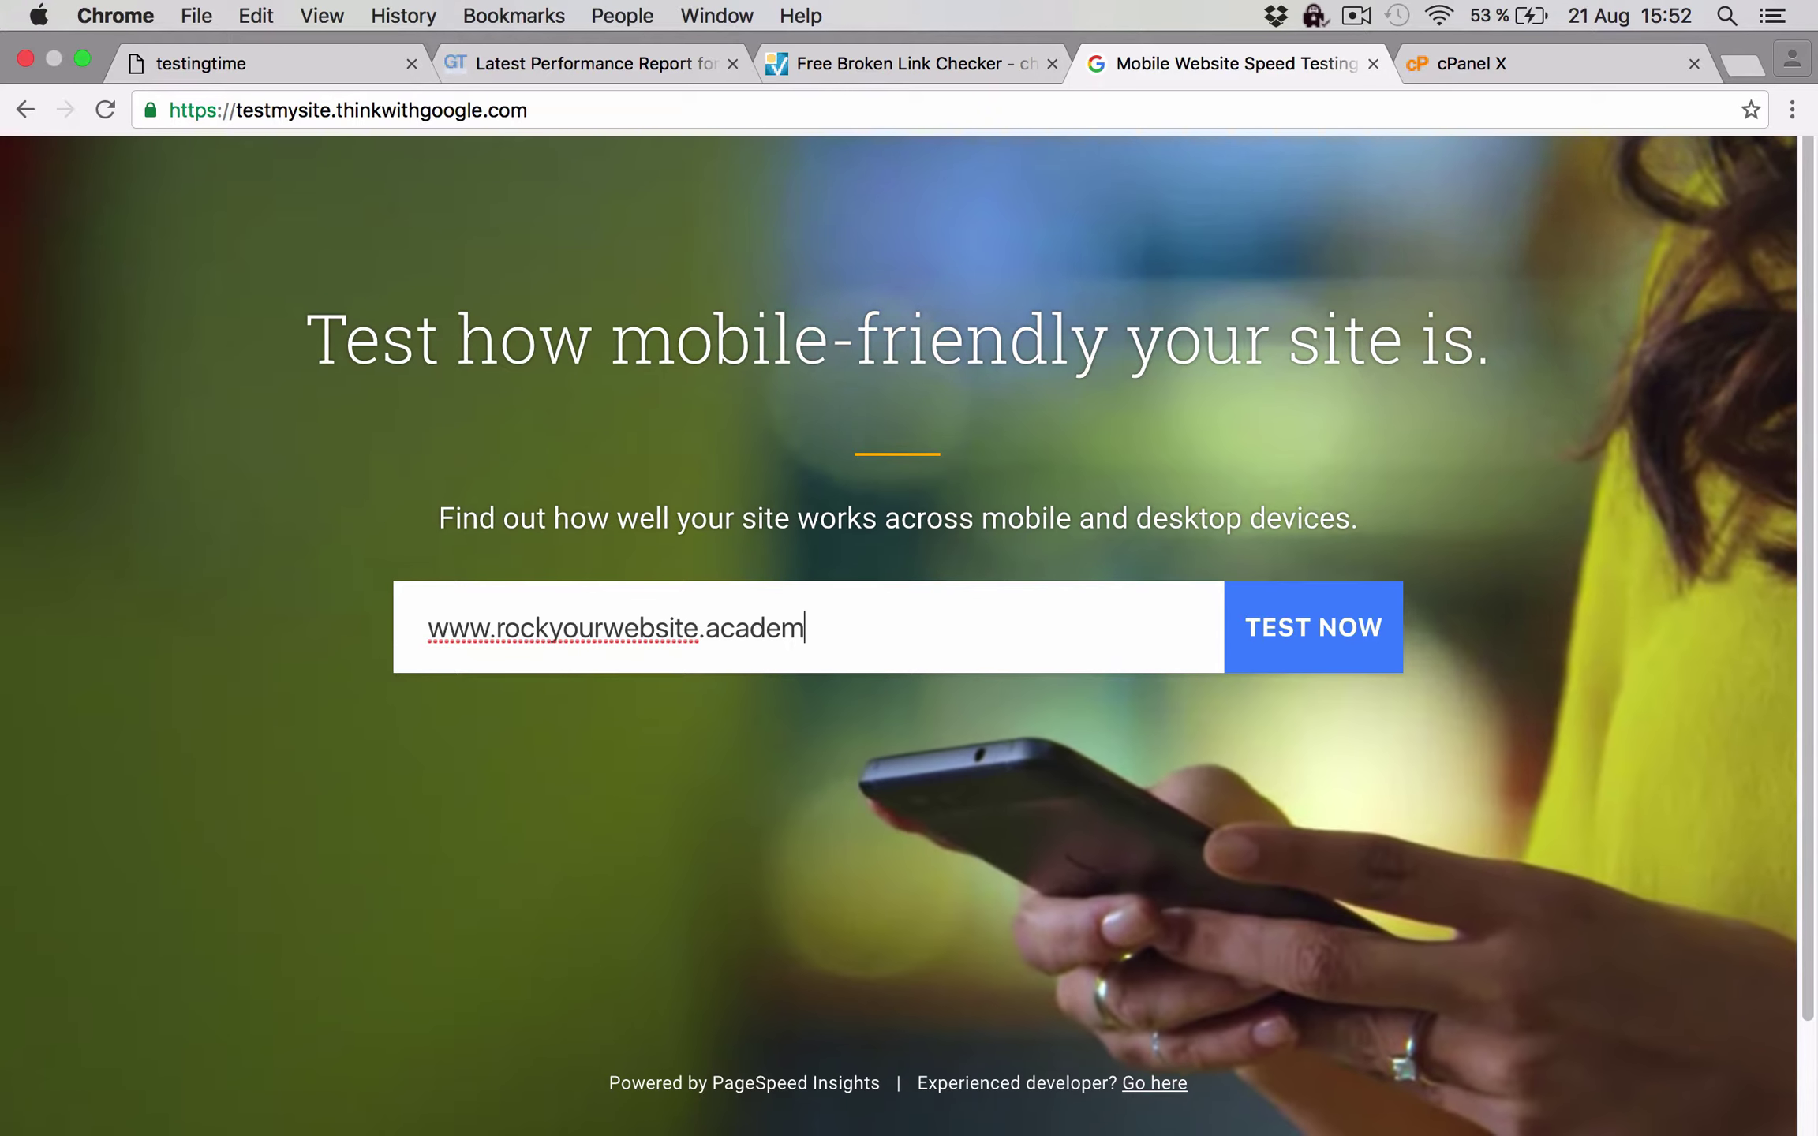
{"action": "type", "text": "y"}
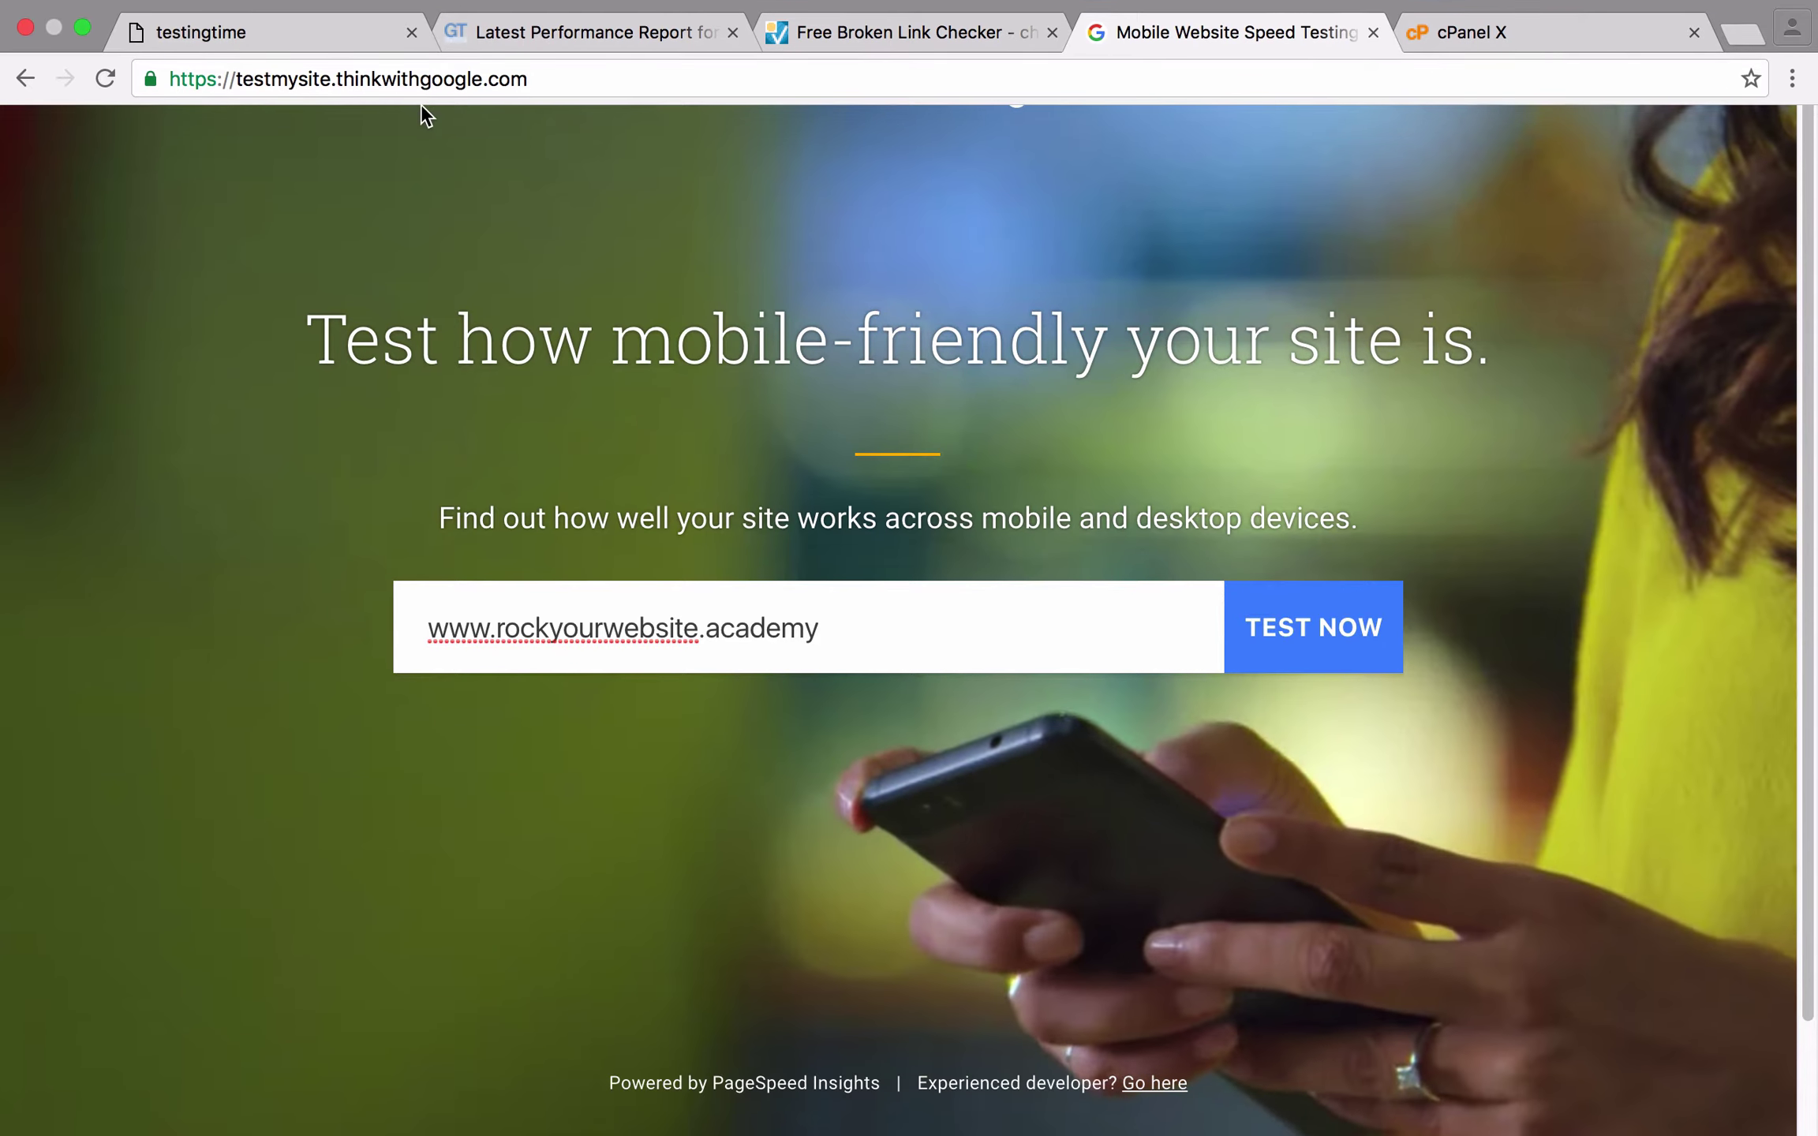
{"action": "left_click", "coordinate": [1305, 619]}
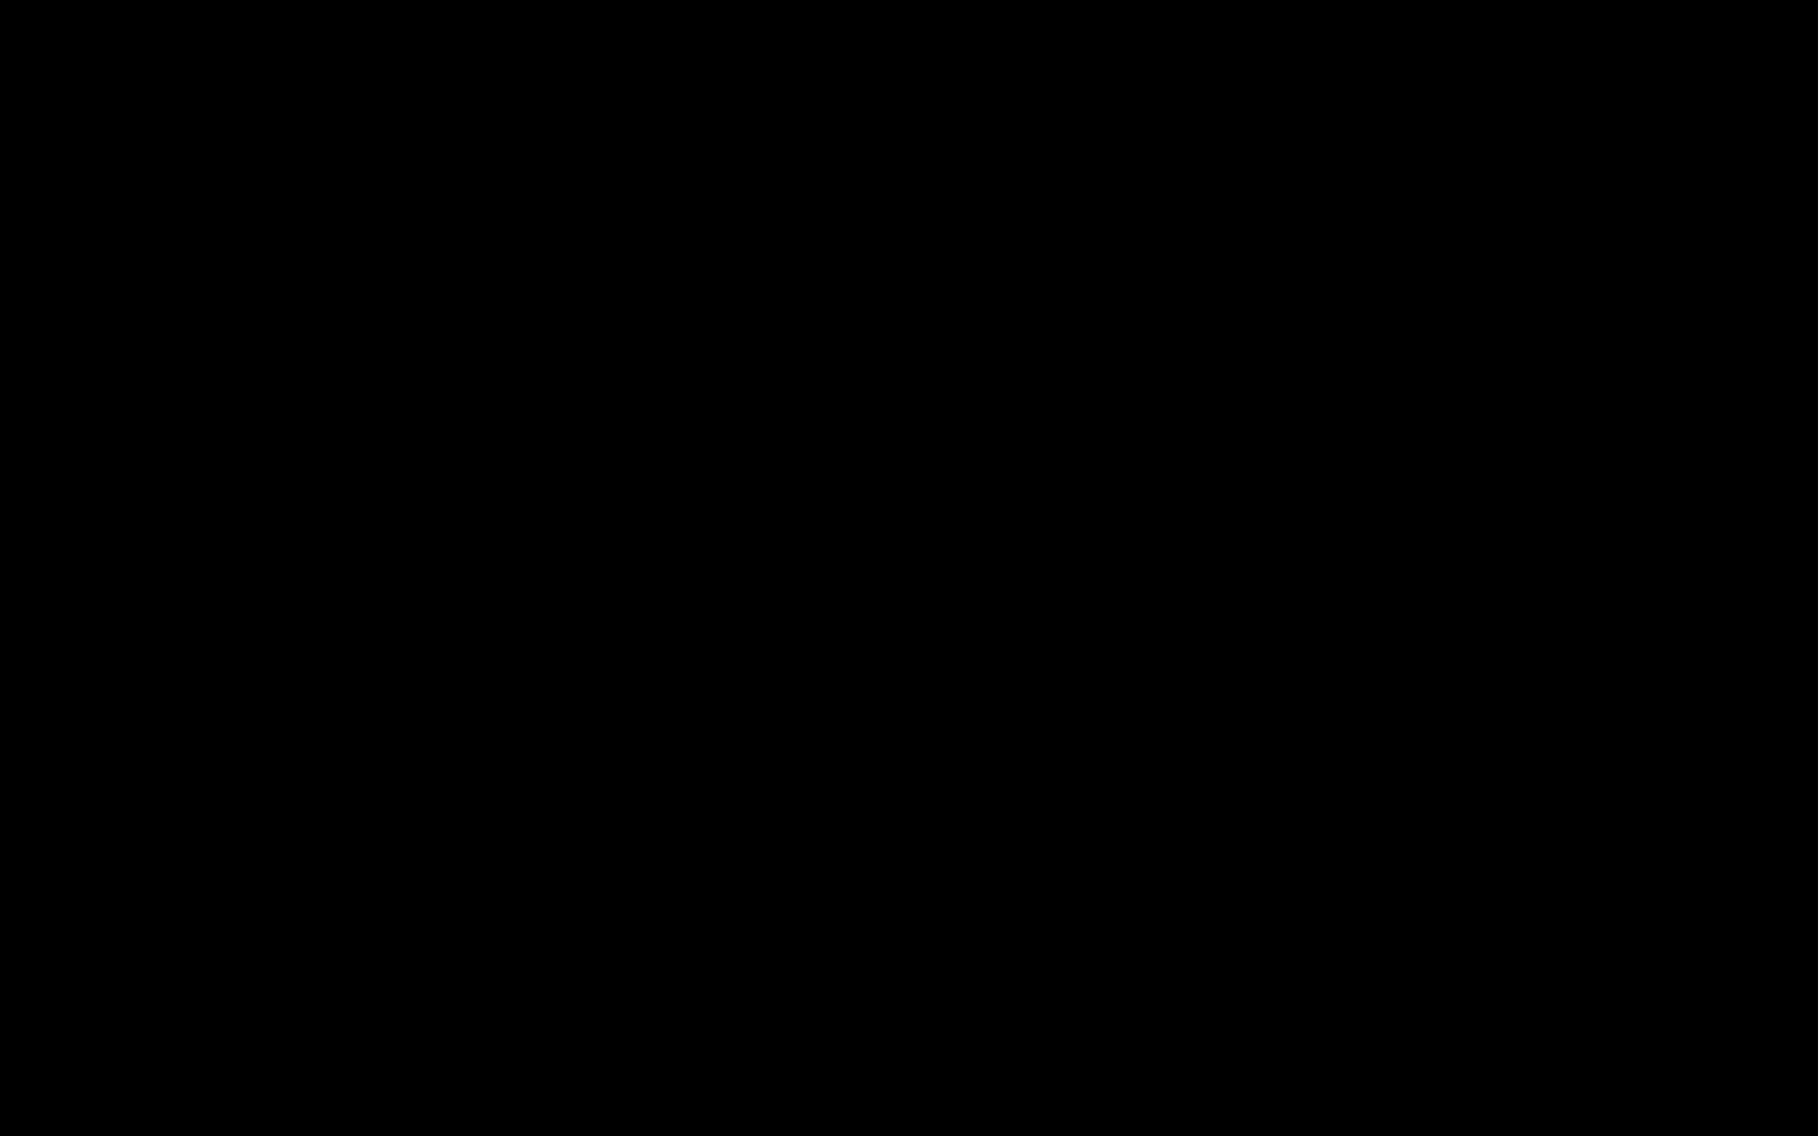
Step: Examine the mobile speed and desktop speed scores, highlighting each, and continue to the score details
{"action": "left_click_drag", "start_coordinate": [433, 537], "coordinate": [661, 608]}
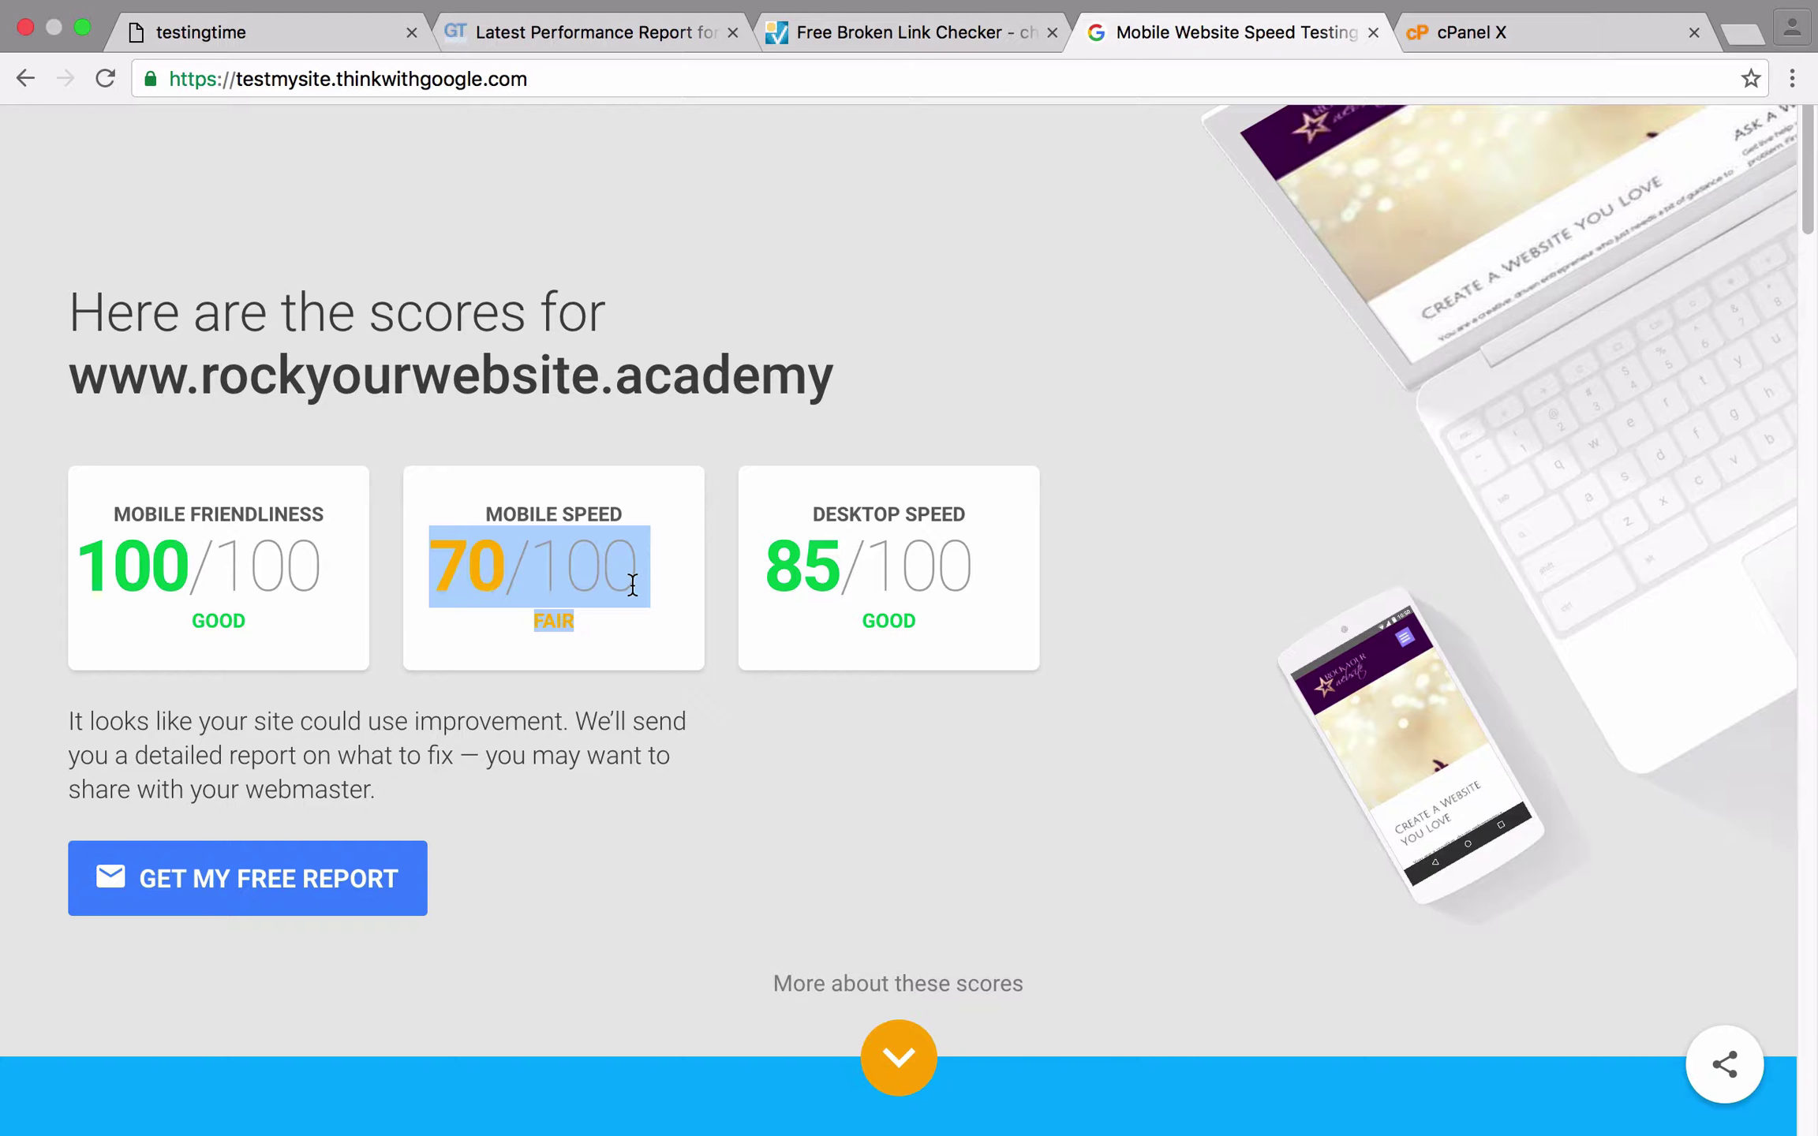
{"action": "left_click", "coordinate": [641, 592]}
{"action": "left_click_drag", "start_coordinate": [642, 592], "coordinate": [436, 544]}
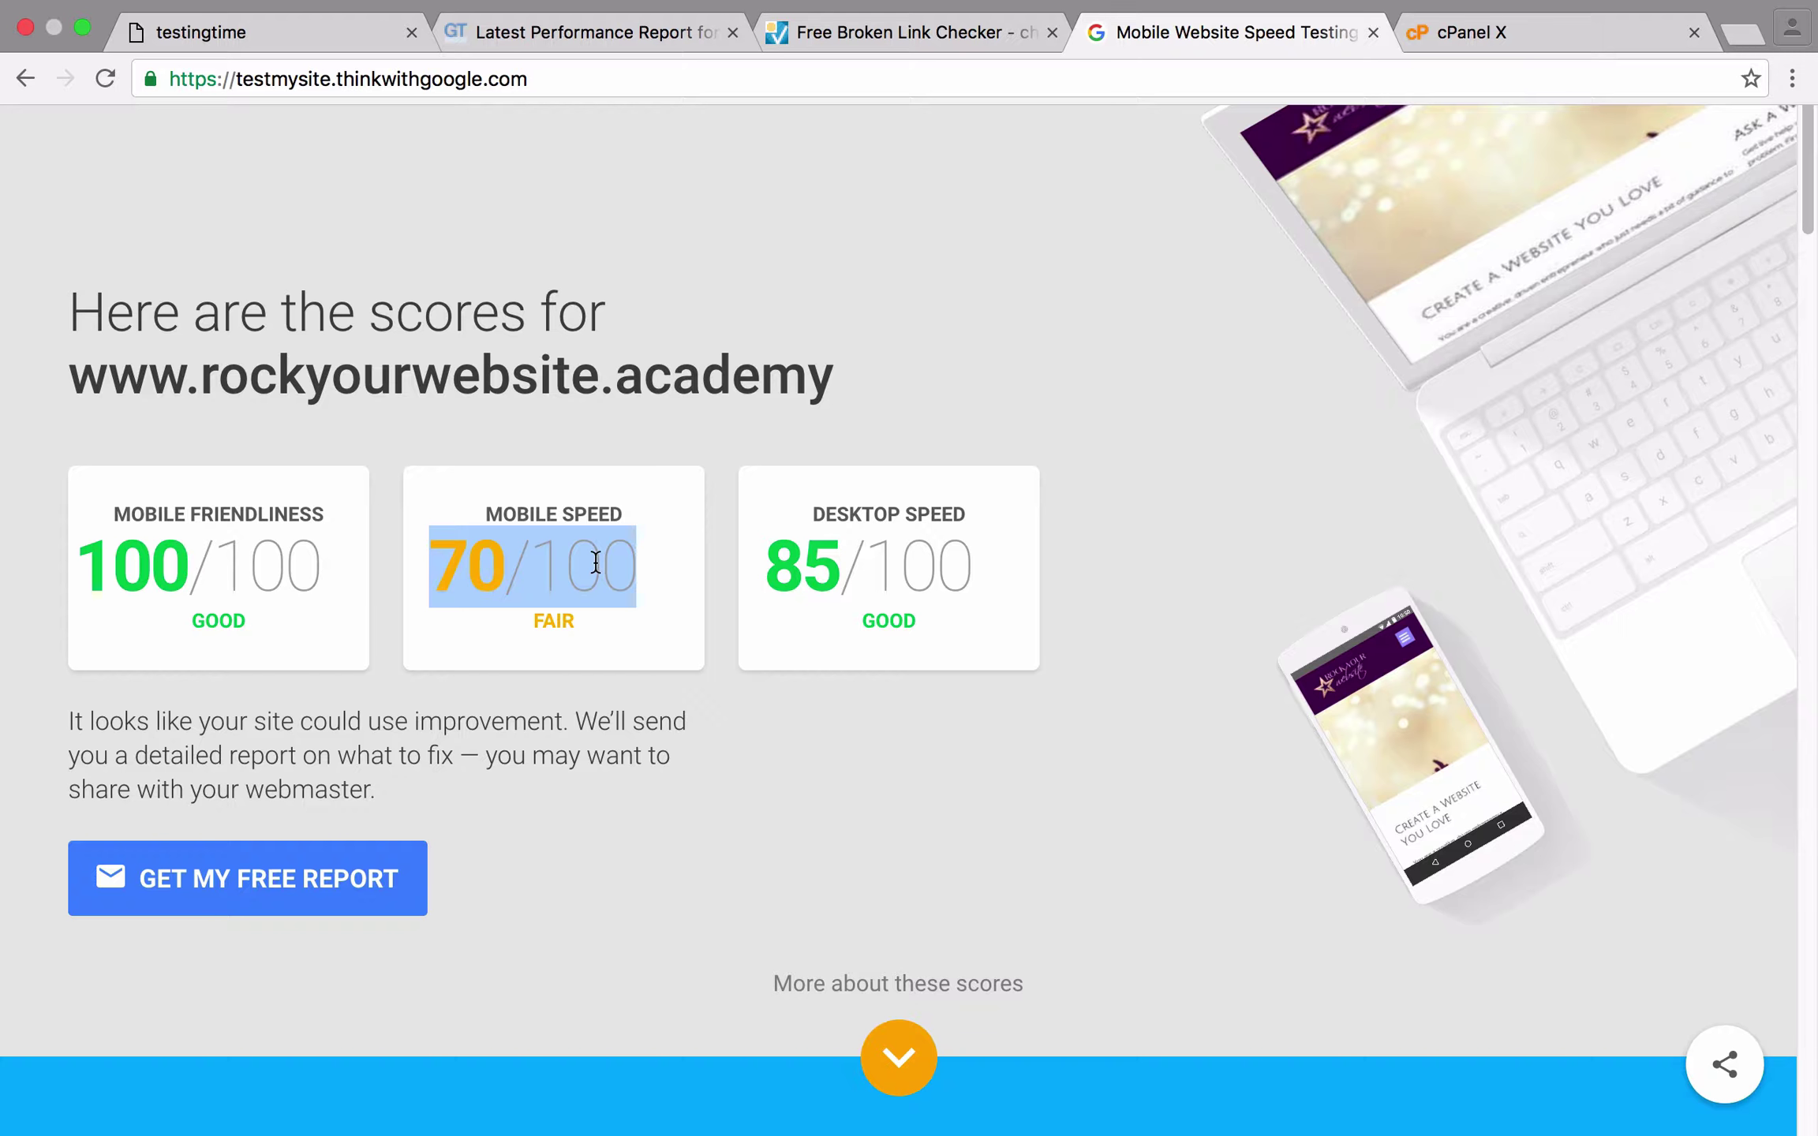
{"action": "left_click_drag", "start_coordinate": [766, 554], "coordinate": [1026, 558]}
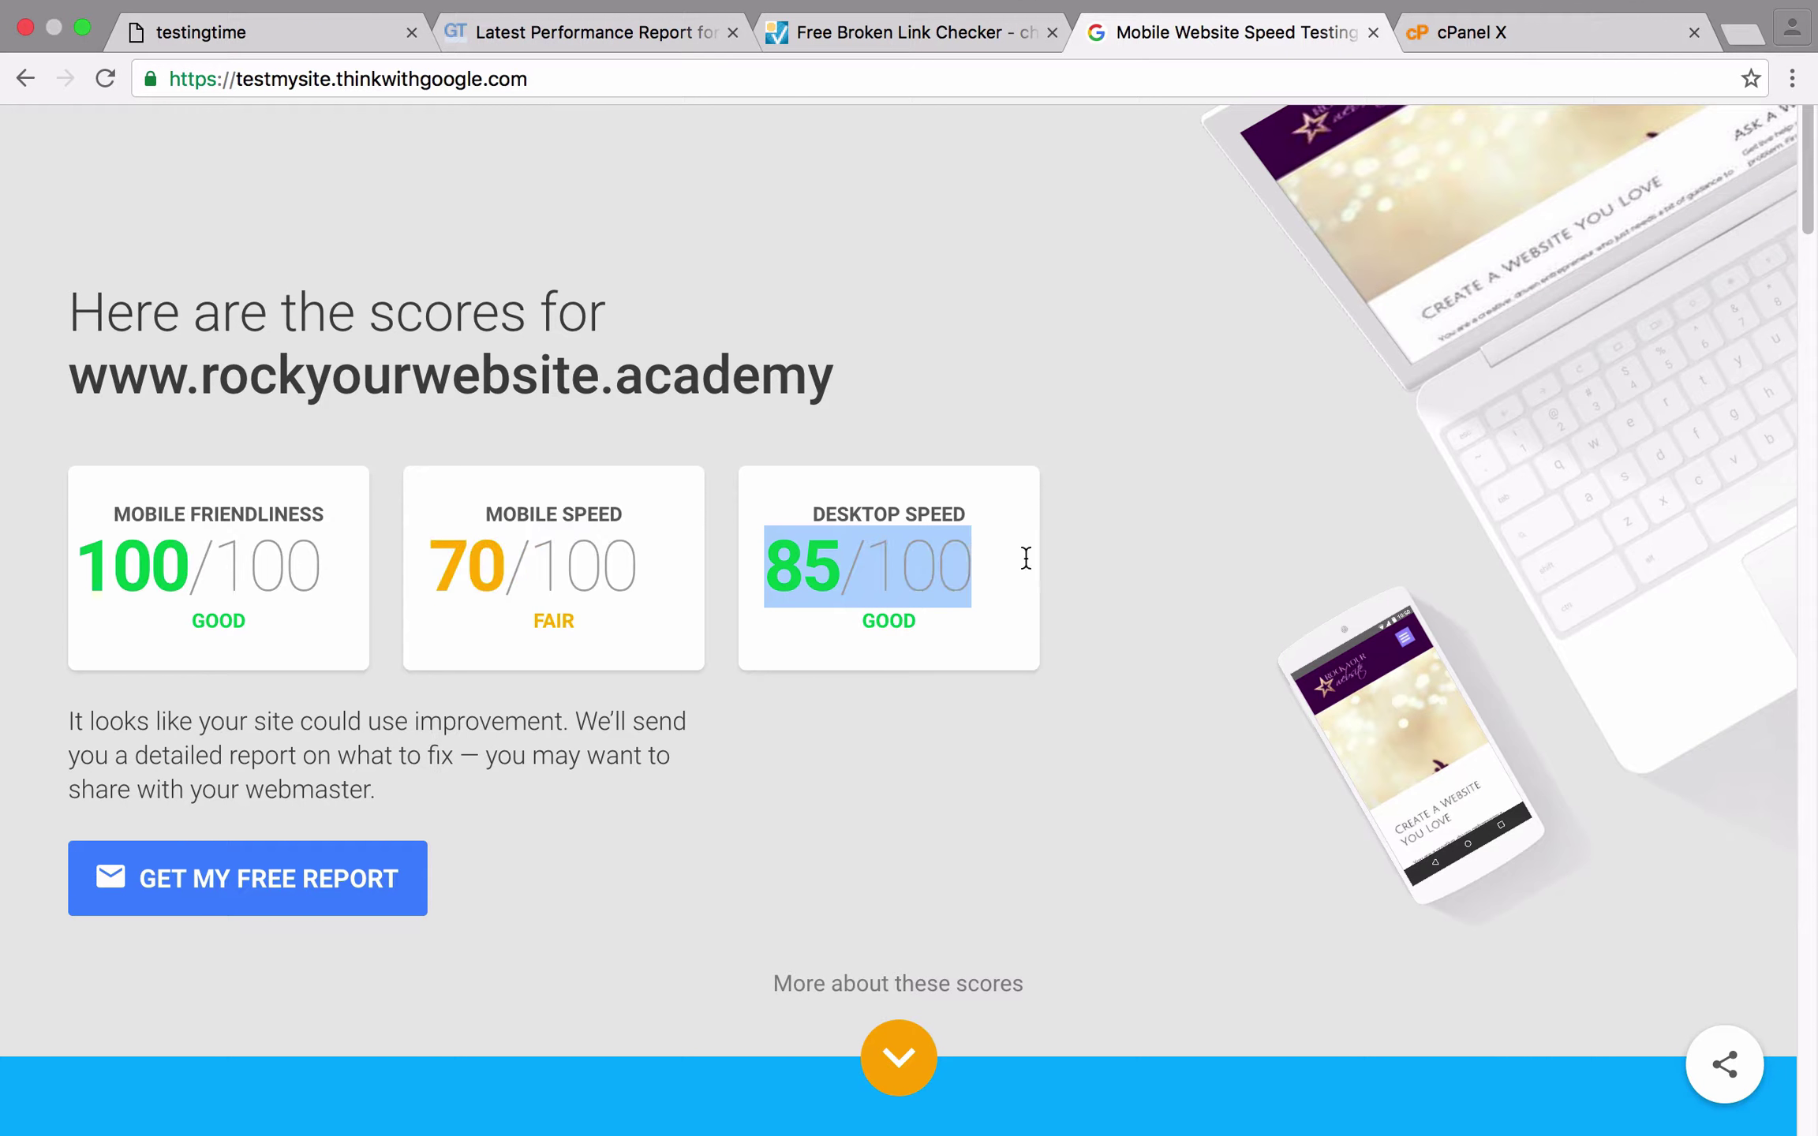
{"action": "triple_click", "coordinate": [1025, 558]}
{"action": "scroll", "coordinate": [1075, 792], "scroll_direction": "down", "scroll_amount": 5}
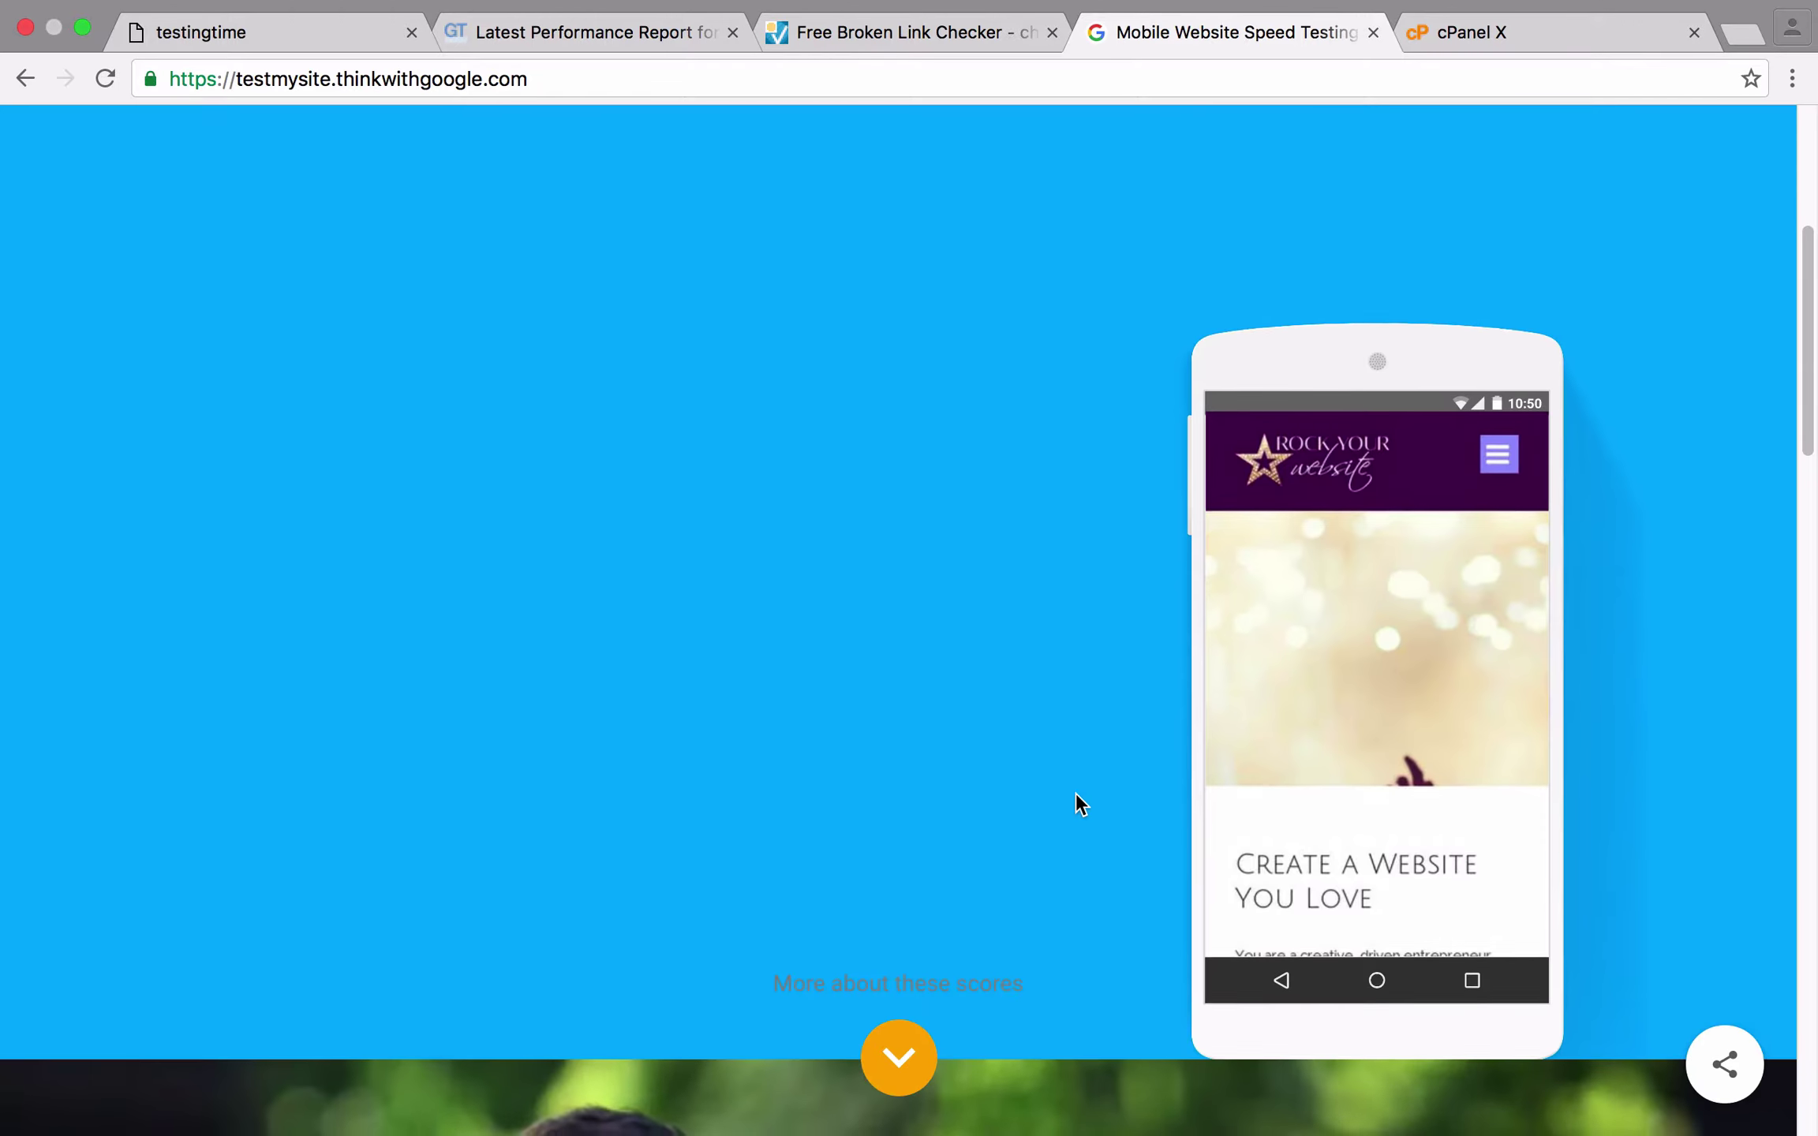
Step: Open the list of mobile speed fixes and highlight the item on eliminating render-blocking JavaScript and CSS in above-the-fold content
{"action": "scroll", "coordinate": [1000, 880], "scroll_direction": "down", "scroll_amount": 5}
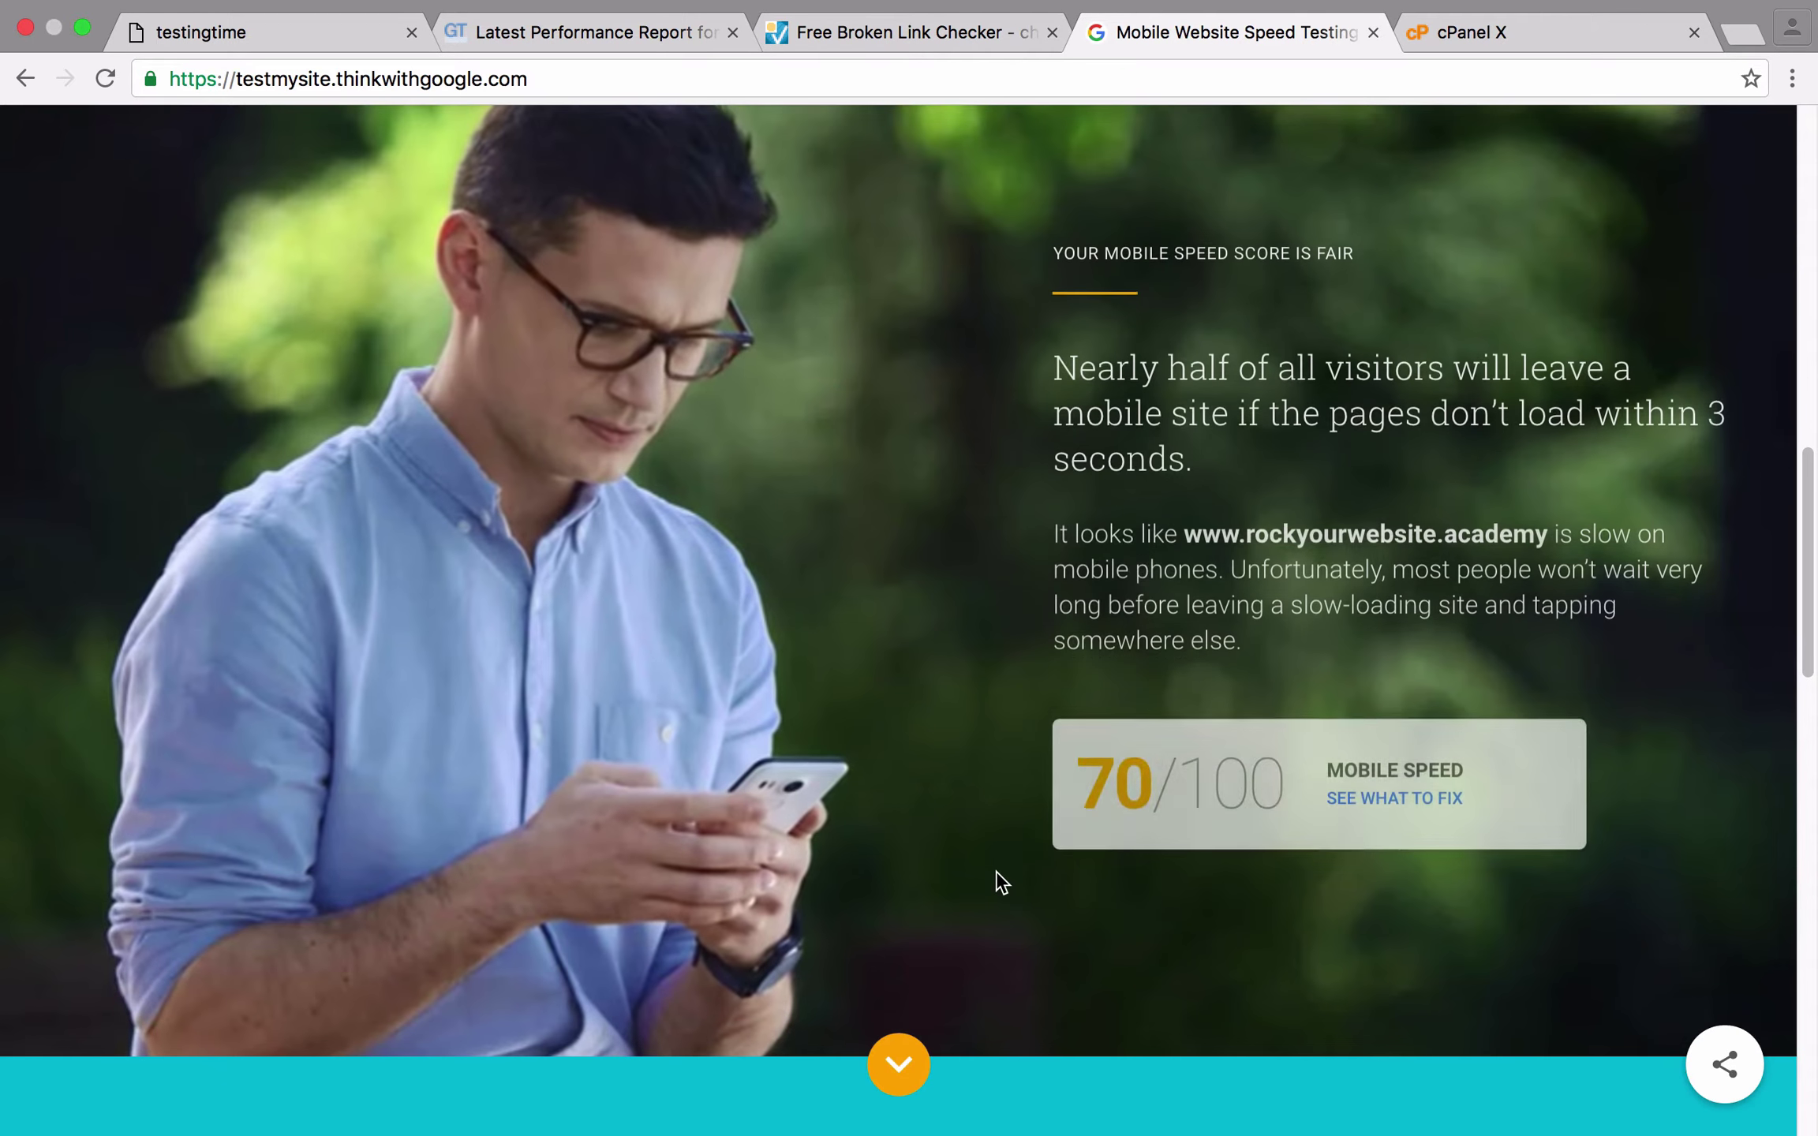
{"action": "left_click", "coordinate": [1420, 781]}
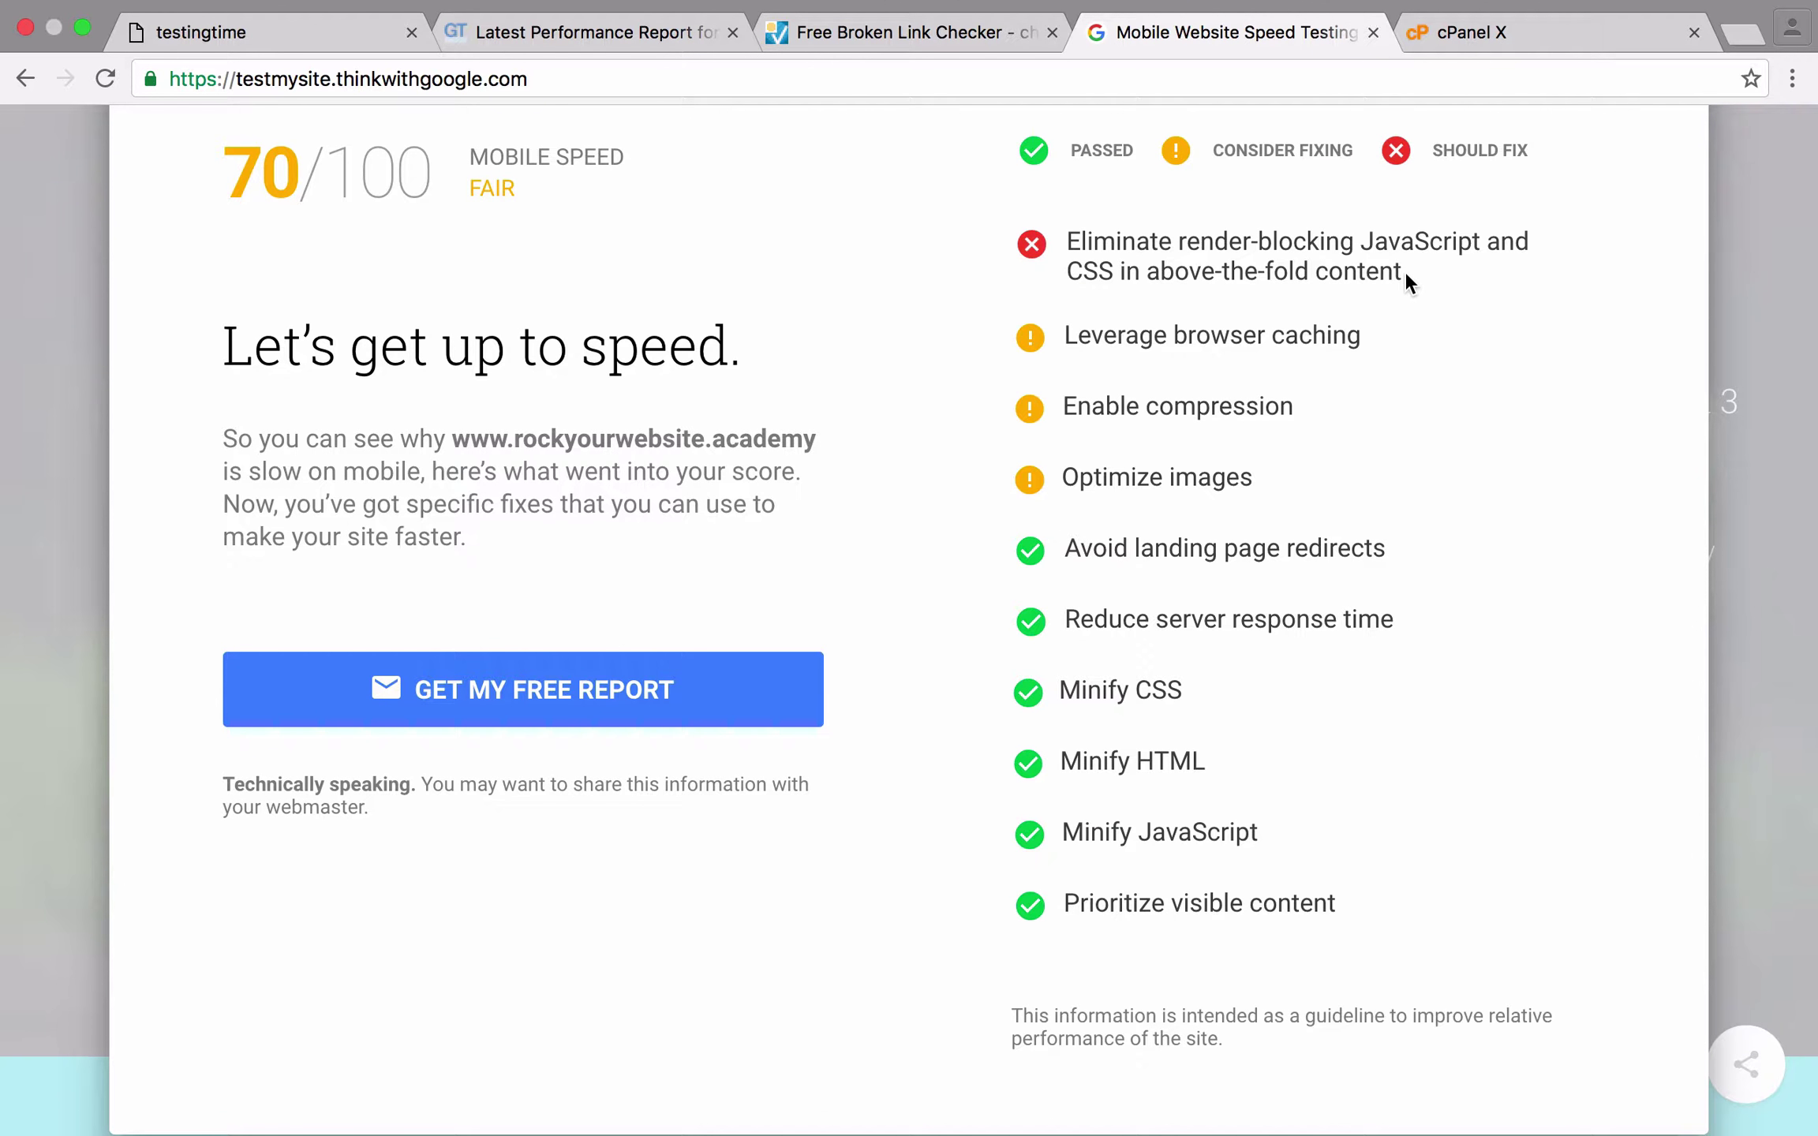
{"action": "left_click_drag", "start_coordinate": [1404, 271], "coordinate": [1057, 264]}
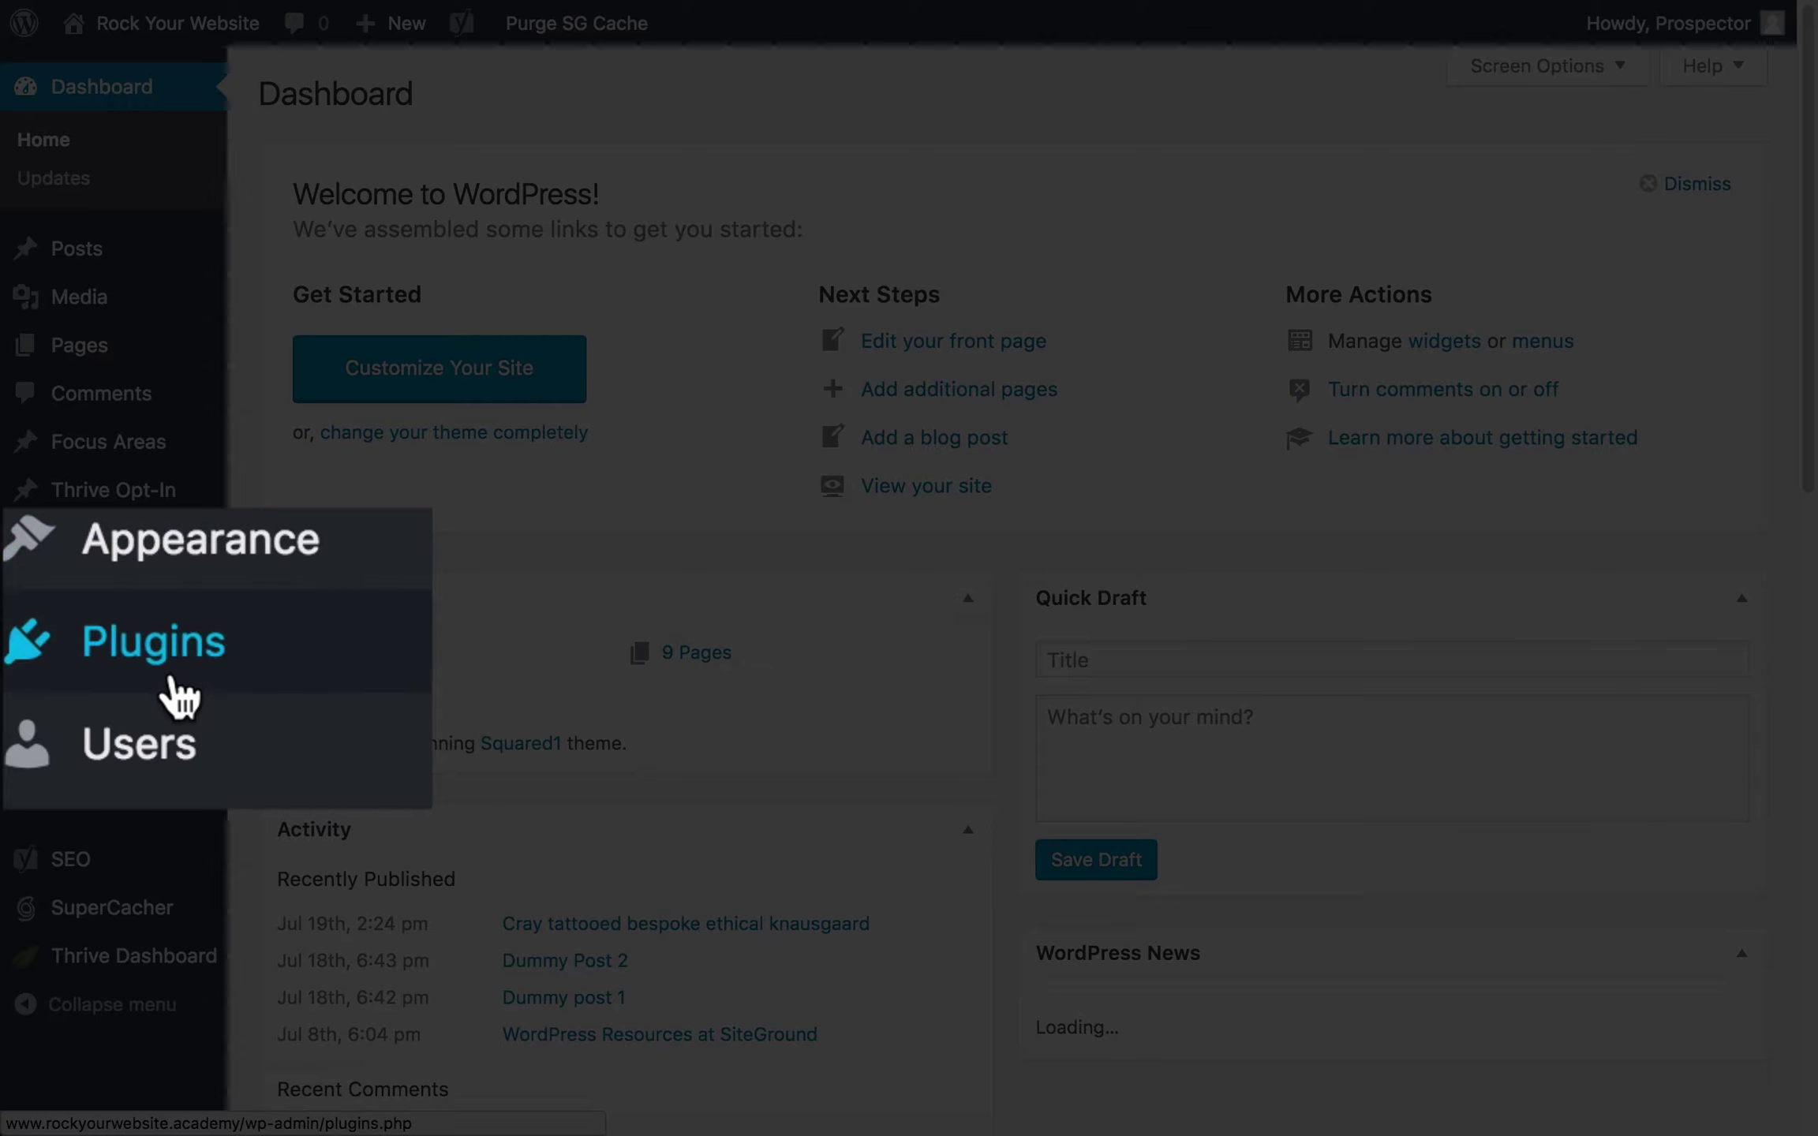
Step: In the WordPress admin, search the plugin directory for "scripts to footer", check the update date of Scripts To Footer, and activate it
{"action": "left_click", "coordinate": [86, 656]}
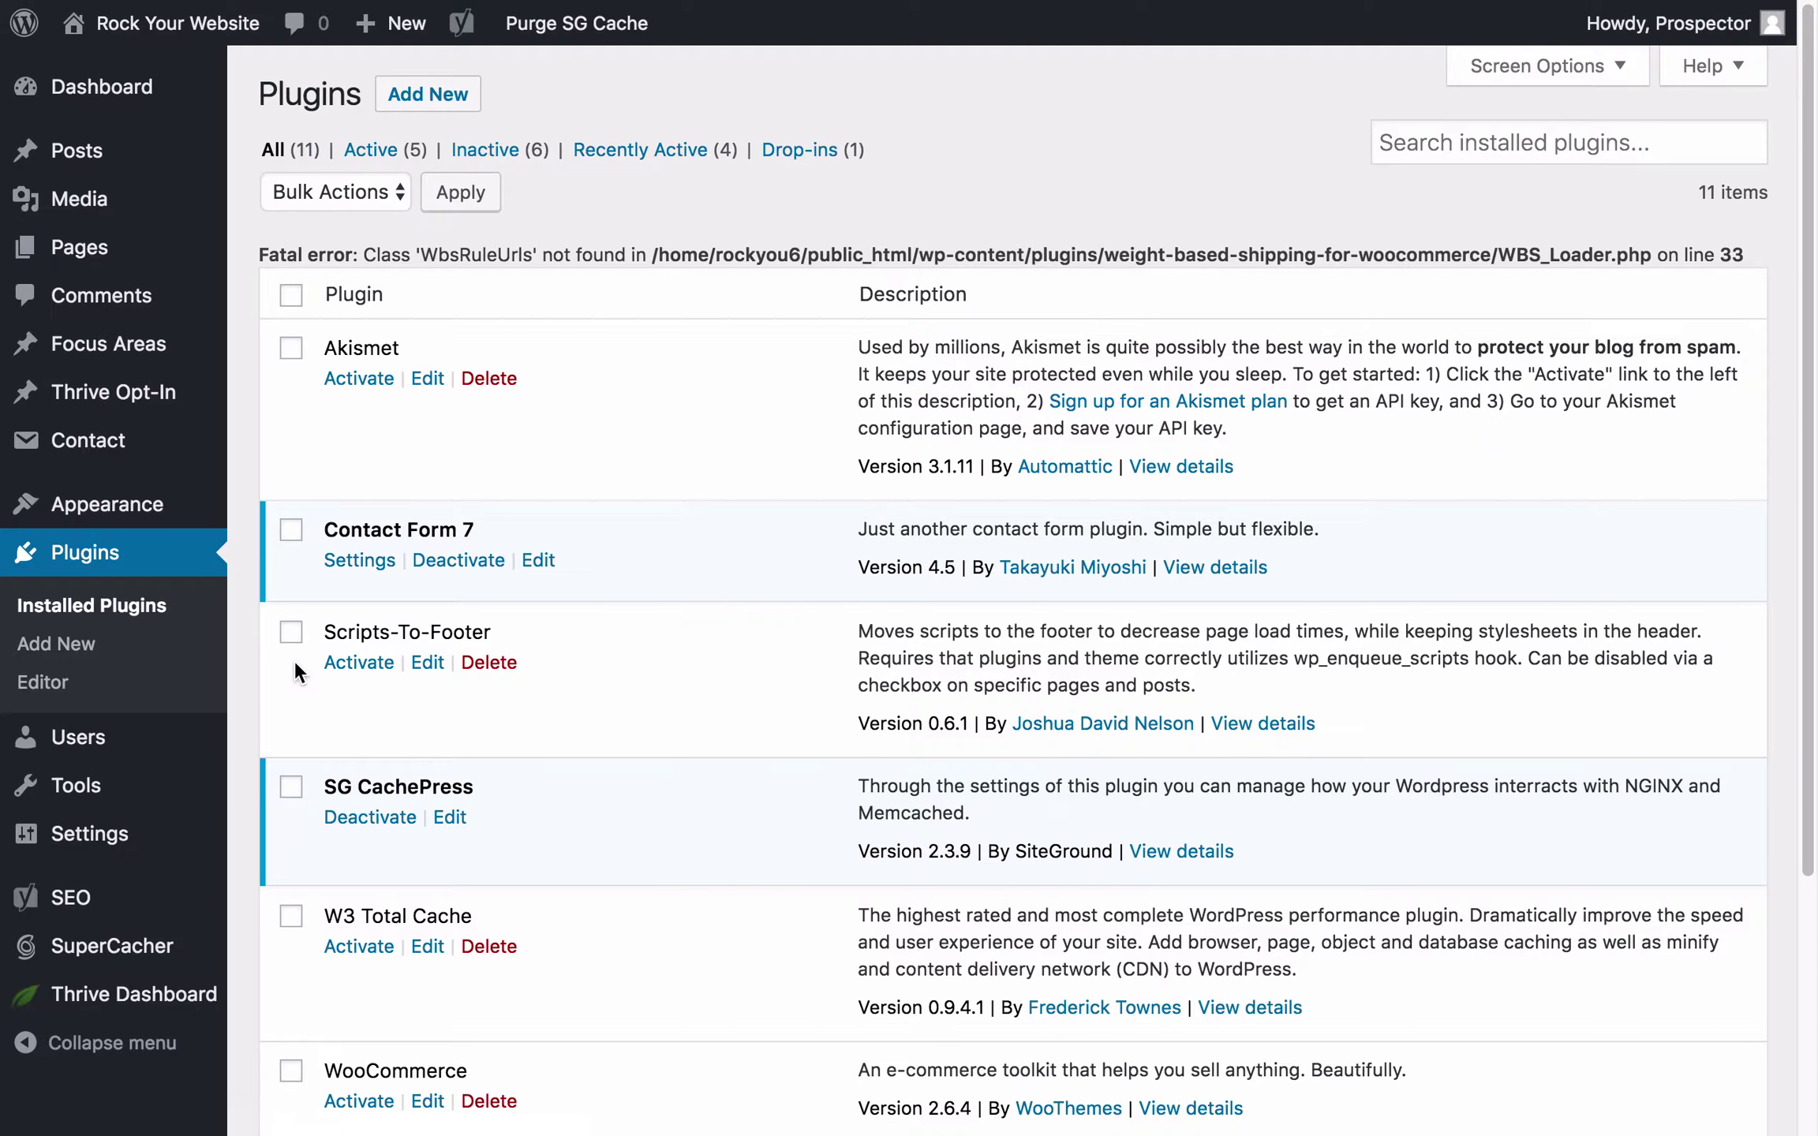
{"action": "left_click", "coordinate": [436, 99]}
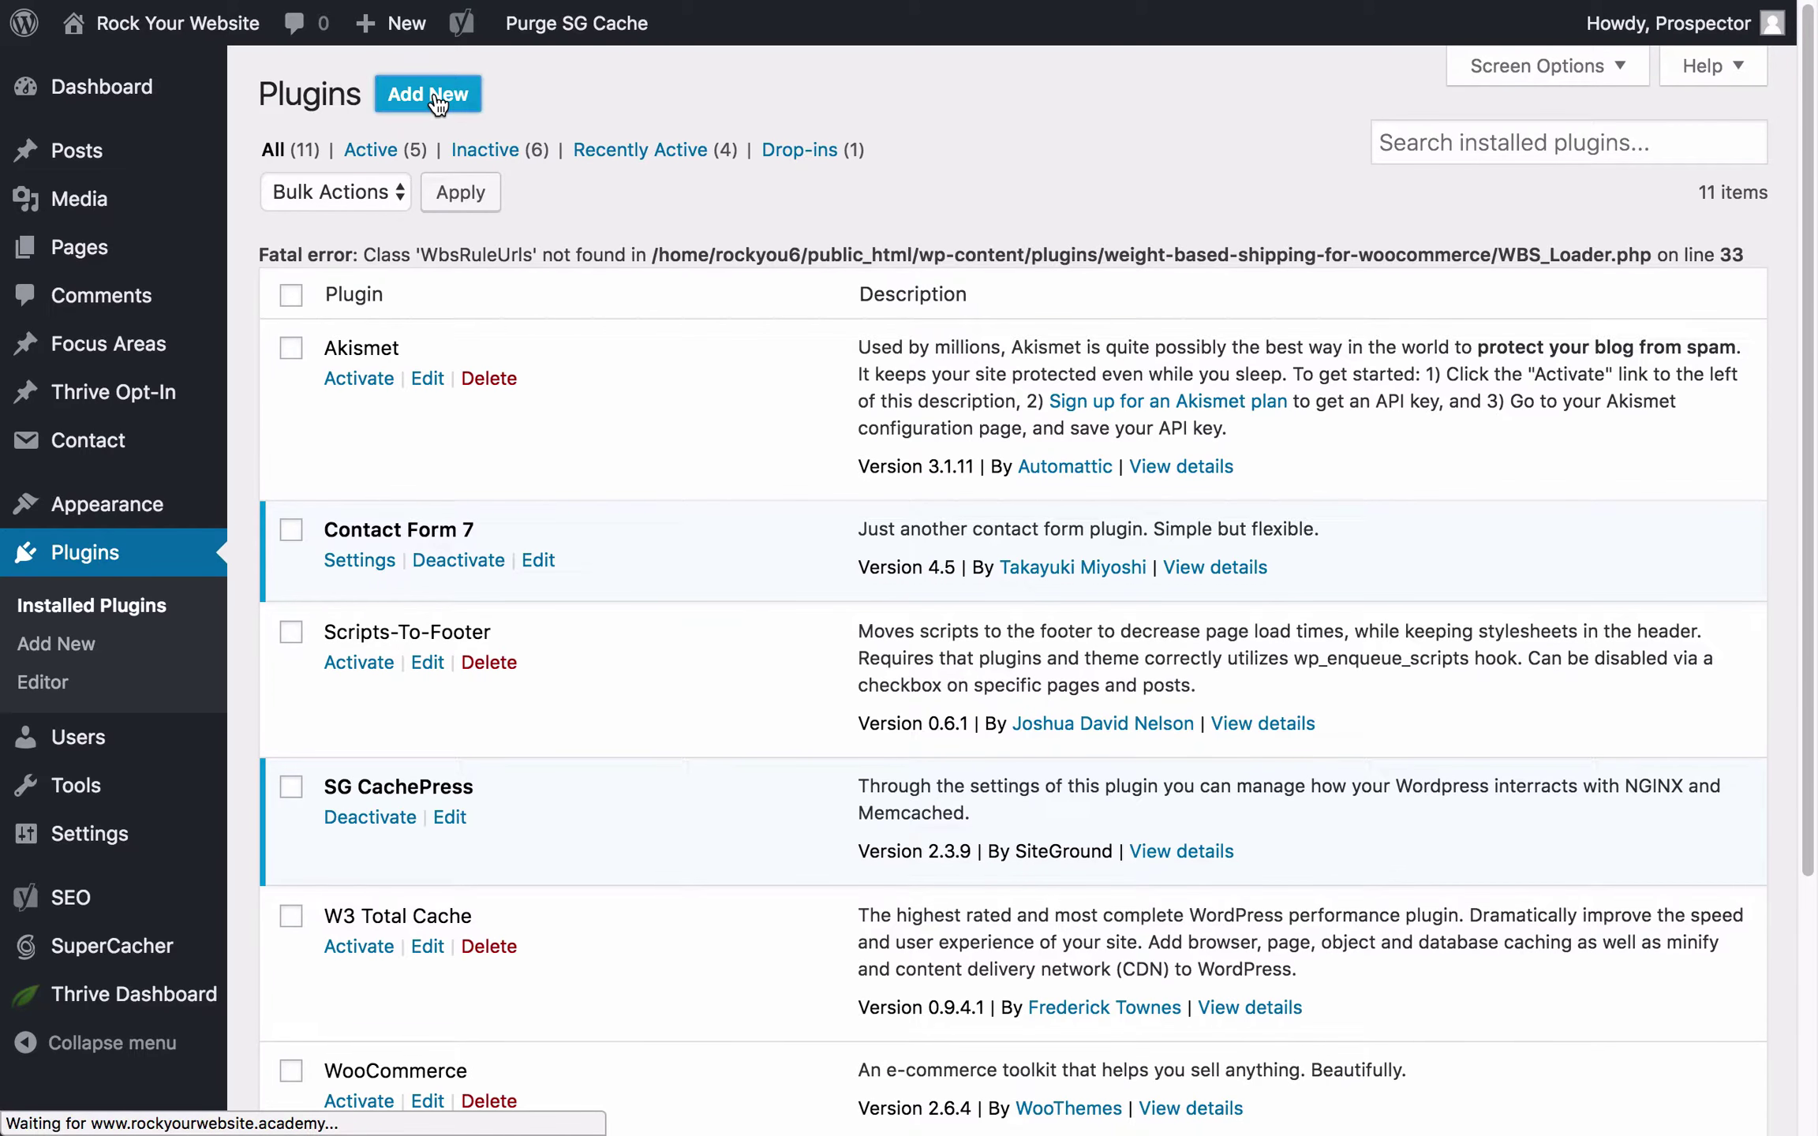
{"action": "type", "text": "script"}
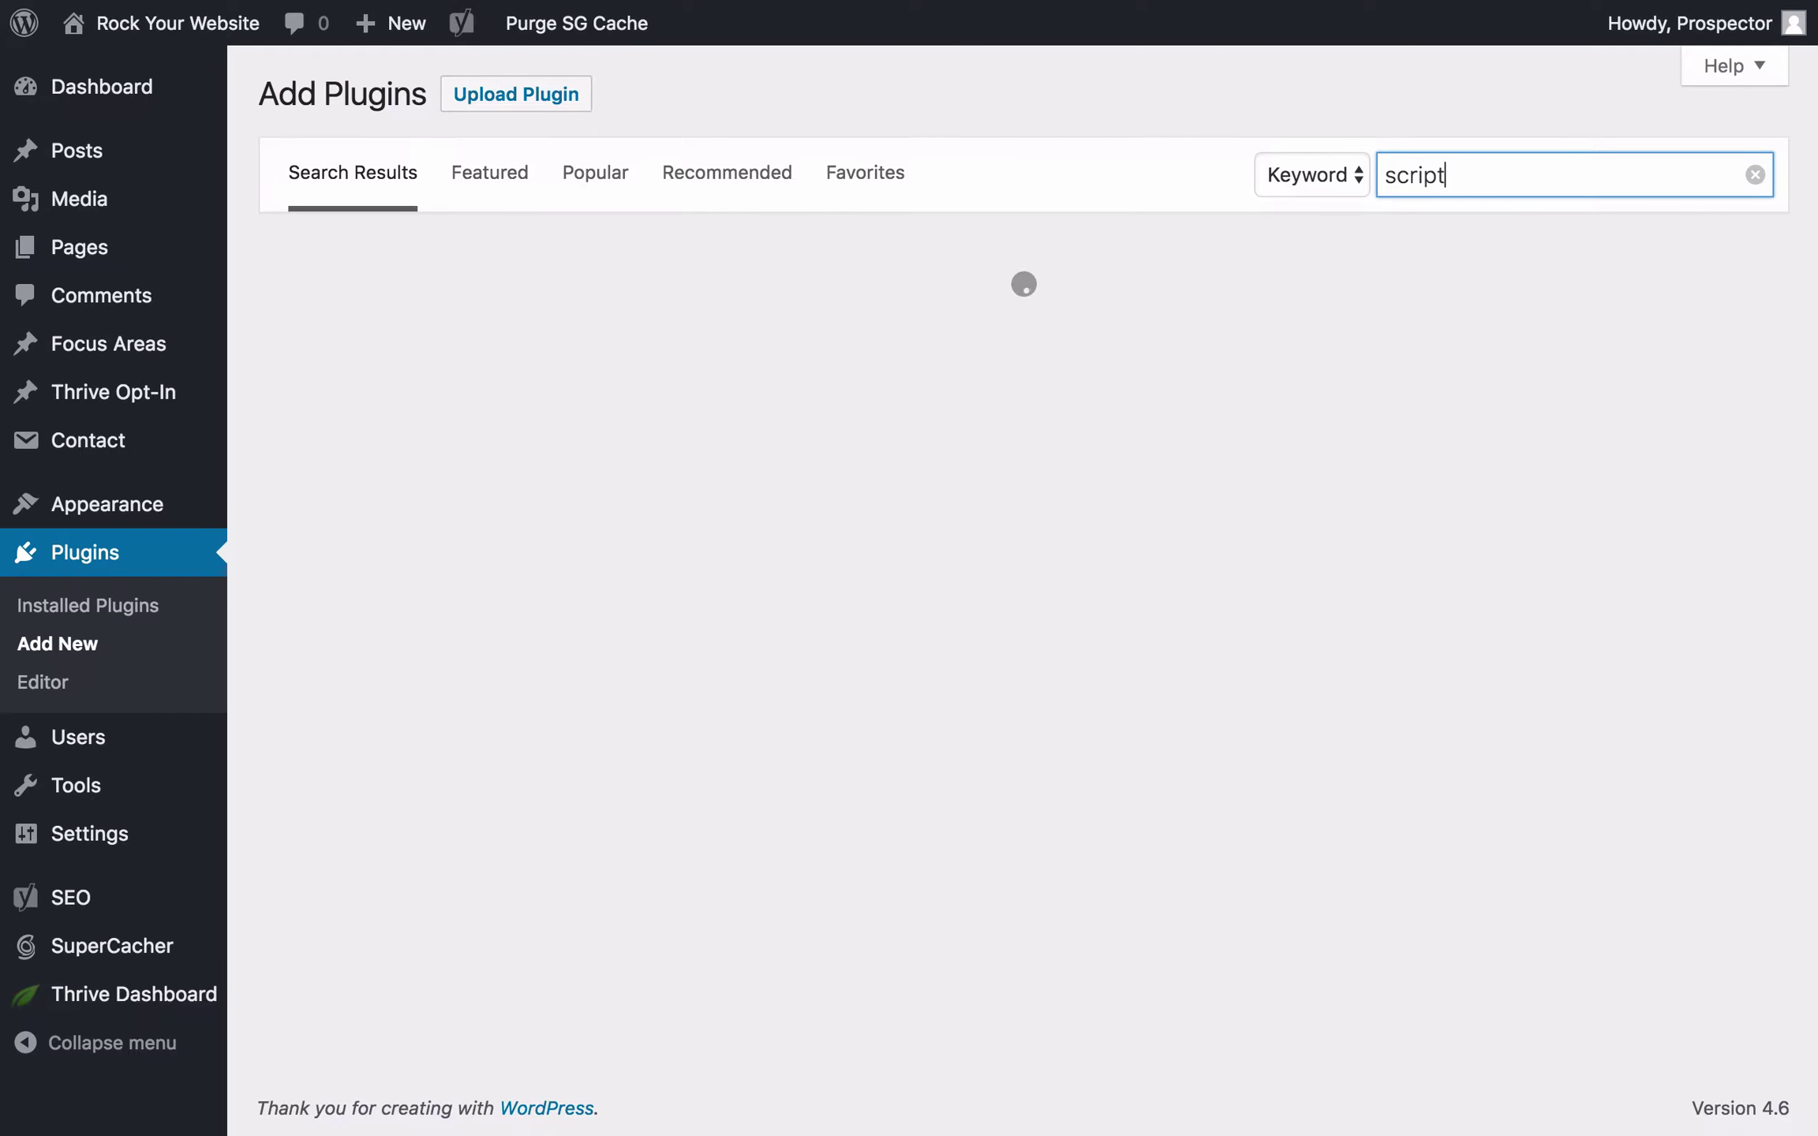
{"action": "type", "text": "s to footer"}
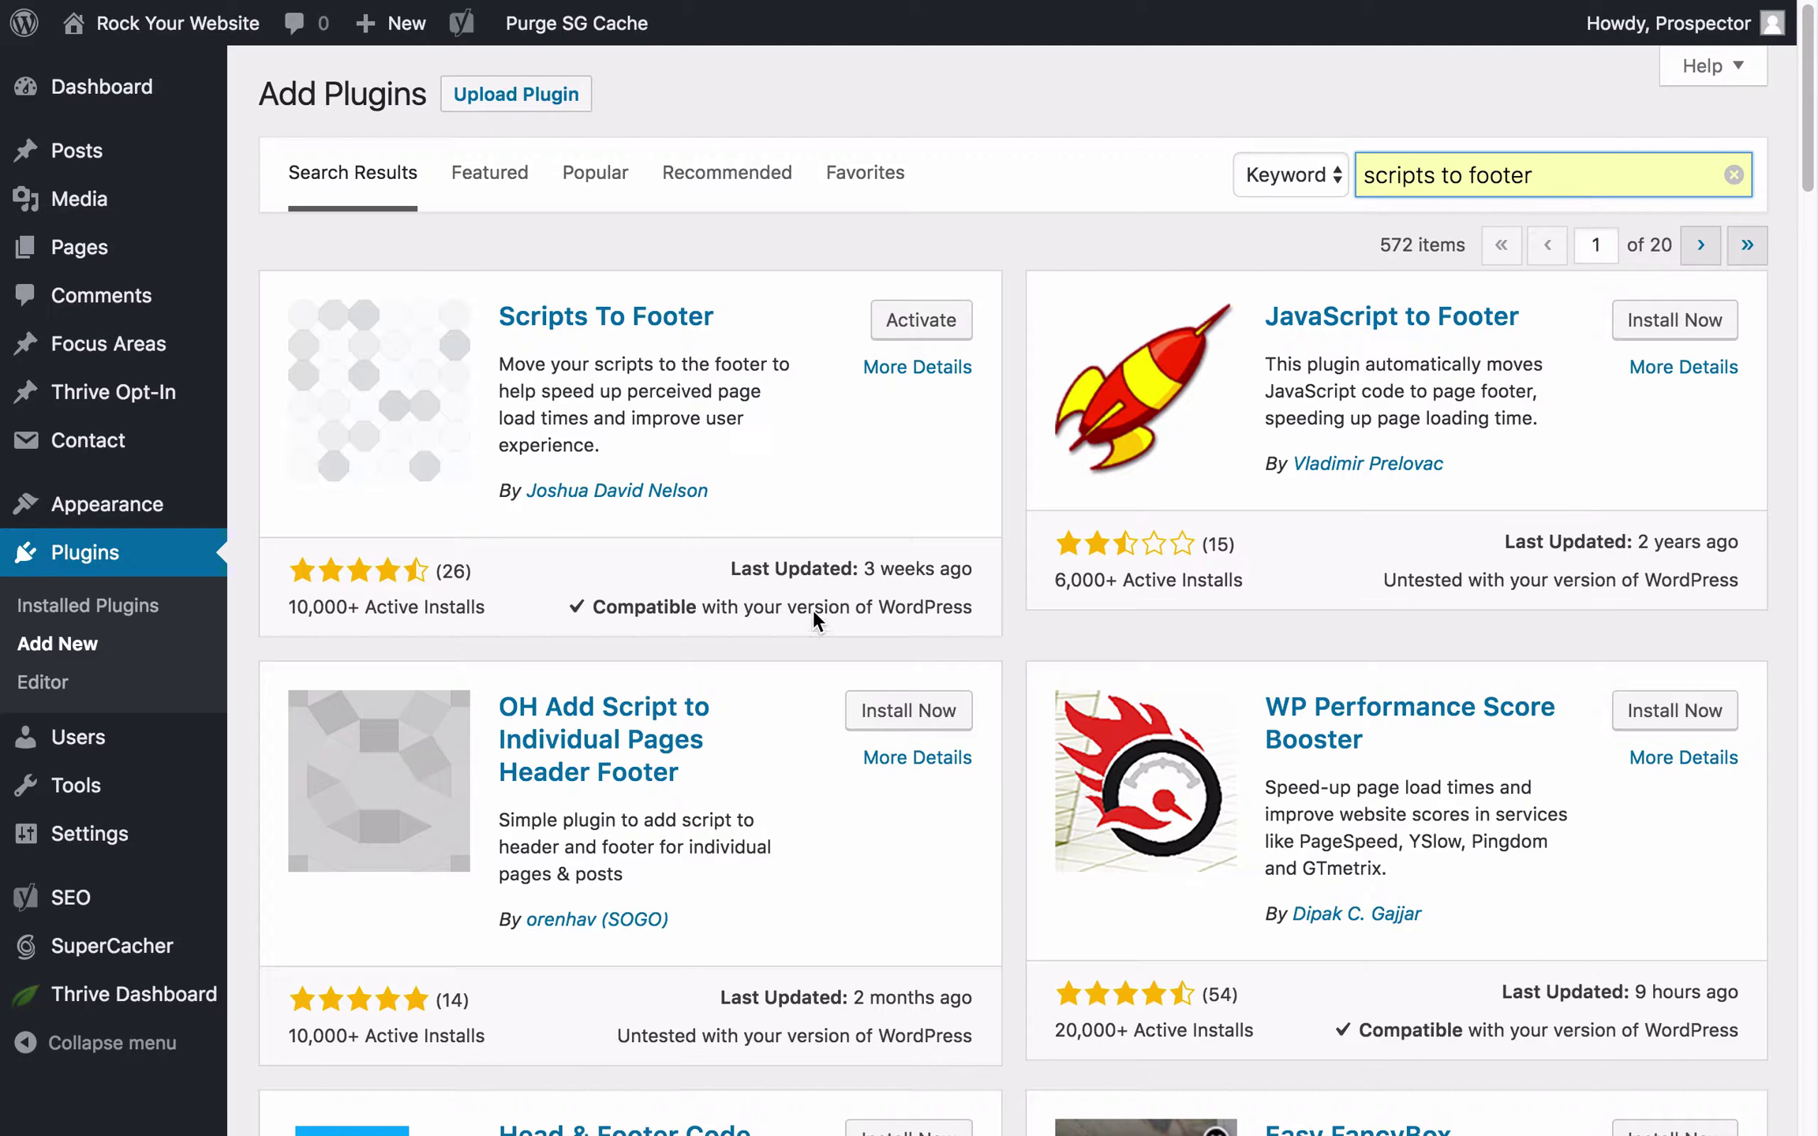
{"action": "left_click_drag", "start_coordinate": [863, 568], "coordinate": [974, 568]}
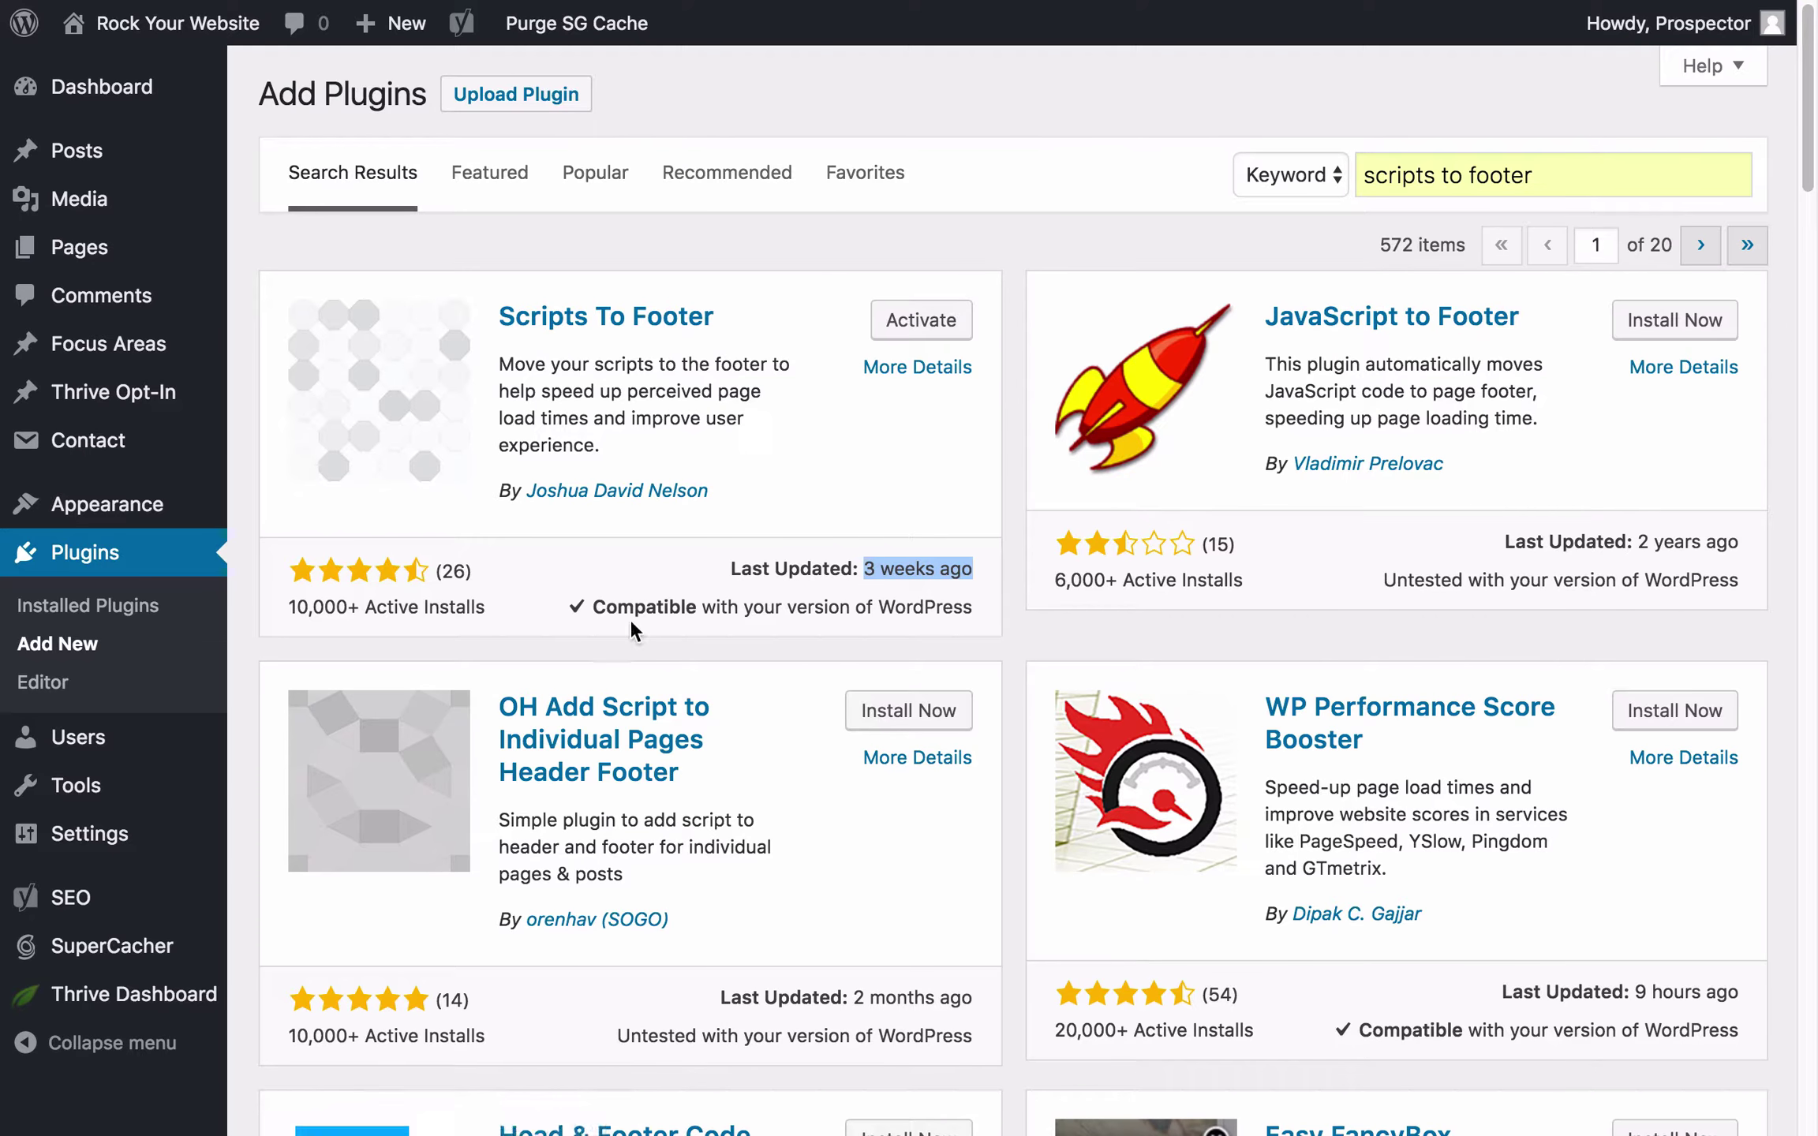
{"action": "left_click", "coordinate": [913, 331]}
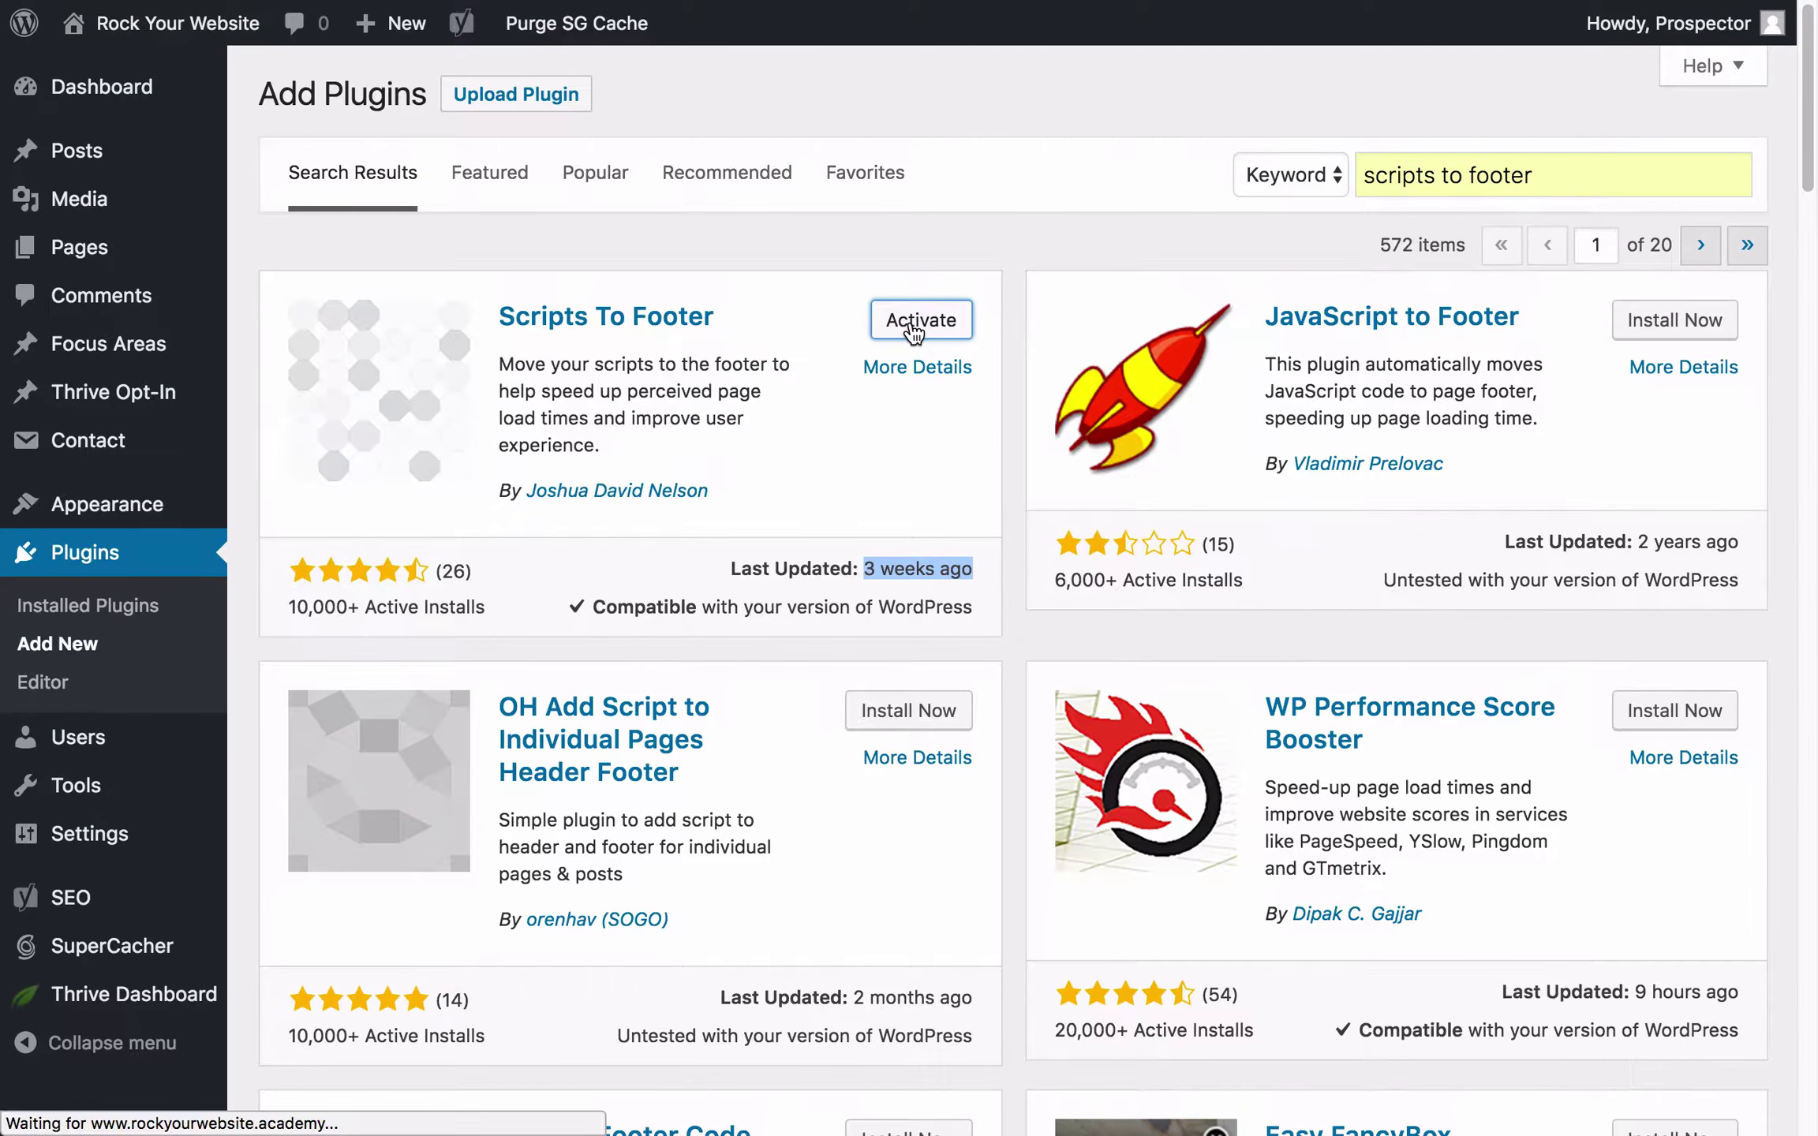
Step: Open the Scripts-To-Footer settings and save them with all exclude options and Keep jQuery in the Header unchecked
{"action": "scroll", "coordinate": [403, 584], "scroll_direction": "down", "scroll_amount": 3}
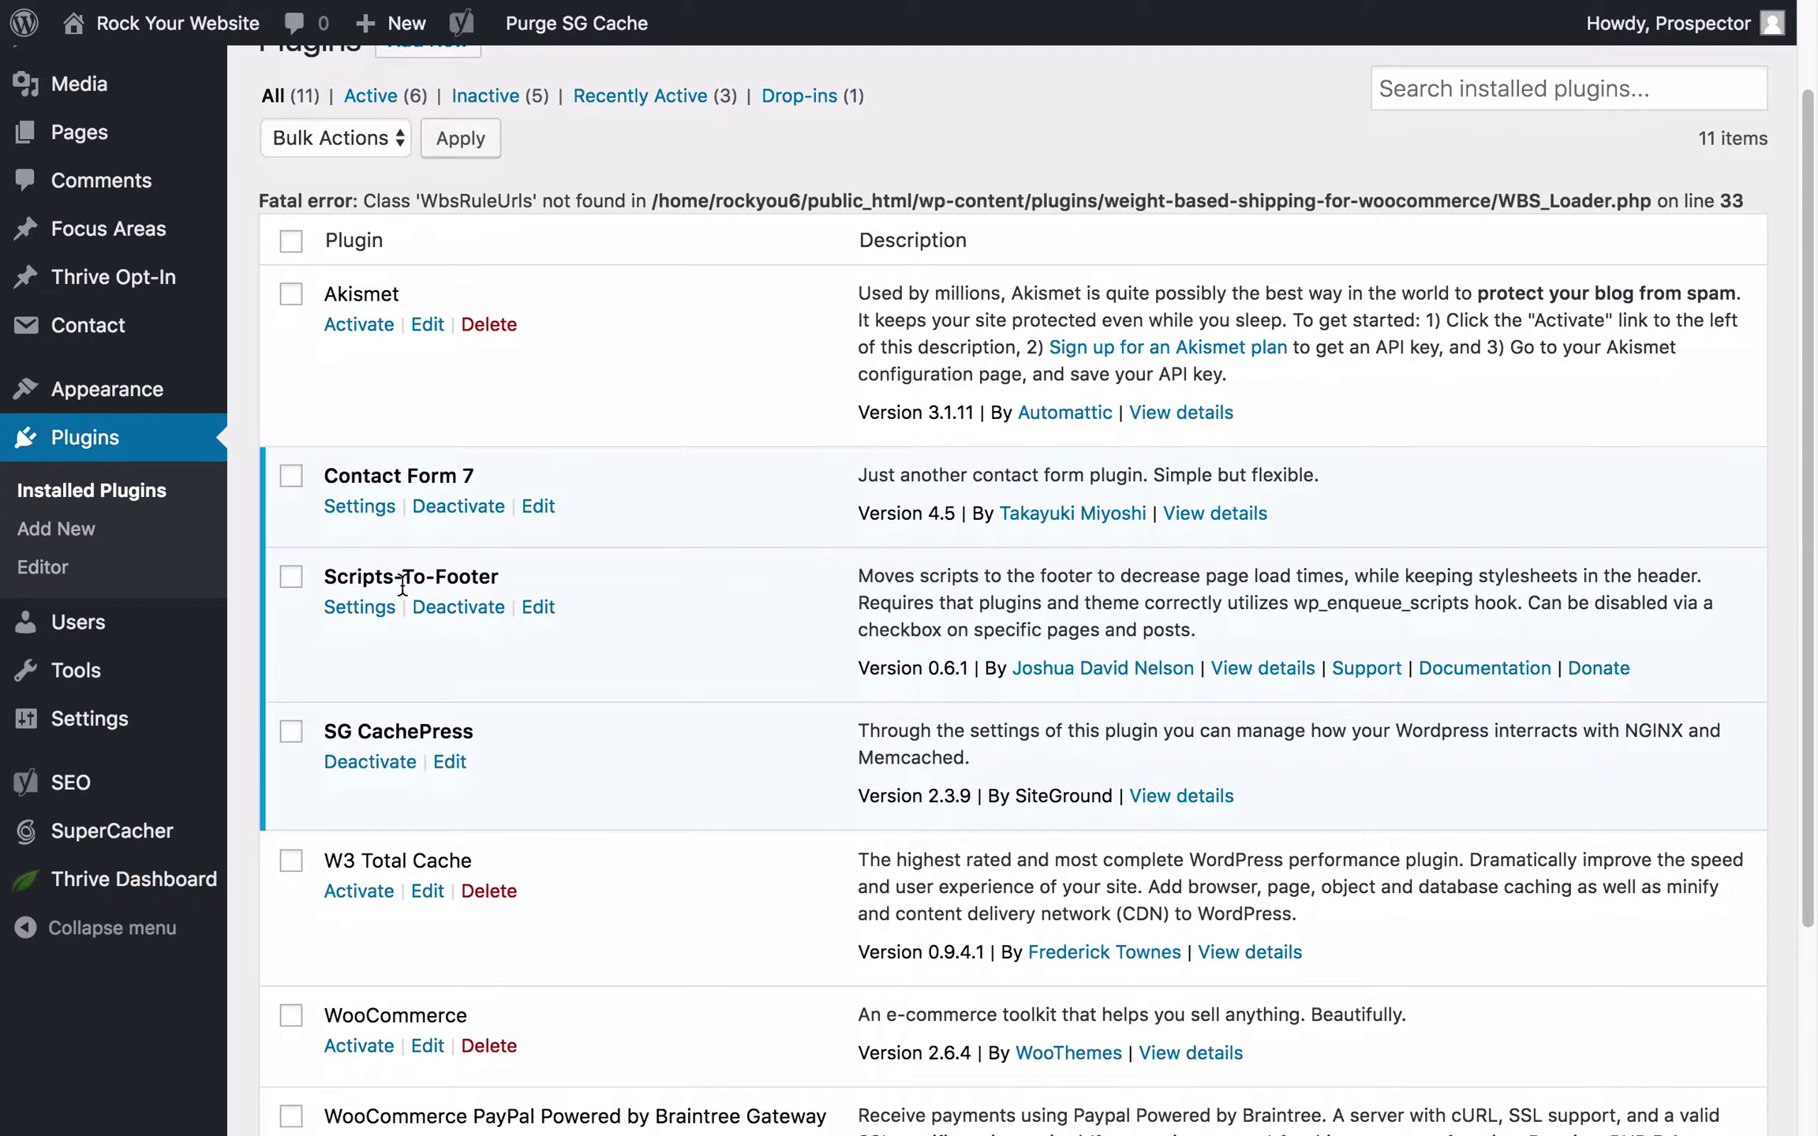
{"action": "left_click", "coordinate": [360, 608]}
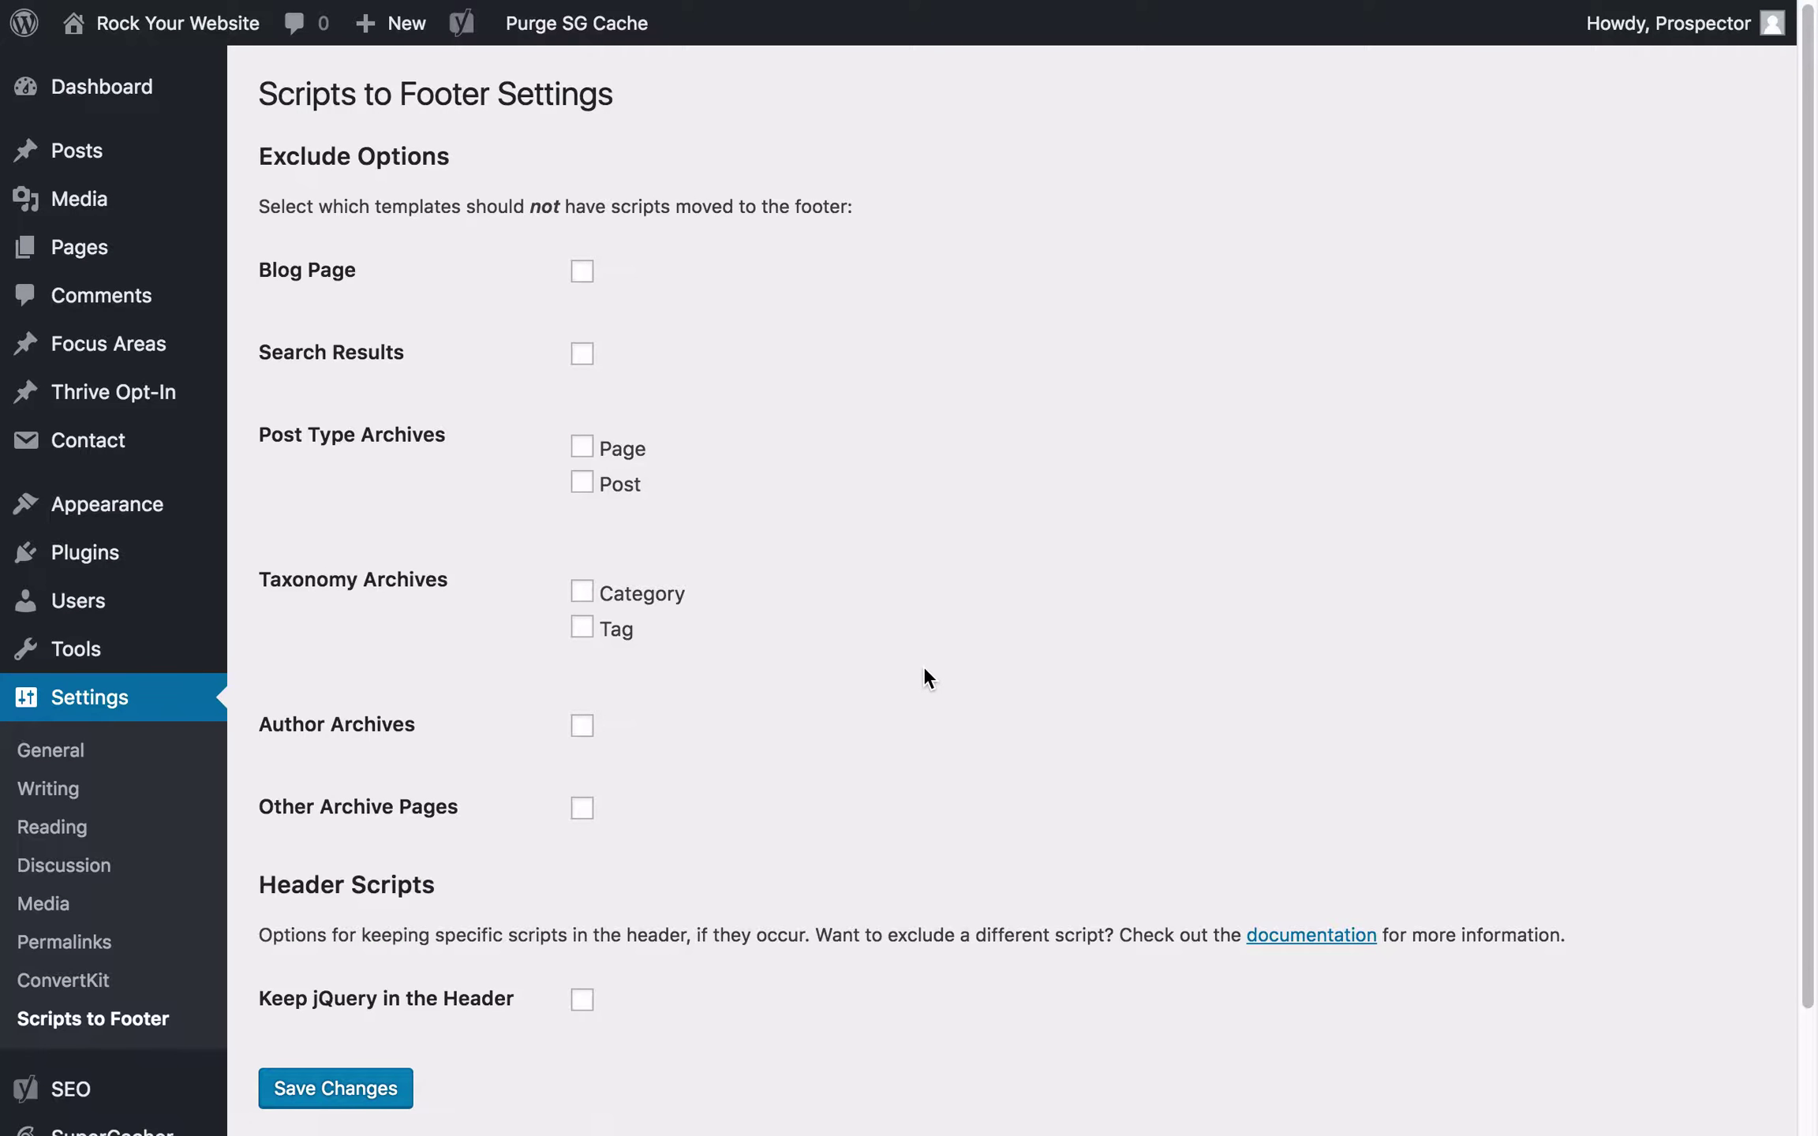
{"action": "scroll", "coordinate": [924, 667], "scroll_direction": "down", "scroll_amount": 1}
{"action": "scroll", "coordinate": [924, 667], "scroll_direction": "up", "scroll_amount": 1}
{"action": "scroll", "coordinate": [923, 666], "scroll_direction": "down", "scroll_amount": 1}
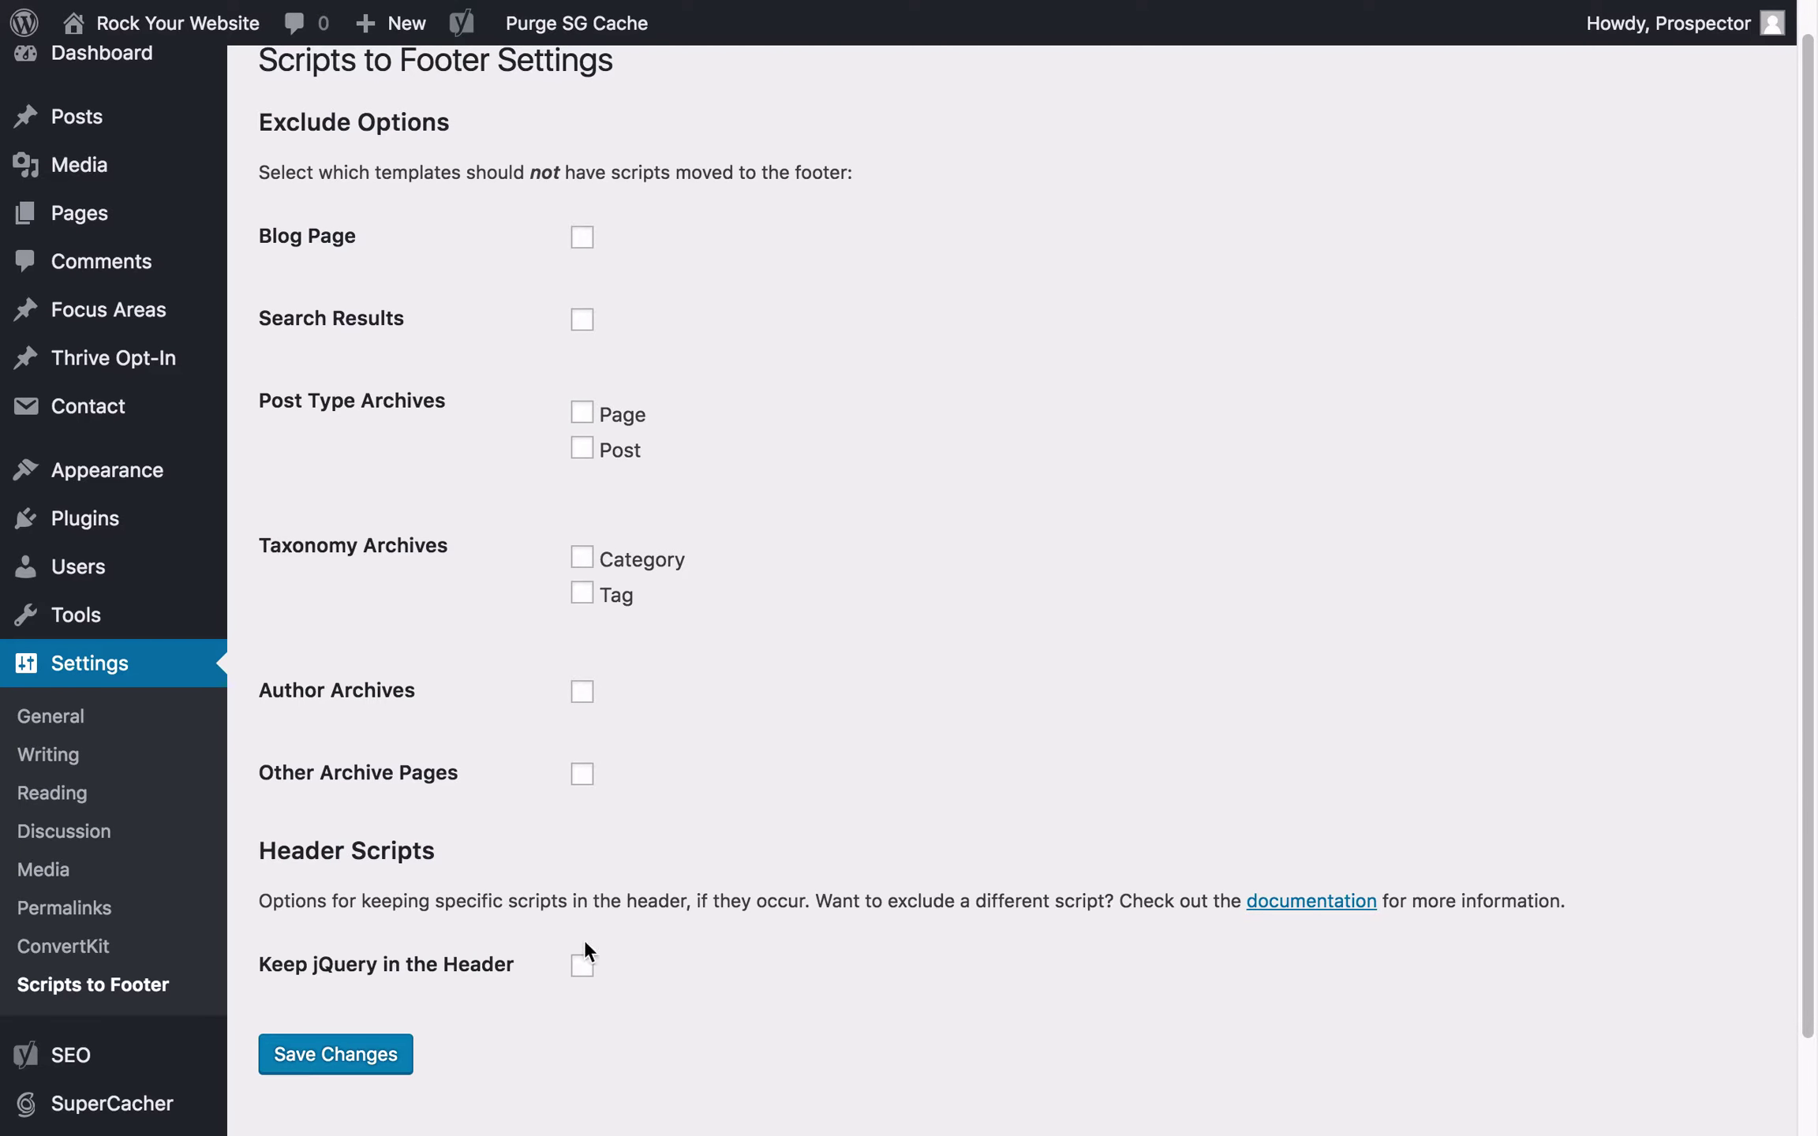
{"action": "double_click", "coordinate": [340, 965]}
{"action": "left_click", "coordinate": [365, 1057]}
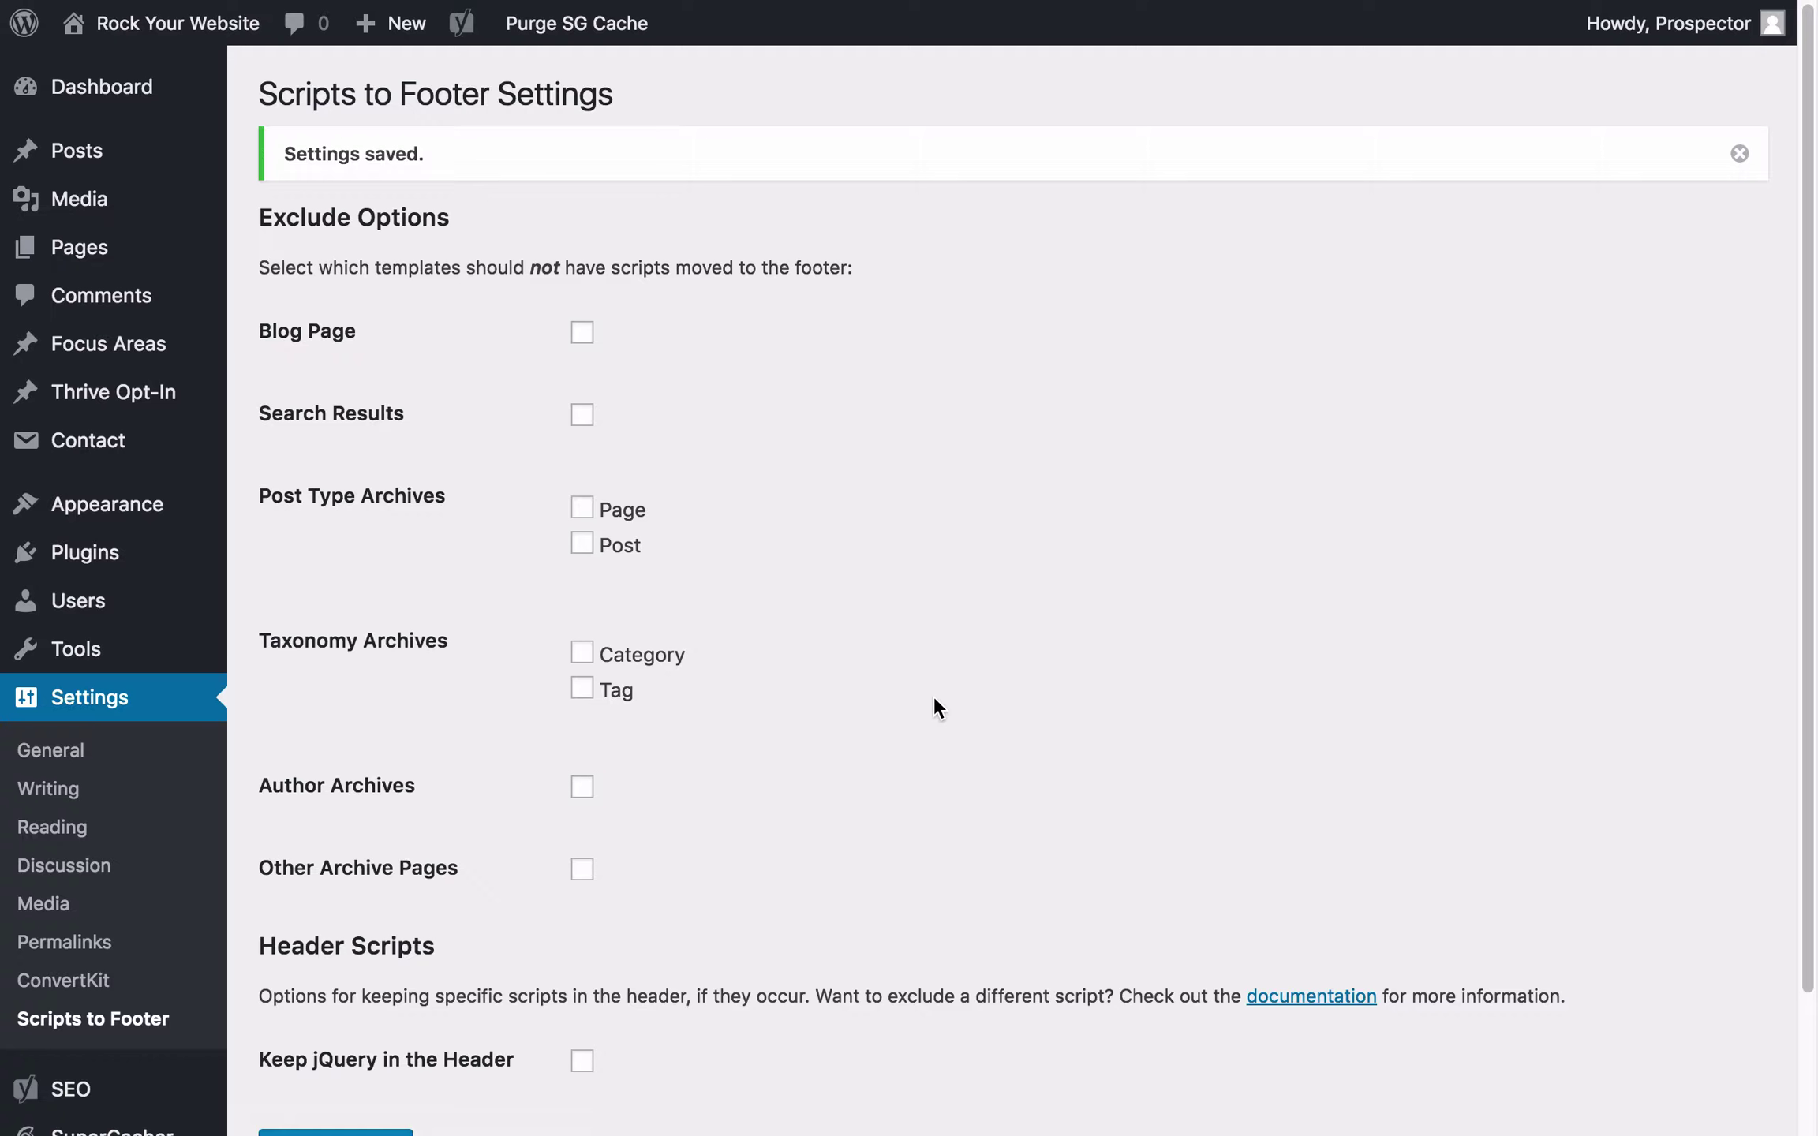
Step: Review the saved Scripts to Footer settings, highlighting jQuery in the Keep jQuery in the Header option
{"action": "scroll", "coordinate": [933, 695], "scroll_direction": "down", "scroll_amount": 3}
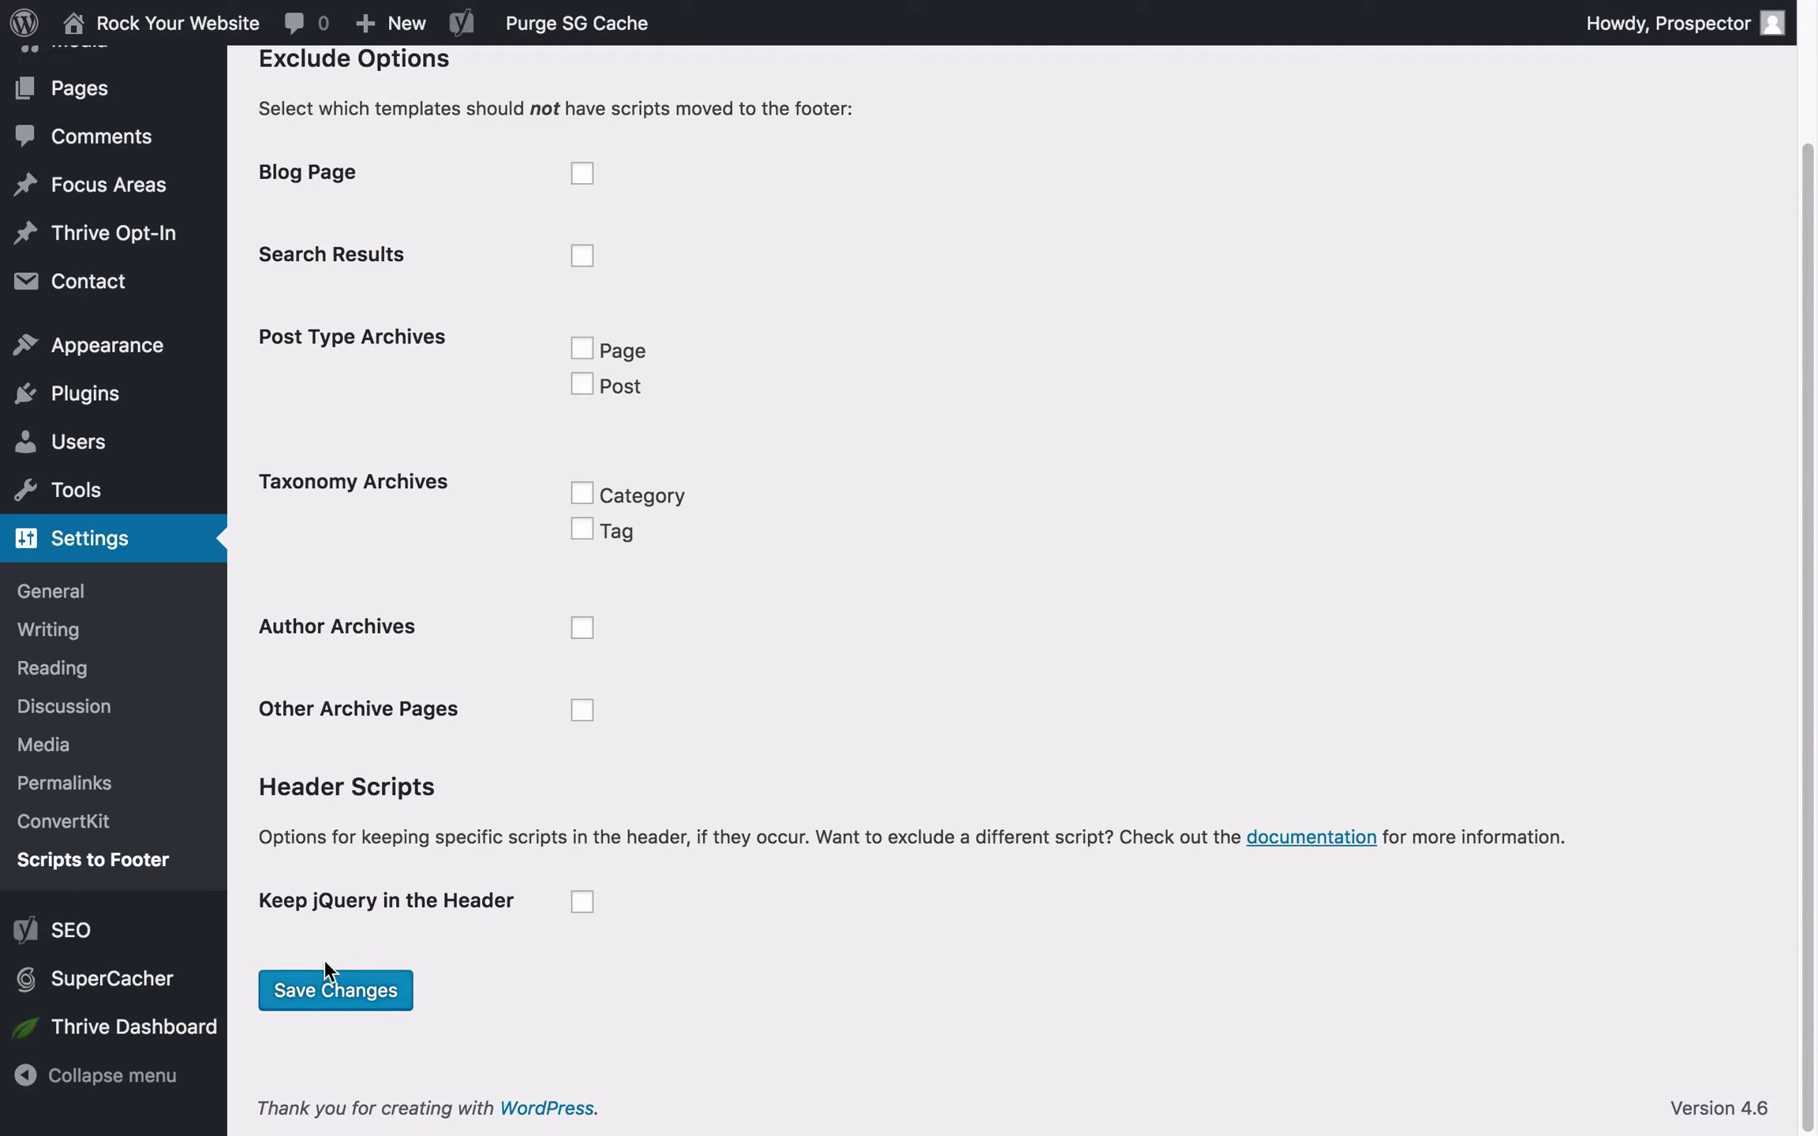
{"action": "double_click", "coordinate": [330, 901]}
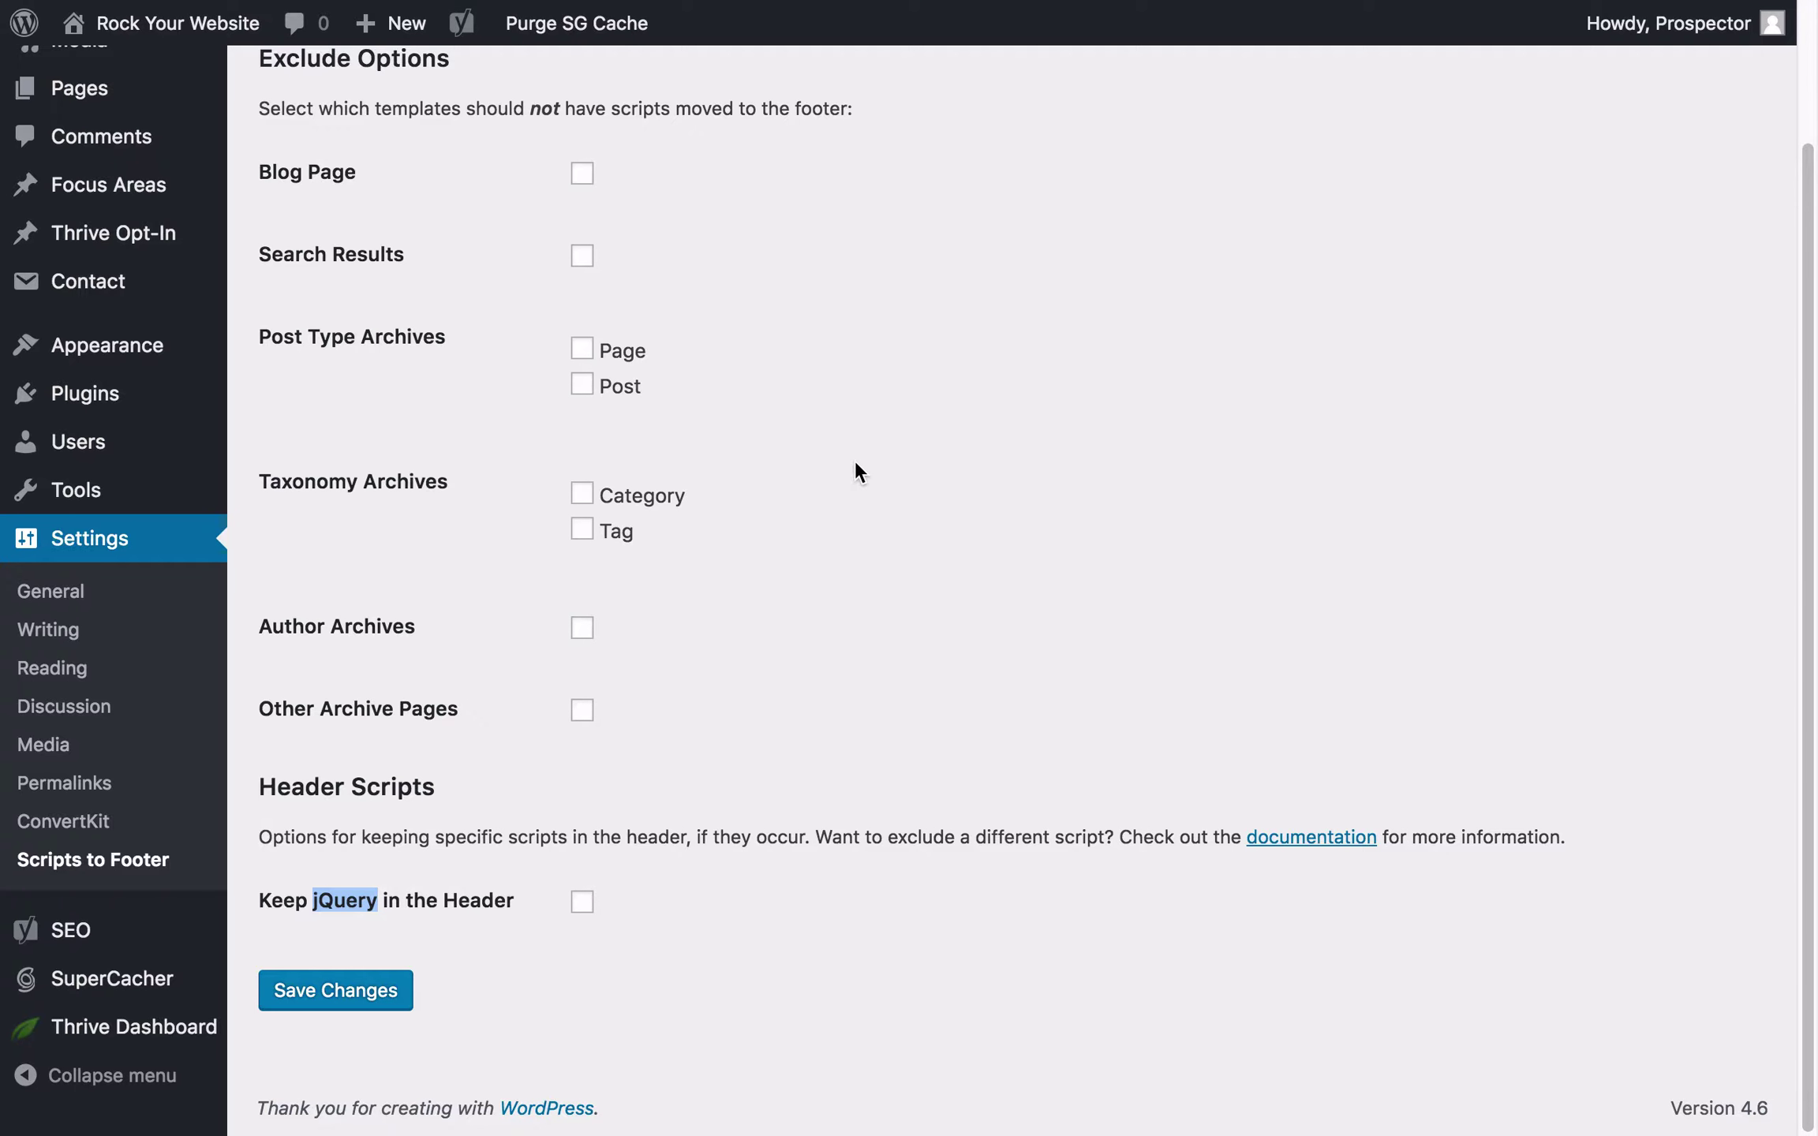
{"action": "scroll", "coordinate": [773, 729], "scroll_direction": "up", "scroll_amount": 3}
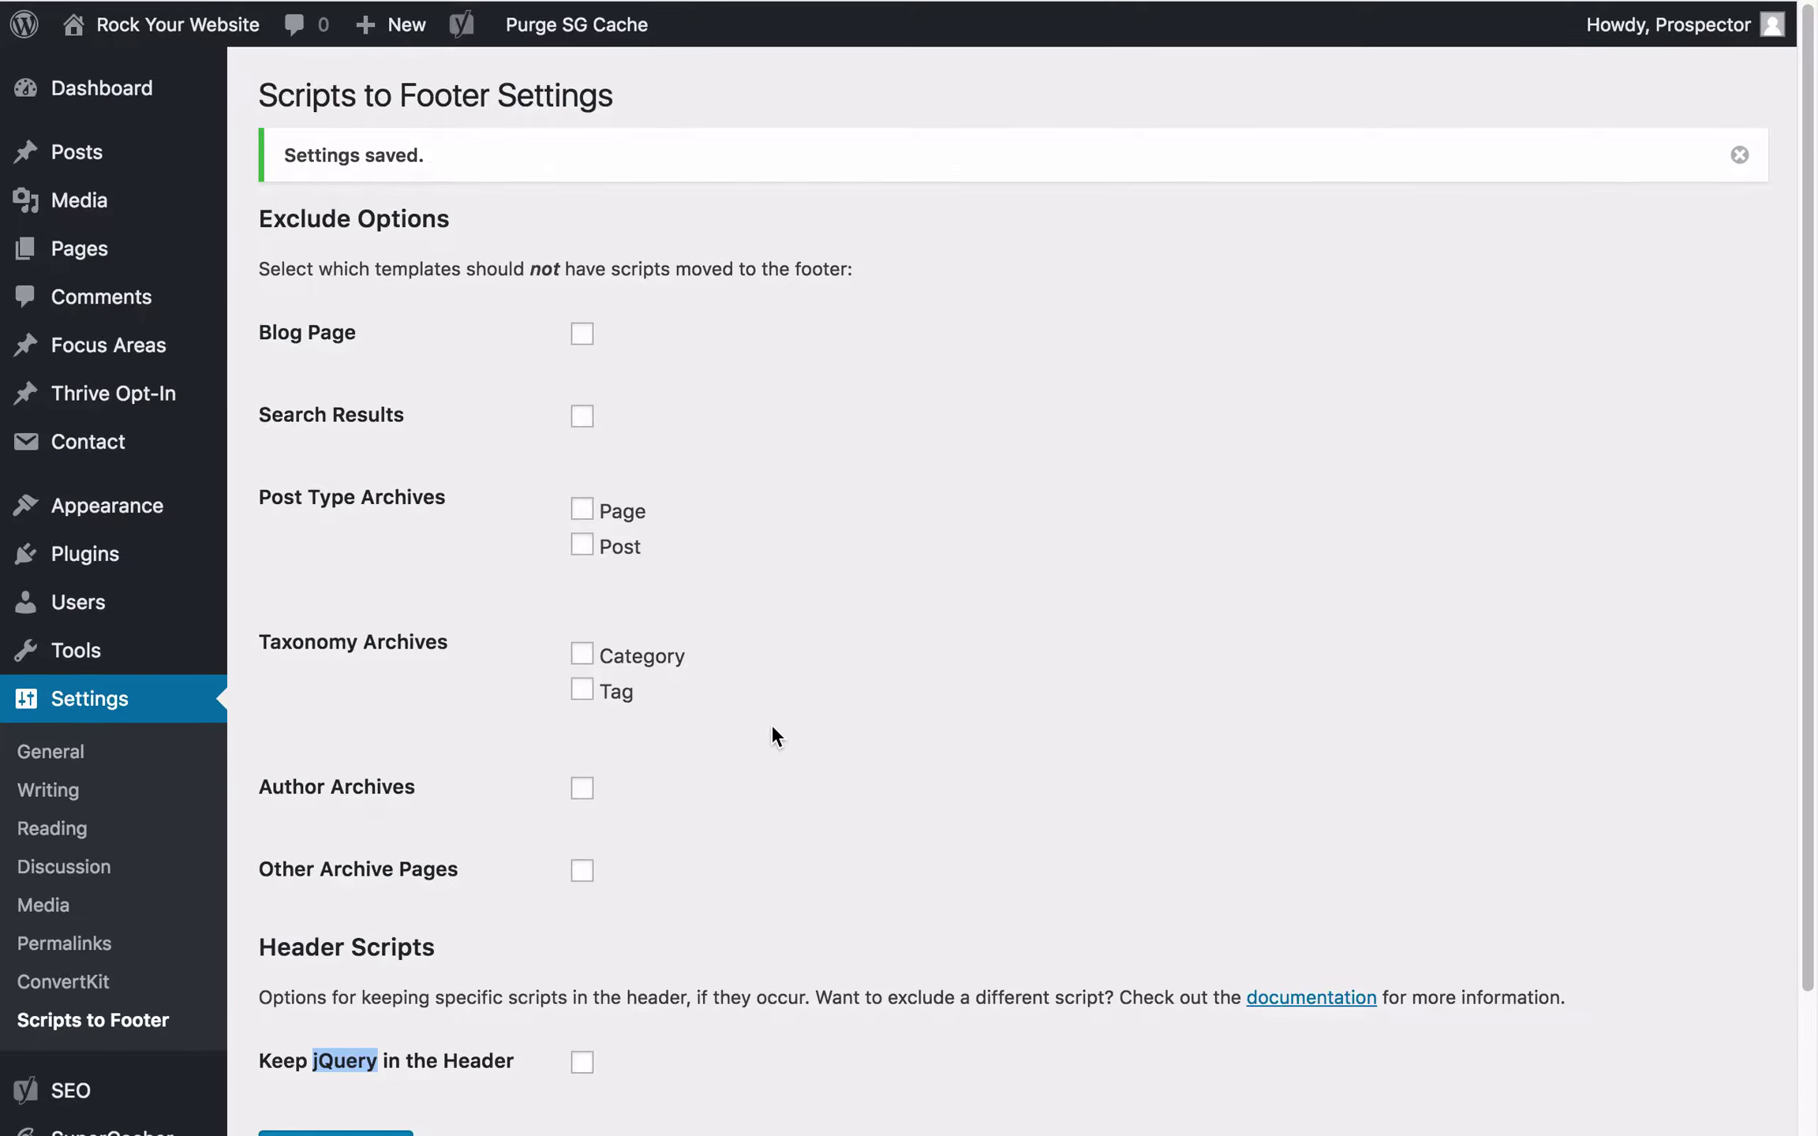
{"action": "scroll", "coordinate": [774, 734], "scroll_direction": "down", "scroll_amount": 3}
{"action": "scroll", "coordinate": [772, 730], "scroll_direction": "up", "scroll_amount": 3}
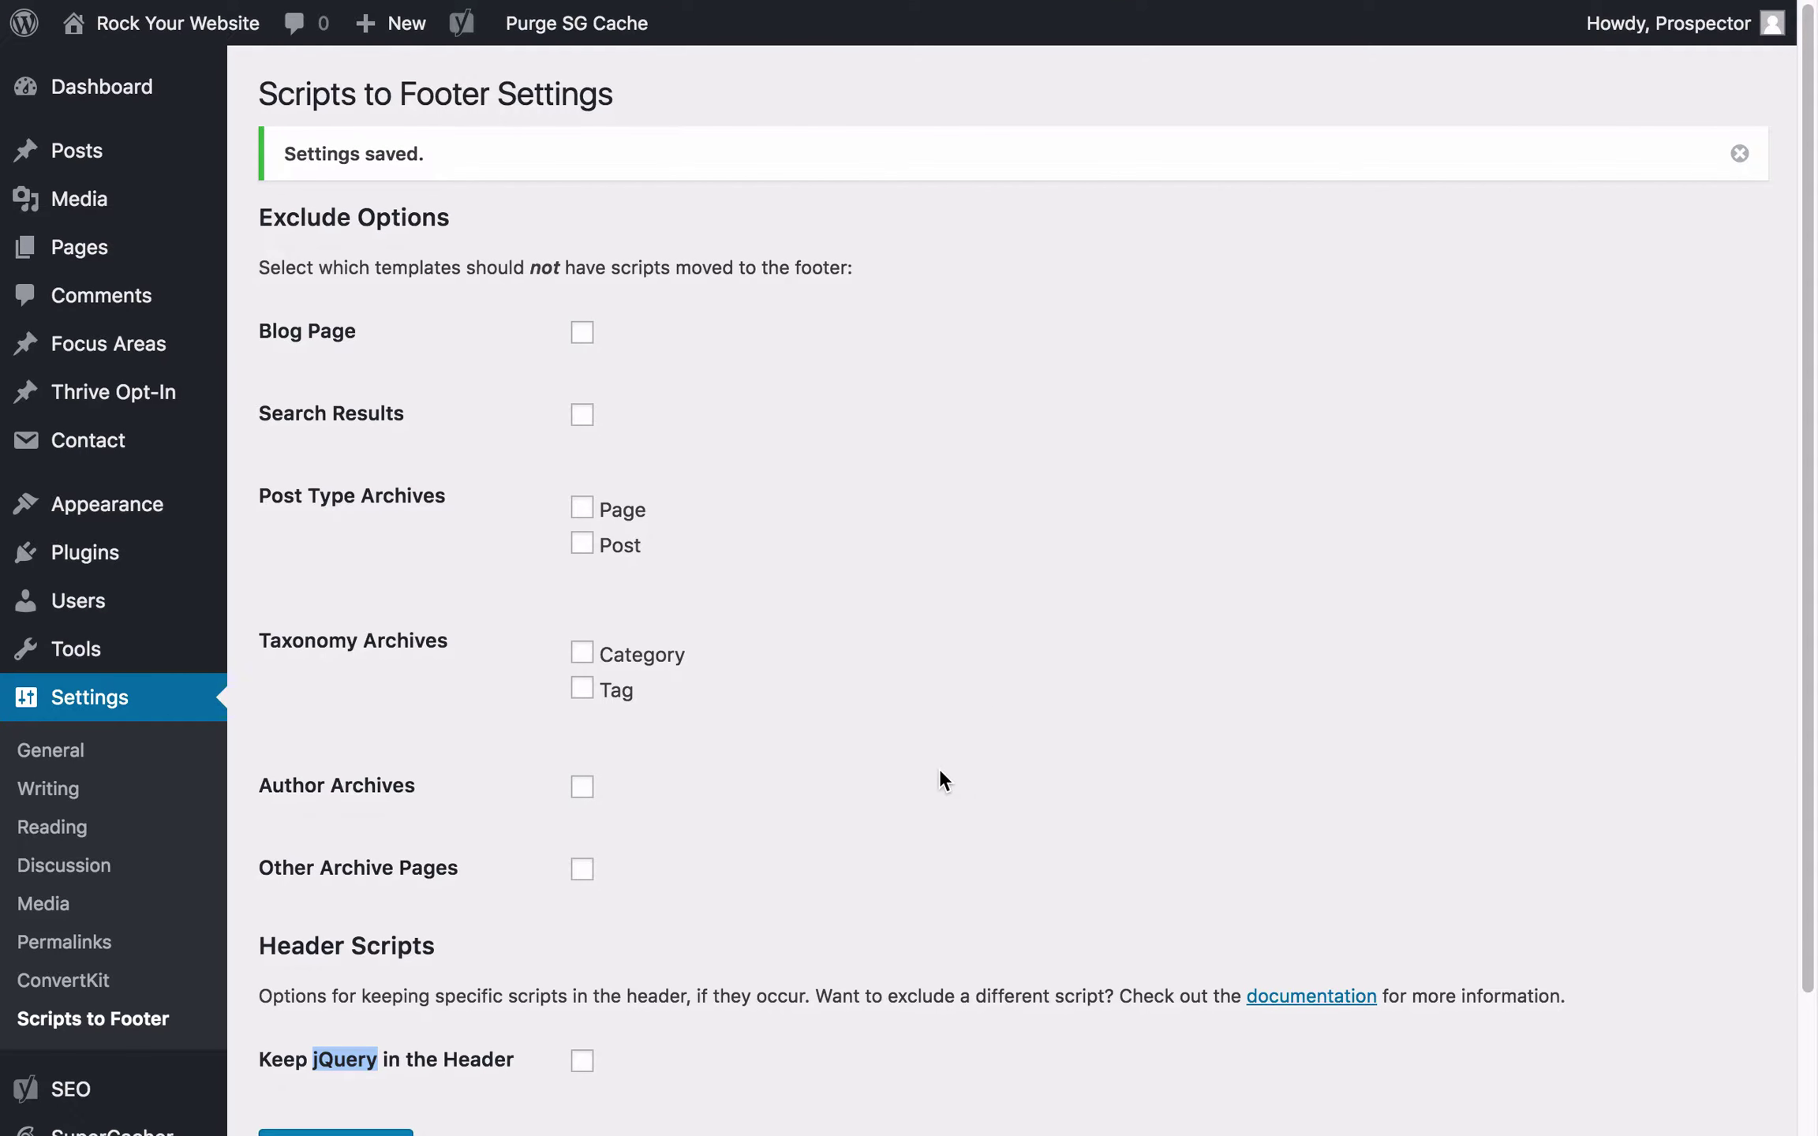
Step: Return to the mobile speed results and highlight Leverage browser caching, Enable compression and Optimize images
{"action": "left_click", "coordinate": [1033, 22]}
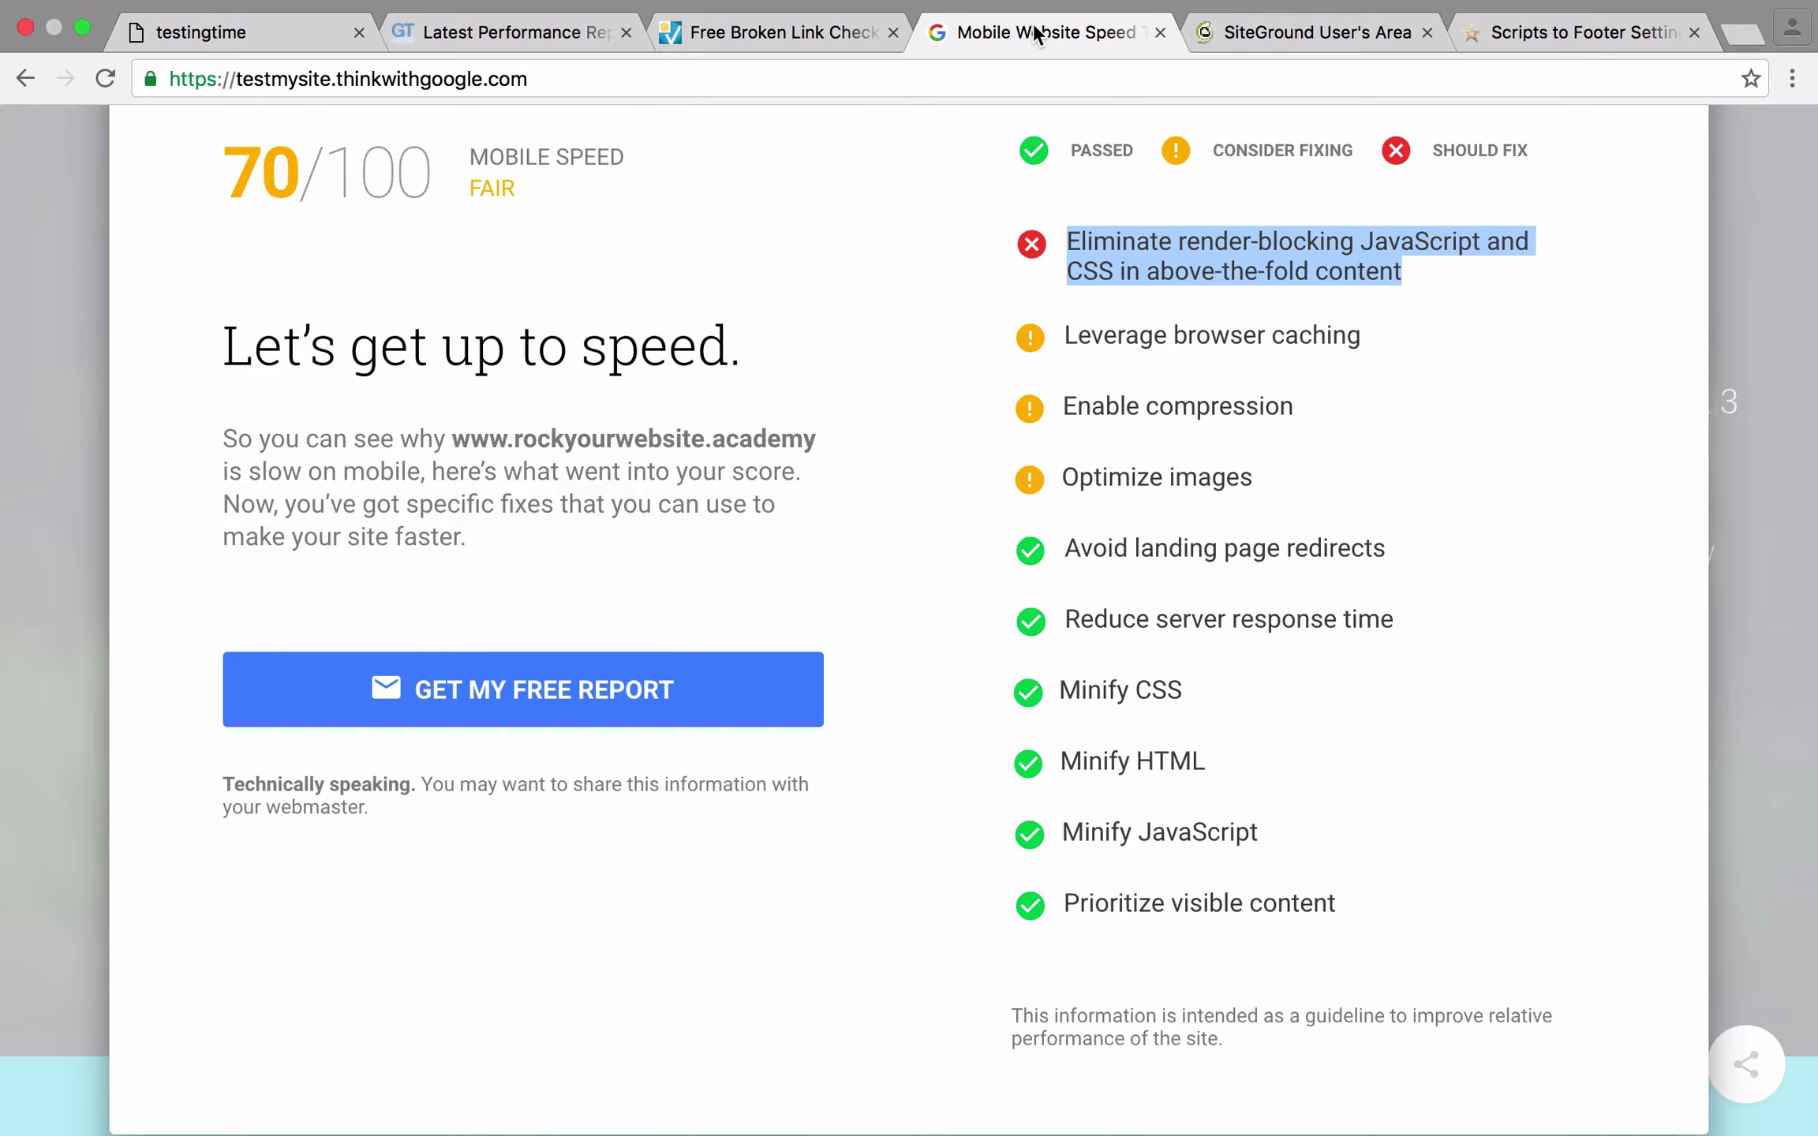
{"action": "left_click", "coordinate": [1334, 402]}
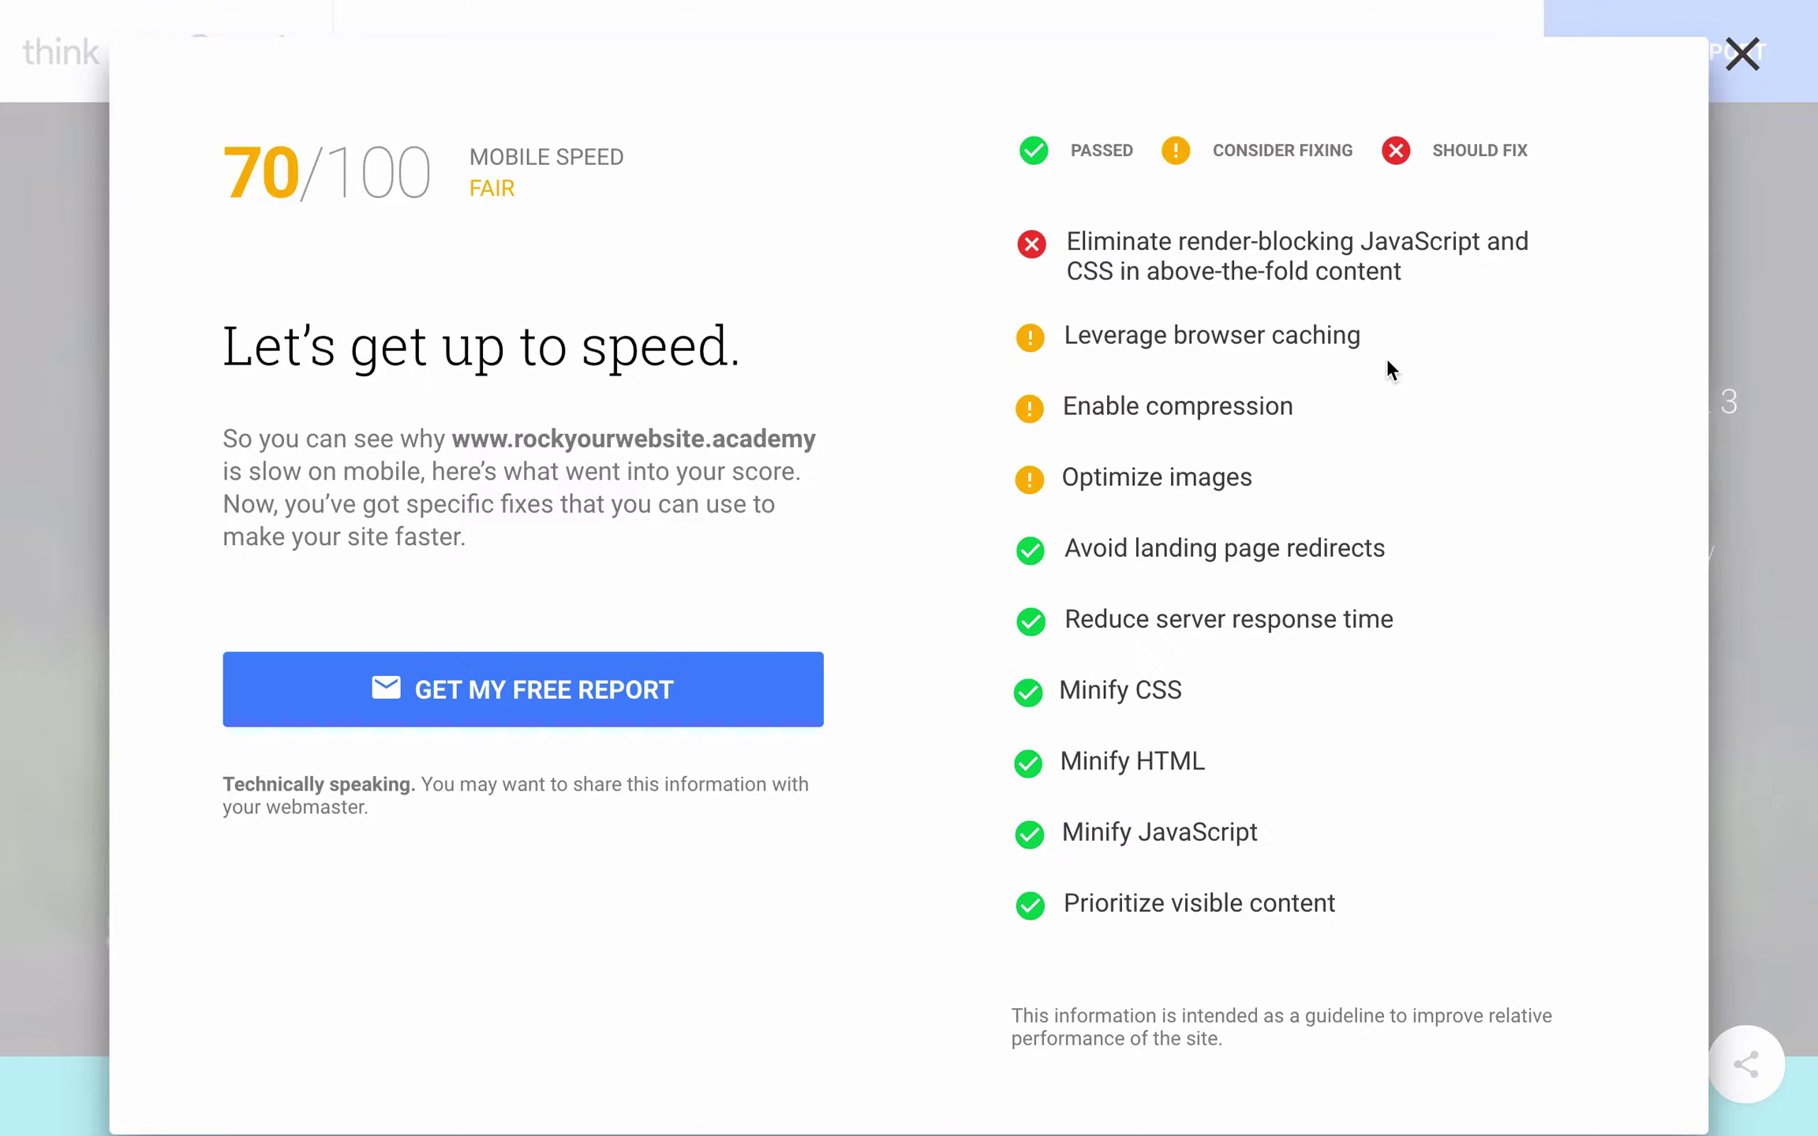
{"action": "left_click_drag", "start_coordinate": [1371, 326], "coordinate": [1061, 335]}
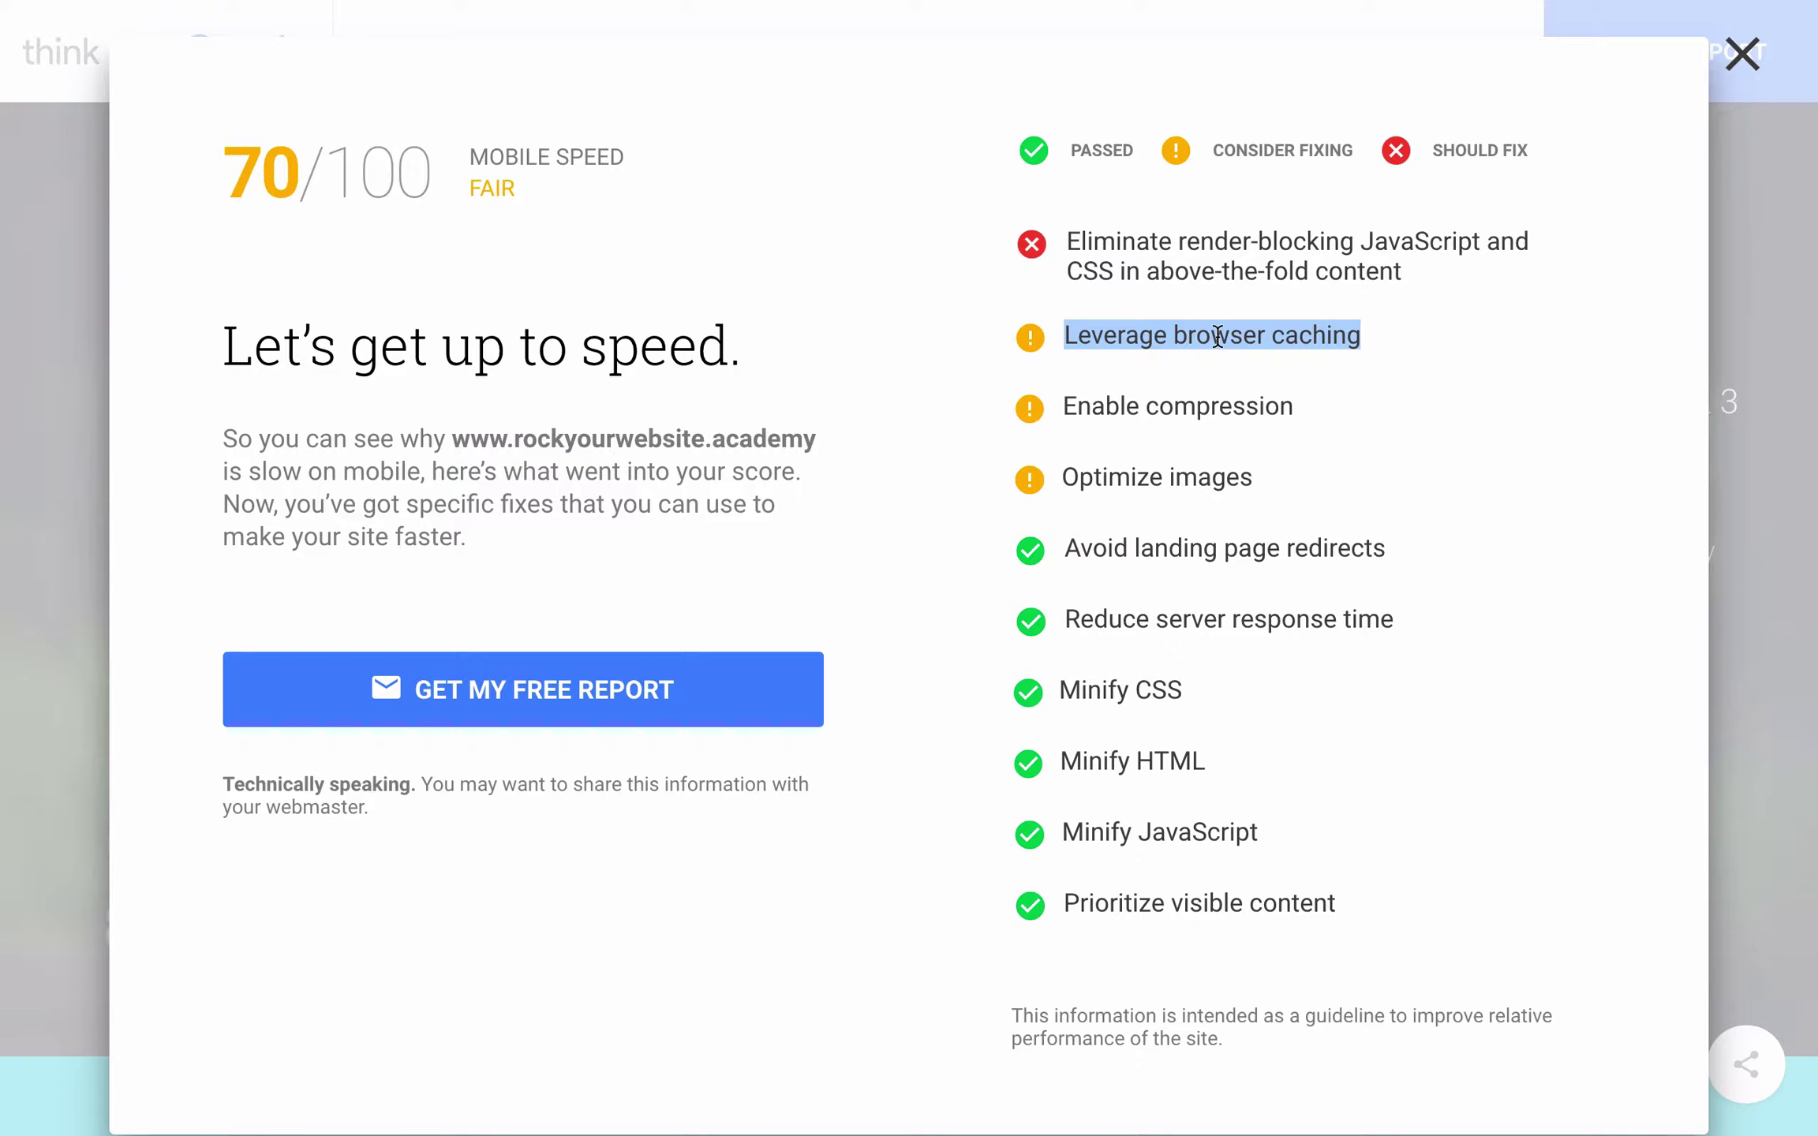
{"action": "triple_click", "coordinate": [1294, 405]}
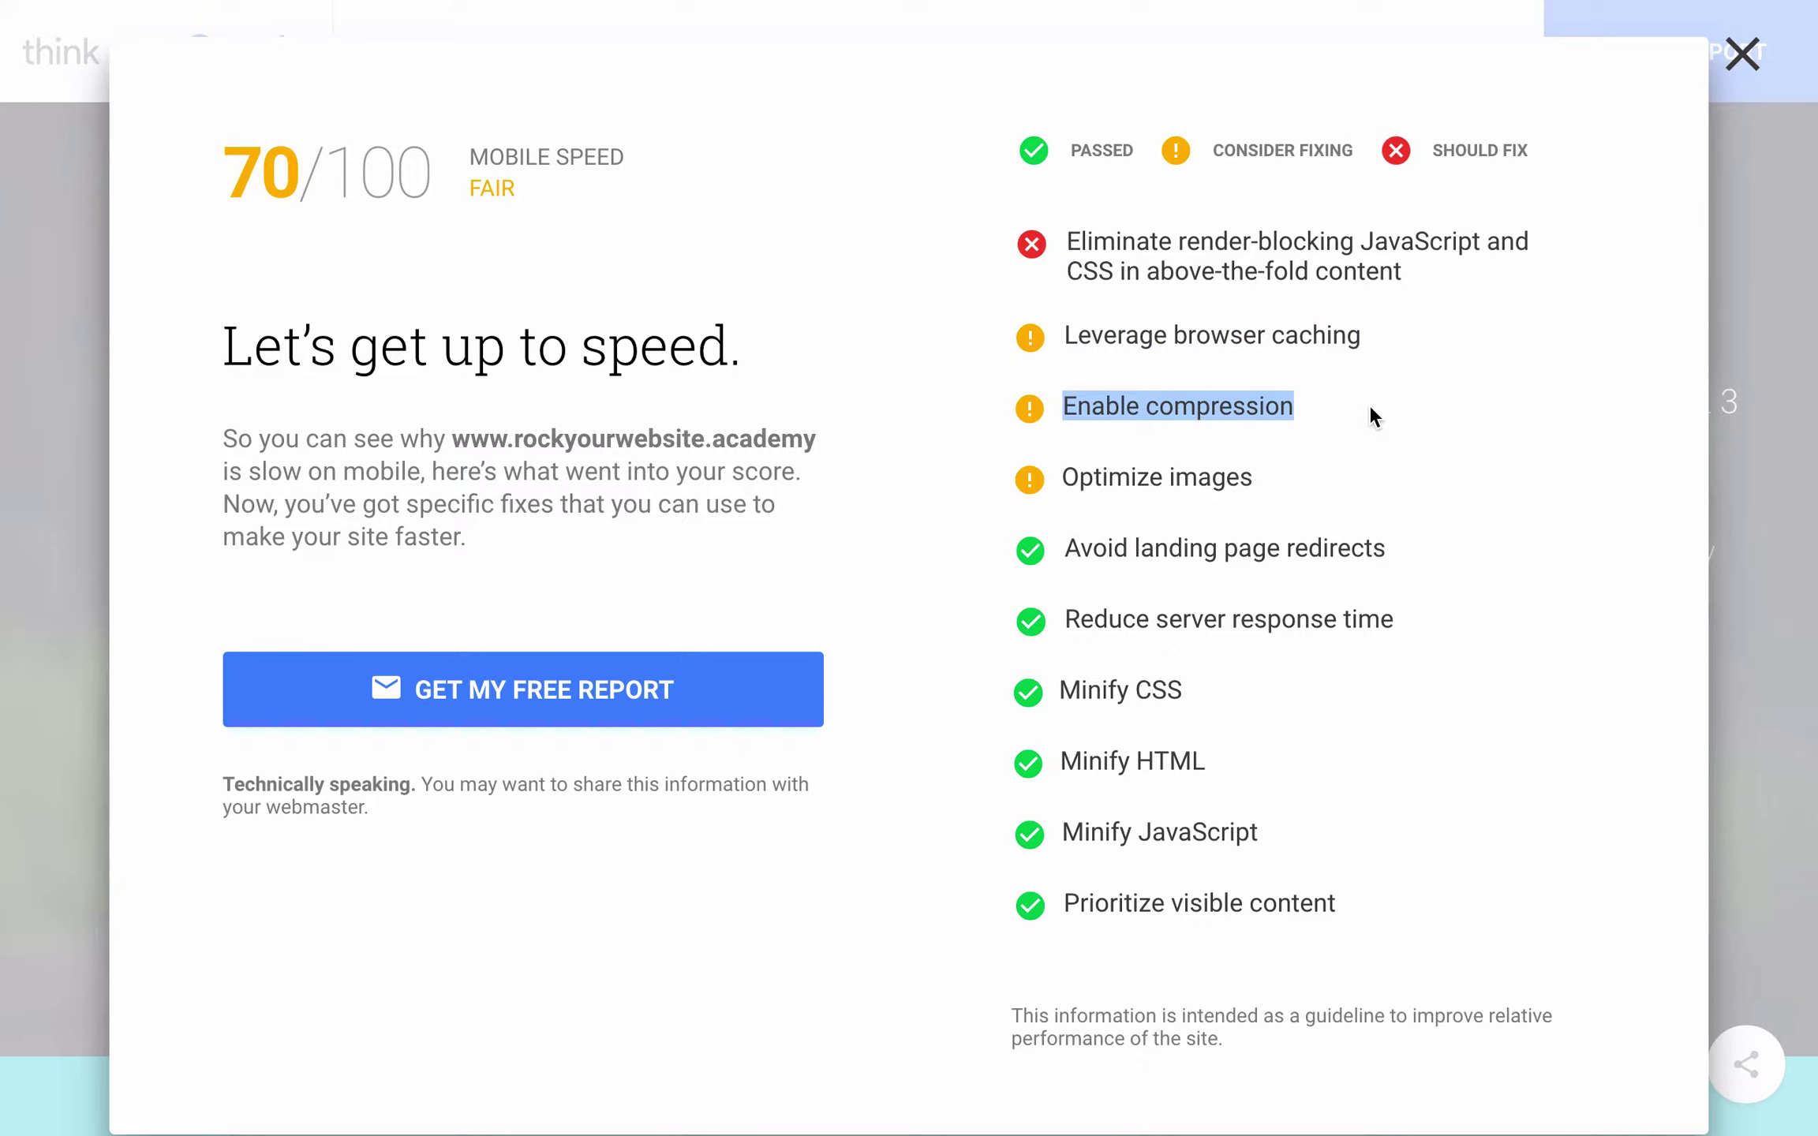
{"action": "left_click_drag", "start_coordinate": [1256, 483], "coordinate": [1099, 480]}
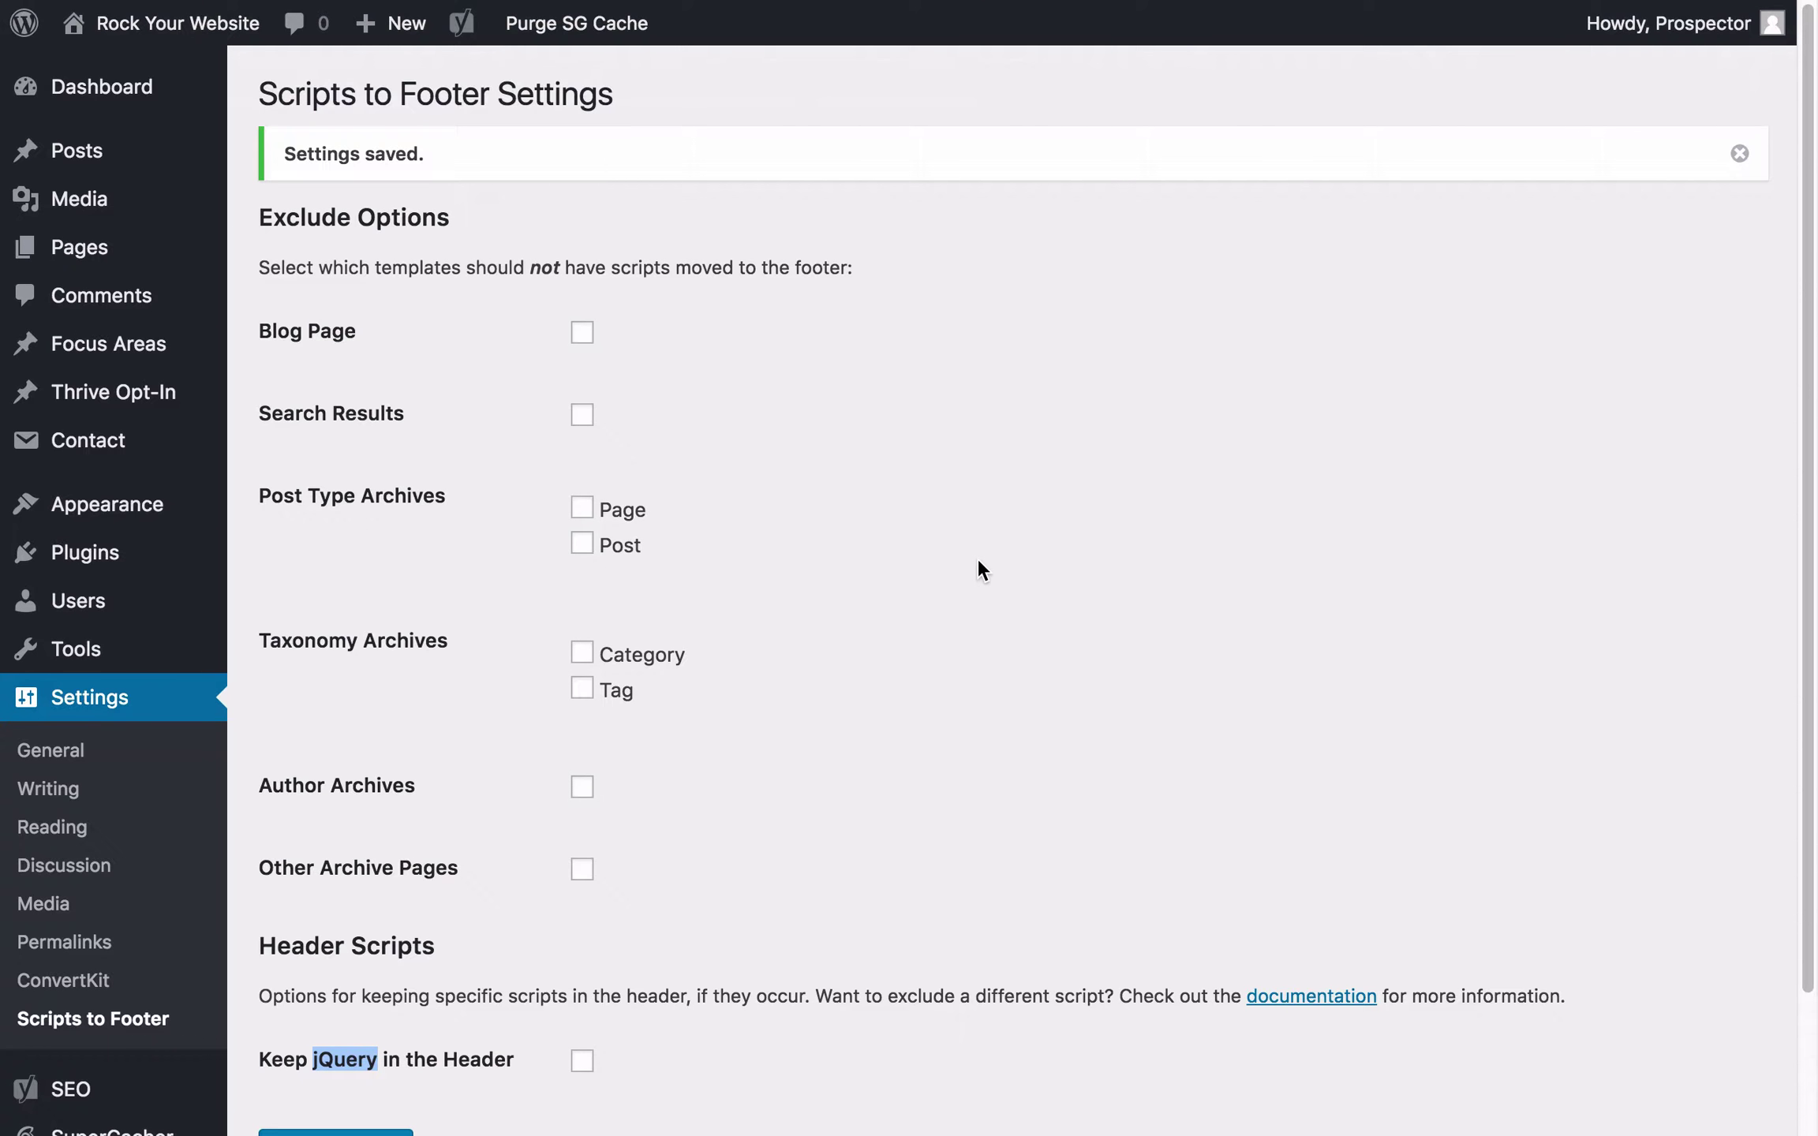
Step: Back in the WordPress admin, search the plugin directory for "w3 total" and activate W3 Total Cache
{"action": "scroll", "coordinate": [979, 563], "scroll_direction": "down", "scroll_amount": 4}
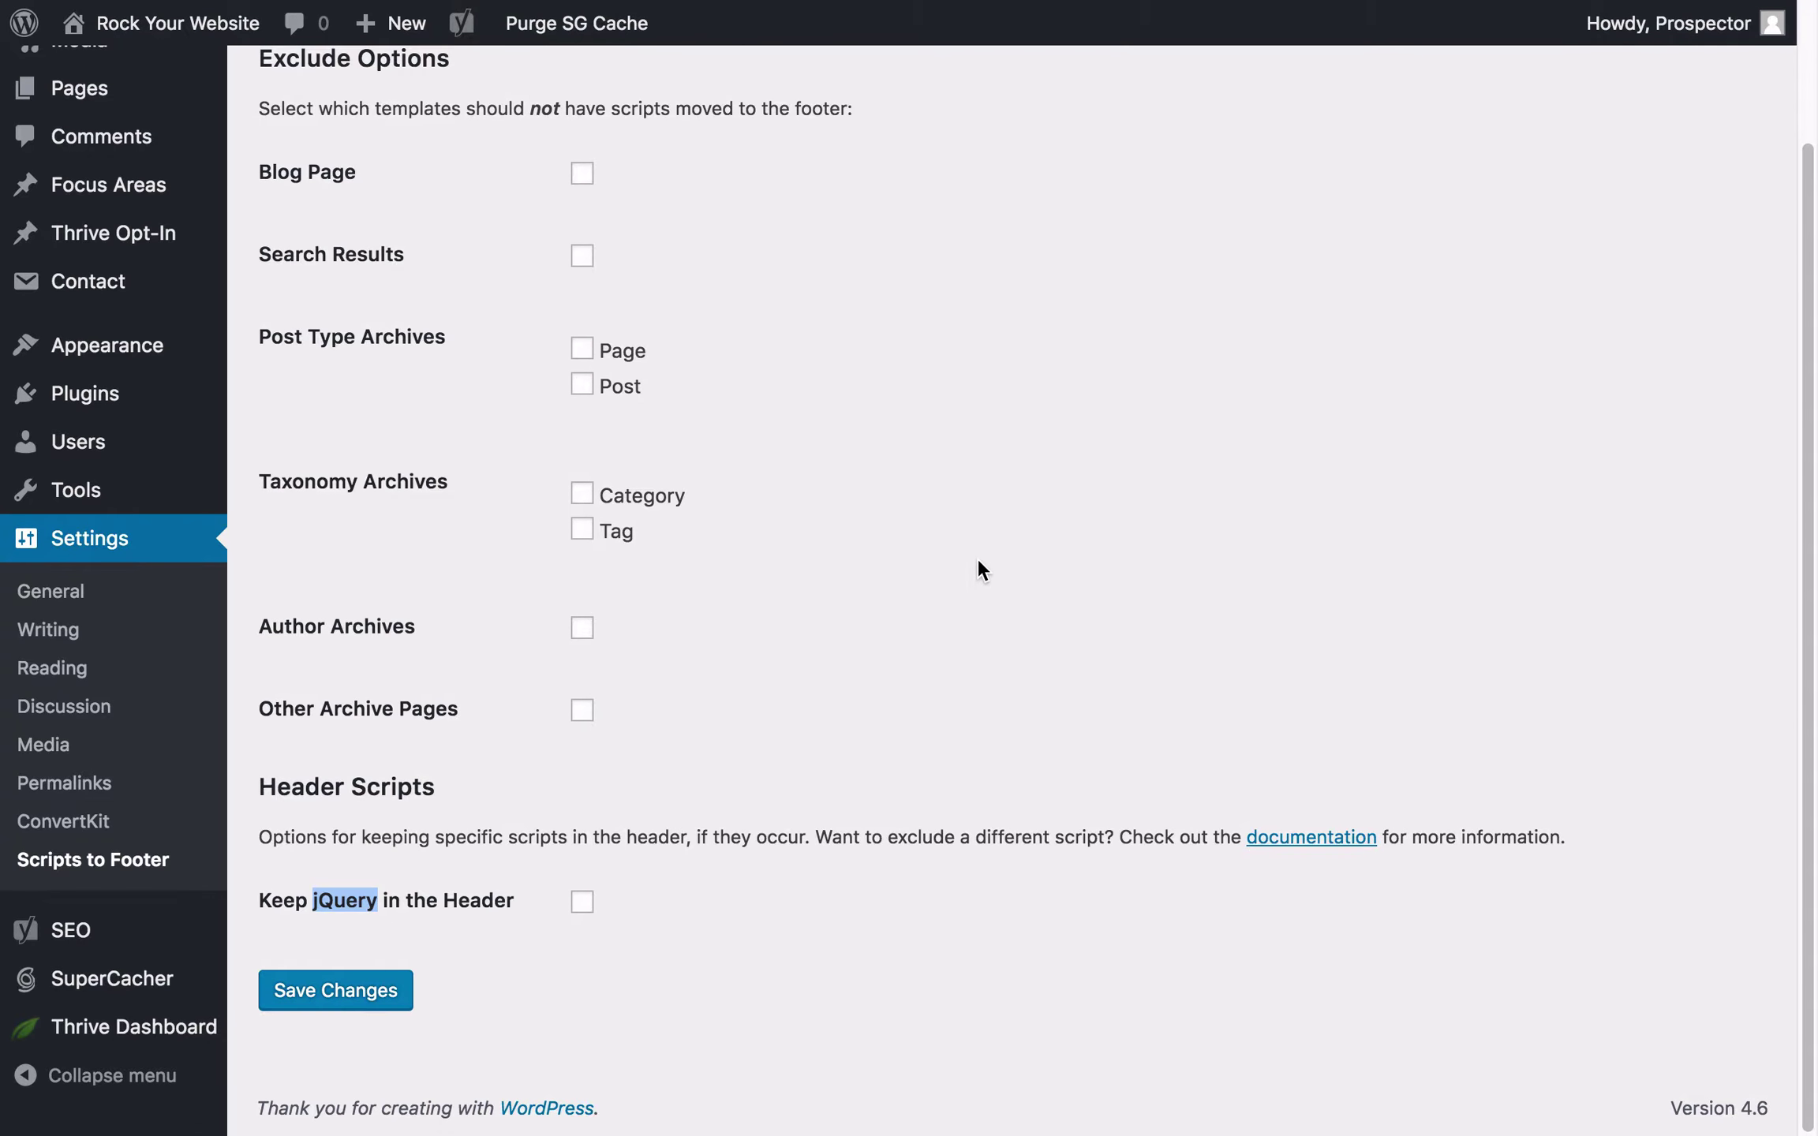
{"action": "left_click", "coordinate": [65, 397]}
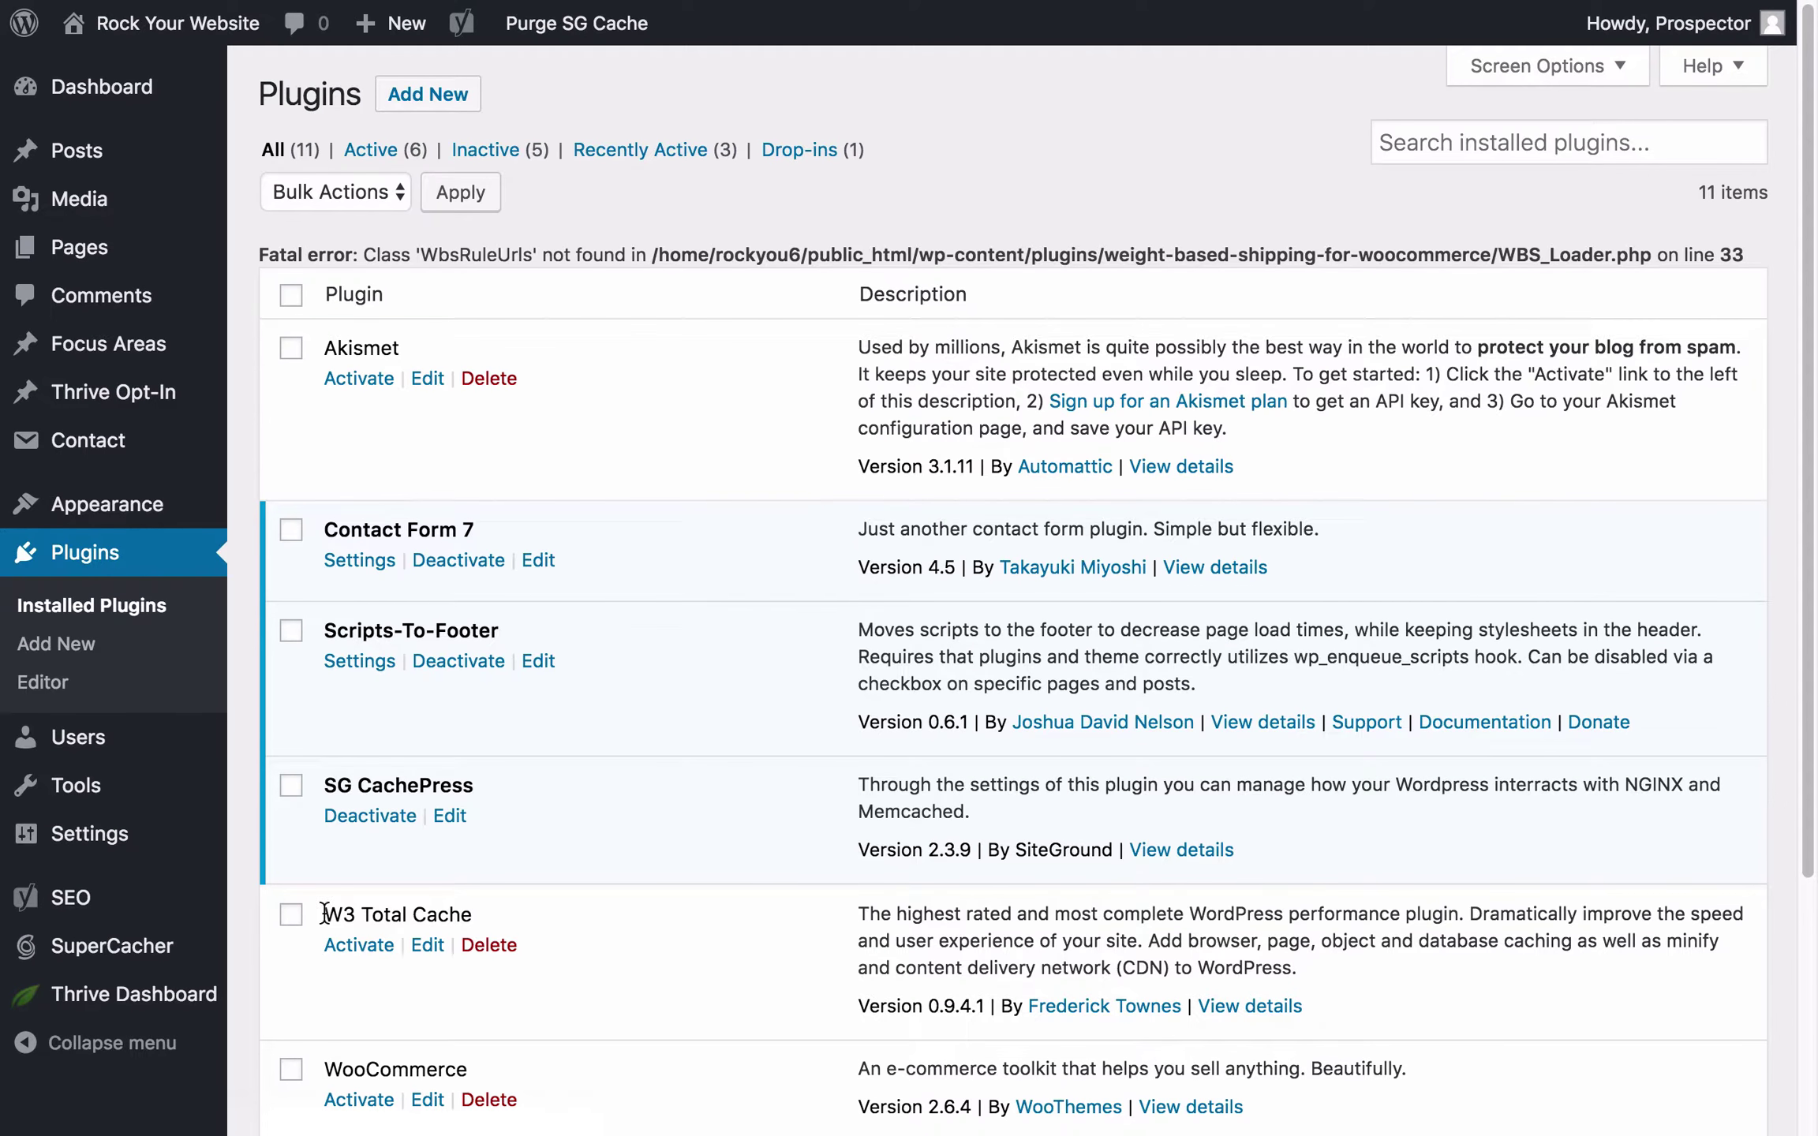
{"action": "left_click_drag", "start_coordinate": [324, 914], "coordinate": [471, 909]}
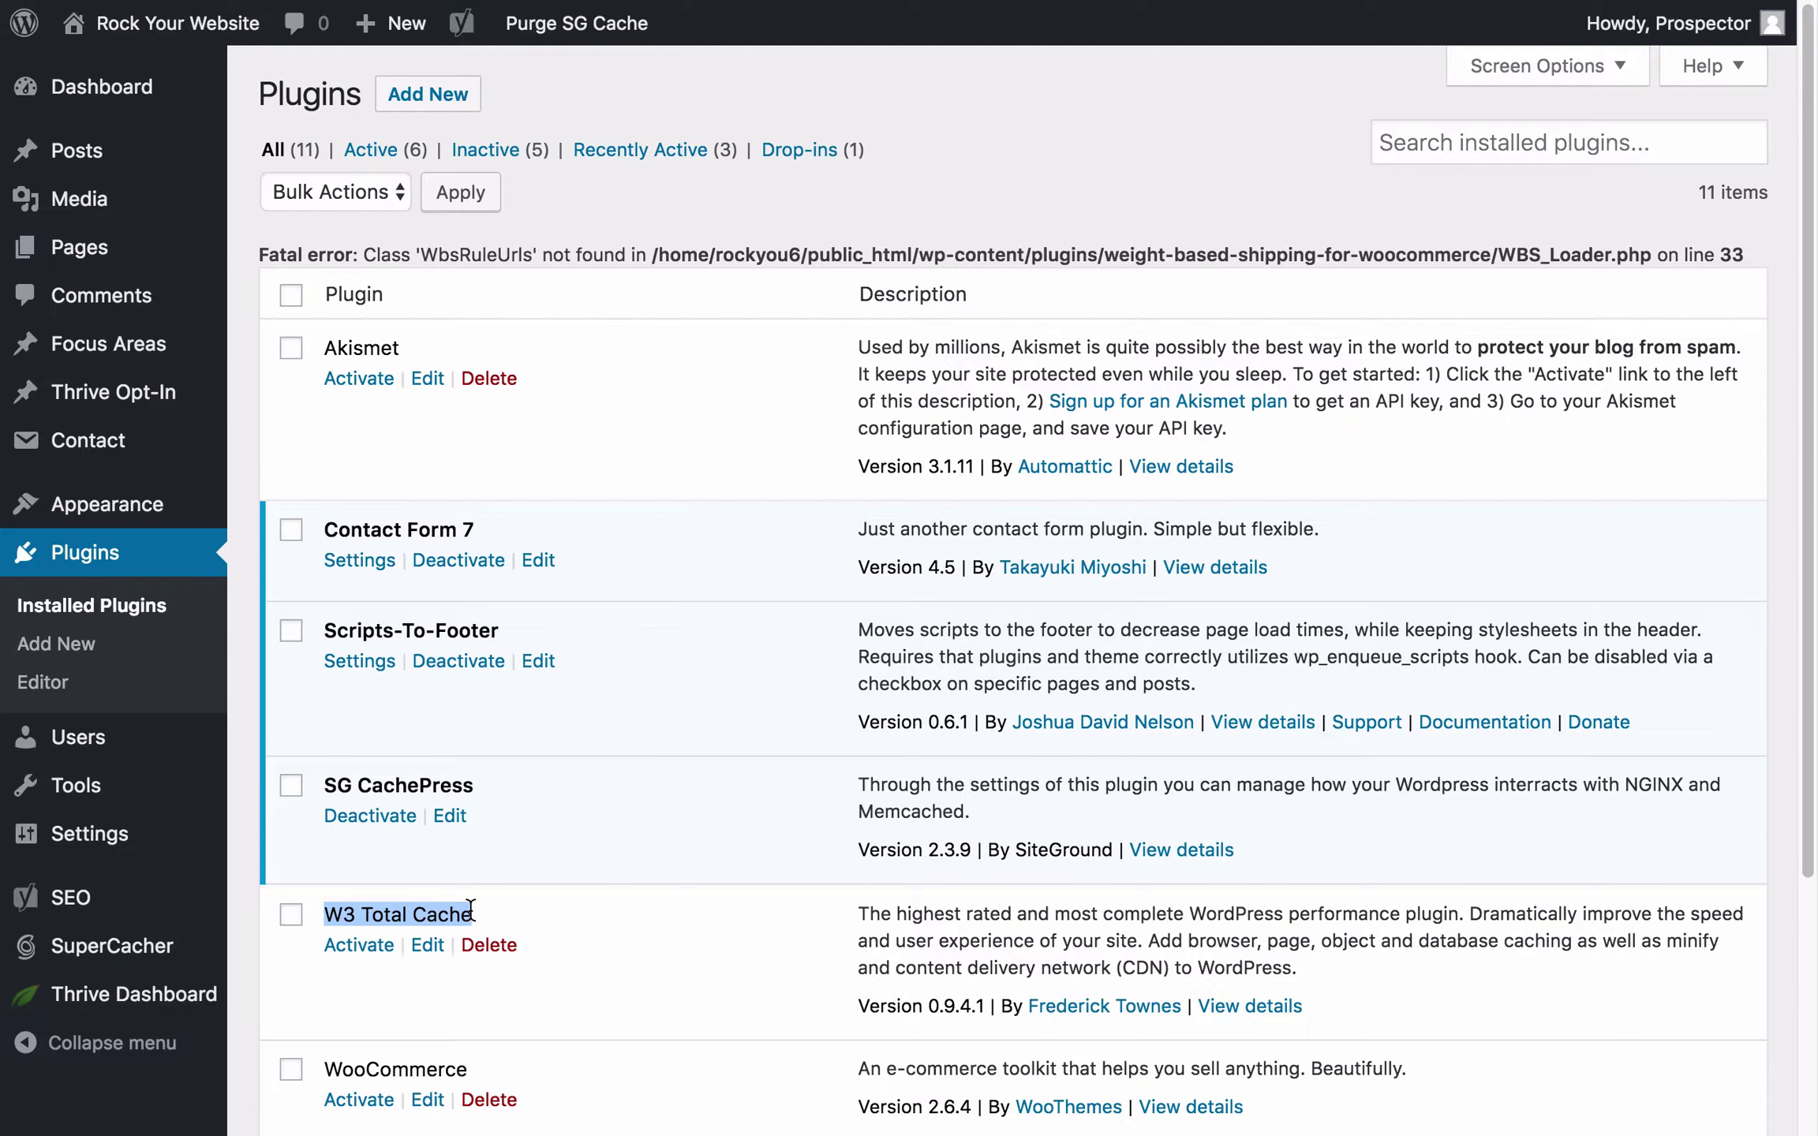
{"action": "left_click", "coordinate": [431, 99]}
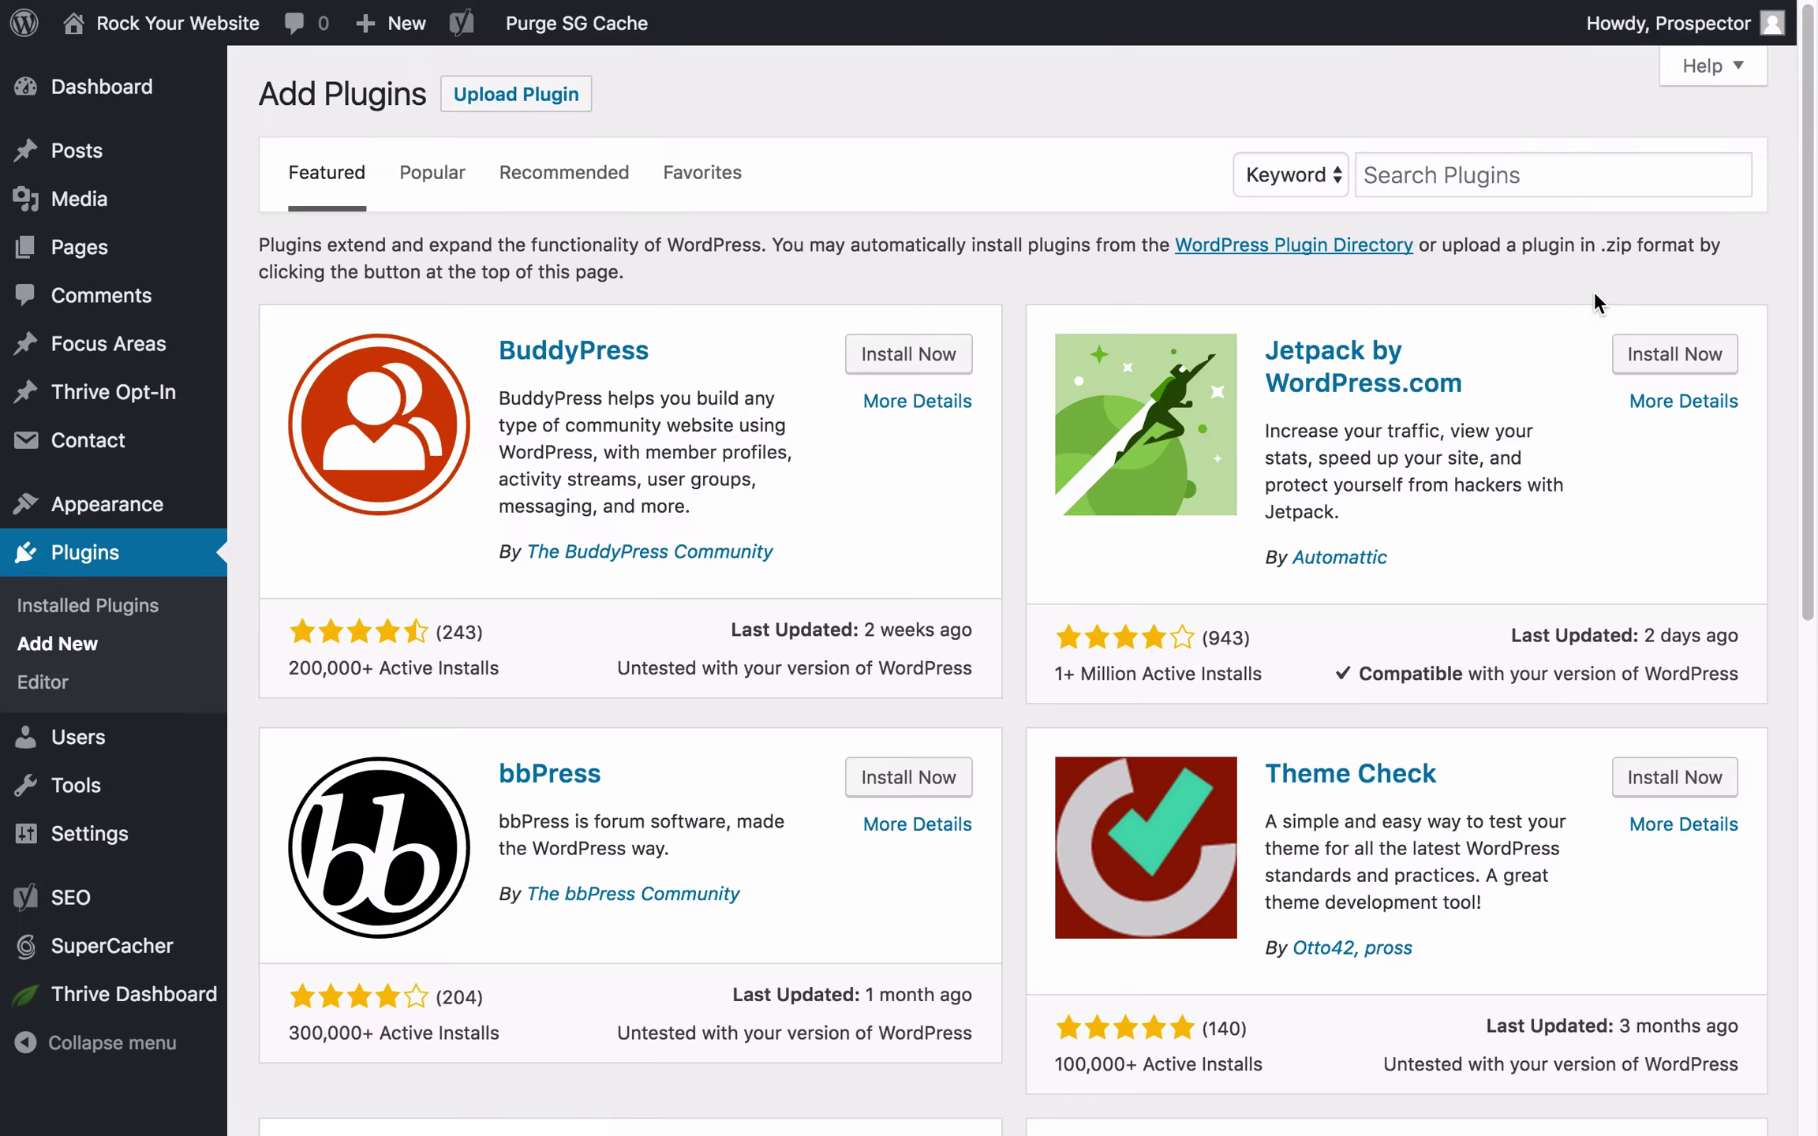
{"action": "left_click", "coordinate": [1435, 171]}
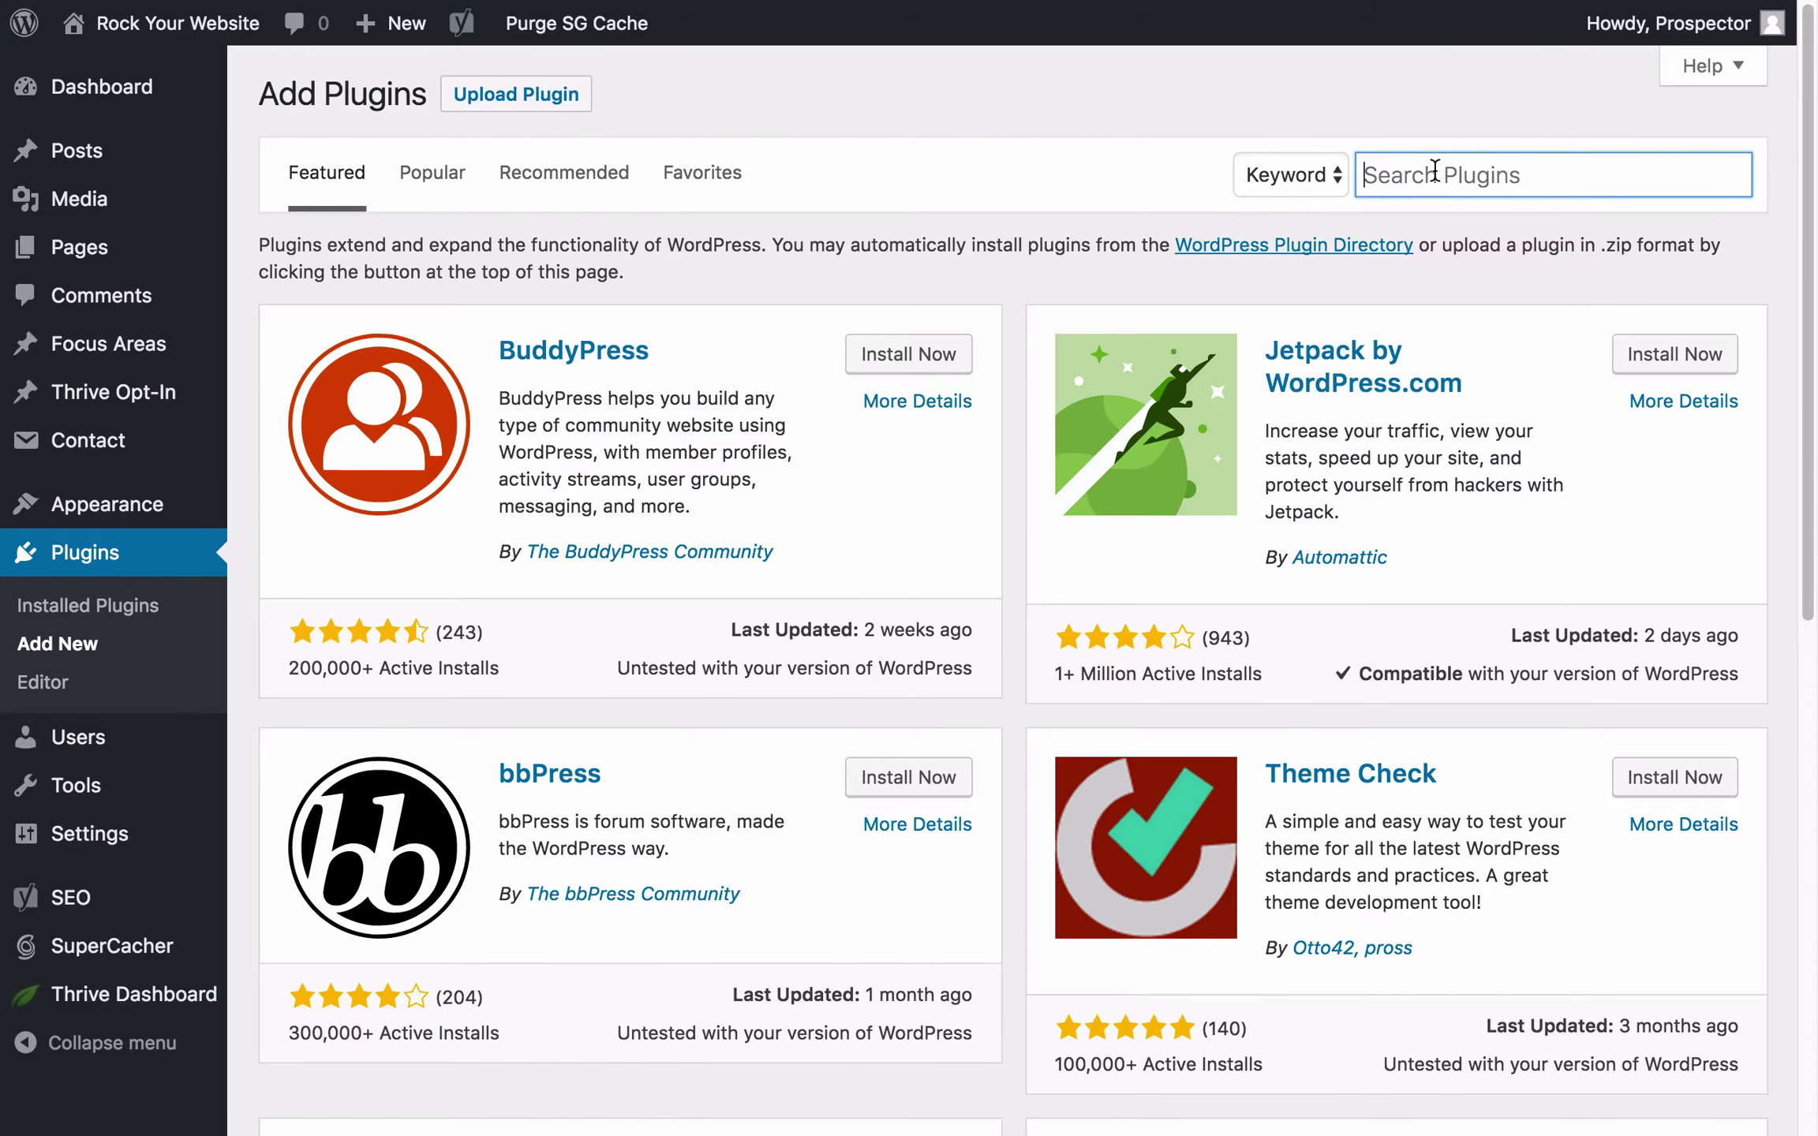
{"action": "type", "text": "w3 total"}
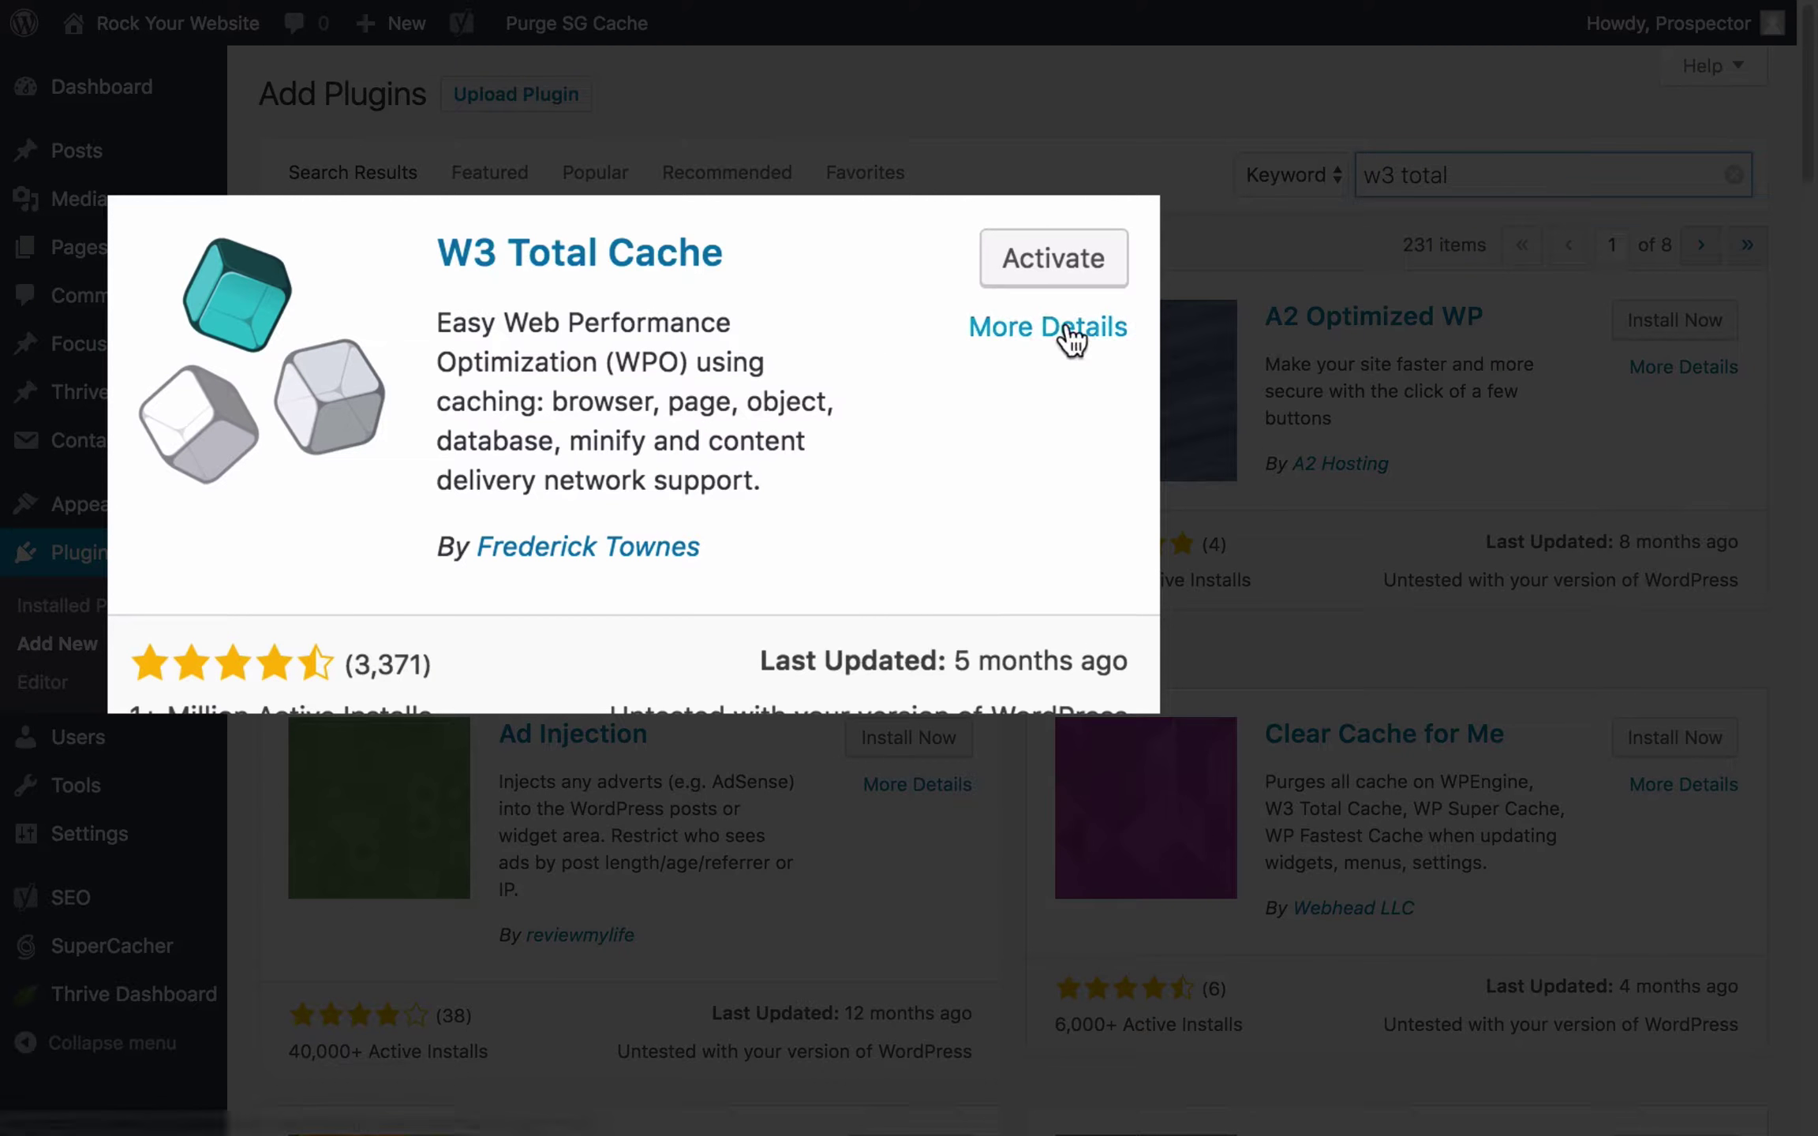
{"action": "left_click", "coordinate": [1075, 268]}
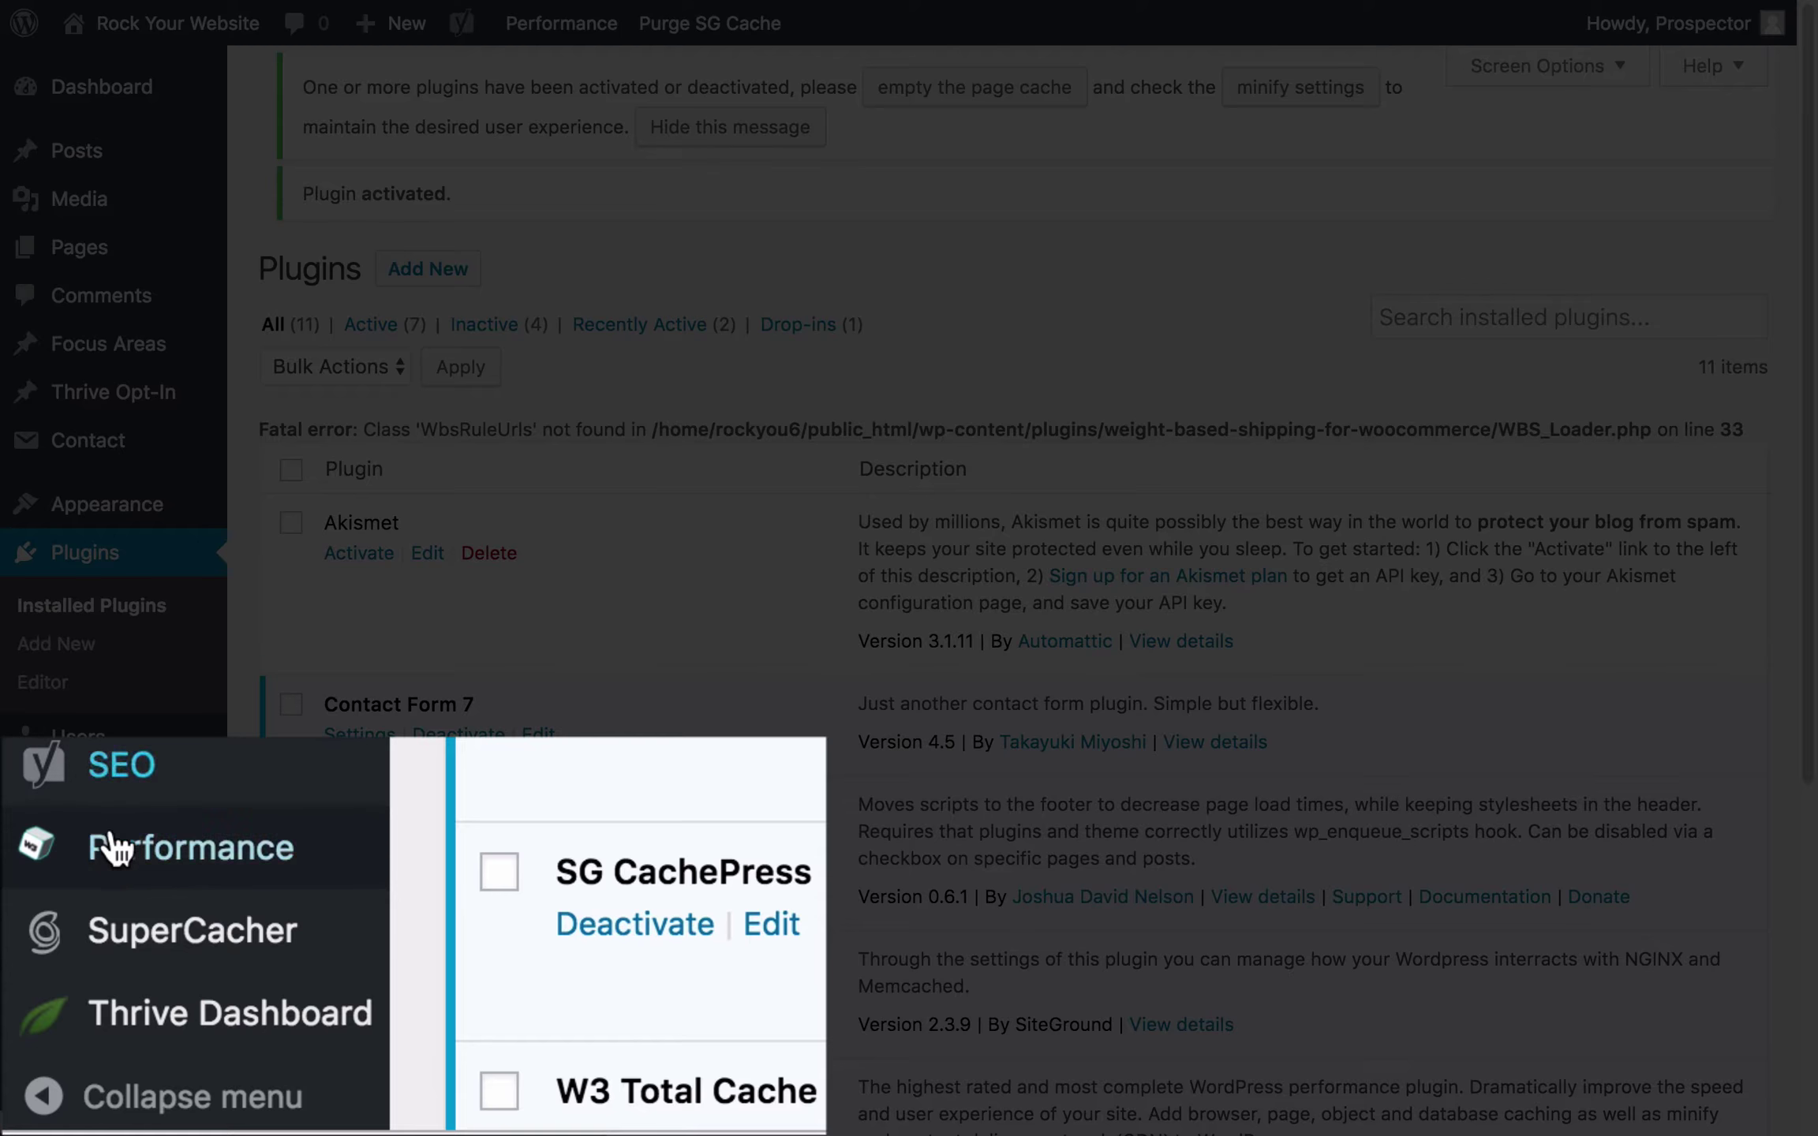
Step: Look over the W3 Total Cache performance dashboard and open the plugin's General Settings
{"action": "mouse_move", "coordinate": [110, 850]}
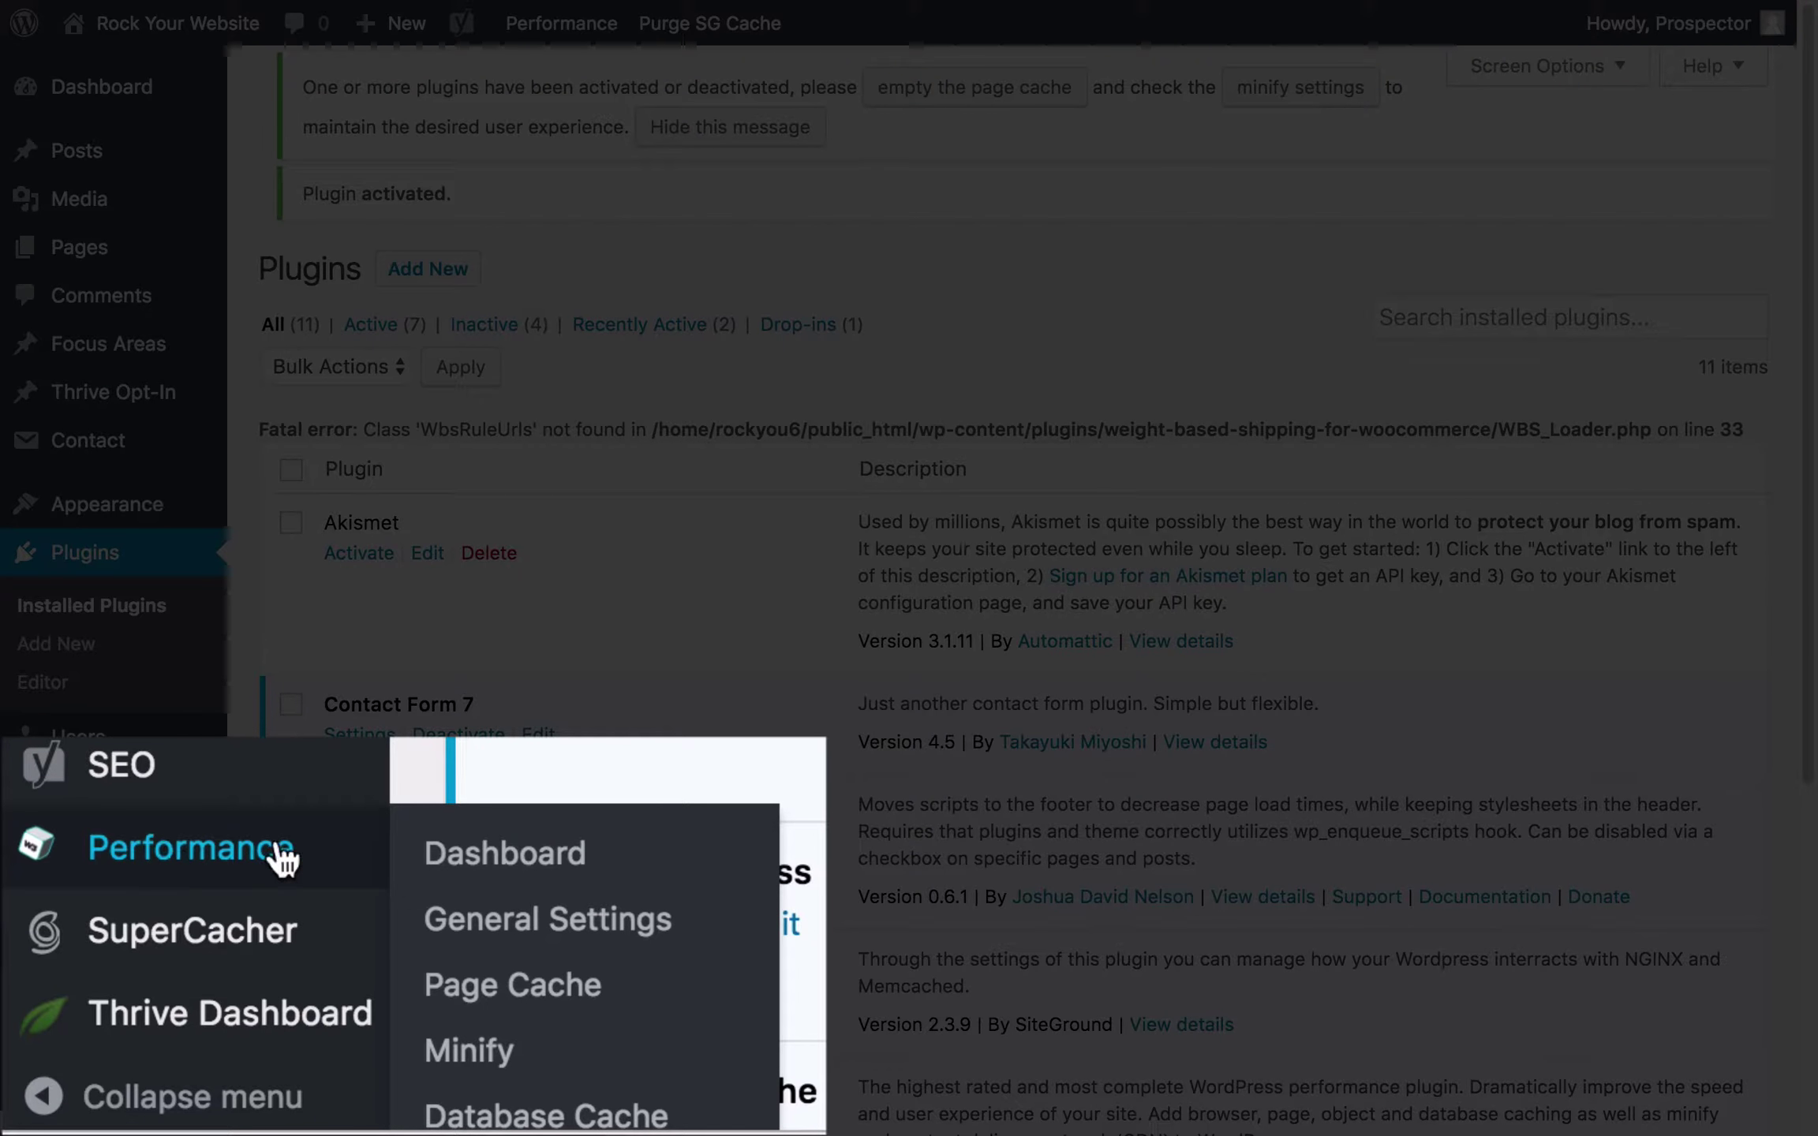
{"action": "left_click", "coordinate": [497, 853]}
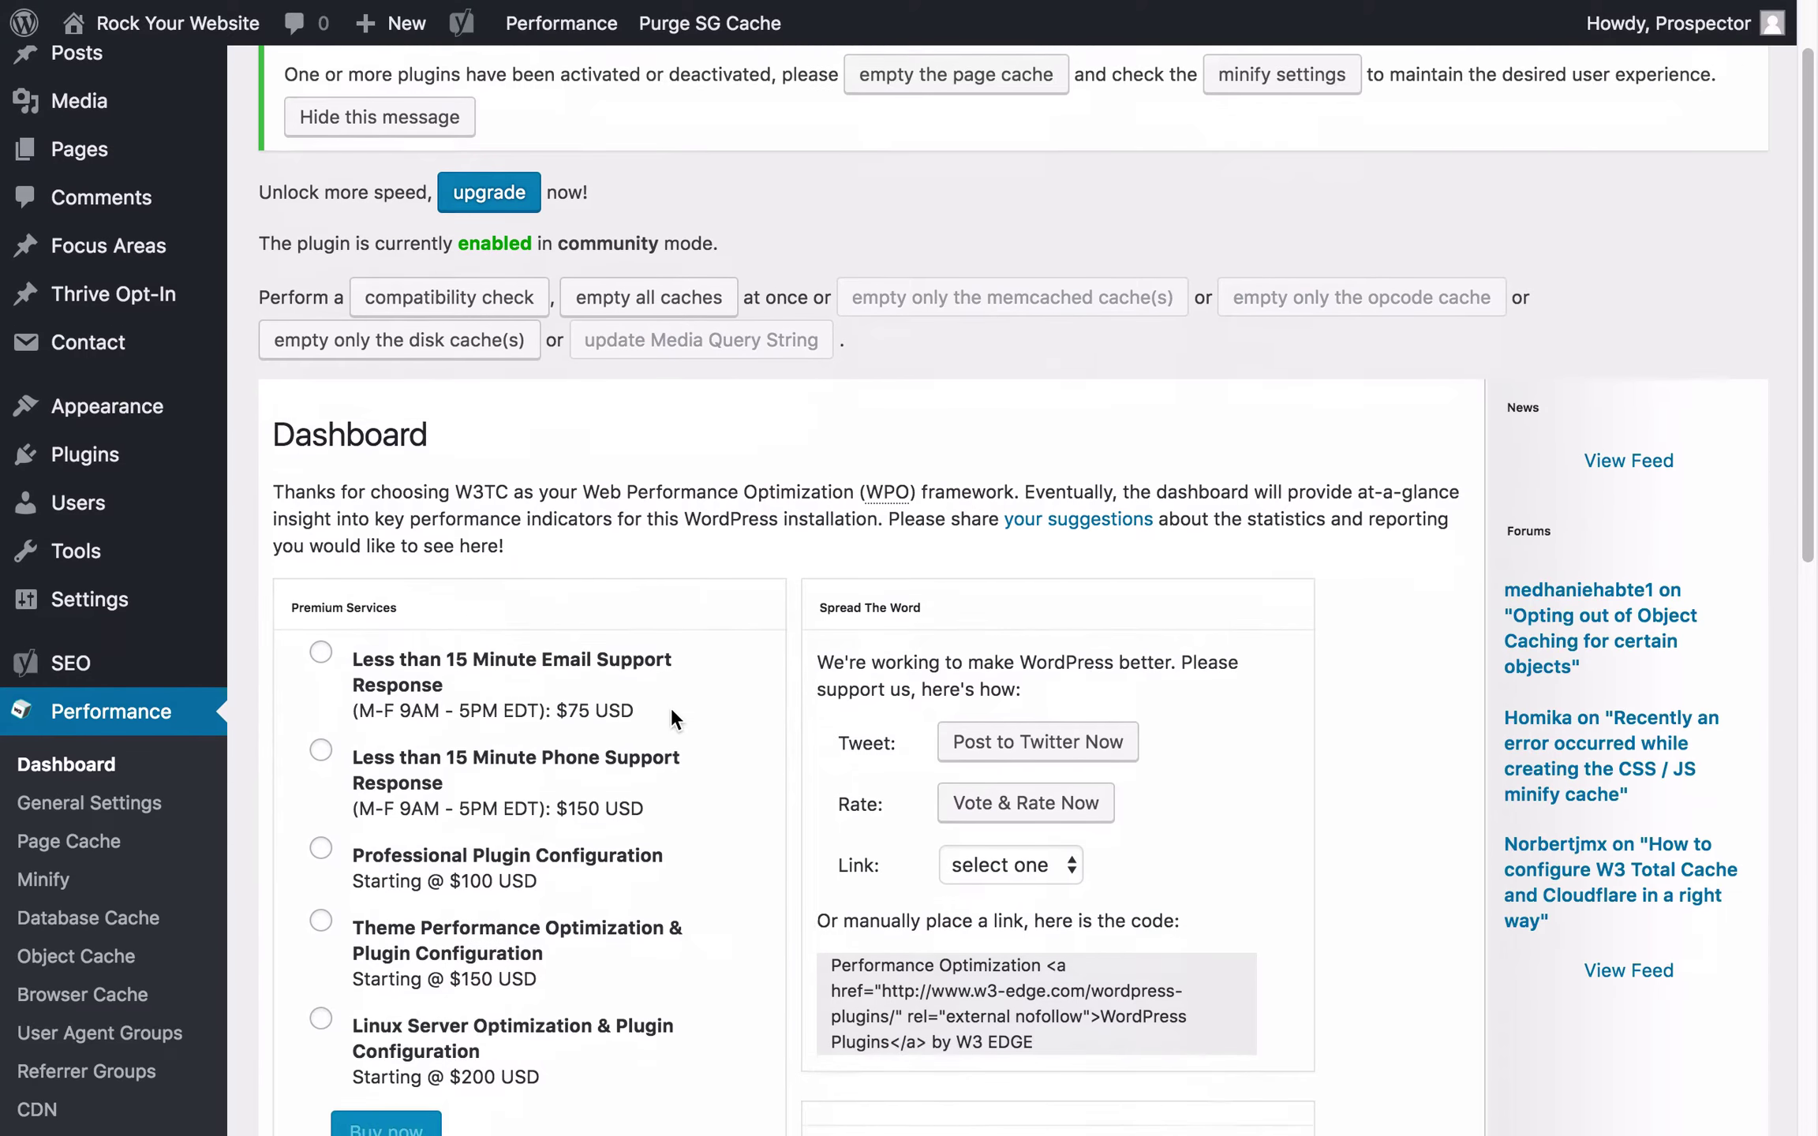
{"action": "scroll", "coordinate": [671, 707], "scroll_direction": "up", "scroll_amount": 2}
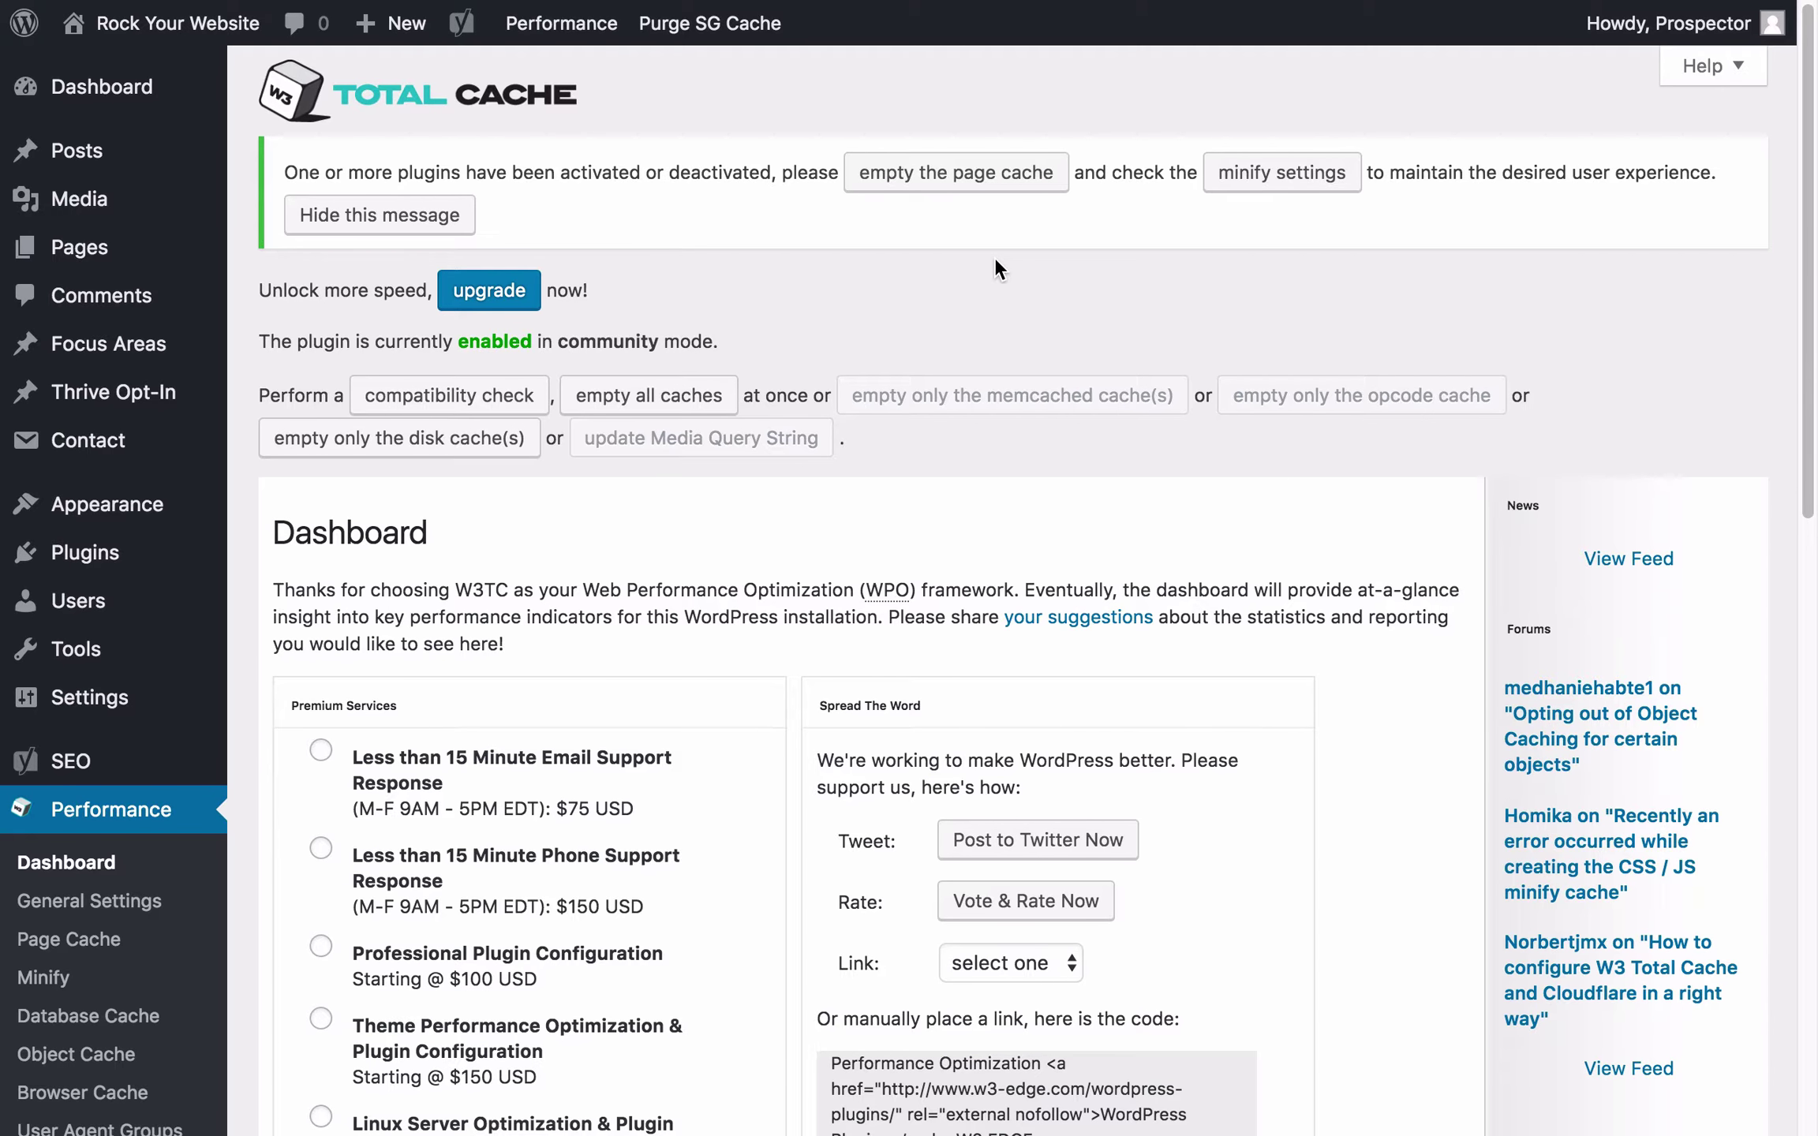
{"action": "scroll", "coordinate": [994, 257], "scroll_direction": "down", "scroll_amount": 10}
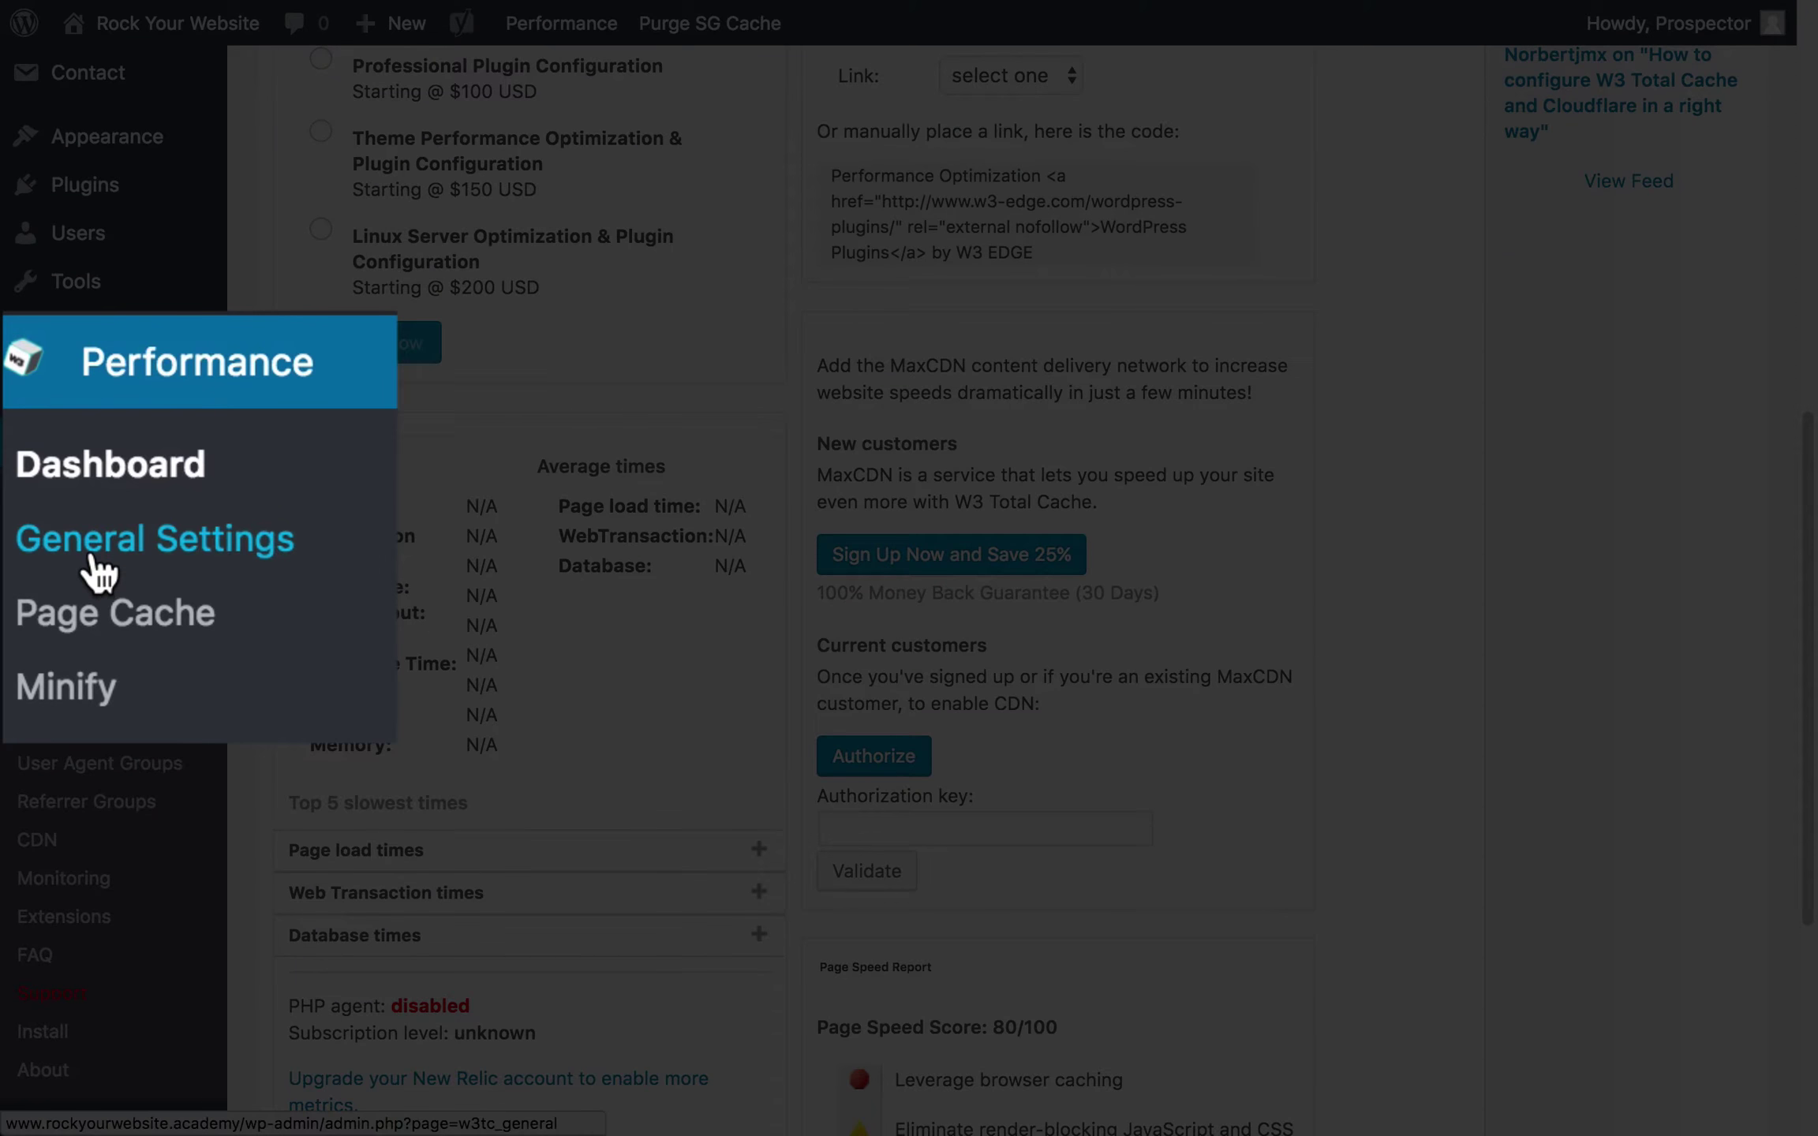
{"action": "left_click", "coordinate": [93, 558]}
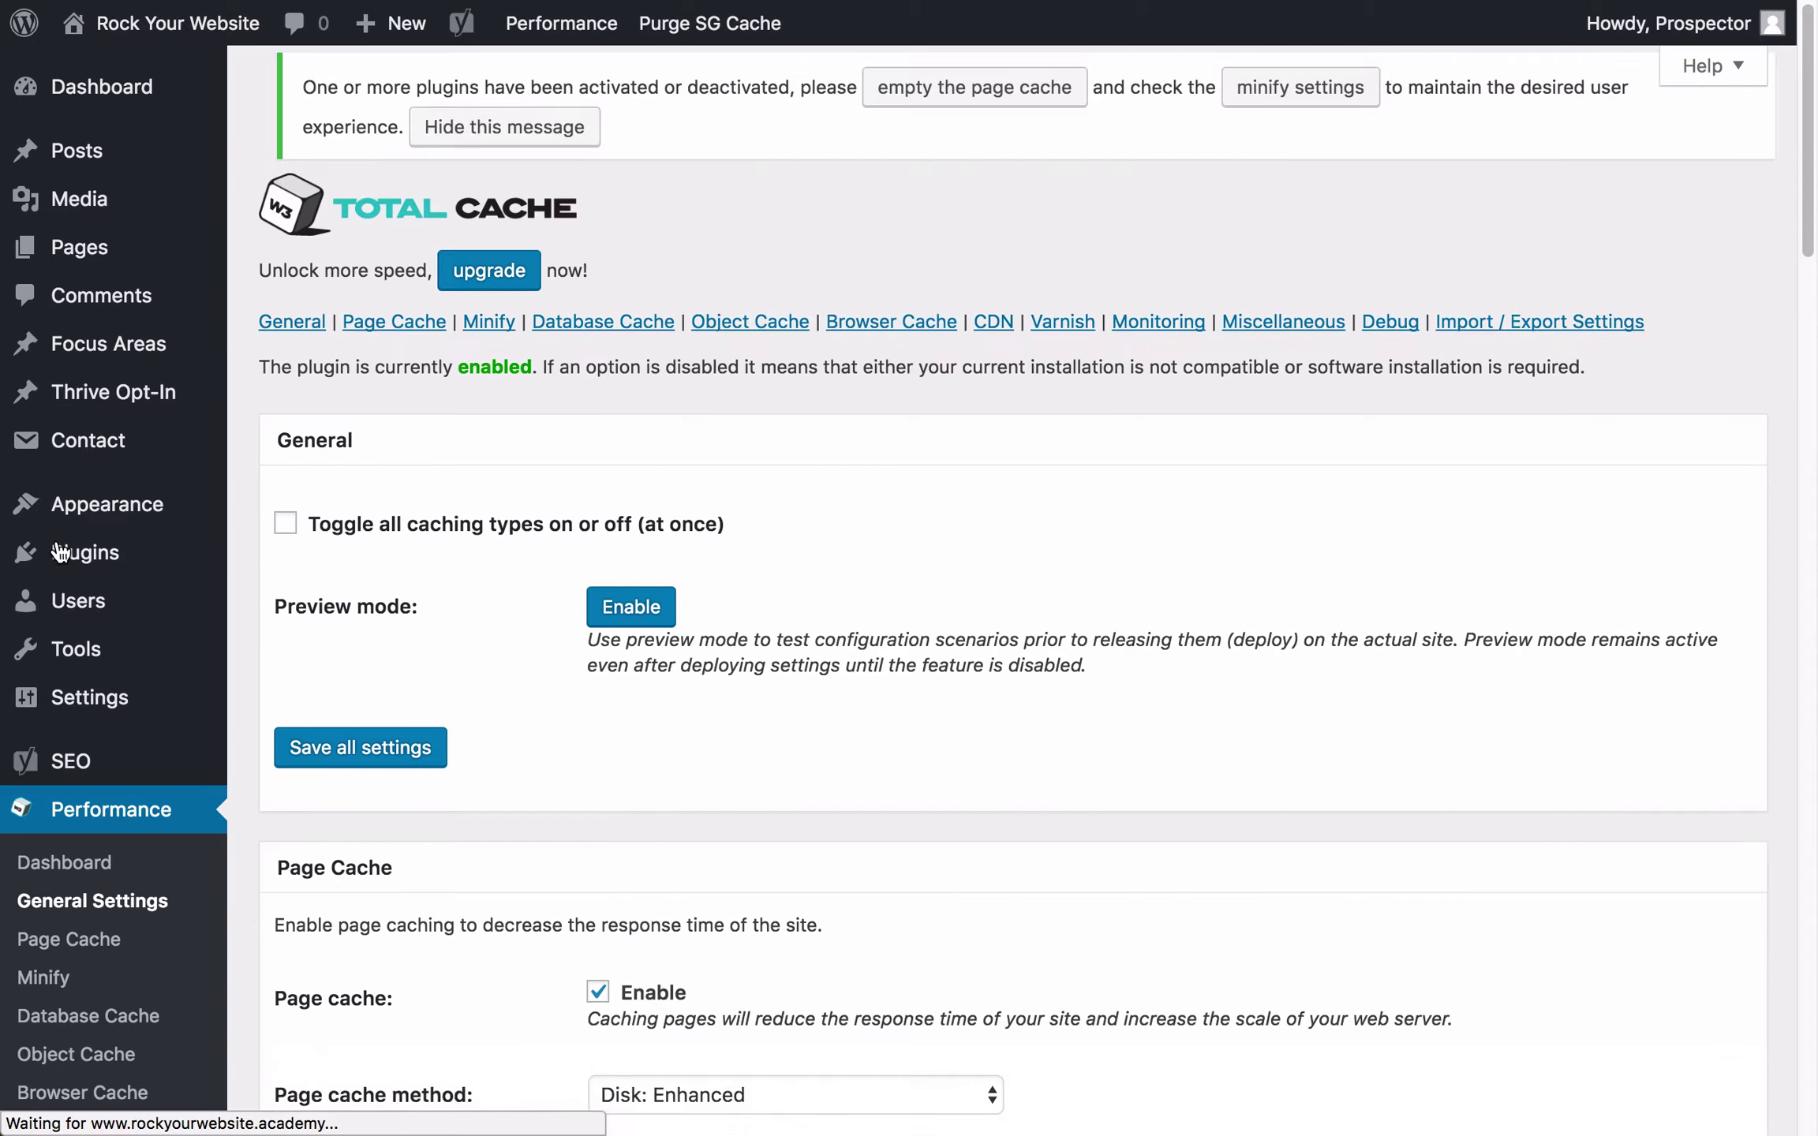
{"action": "scroll", "coordinate": [935, 655], "scroll_direction": "down", "scroll_amount": 3}
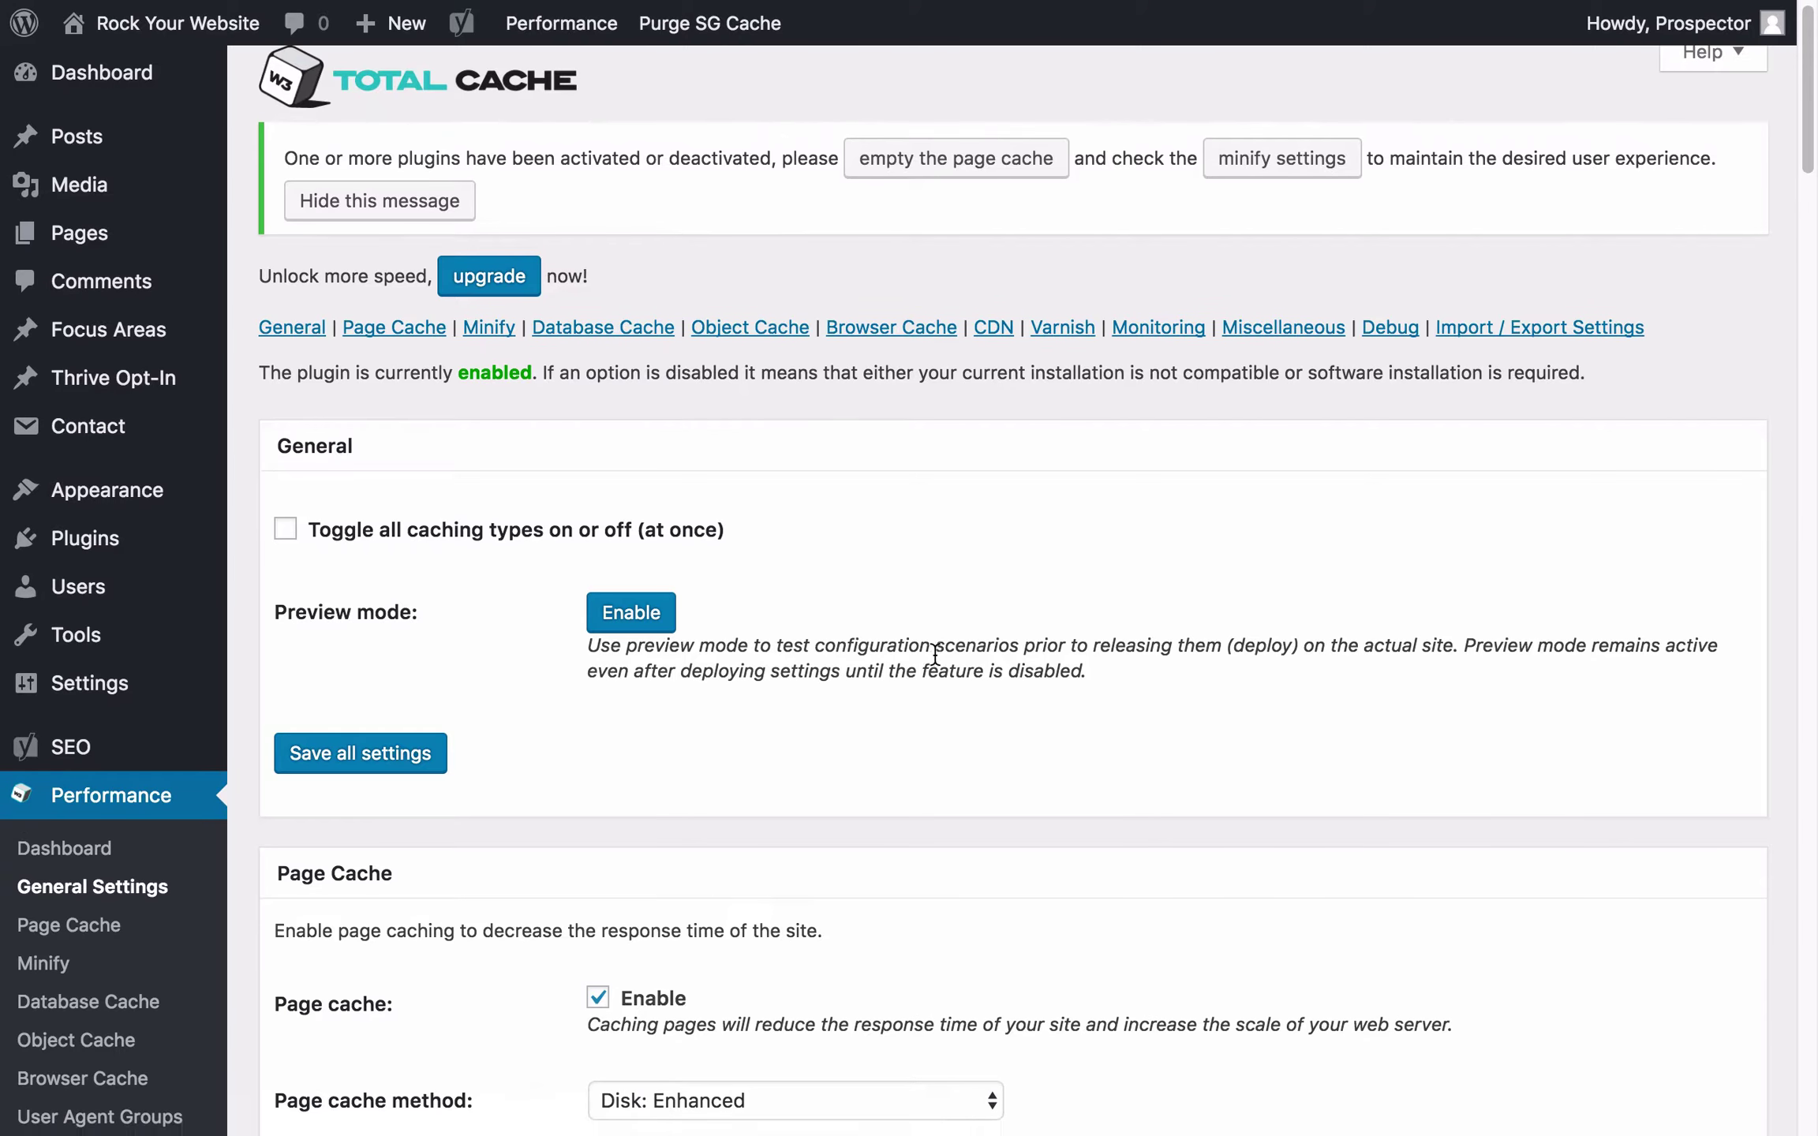
Step: Review the Page Cache, Minify, Database Cache, Object Cache and Browser Cache sections of the General Settings
{"action": "scroll", "coordinate": [935, 655], "scroll_direction": "down", "scroll_amount": 8}
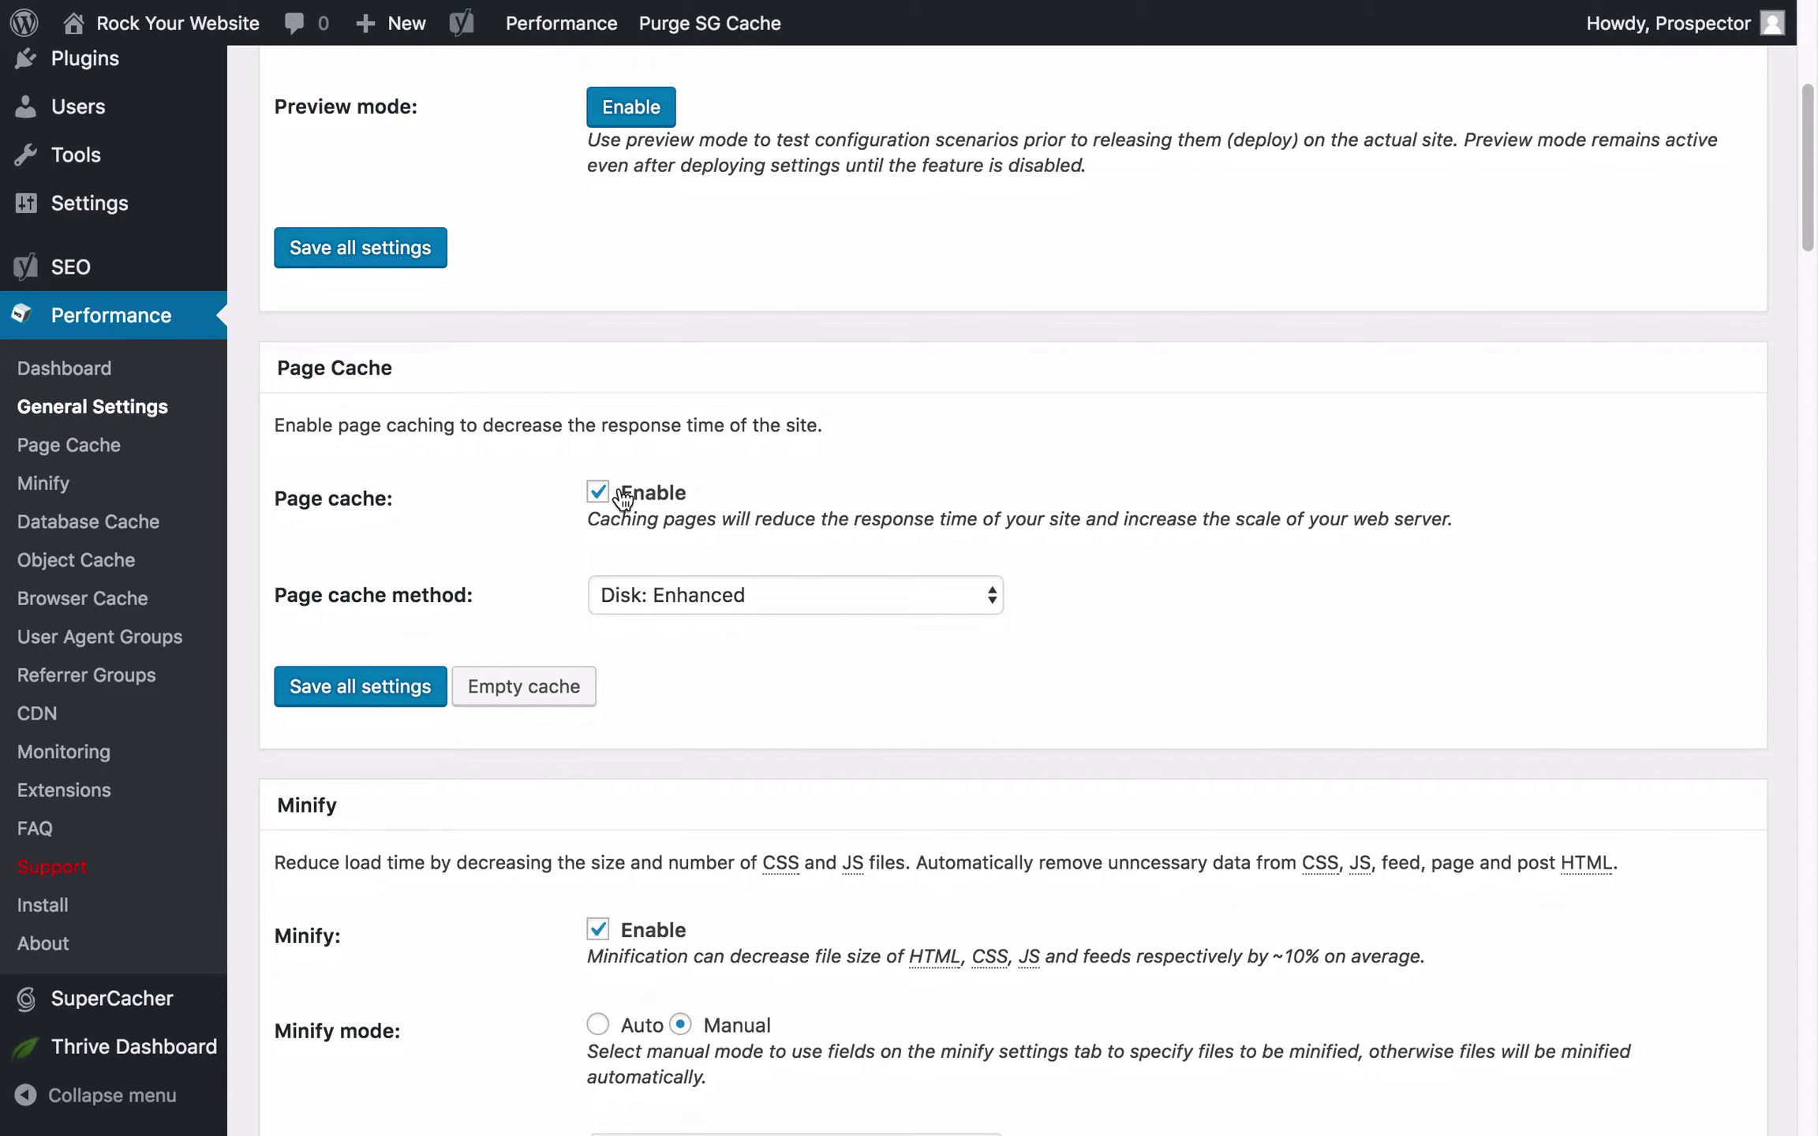
{"action": "scroll", "coordinate": [668, 705], "scroll_direction": "down", "scroll_amount": 10}
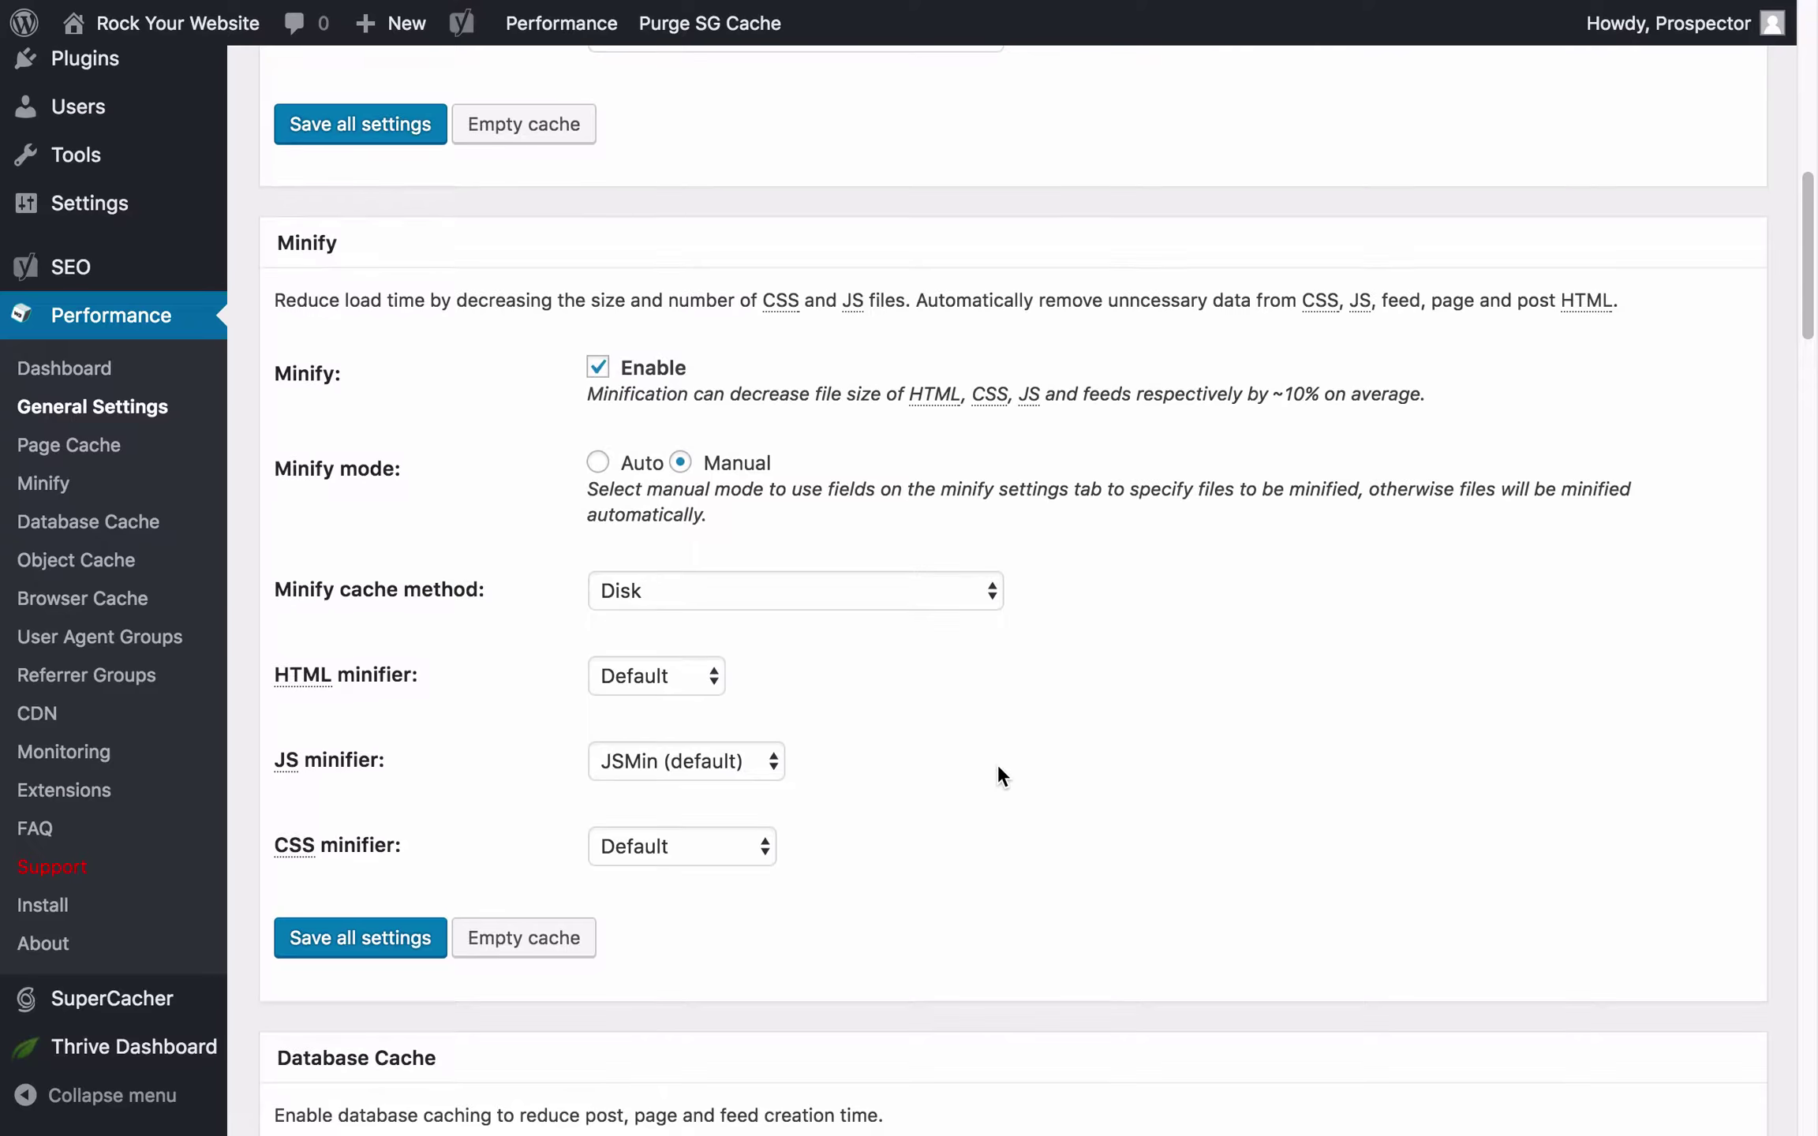
{"action": "scroll", "coordinate": [998, 766], "scroll_direction": "down", "scroll_amount": 2}
{"action": "scroll", "coordinate": [998, 767], "scroll_direction": "down", "scroll_amount": 3}
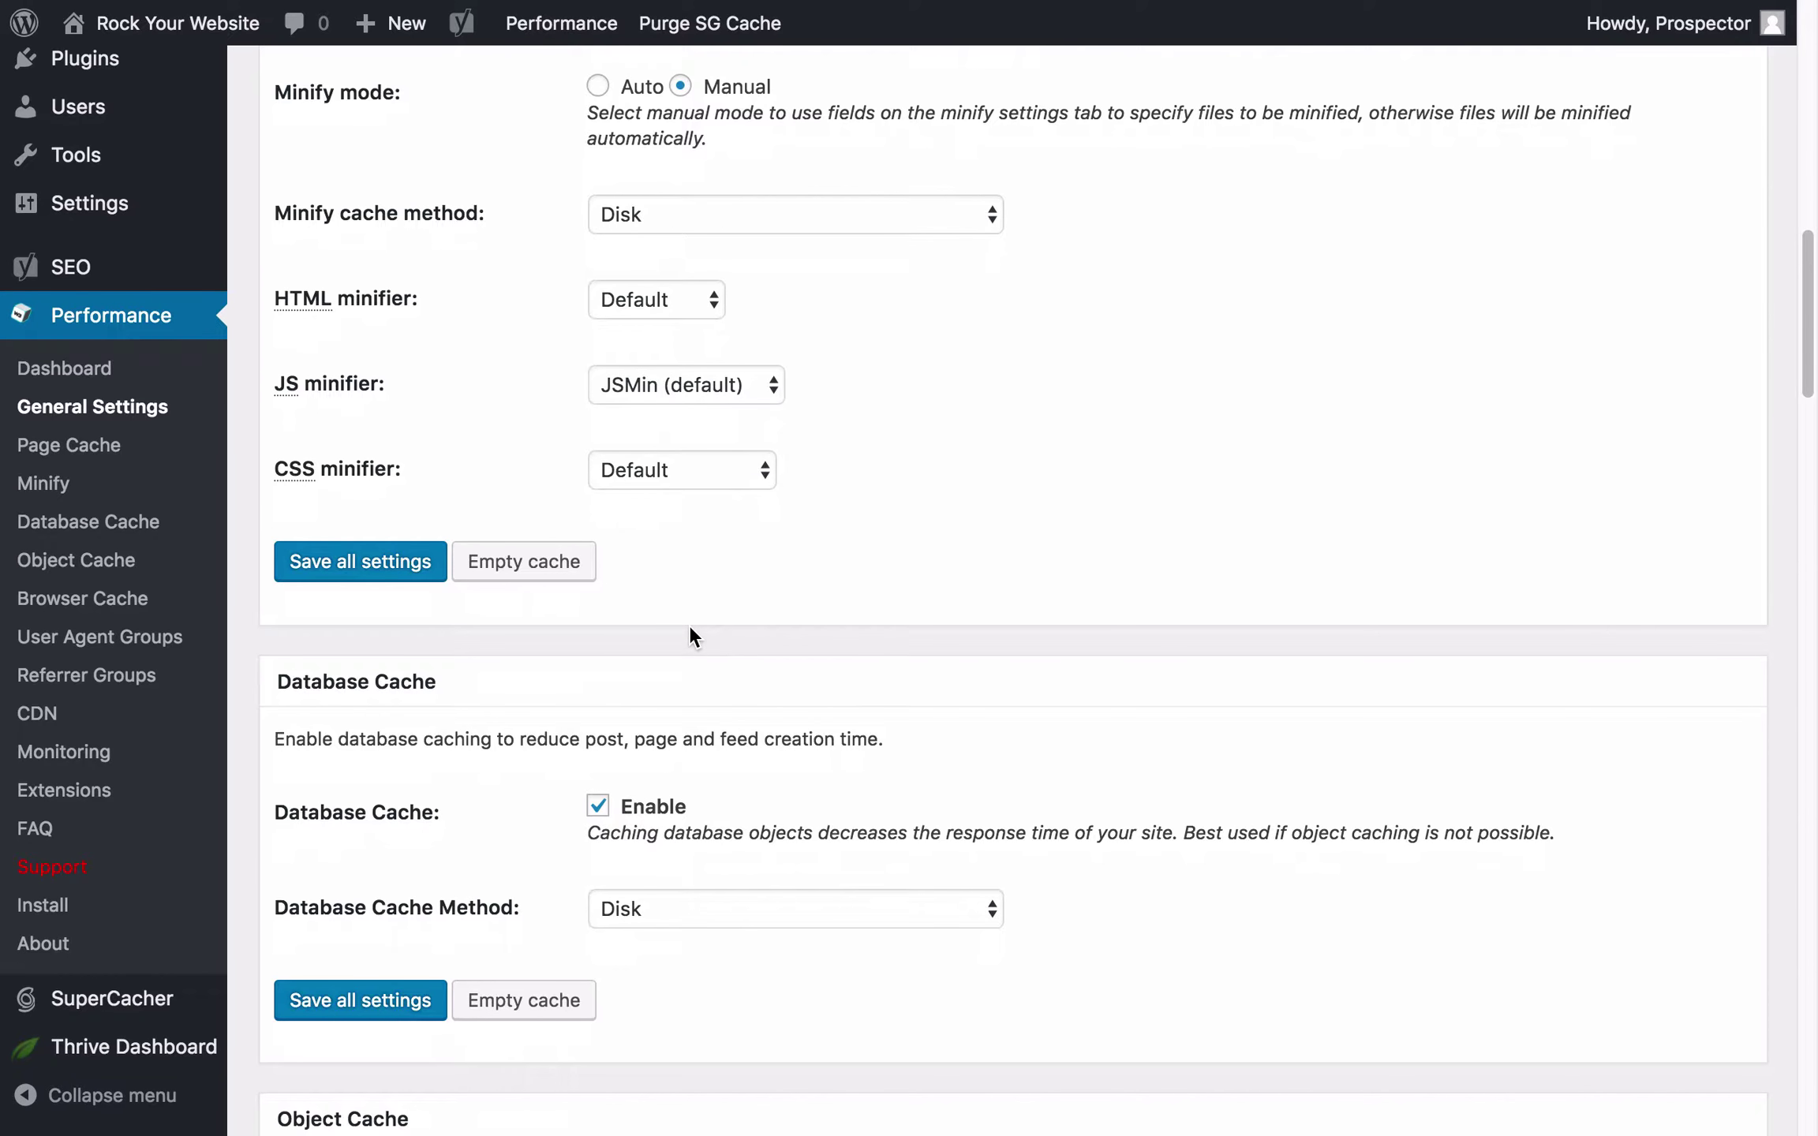
{"action": "scroll", "coordinate": [690, 628], "scroll_direction": "down", "scroll_amount": 5}
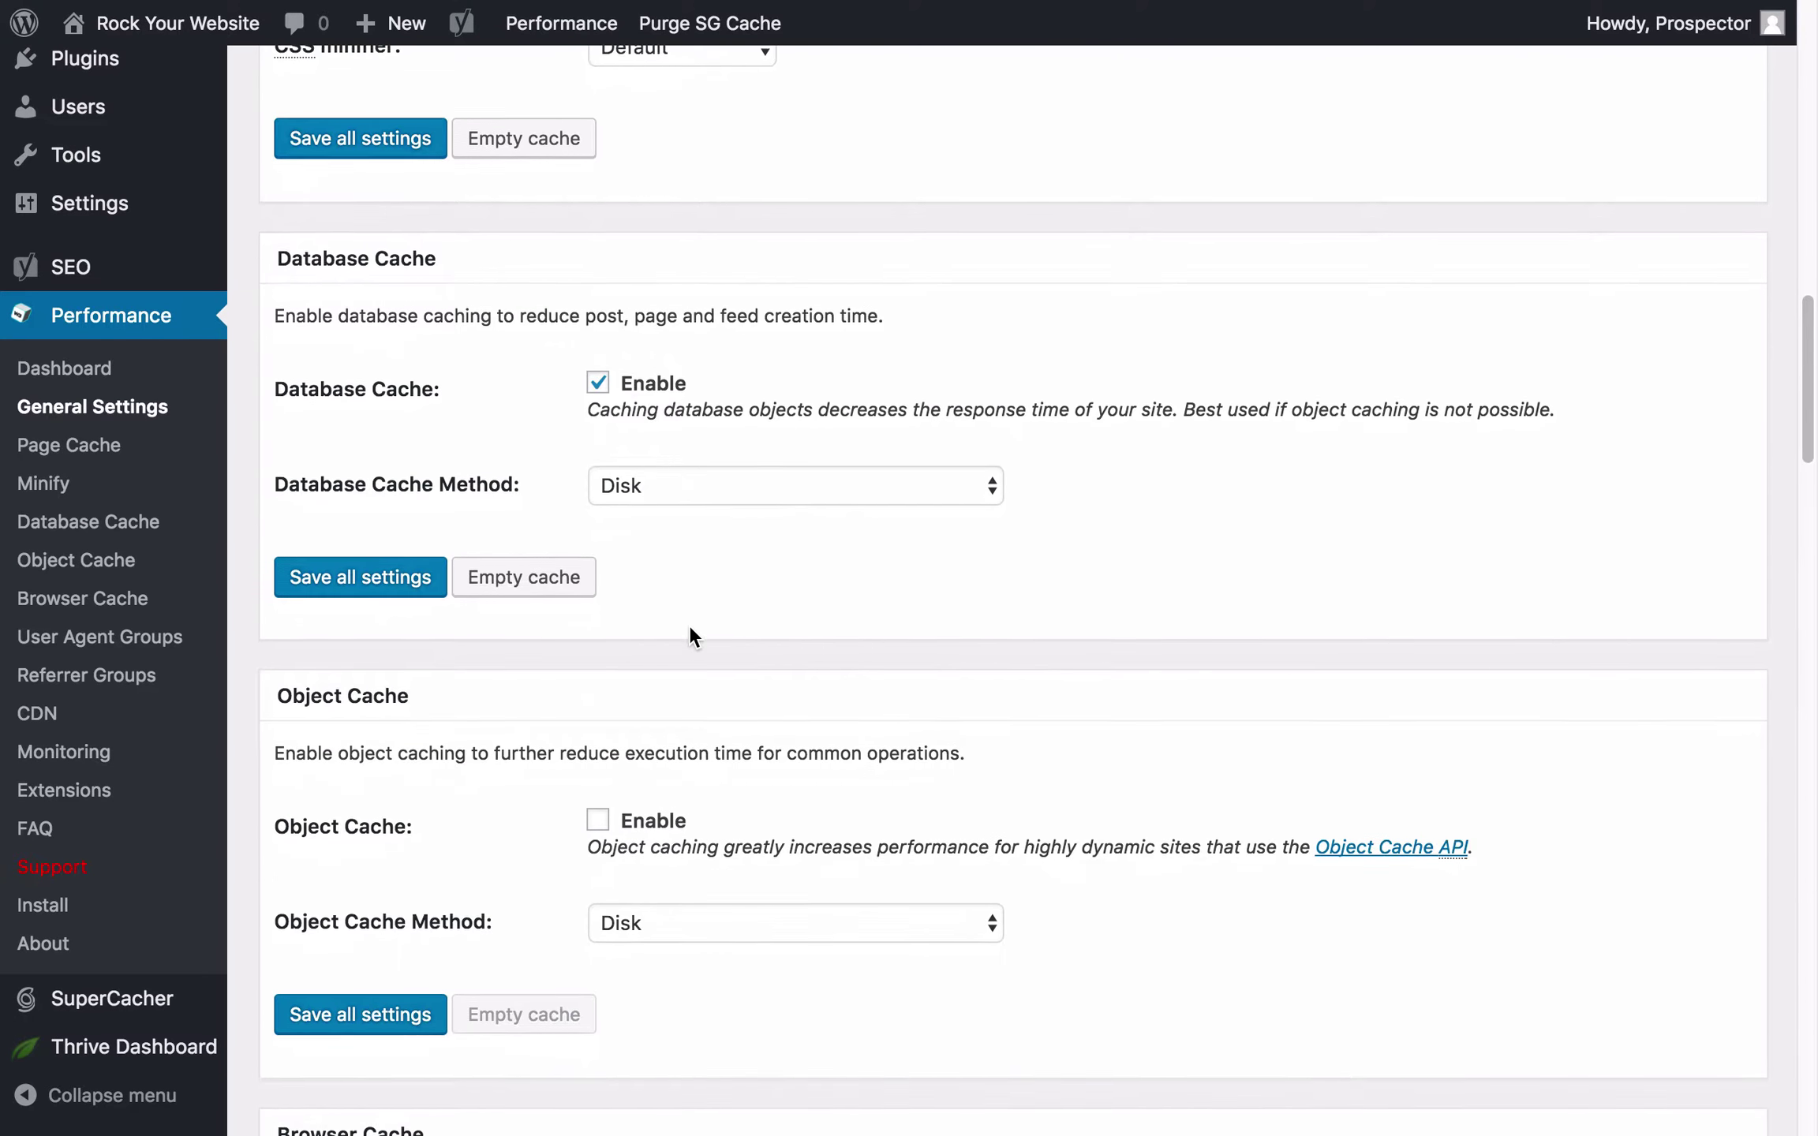
{"action": "scroll", "coordinate": [690, 628], "scroll_direction": "down", "scroll_amount": 1}
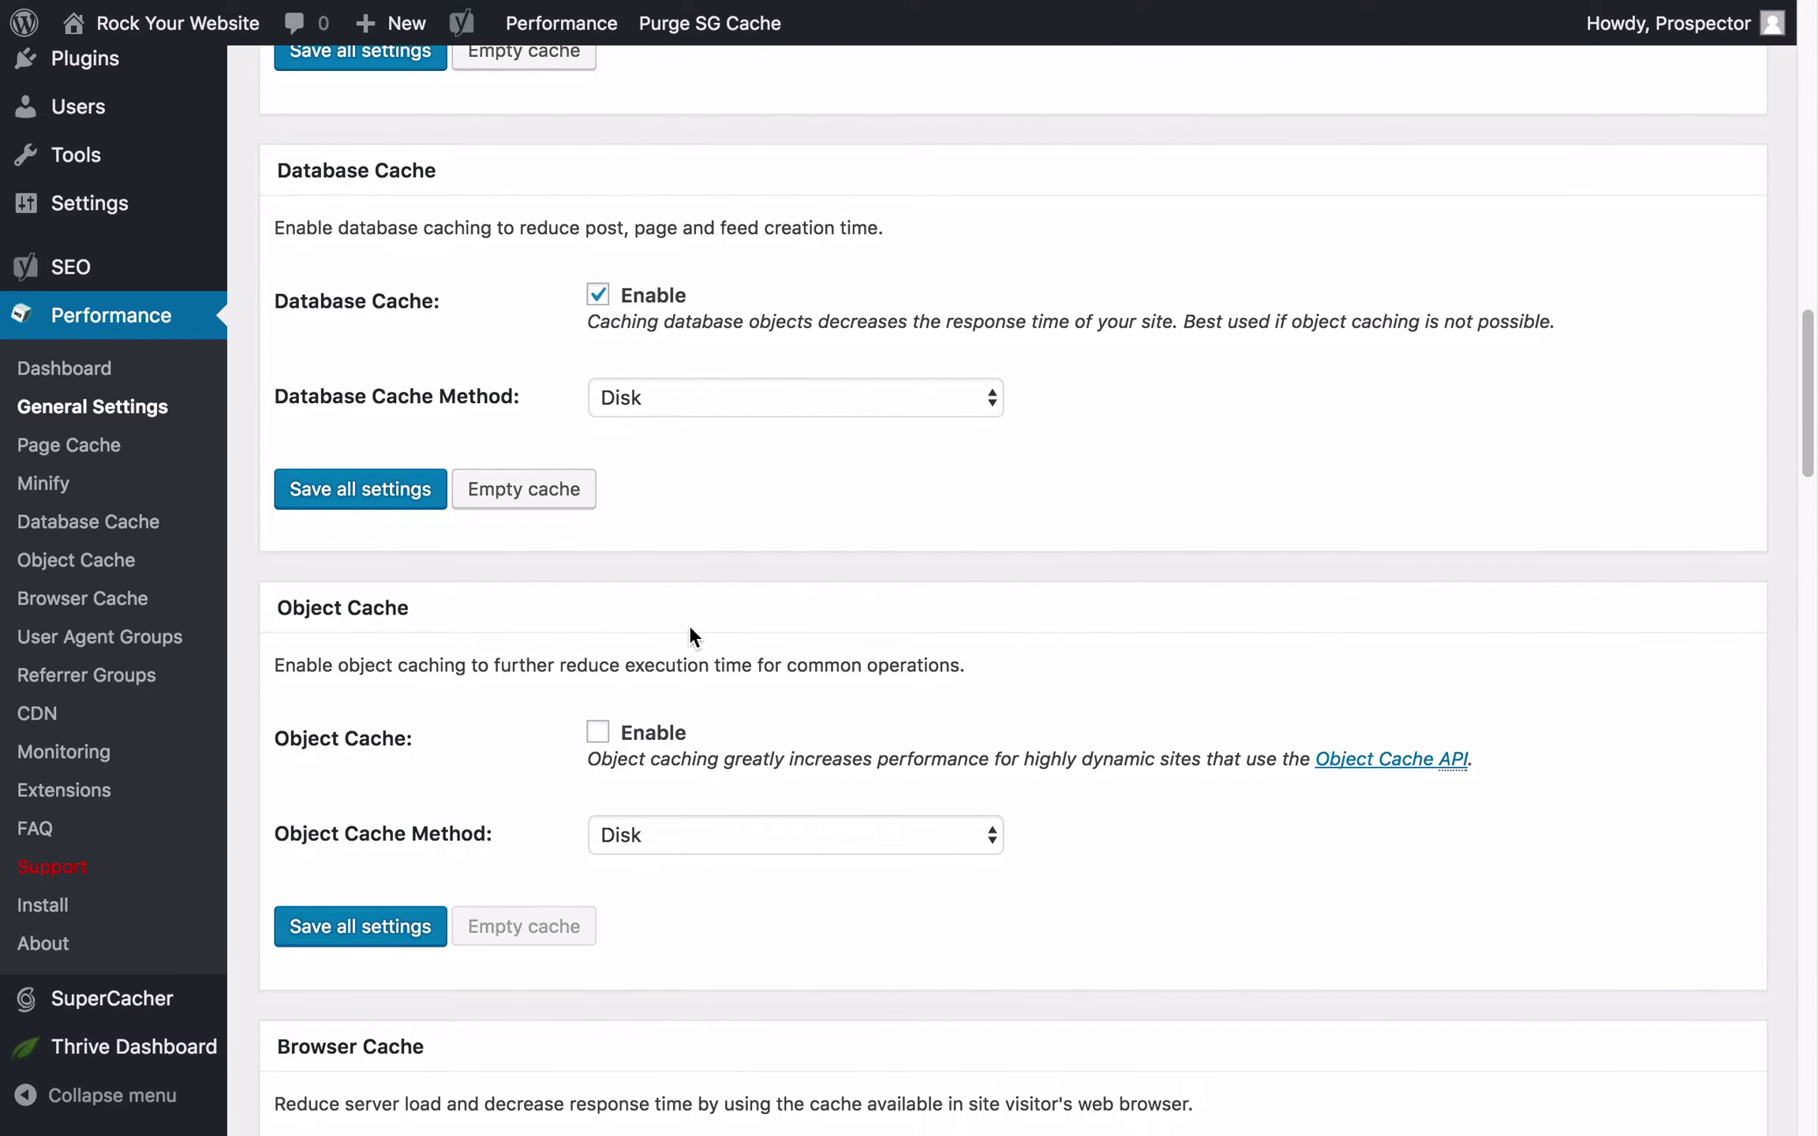
{"action": "scroll", "coordinate": [689, 625], "scroll_direction": "down", "scroll_amount": 1}
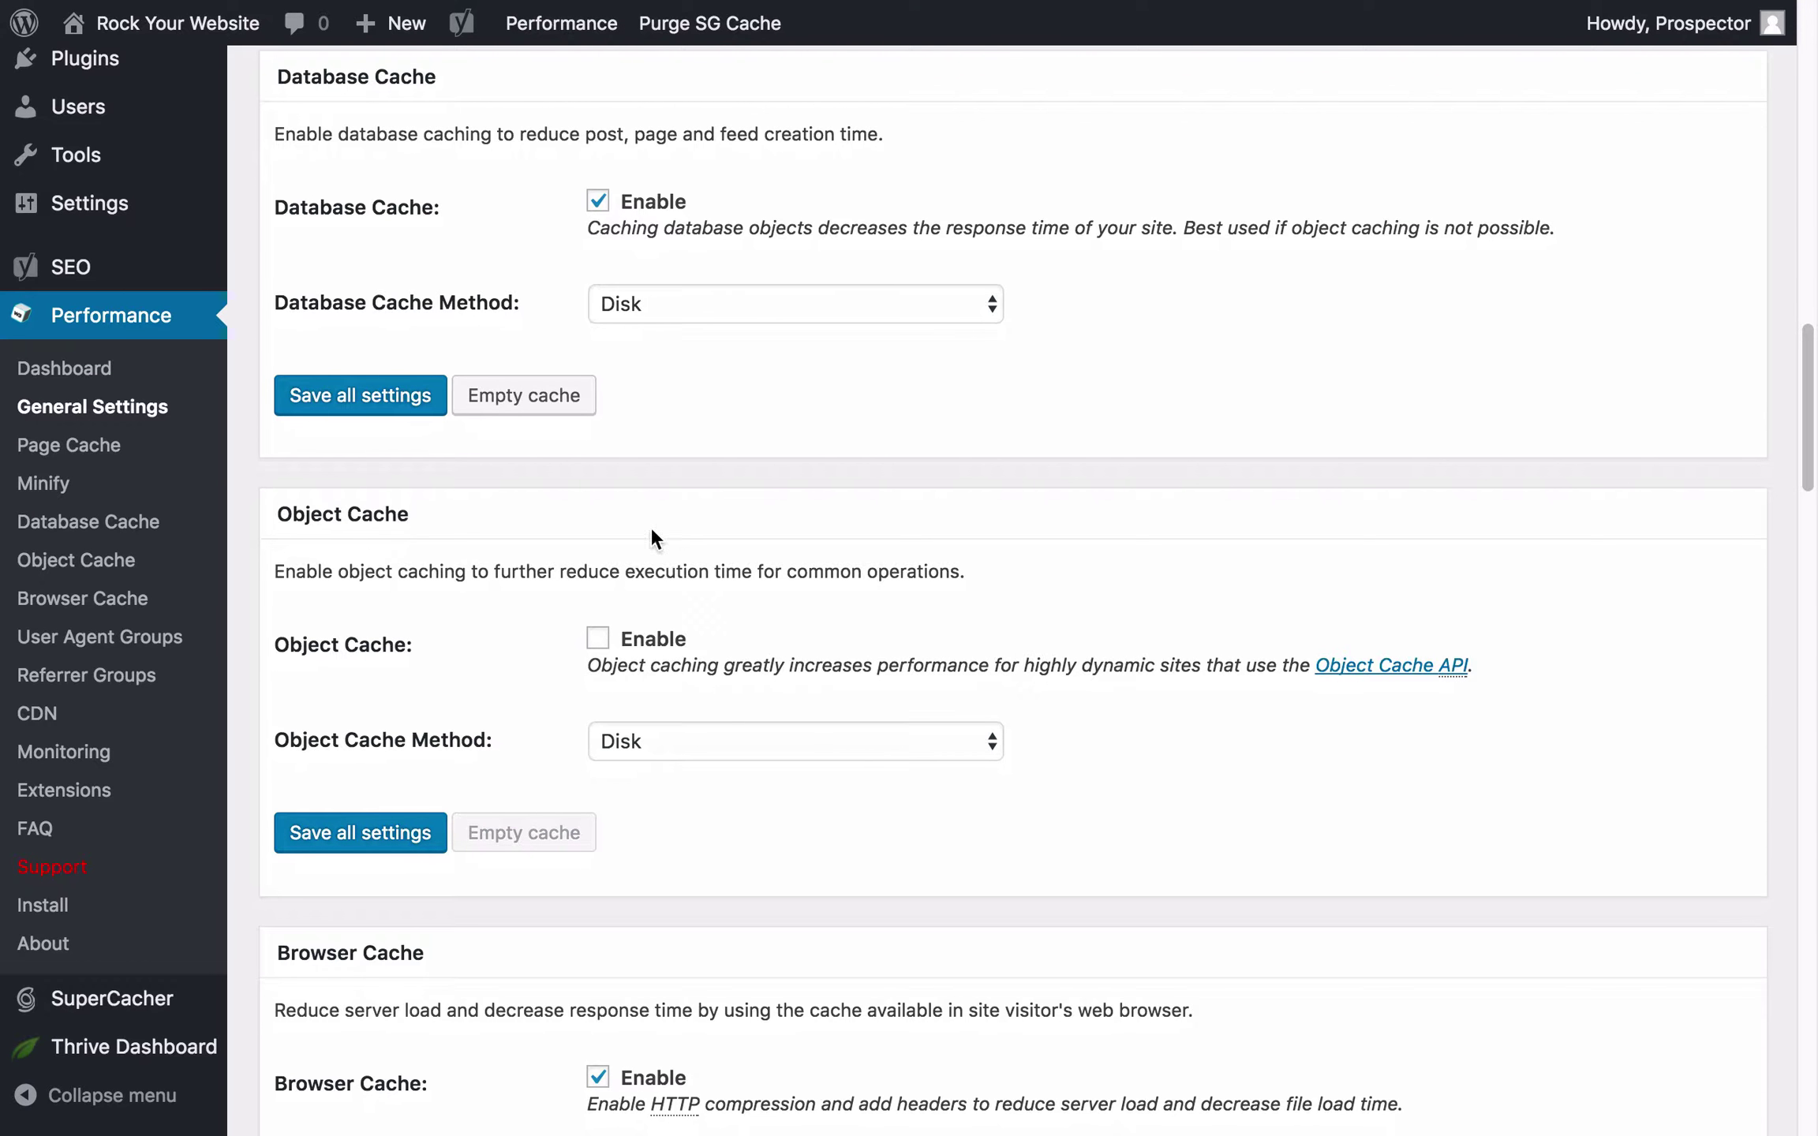
{"action": "scroll", "coordinate": [696, 705], "scroll_direction": "down", "scroll_amount": 7}
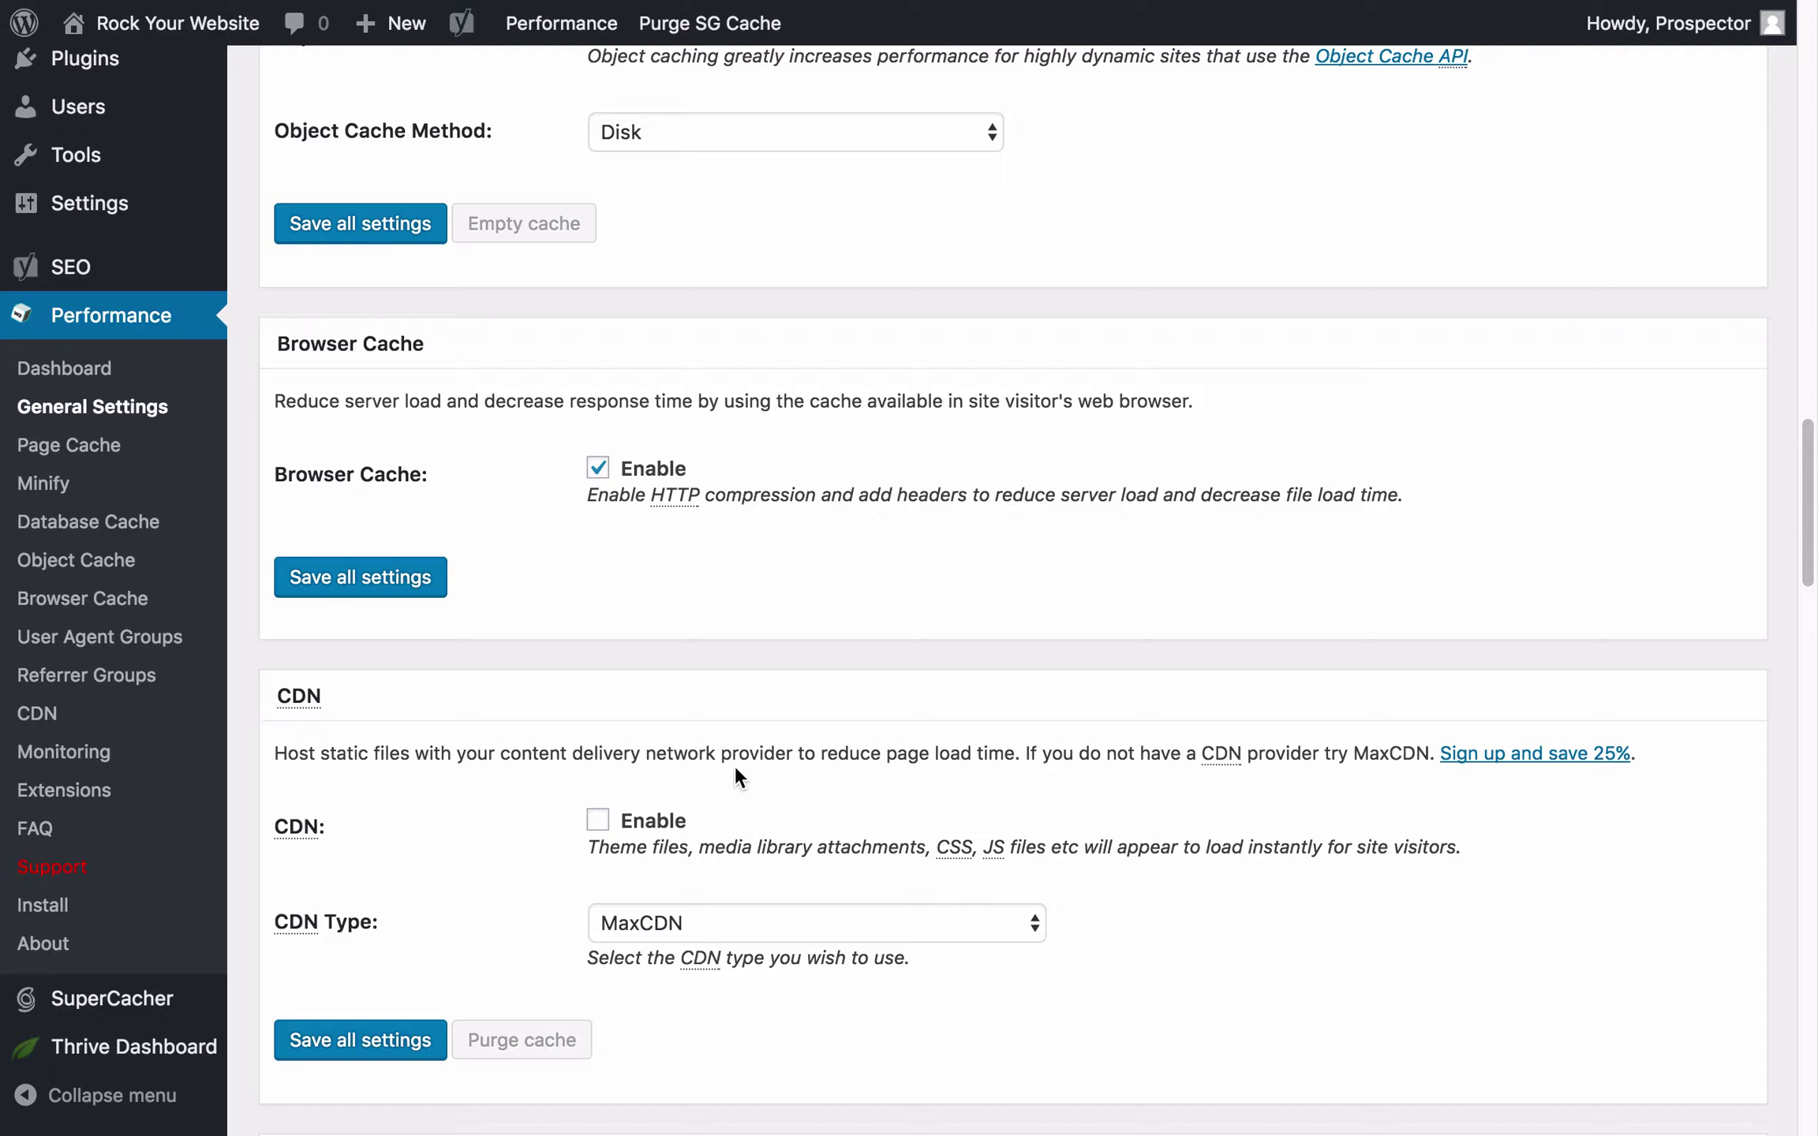
Step: Examine the CDN section and its list of available CDN types, leaving MaxCDN selected
{"action": "scroll", "coordinate": [735, 766], "scroll_direction": "down", "scroll_amount": 5}
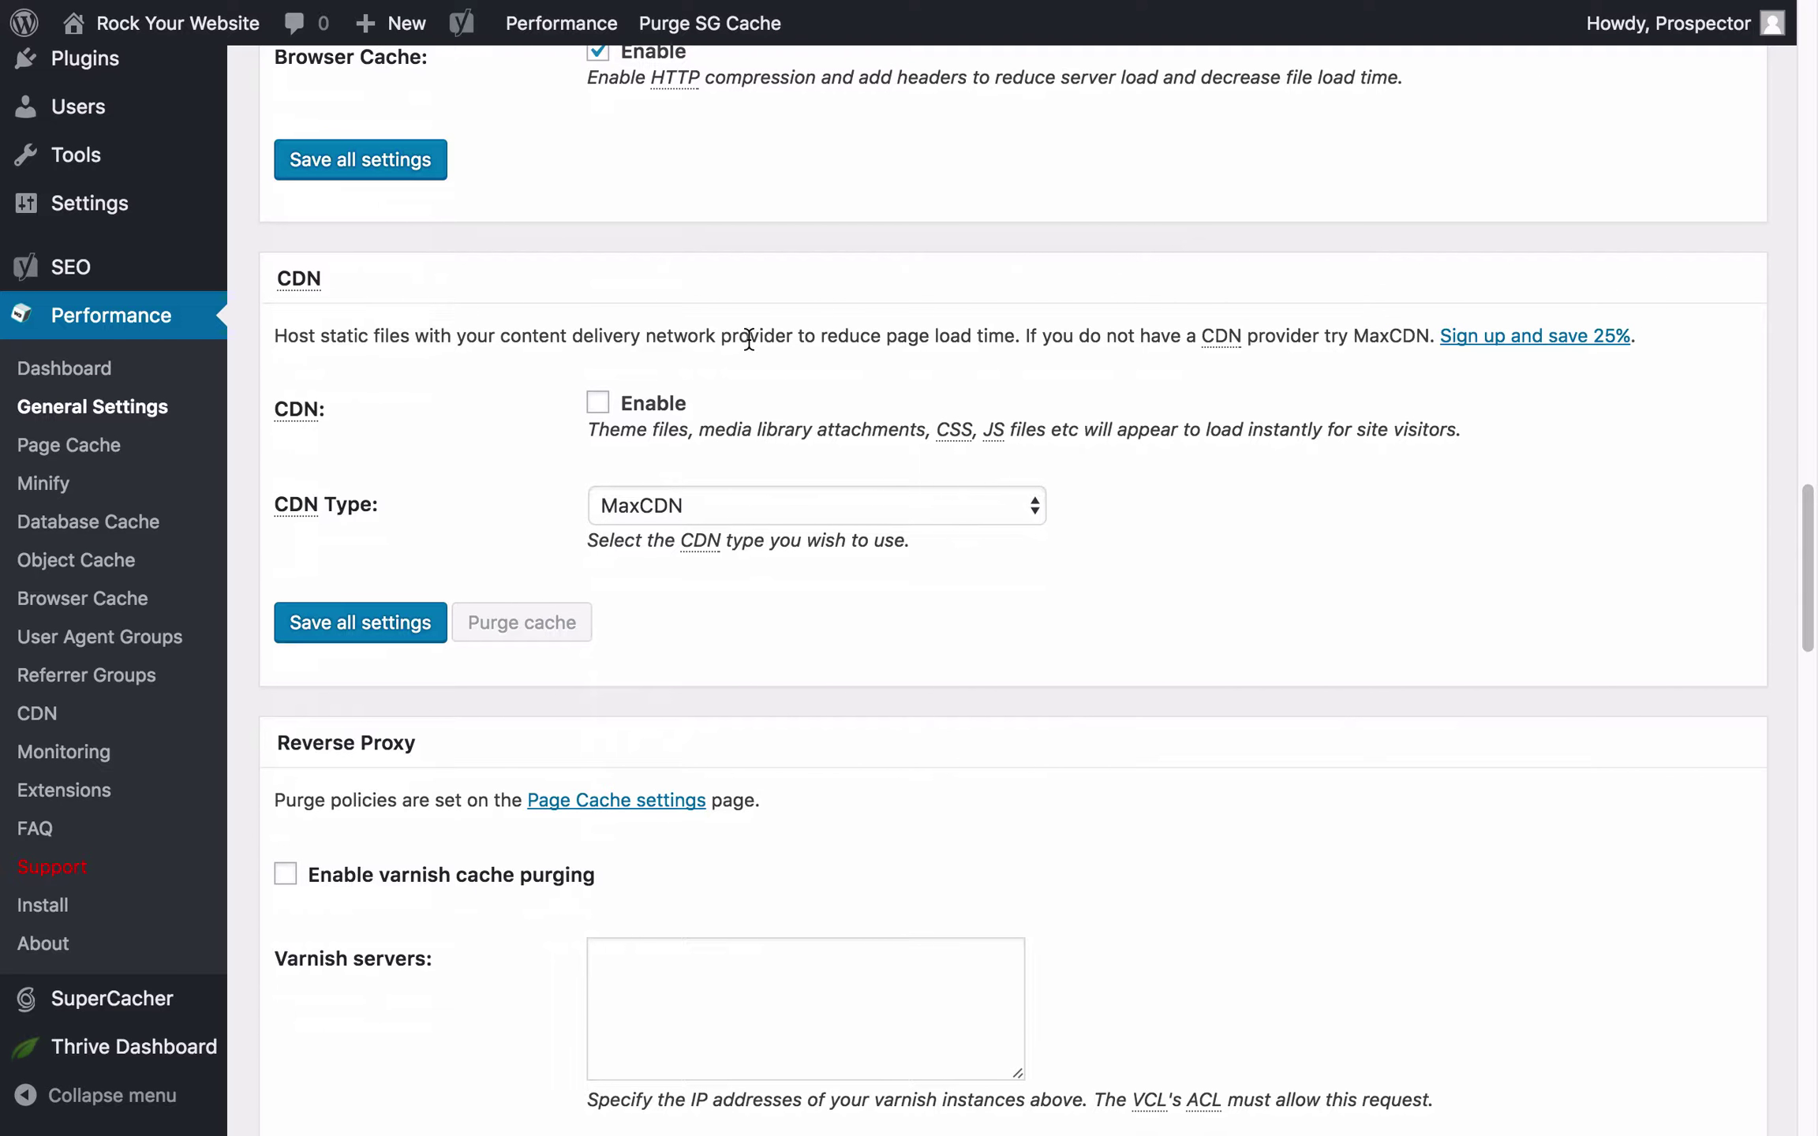
{"action": "left_click", "coordinate": [894, 495]}
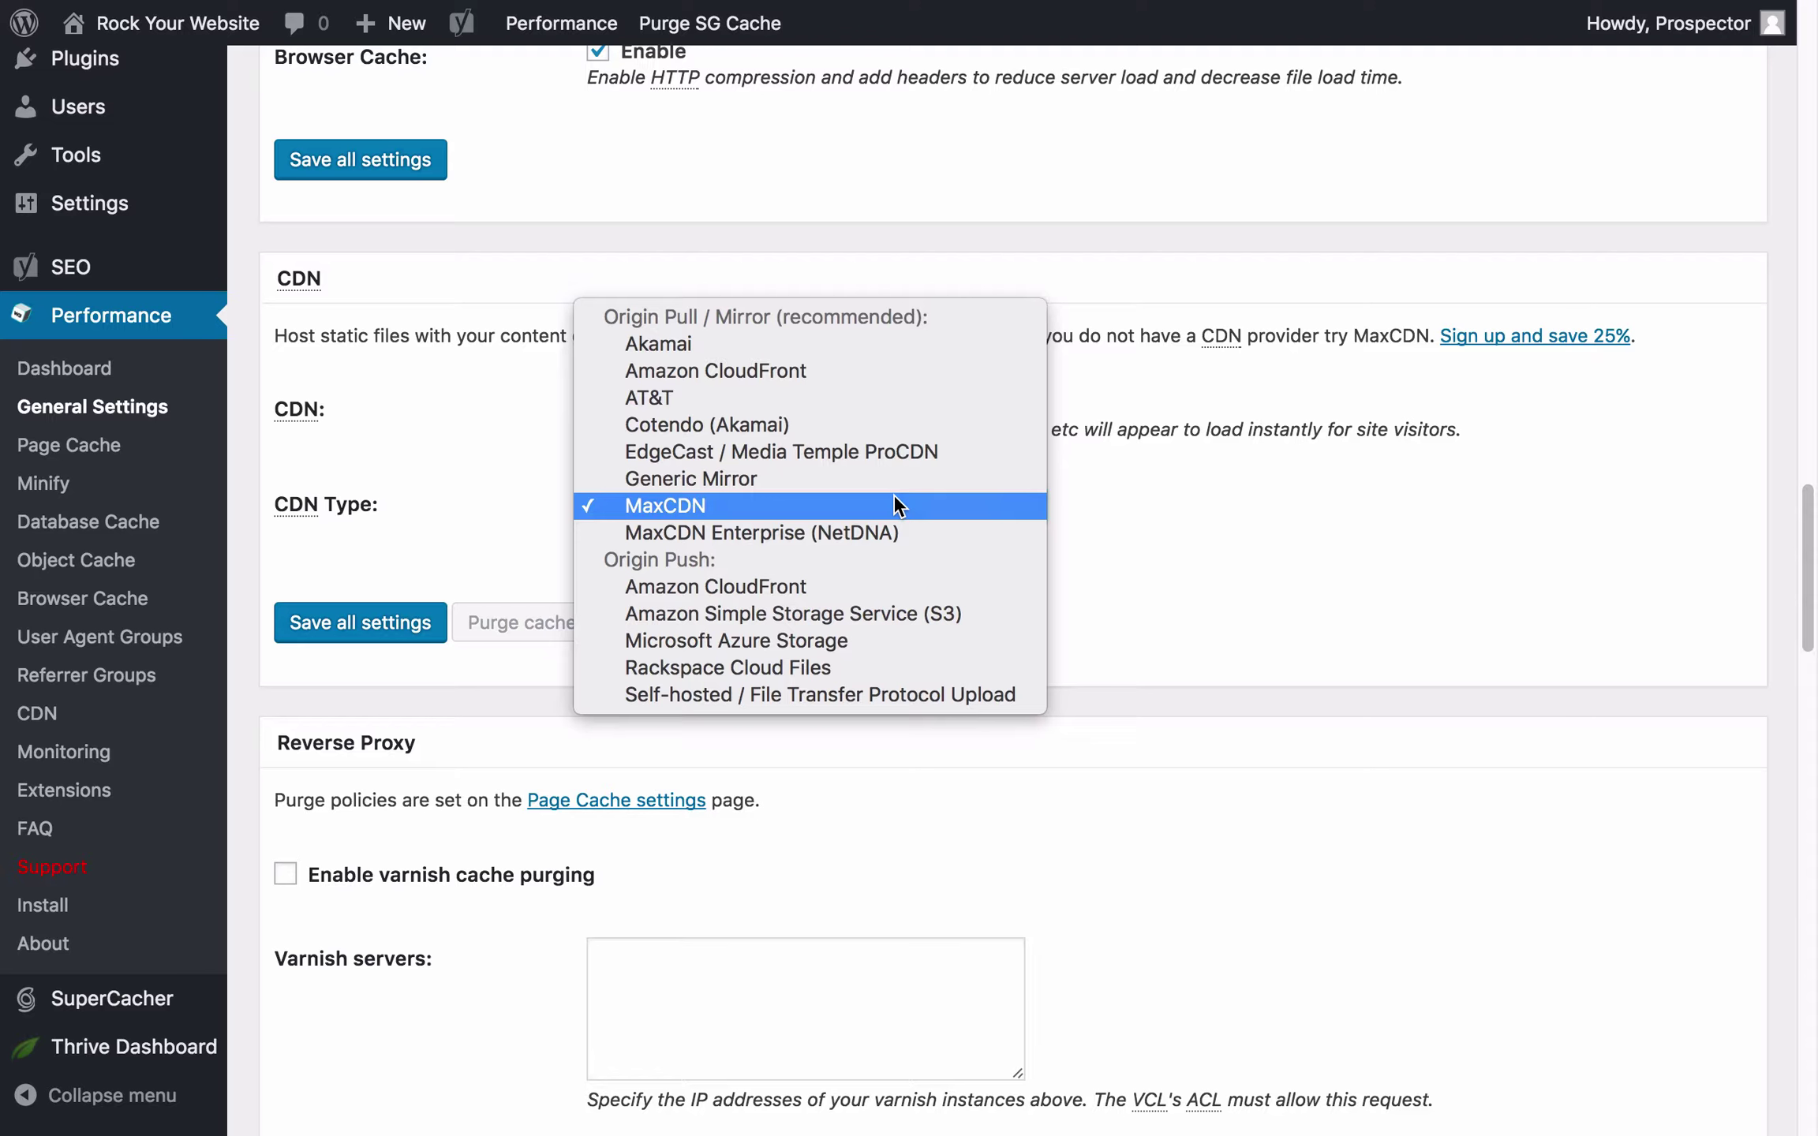
{"action": "left_click", "coordinate": [1172, 584]}
Step: Review the remaining General Settings, including Reverse Proxy, Monitoring, Licensing, Miscellaneous, Debug and Import / Export Settings
{"action": "scroll", "coordinate": [812, 801], "scroll_direction": "down", "scroll_amount": 5}
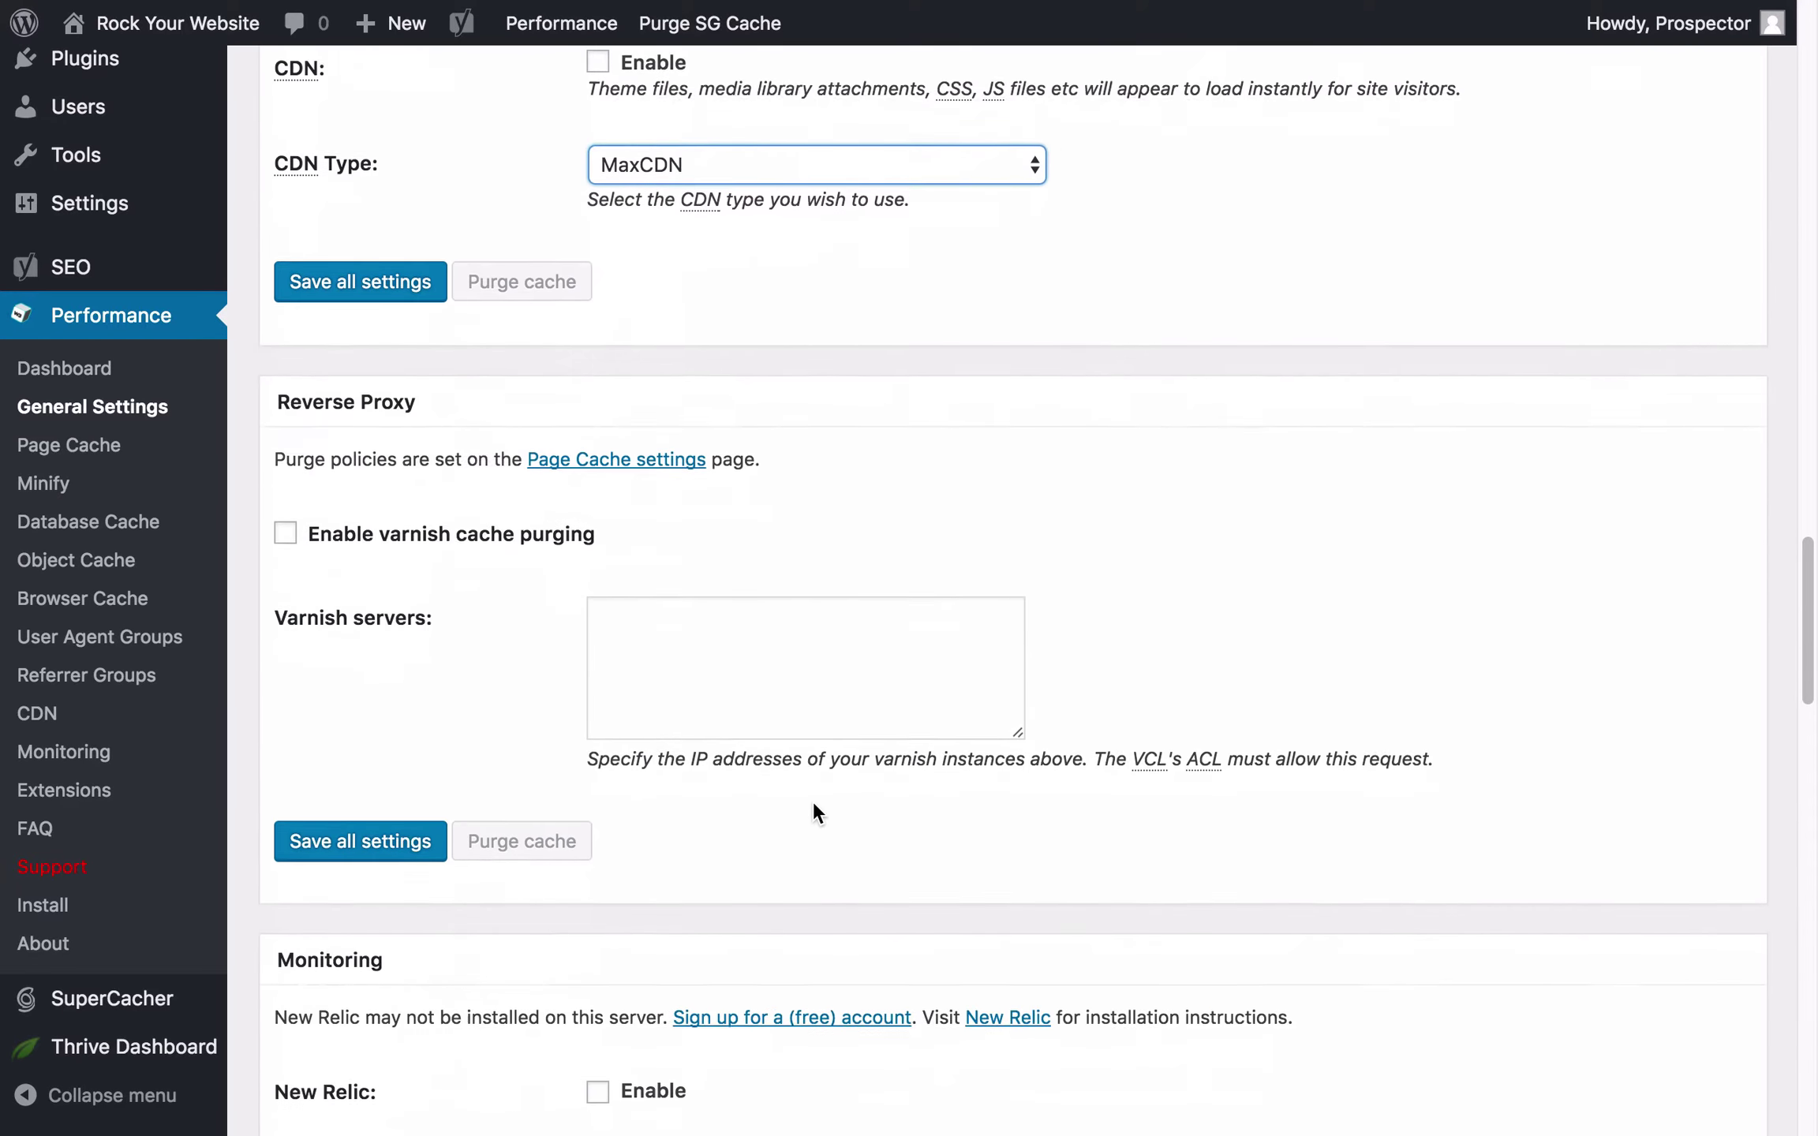
{"action": "scroll", "coordinate": [813, 803], "scroll_direction": "down", "scroll_amount": 5}
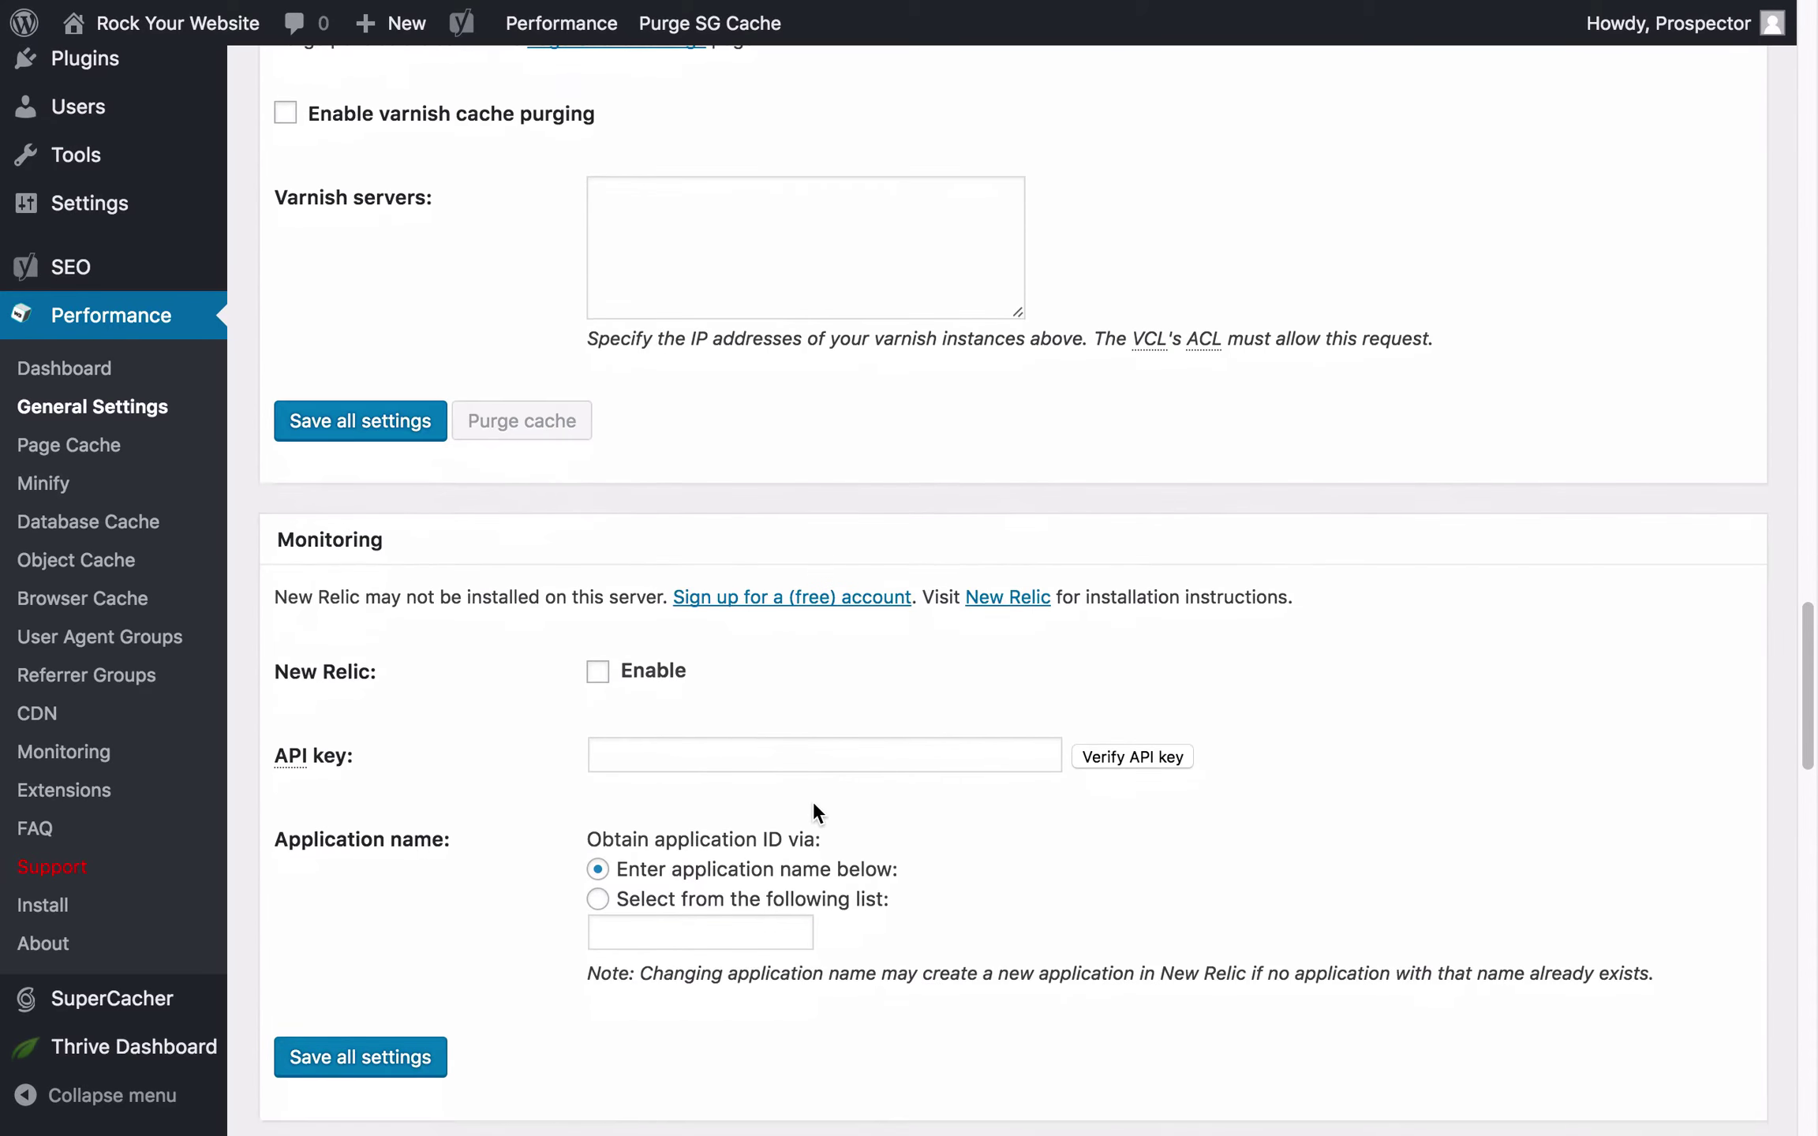
{"action": "scroll", "coordinate": [813, 801], "scroll_direction": "down", "scroll_amount": 8}
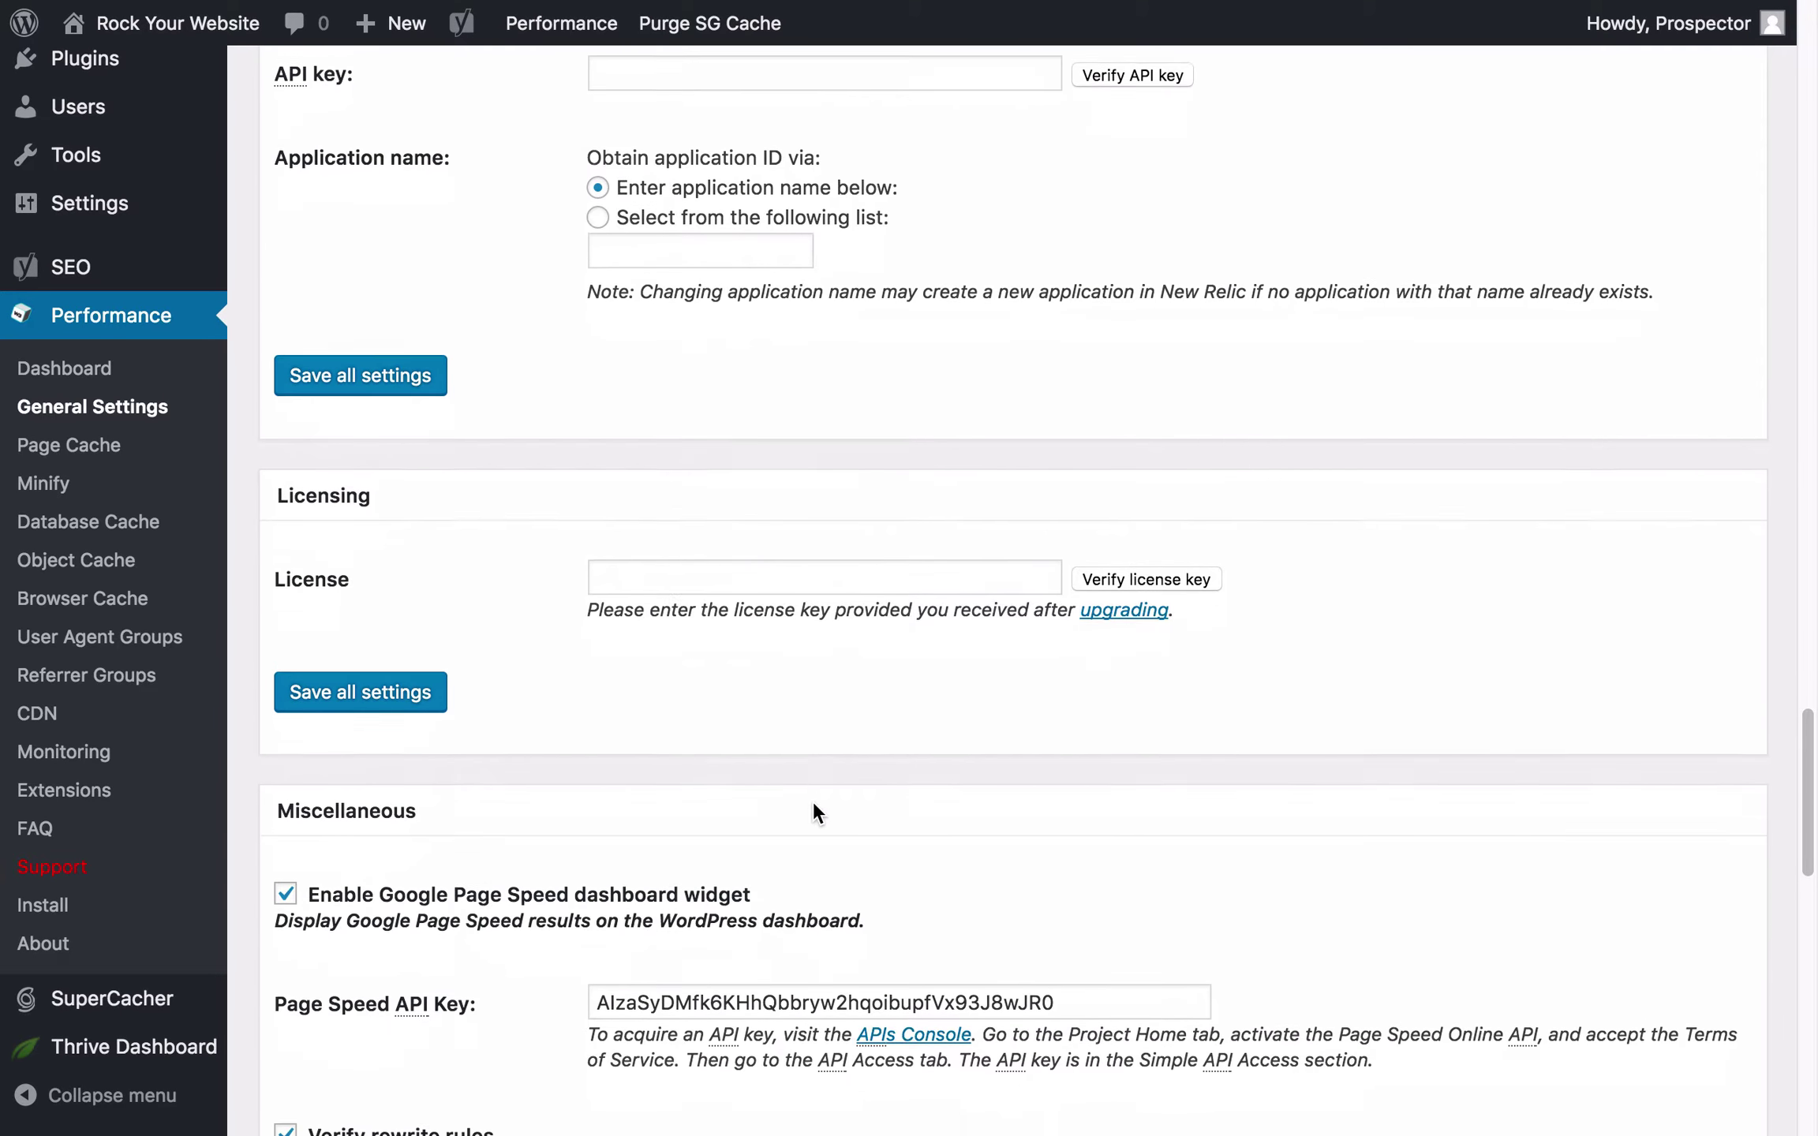
{"action": "scroll", "coordinate": [813, 801], "scroll_direction": "down", "scroll_amount": 2}
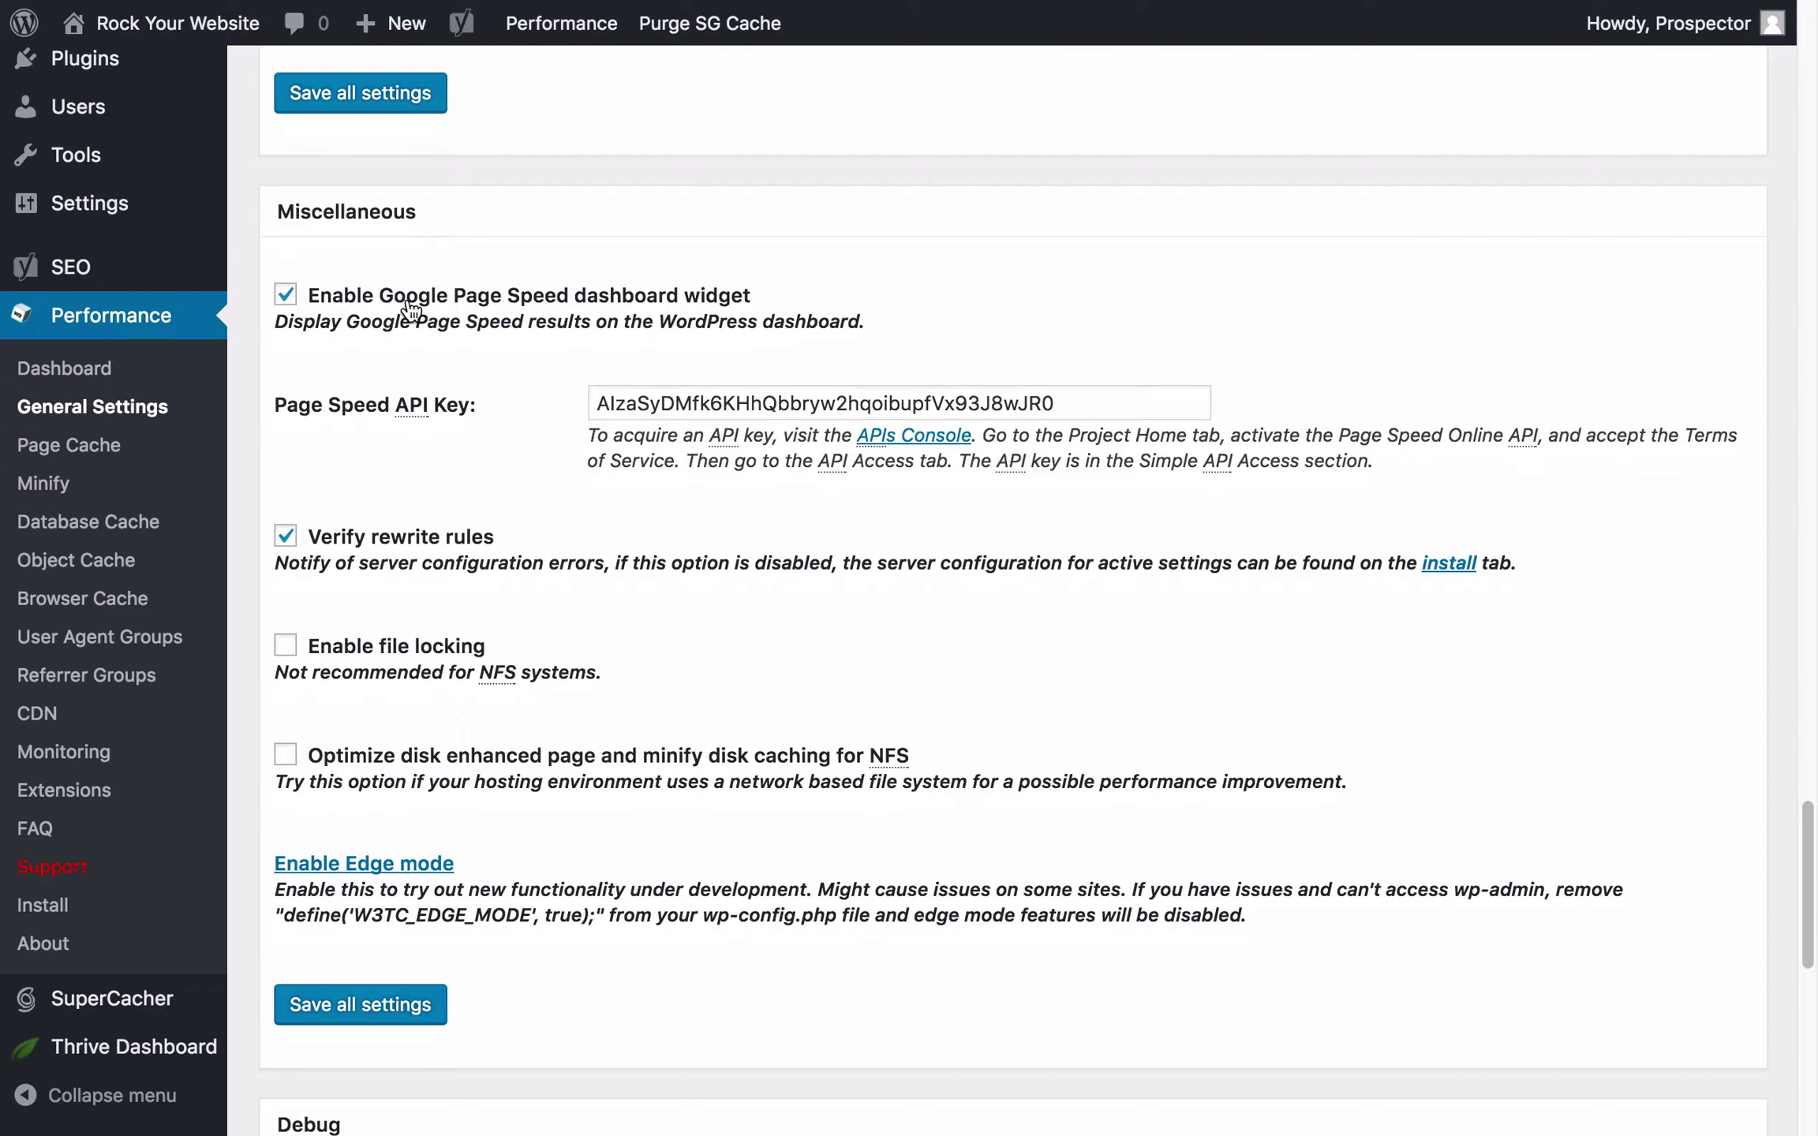
{"action": "scroll", "coordinate": [1305, 570], "scroll_direction": "down", "scroll_amount": 10}
{"action": "scroll", "coordinate": [1305, 569], "scroll_direction": "up", "scroll_amount": 20}
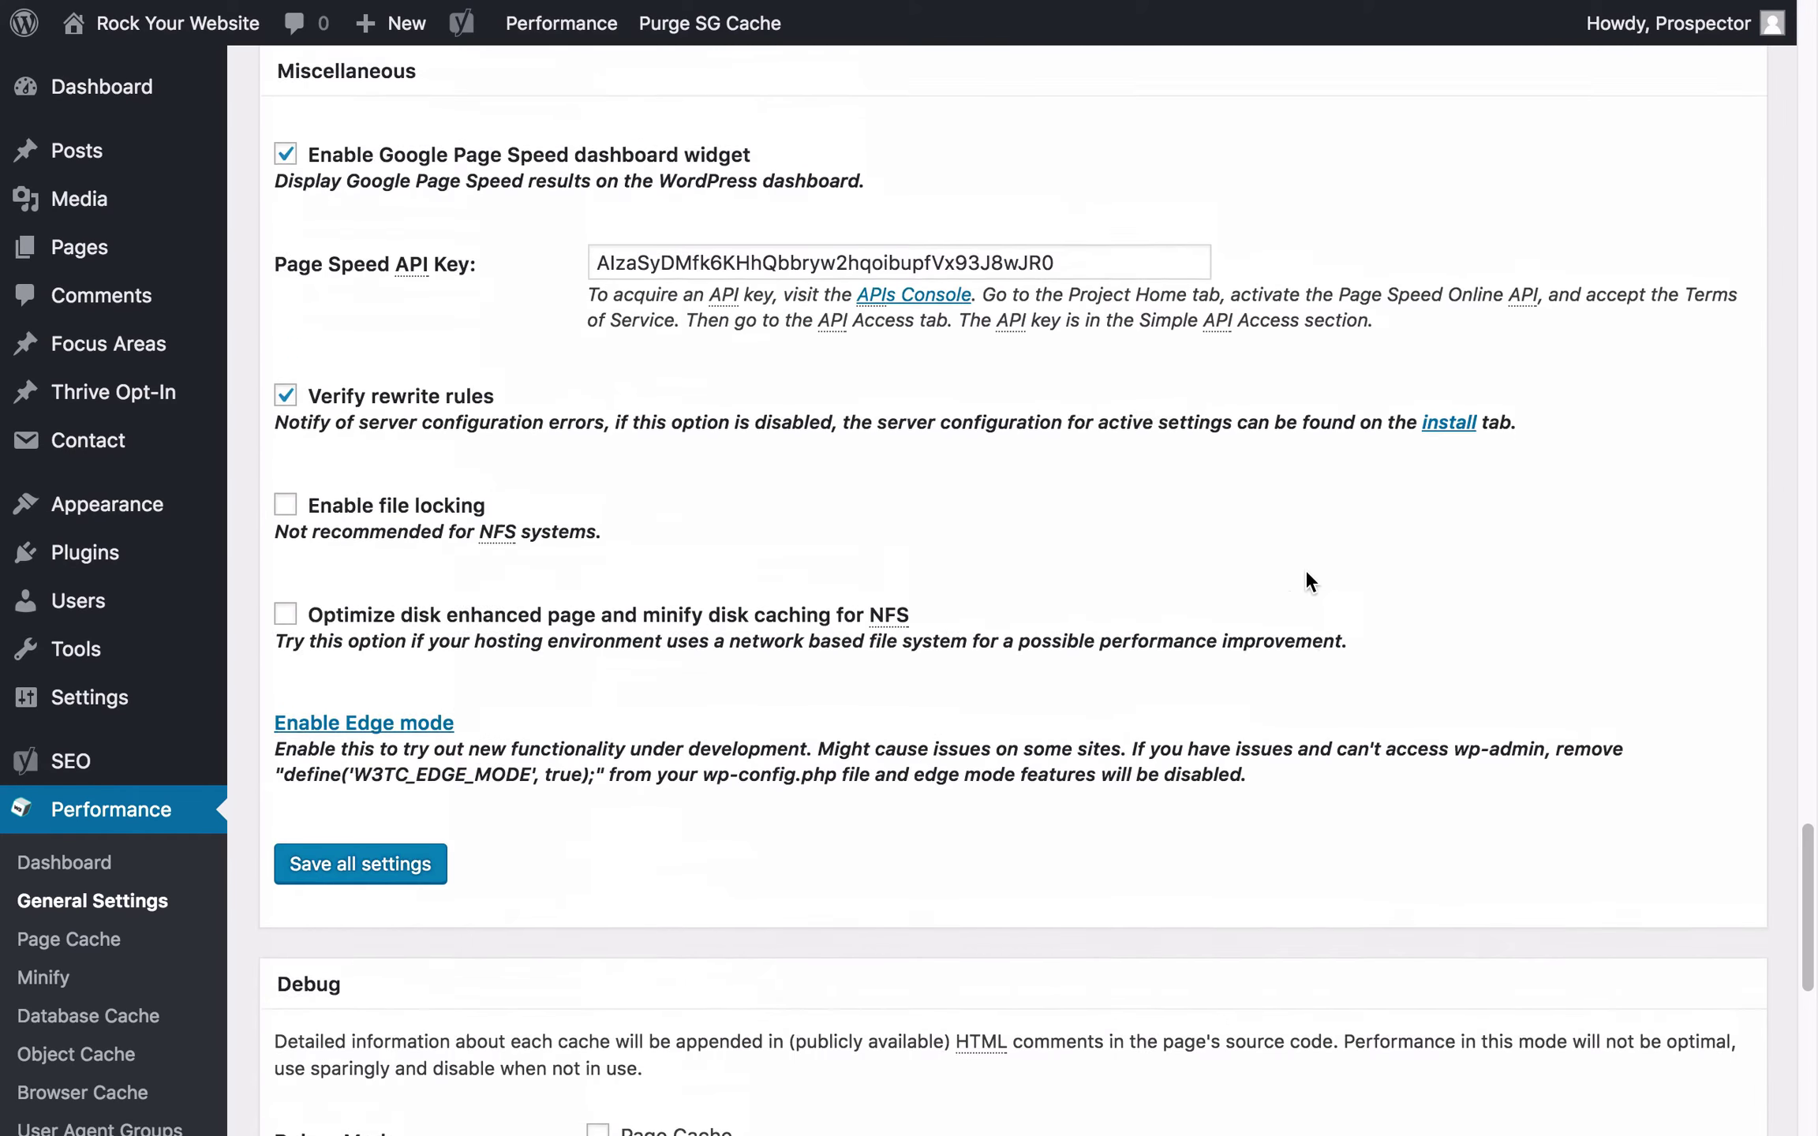
{"action": "scroll", "coordinate": [1306, 573], "scroll_direction": "up", "scroll_amount": 3}
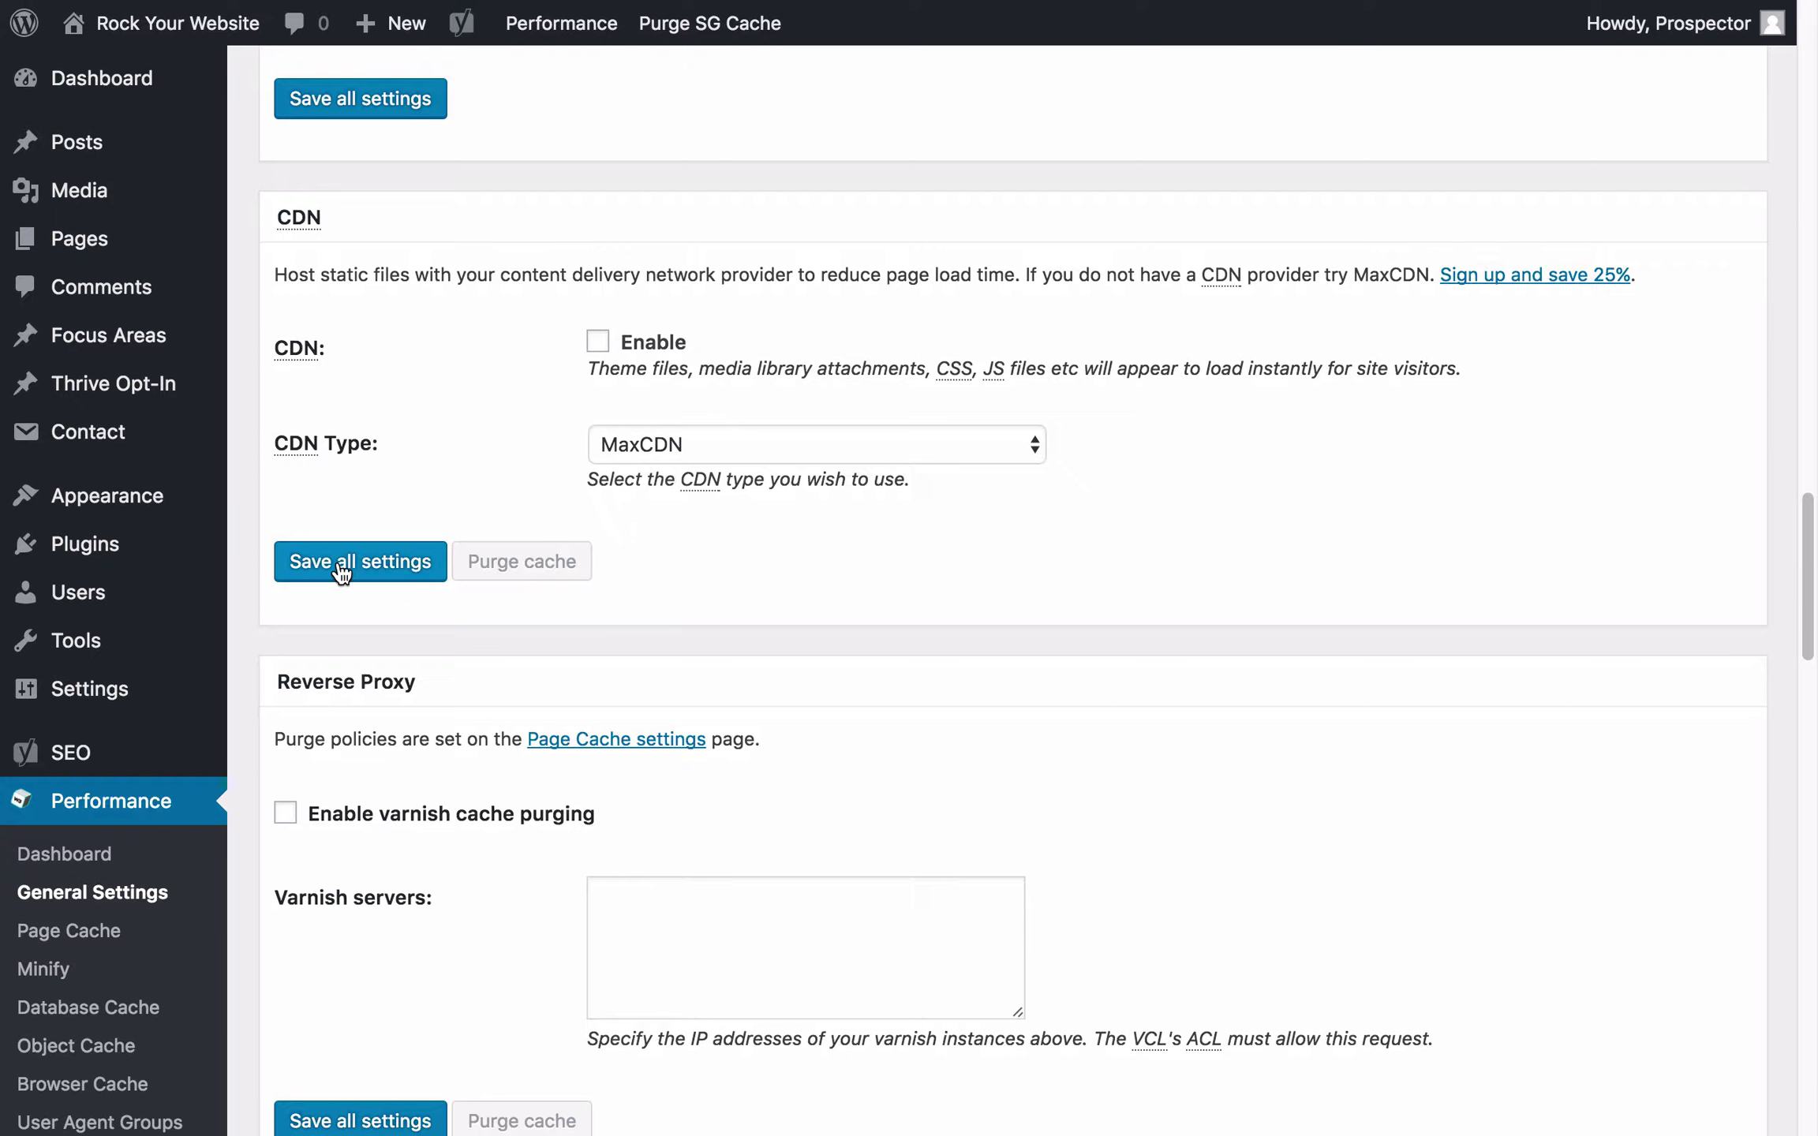
{"action": "scroll", "coordinate": [1148, 742], "scroll_direction": "down", "scroll_amount": 10}
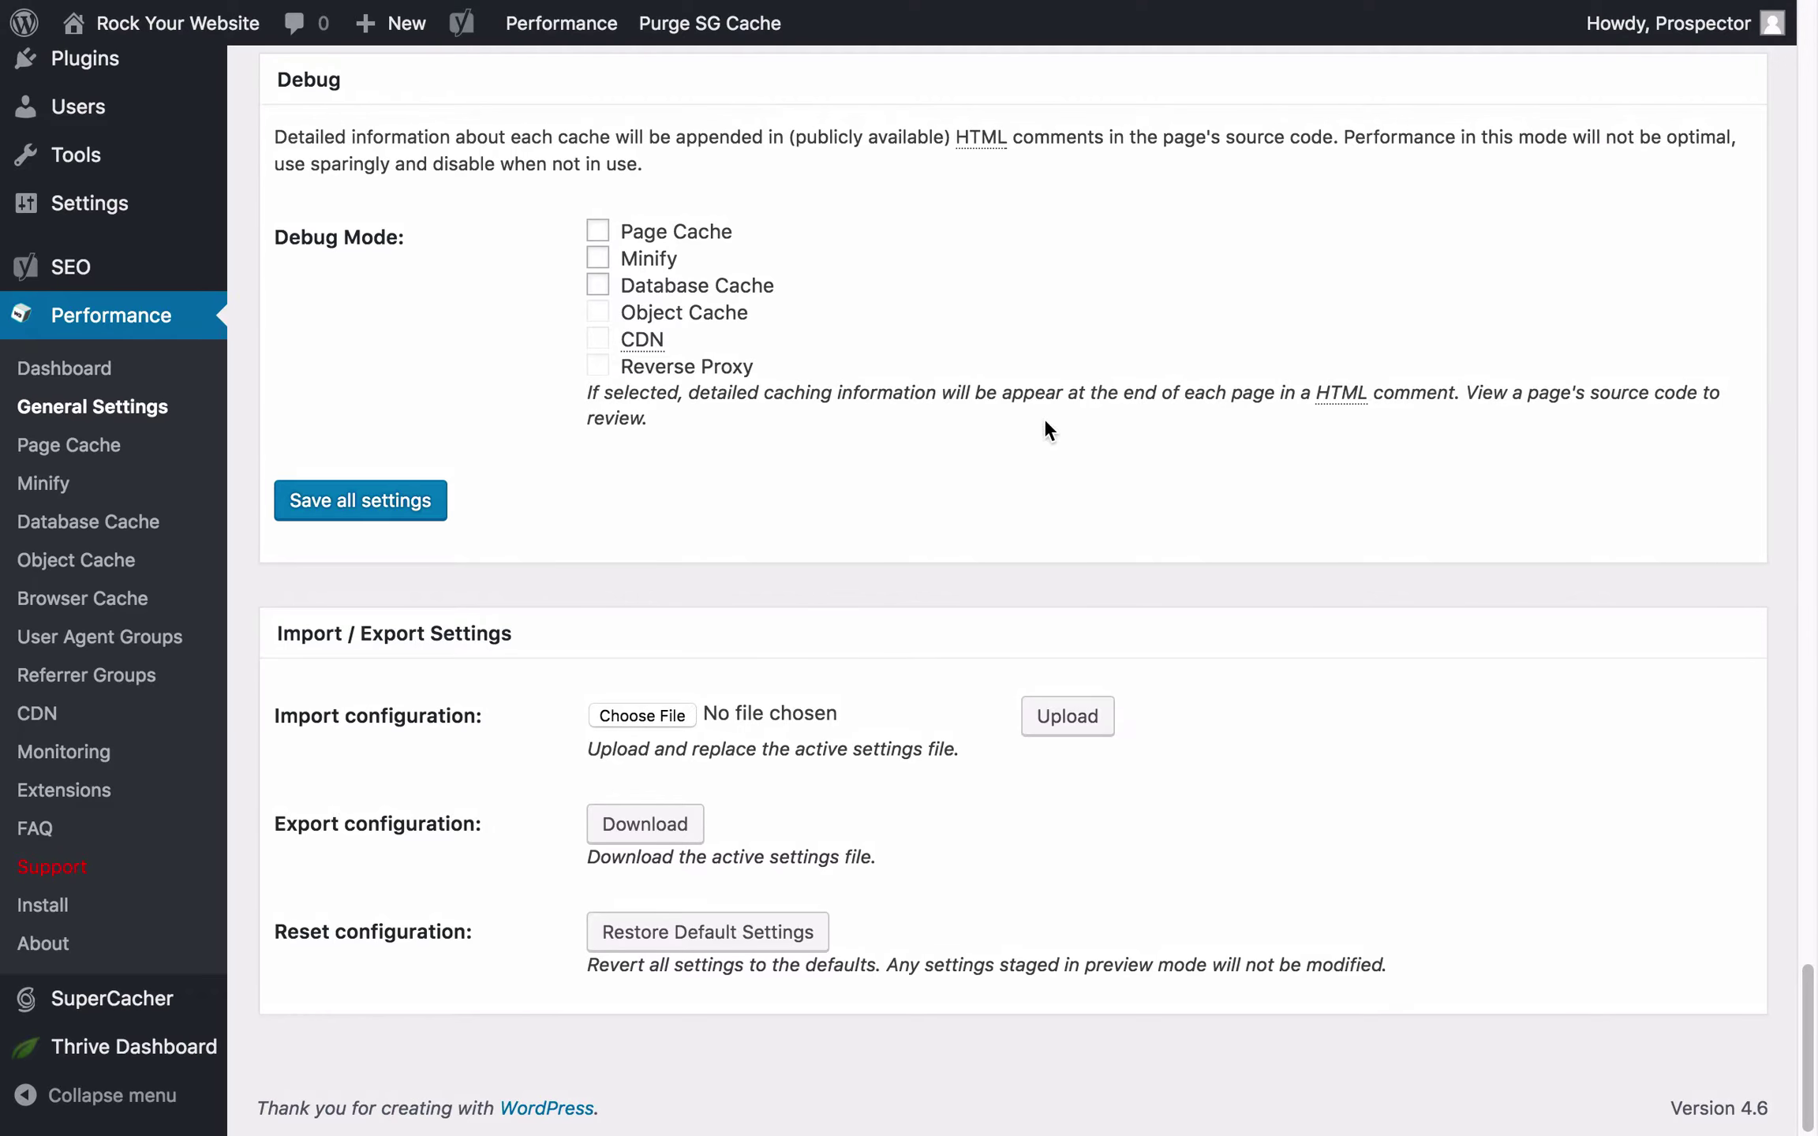
Step: Empty the W3 Total Cache page cache and purge the SG cache
{"action": "scroll", "coordinate": [1025, 379], "scroll_direction": "up", "scroll_amount": 20}
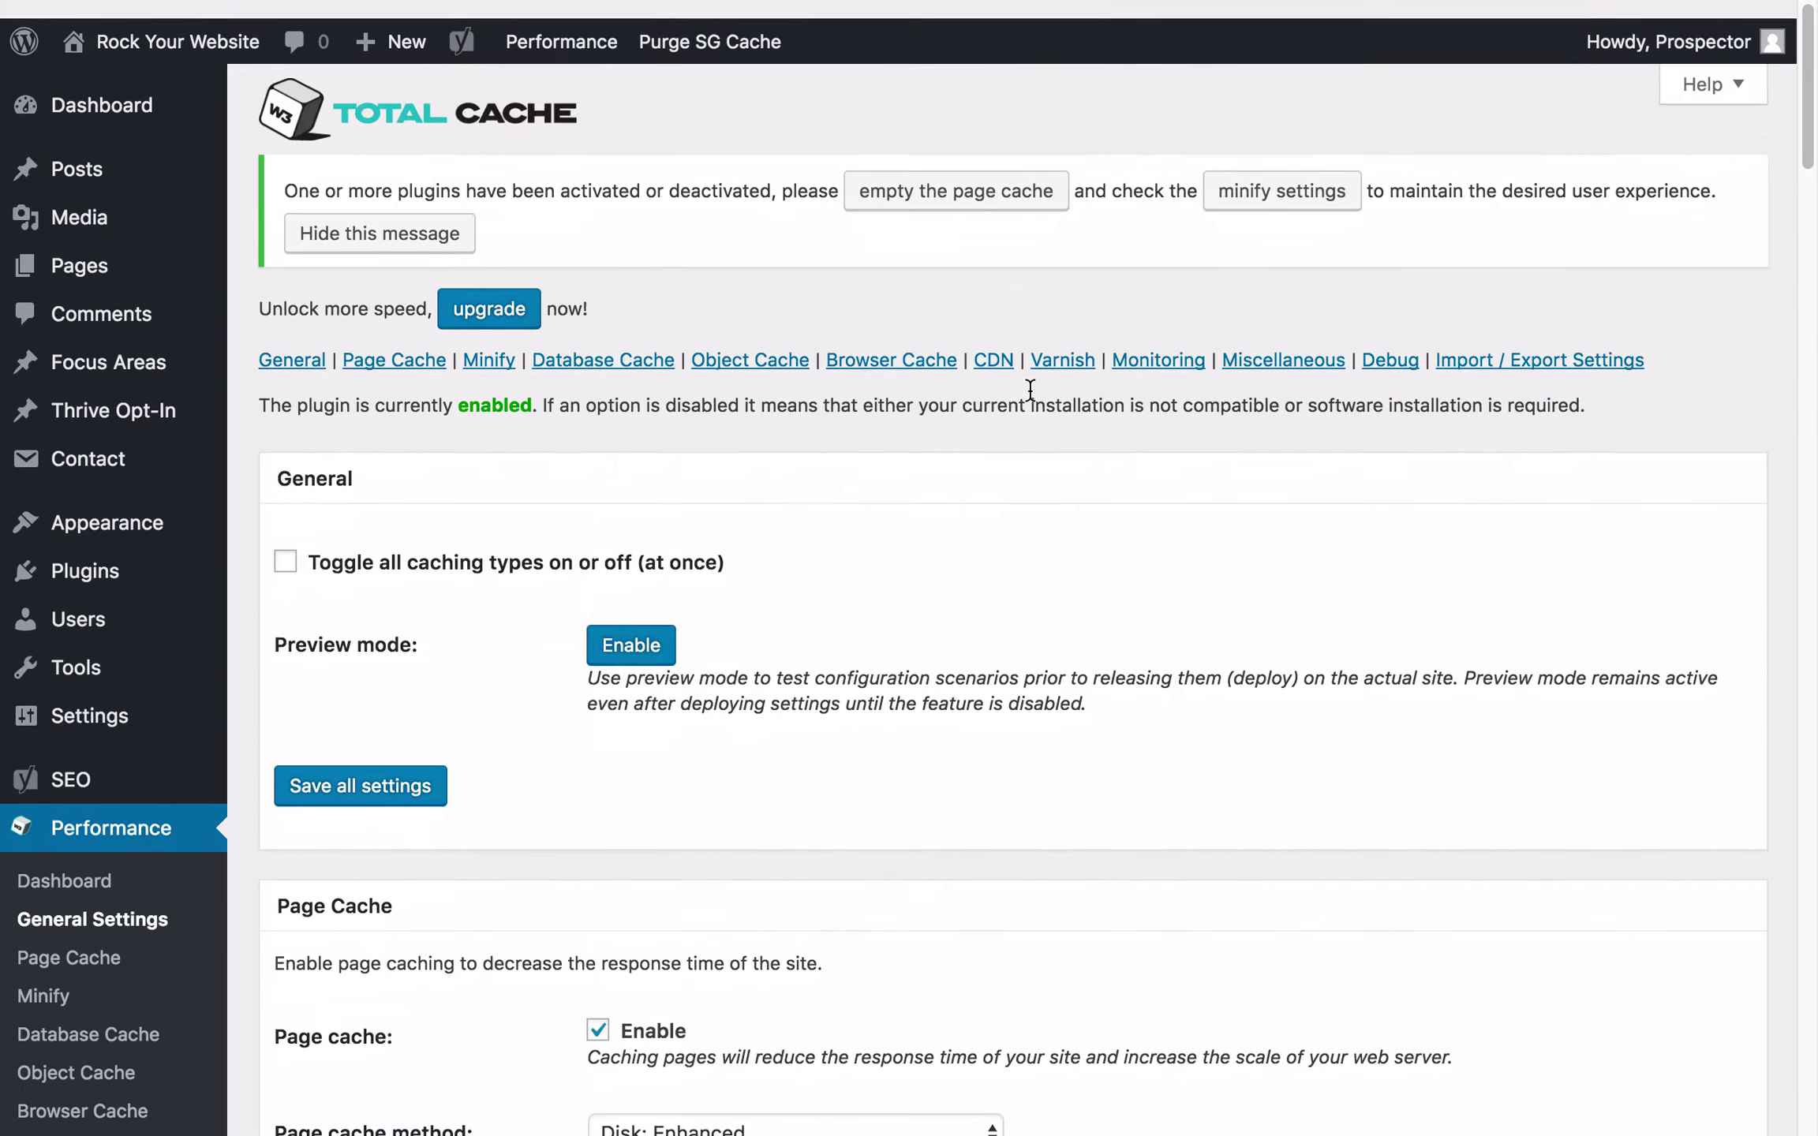
{"action": "left_click", "coordinate": [906, 181]}
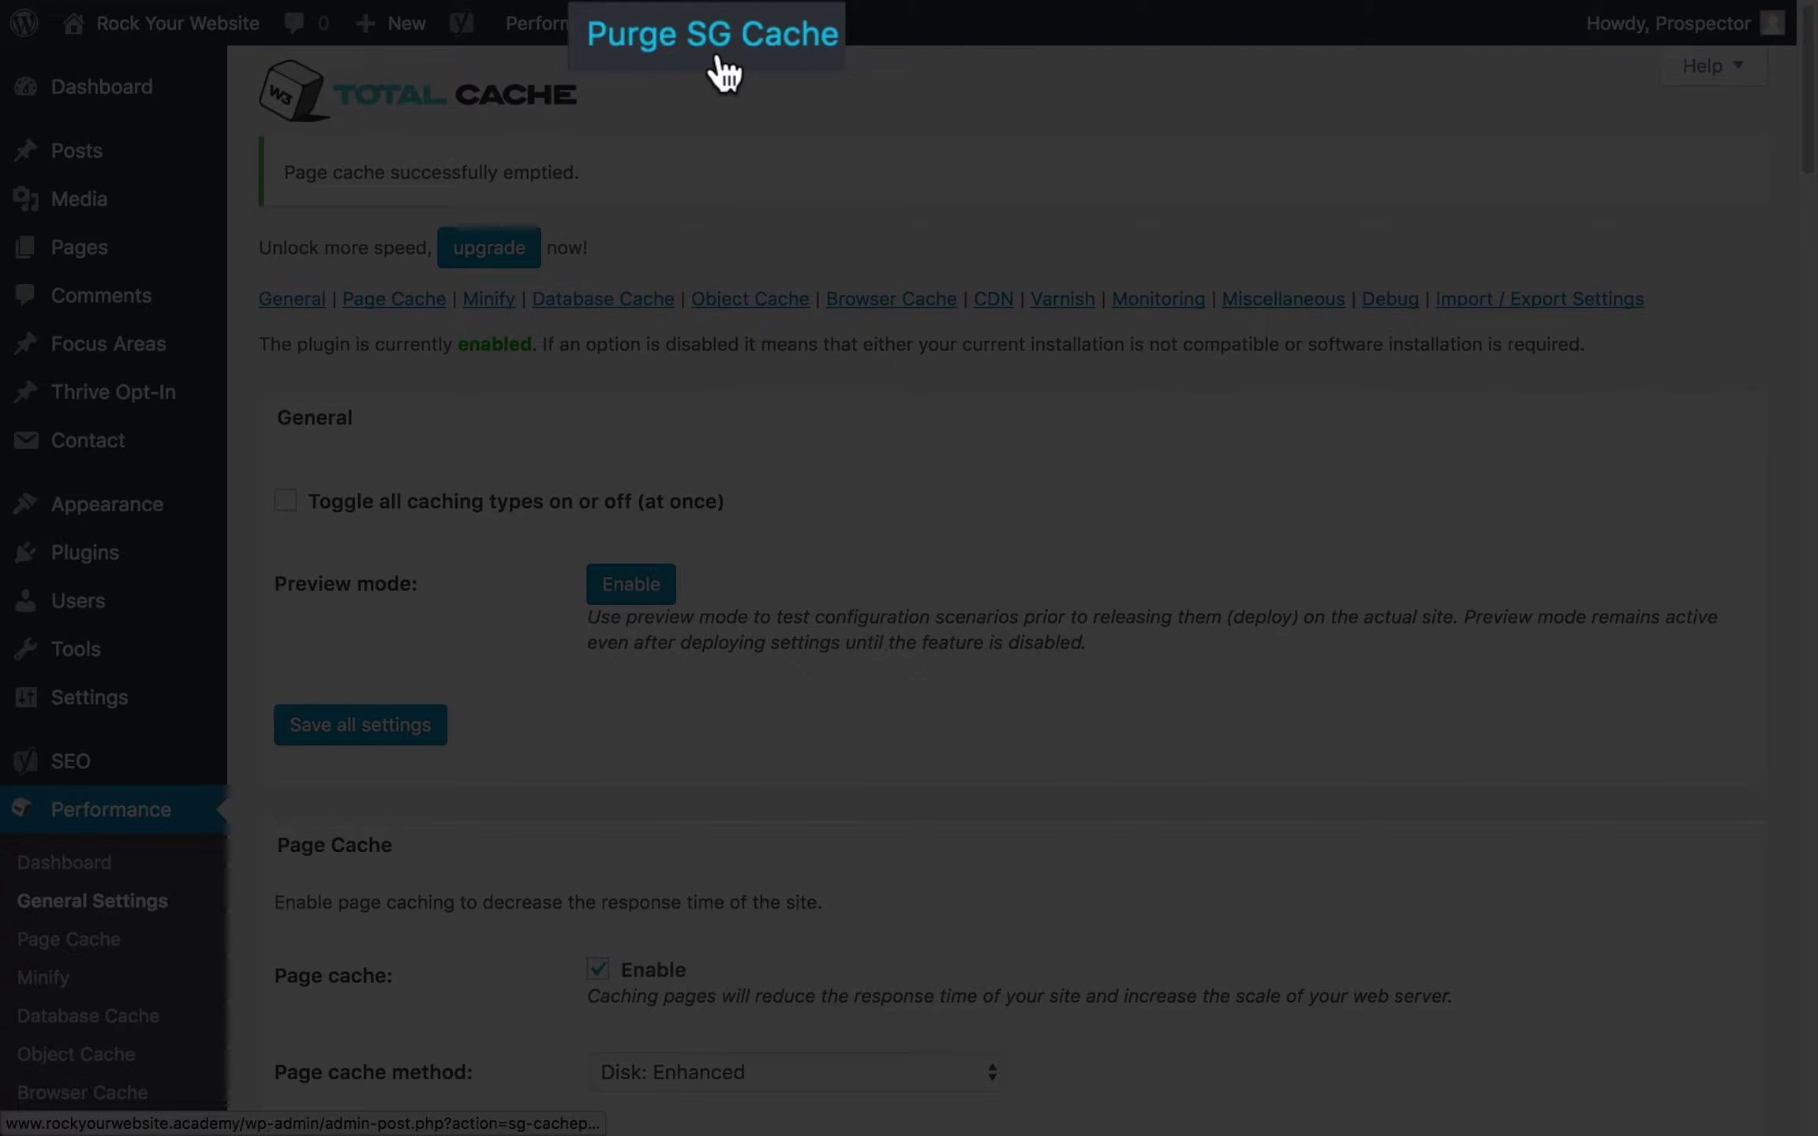
{"action": "left_click", "coordinate": [720, 58]}
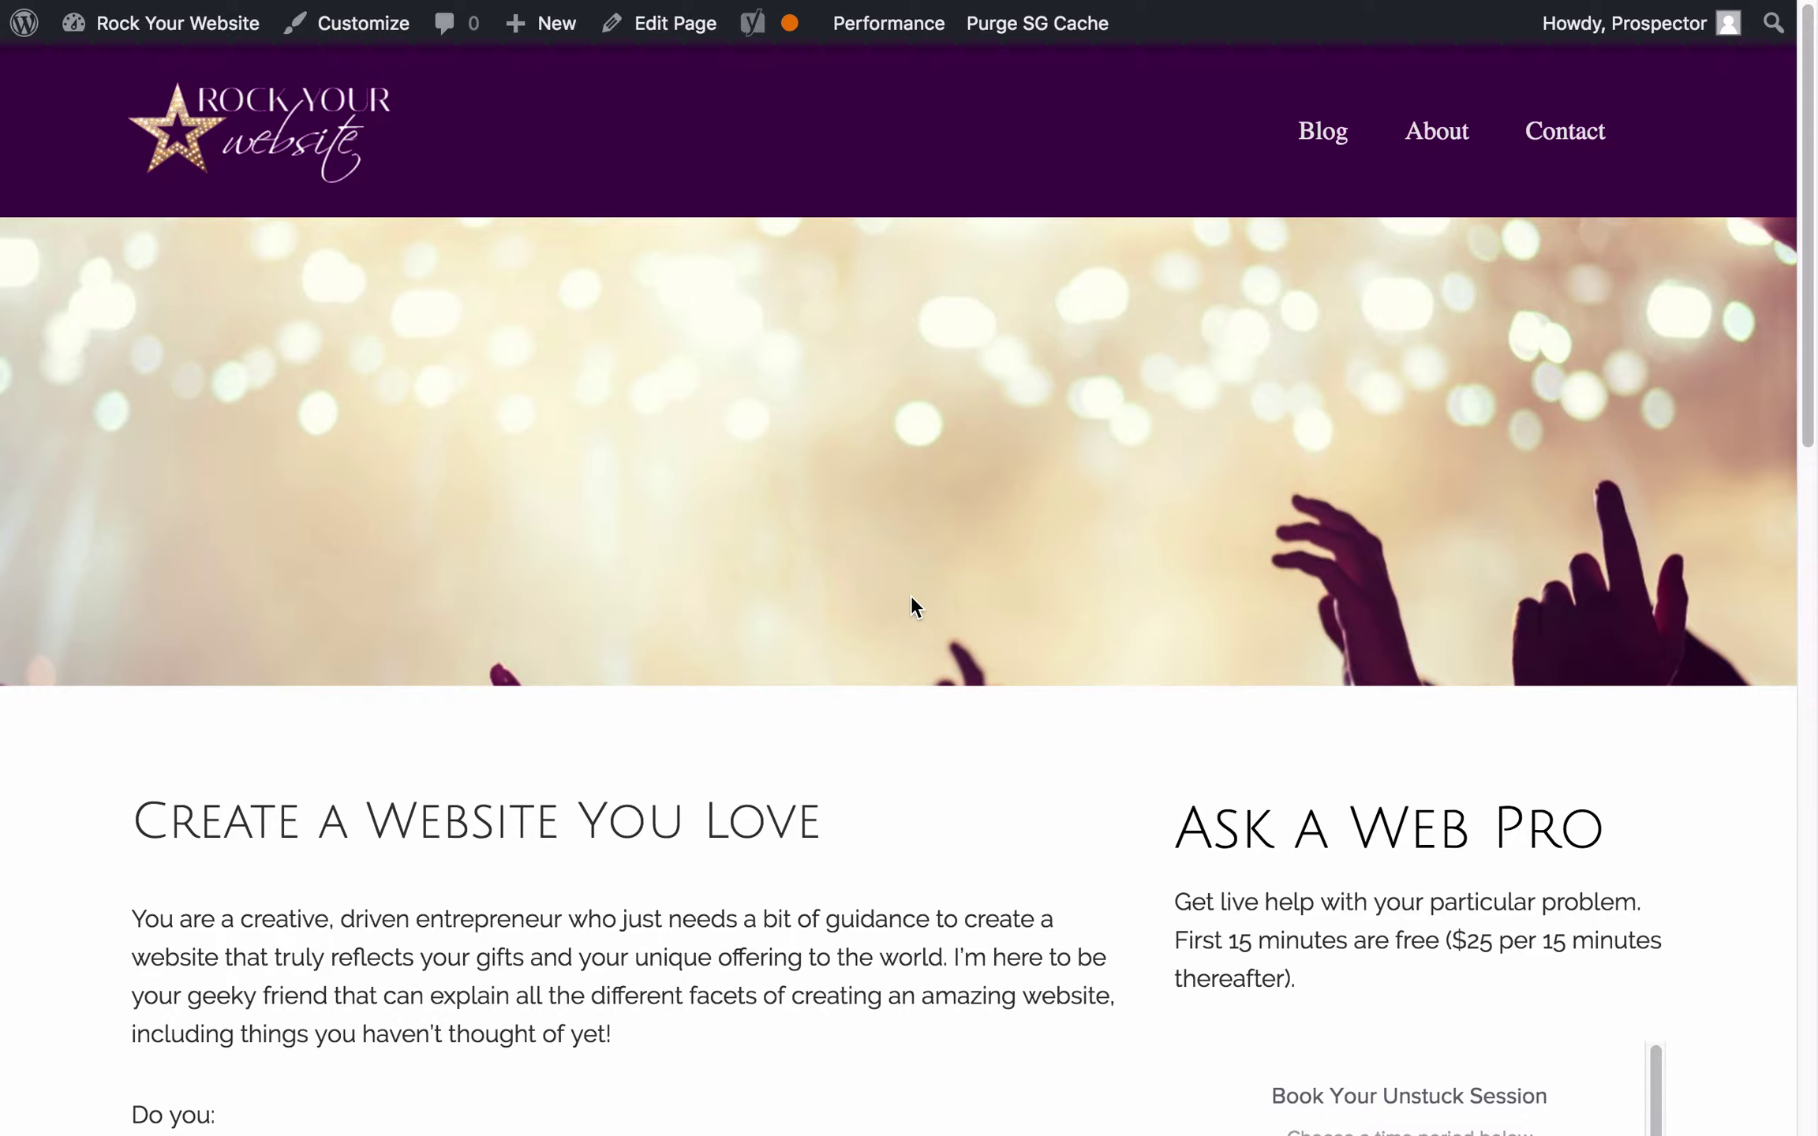
Step: Reload the site's homepage and check how its content displays from header to lower sections
{"action": "mouse_move", "coordinate": [138, 70]}
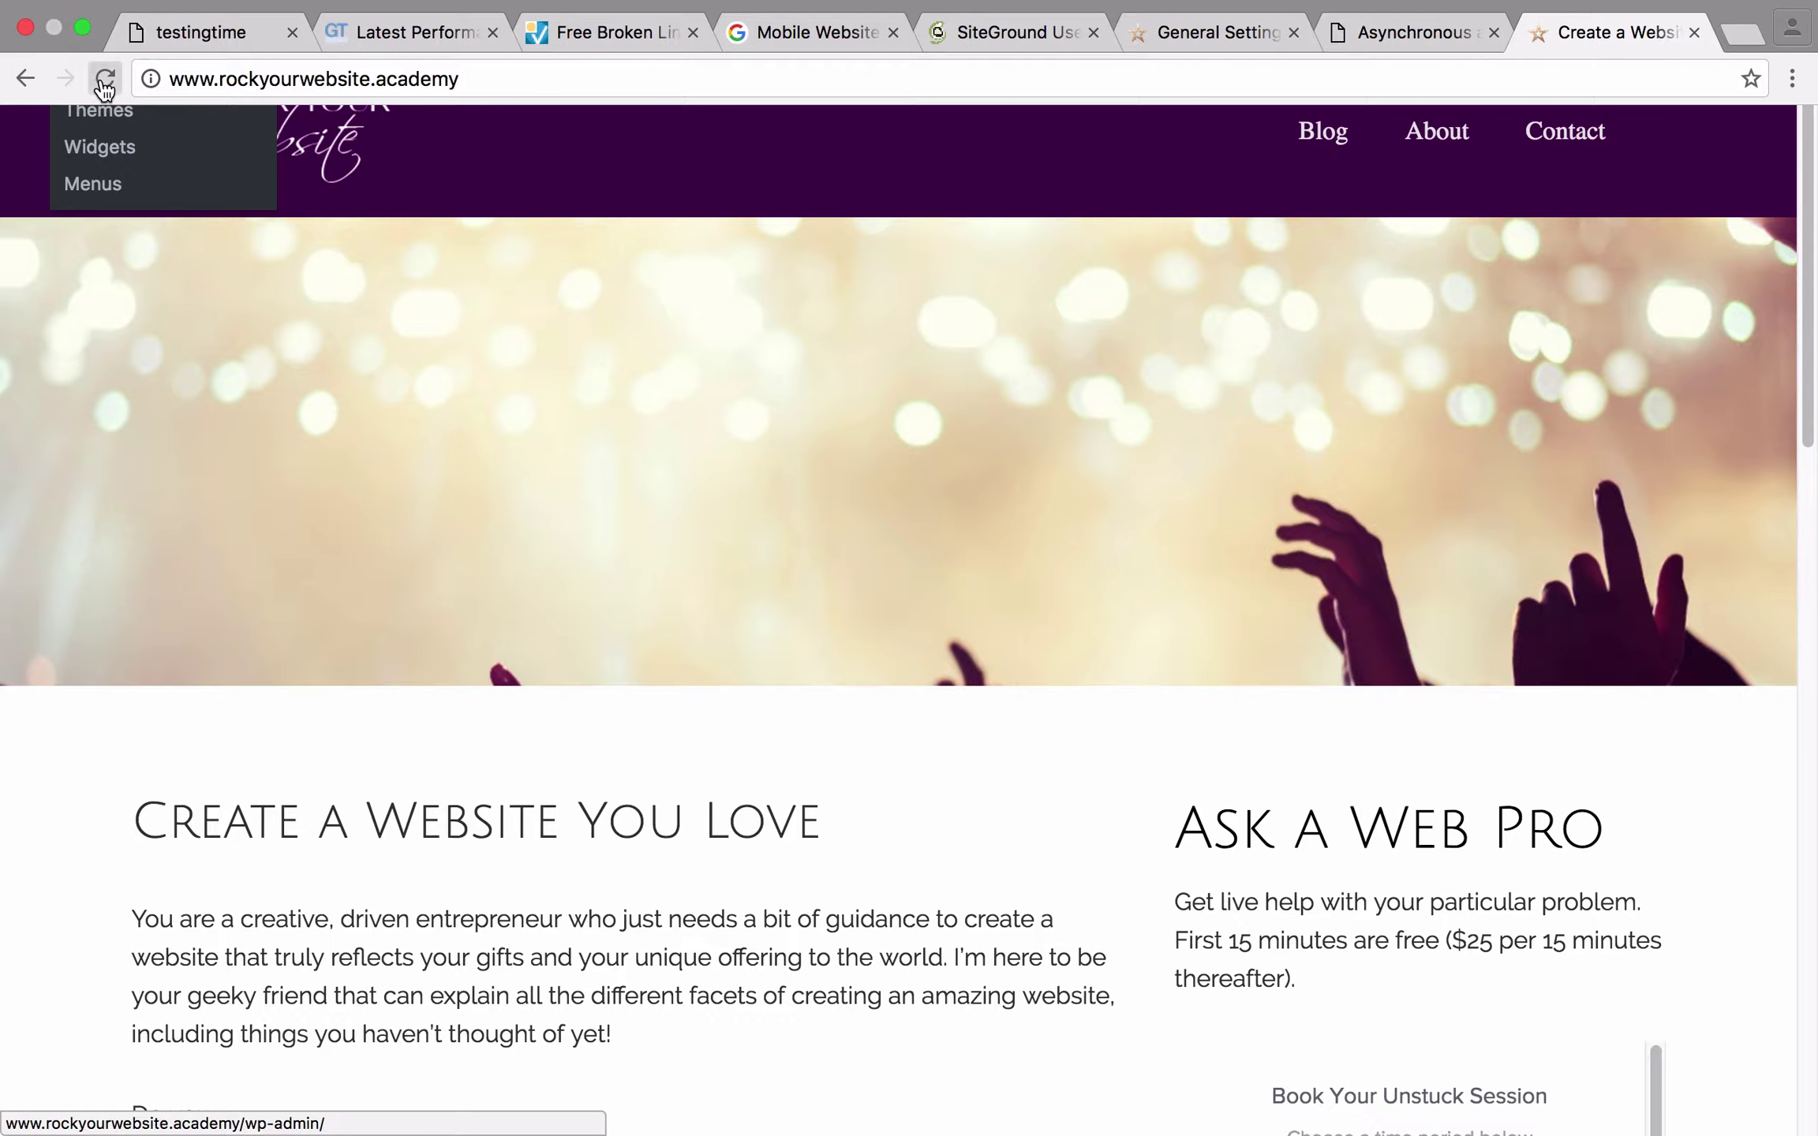
{"action": "left_click", "coordinate": [105, 79]}
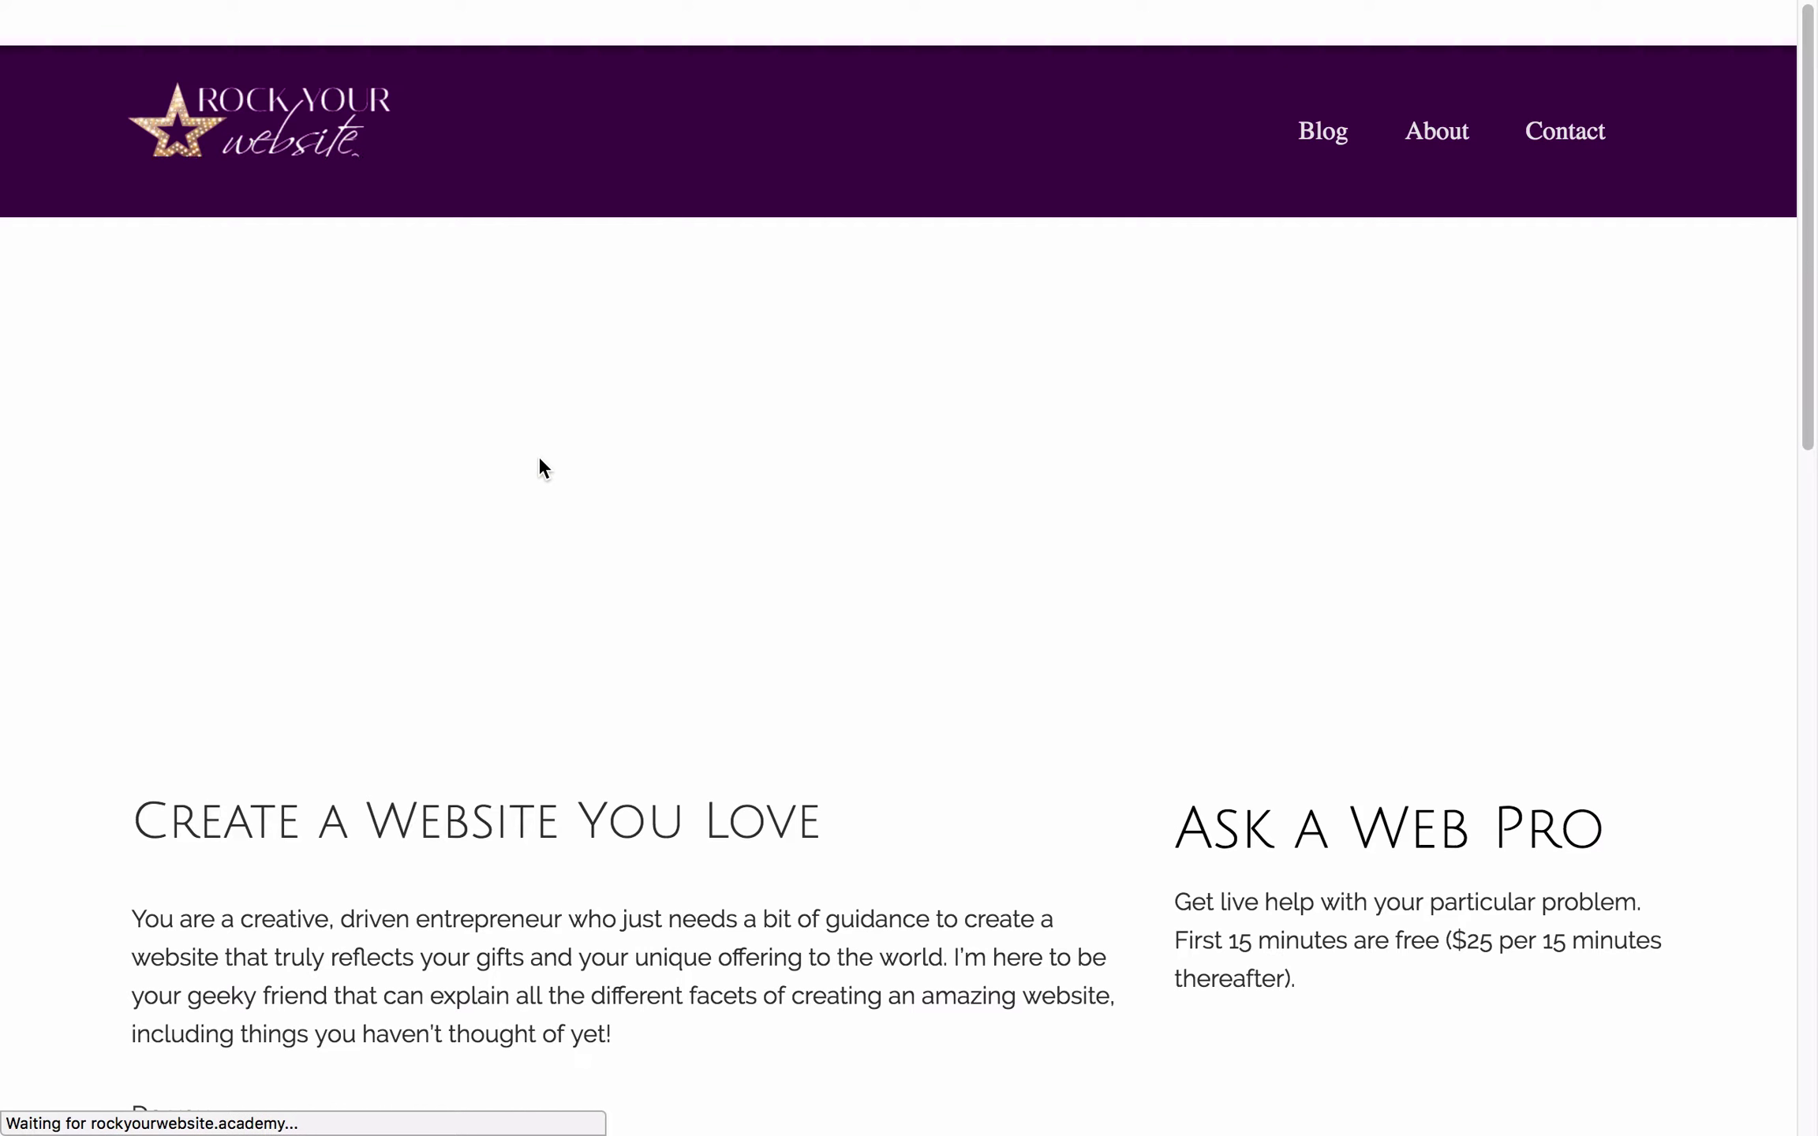
{"action": "scroll", "coordinate": [542, 465], "scroll_direction": "down", "scroll_amount": 10}
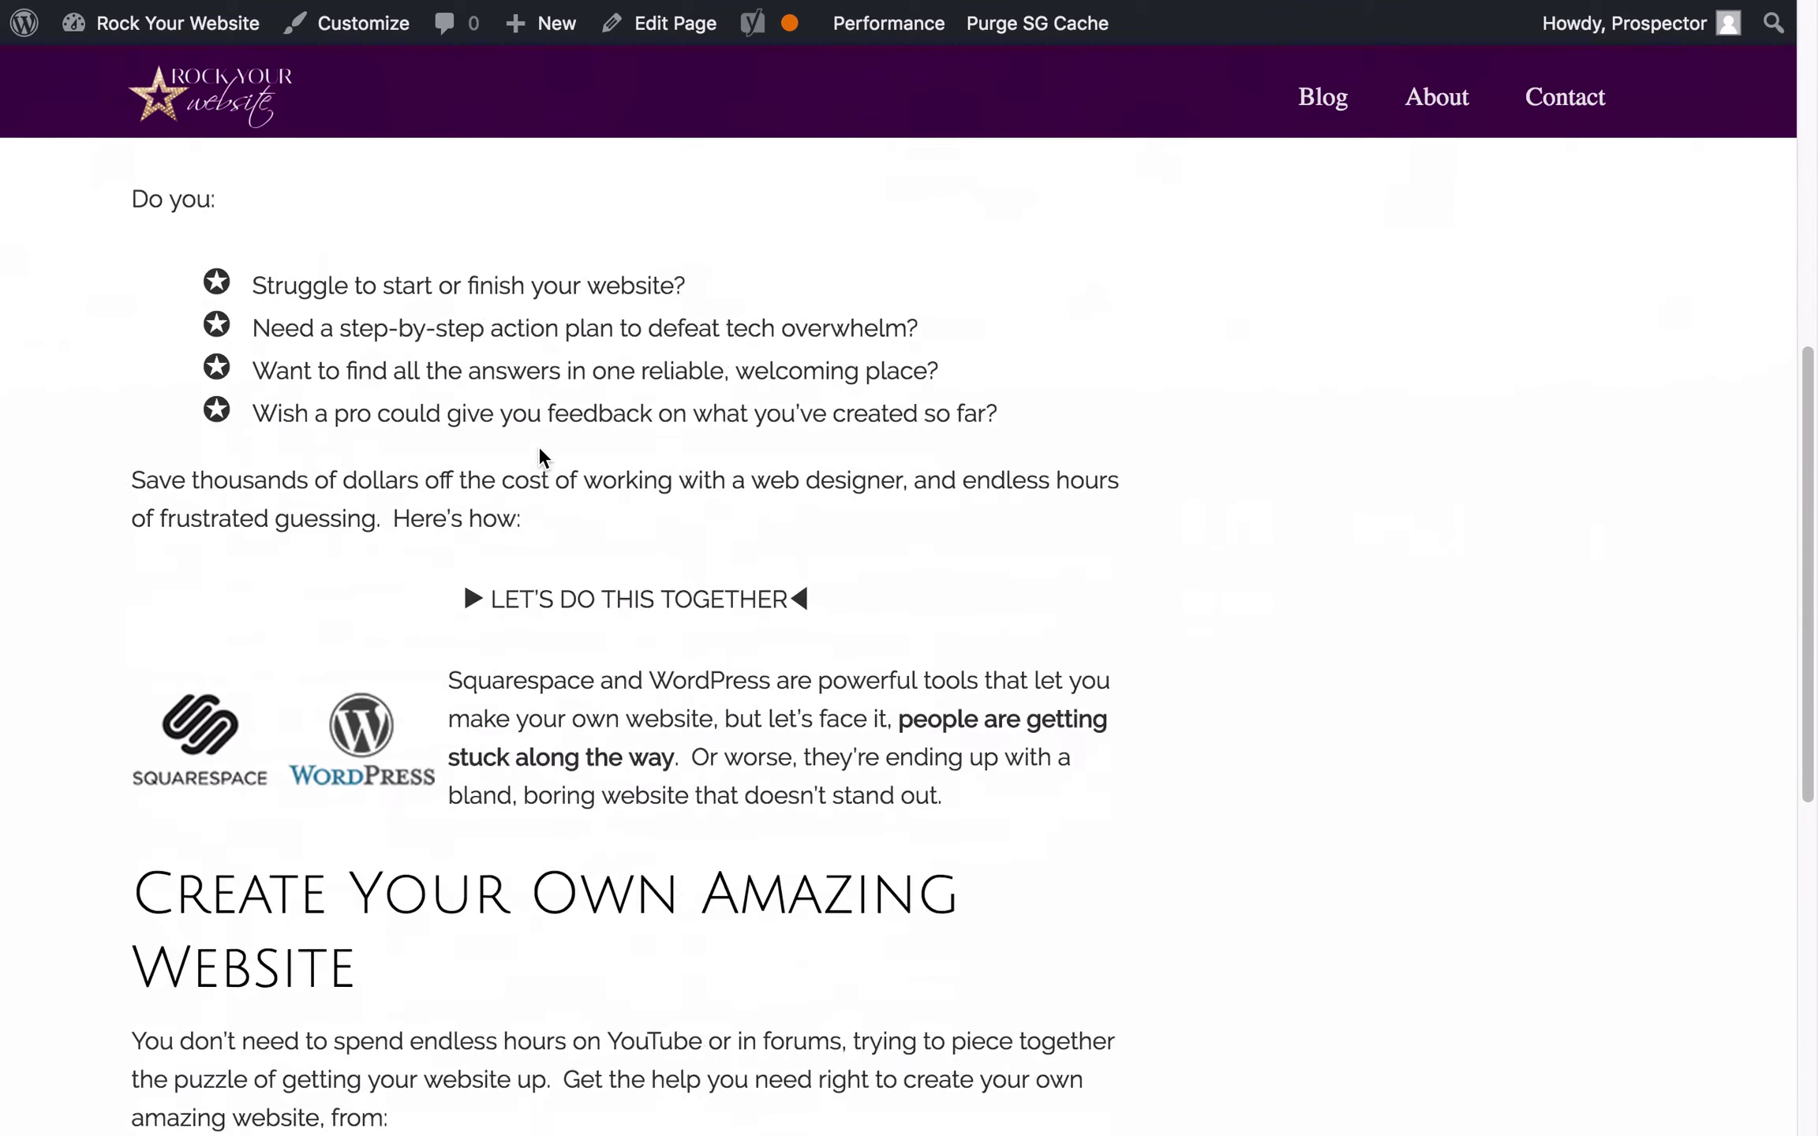
{"action": "scroll", "coordinate": [540, 450], "scroll_direction": "down", "scroll_amount": 9}
{"action": "scroll", "coordinate": [540, 450], "scroll_direction": "up", "scroll_amount": 10}
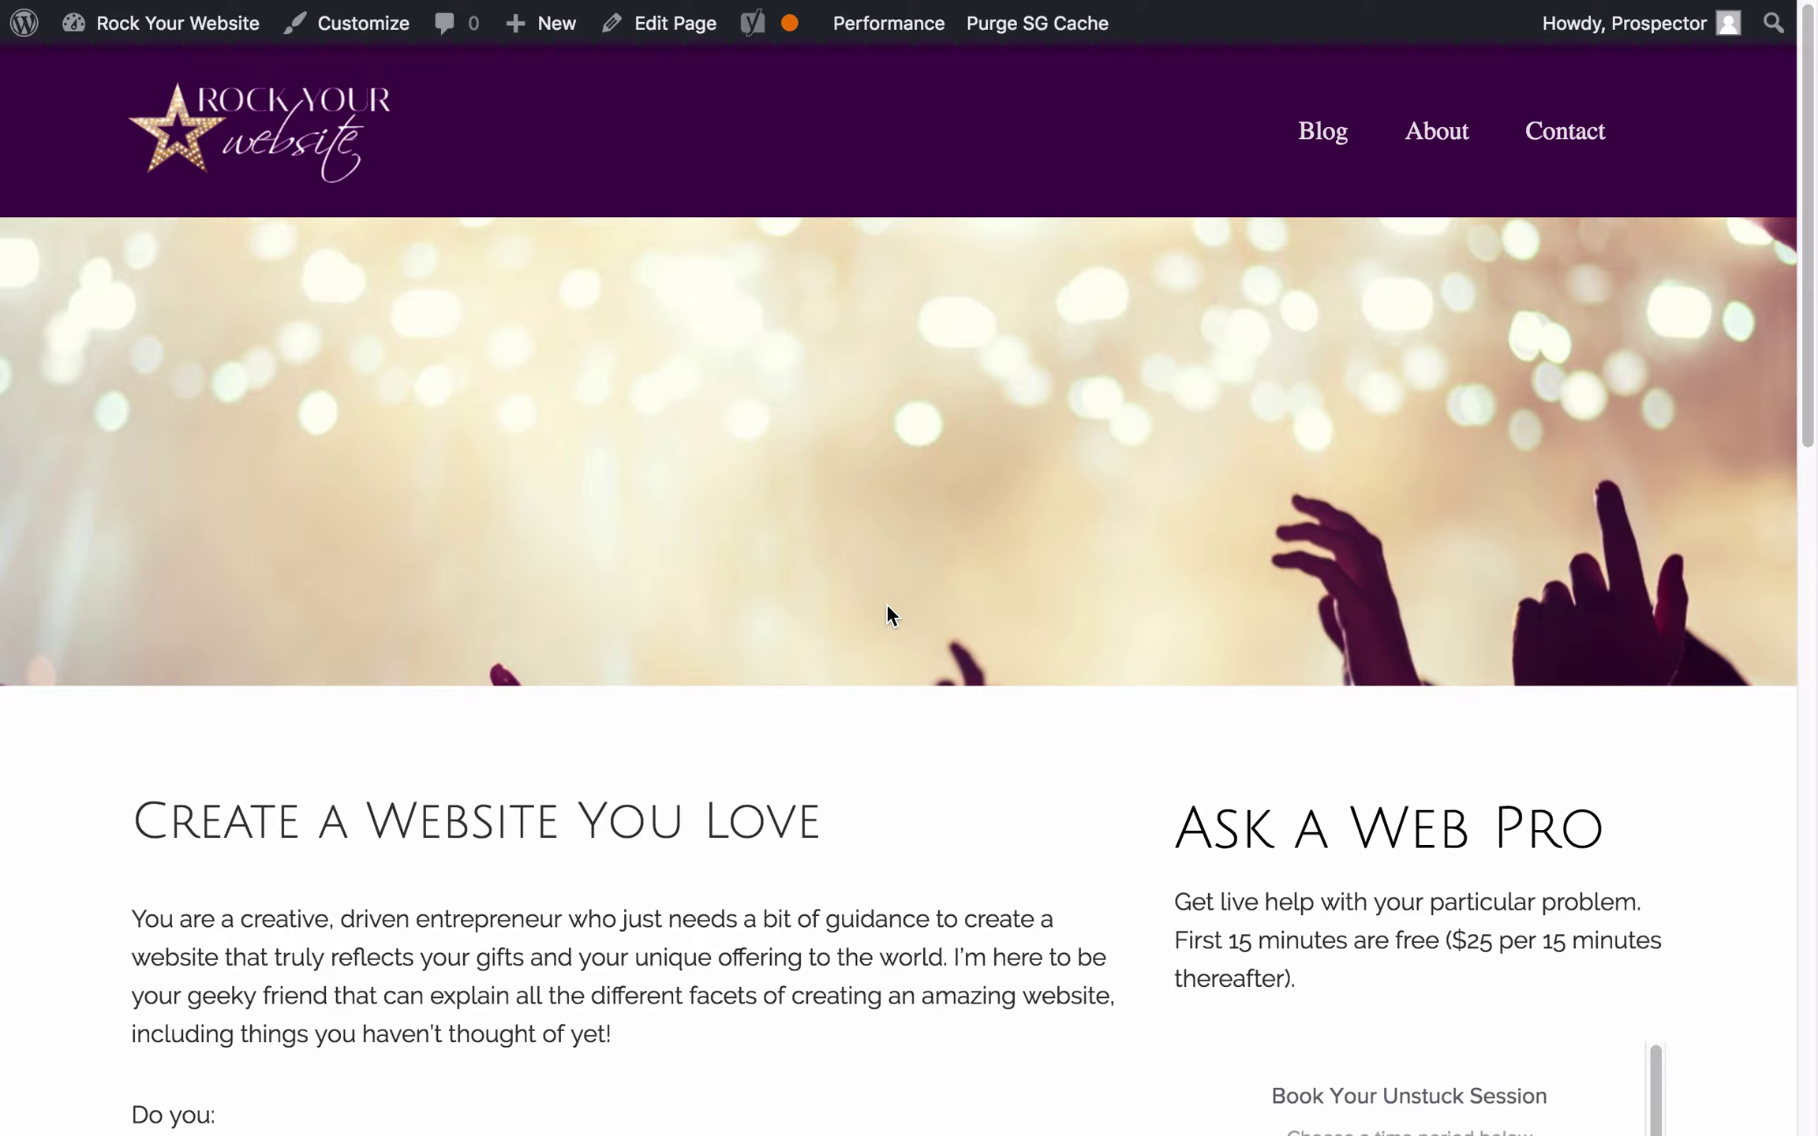
Step: Return to the W3 Total Cache admin, open the Minify settings and review the General and HTML & XML sections
{"action": "mouse_move", "coordinate": [1235, 9]}
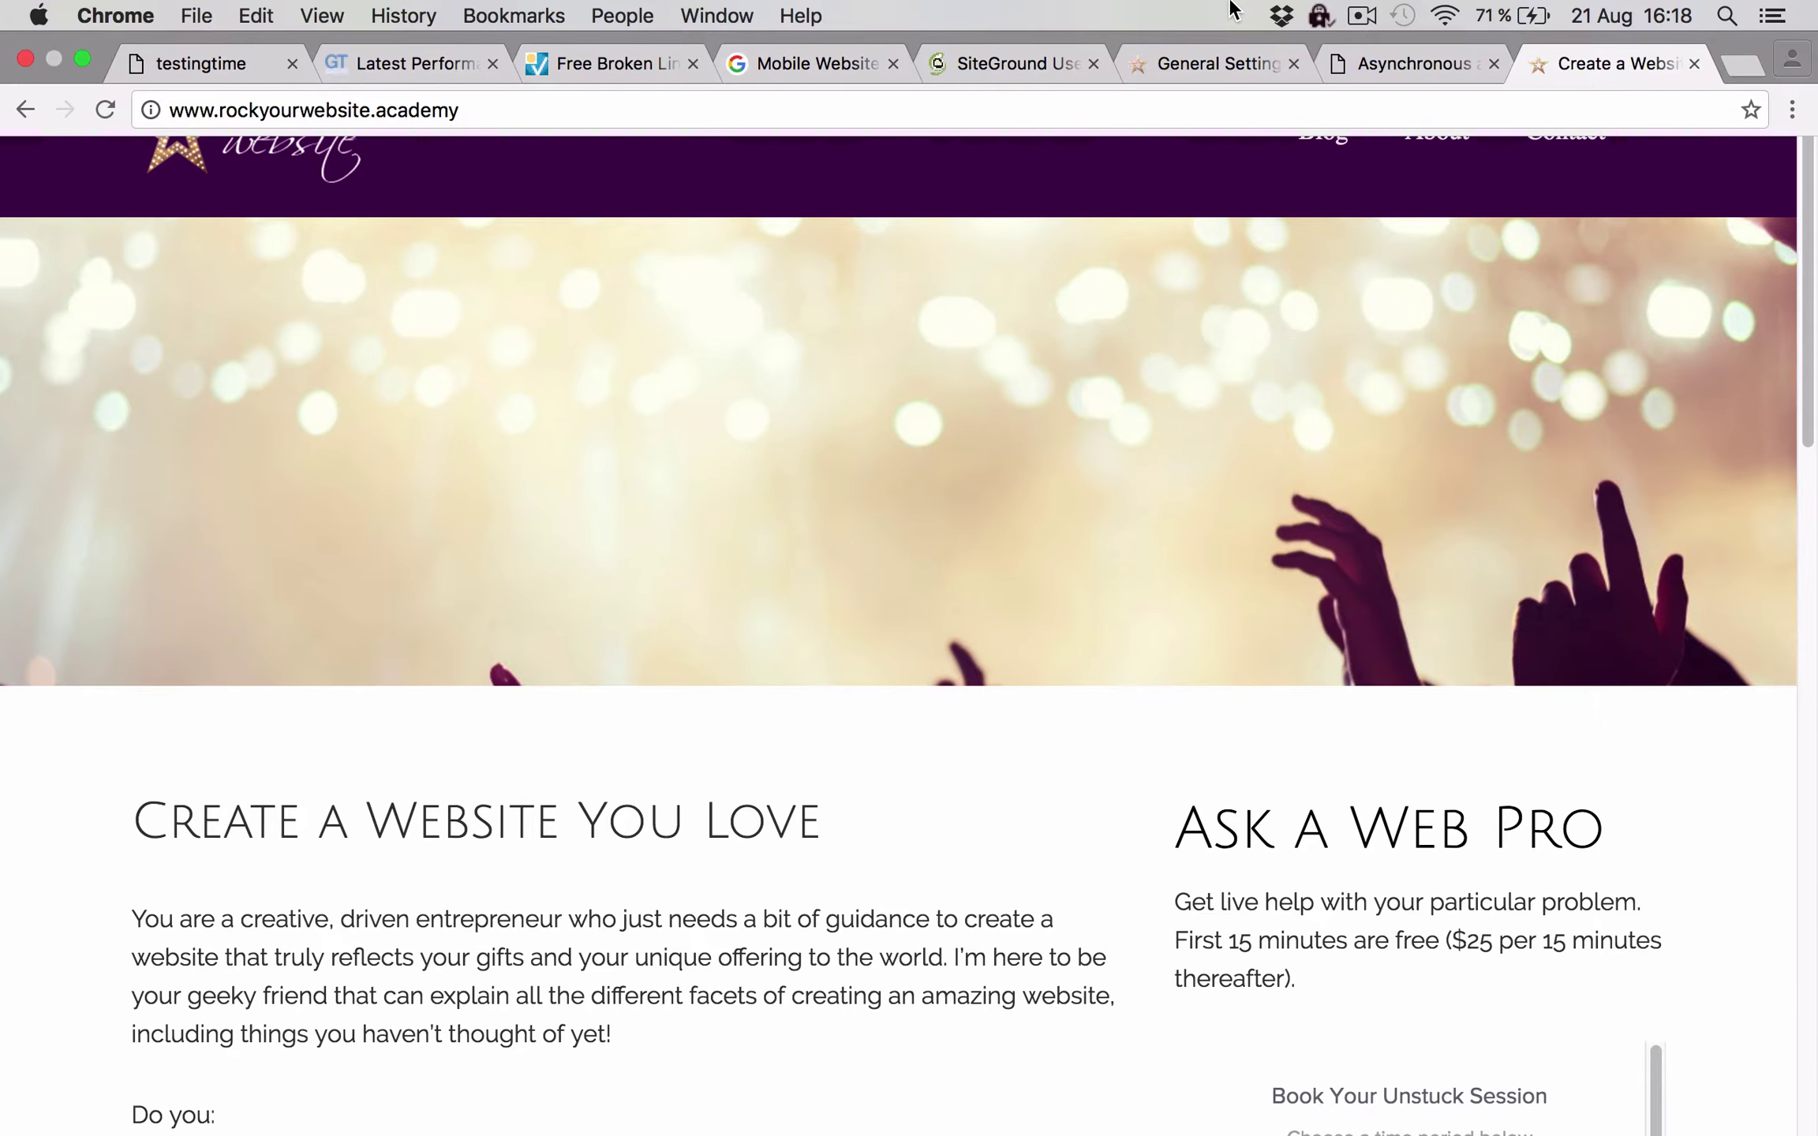
{"action": "left_click", "coordinate": [1215, 63]}
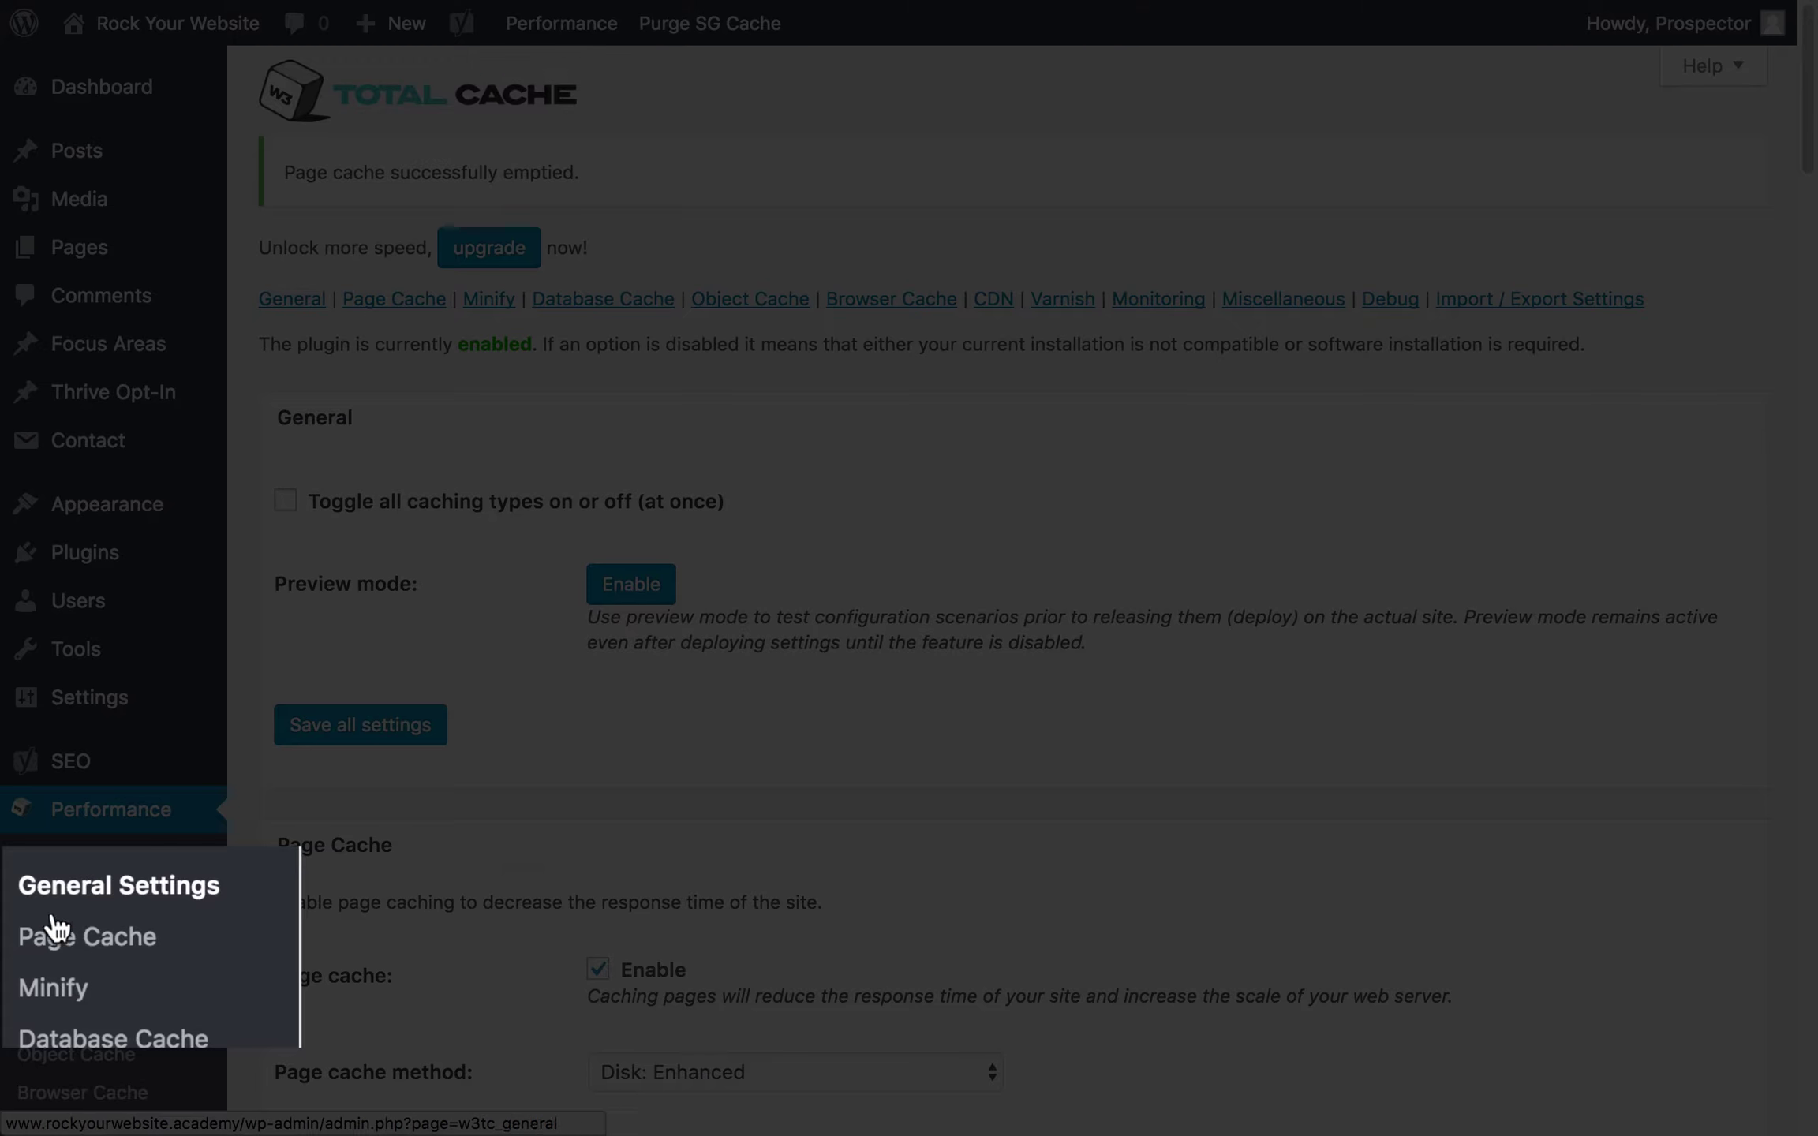
{"action": "left_click", "coordinate": [45, 982]}
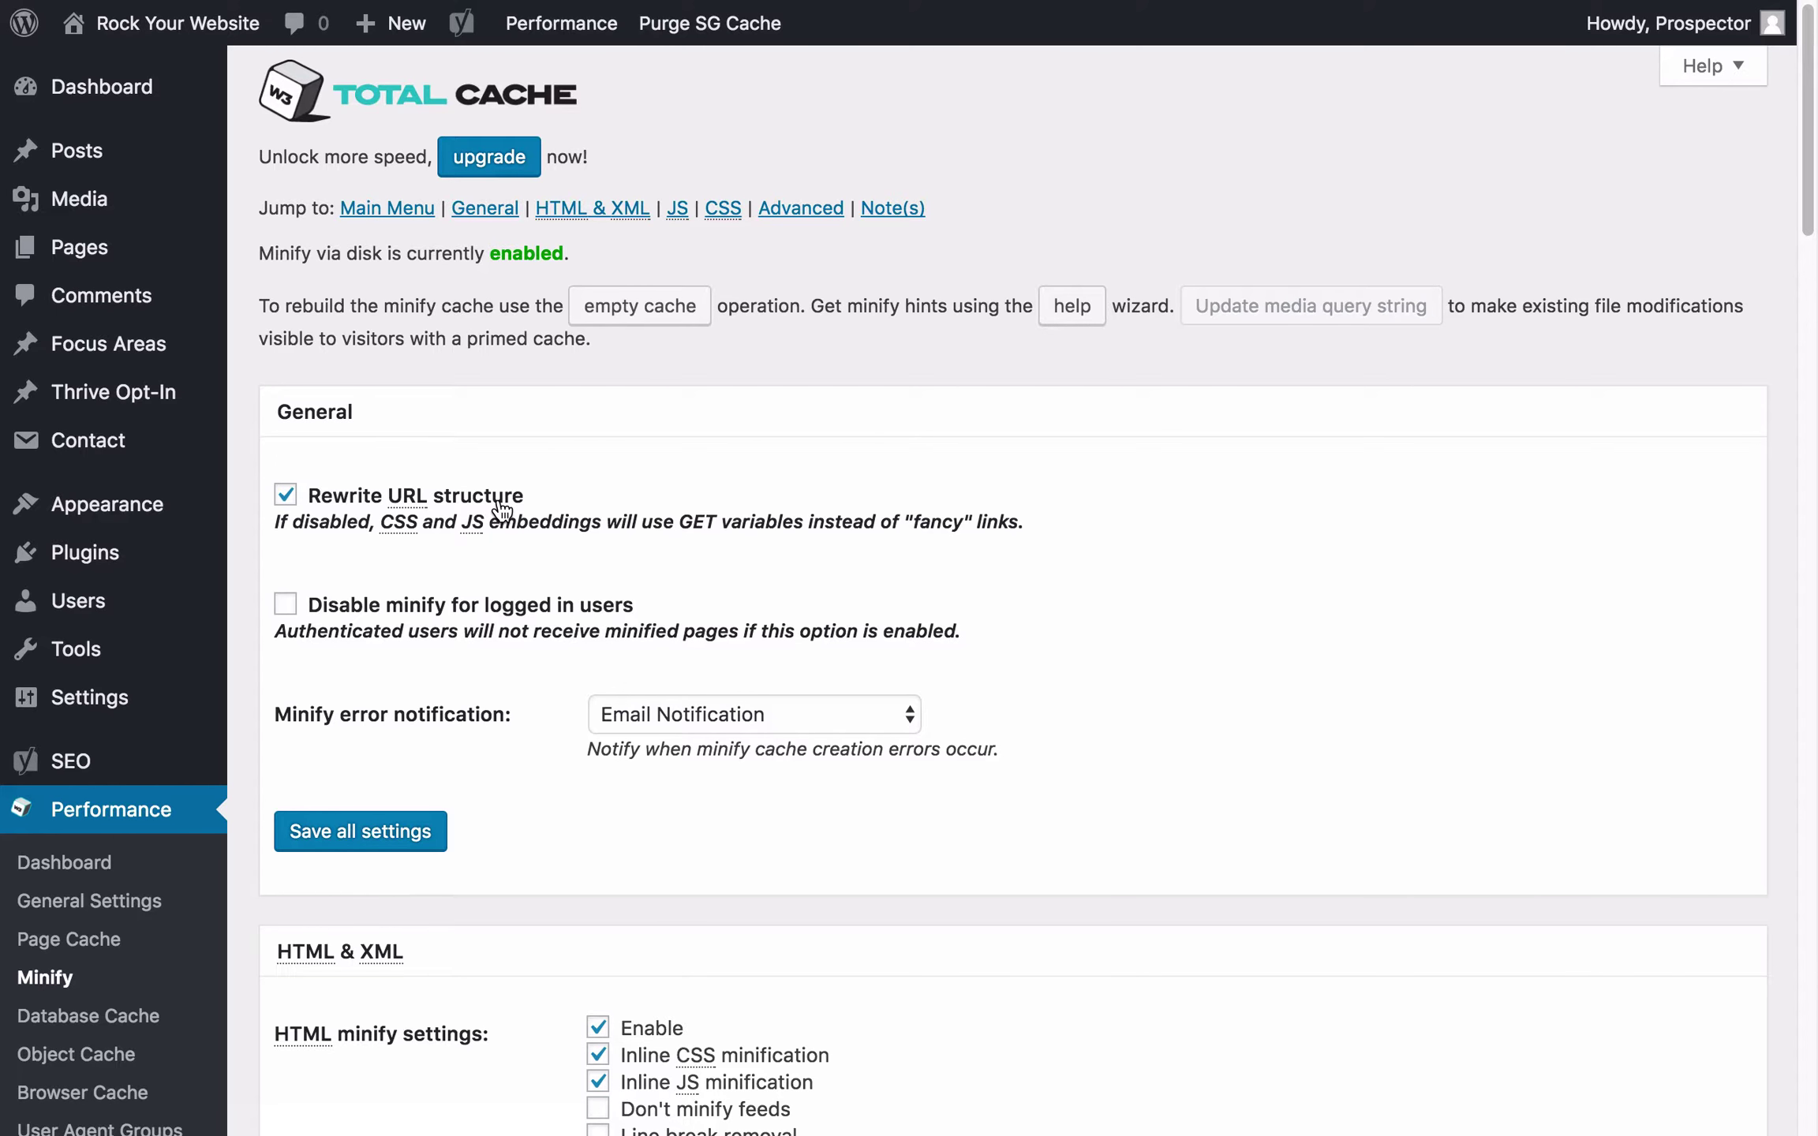
{"action": "scroll", "coordinate": [1165, 769], "scroll_direction": "down", "scroll_amount": 7}
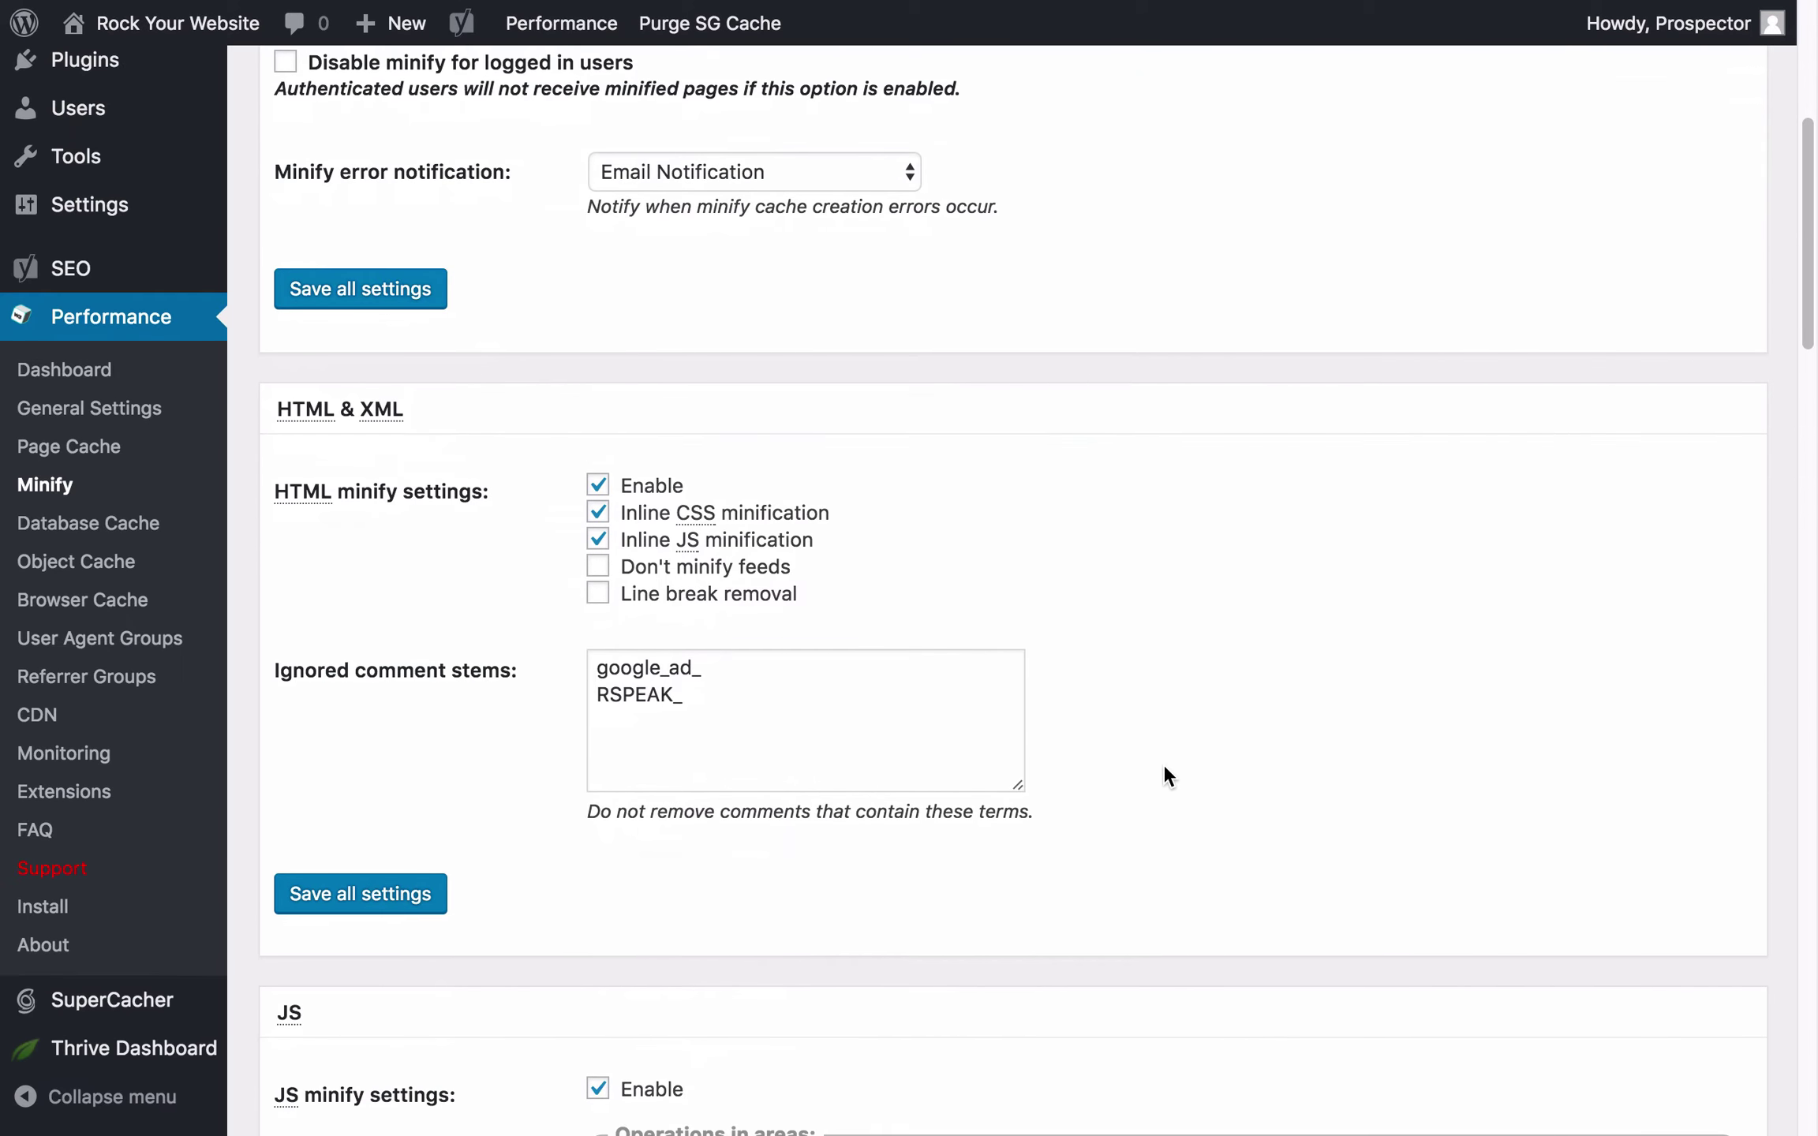
{"action": "scroll", "coordinate": [1165, 777], "scroll_direction": "down", "scroll_amount": 2}
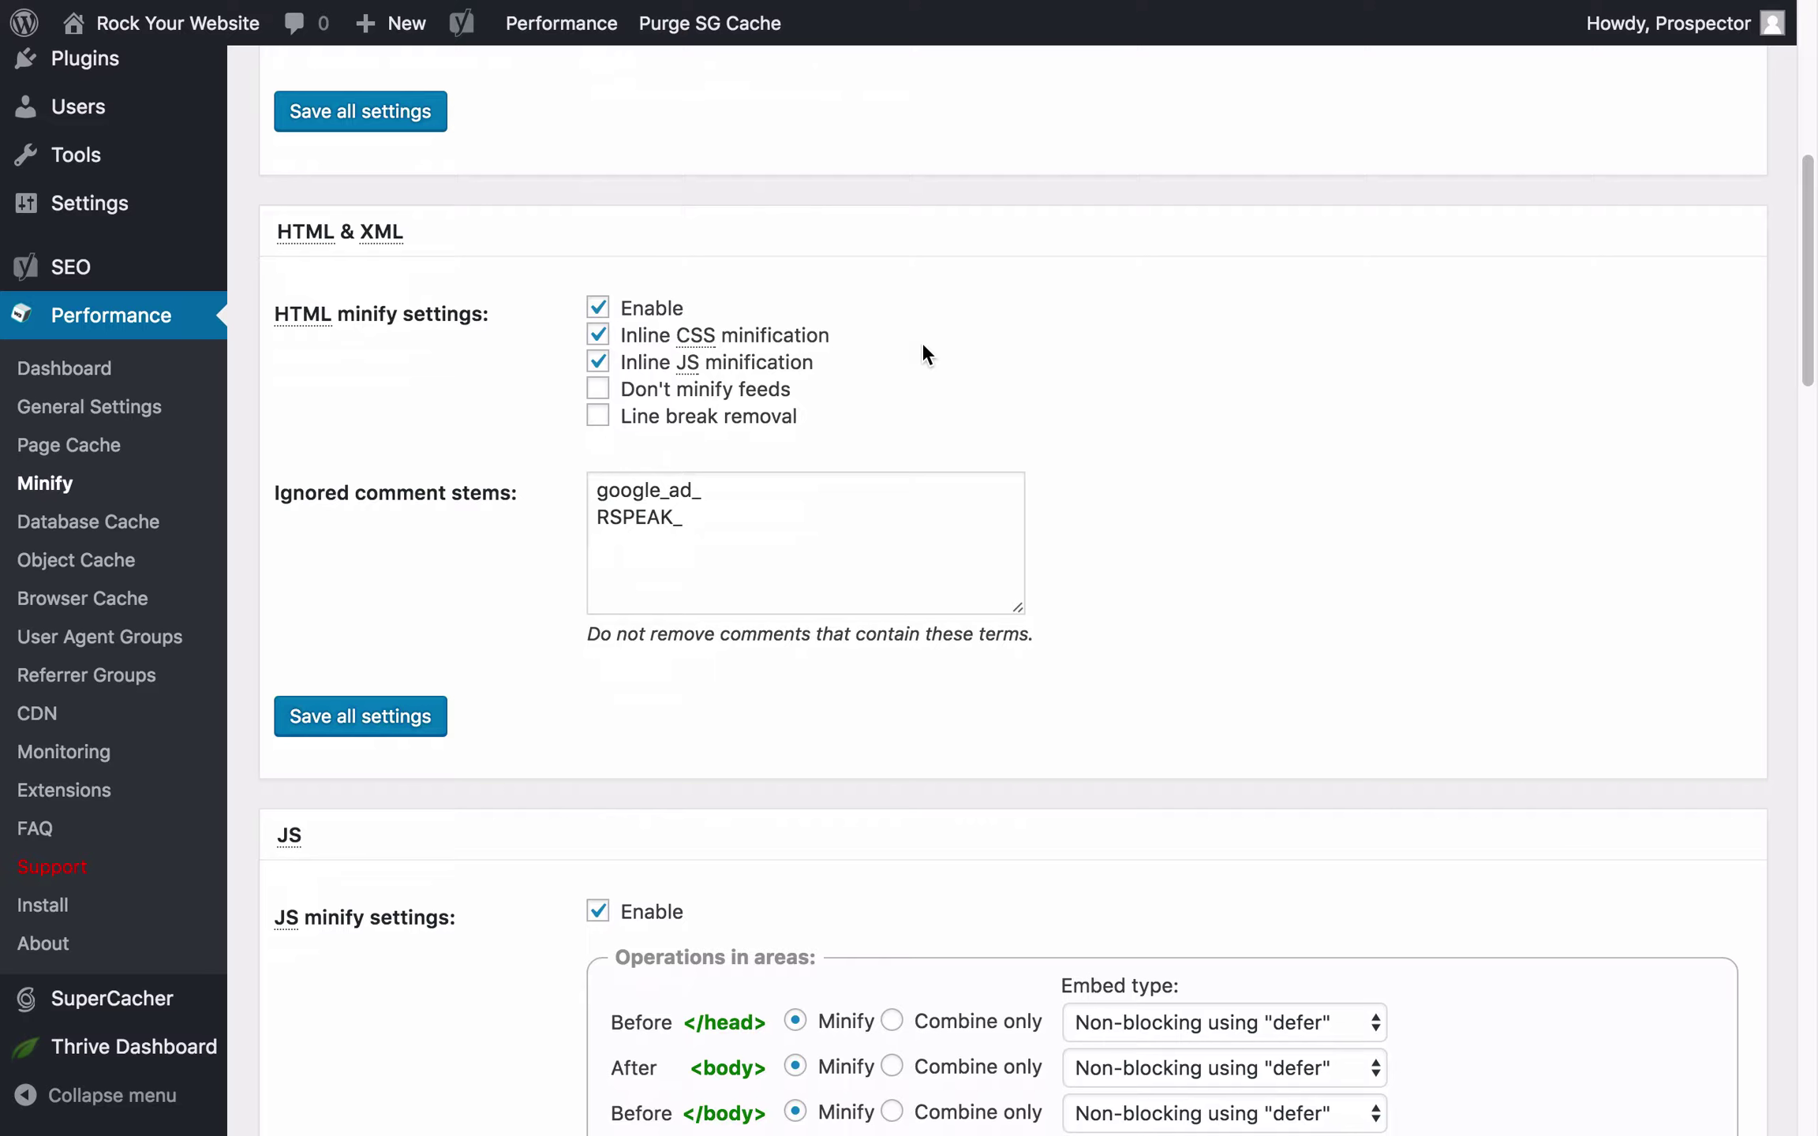
Step: In the JS minify settings, set the embed type of all three areas to Non-blocking using "async"
{"action": "scroll", "coordinate": [925, 352], "scroll_direction": "down", "scroll_amount": 1}
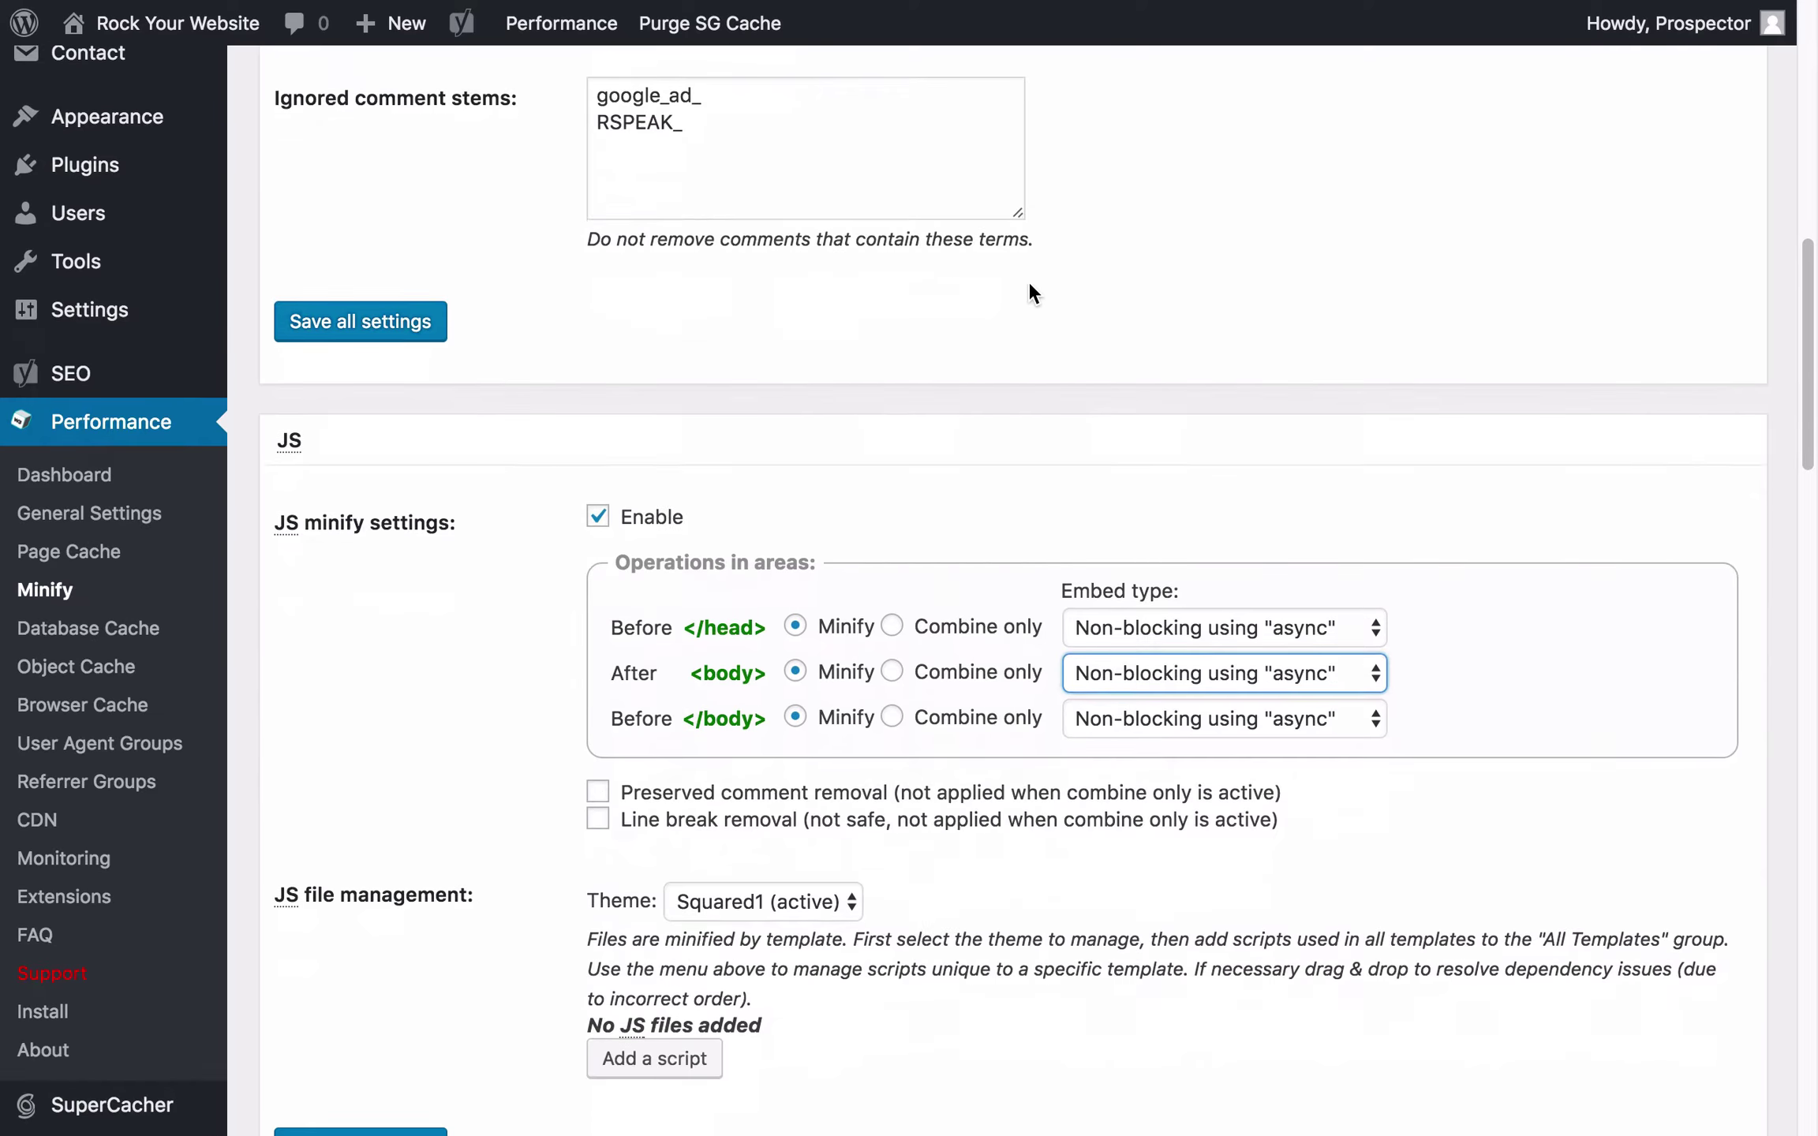
{"action": "scroll", "coordinate": [1028, 280], "scroll_direction": "down", "scroll_amount": 2}
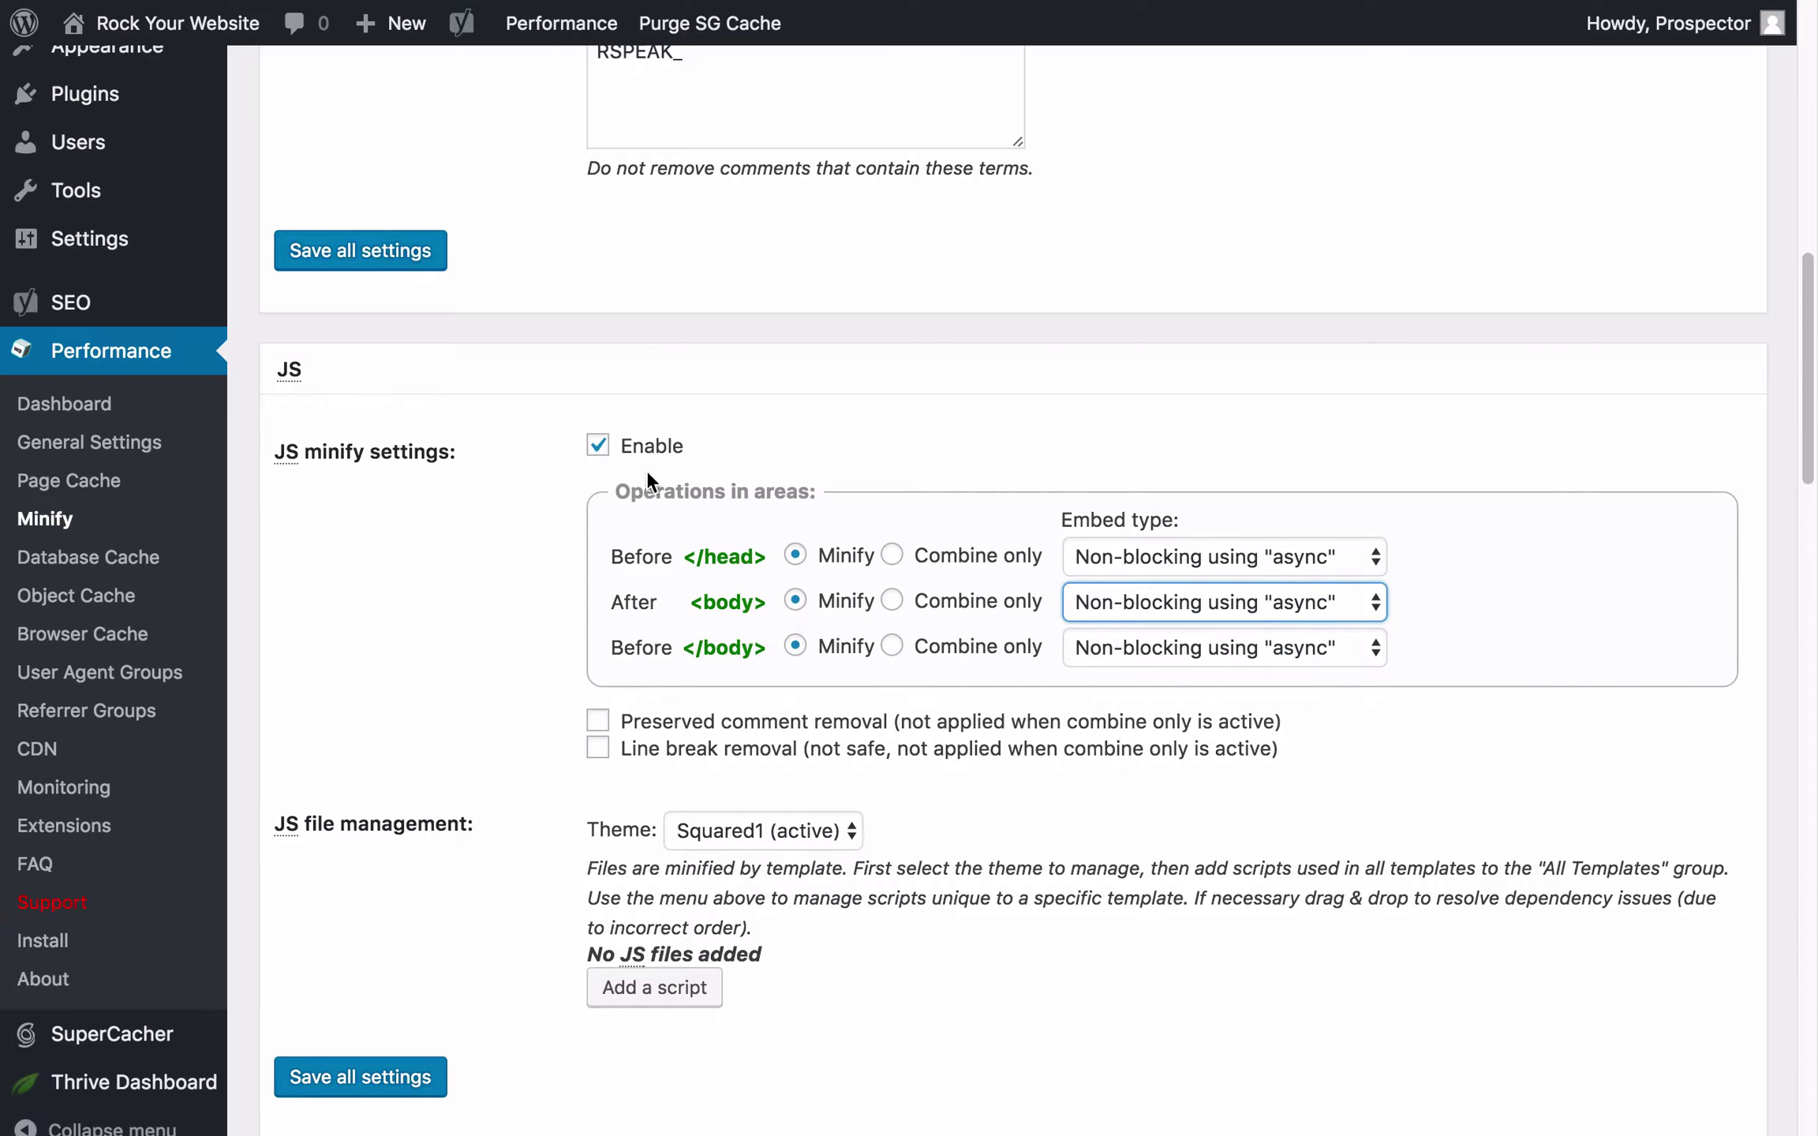
{"action": "left_click", "coordinate": [1286, 567]}
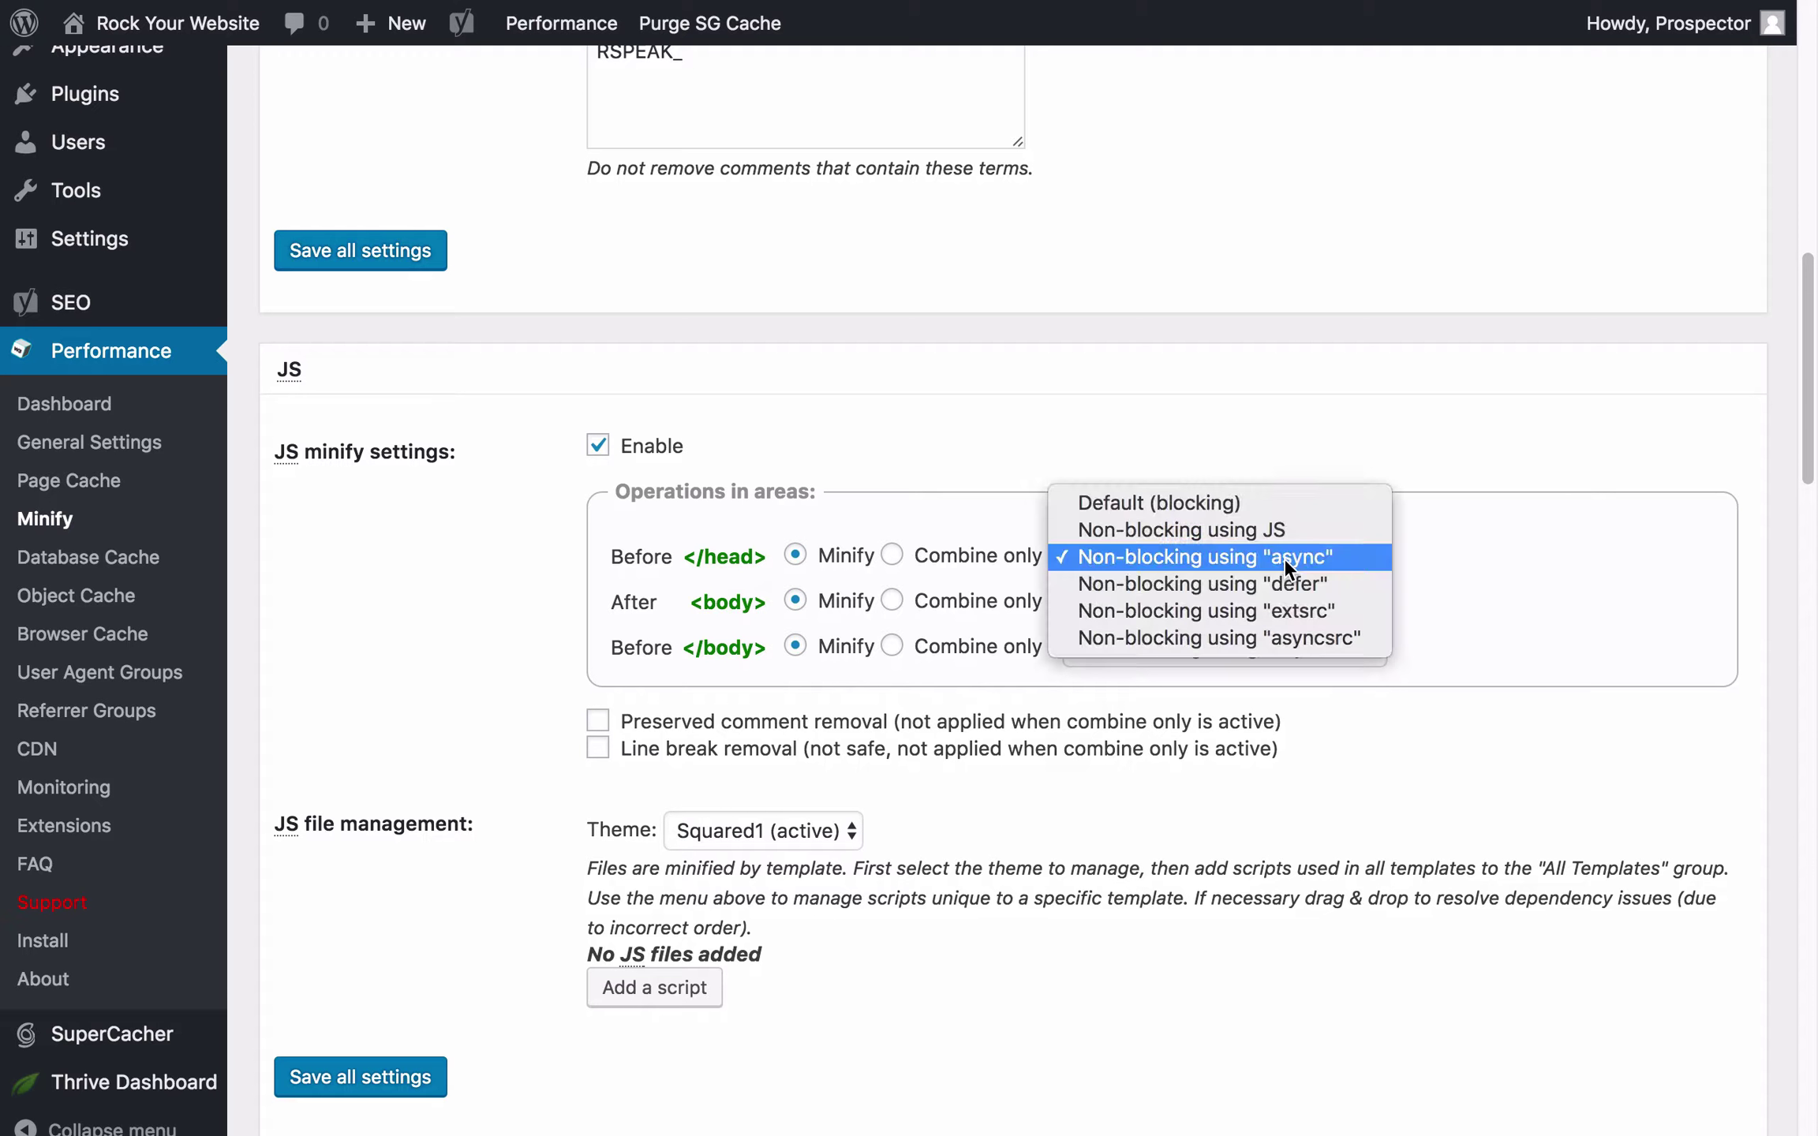
{"action": "left_click", "coordinate": [1283, 558]}
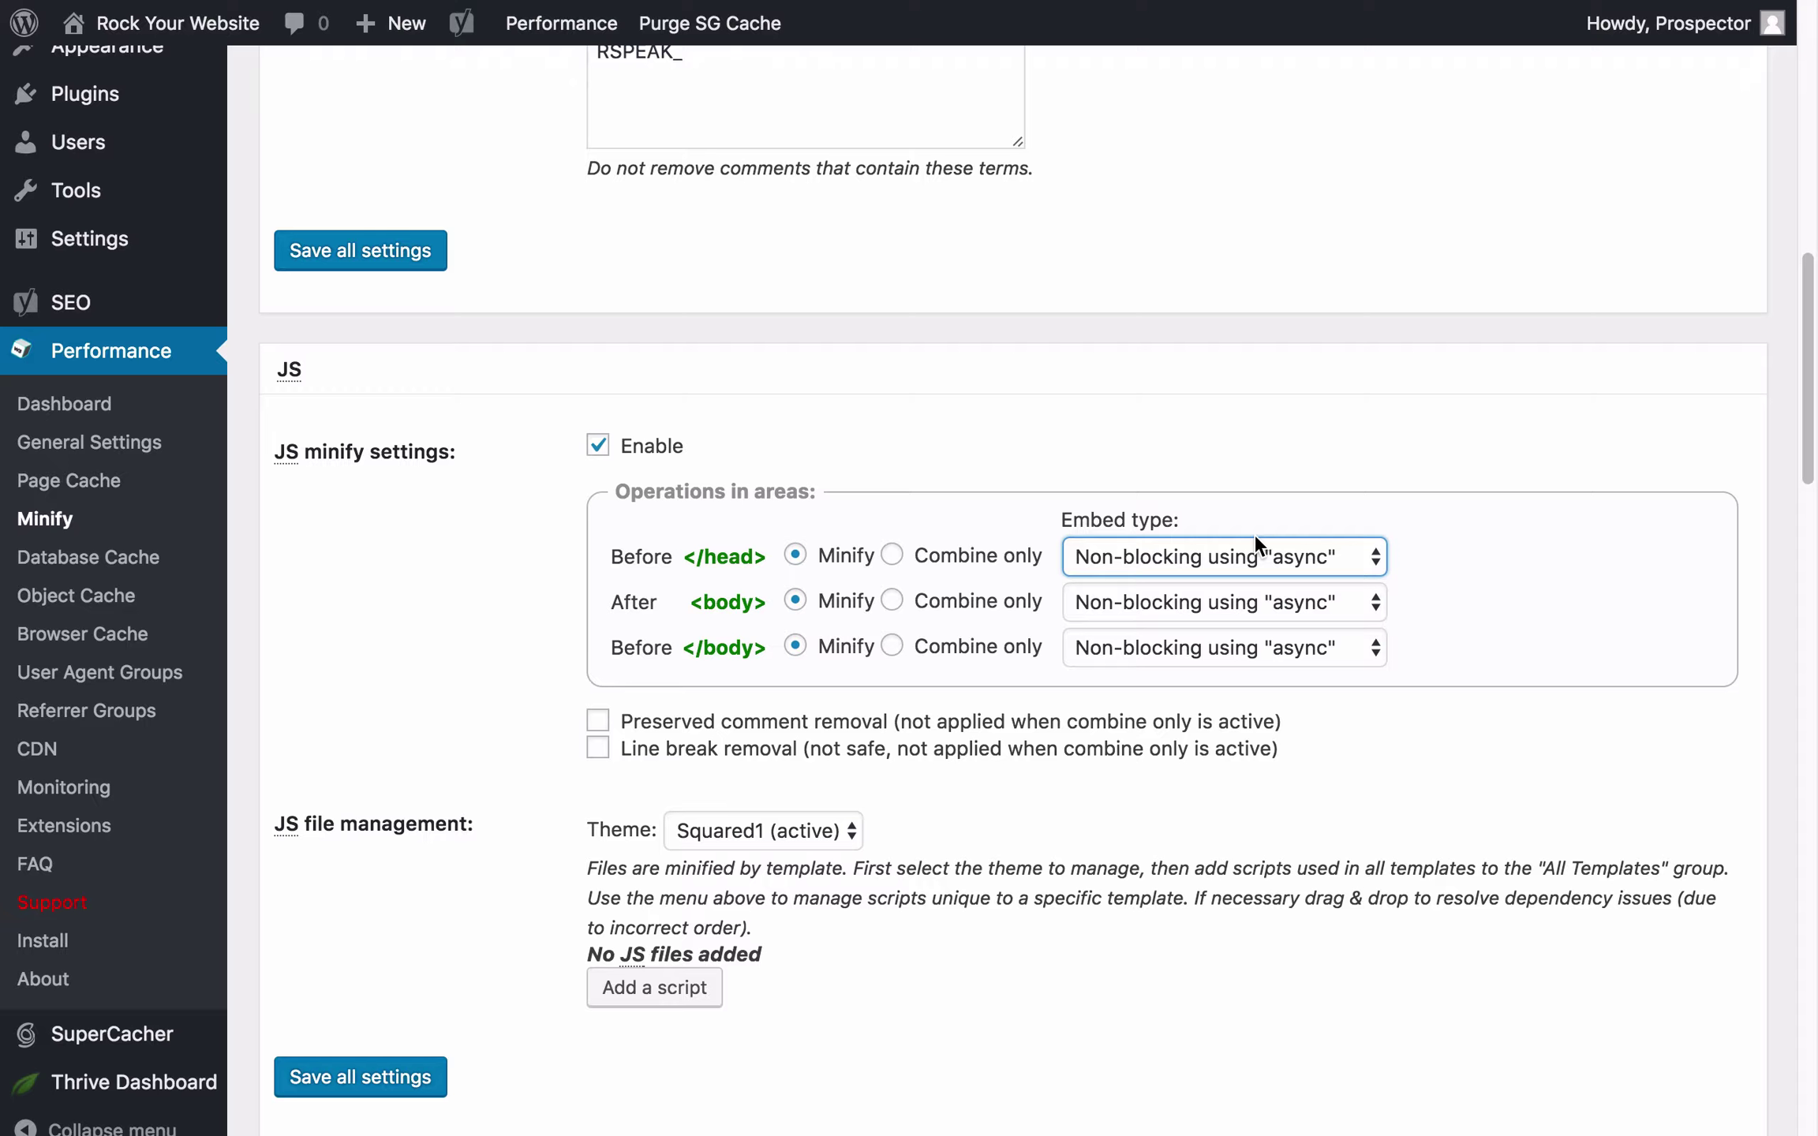
Step: Try the Non-blocking using "defer" embed type for the area before </head>, and set it back to "async"
{"action": "left_click", "coordinate": [1220, 562]}
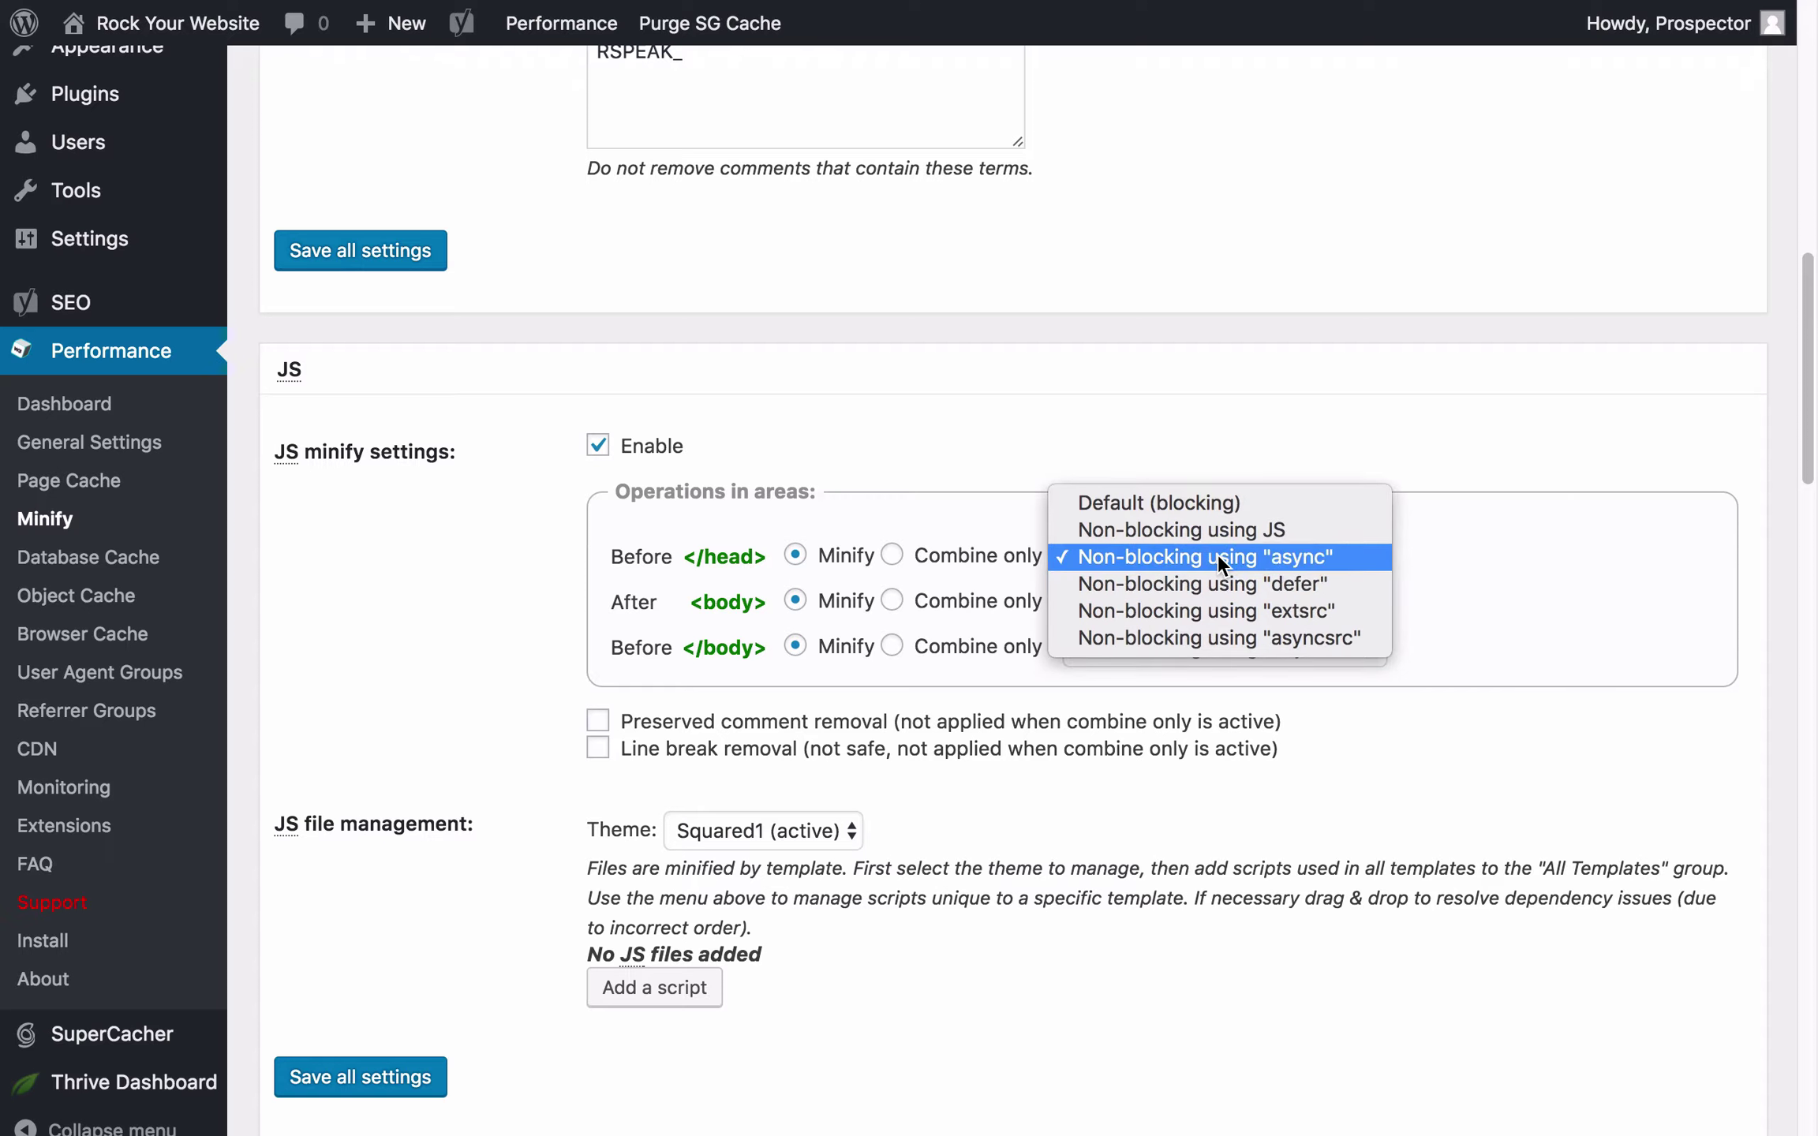
{"action": "left_click", "coordinate": [1158, 590]}
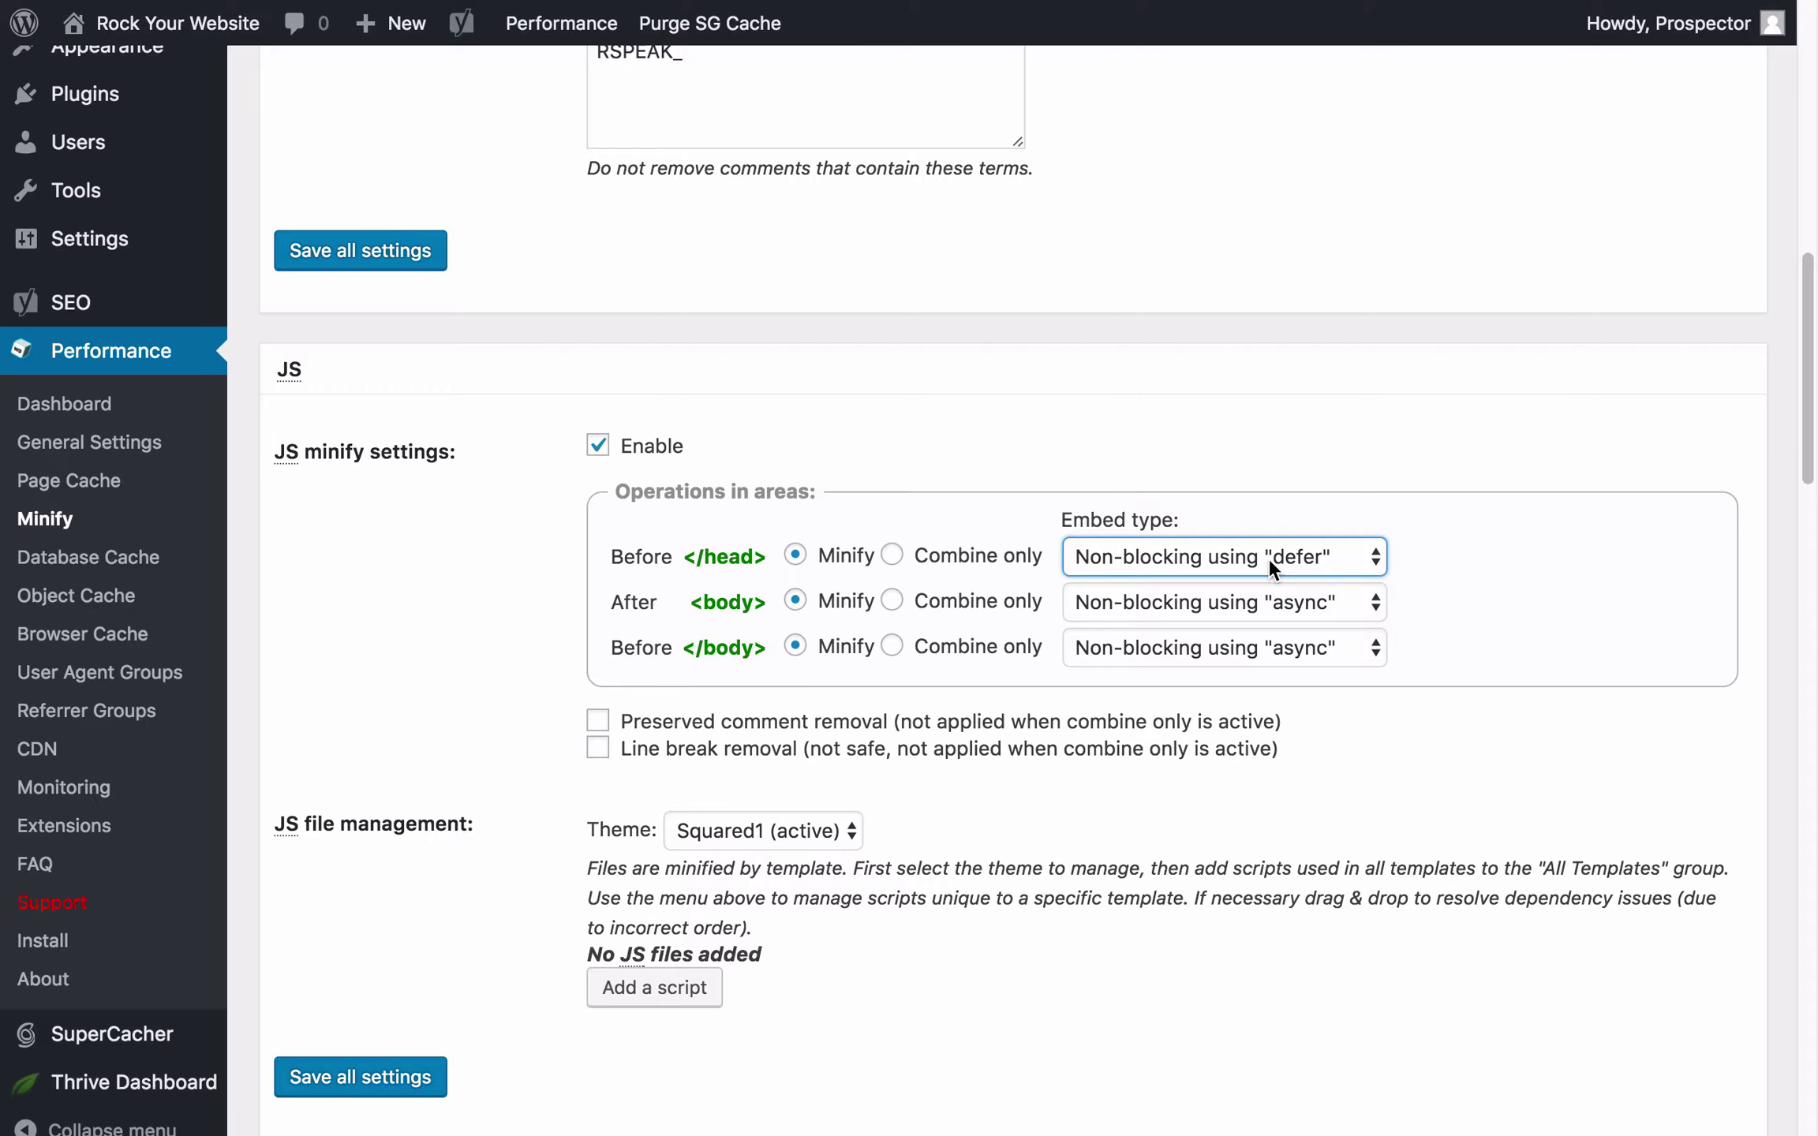
{"action": "left_click", "coordinate": [1268, 558]}
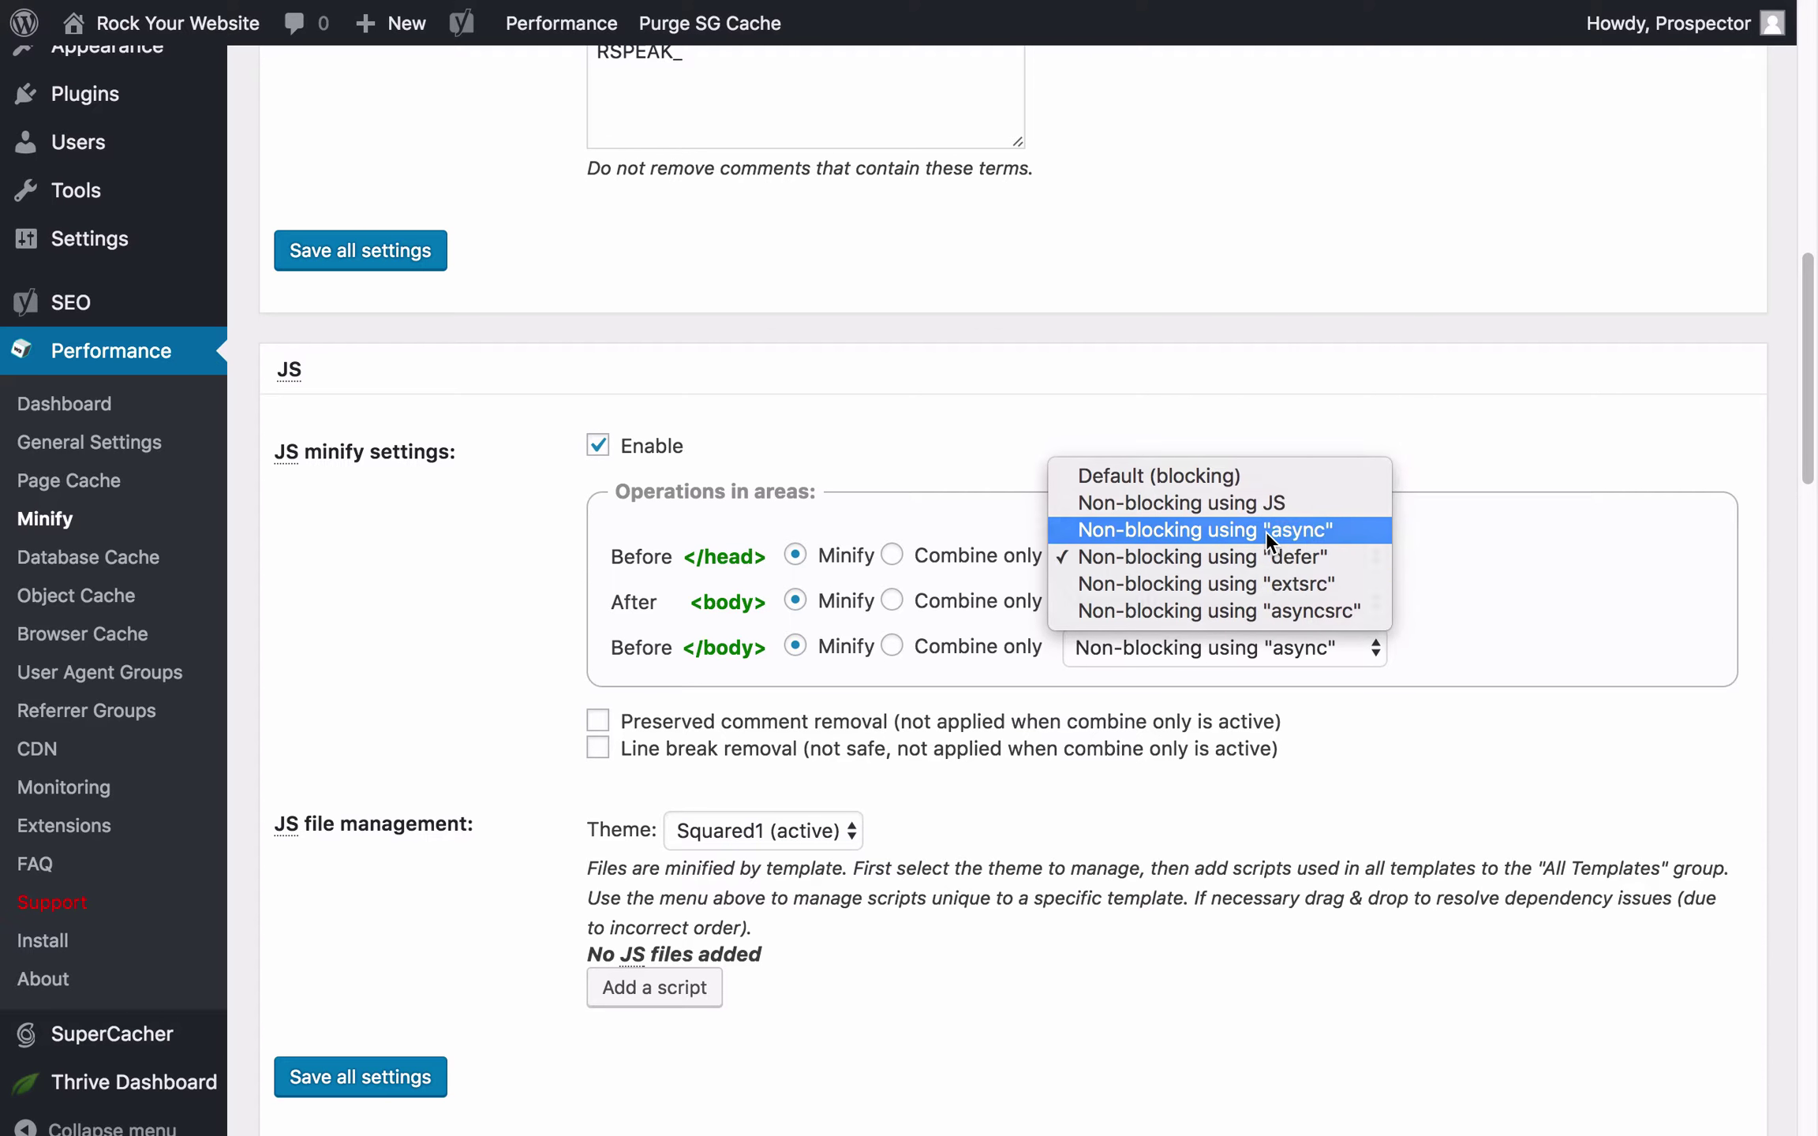
{"action": "left_click", "coordinate": [1265, 531]}
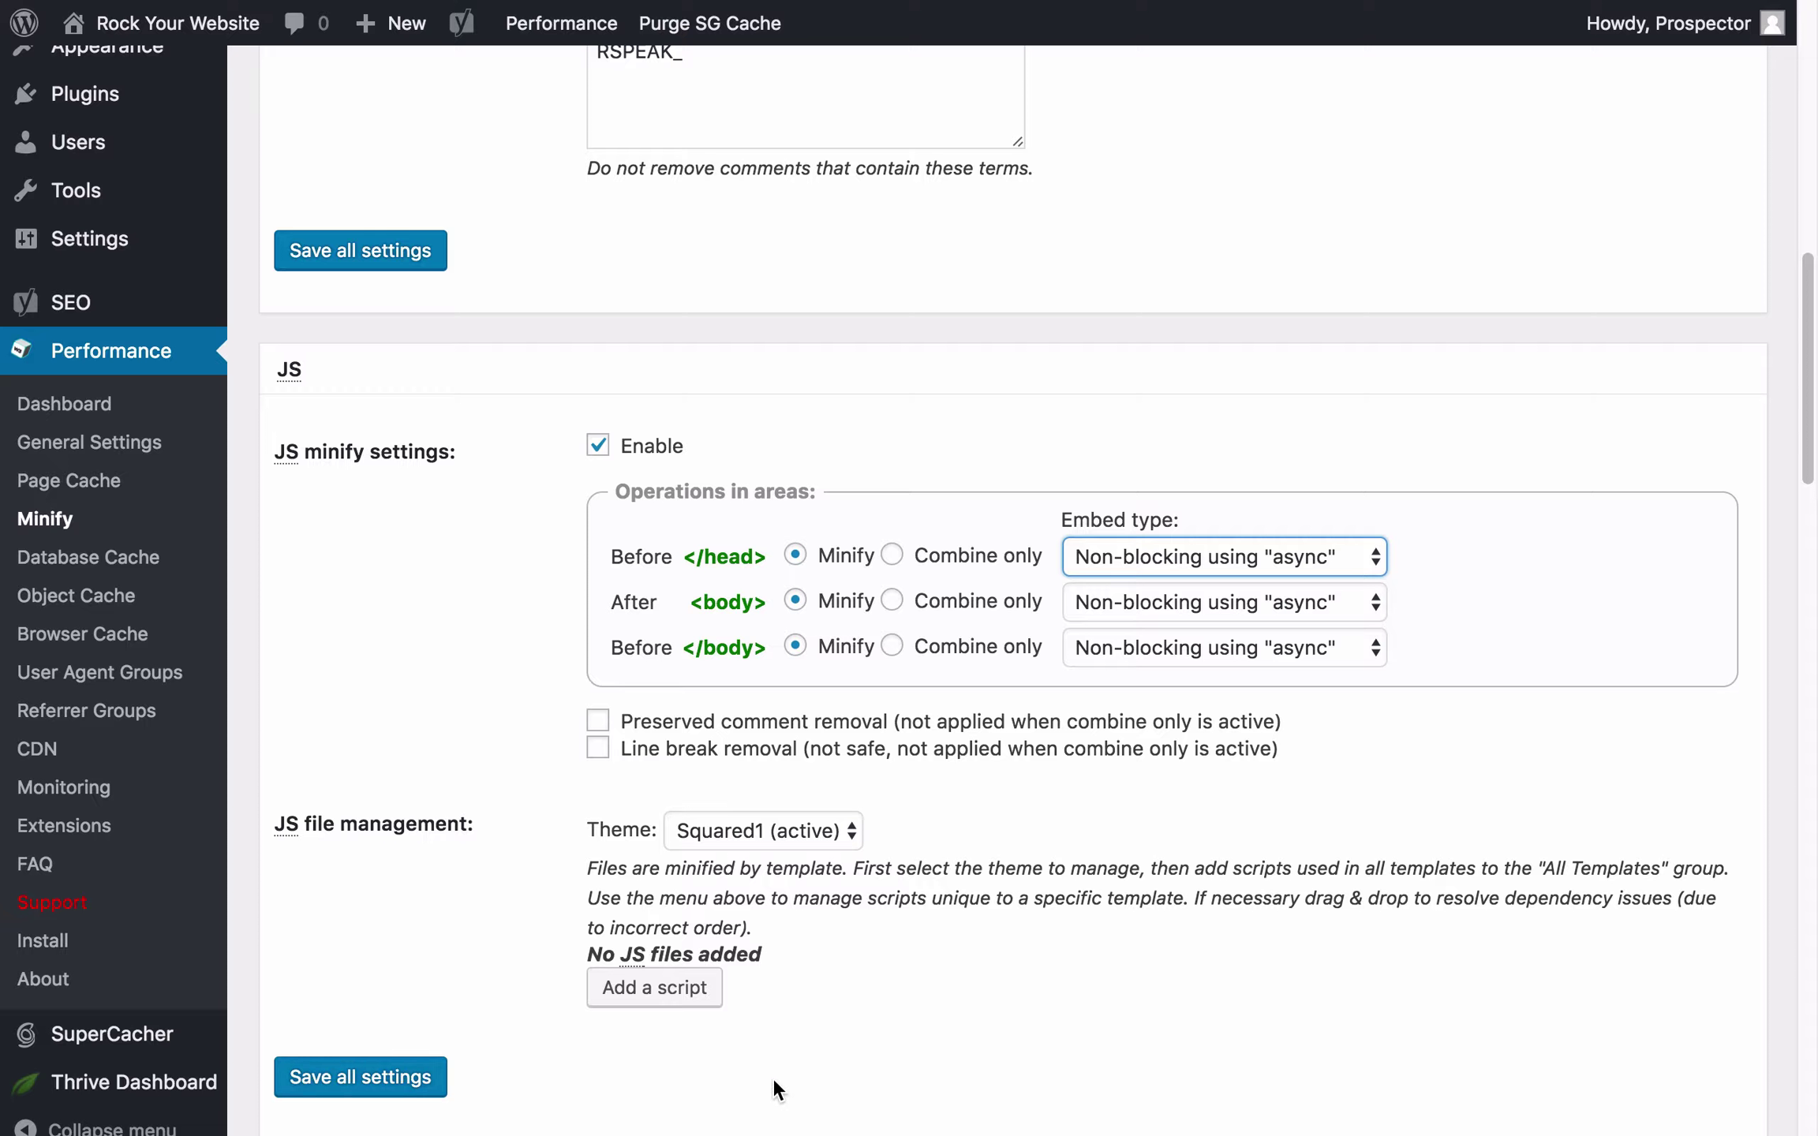
Step: Save the JS minify settings and return to the start of the Minify page
{"action": "left_click", "coordinate": [358, 1077]}
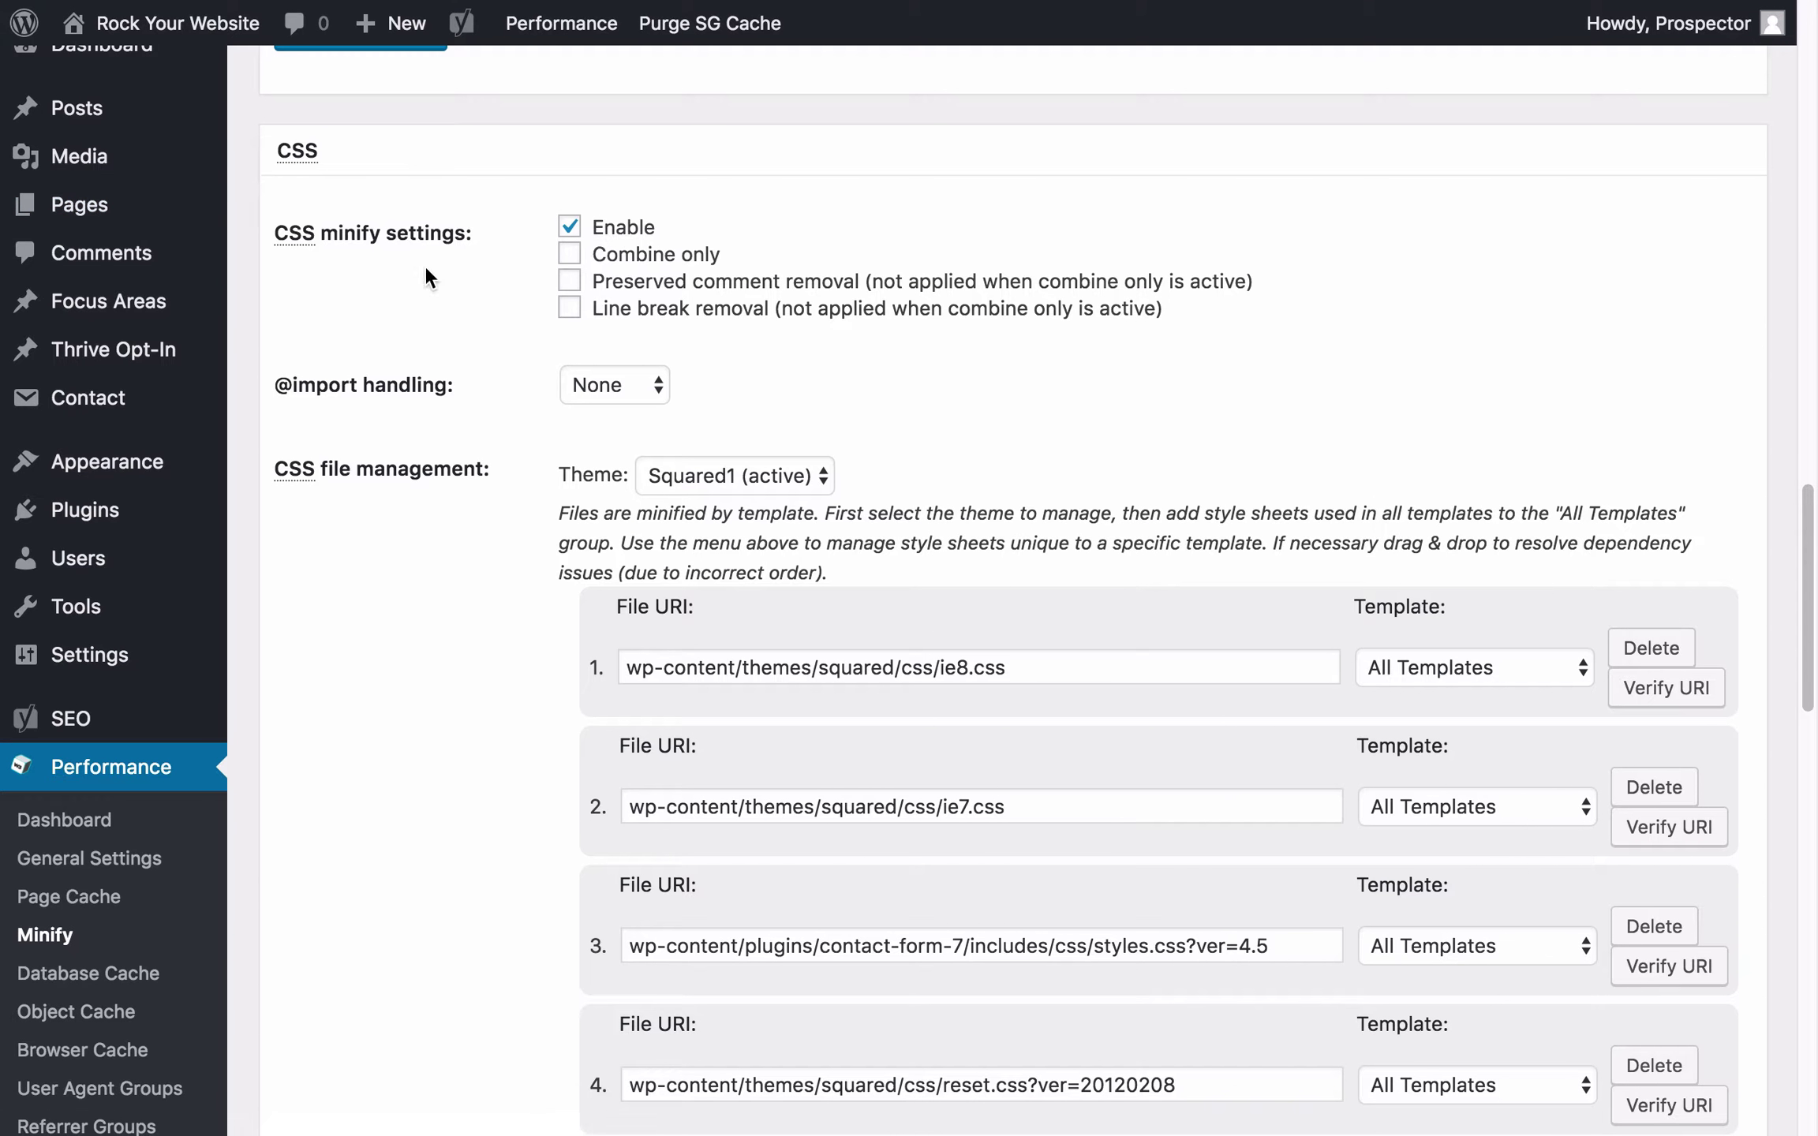
{"action": "left_click", "coordinate": [571, 264]}
{"action": "scroll", "coordinate": [744, 251], "scroll_direction": "up", "scroll_amount": 10}
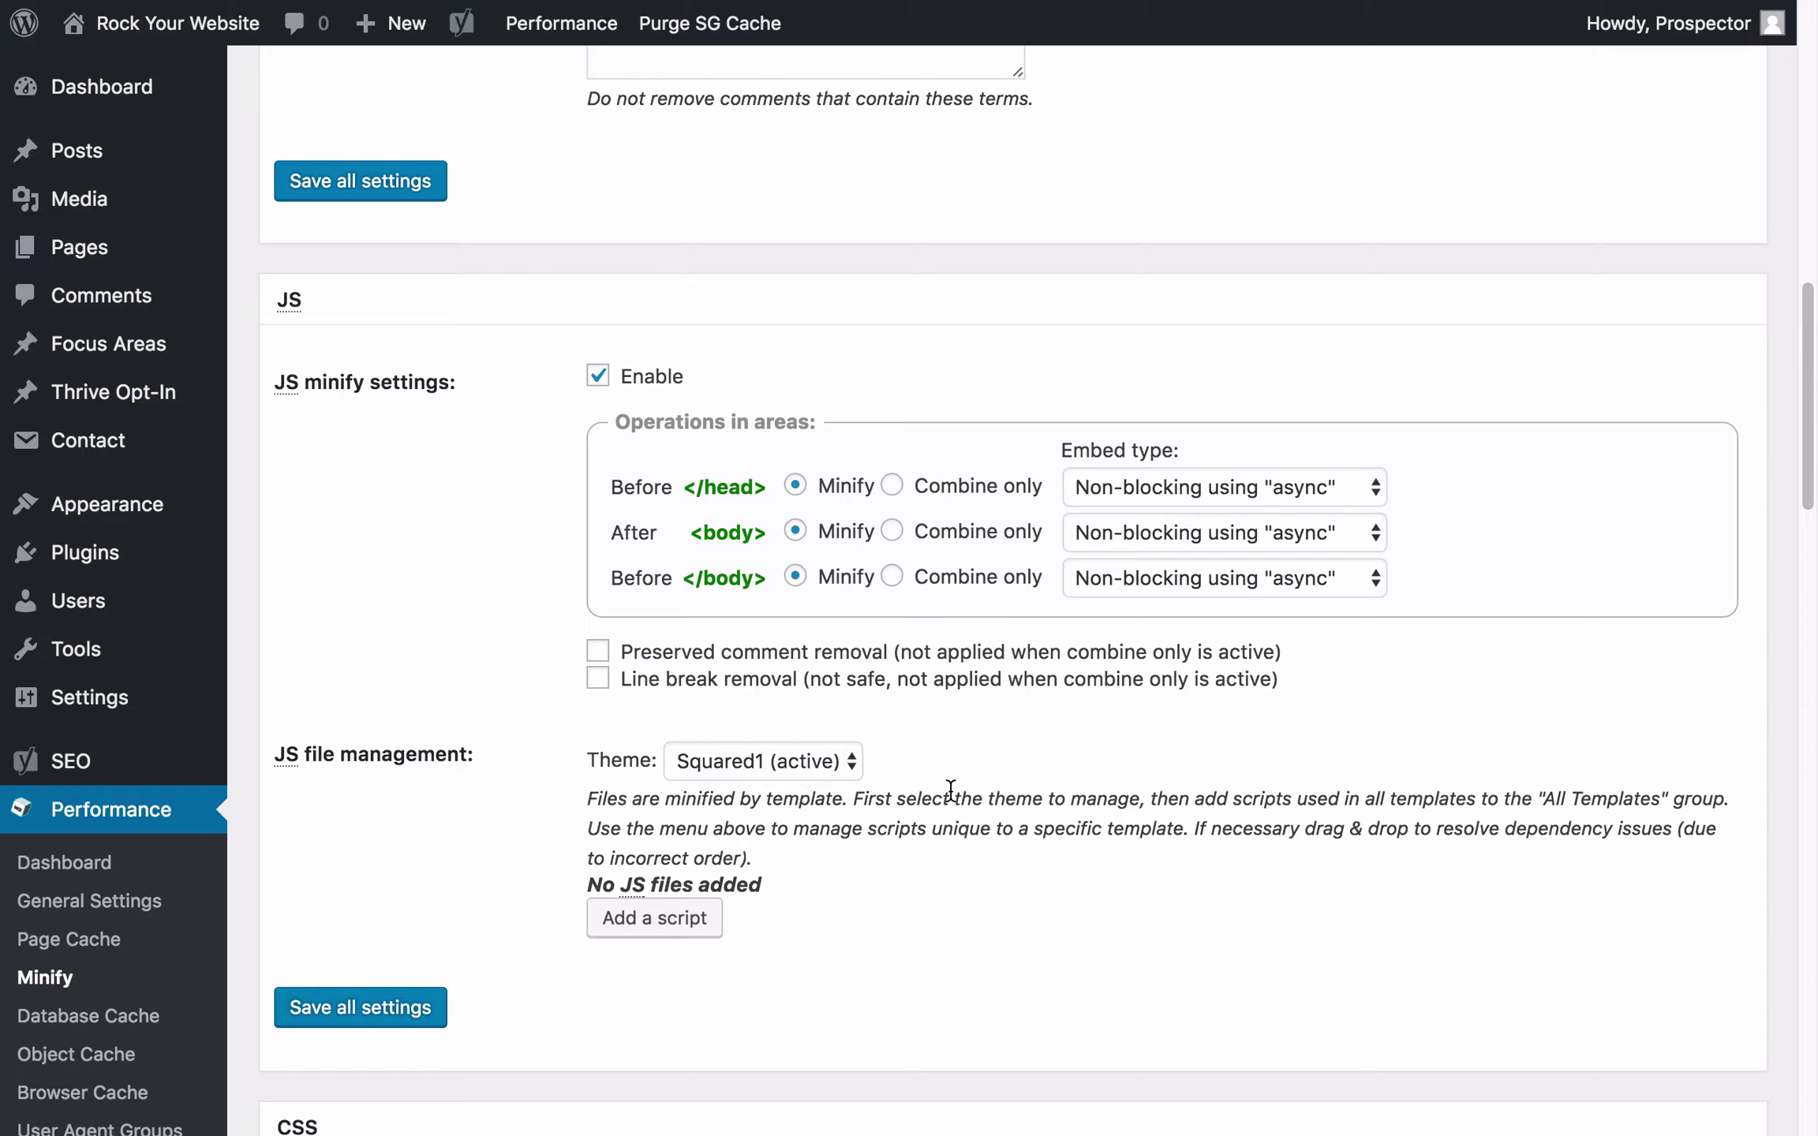
{"action": "scroll", "coordinate": [962, 599], "scroll_direction": "up", "scroll_amount": 5}
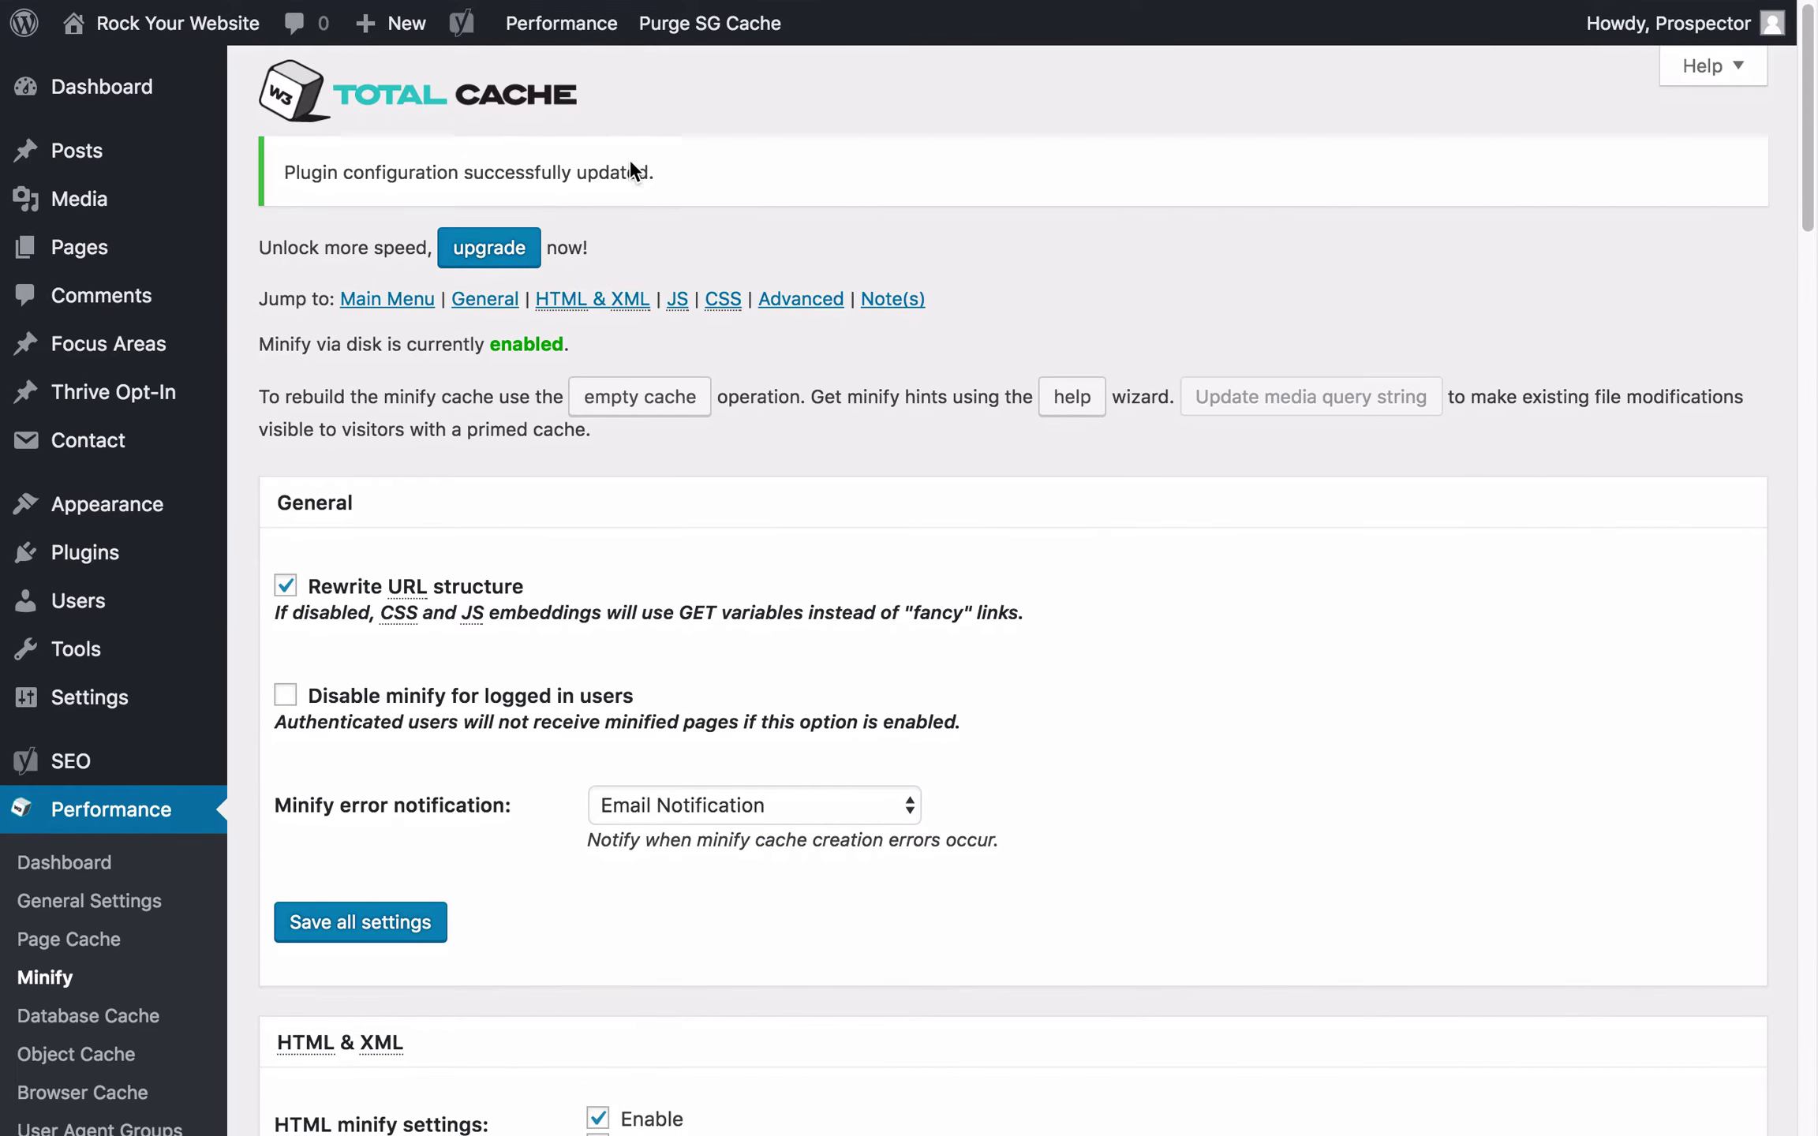
Step: Empty the minify cache and purge the SG cache, and check the site's reloaded homepage
{"action": "left_click", "coordinate": [659, 398]}
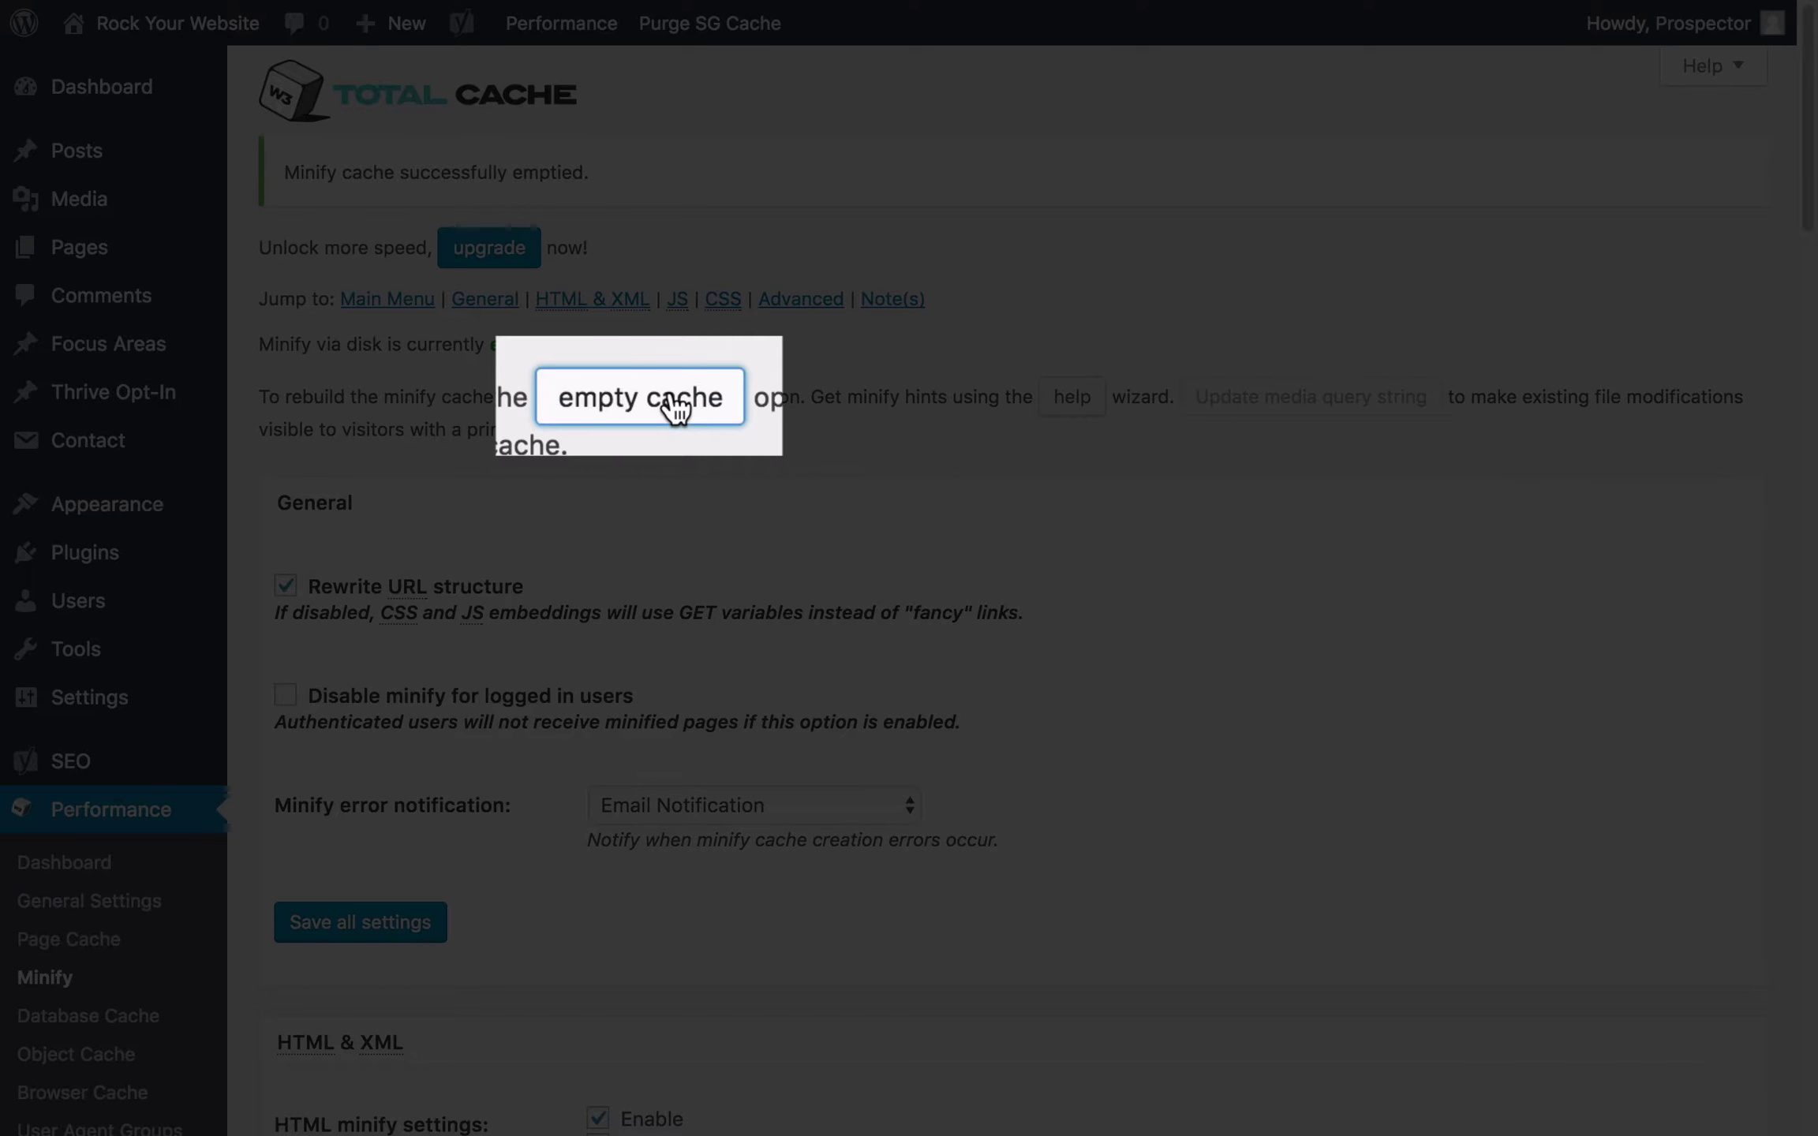
{"action": "left_click", "coordinate": [674, 404]}
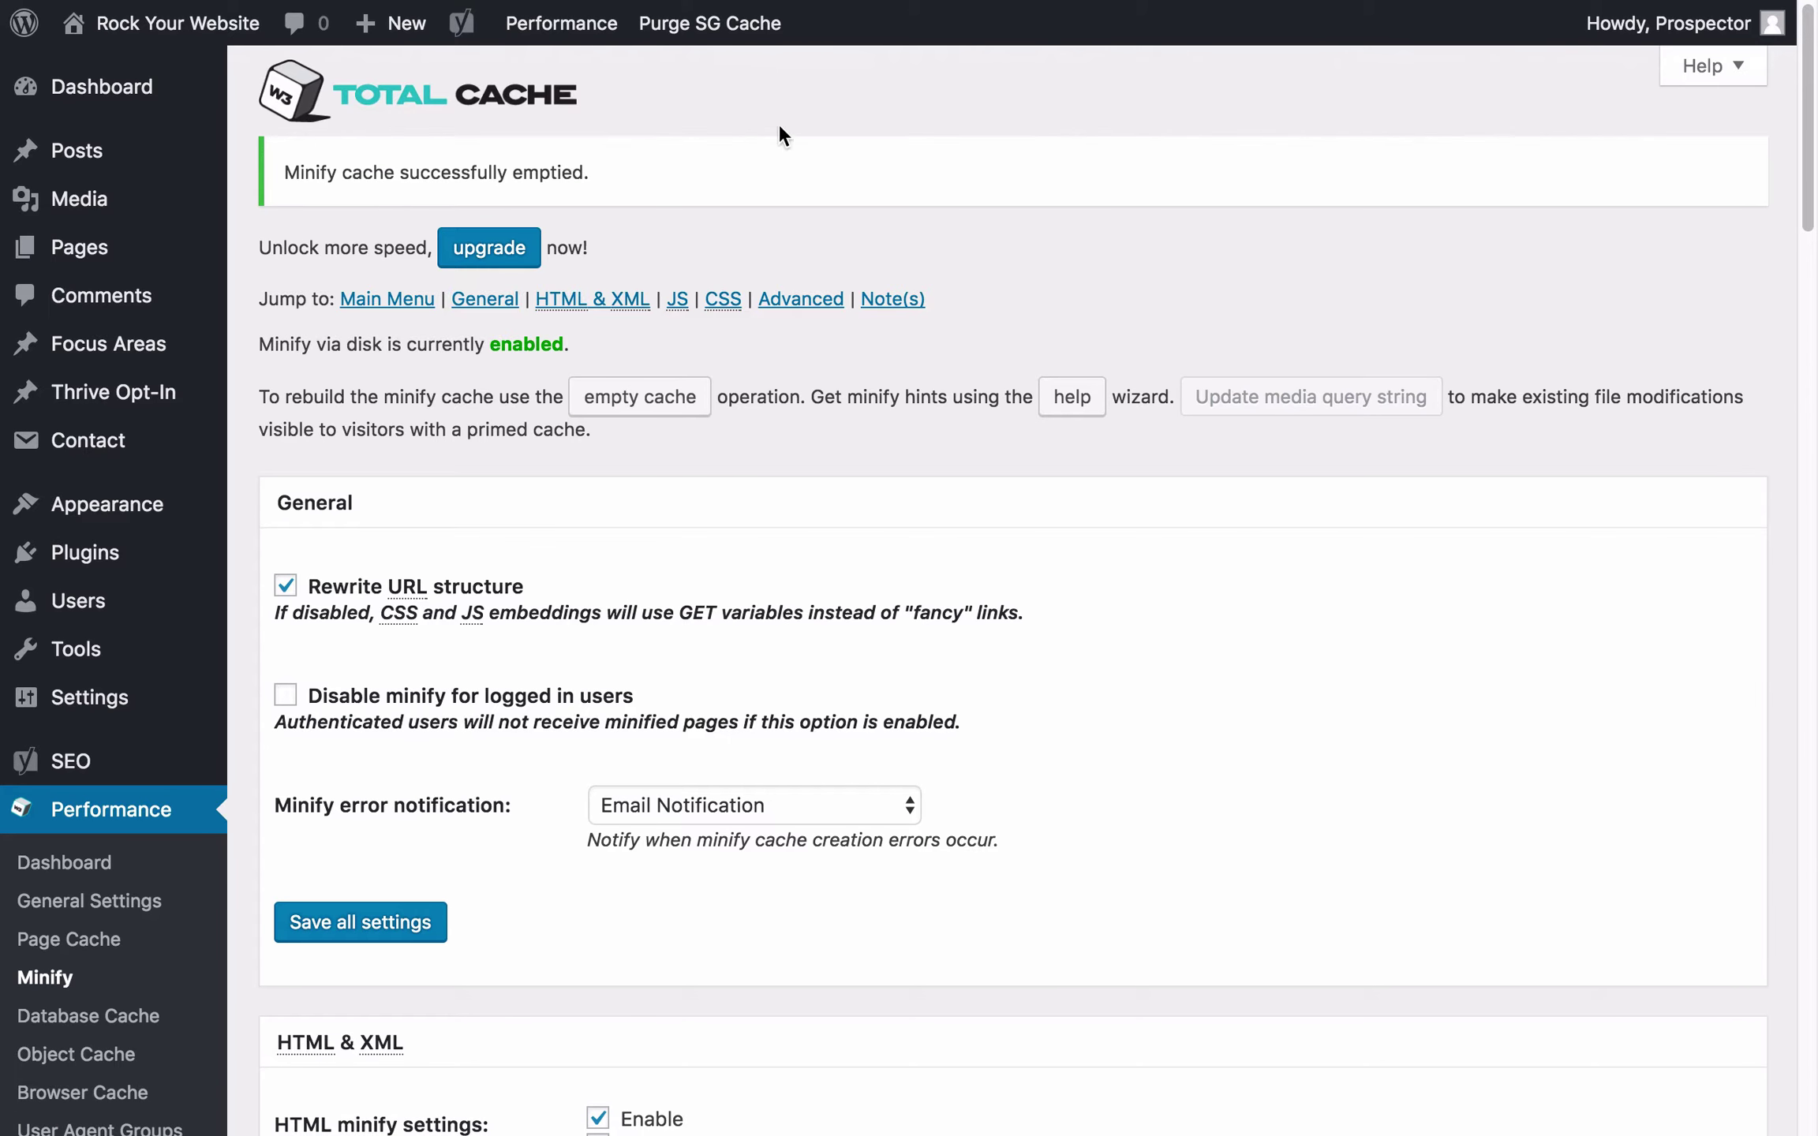
{"action": "left_click", "coordinate": [717, 24]}
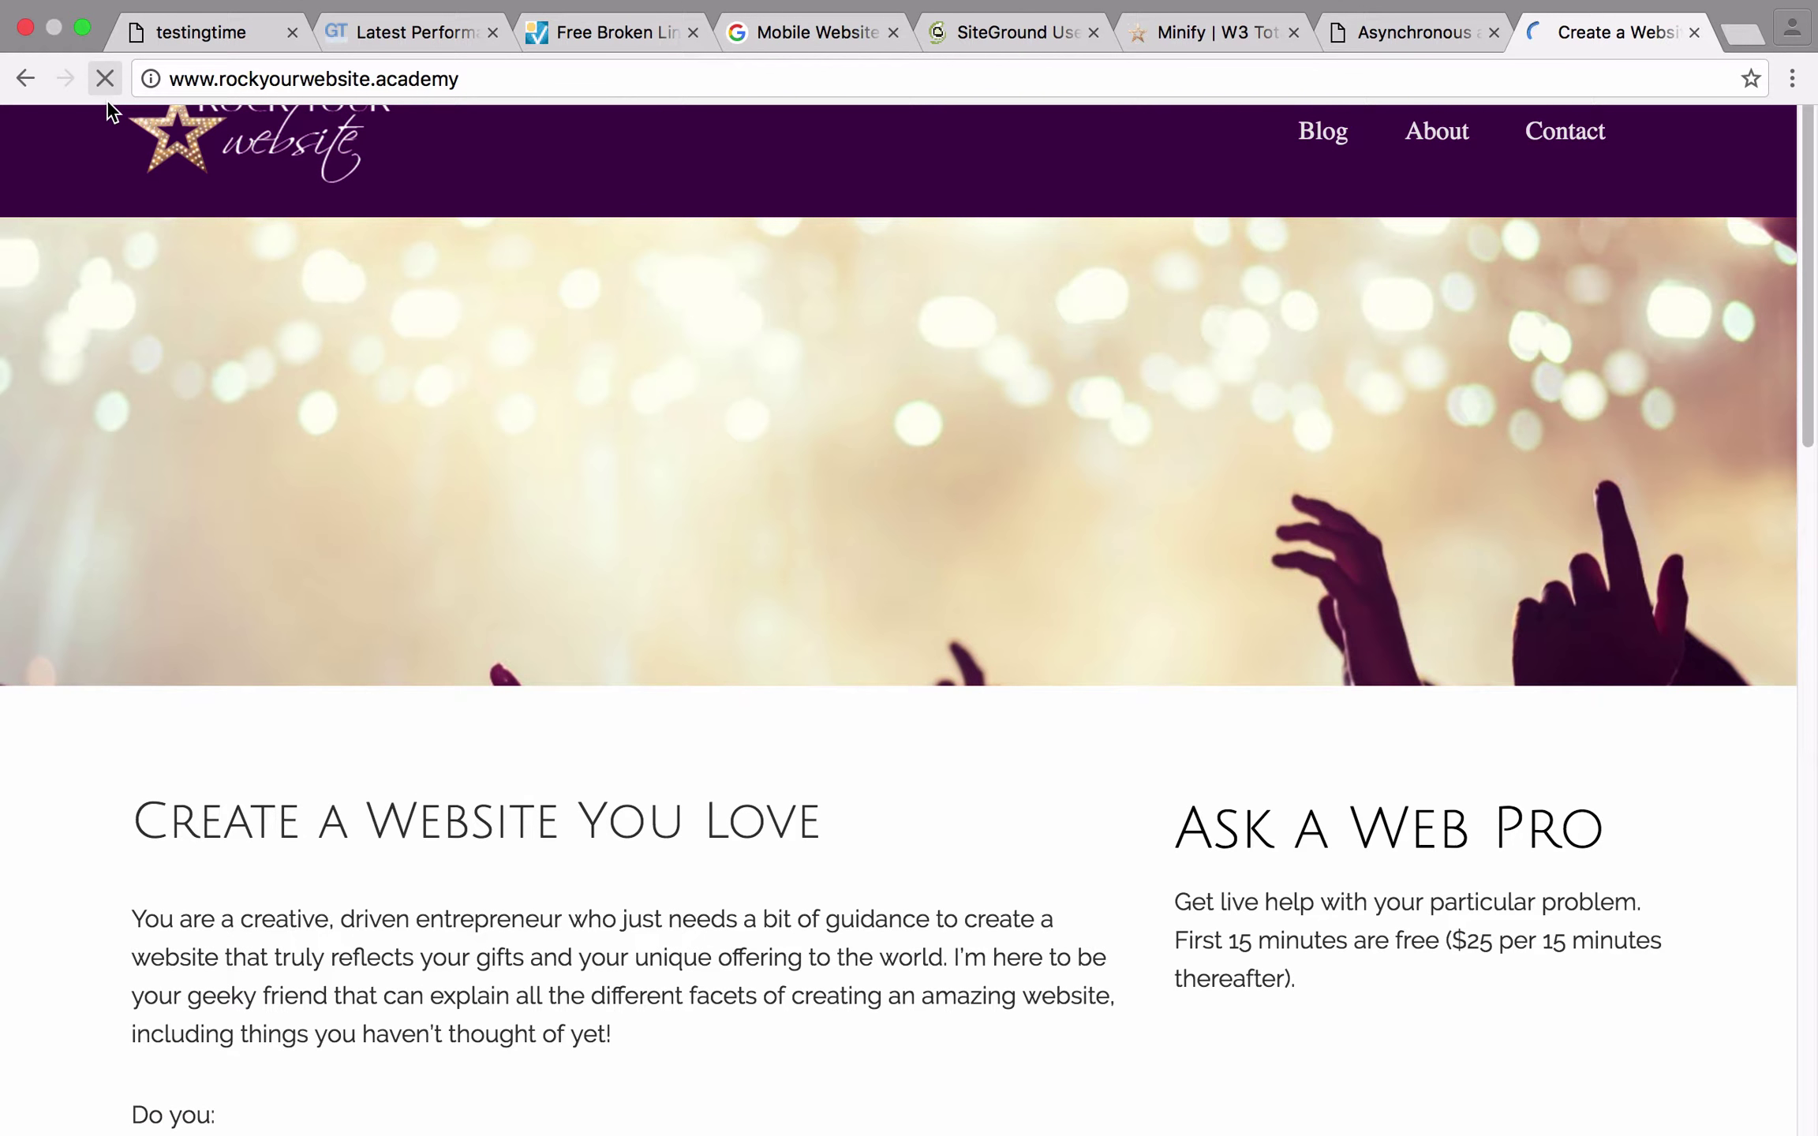
{"action": "scroll", "coordinate": [113, 113], "scroll_direction": "up", "scroll_amount": 11}
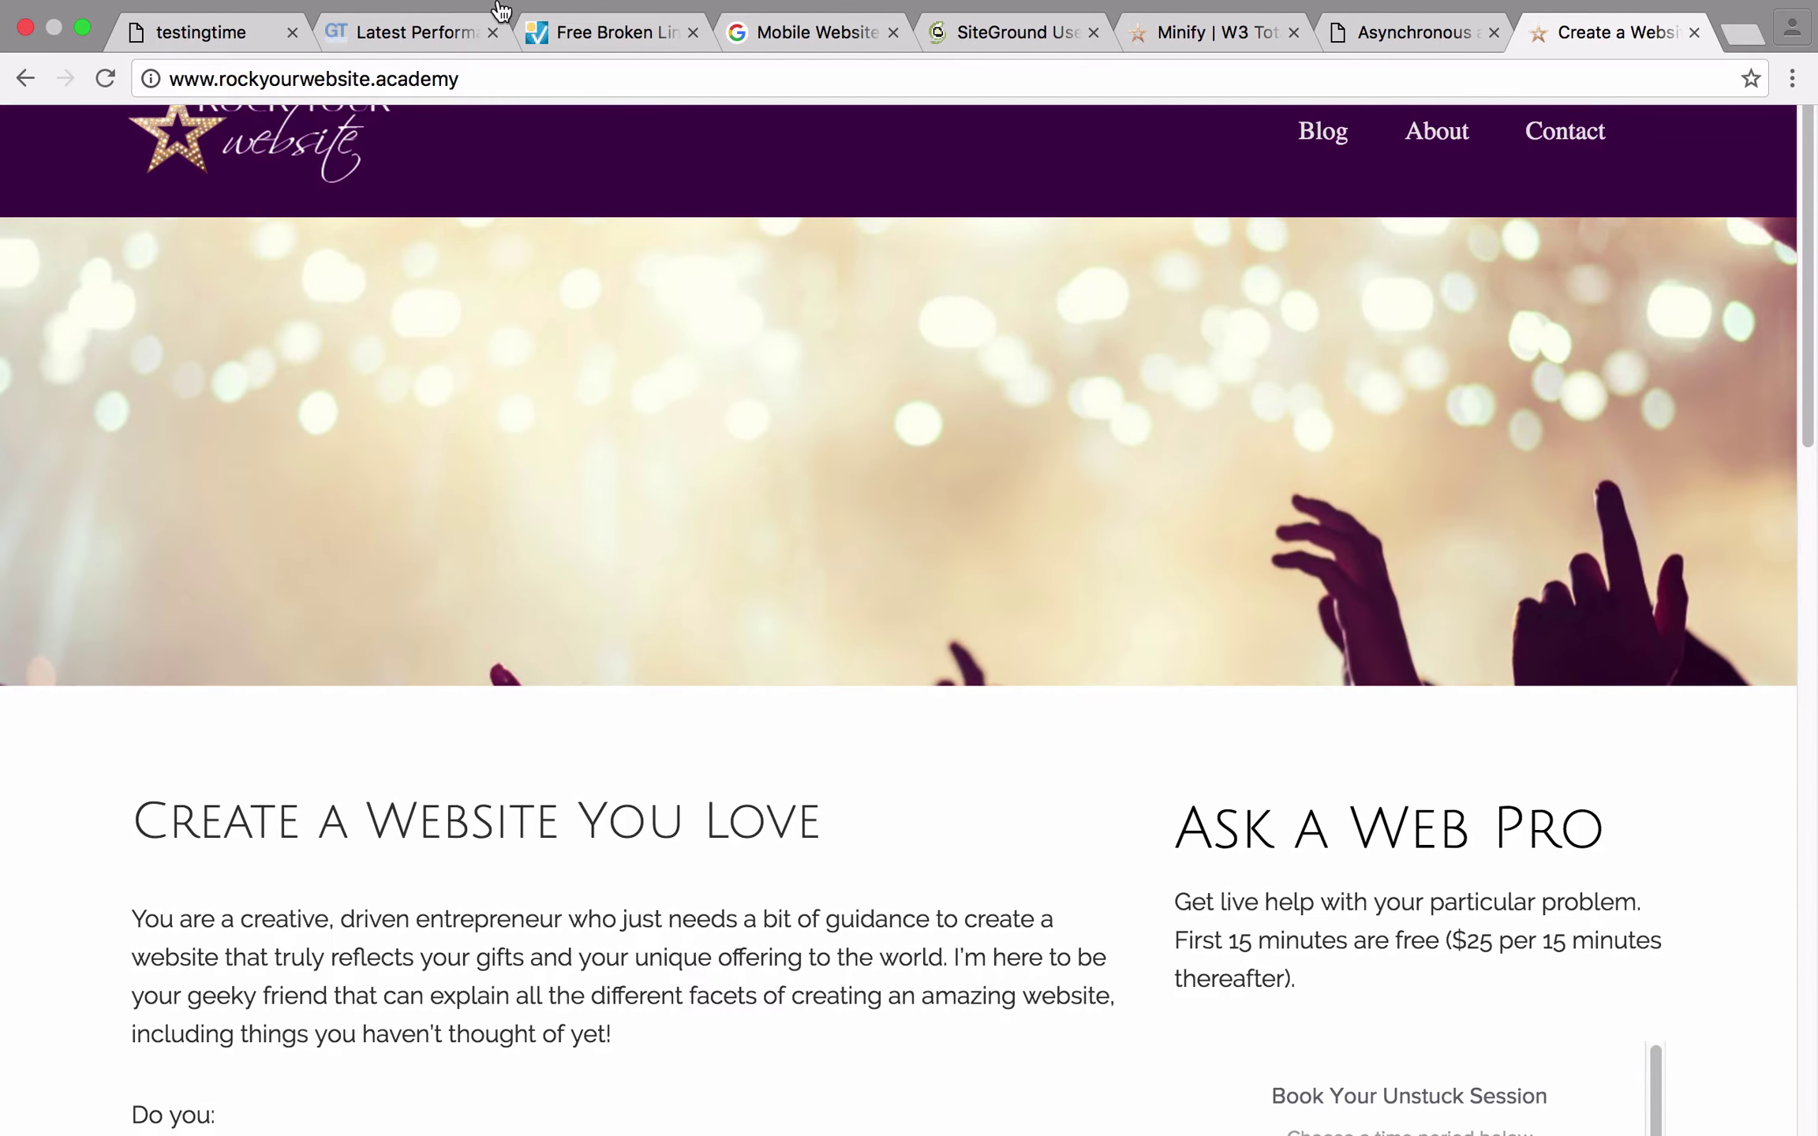
Step: Return to the Minify settings and review the CSS section down to the File URI entries in CSS file management
{"action": "left_click", "coordinate": [1183, 31]}
{"action": "scroll", "coordinate": [1052, 818], "scroll_direction": "down", "scroll_amount": 15}
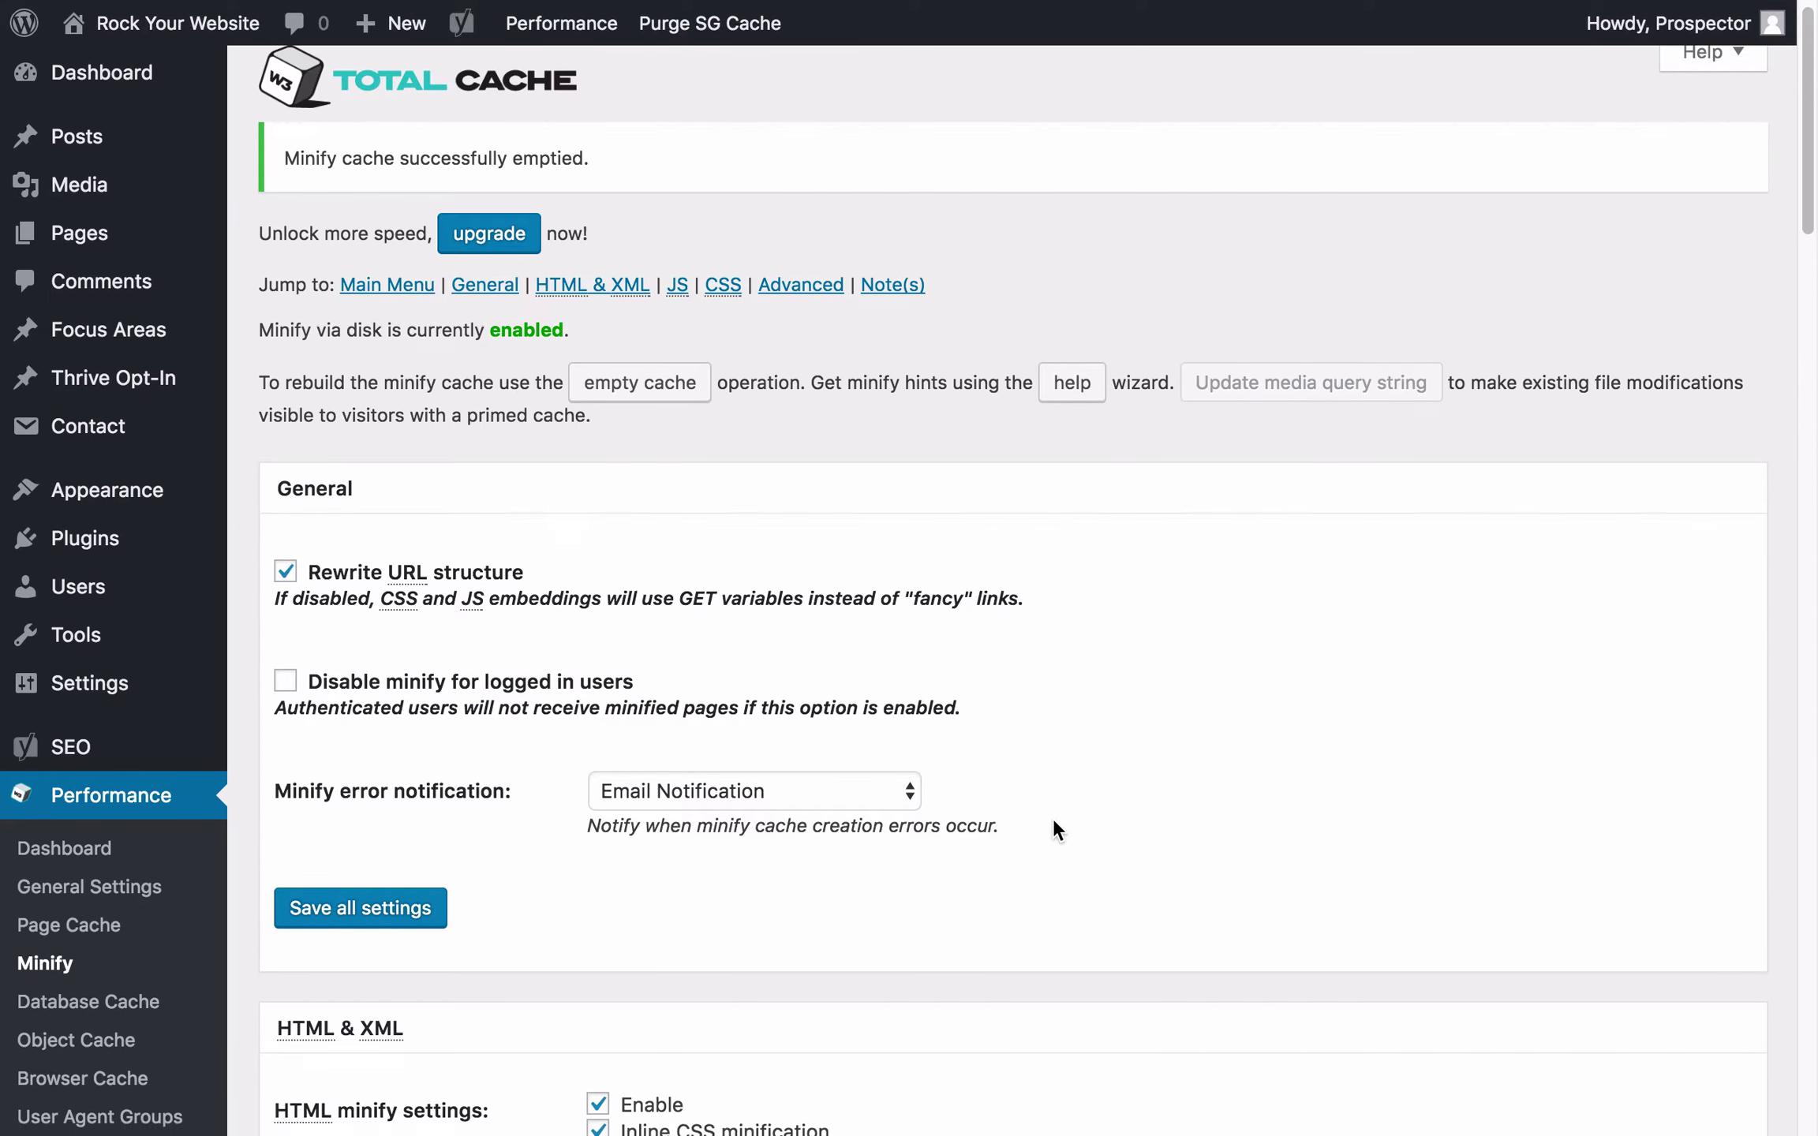
{"action": "scroll", "coordinate": [1052, 818], "scroll_direction": "down", "scroll_amount": 6}
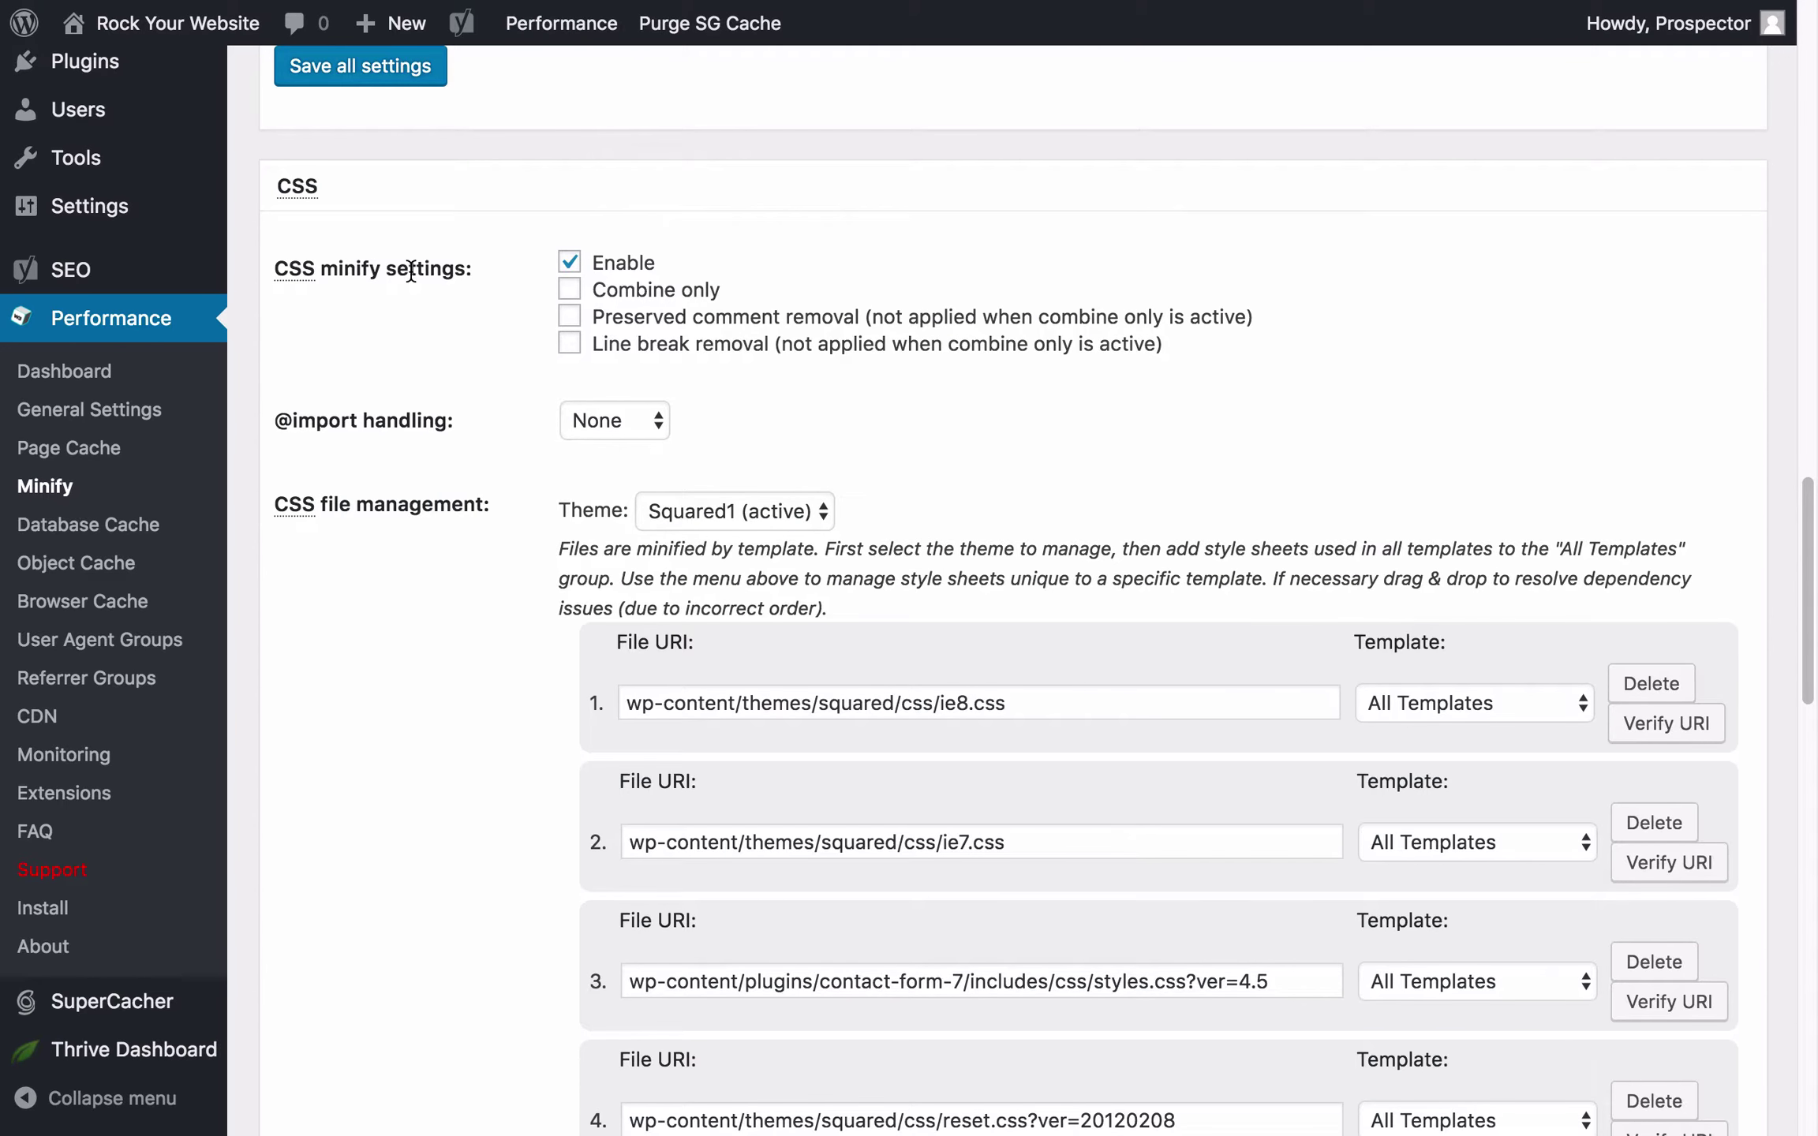
{"action": "left_click", "coordinate": [568, 290]}
{"action": "scroll", "coordinate": [851, 470], "scroll_direction": "down", "scroll_amount": 4}
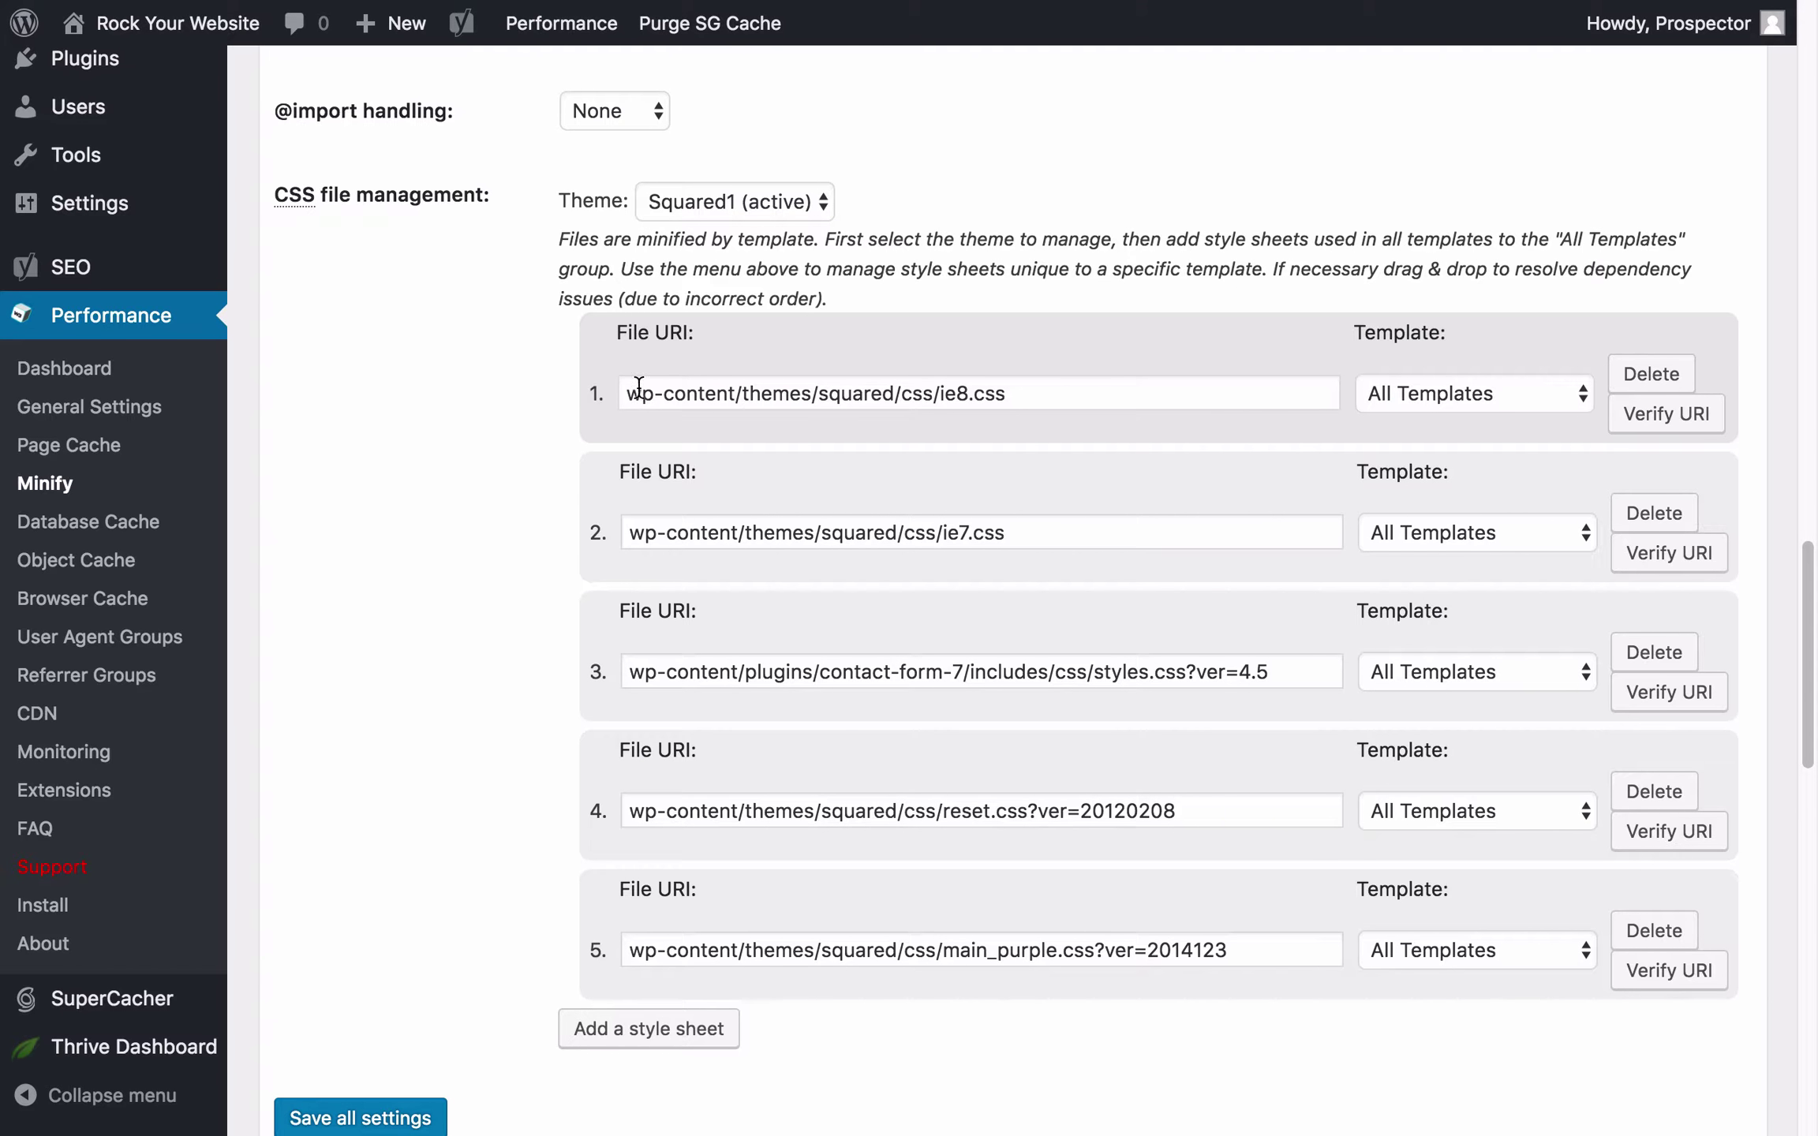
{"action": "left_click_drag", "start_coordinate": [686, 392], "coordinate": [628, 392]}
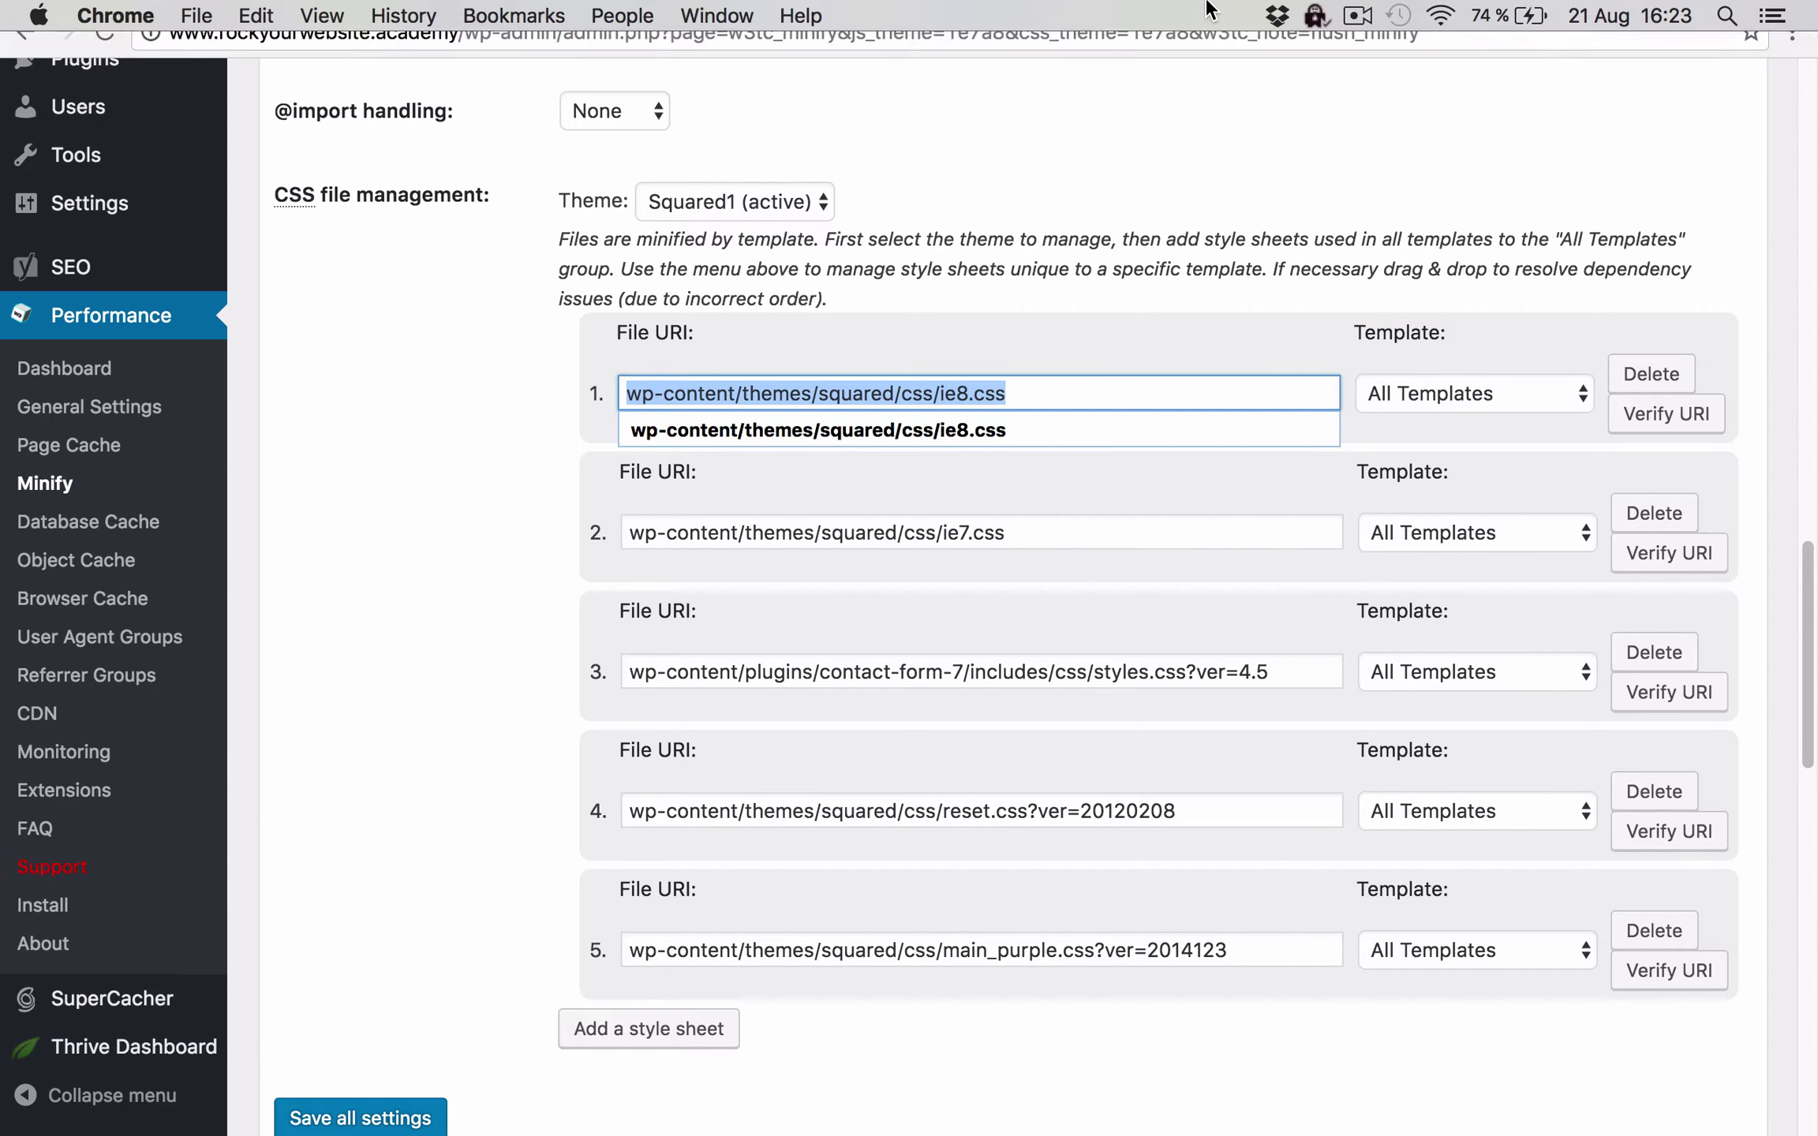
Step: View the homepage's page source and copy the link address of the minified stylesheet on line 3
{"action": "left_click", "coordinate": [1618, 65]}
{"action": "right_click", "coordinate": [876, 460]}
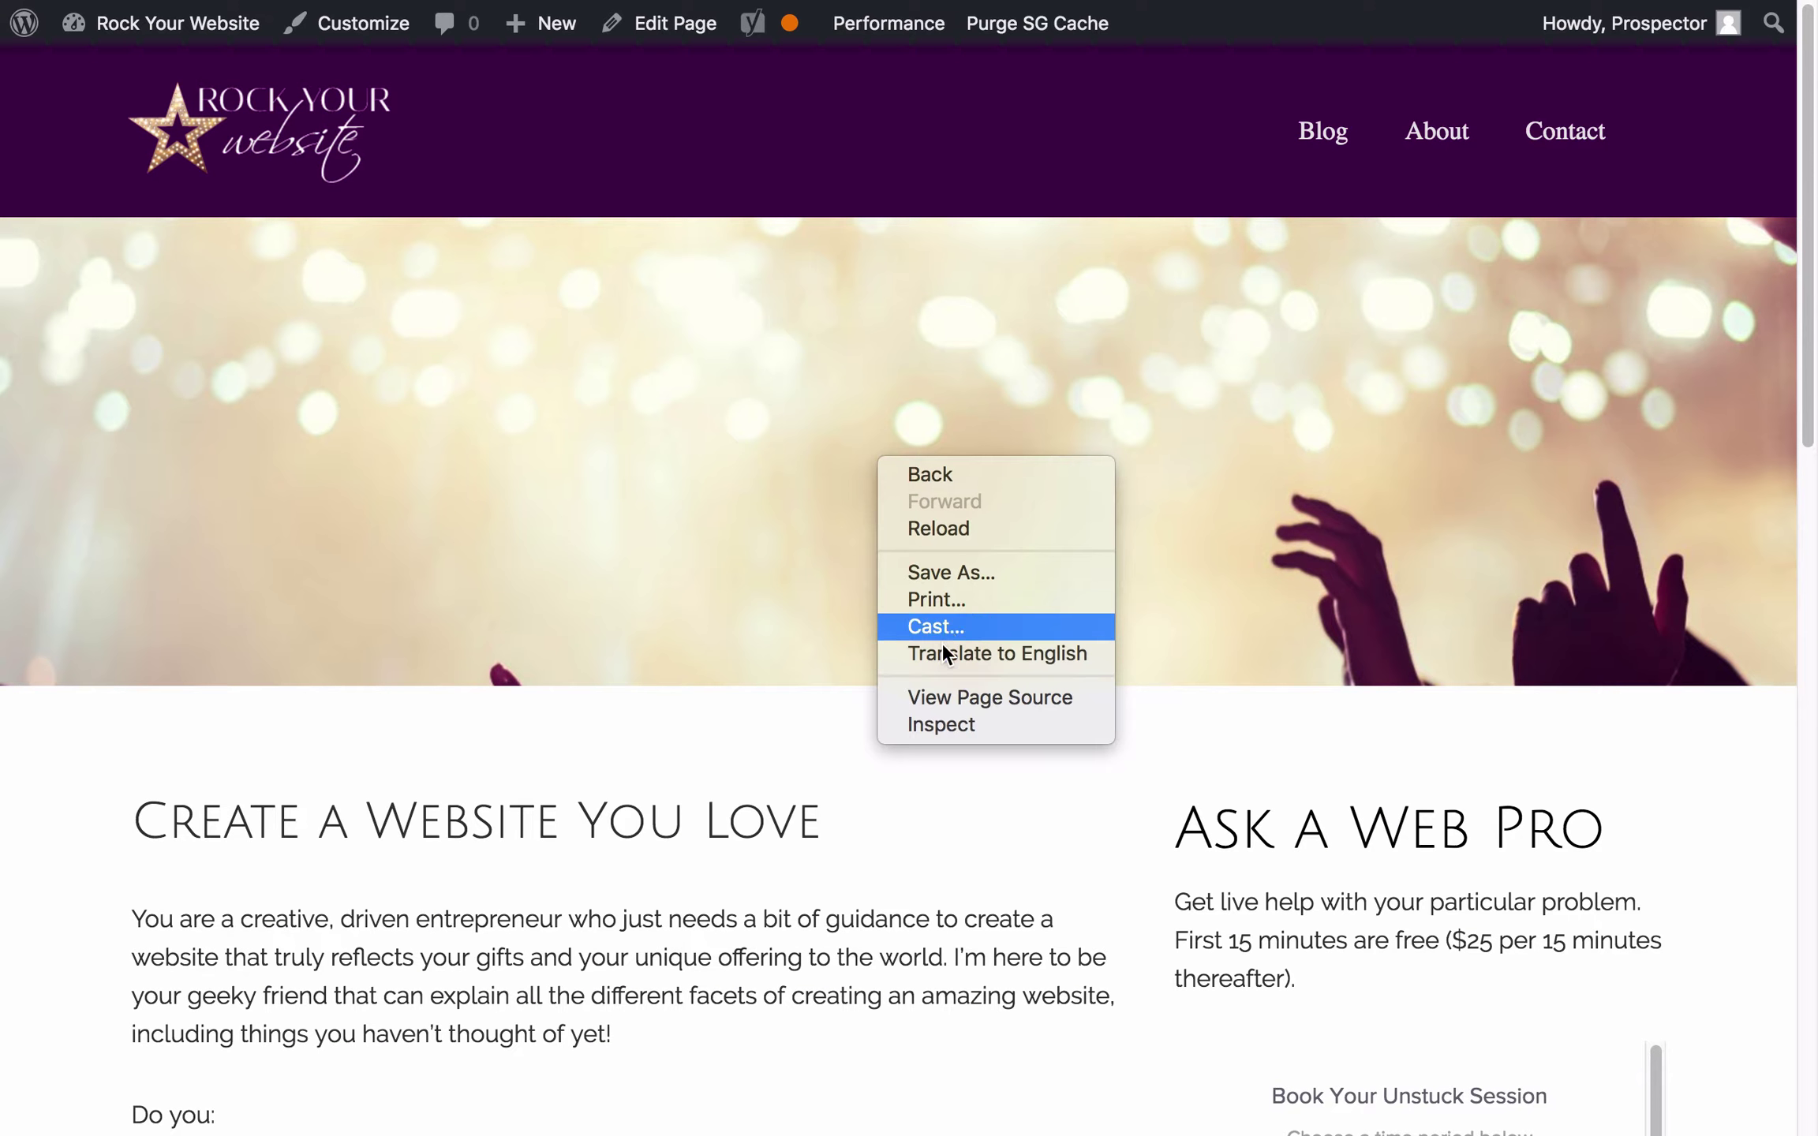
{"action": "left_click", "coordinate": [945, 692]}
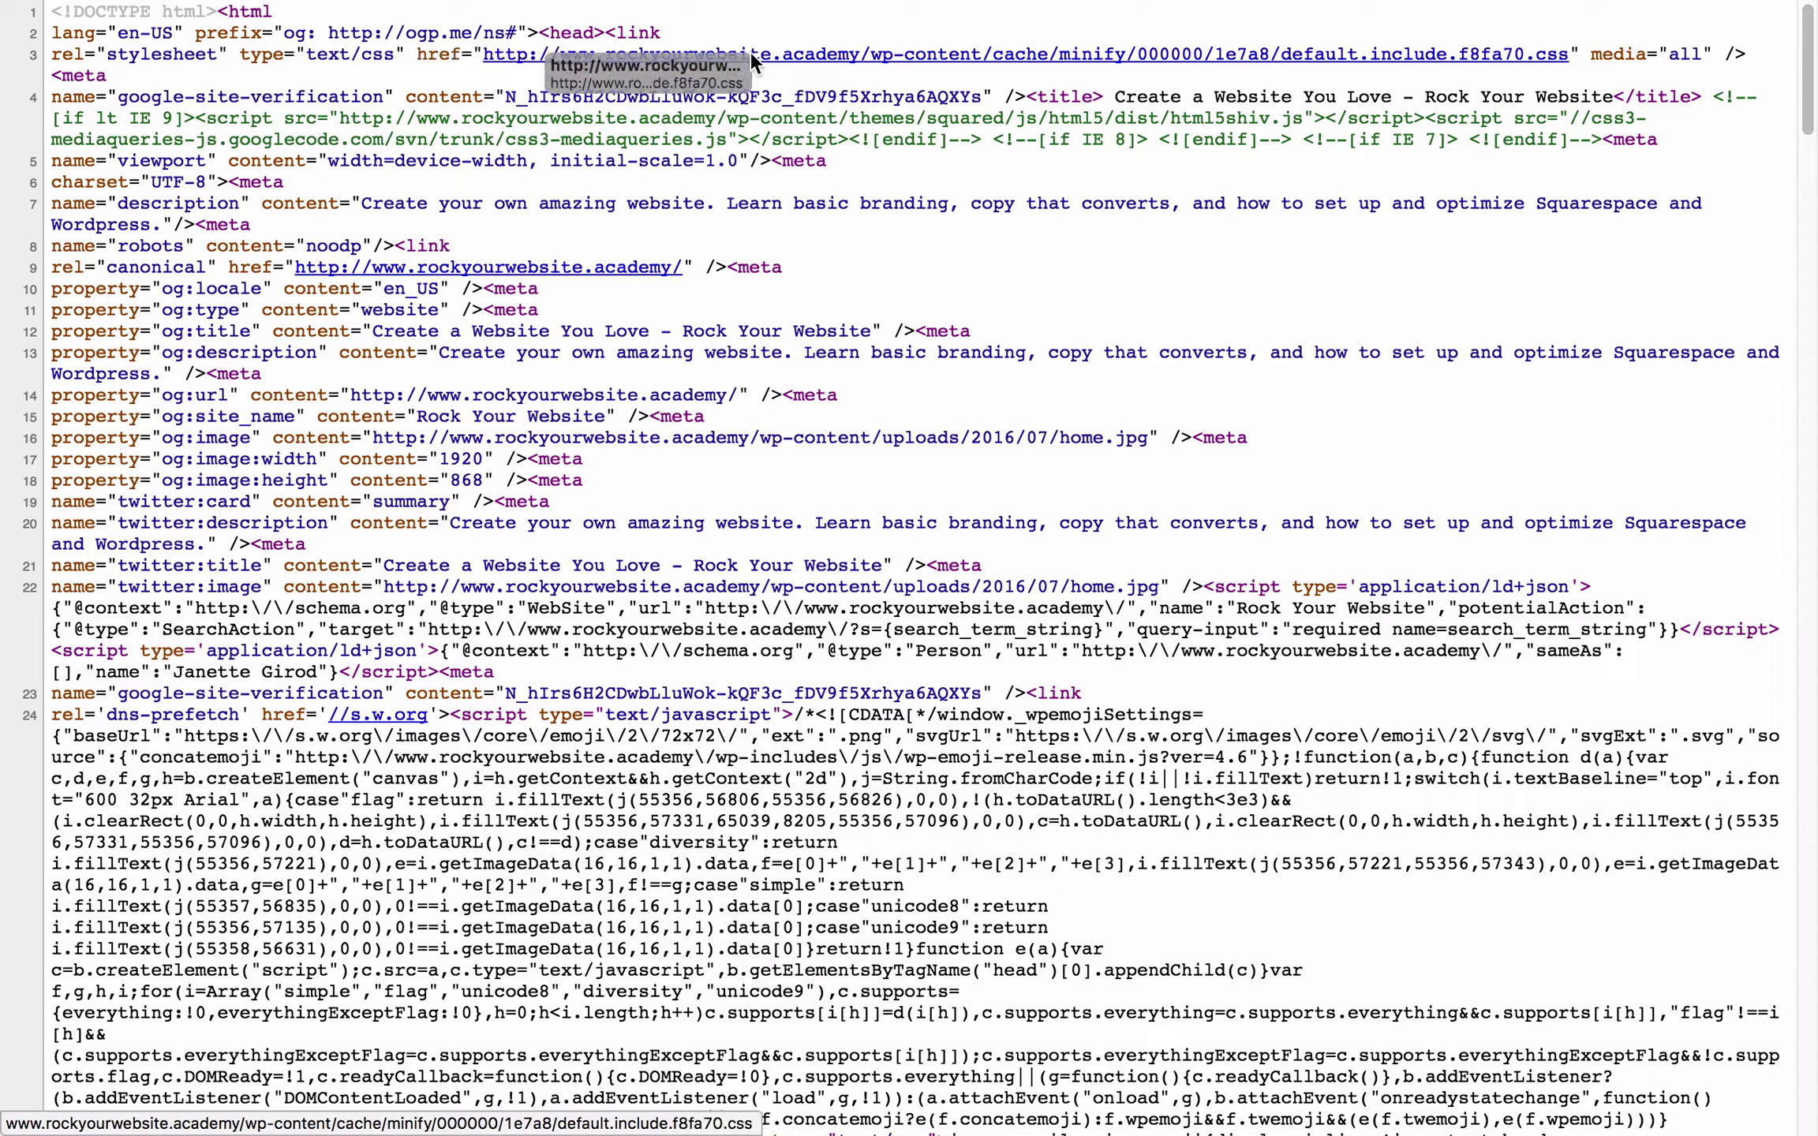
{"action": "right_click", "coordinate": [779, 58]}
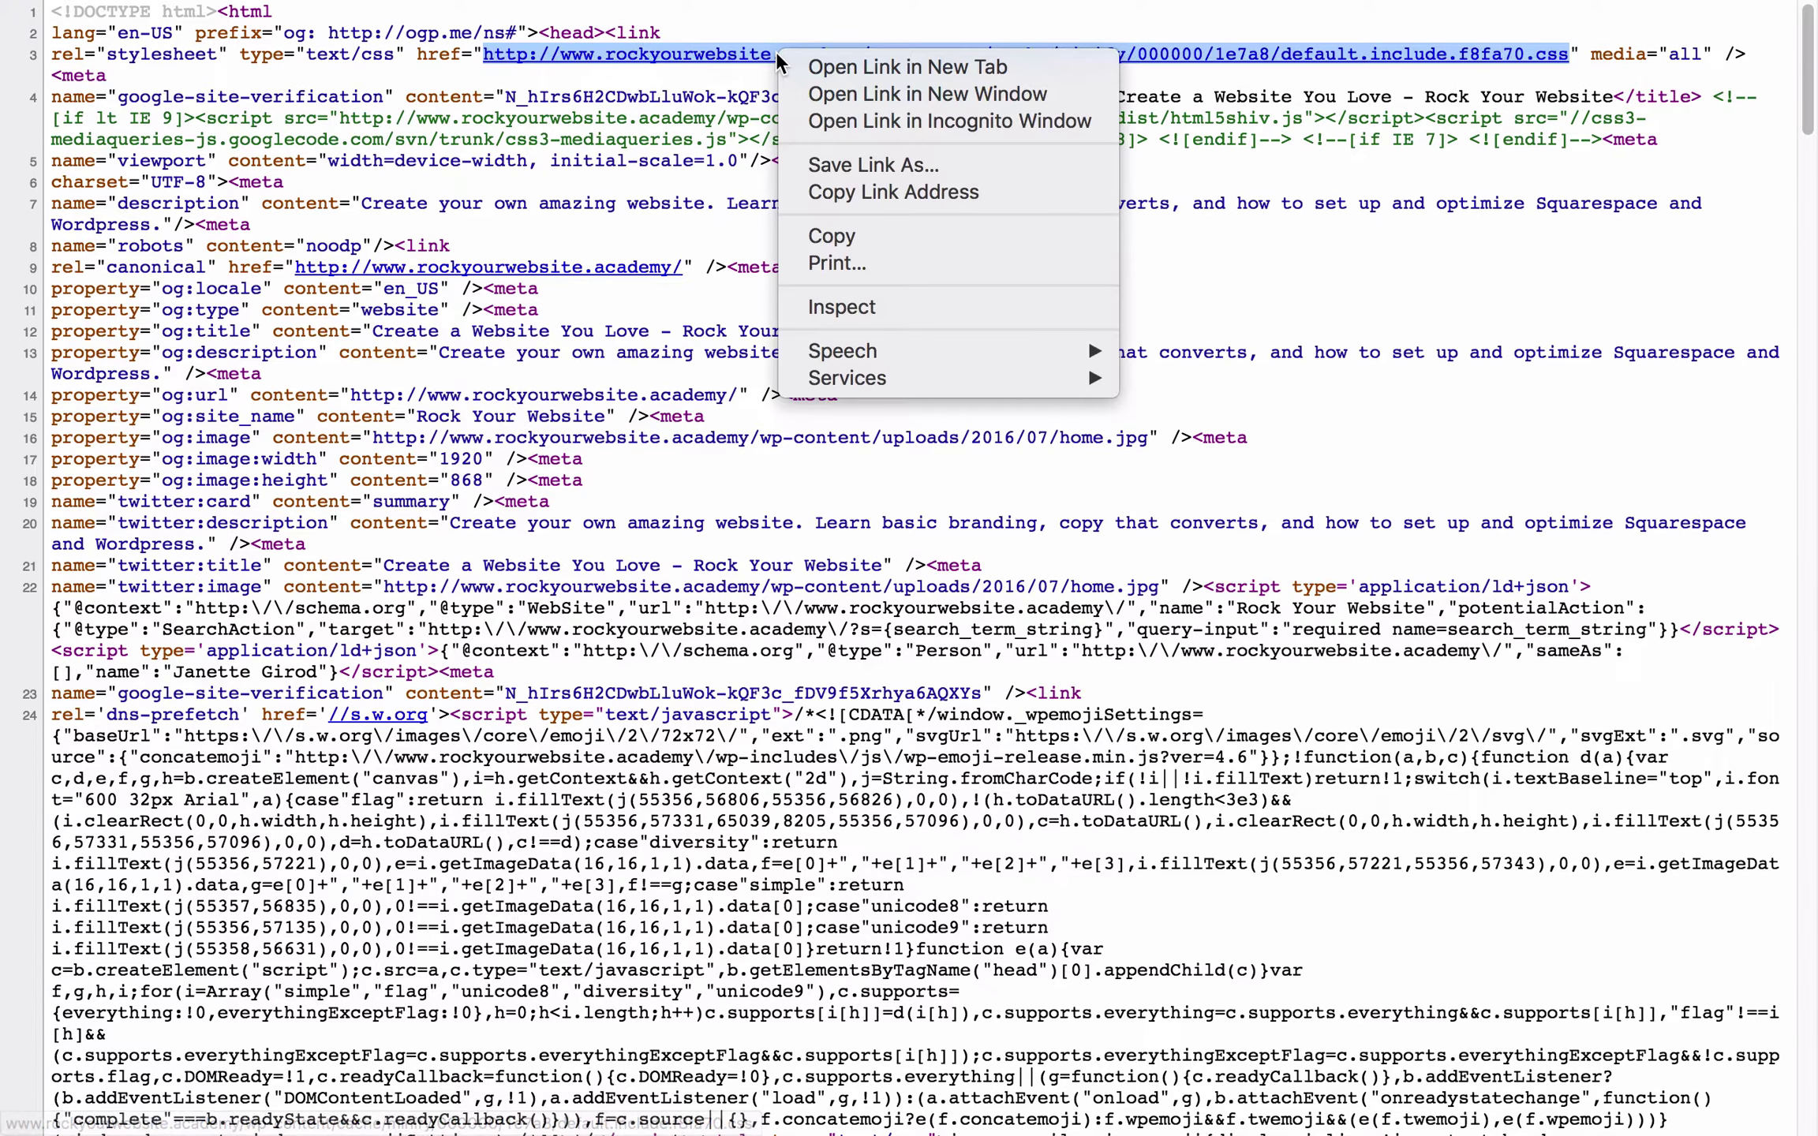
{"action": "left_click", "coordinate": [843, 193]}
Step: Add a style sheet in CSS file management with the File URI wp-content/cache/minify/000000/1e7a8/default.include.f8fa70.css, without the domain prefix
{"action": "mouse_move", "coordinate": [1199, 8]}
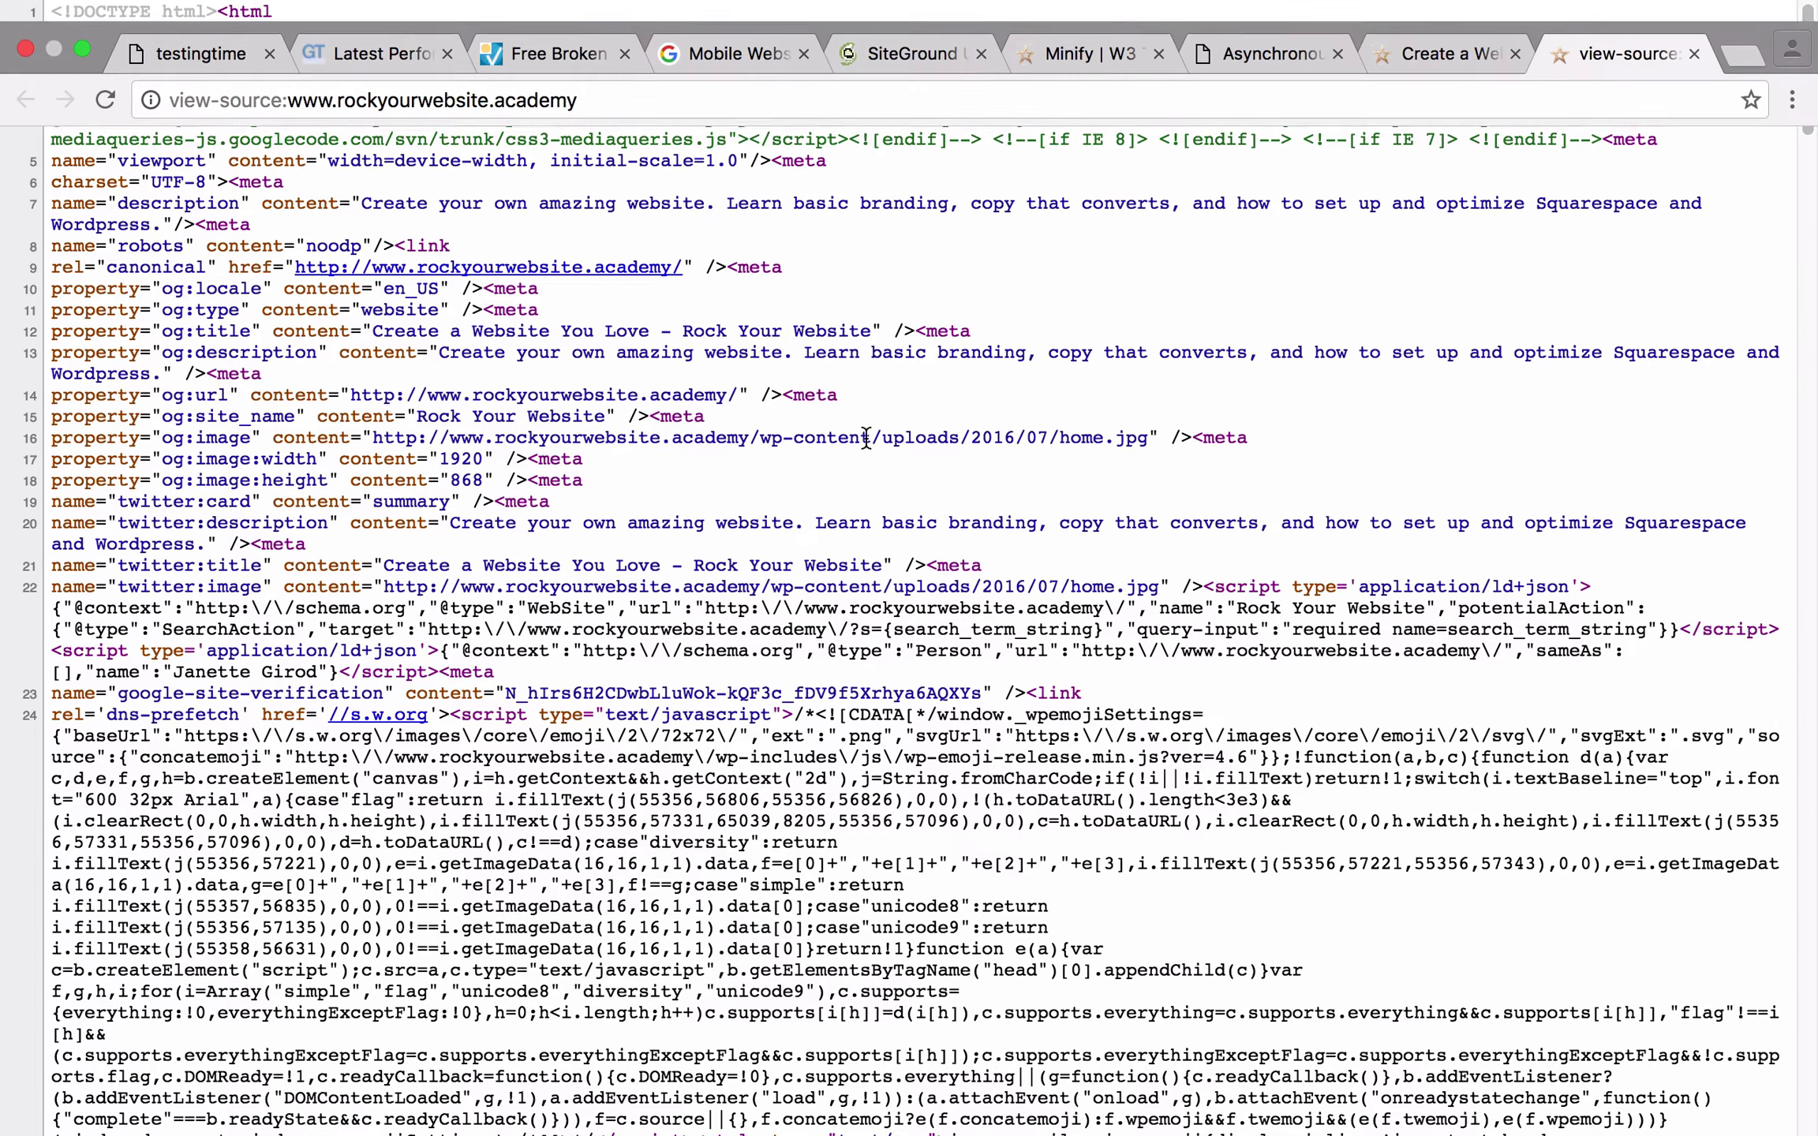
{"action": "left_click", "coordinate": [1079, 65]}
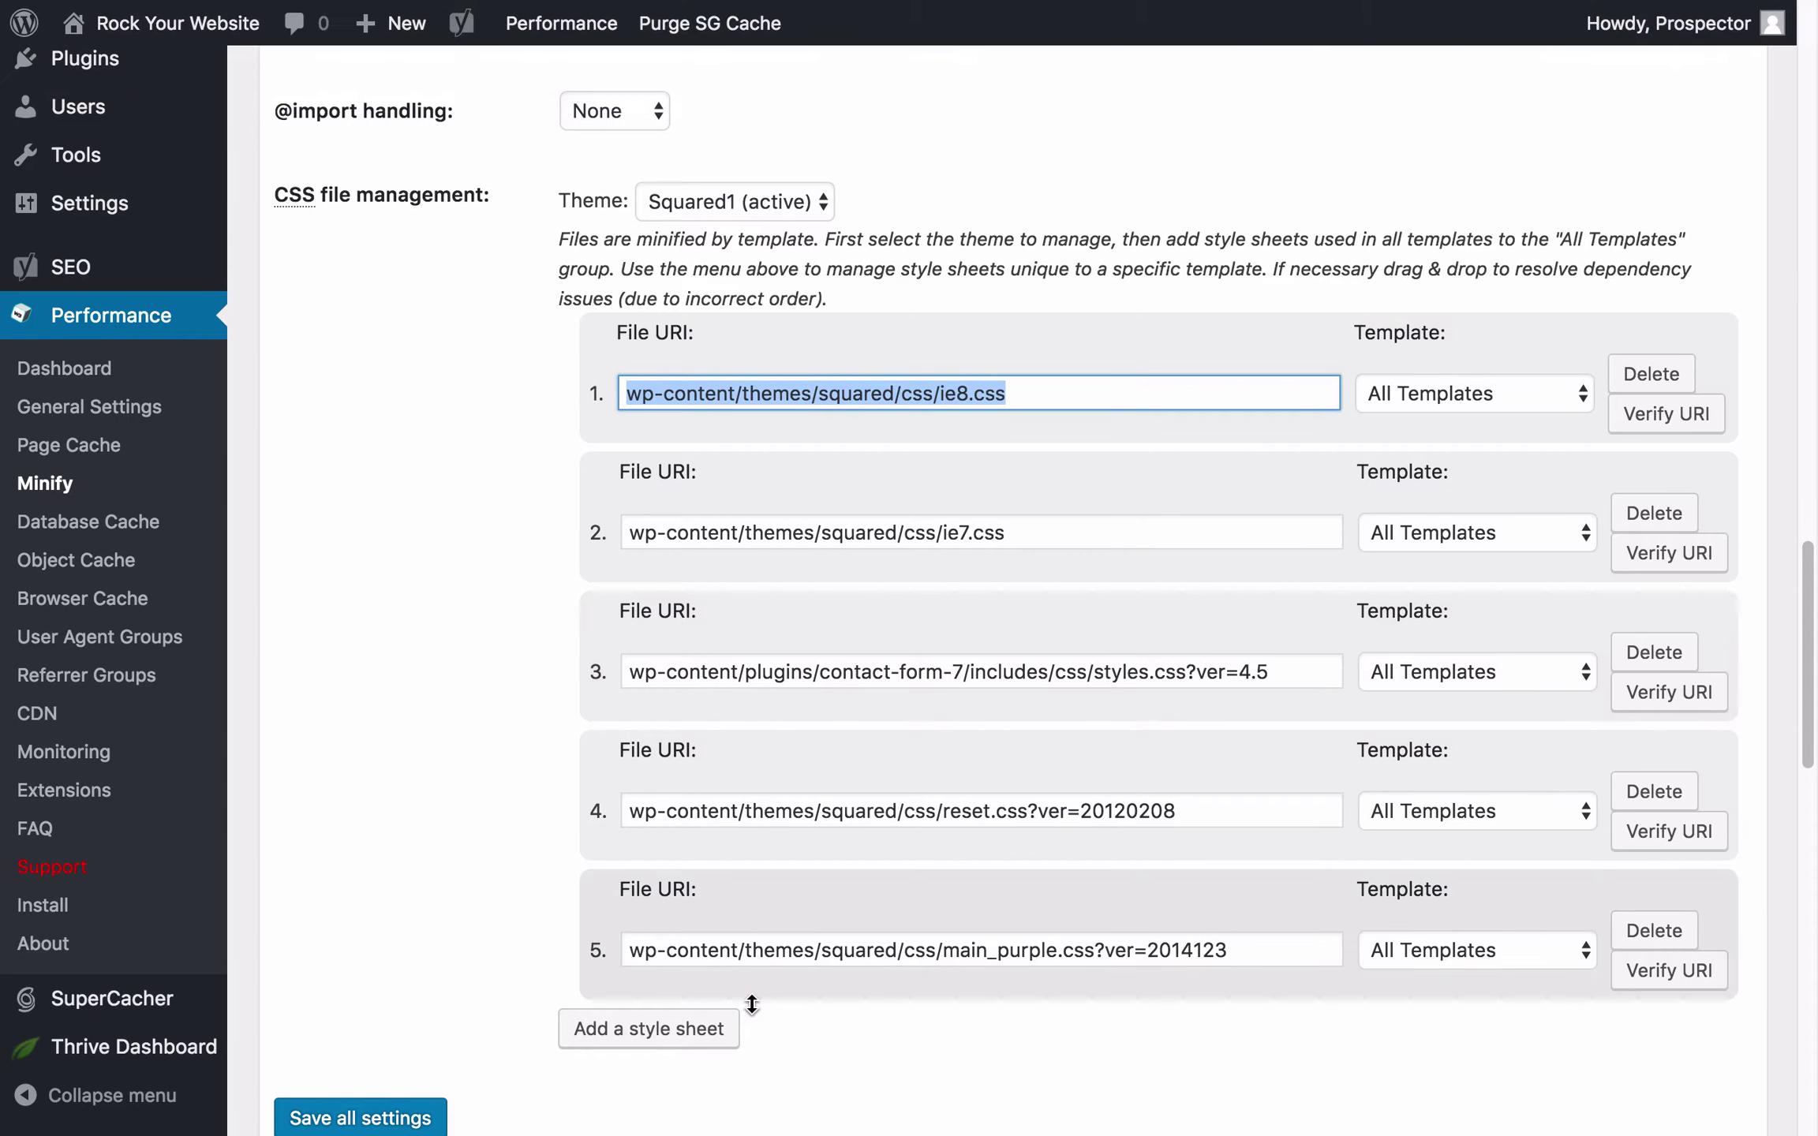
{"action": "left_click", "coordinate": [637, 1029]}
{"action": "key", "text": "super+v"}
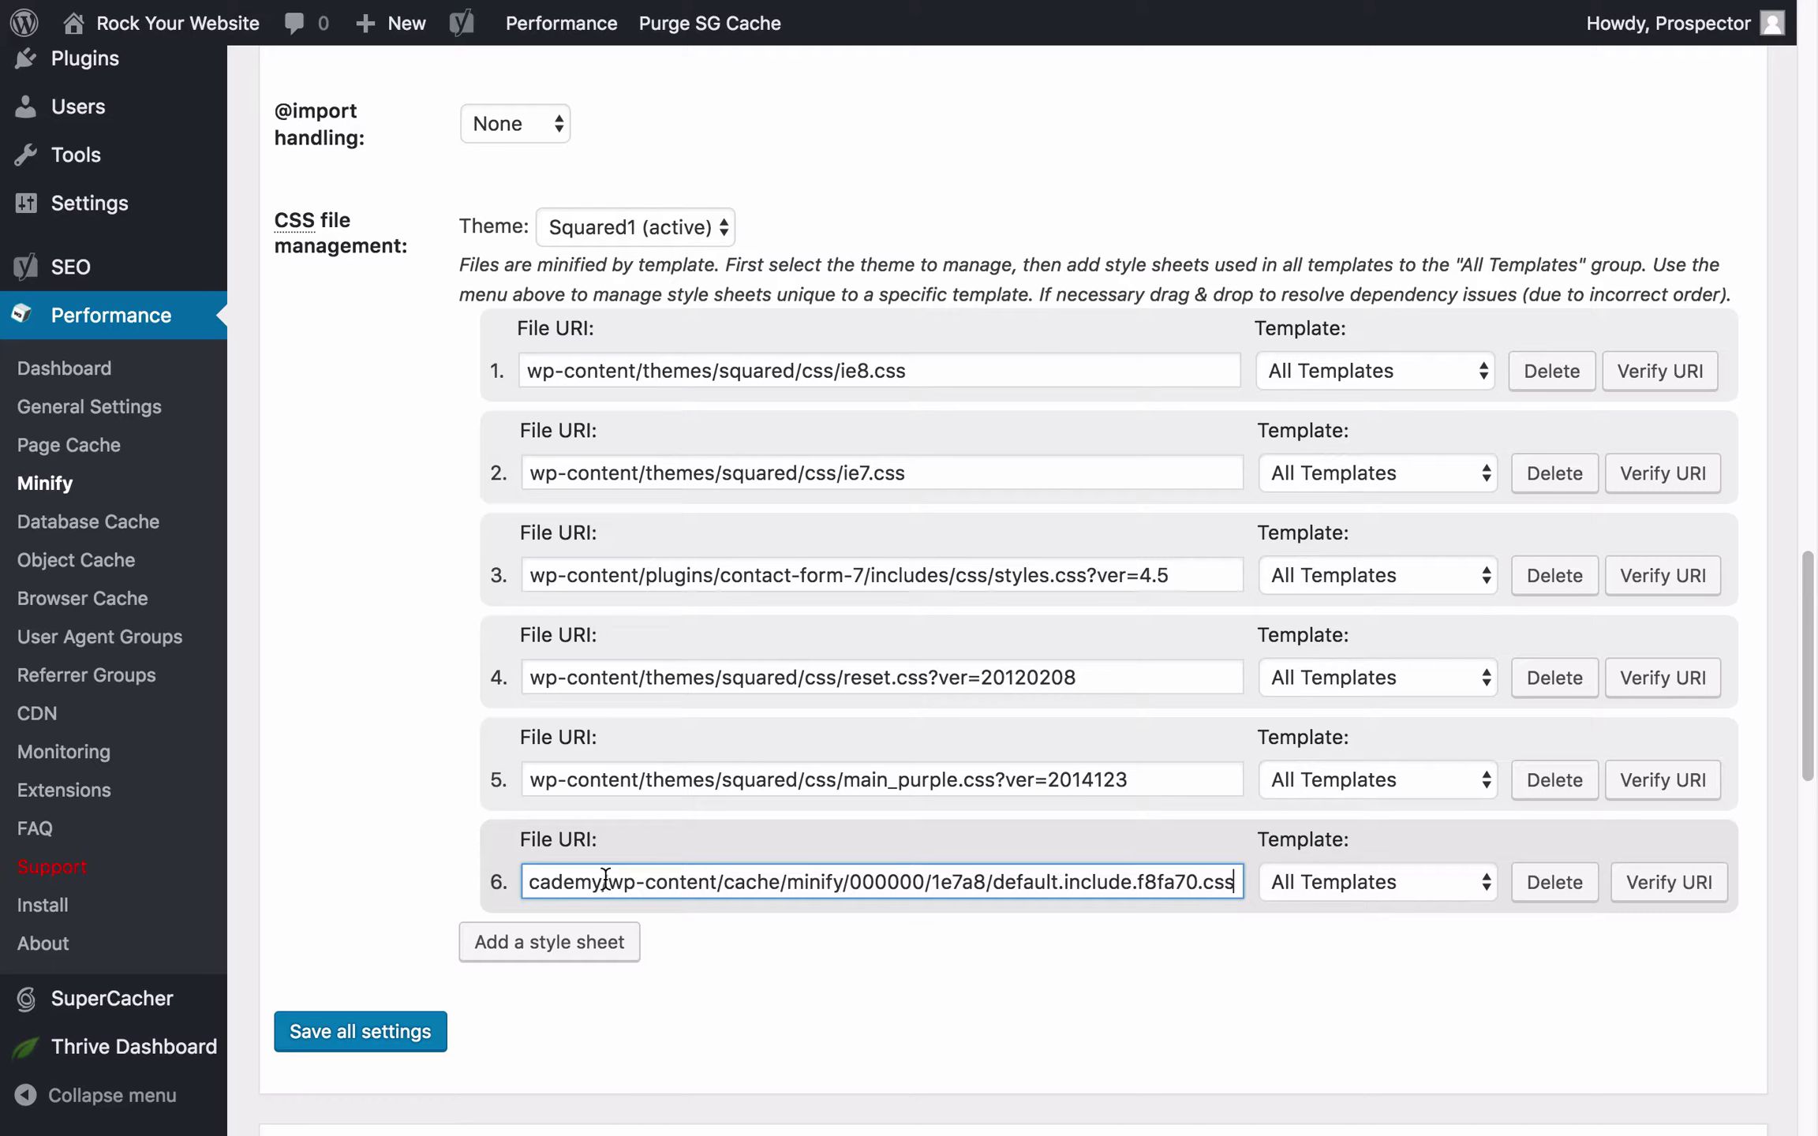
{"action": "left_click_drag", "start_coordinate": [605, 878], "coordinate": [421, 857]}
{"action": "key", "text": "BackSpace"}
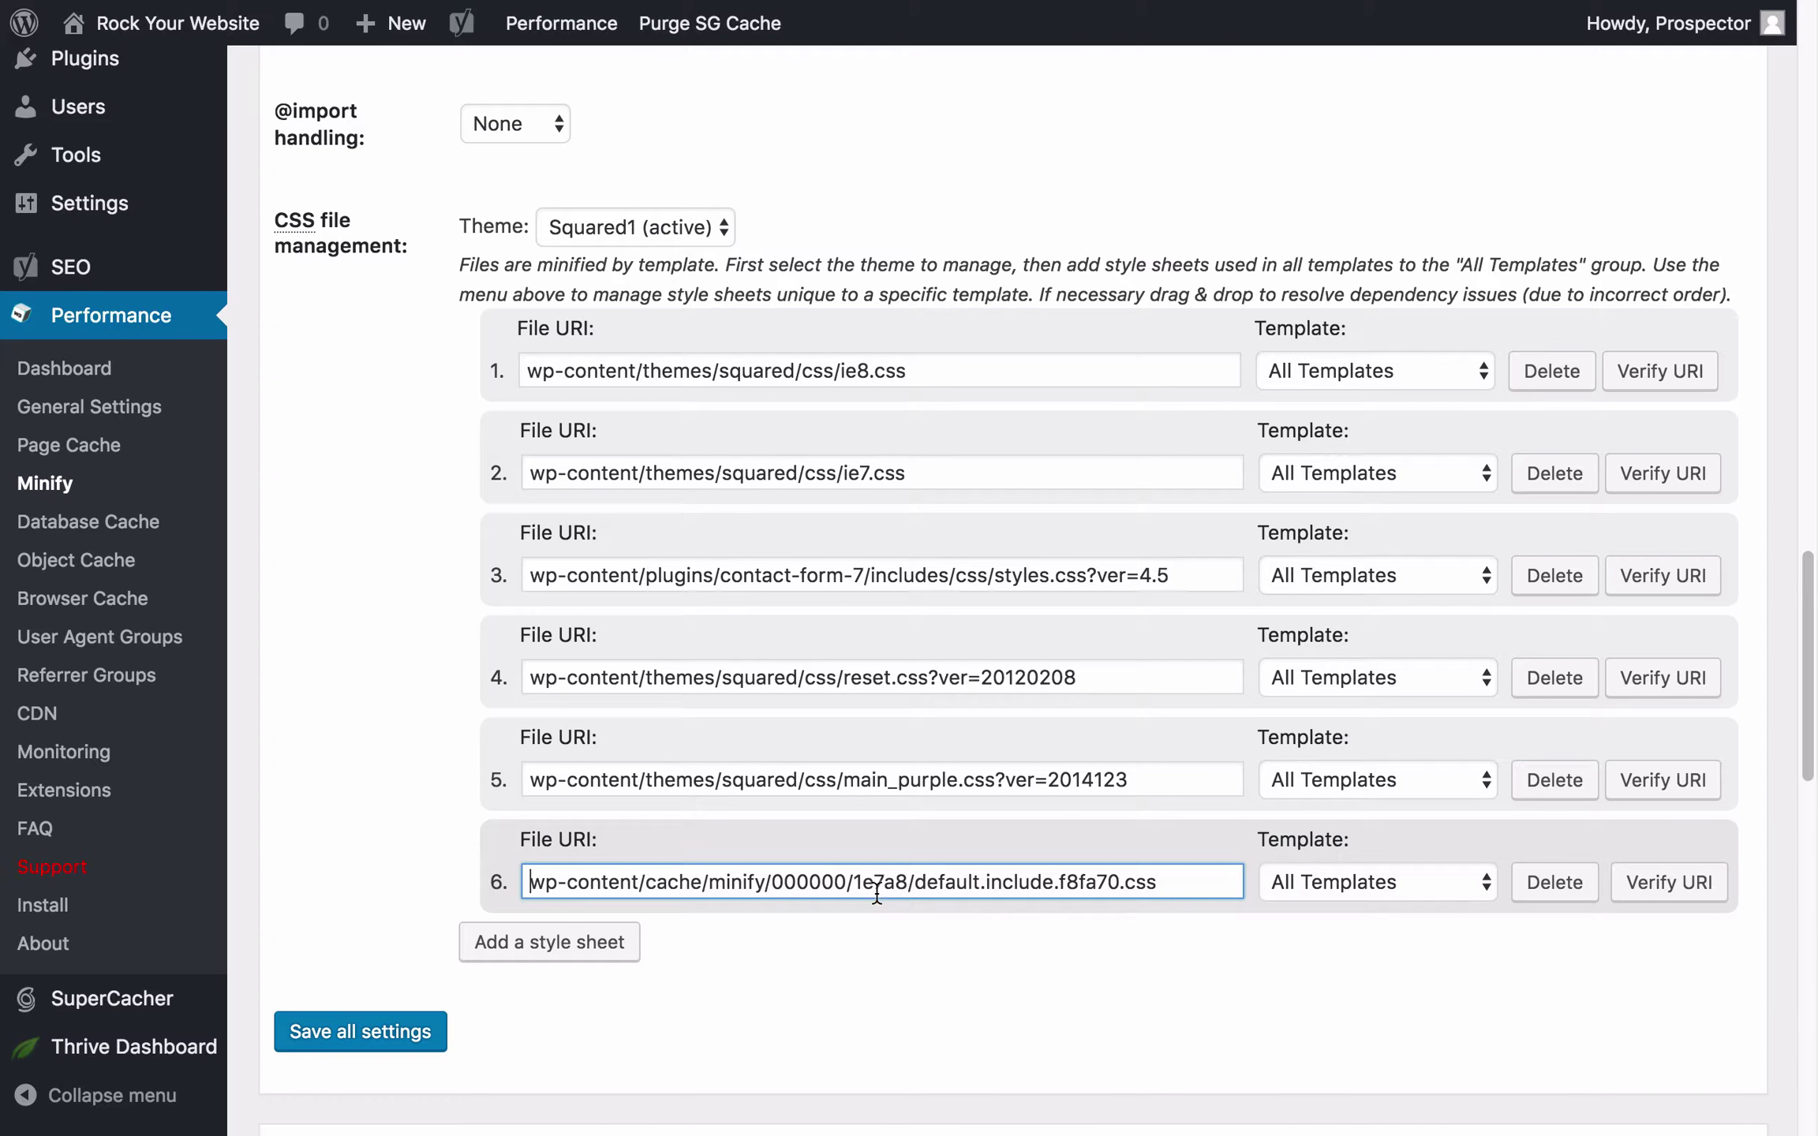
Step: Verify the URI of the sixth style sheet in a new tab and return to the Minify settings
{"action": "left_click", "coordinate": [1670, 881]}
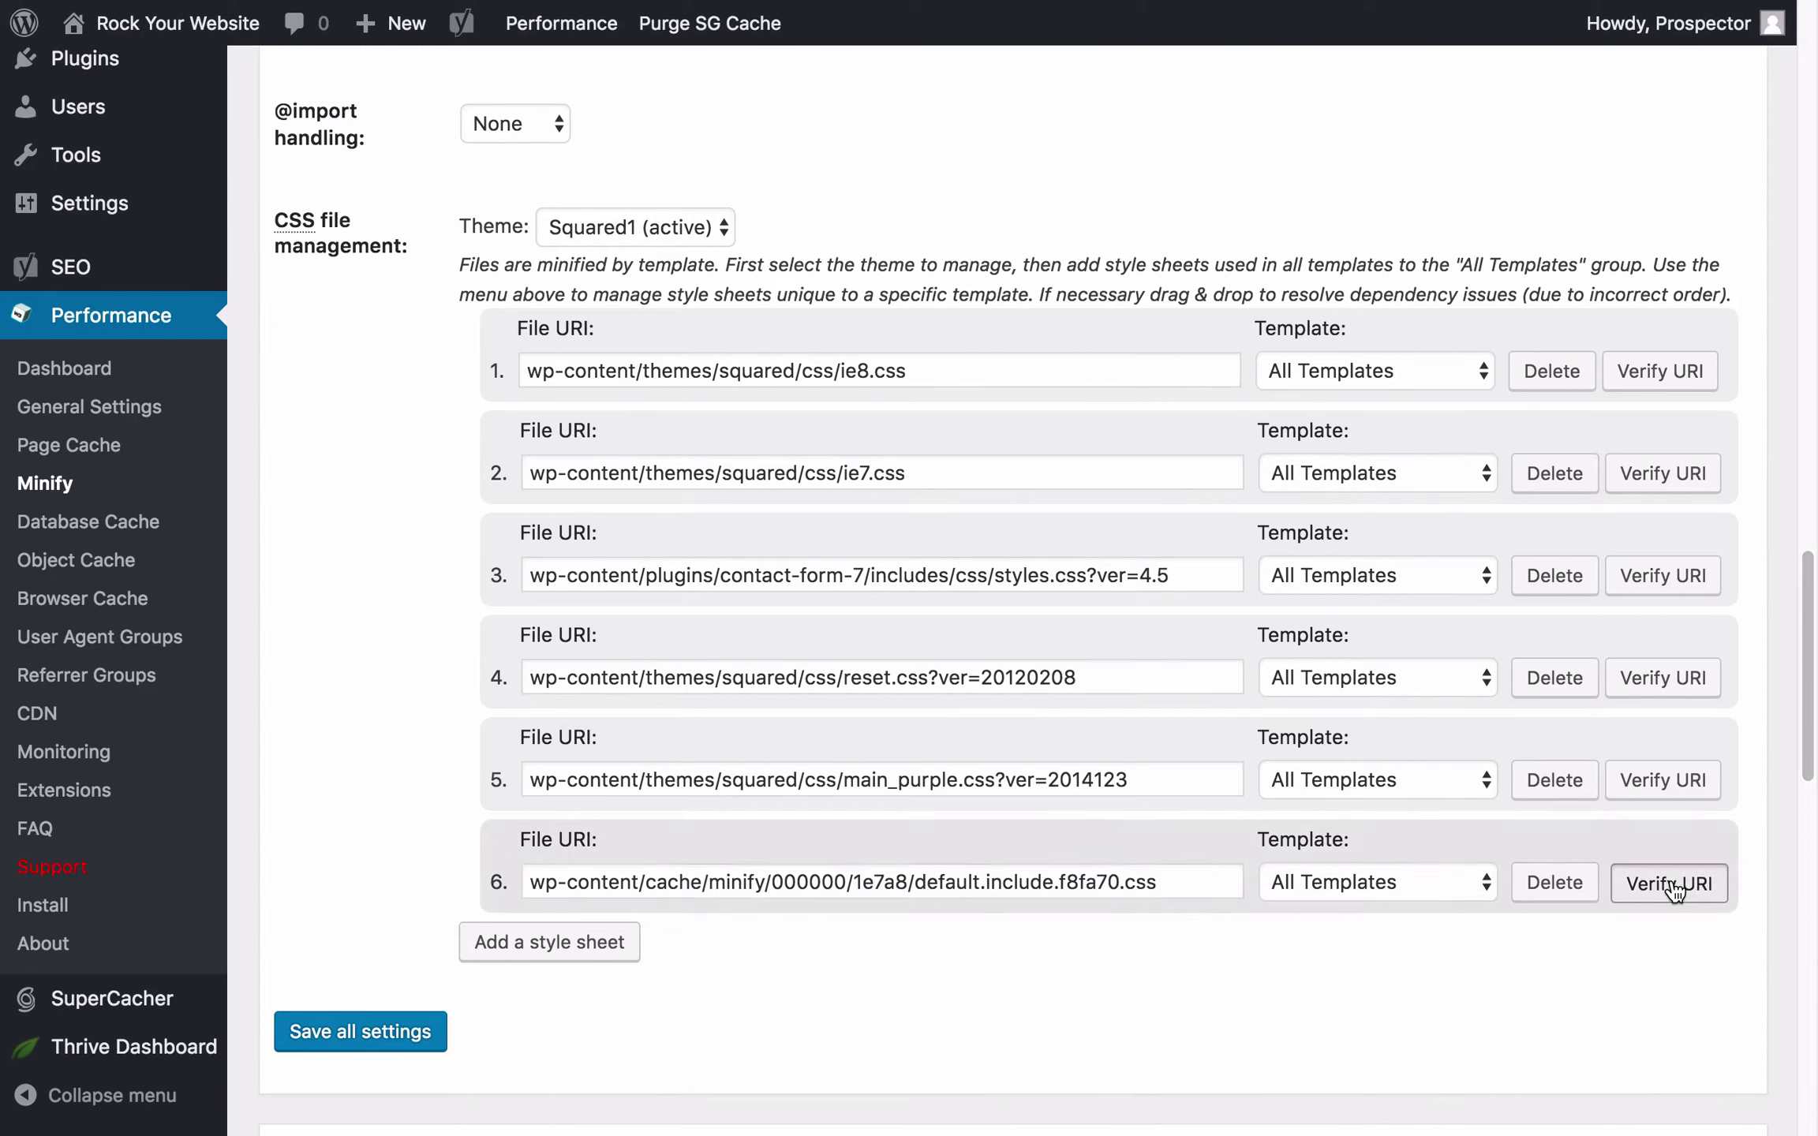
{"action": "mouse_move", "coordinate": [392, 6]}
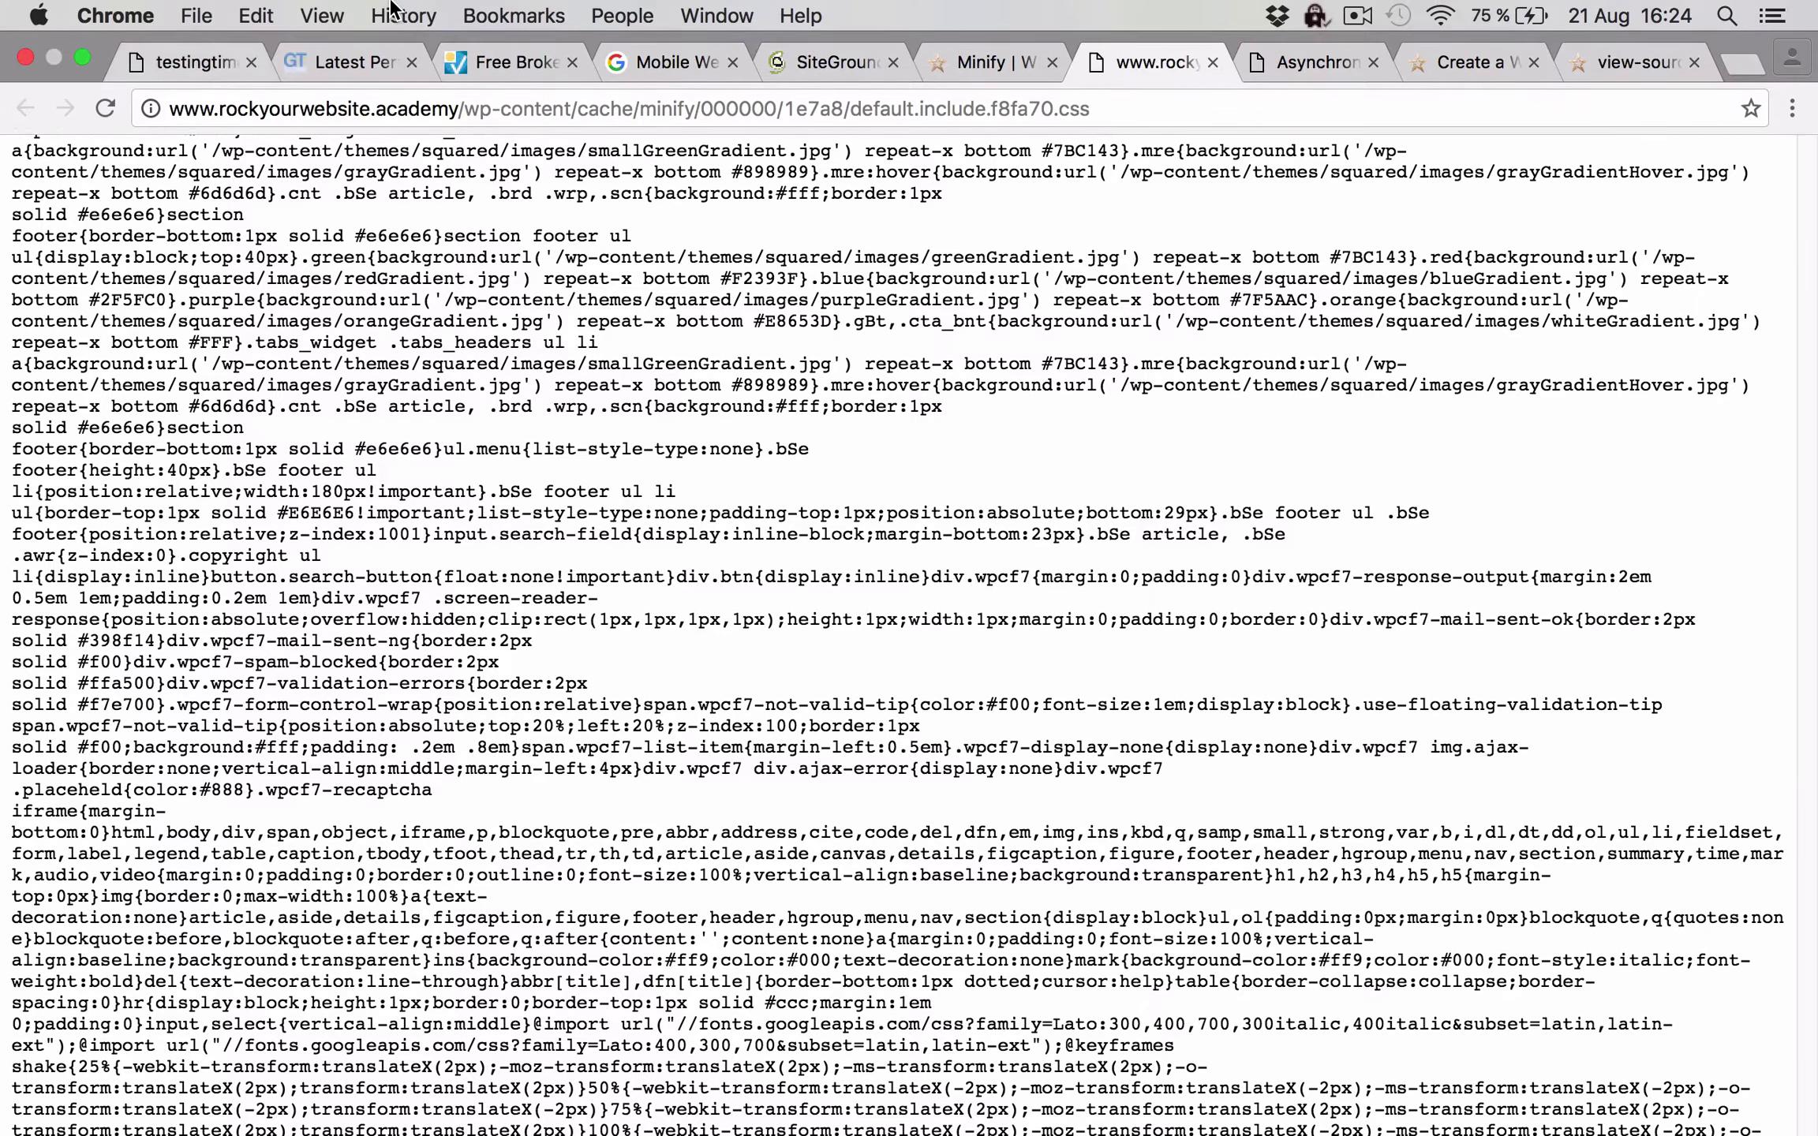
{"action": "left_click", "coordinate": [1006, 64]}
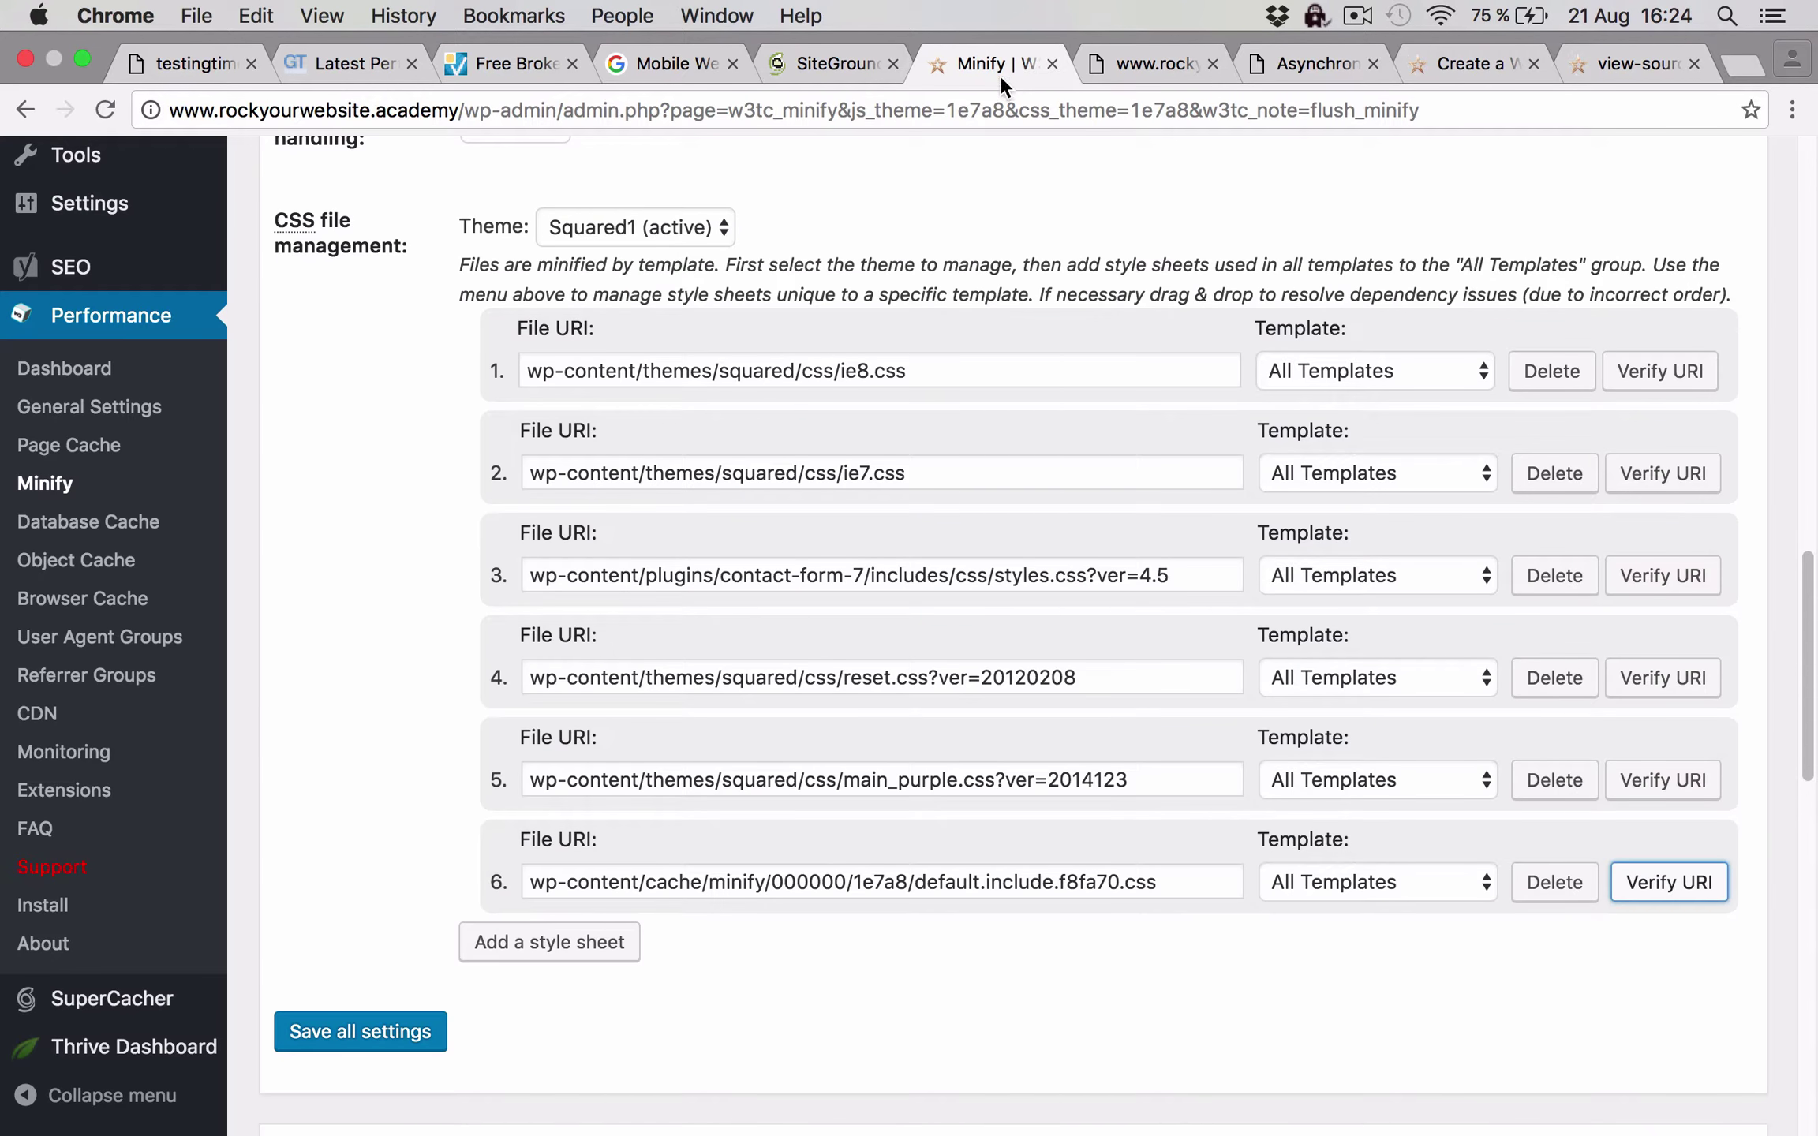
Step: Return to the homepage's source code and look through it for linked stylesheets
{"action": "mouse_move", "coordinate": [1489, 7]}
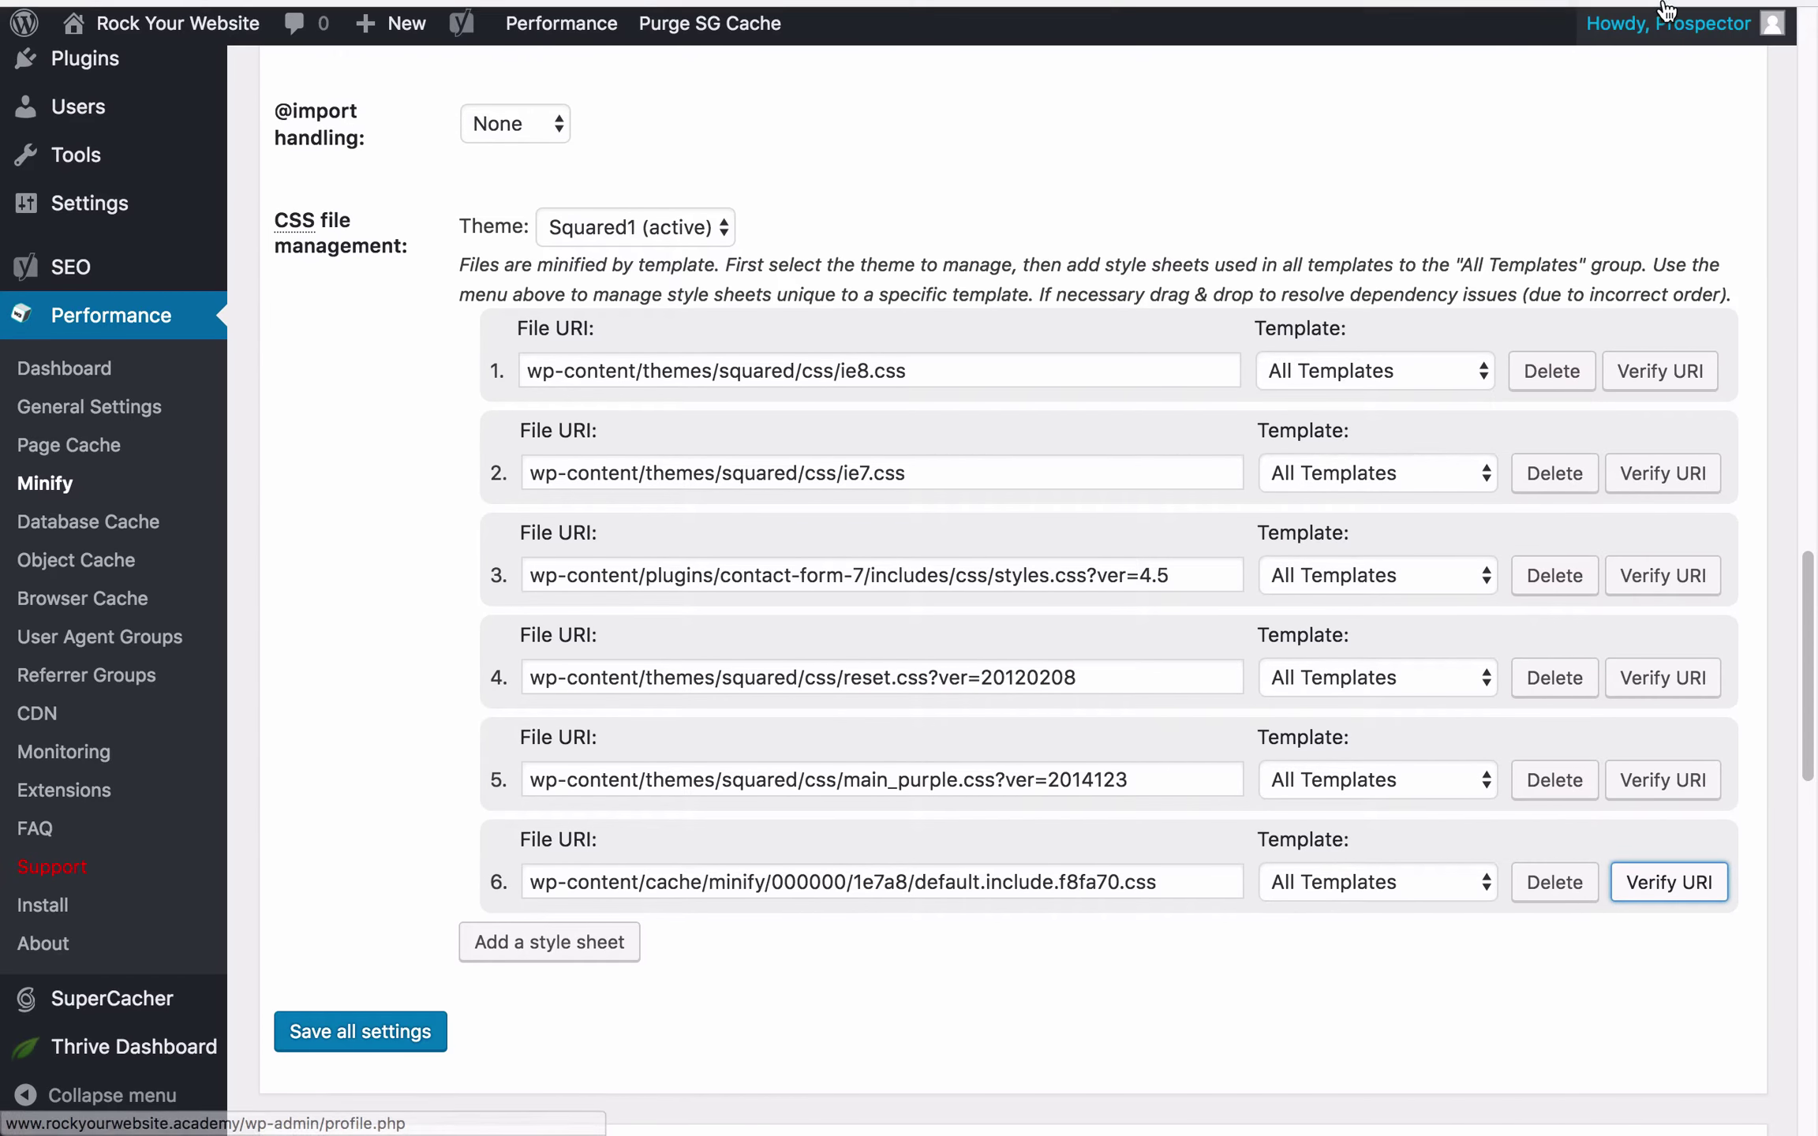
{"action": "left_click", "coordinate": [1650, 70]}
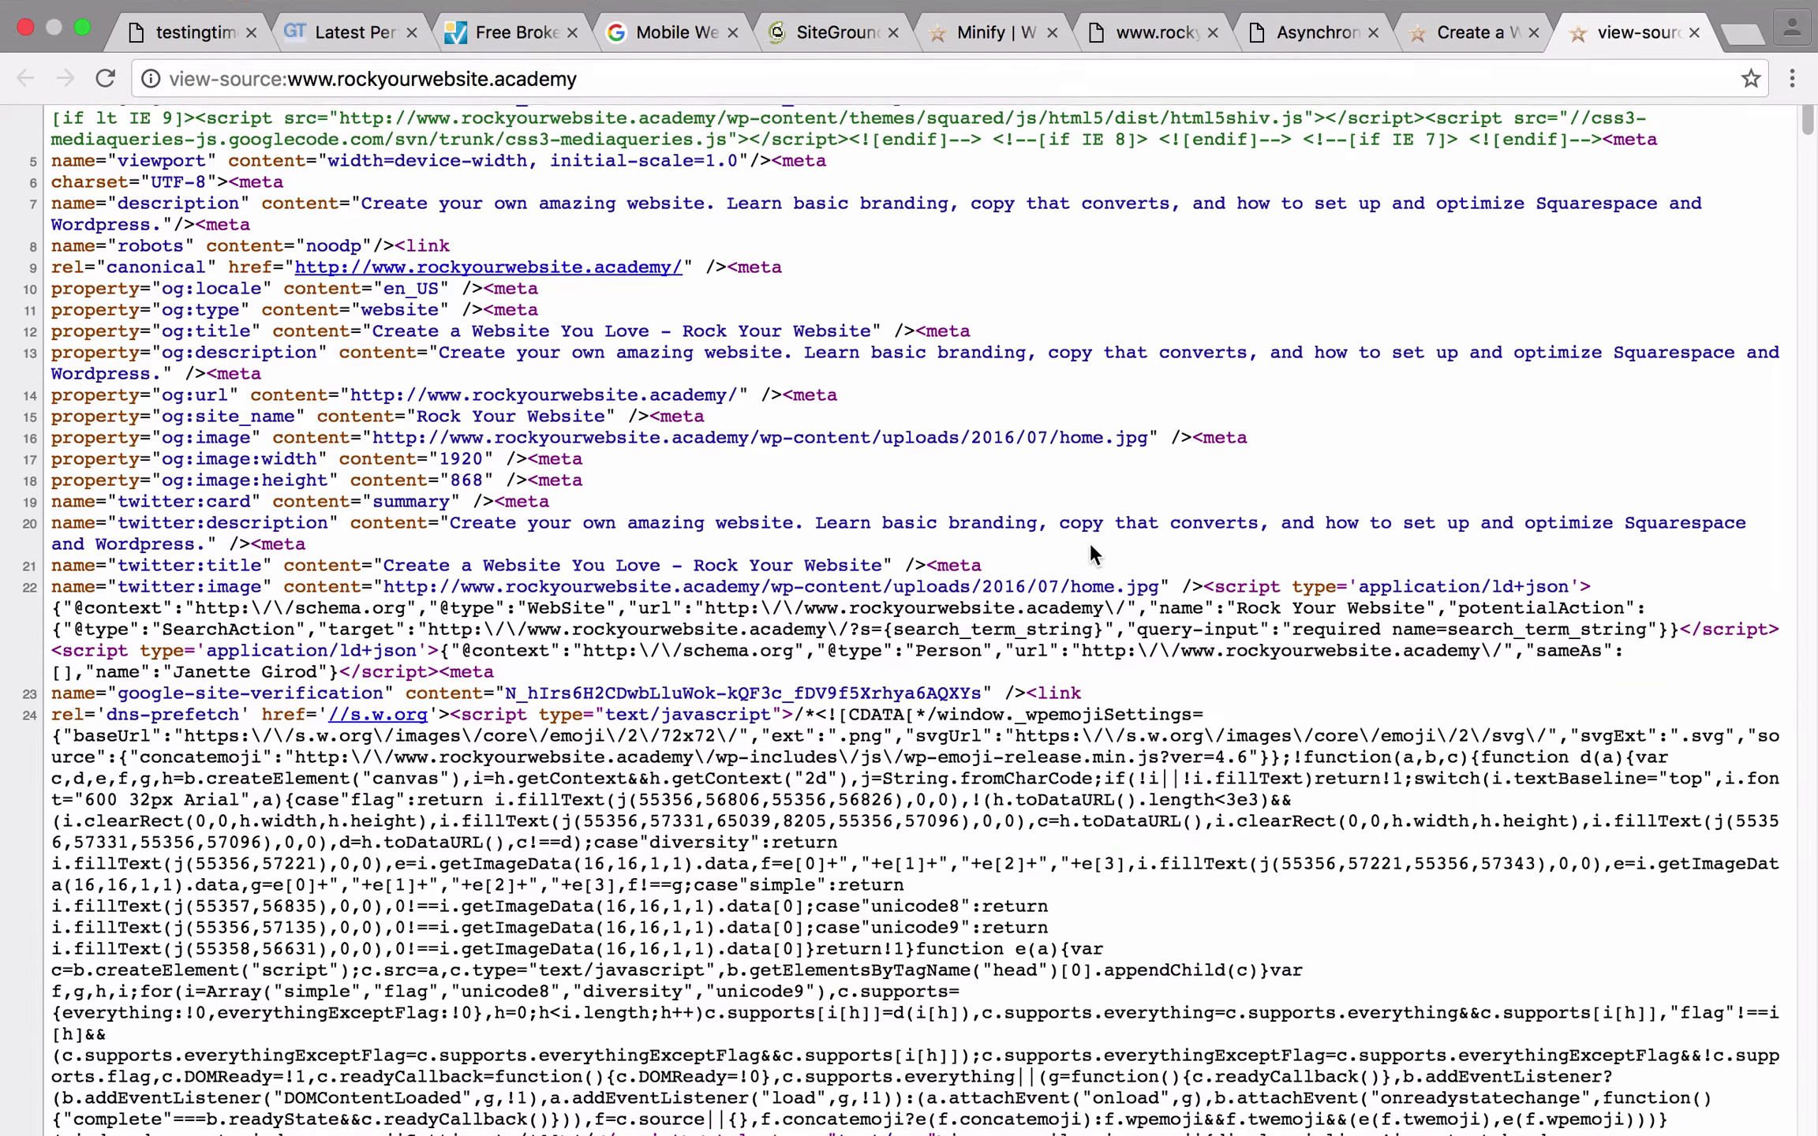
{"action": "scroll", "coordinate": [589, 665], "scroll_direction": "down", "scroll_amount": 5}
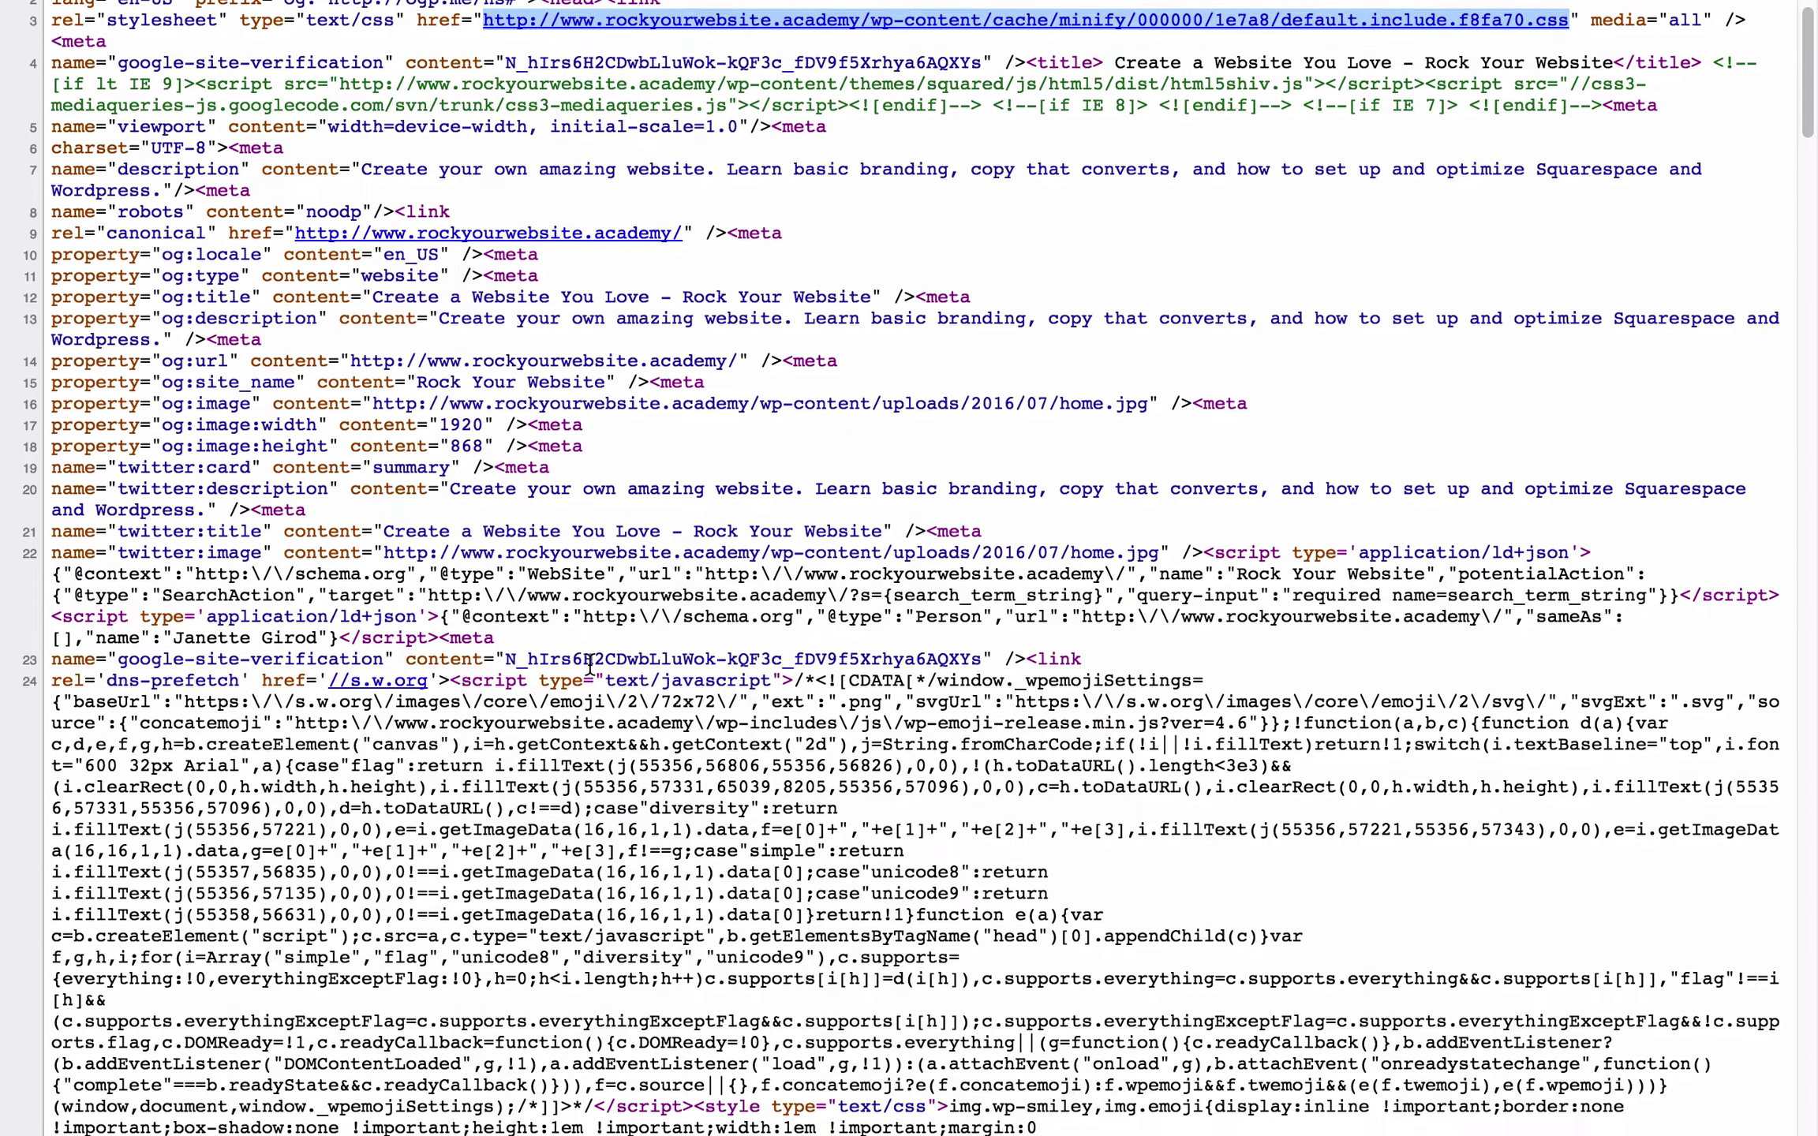
{"action": "scroll", "coordinate": [589, 664], "scroll_direction": "down", "scroll_amount": 4}
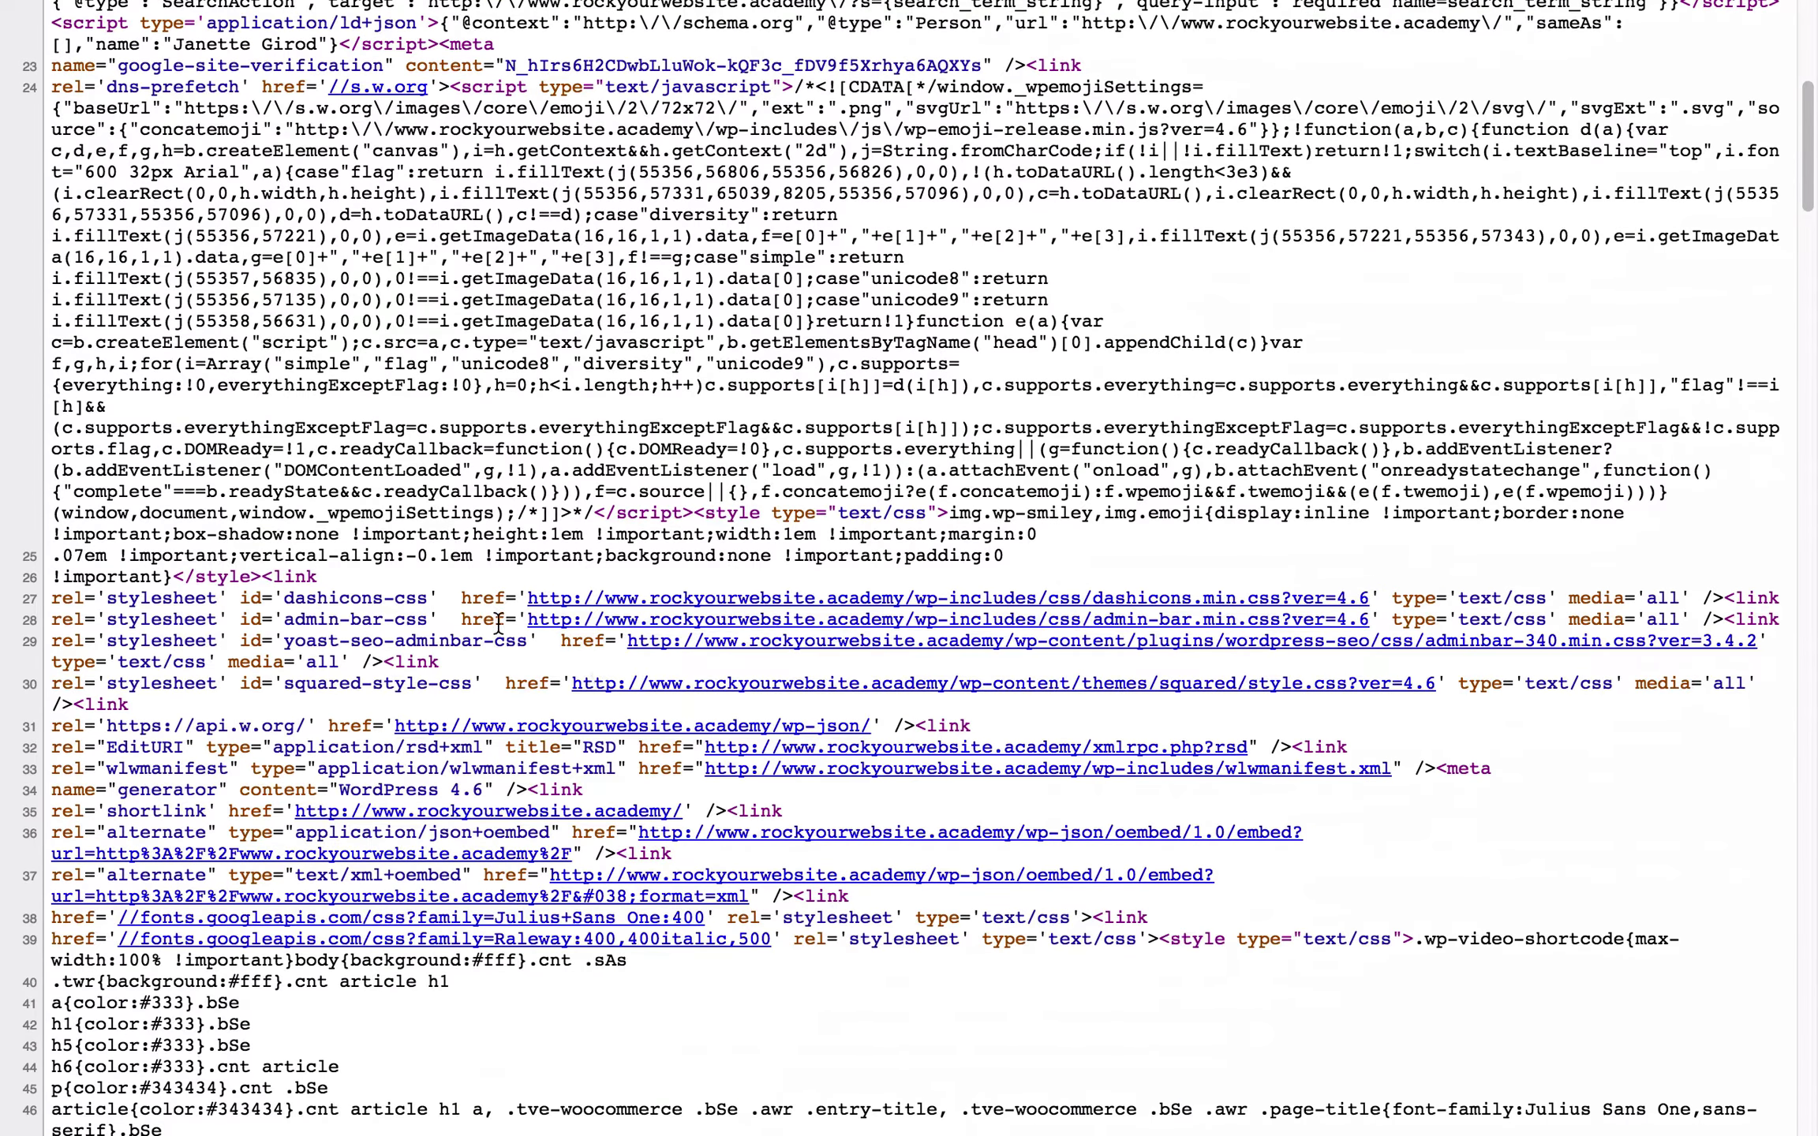
{"action": "double_click", "coordinate": [146, 596]}
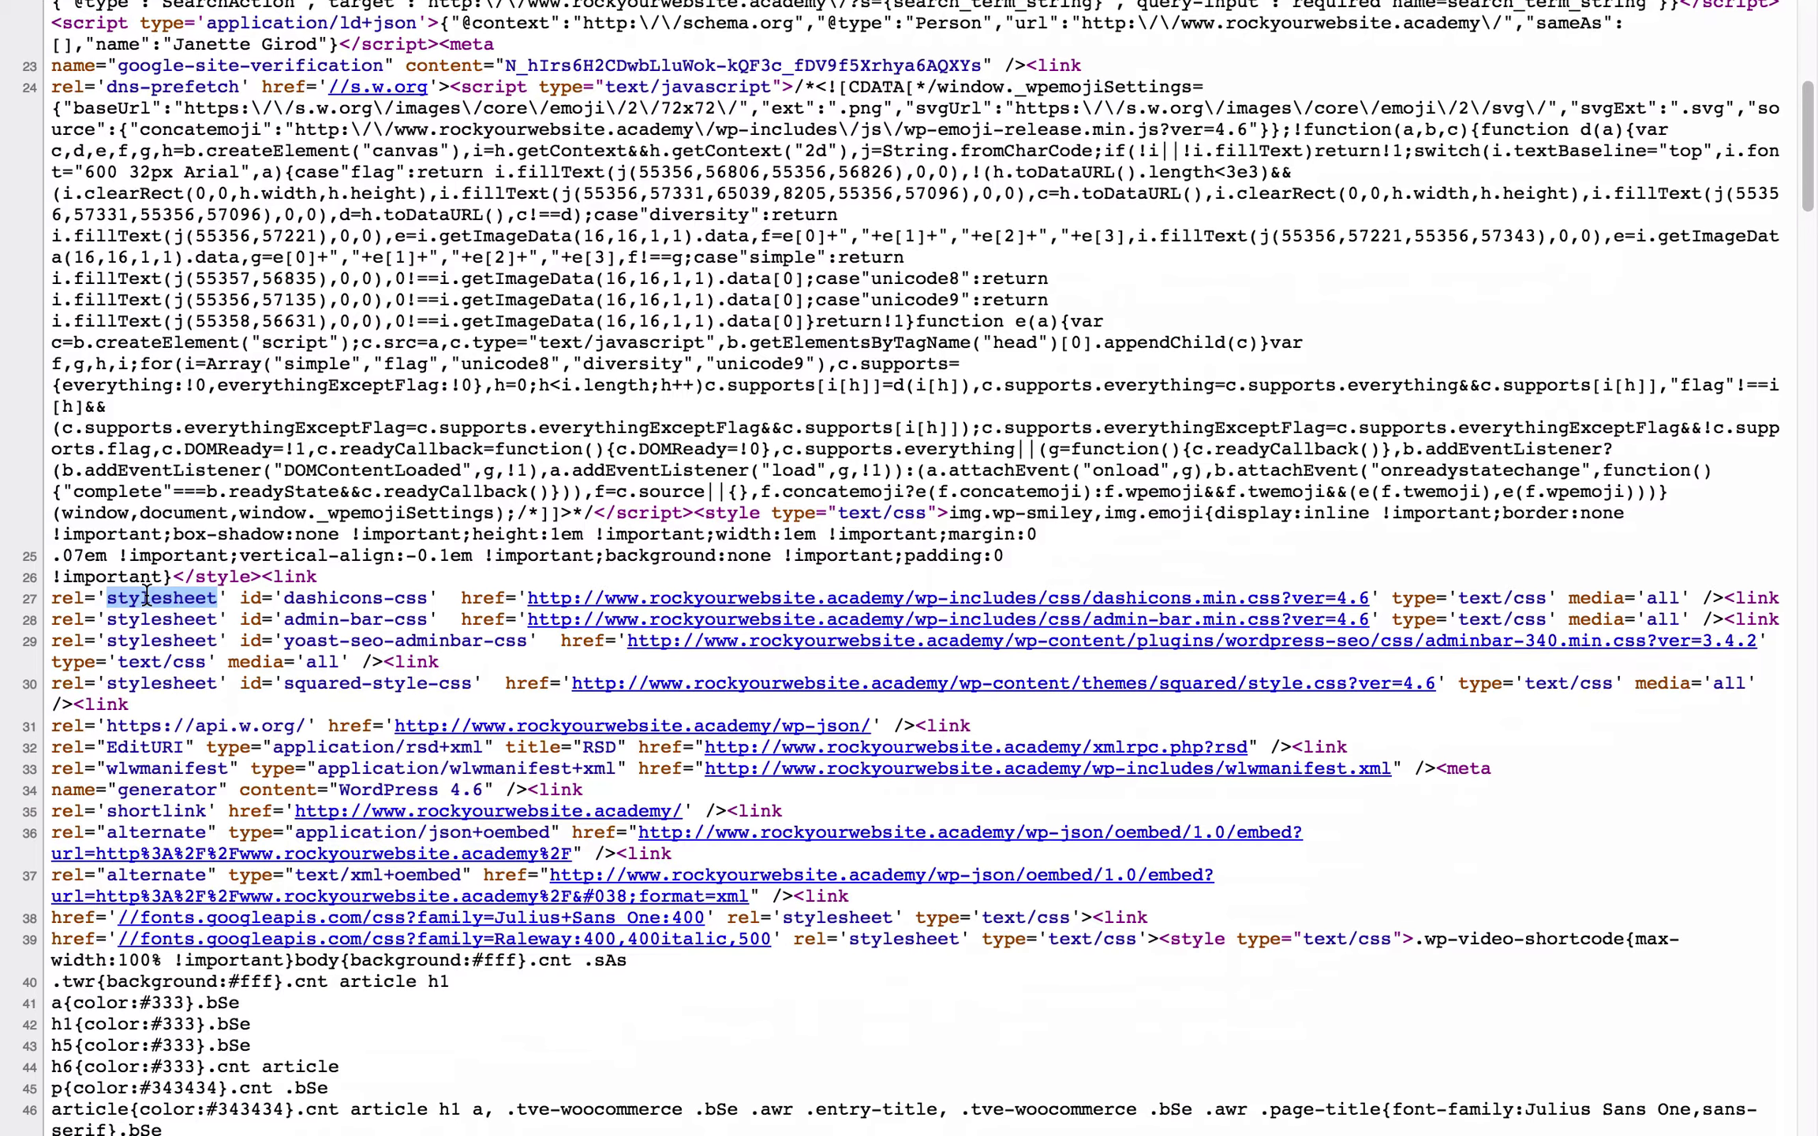
Step: Search the homepage's source code for "css" and go to the next match
{"action": "key", "text": "super+f"}
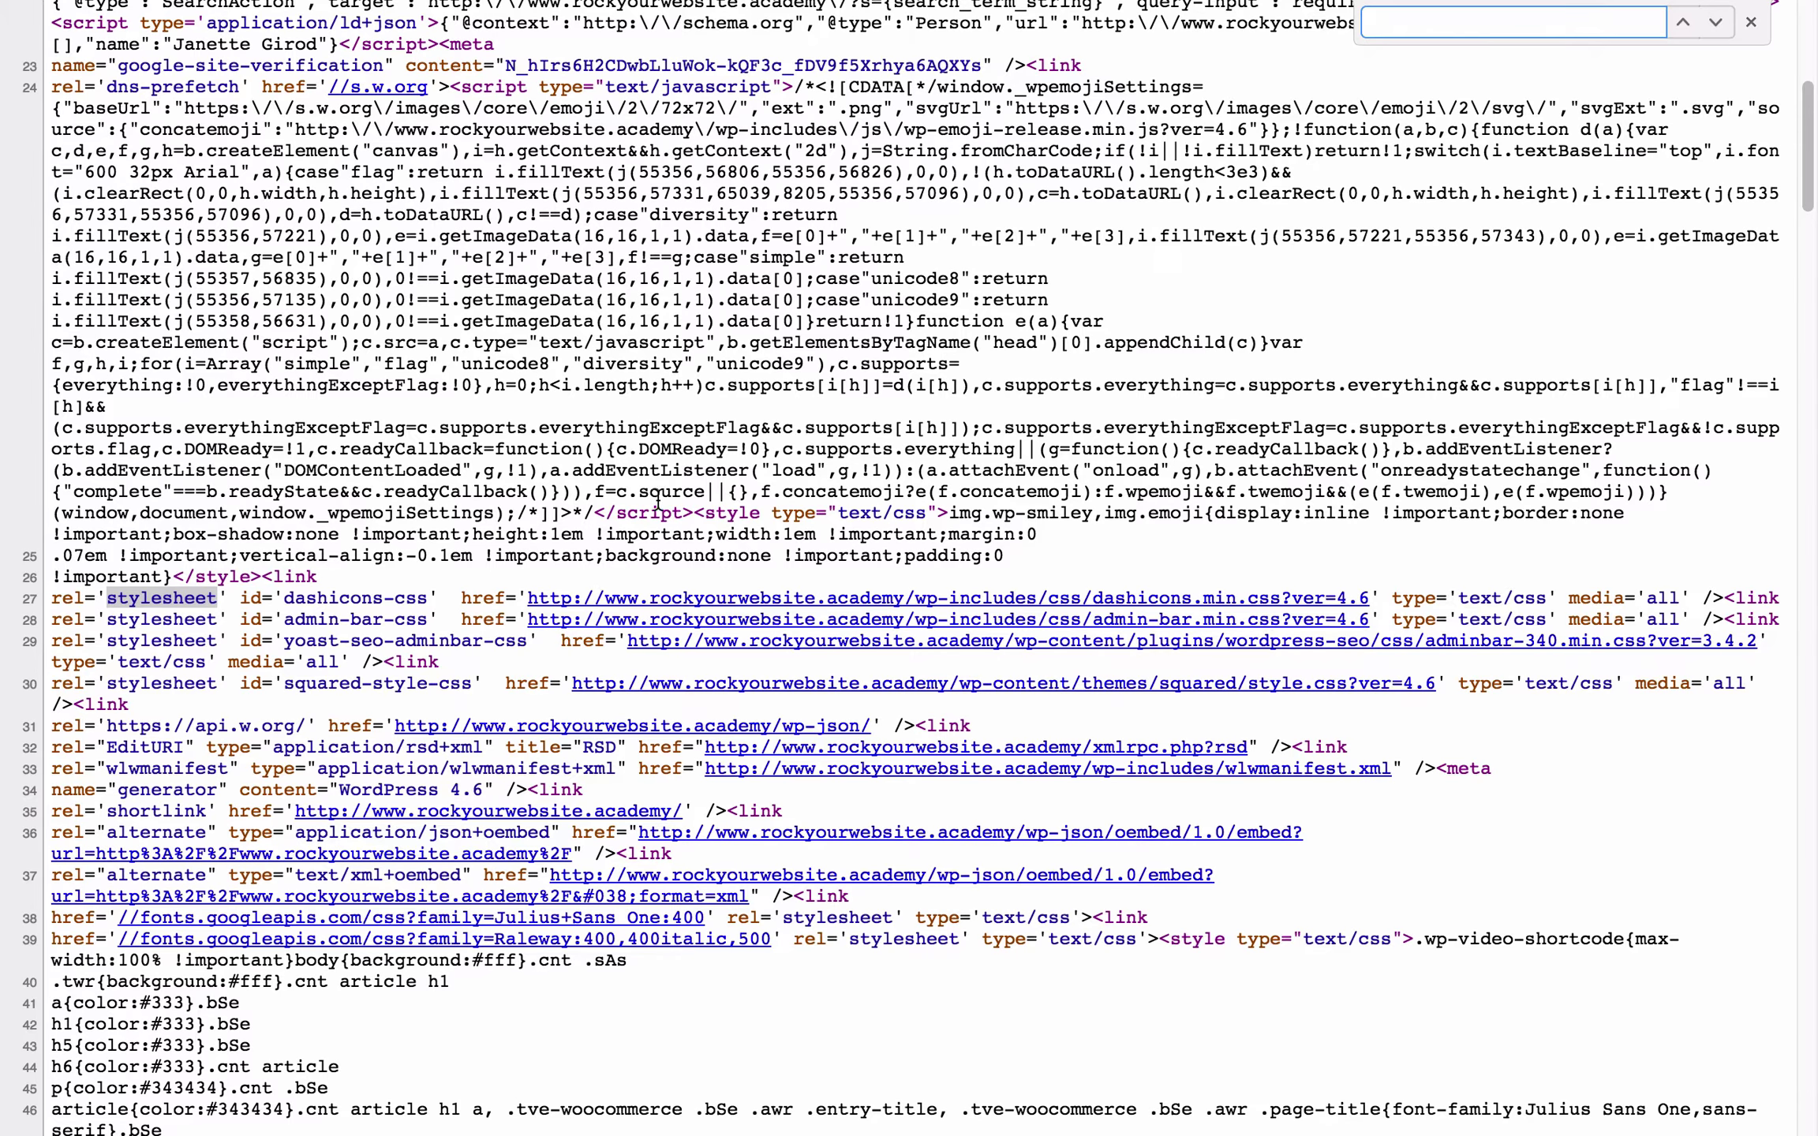
{"action": "type", "text": "st"}
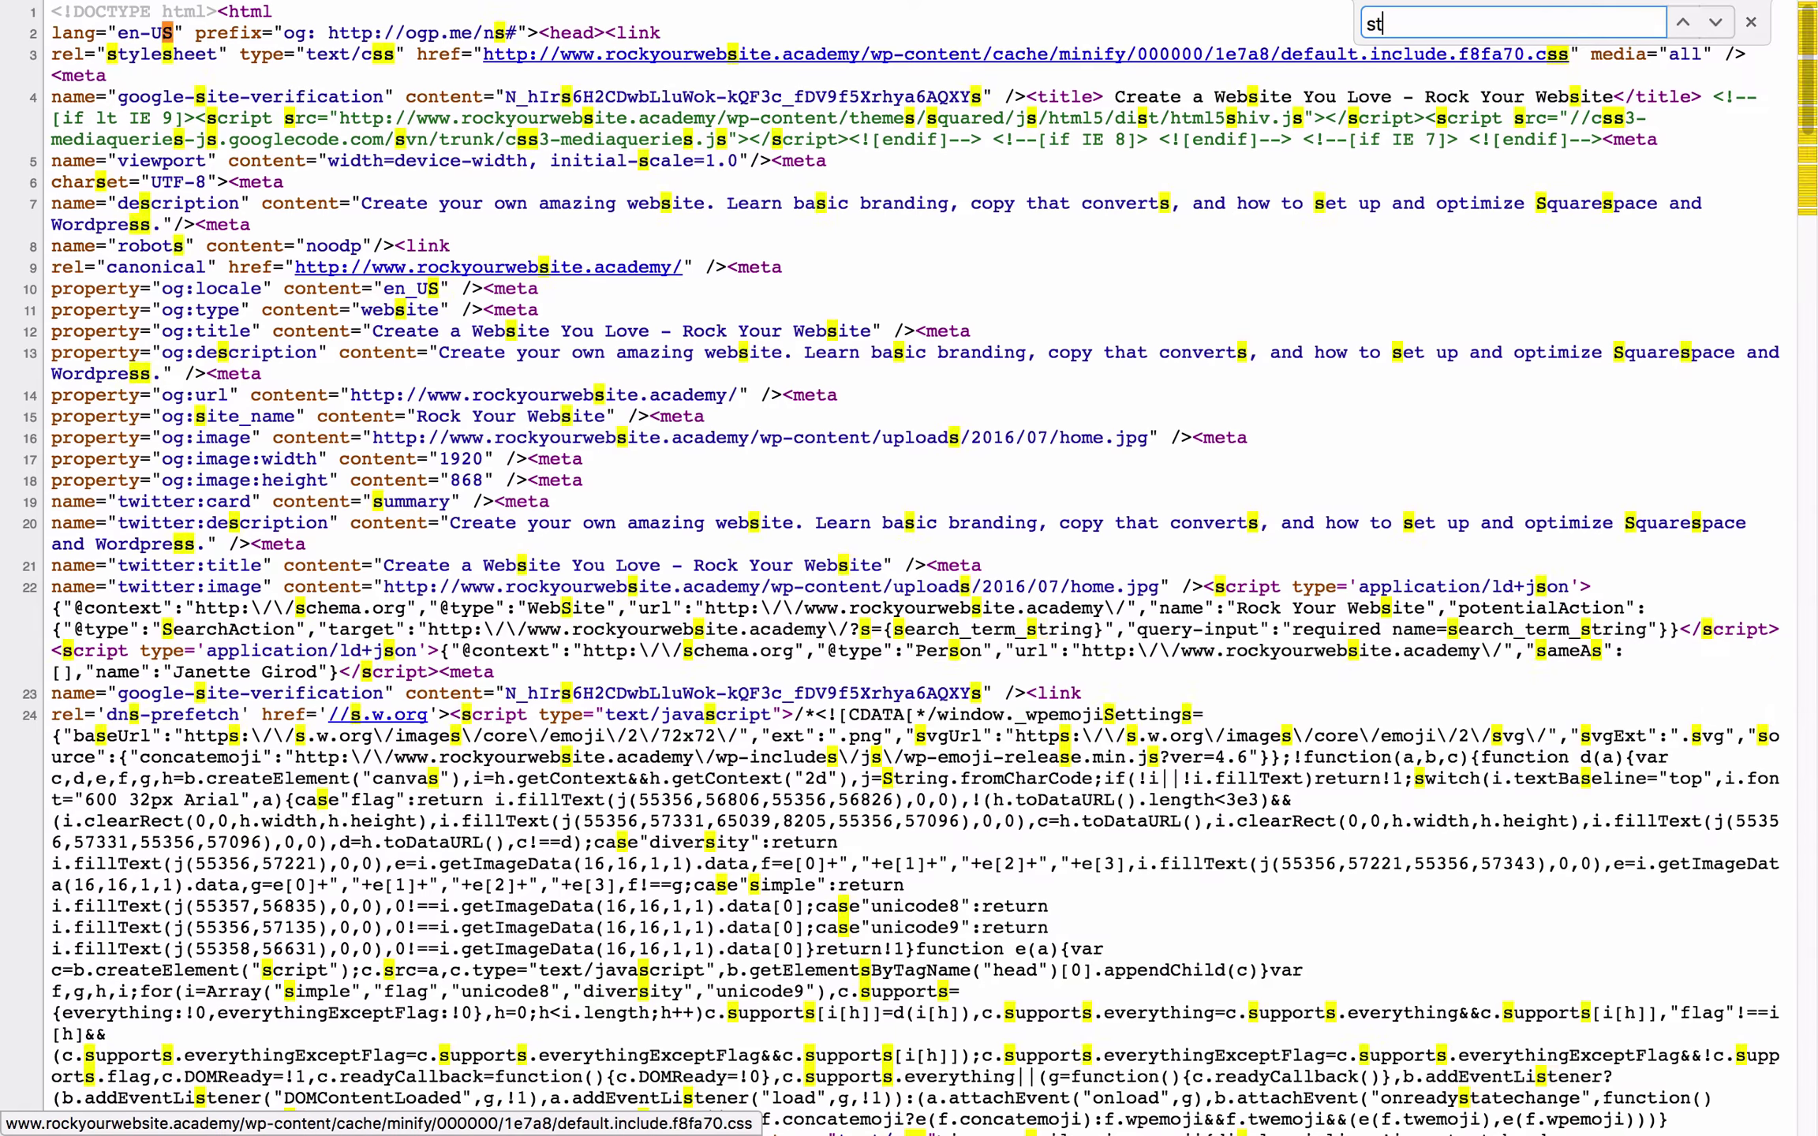
{"action": "type", "text": "leshee"}
{"action": "key", "text": "BackSpace"}
{"action": "key", "text": "BackSpace"}
{"action": "key", "text": "BackSpace"}
{"action": "key", "text": "BackSpace"}
{"action": "key", "text": "BackSpace"}
{"action": "key", "text": "BackSpace"}
{"action": "key", "text": "BackSpace"}
{"action": "key", "text": "BackSpace"}
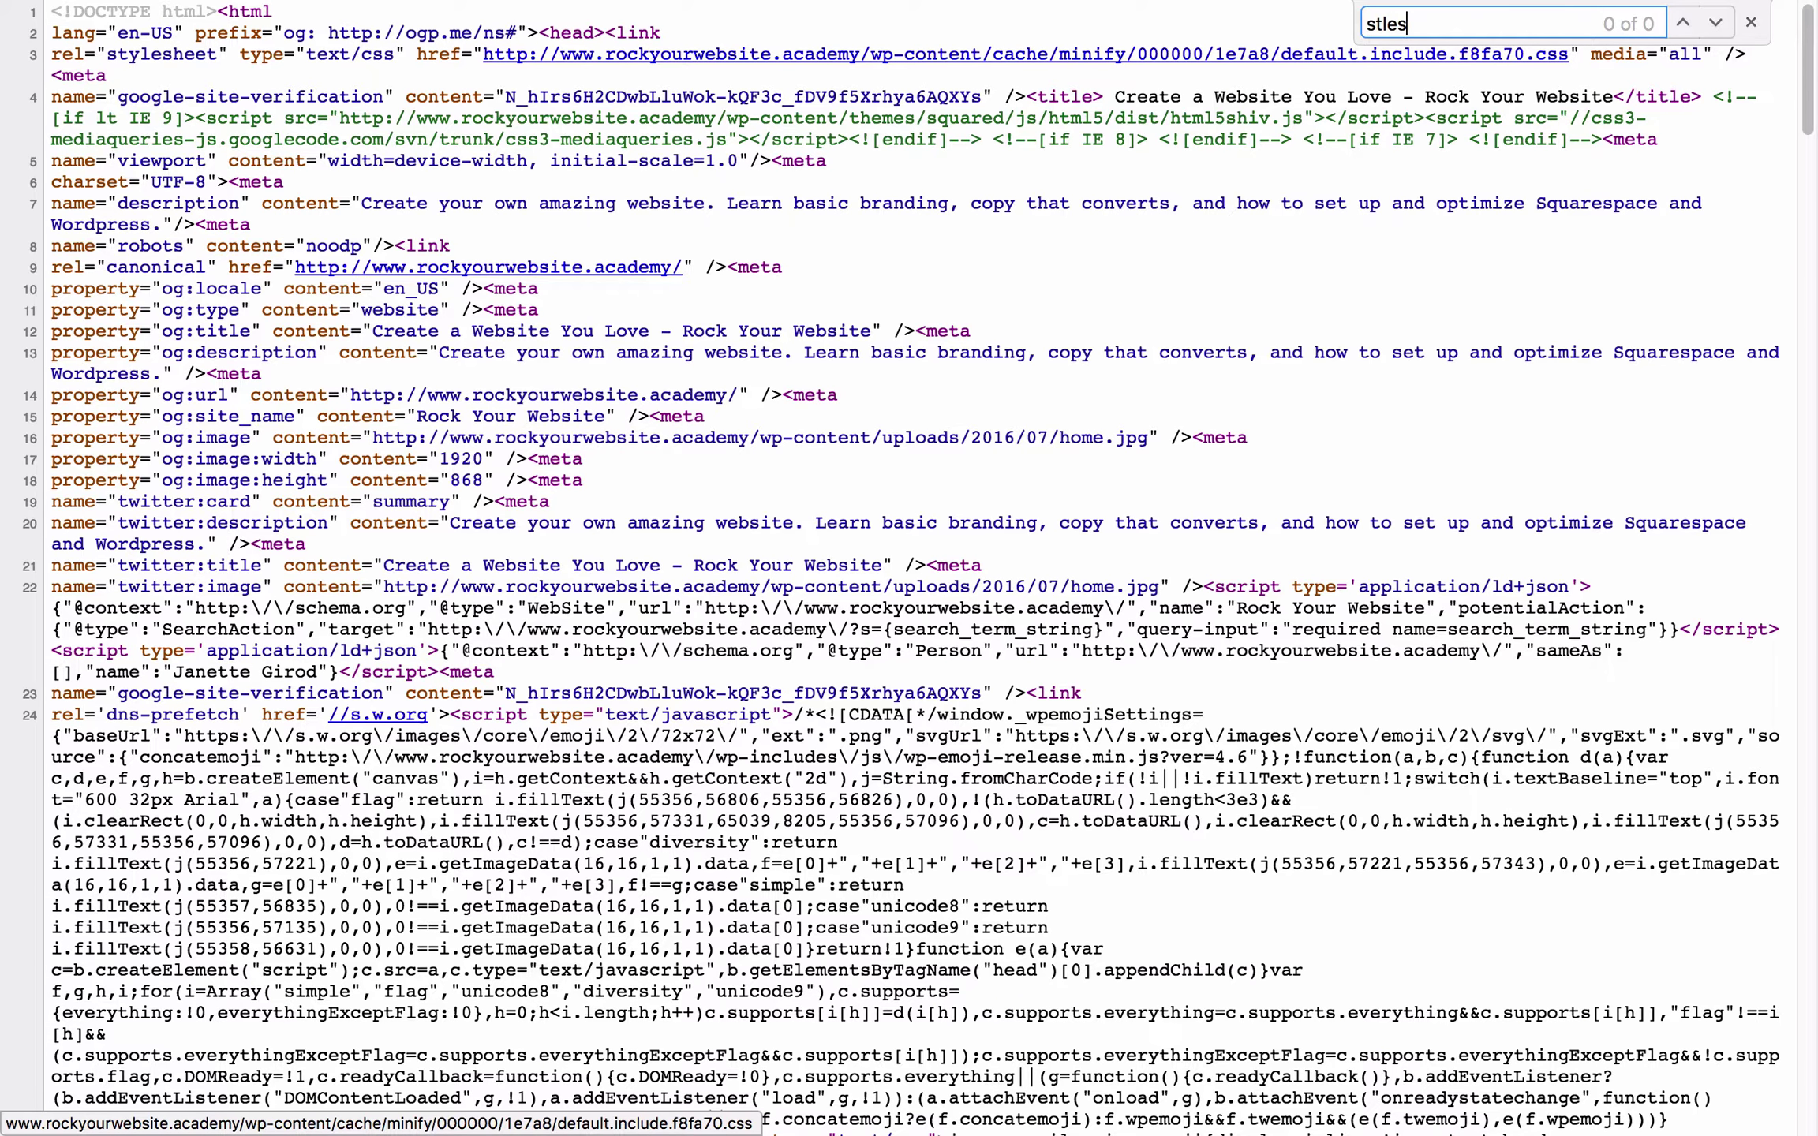
{"action": "type", "text": "css"}
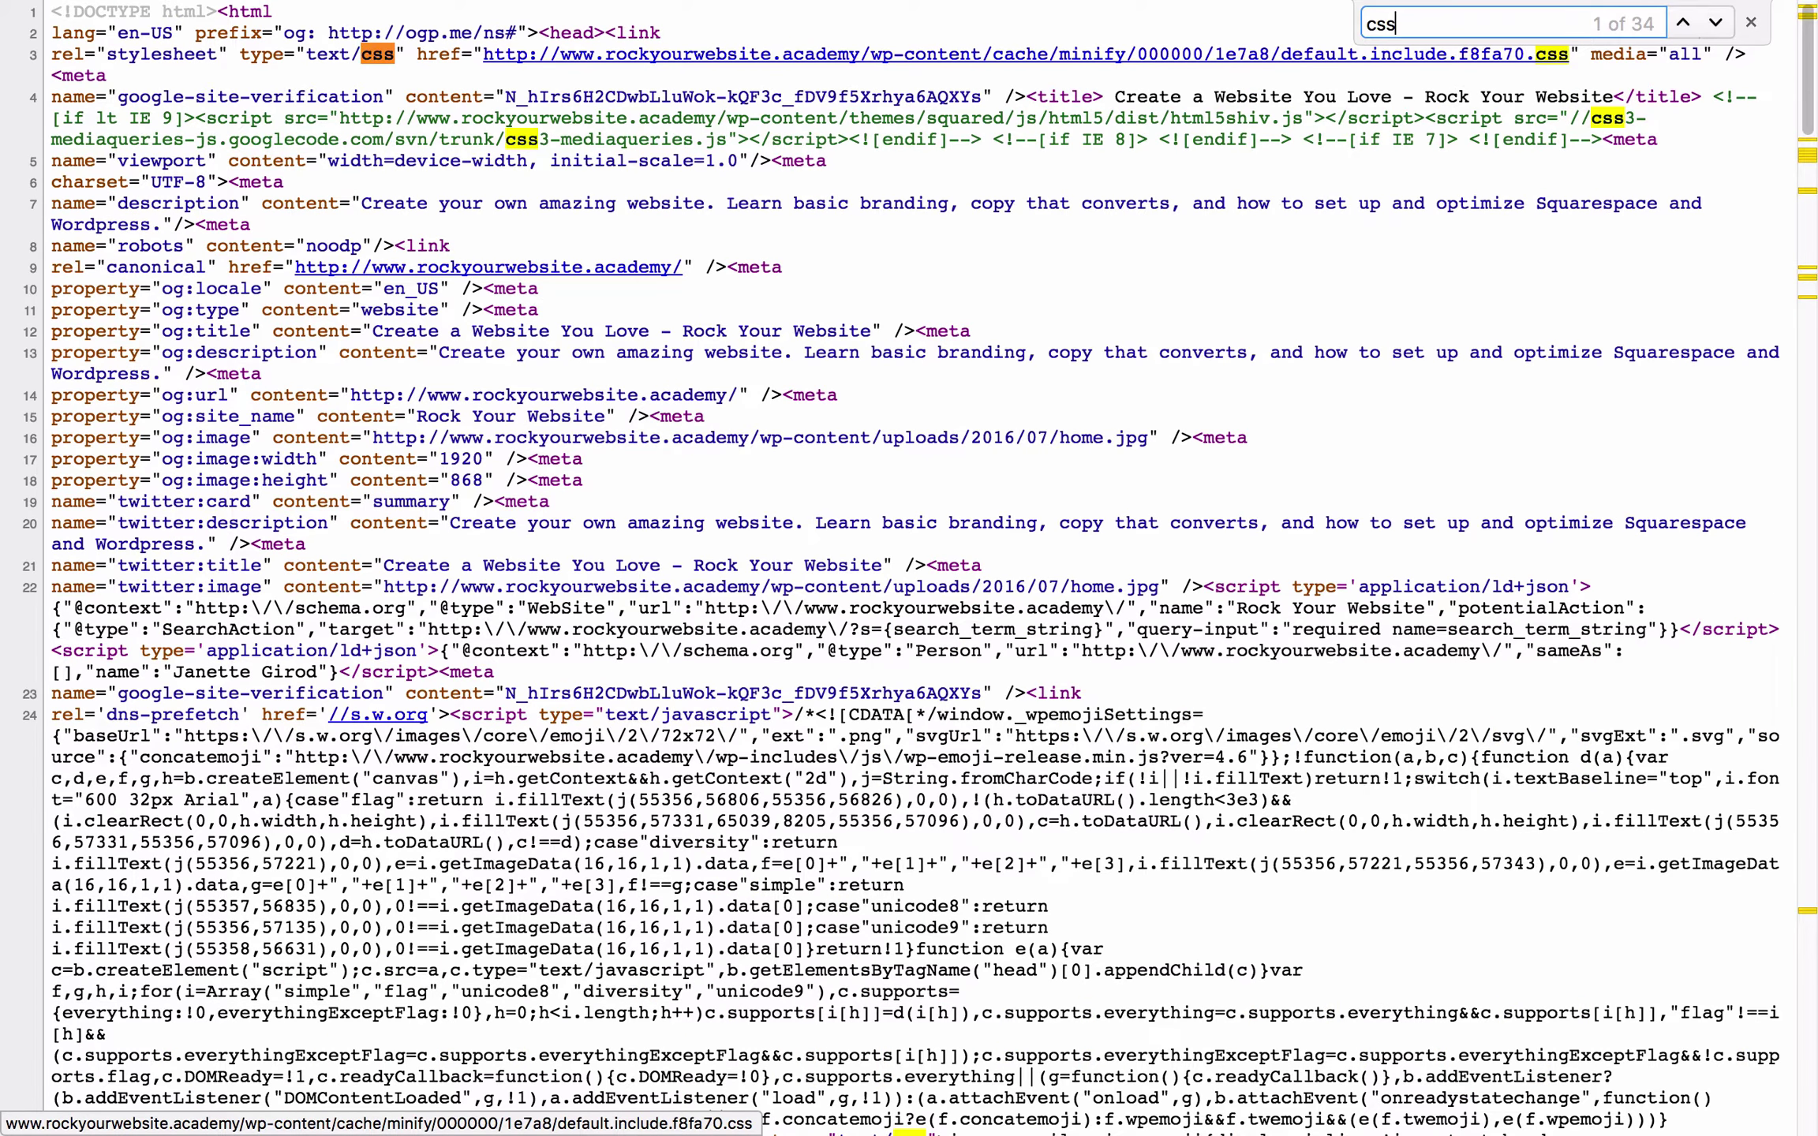
{"action": "key", "text": "Return"}
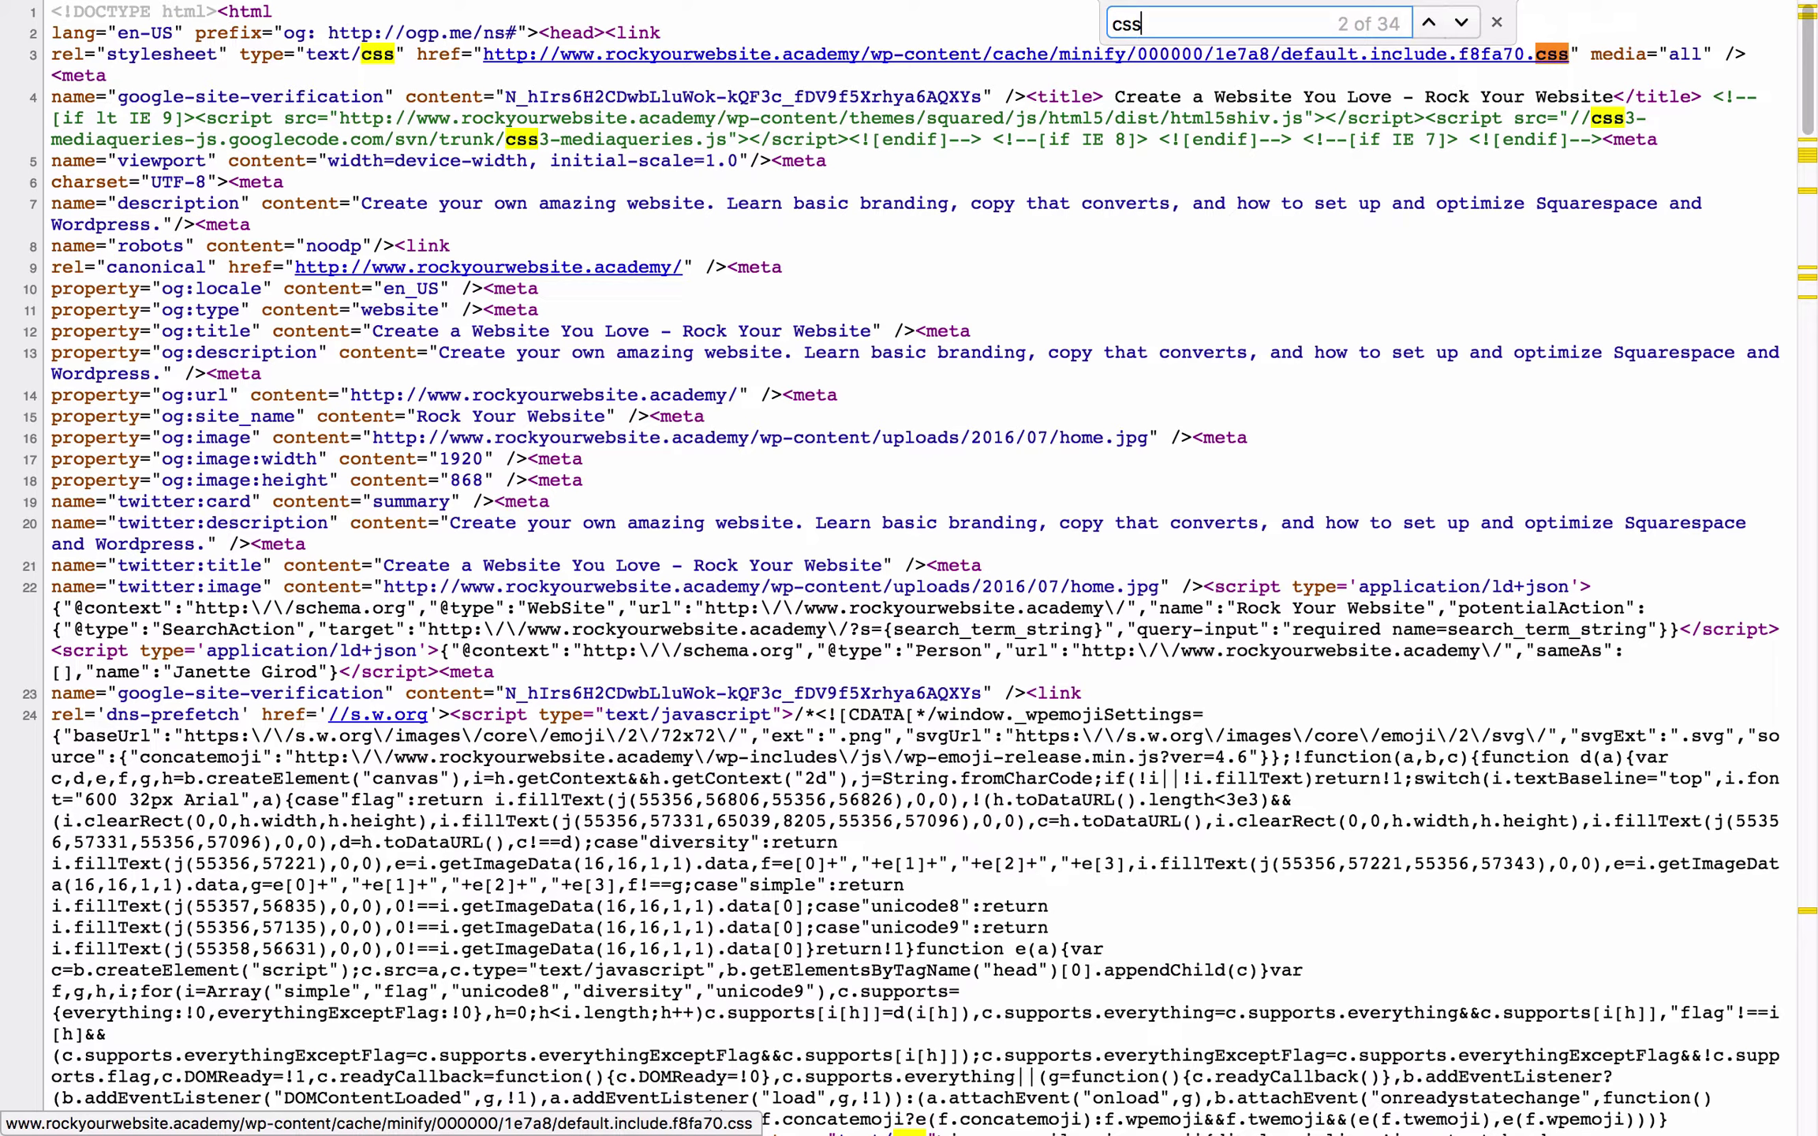
Step: Go through the next "css" matches in the homepage's source code and examine the linked stylesheets
{"action": "key", "text": "Return"}
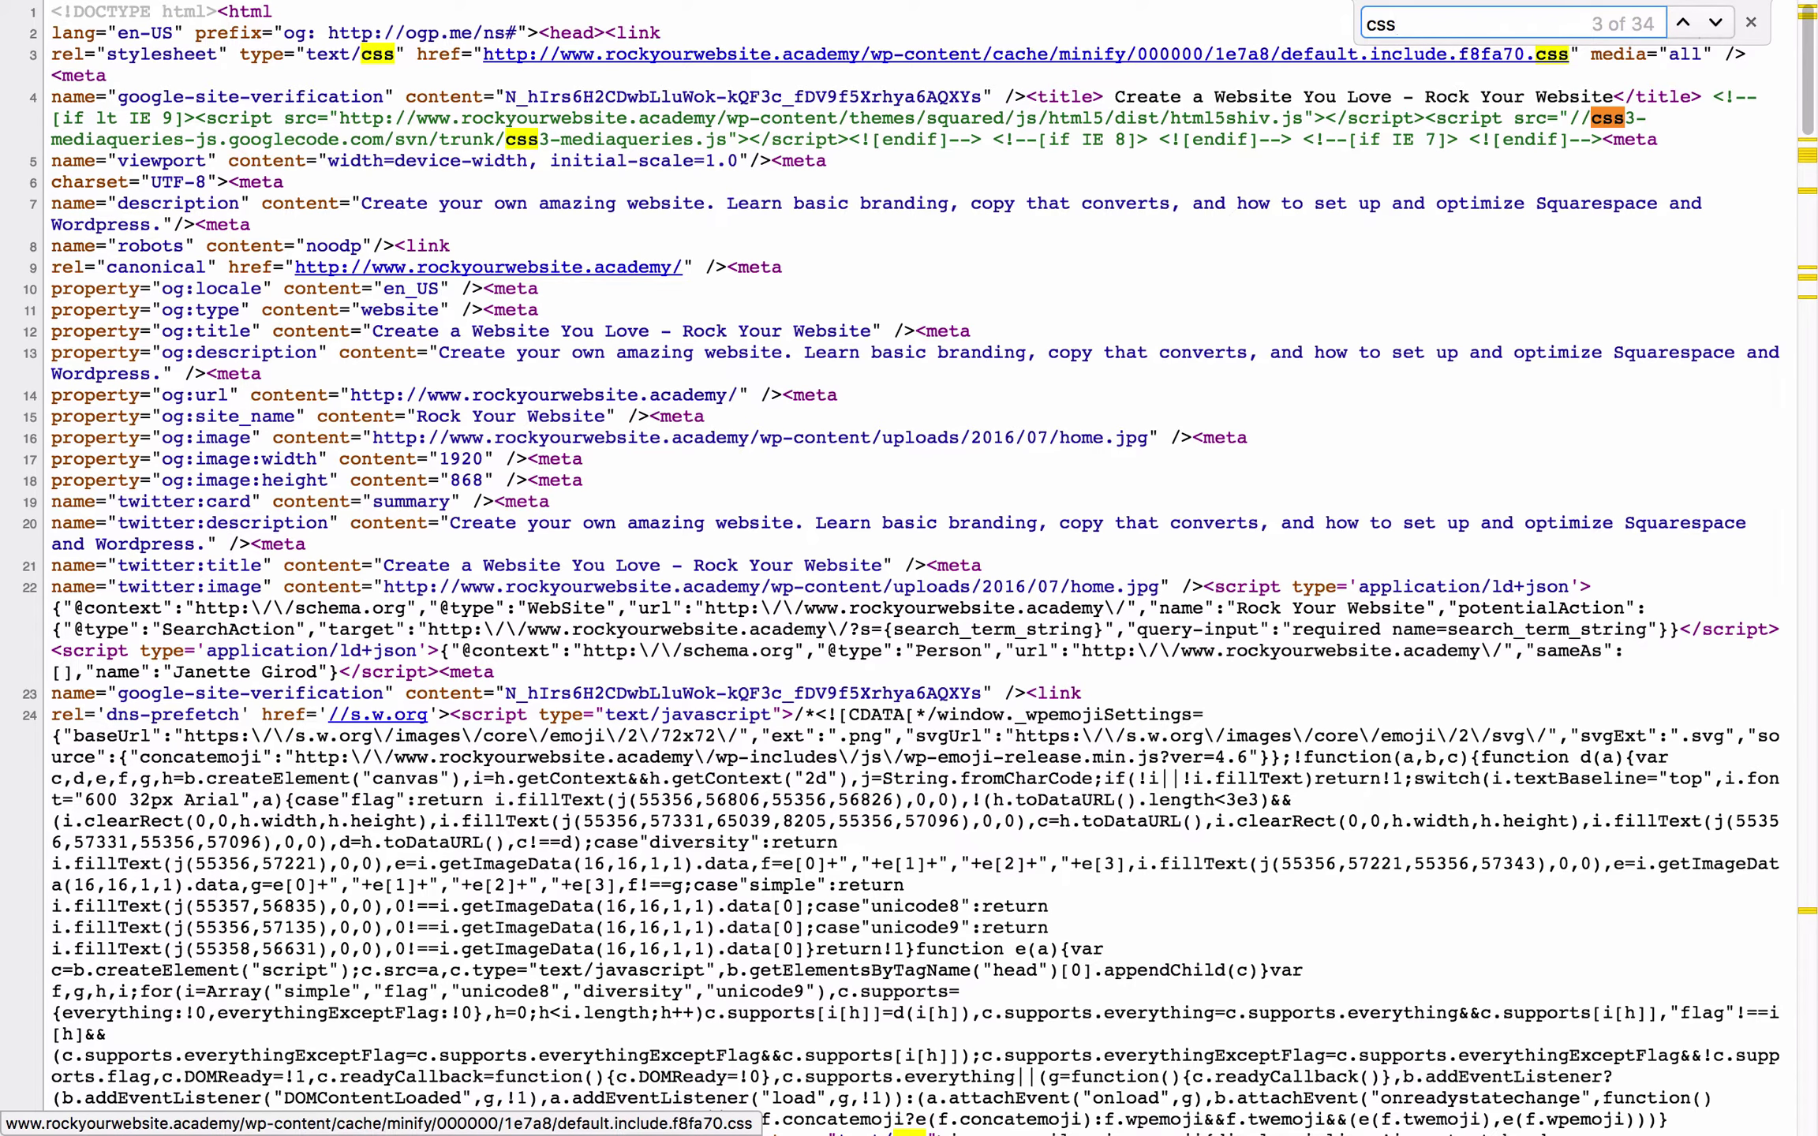
{"action": "key", "text": "Return"}
{"action": "key", "text": "Return"}
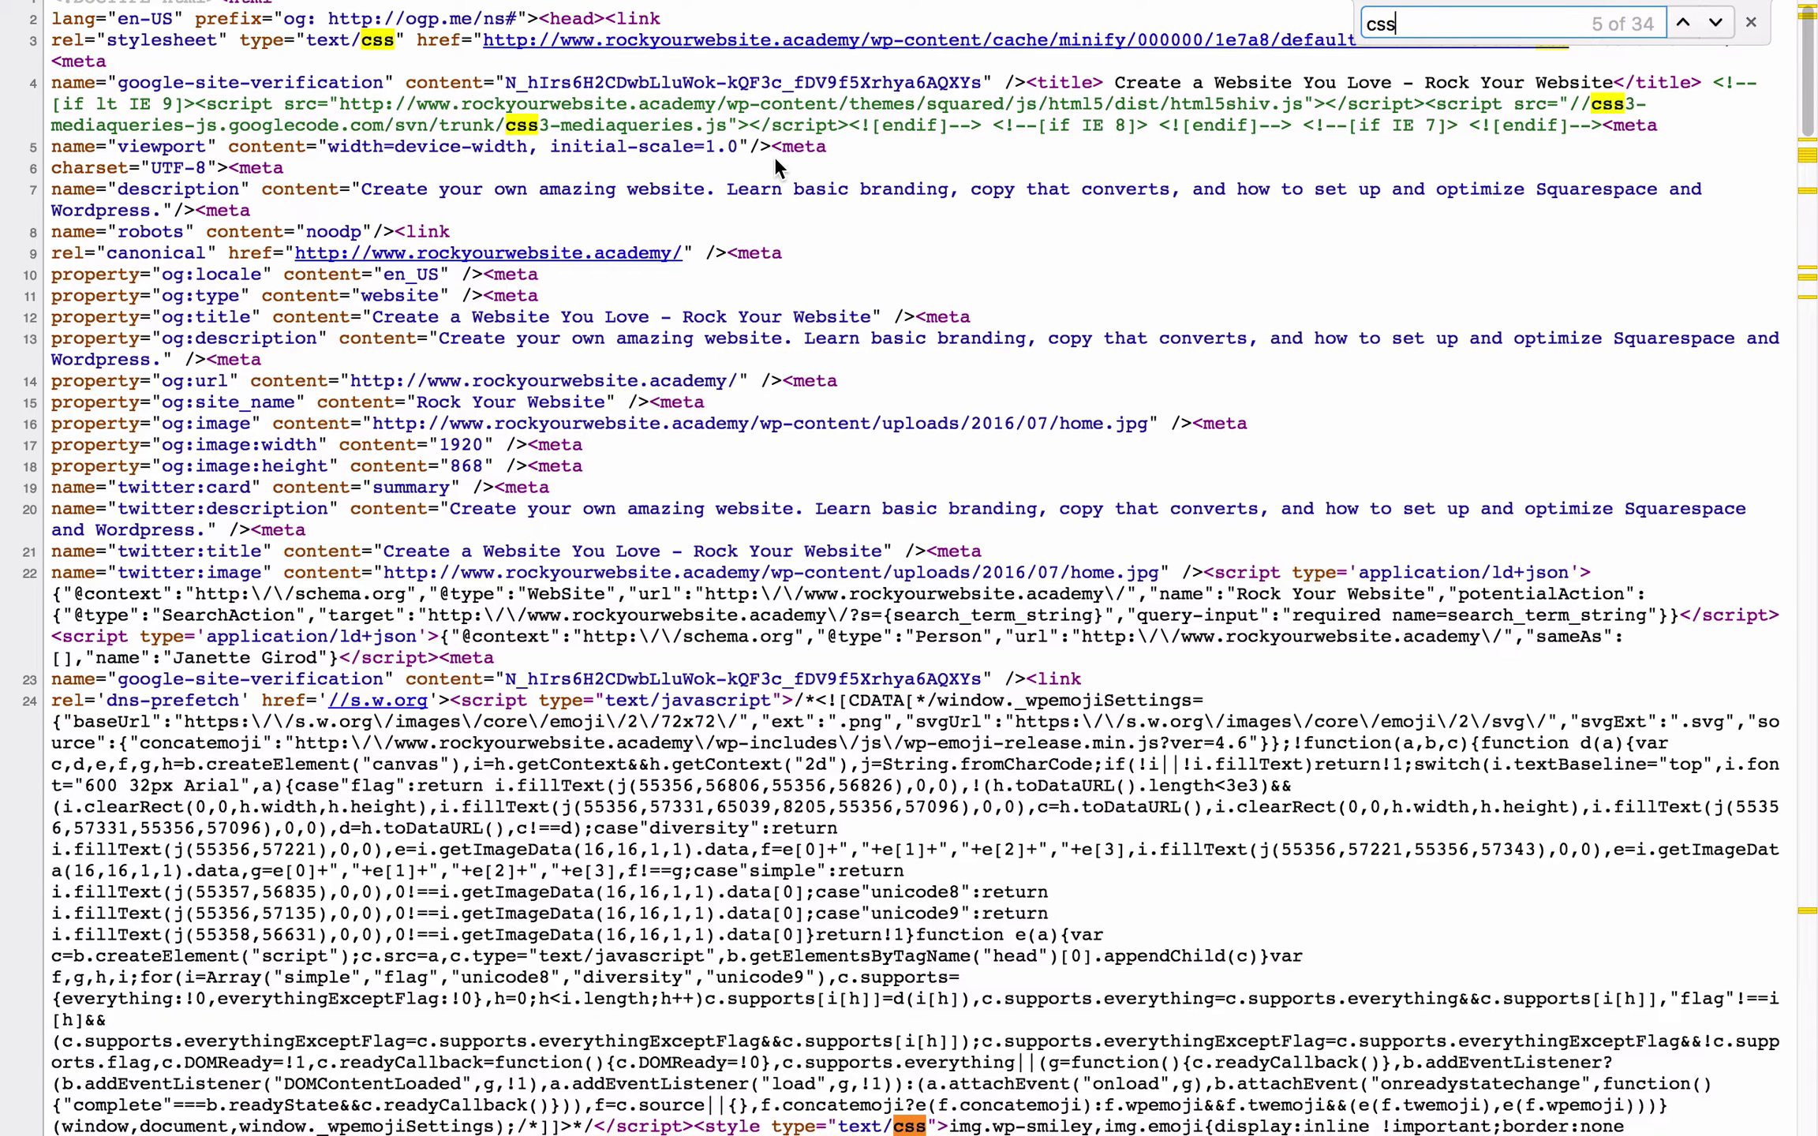
{"action": "left_click_drag", "start_coordinate": [725, 118], "coordinate": [696, 119]}
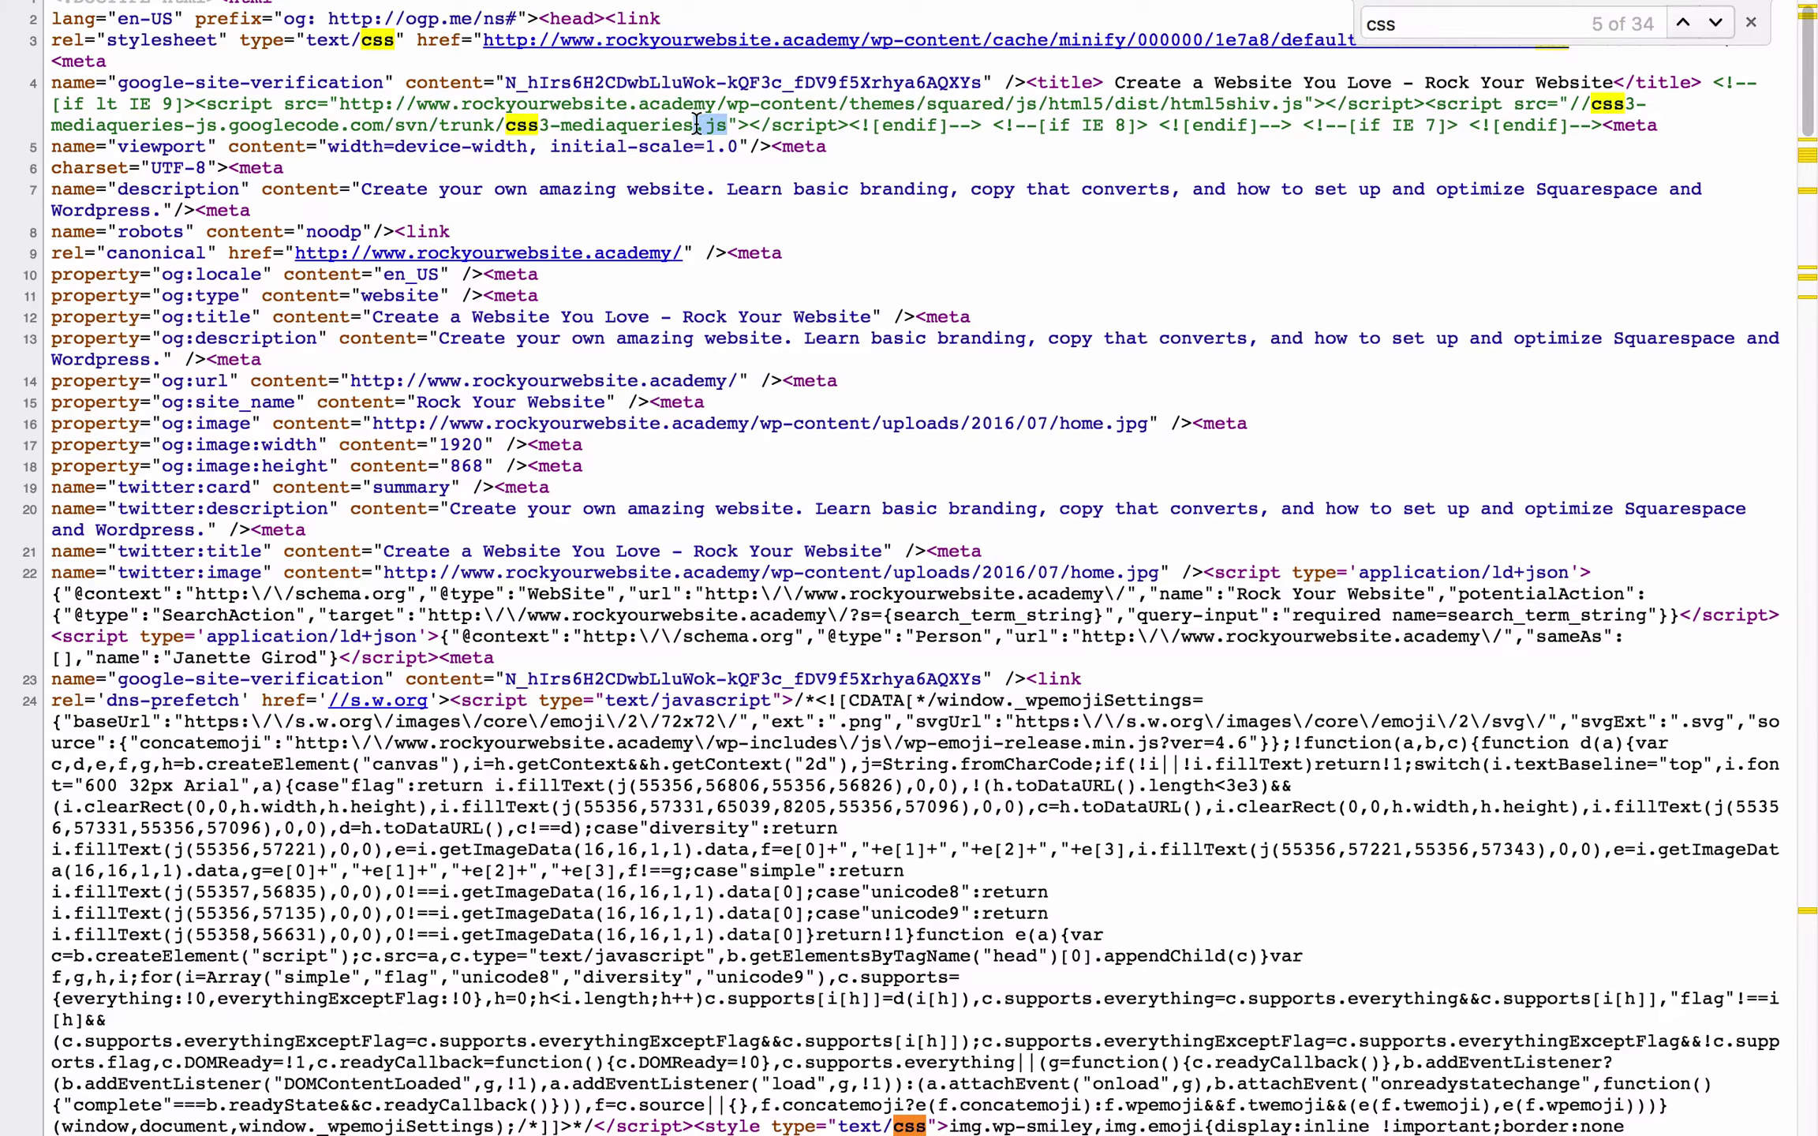
{"action": "scroll", "coordinate": [983, 542], "scroll_direction": "down", "scroll_amount": 5}
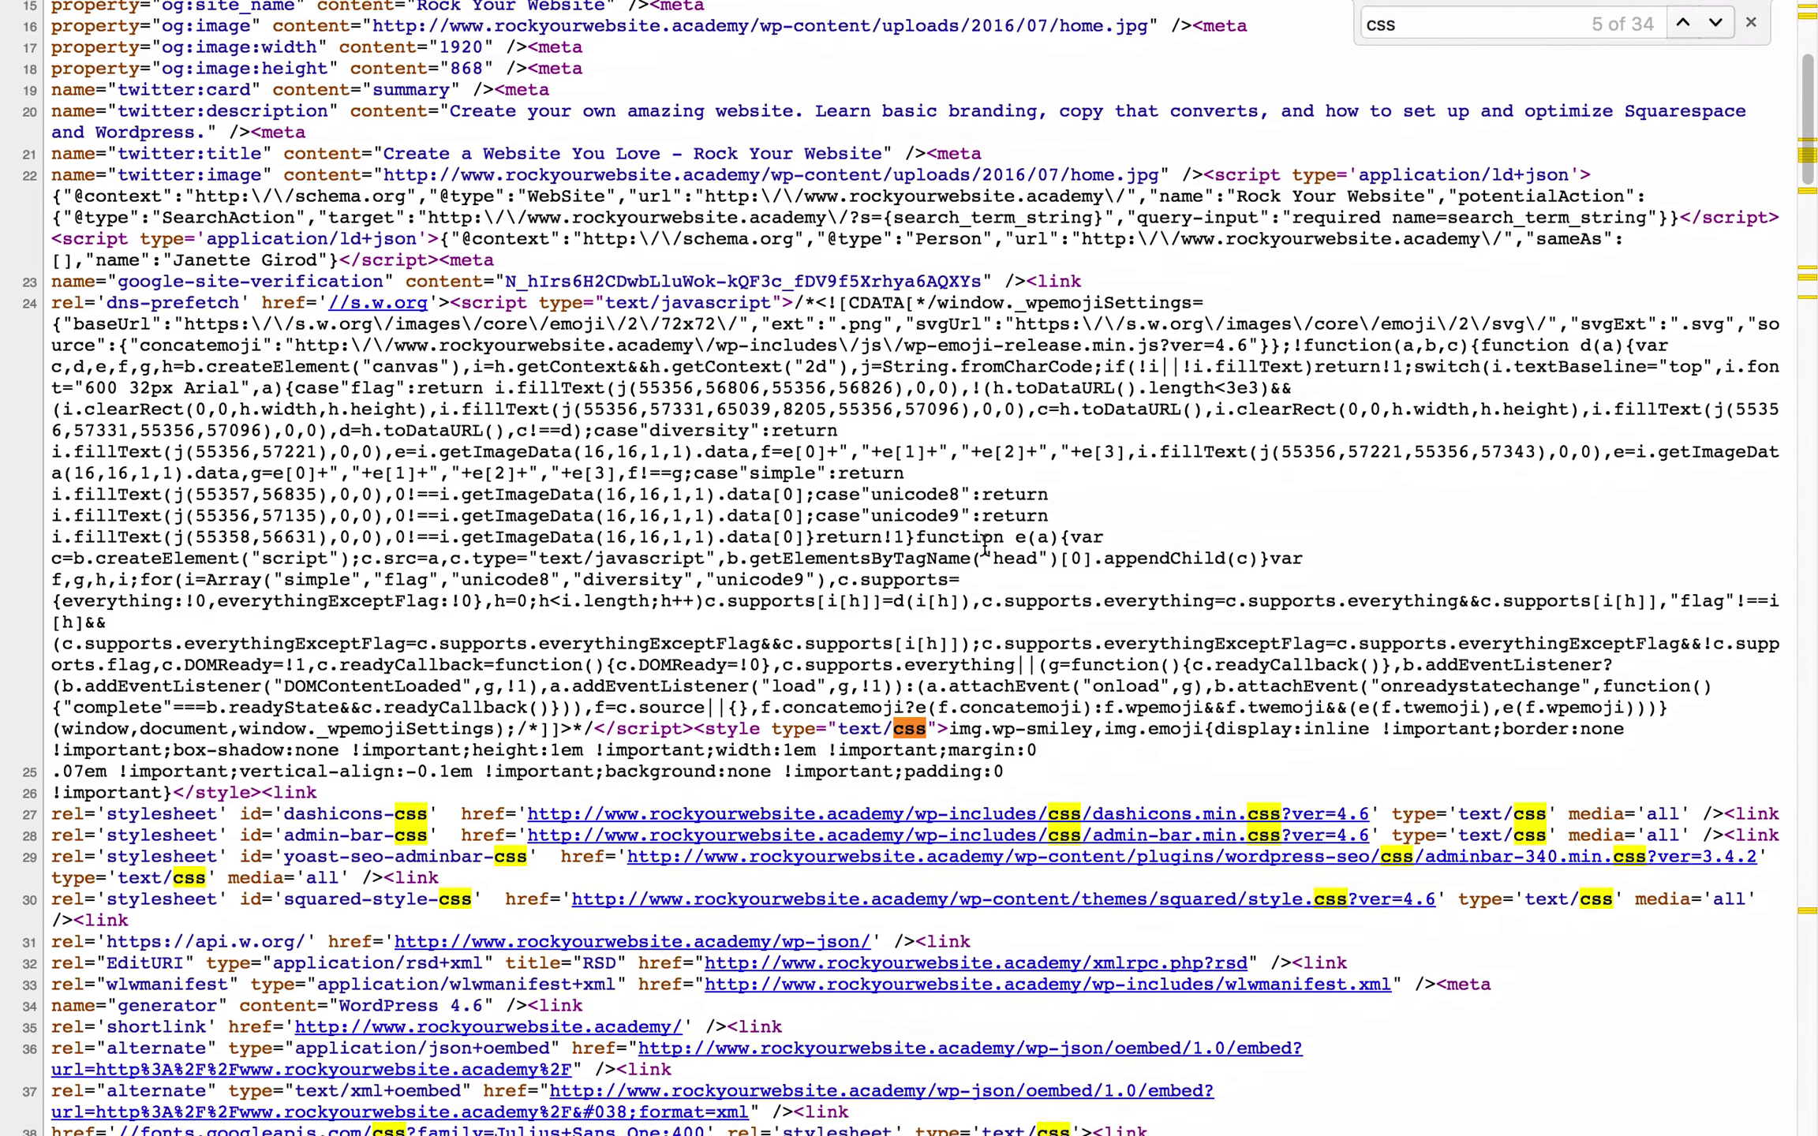
{"action": "scroll", "coordinate": [983, 545], "scroll_direction": "down", "scroll_amount": 3}
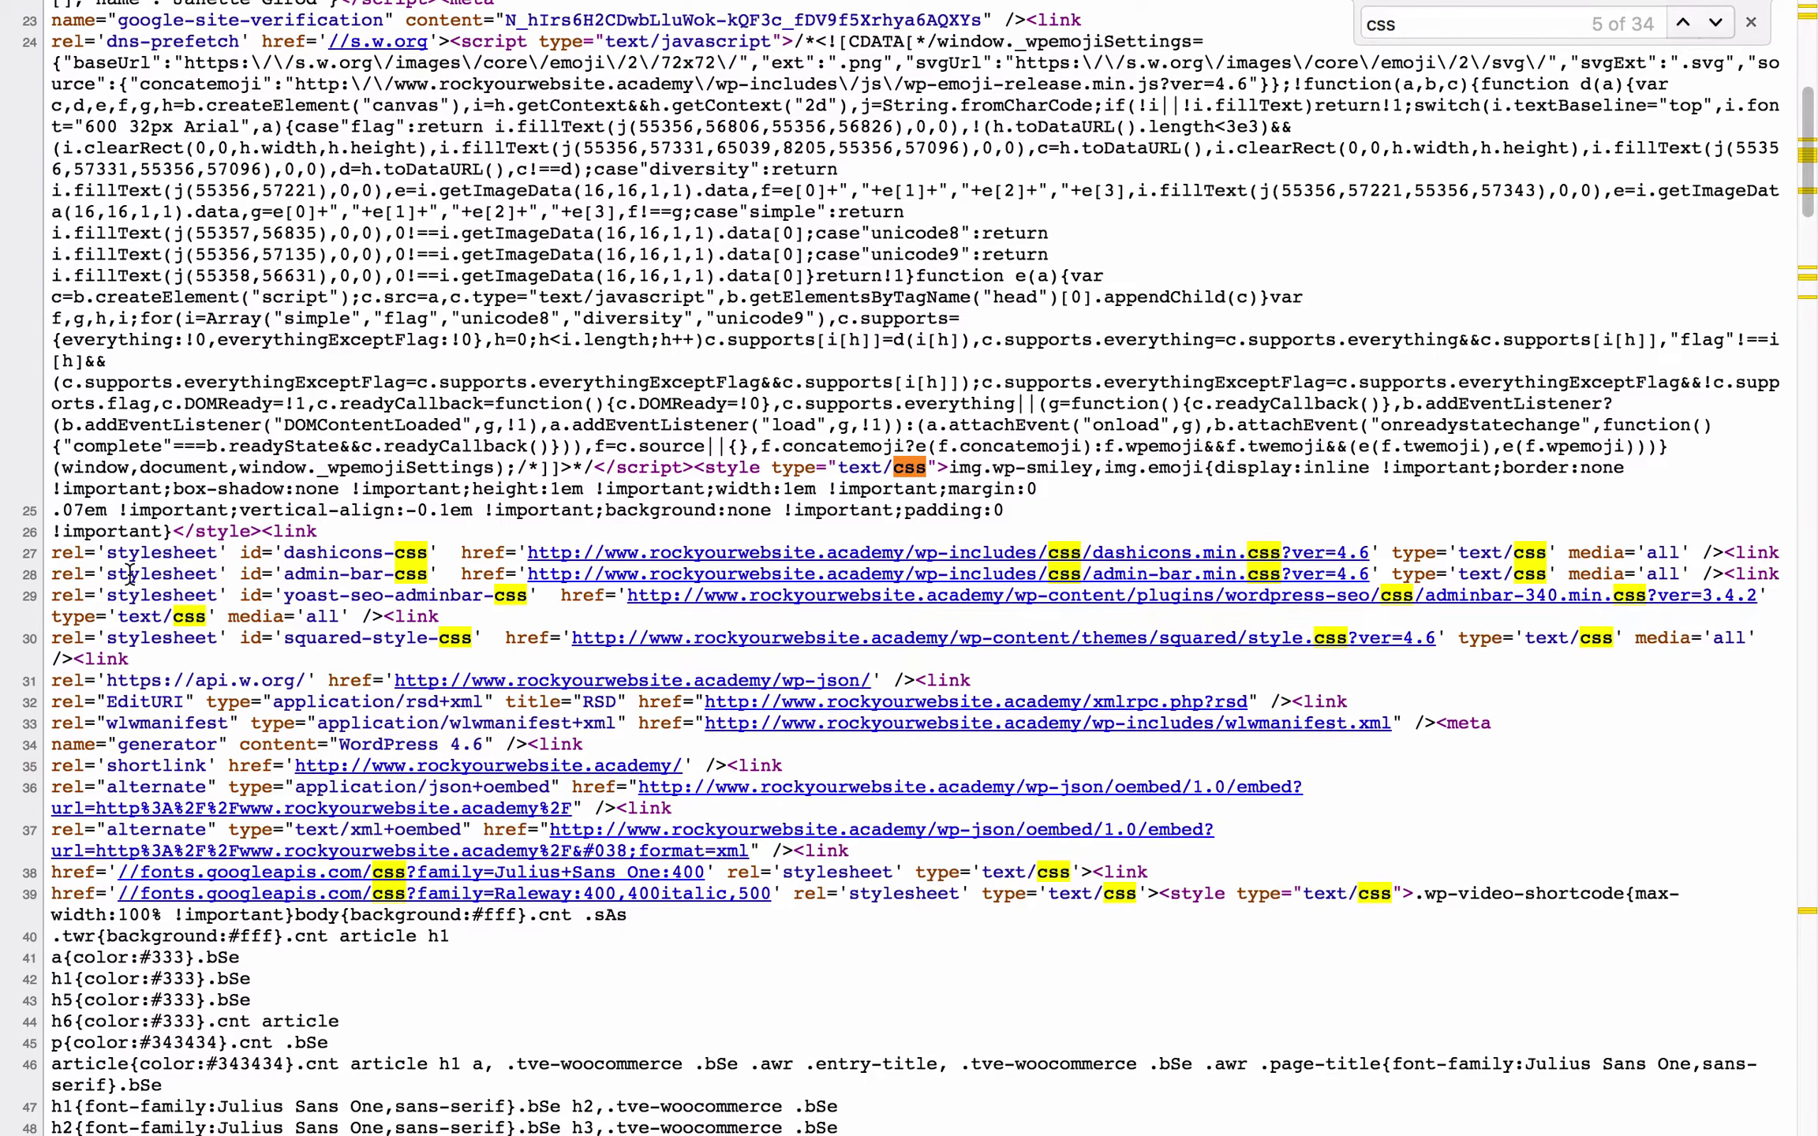
Step: Save all Minify settings, empty the minify and page caches, and purge the SG cache
{"action": "mouse_move", "coordinate": [1282, 10]}
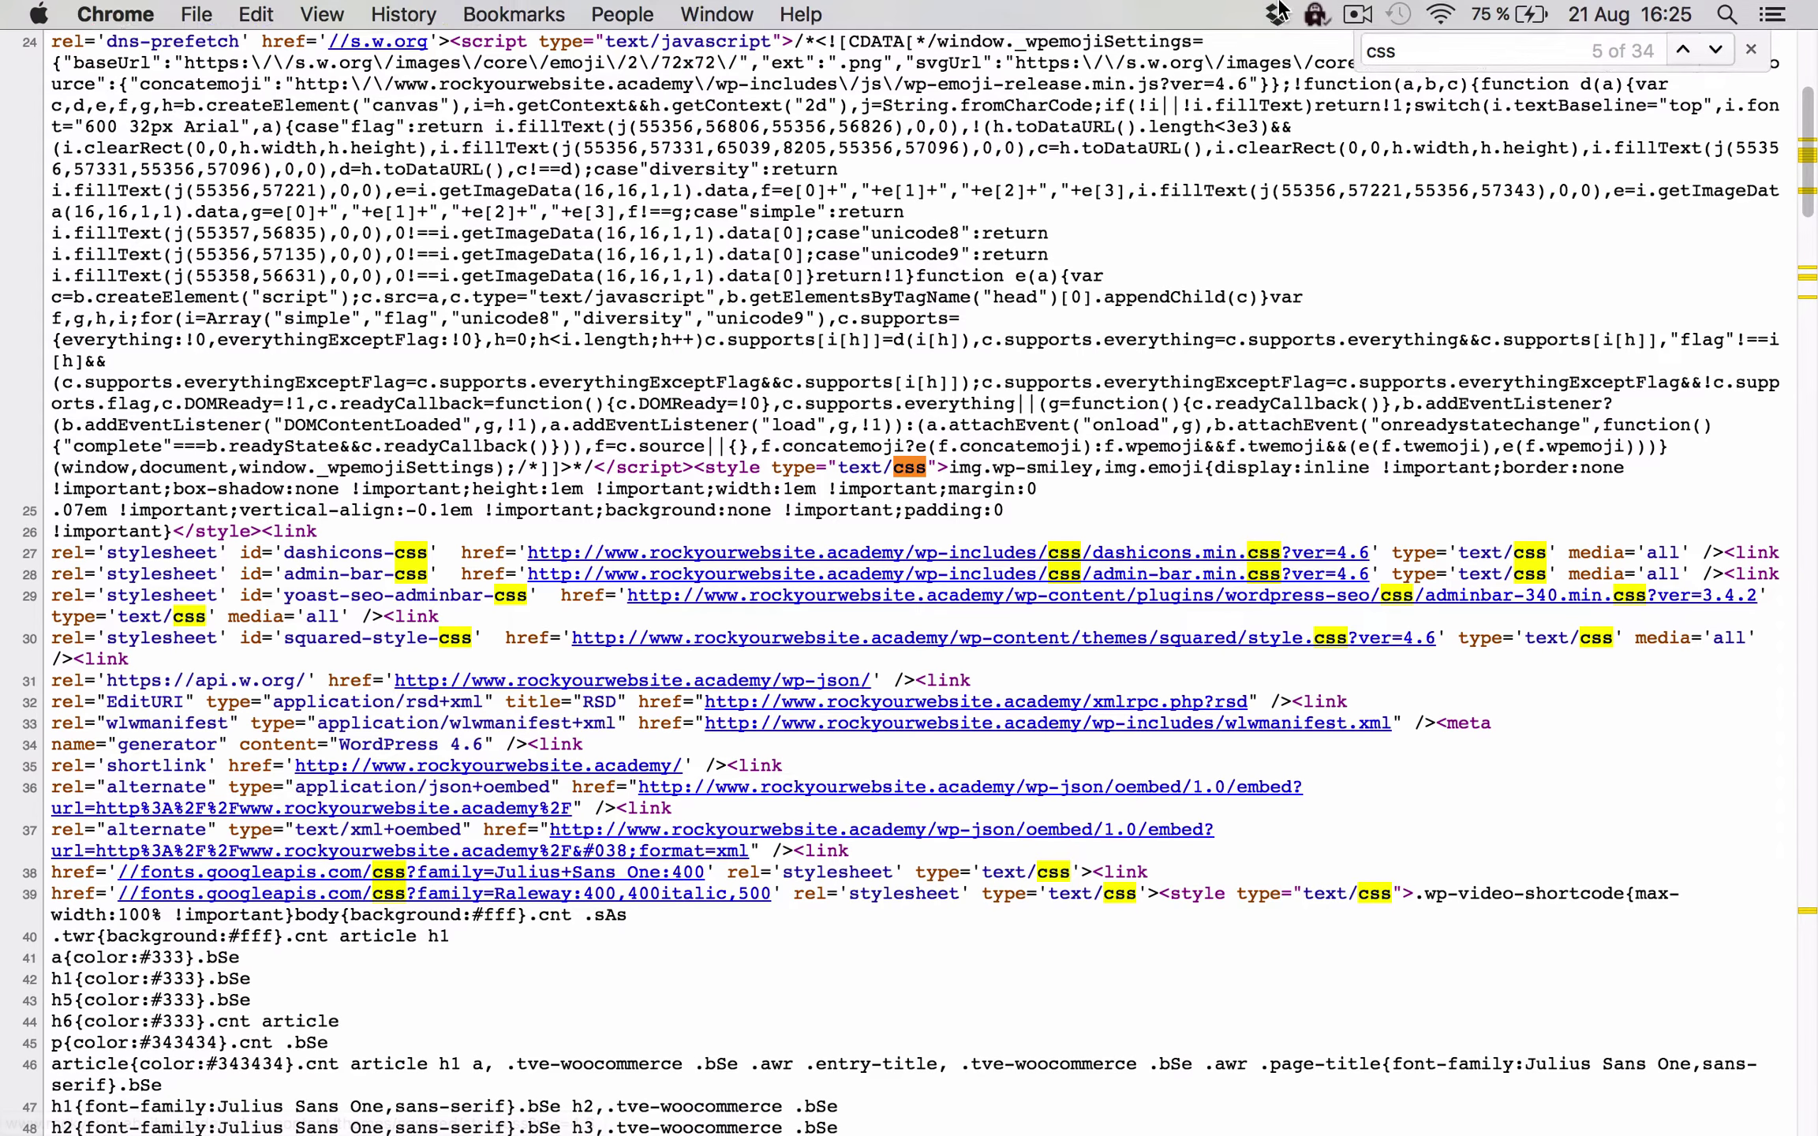
{"action": "left_click", "coordinate": [992, 70]}
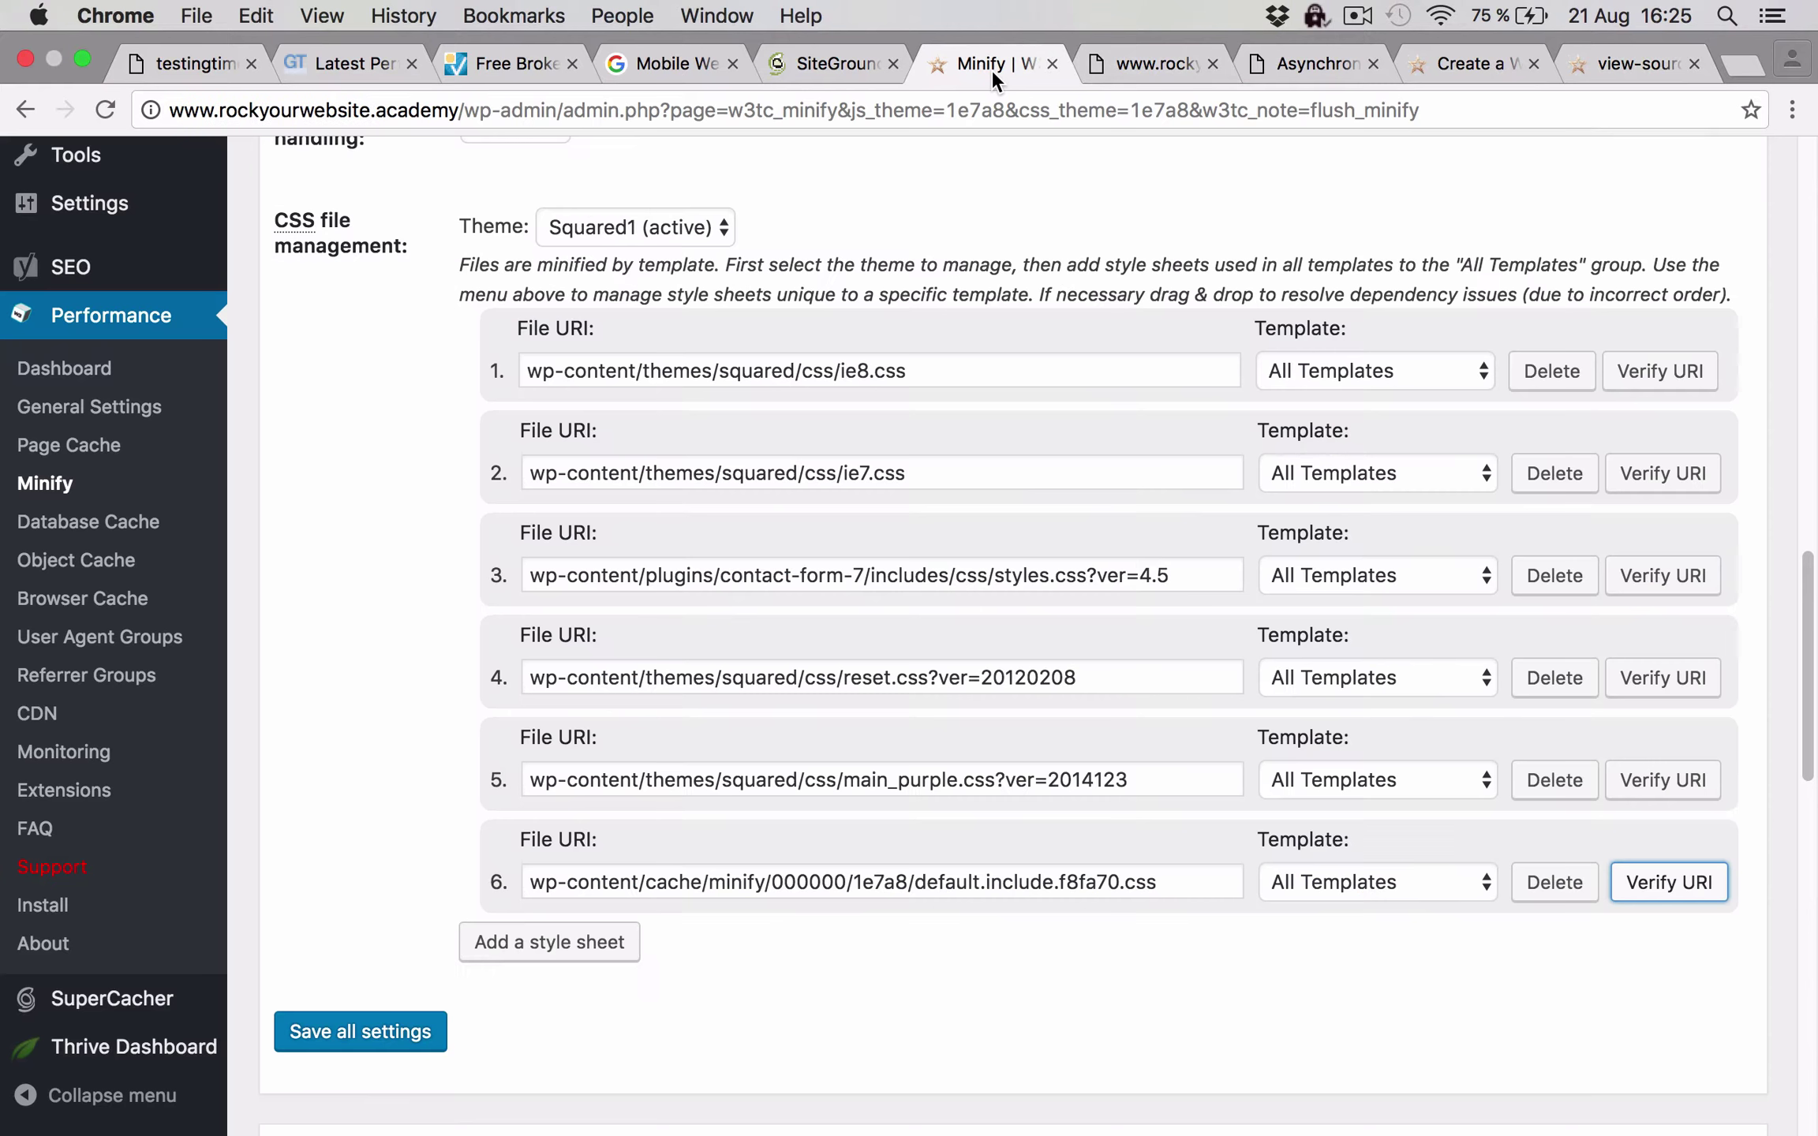
{"action": "left_click", "coordinate": [378, 1039]}
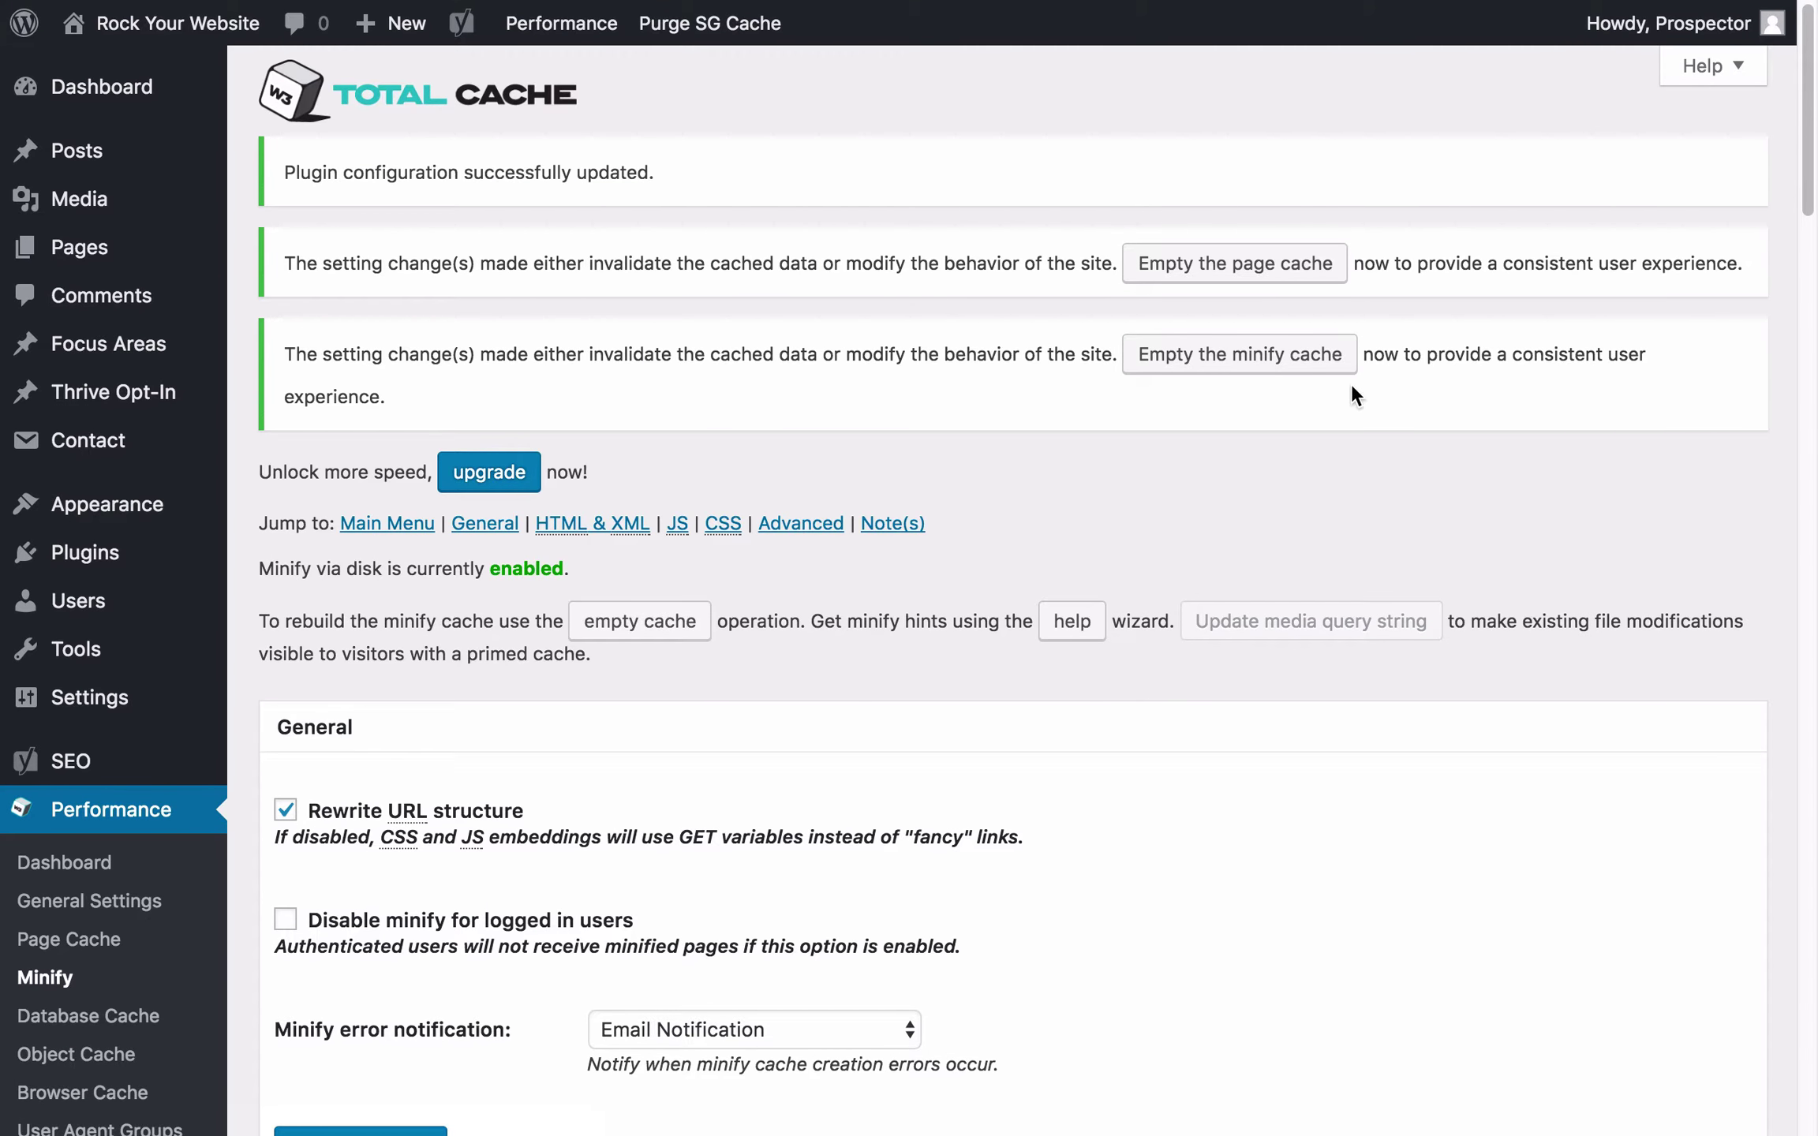
{"action": "left_click", "coordinate": [1277, 361]}
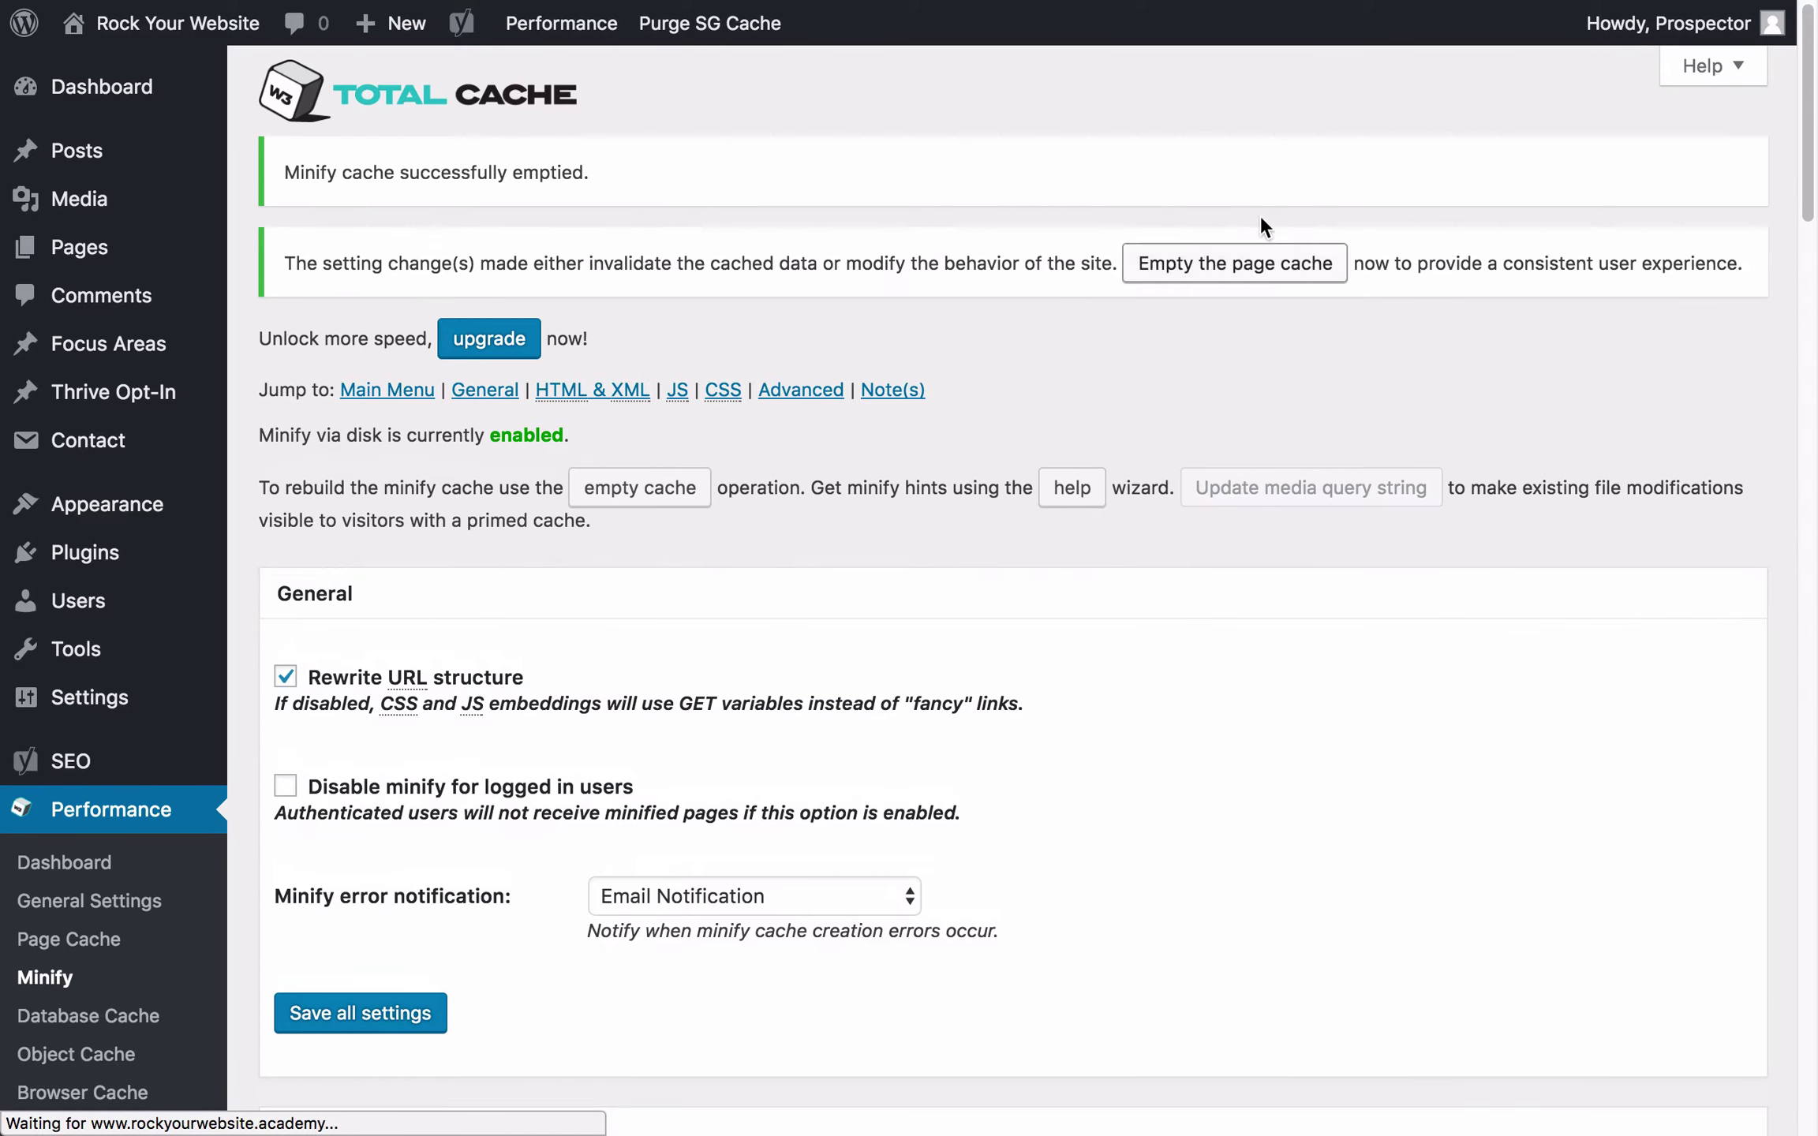
{"action": "left_click", "coordinate": [1213, 271]}
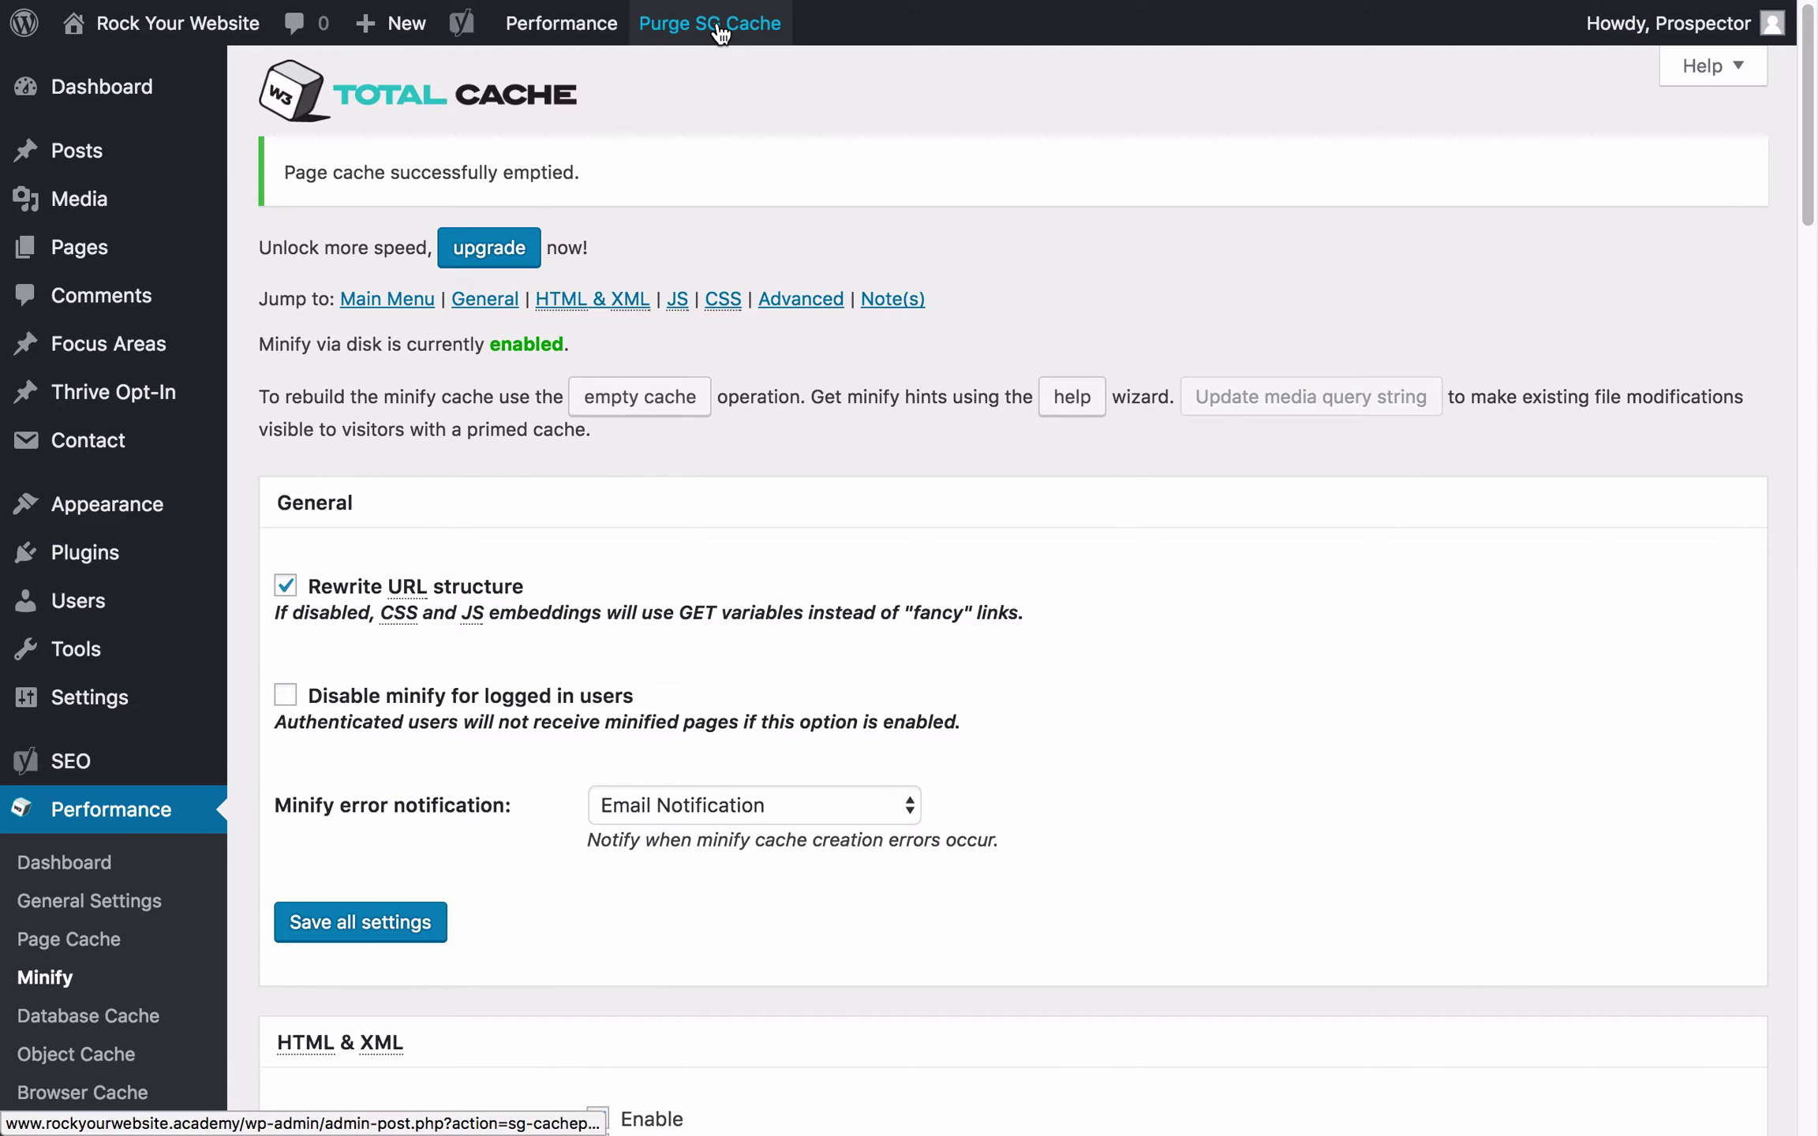
{"action": "left_click", "coordinate": [710, 23]}
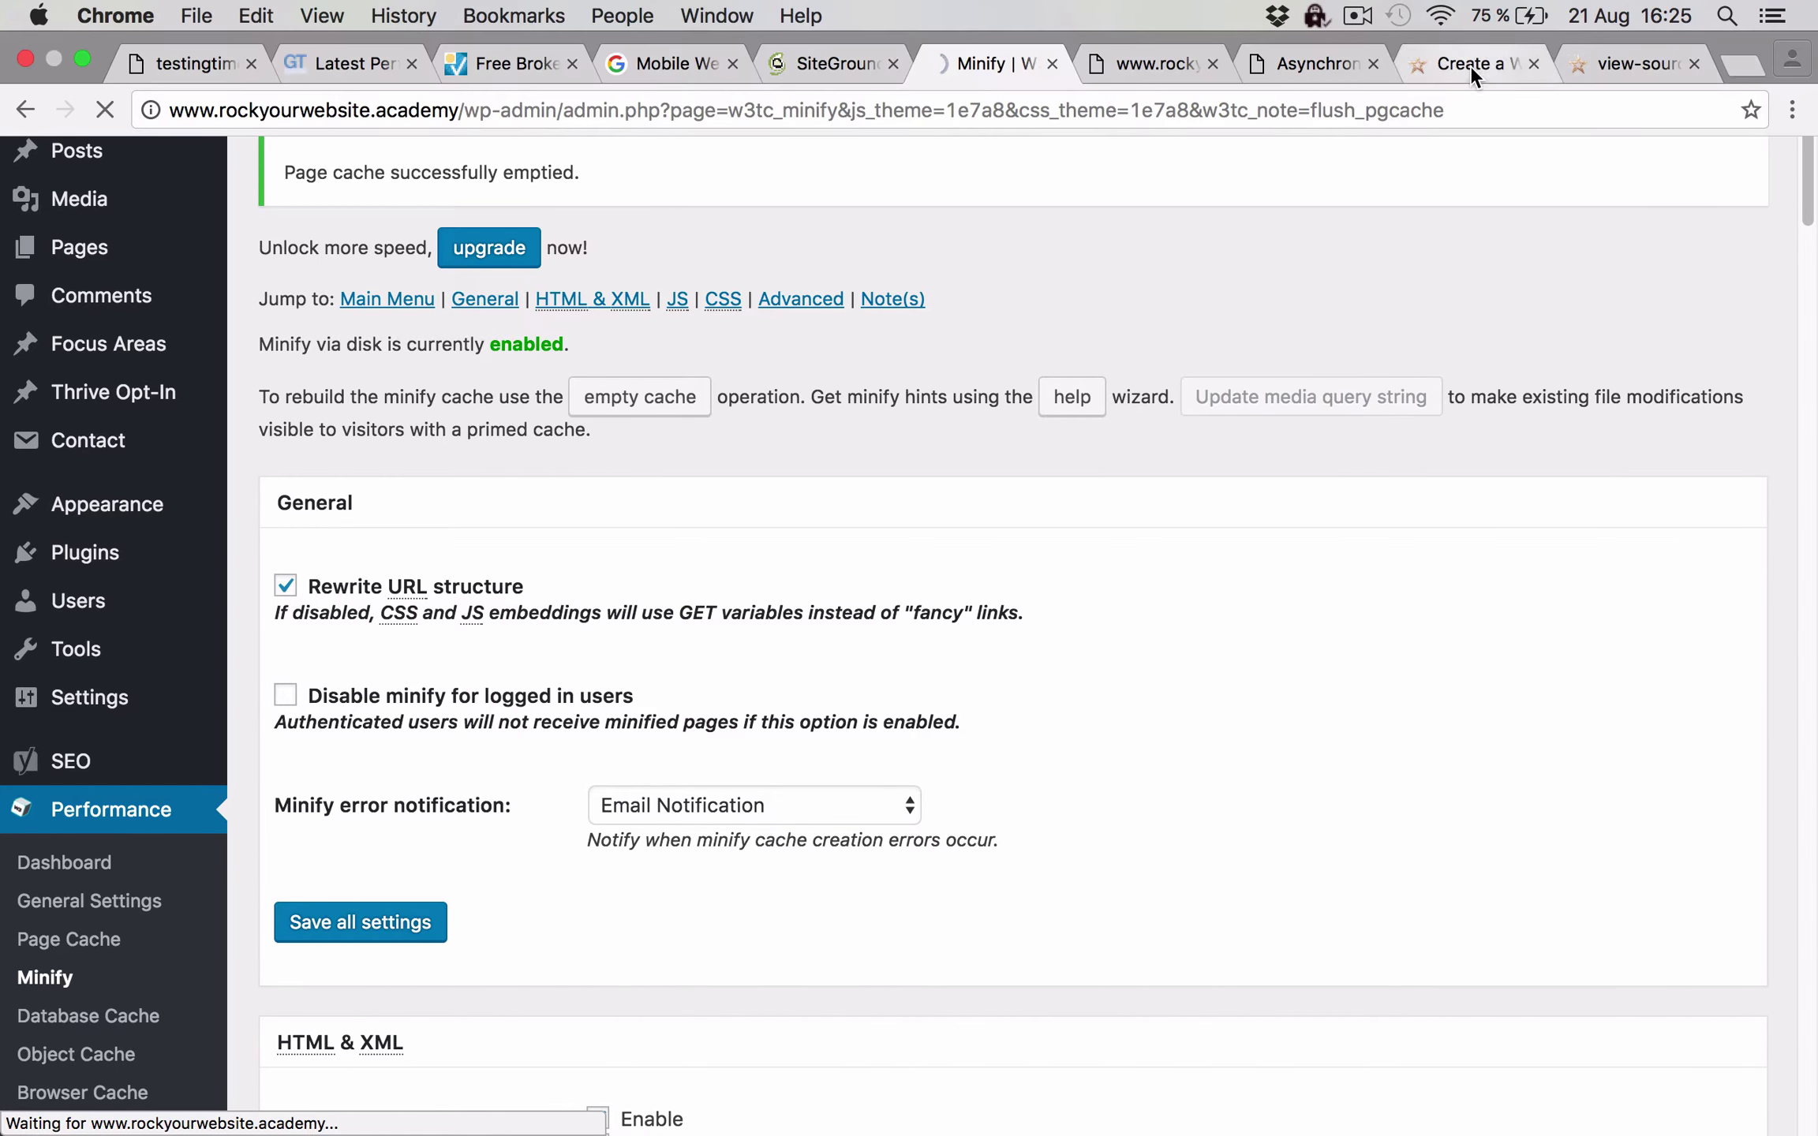
Step: Look over the live homepage from header to lower content to check how it displays
{"action": "left_click", "coordinate": [1470, 65]}
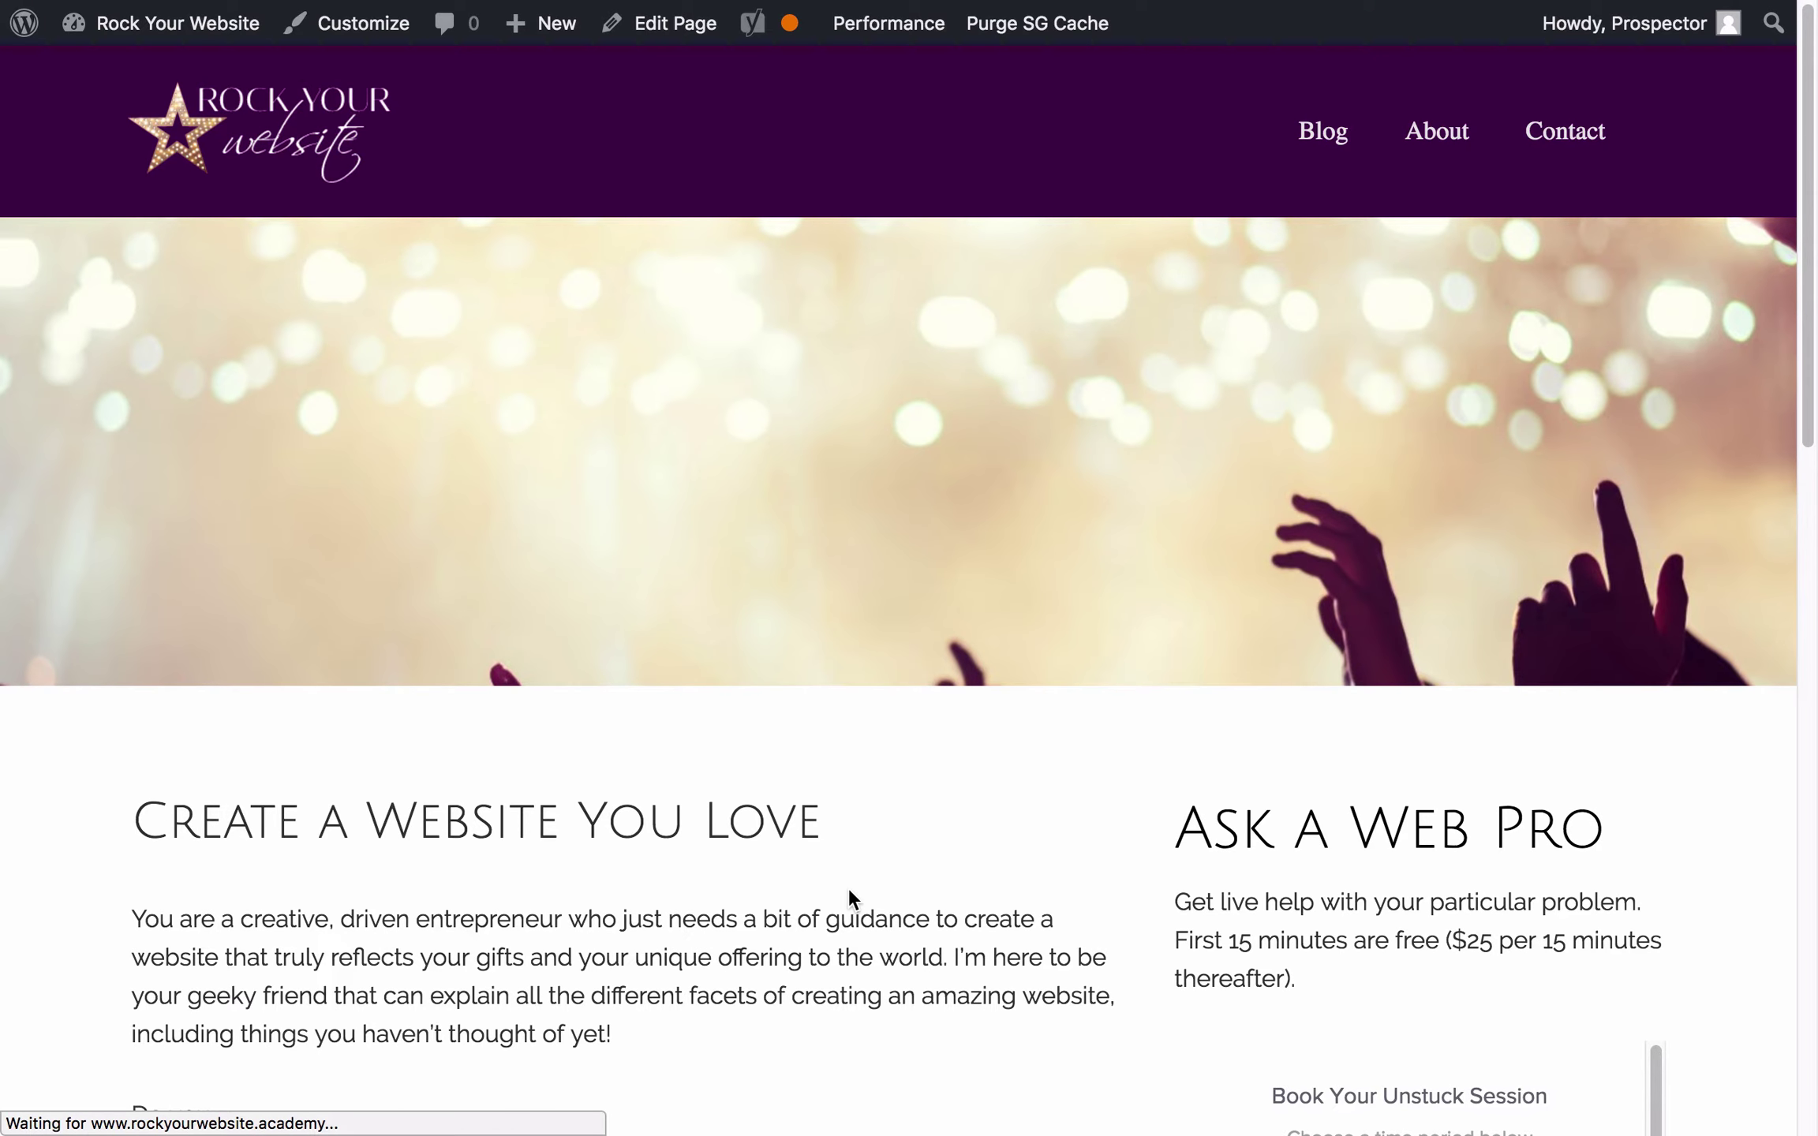
{"action": "scroll", "coordinate": [848, 887], "scroll_direction": "down", "scroll_amount": 15}
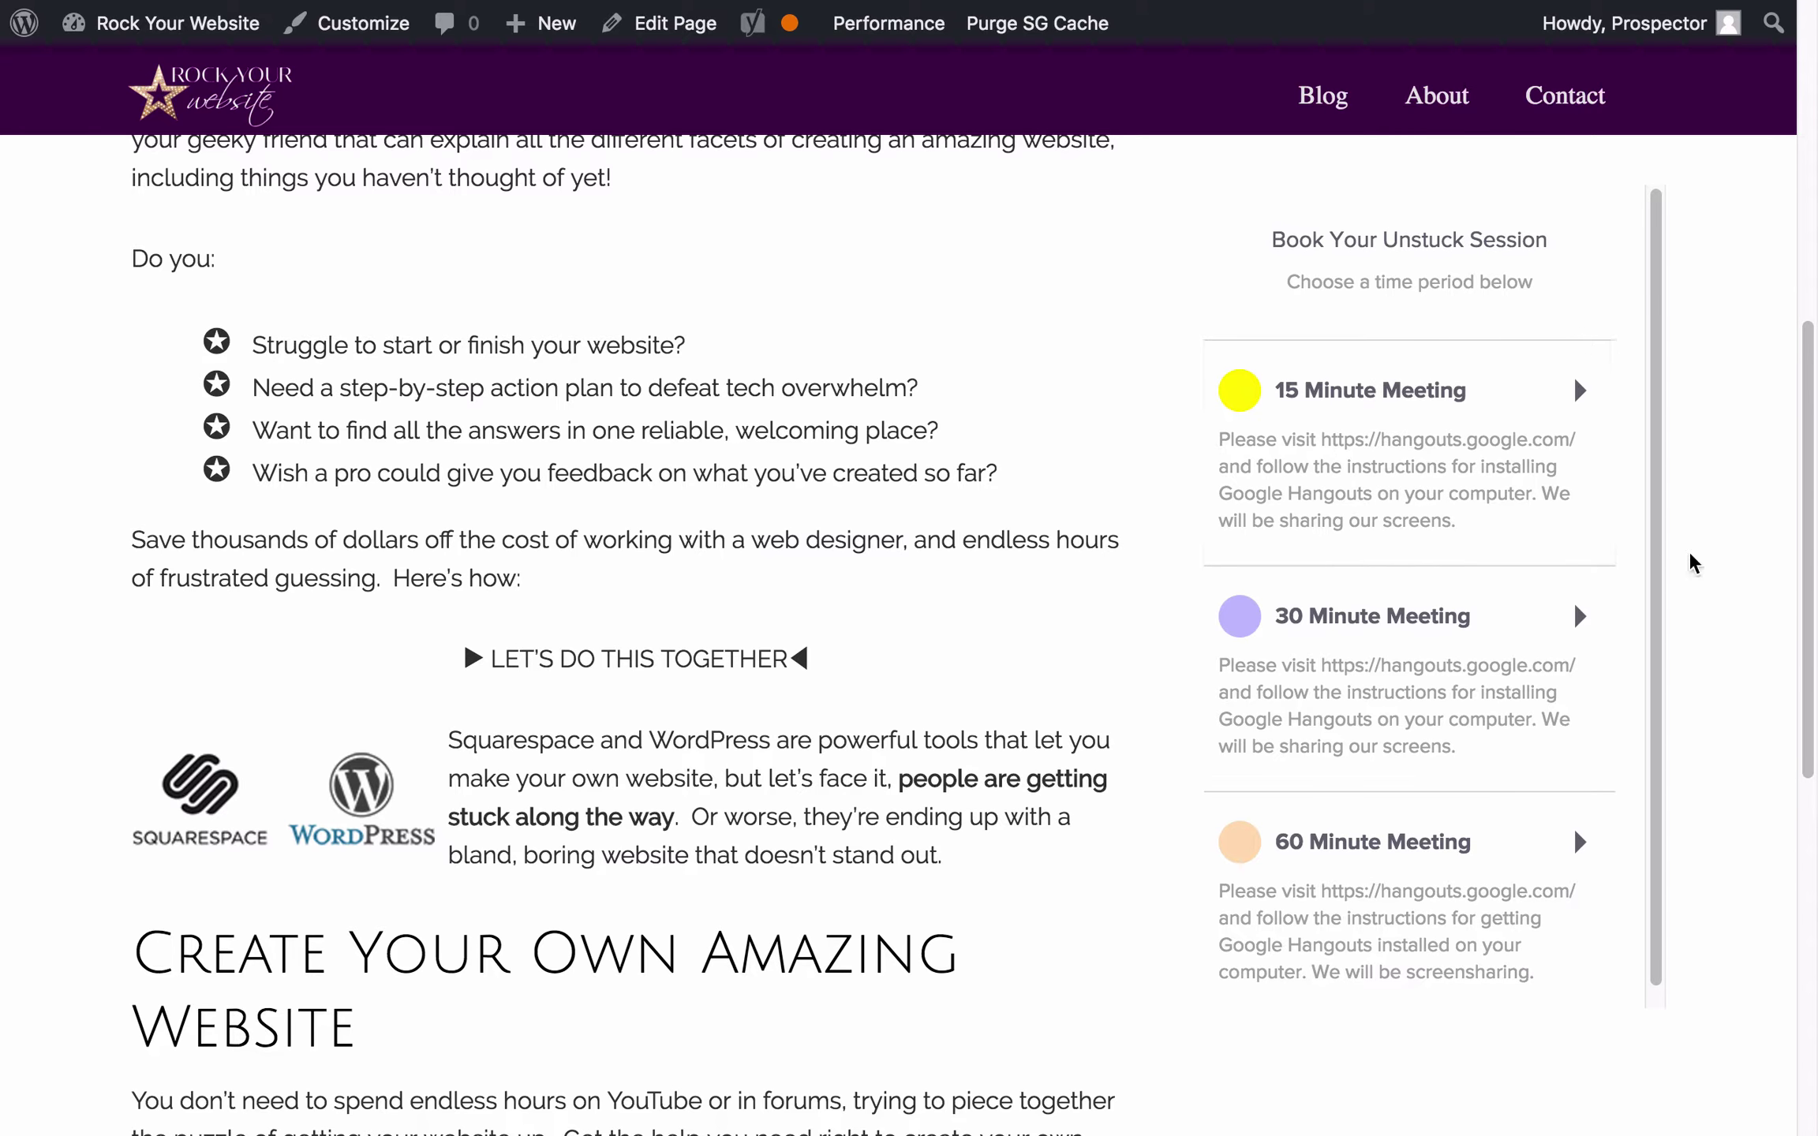
{"action": "scroll", "coordinate": [1690, 562], "scroll_direction": "down", "scroll_amount": 1}
{"action": "scroll", "coordinate": [1689, 550], "scroll_direction": "down", "scroll_amount": 10}
{"action": "scroll", "coordinate": [1688, 551], "scroll_direction": "up", "scroll_amount": 6}
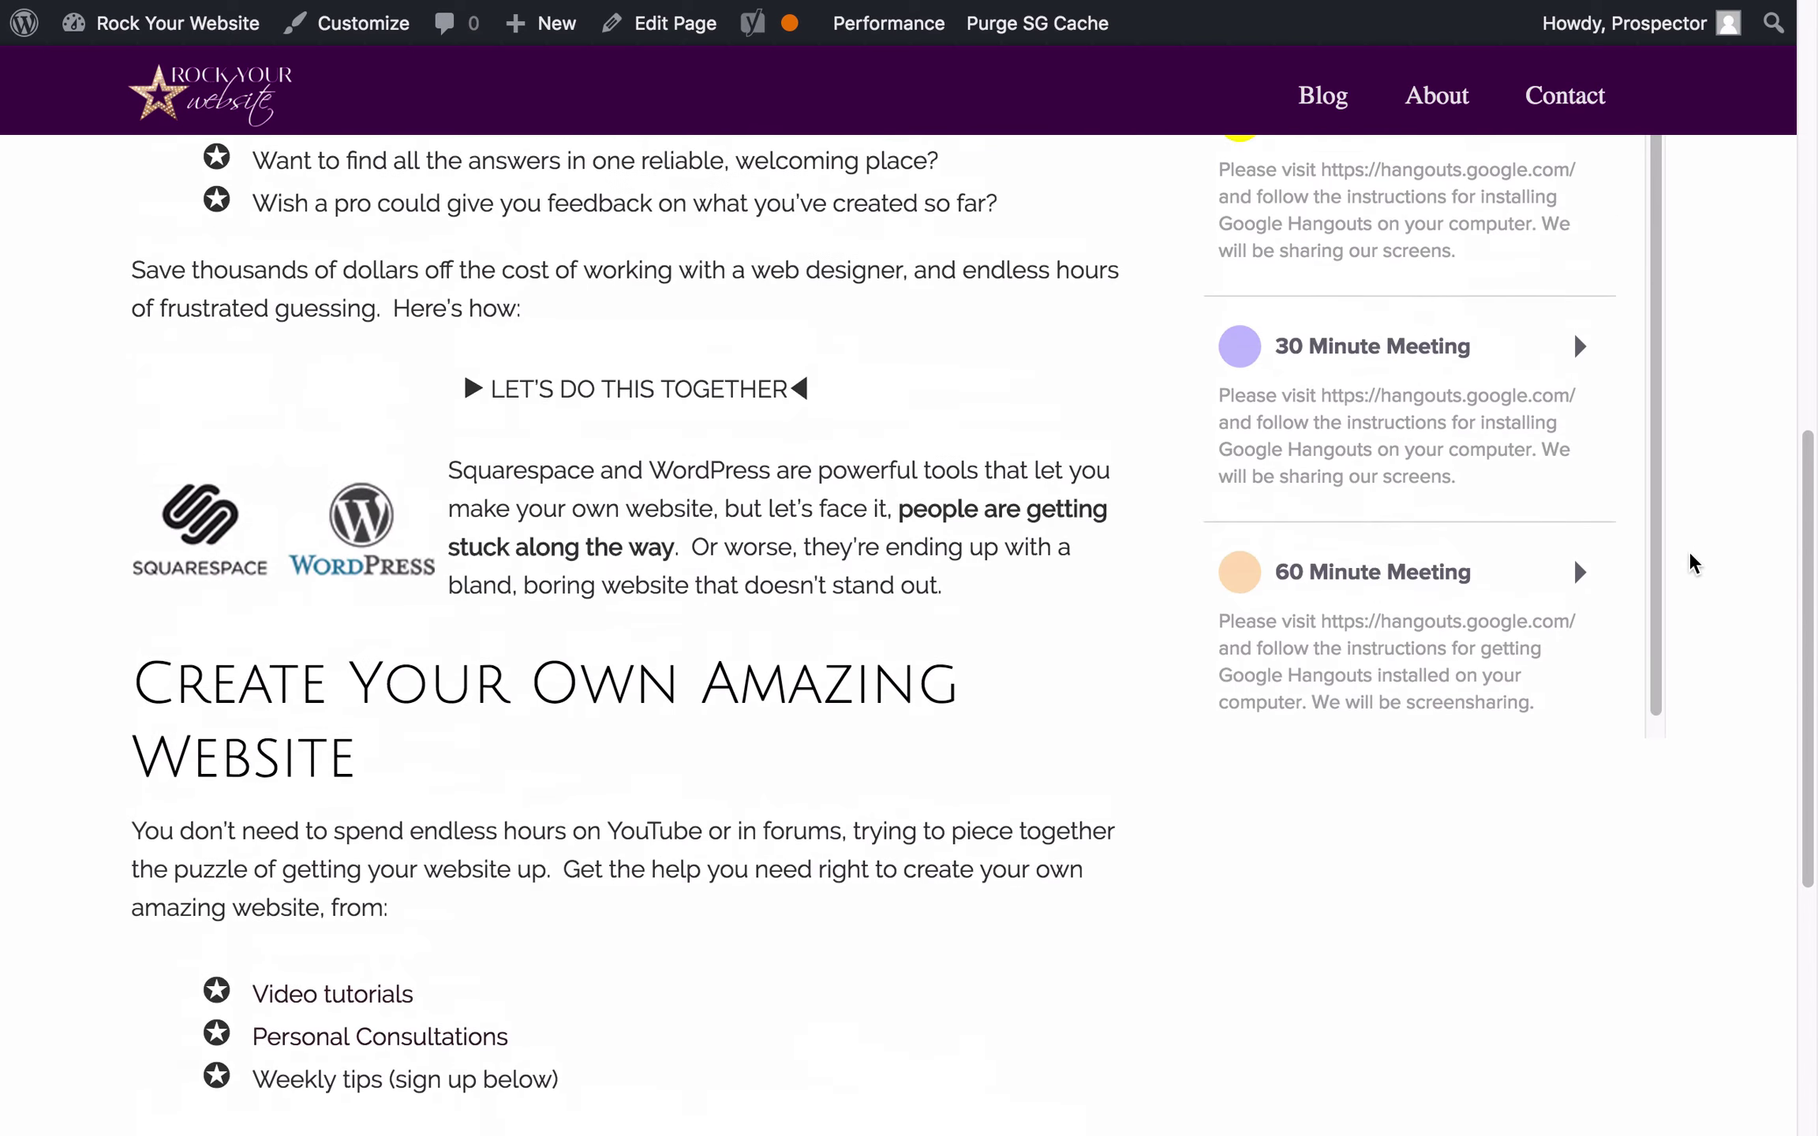
{"action": "scroll", "coordinate": [1689, 554], "scroll_direction": "up", "scroll_amount": 15}
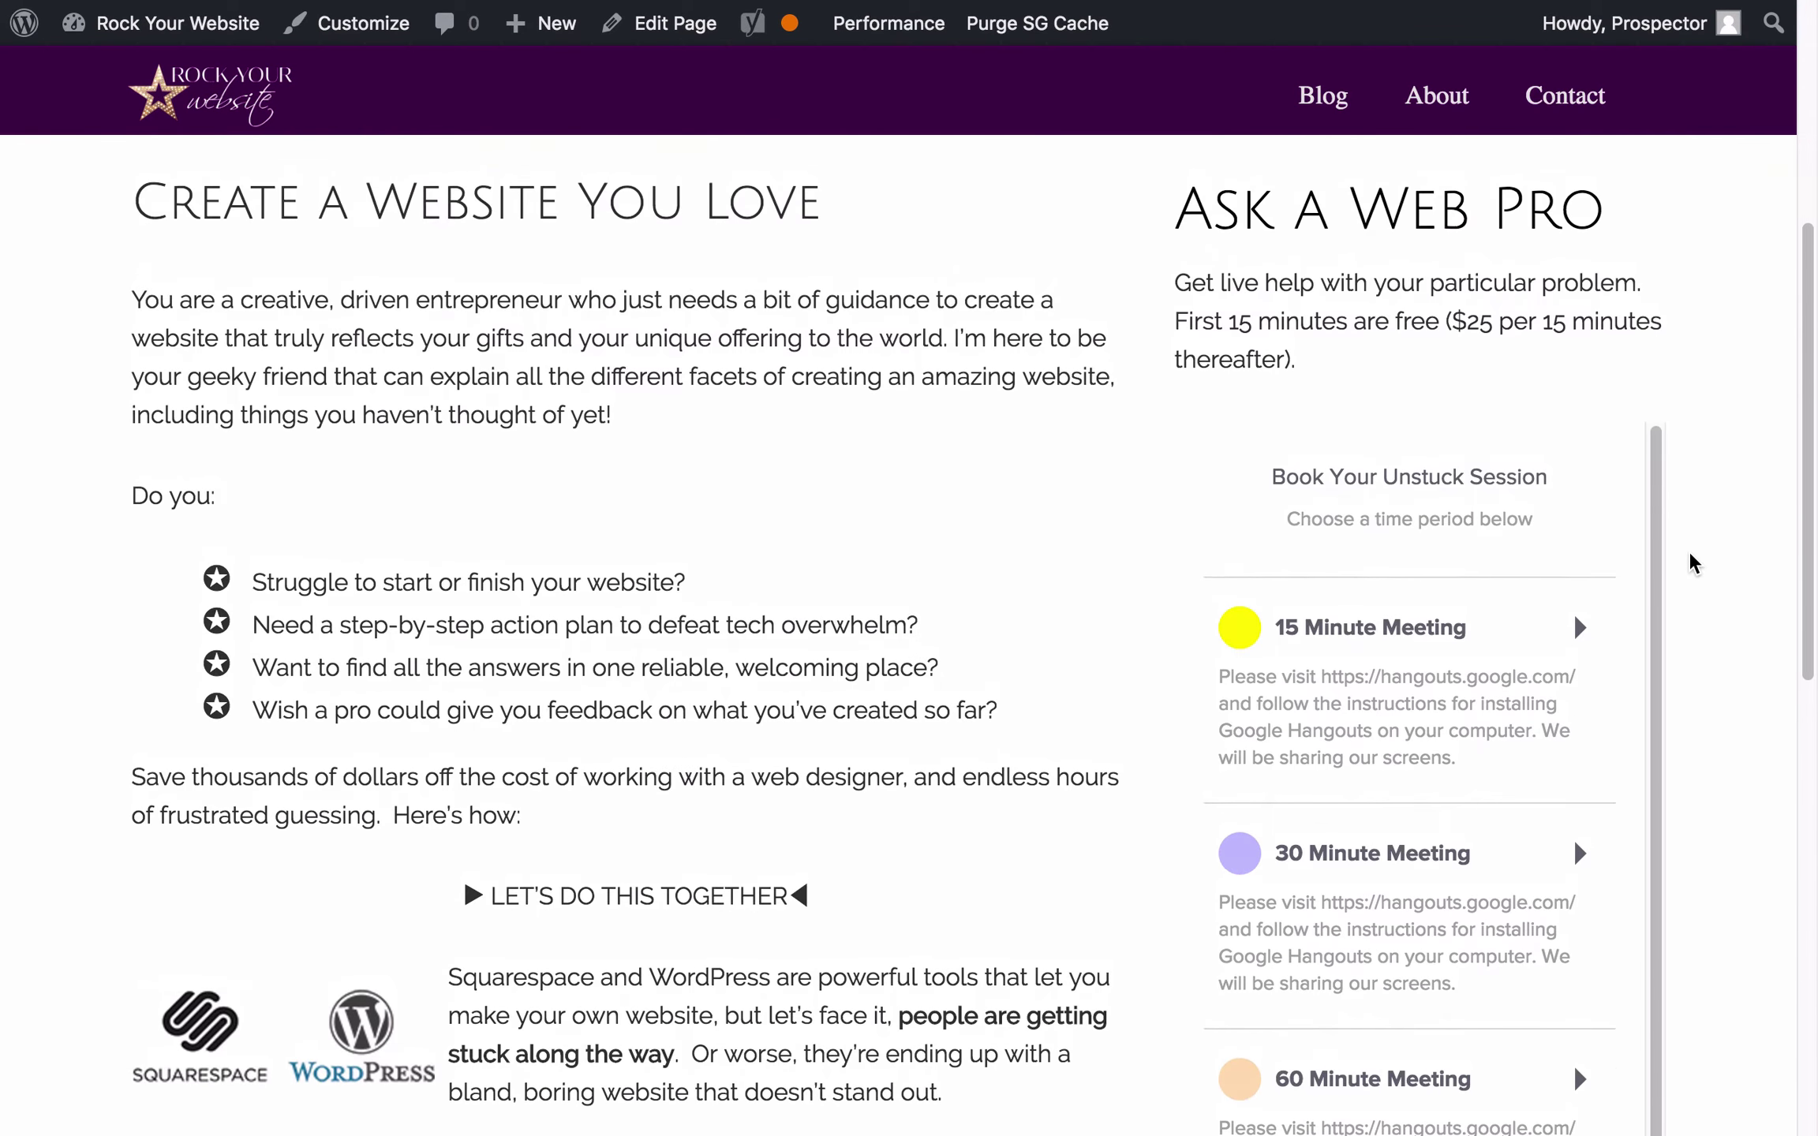
{"action": "scroll", "coordinate": [1689, 551], "scroll_direction": "up", "scroll_amount": 8}
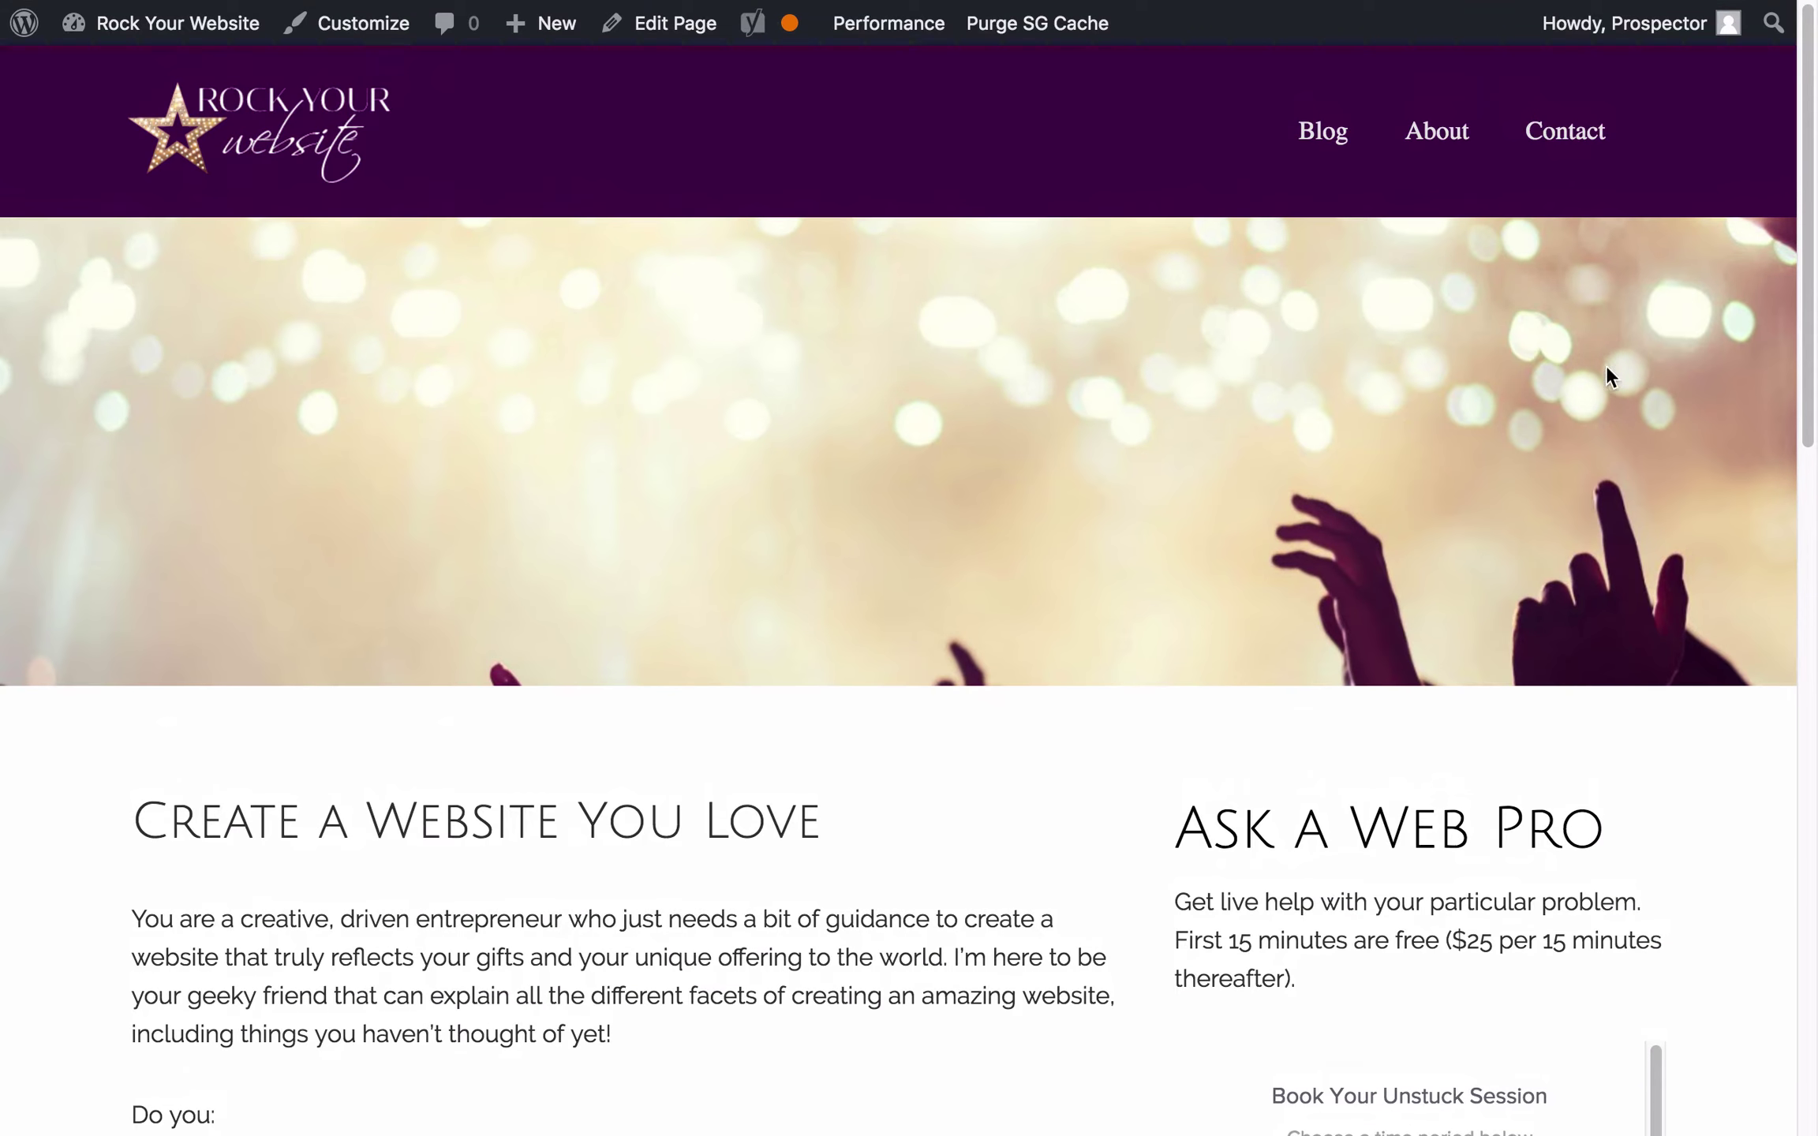
Step: Check how the site's About page displays and return to the homepage
{"action": "left_click", "coordinate": [1446, 136]}
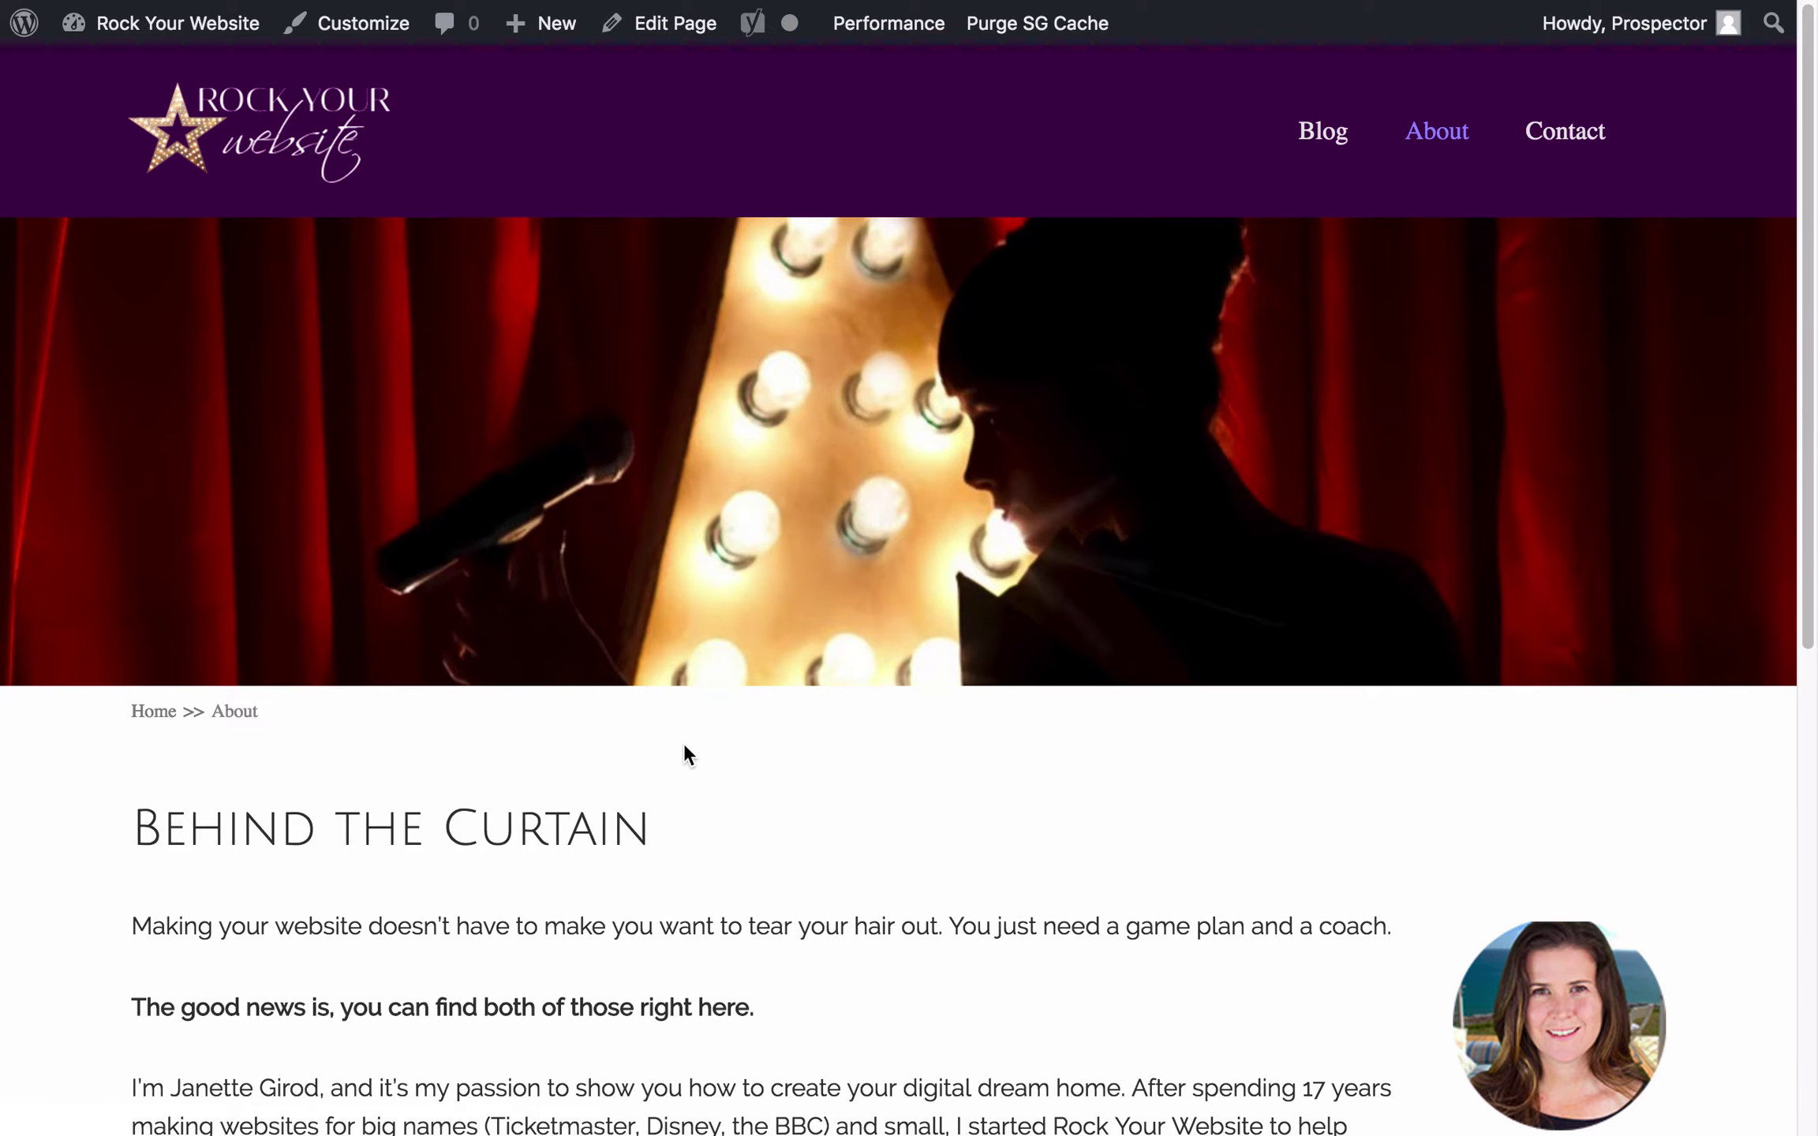
{"action": "scroll", "coordinate": [683, 742], "scroll_direction": "down", "scroll_amount": 5}
{"action": "scroll", "coordinate": [683, 743], "scroll_direction": "up", "scroll_amount": 5}
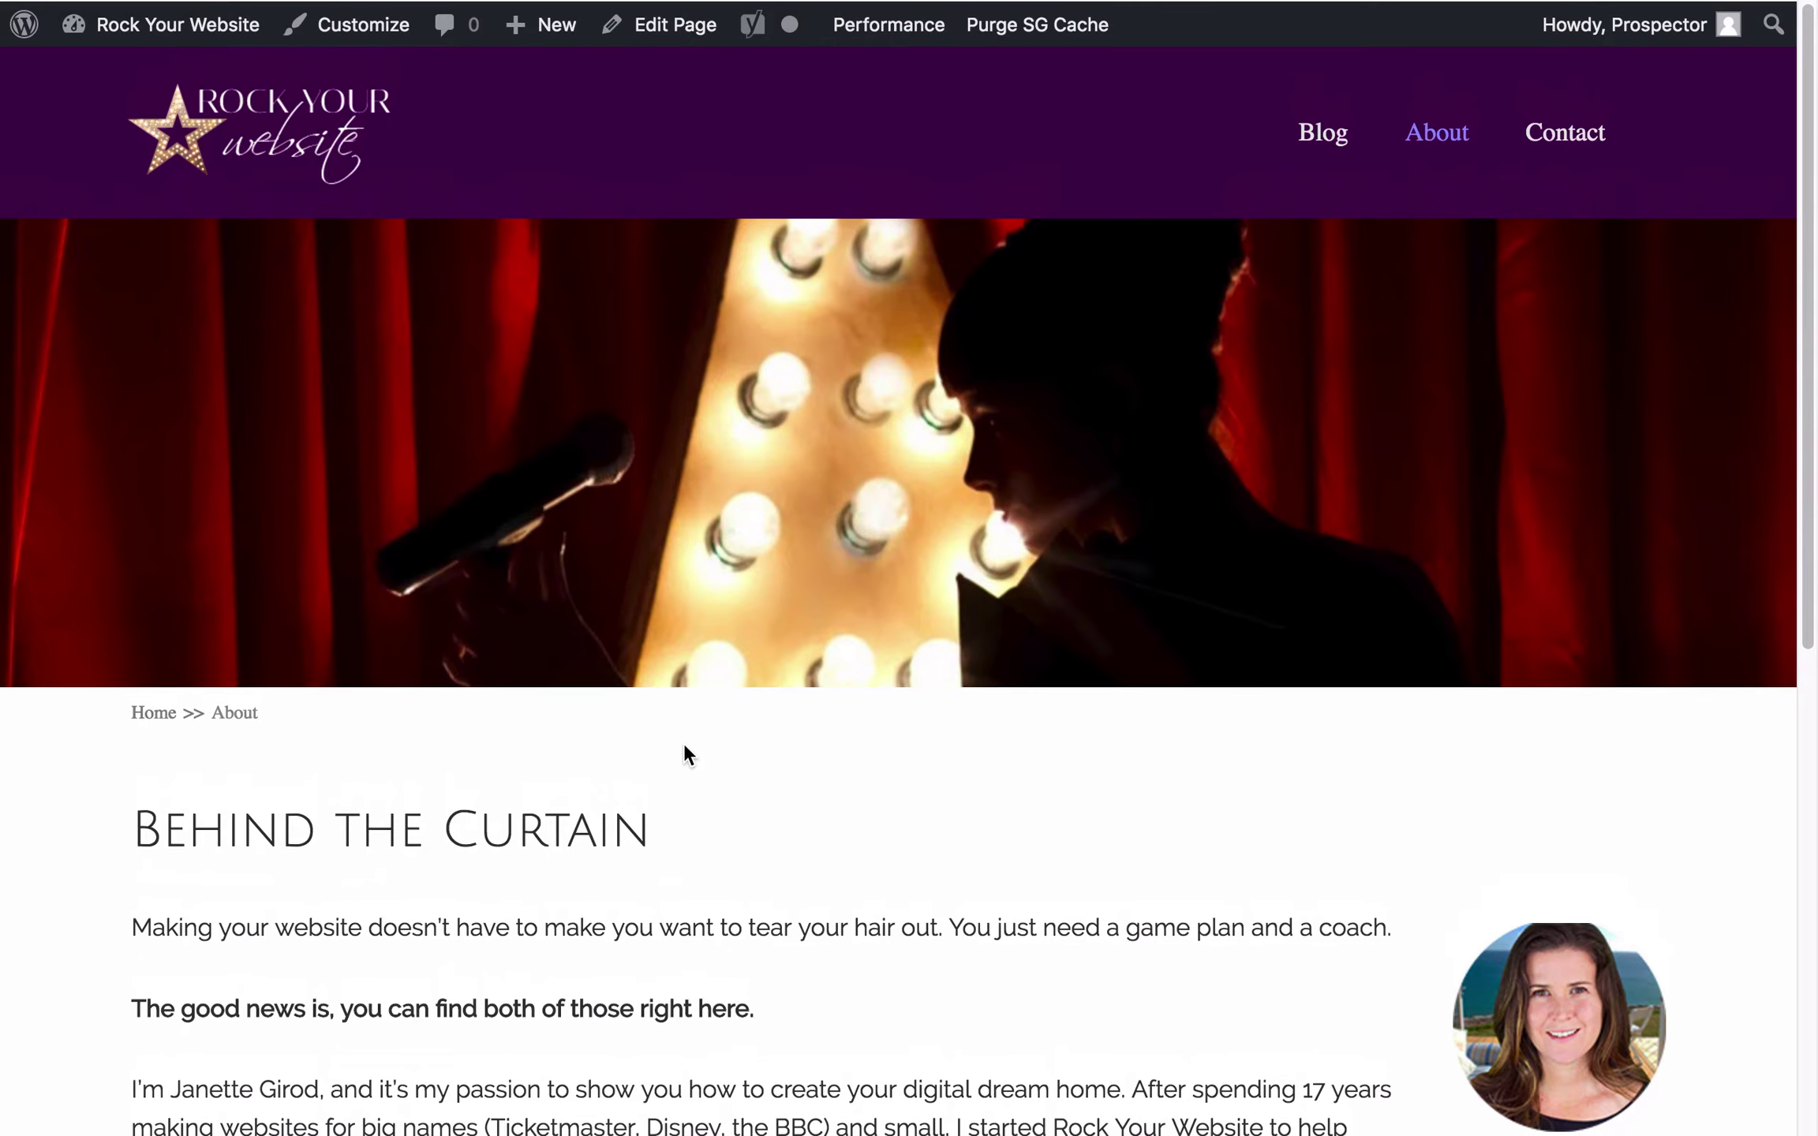
{"action": "left_click", "coordinate": [258, 114]}
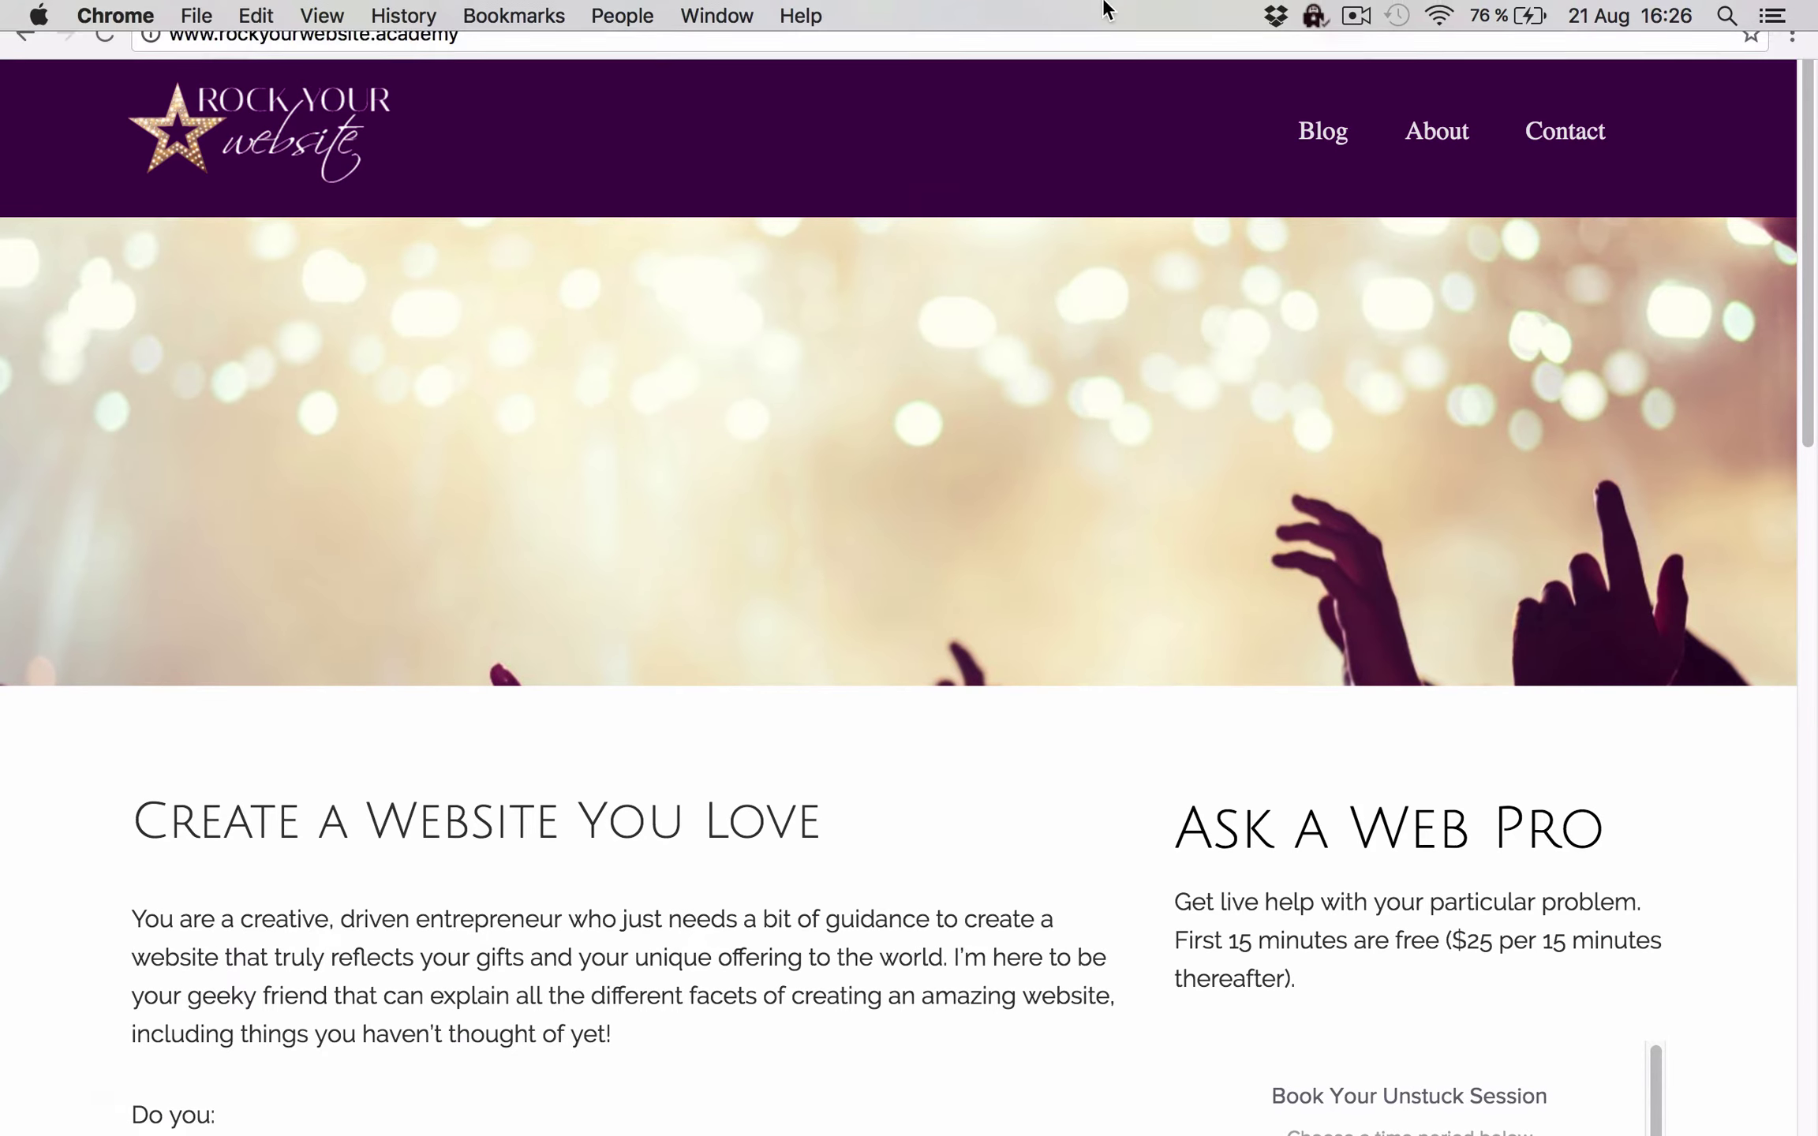
Step: Review the Advanced minify exclusion fields for pages, JS files and CSS files, and save the Minify settings
{"action": "left_click", "coordinate": [998, 61]}
{"action": "scroll", "coordinate": [857, 721], "scroll_direction": "down", "scroll_amount": 20}
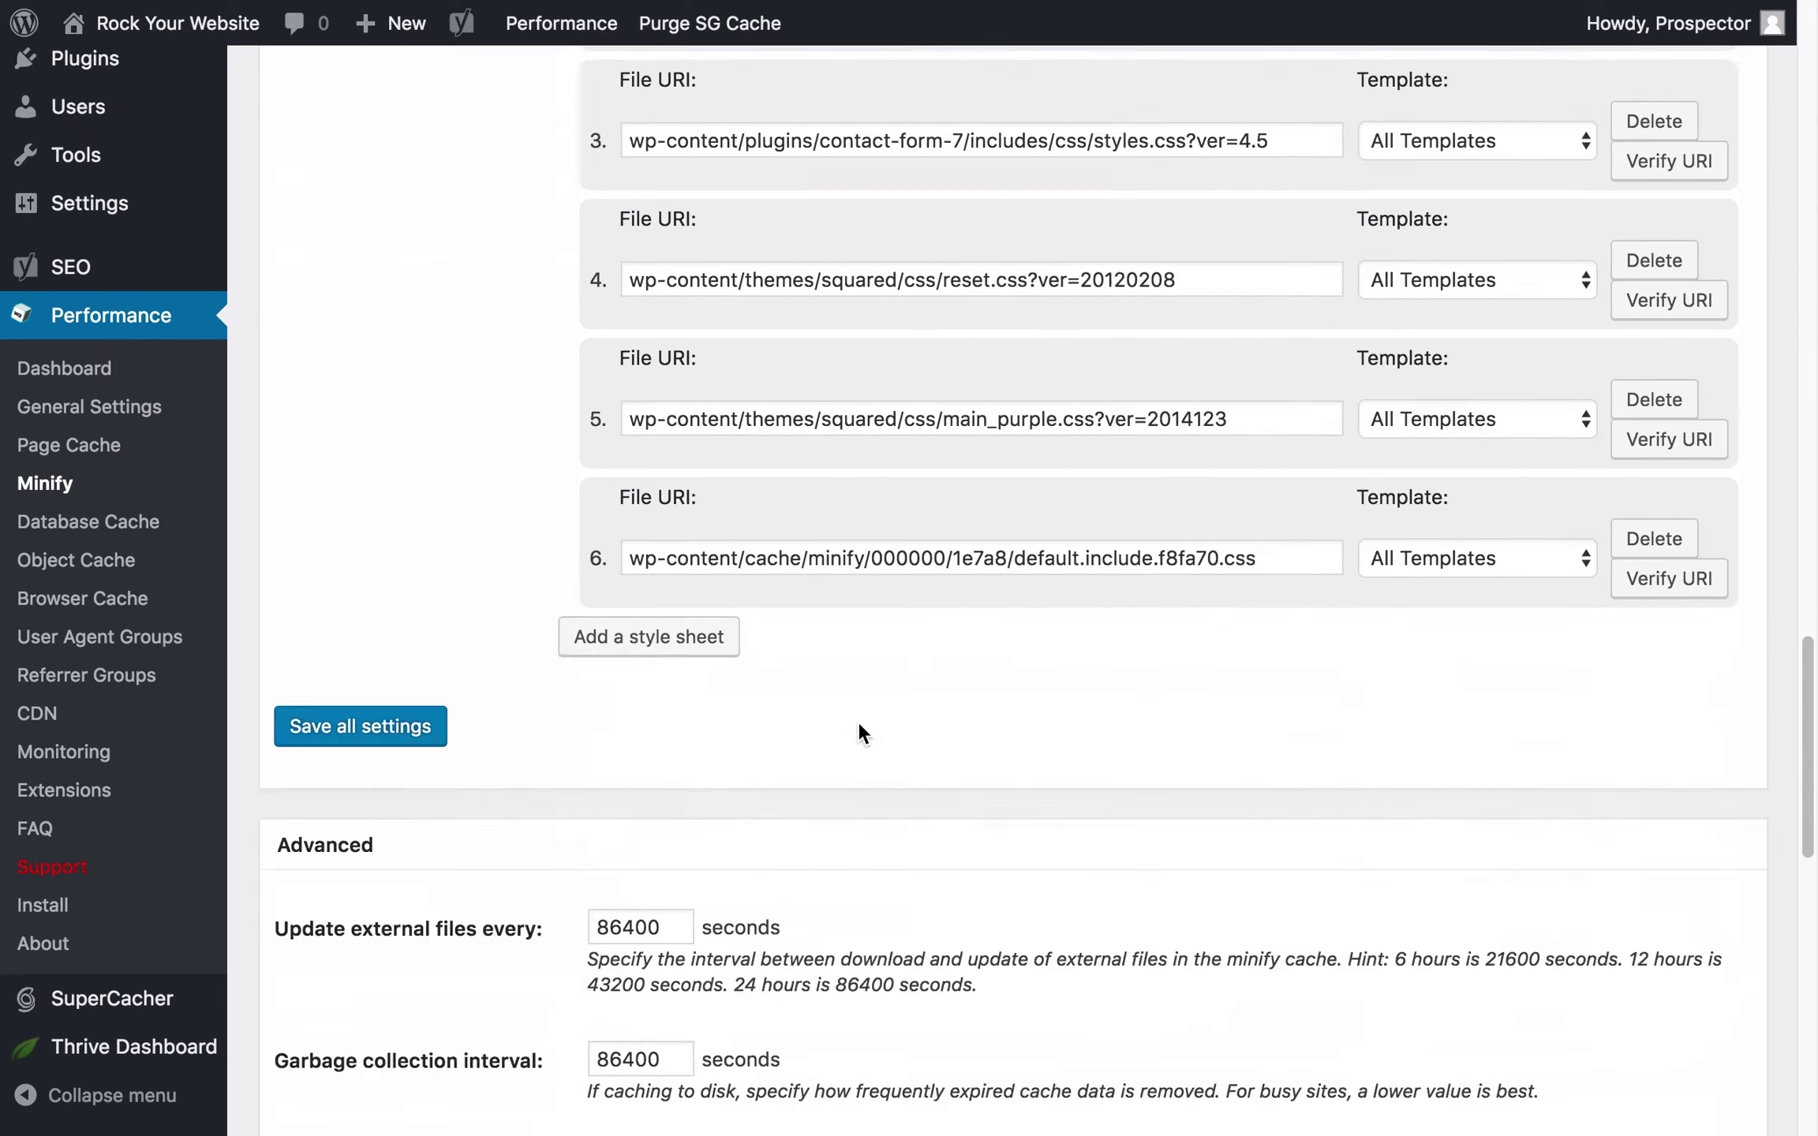
{"action": "scroll", "coordinate": [860, 733], "scroll_direction": "up", "scroll_amount": 4}
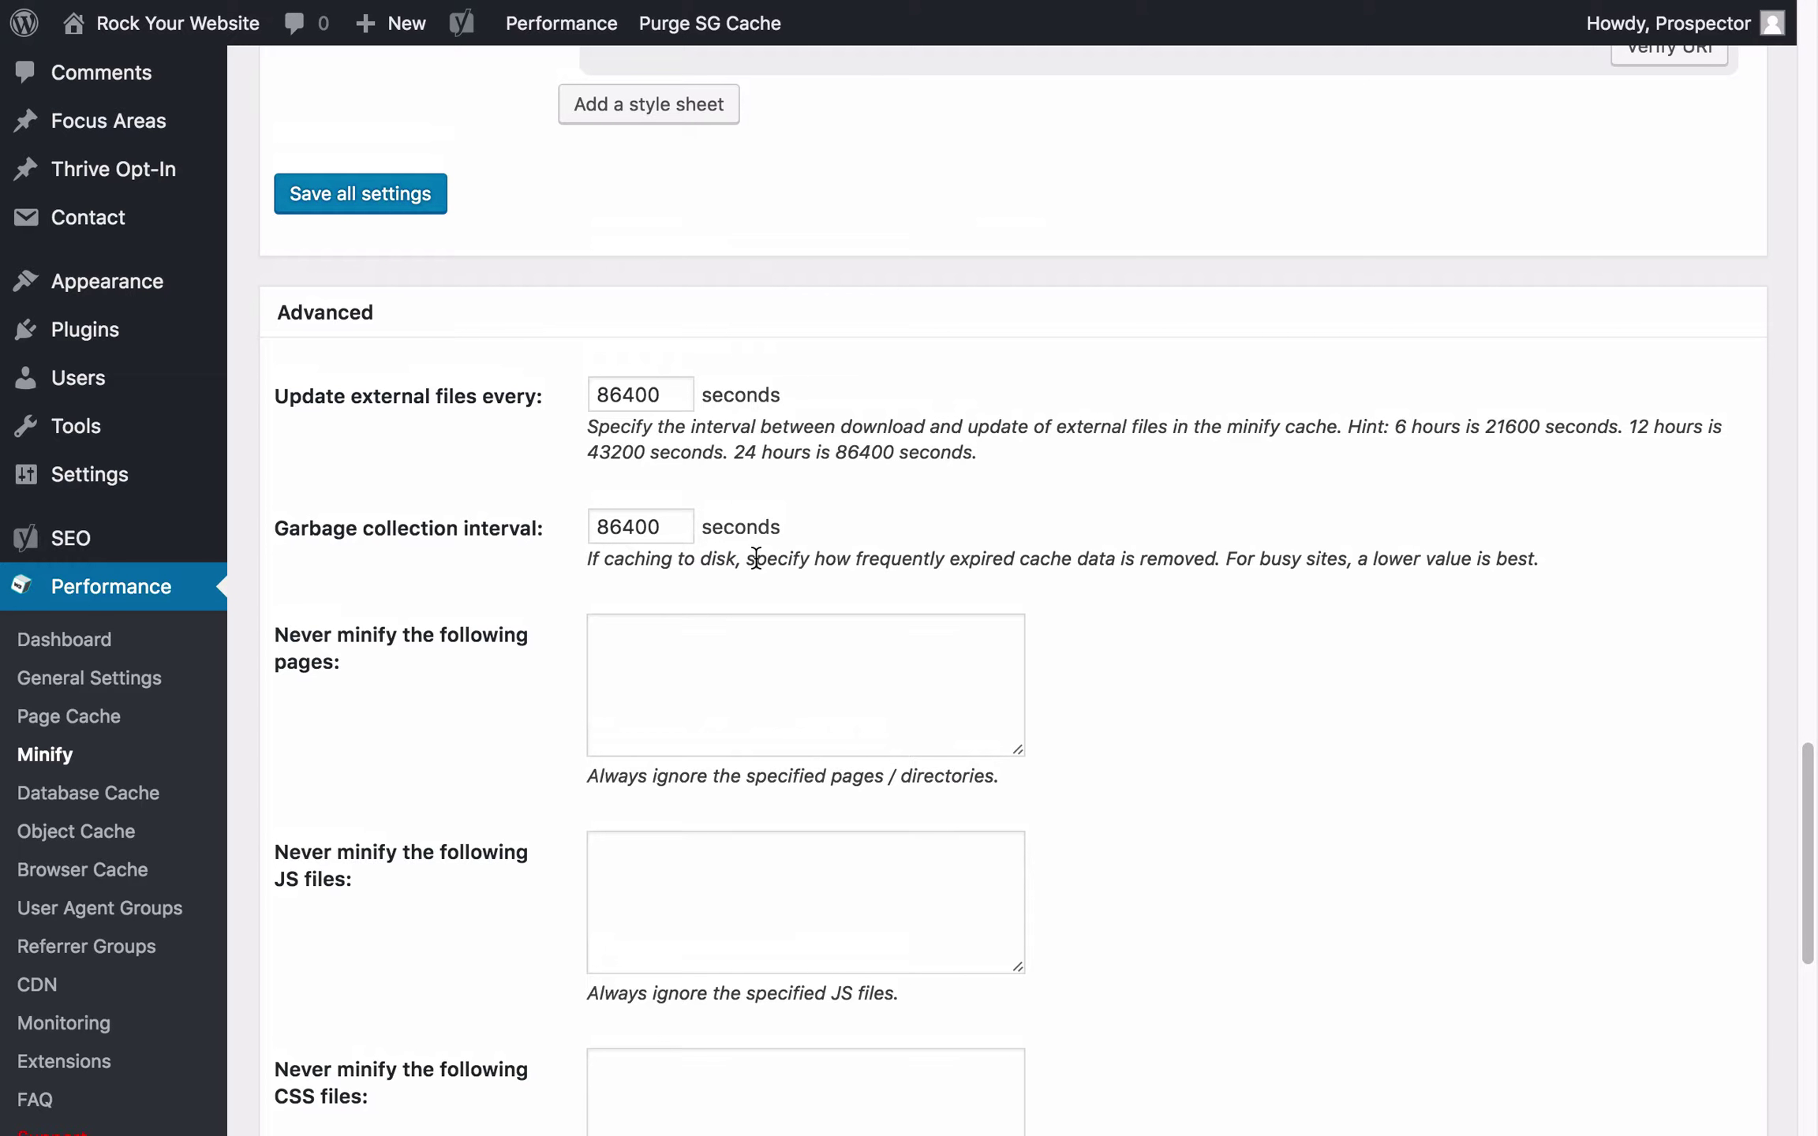
{"action": "scroll", "coordinate": [1144, 852], "scroll_direction": "down", "scroll_amount": 4}
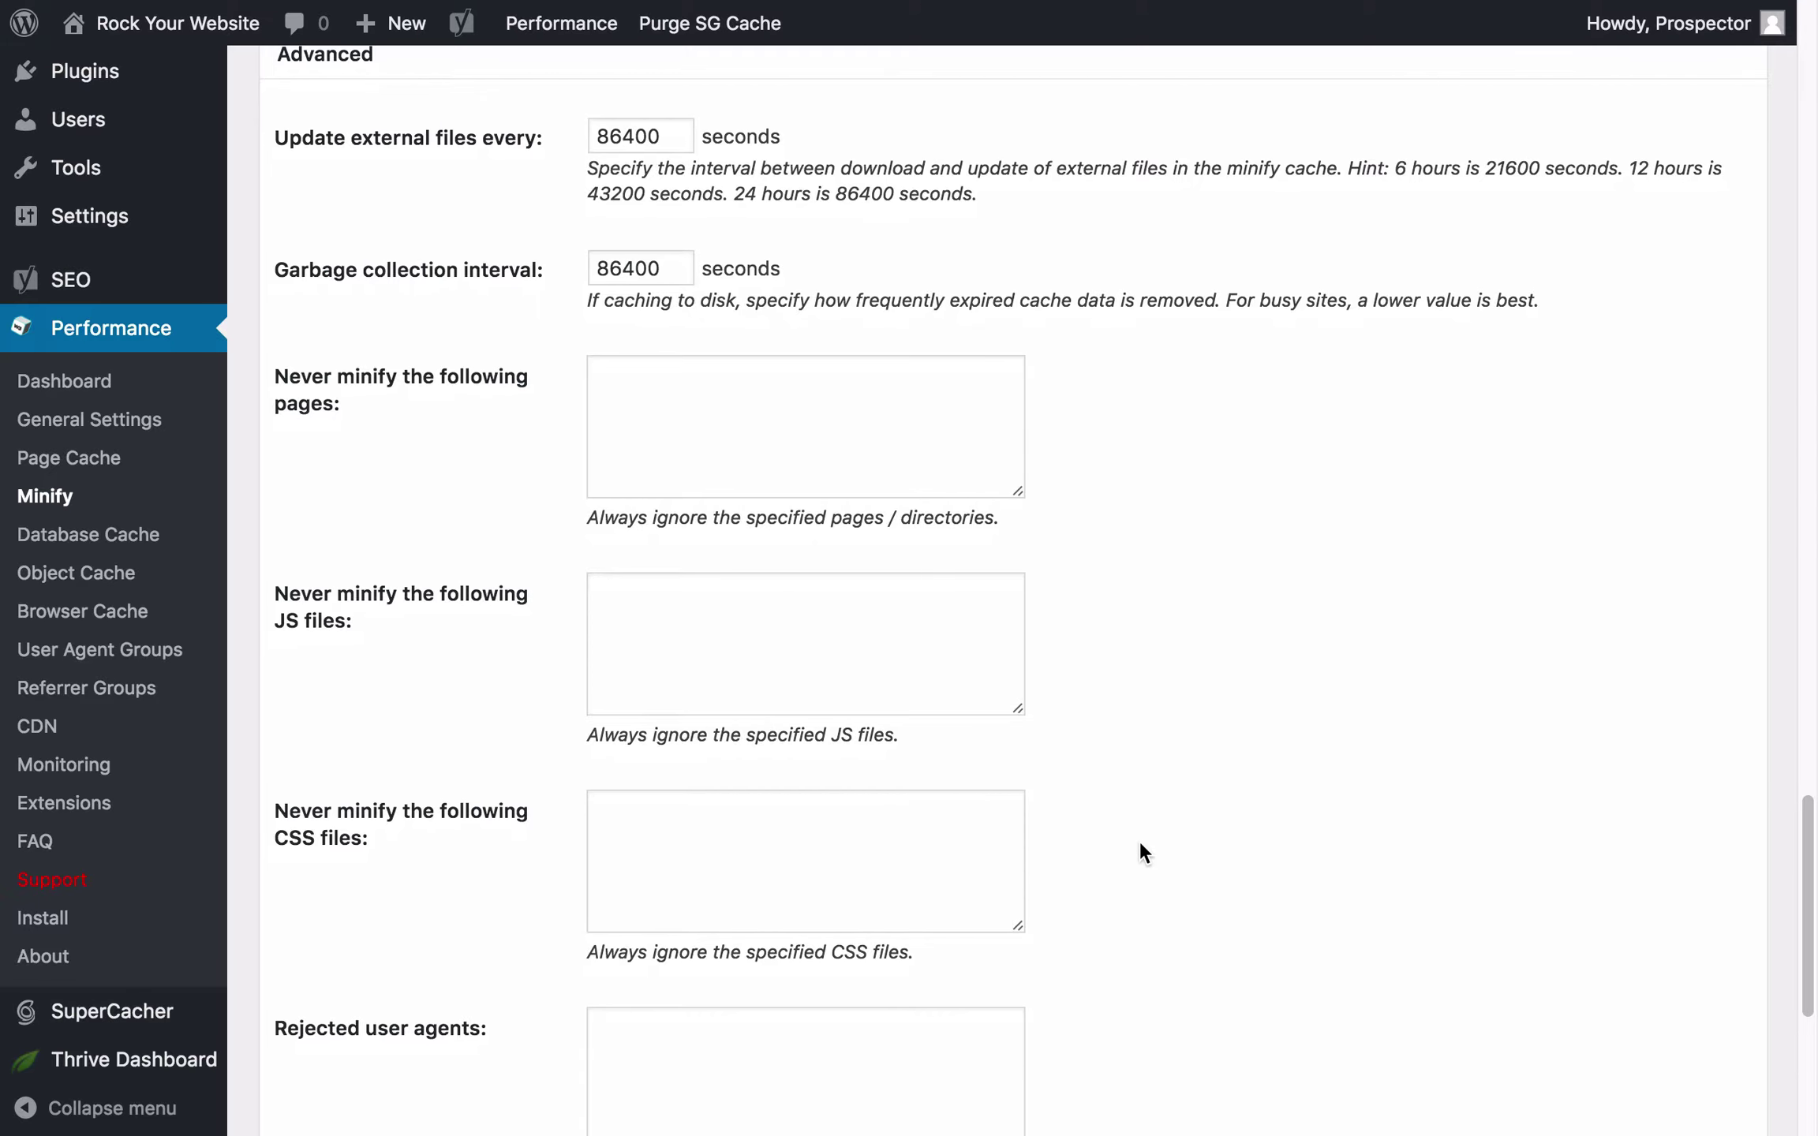
{"action": "scroll", "coordinate": [675, 686], "scroll_direction": "down", "scroll_amount": 3}
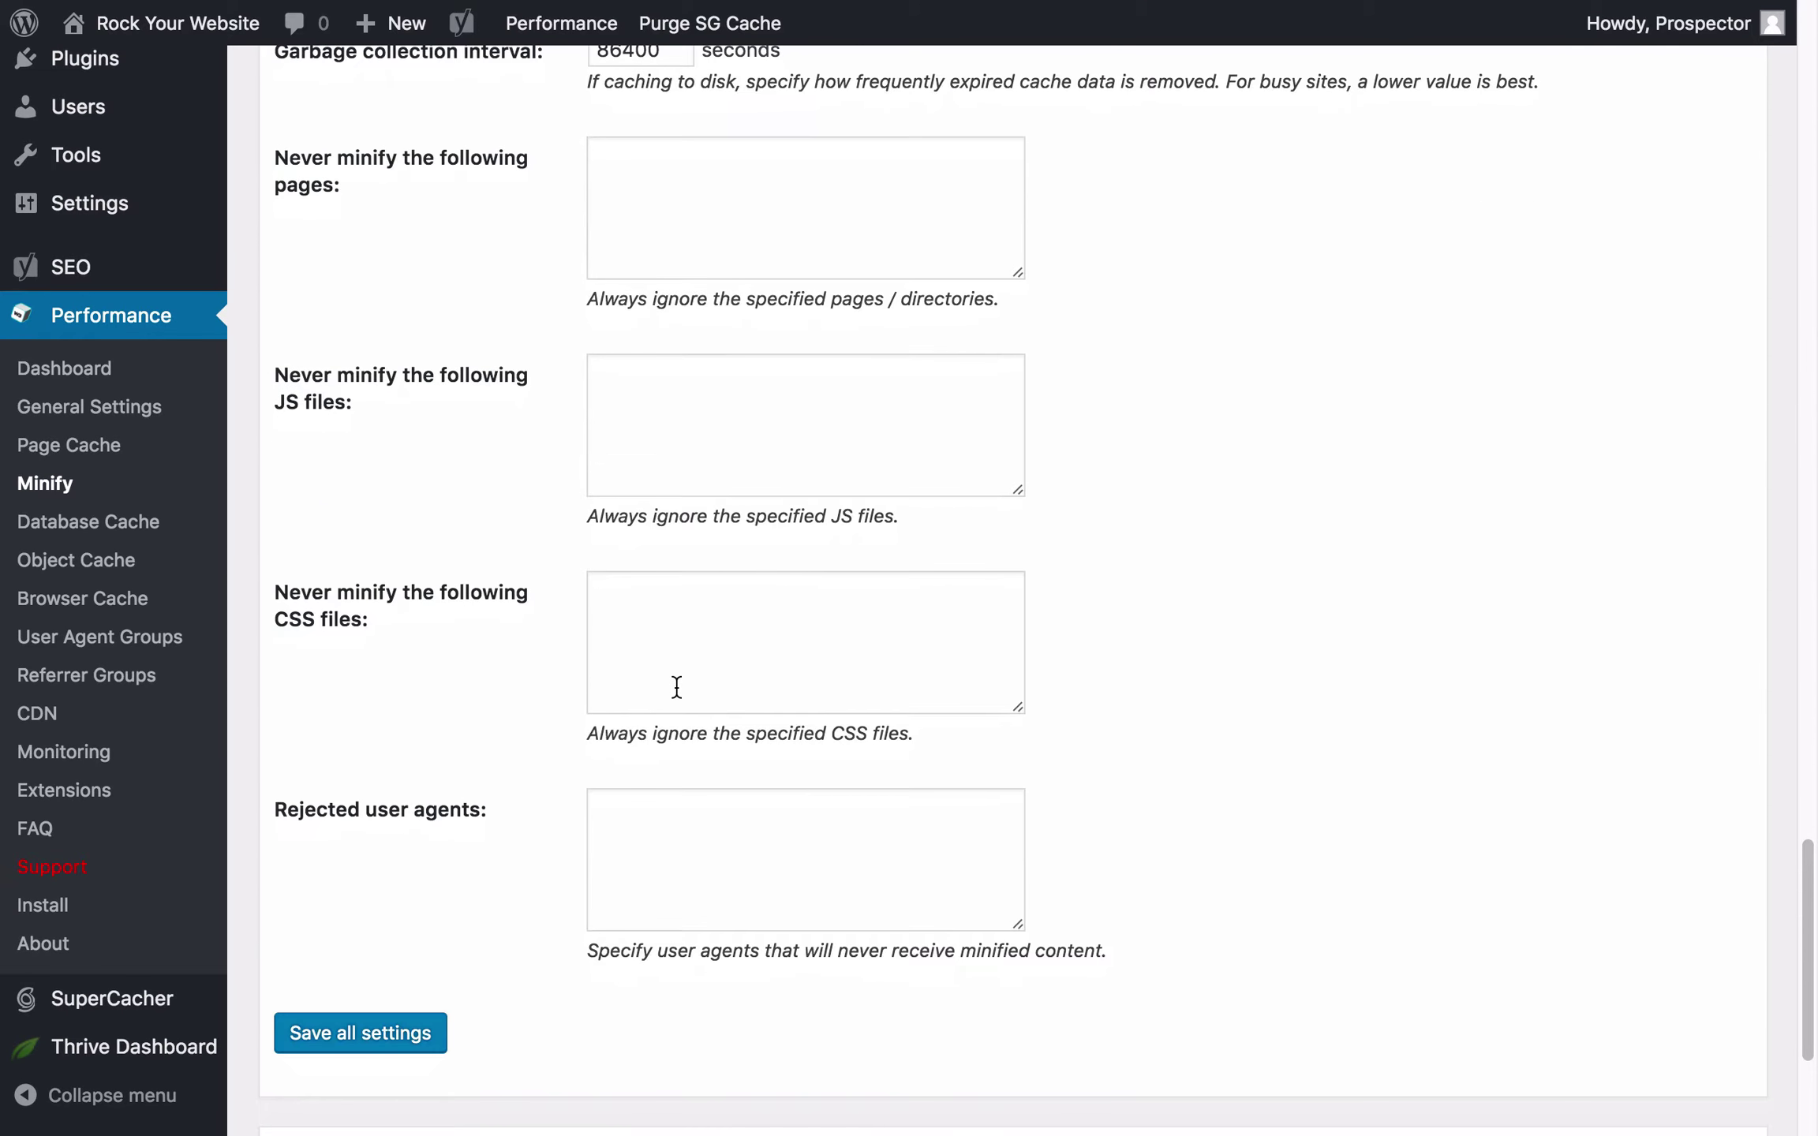
{"action": "left_click", "coordinate": [673, 394]}
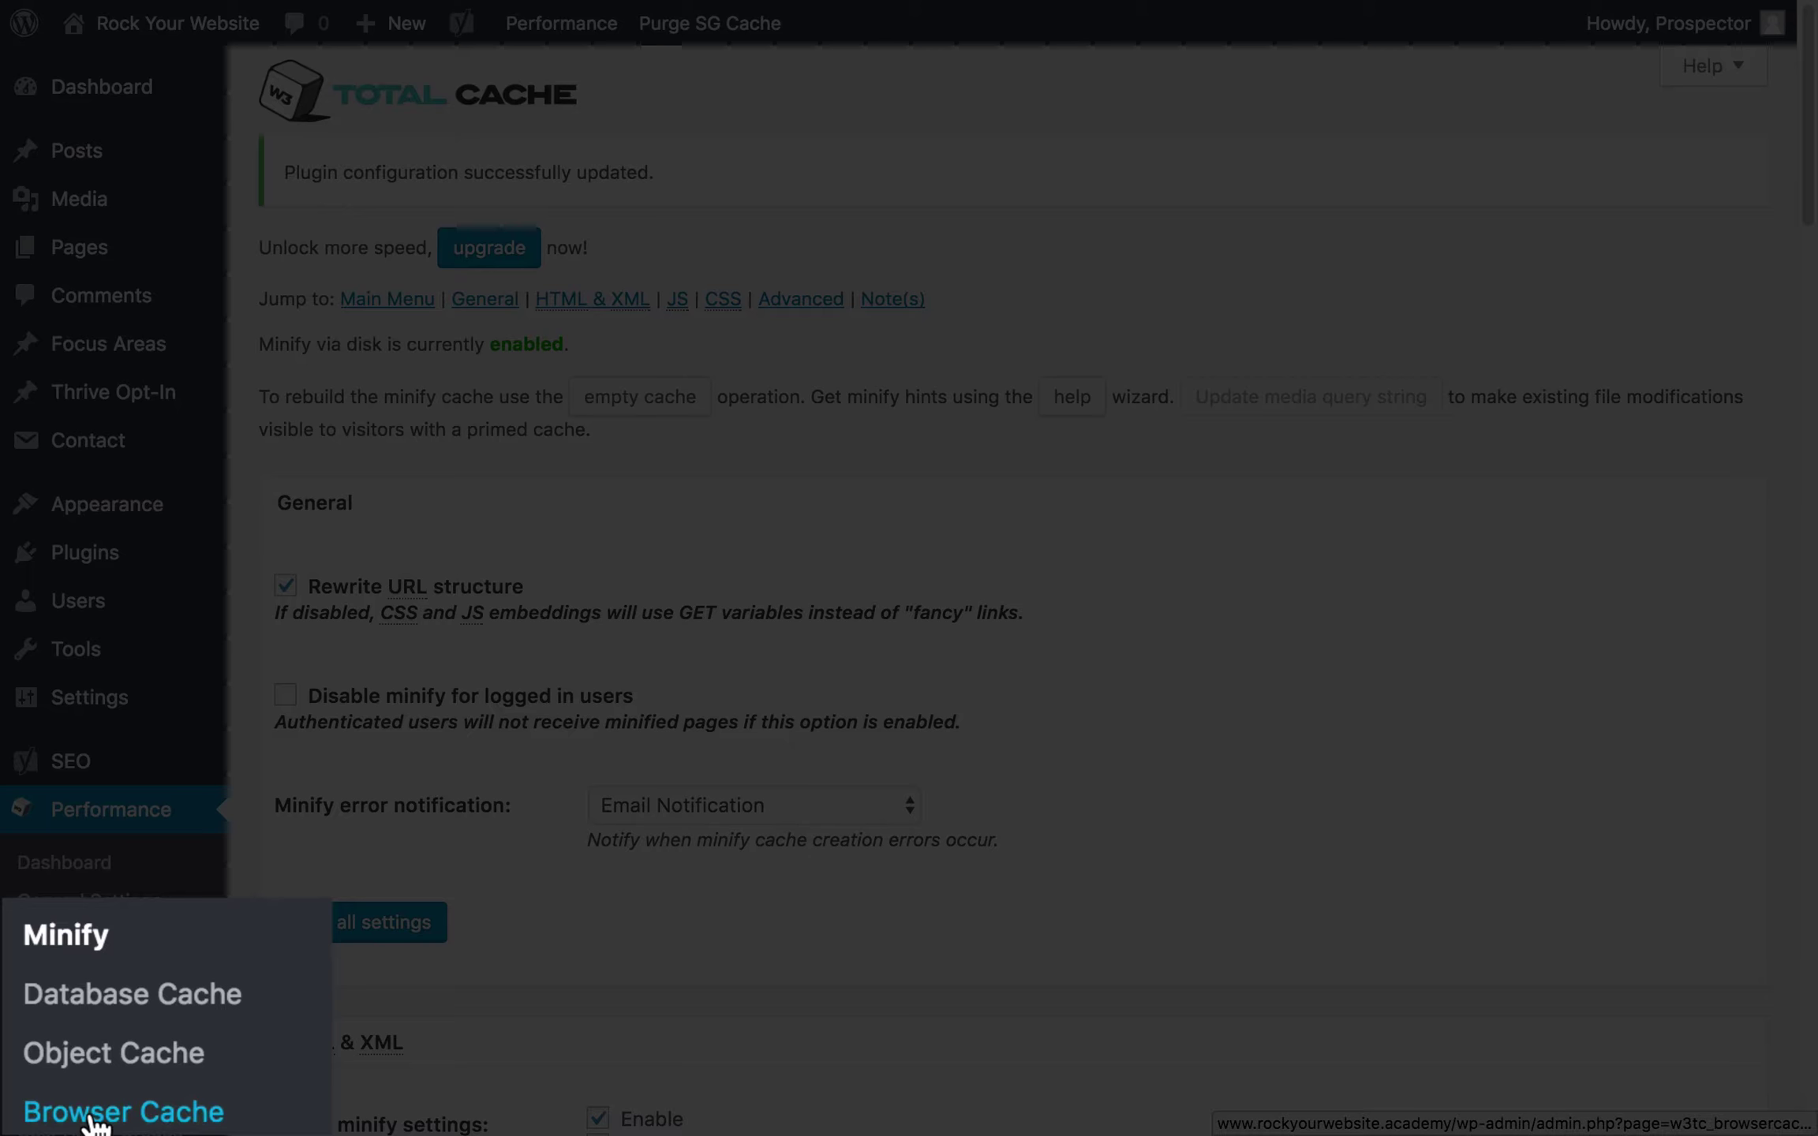
Step: Open the Browser Cache settings, review the General header and gzip compression policy, and save all settings
{"action": "left_click", "coordinate": [61, 1095]}
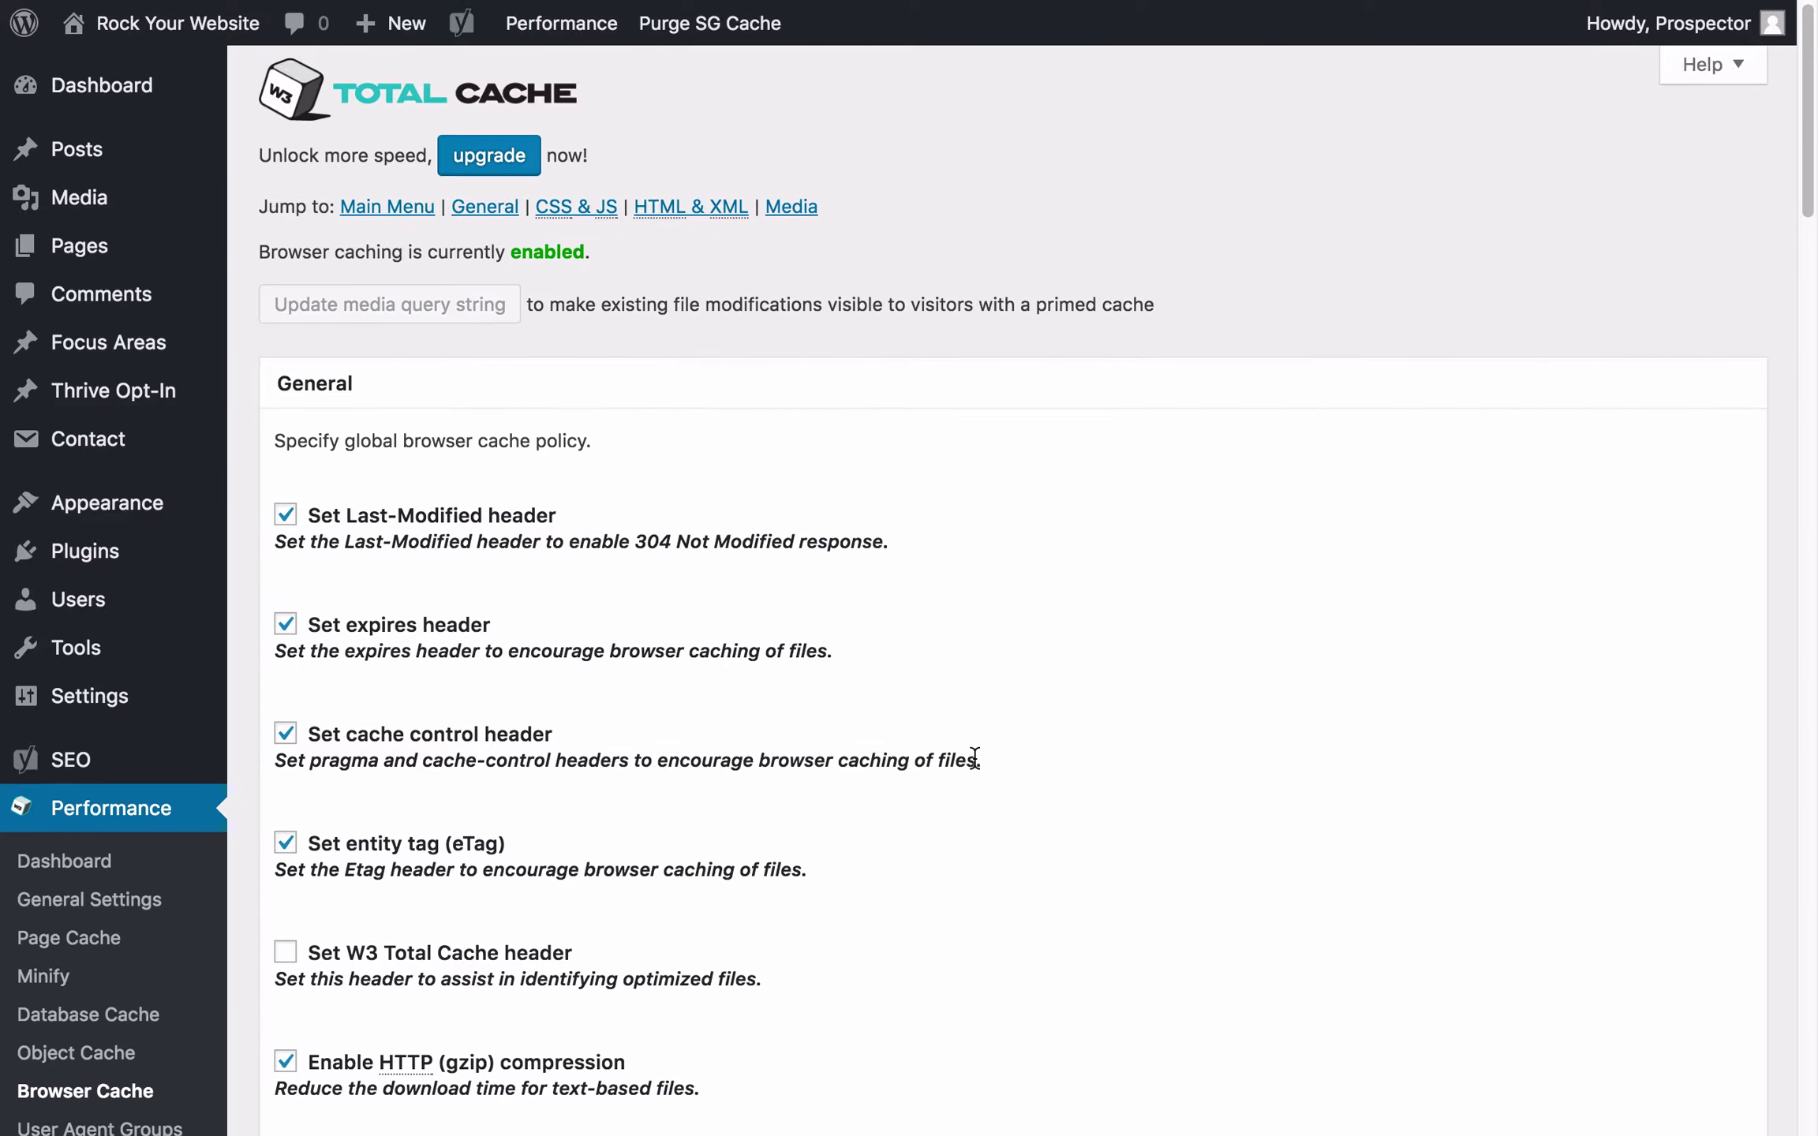
{"action": "scroll", "coordinate": [974, 759], "scroll_direction": "down", "scroll_amount": 5}
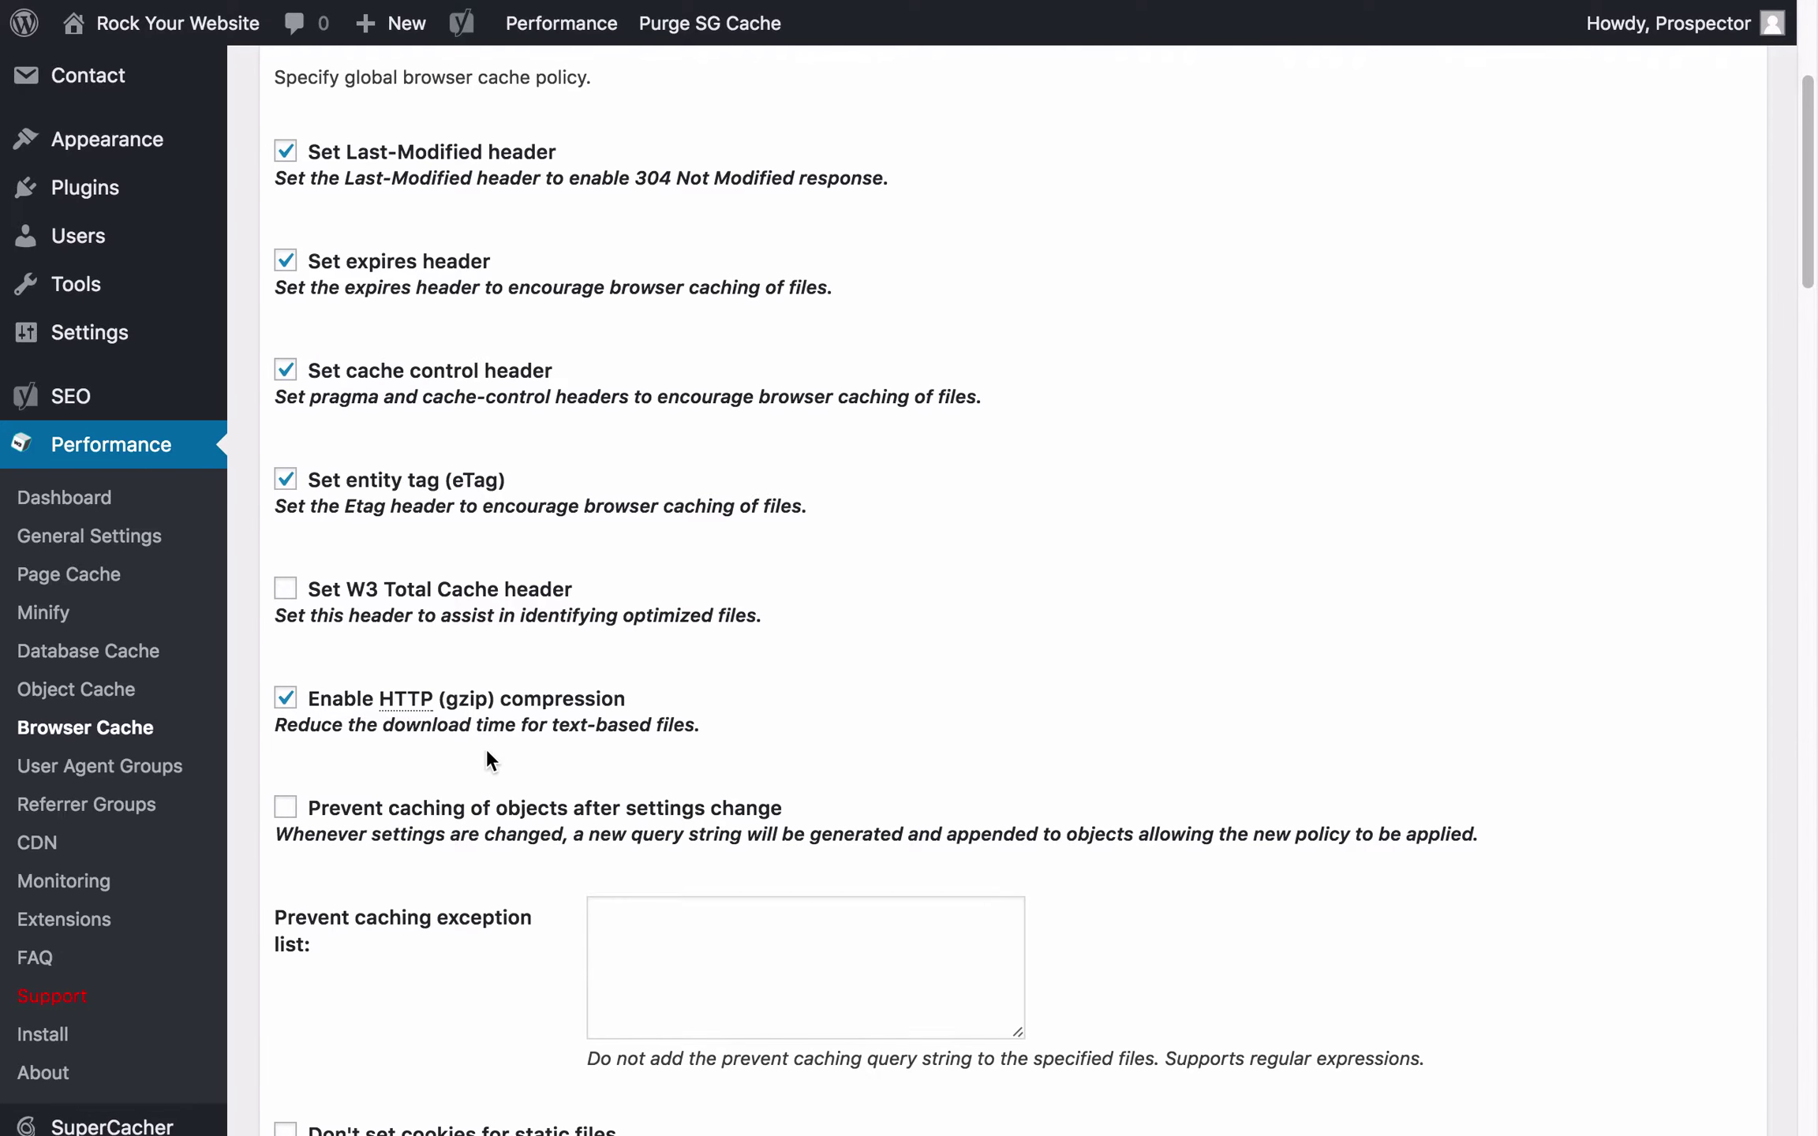
{"action": "scroll", "coordinate": [486, 751], "scroll_direction": "down", "scroll_amount": 10}
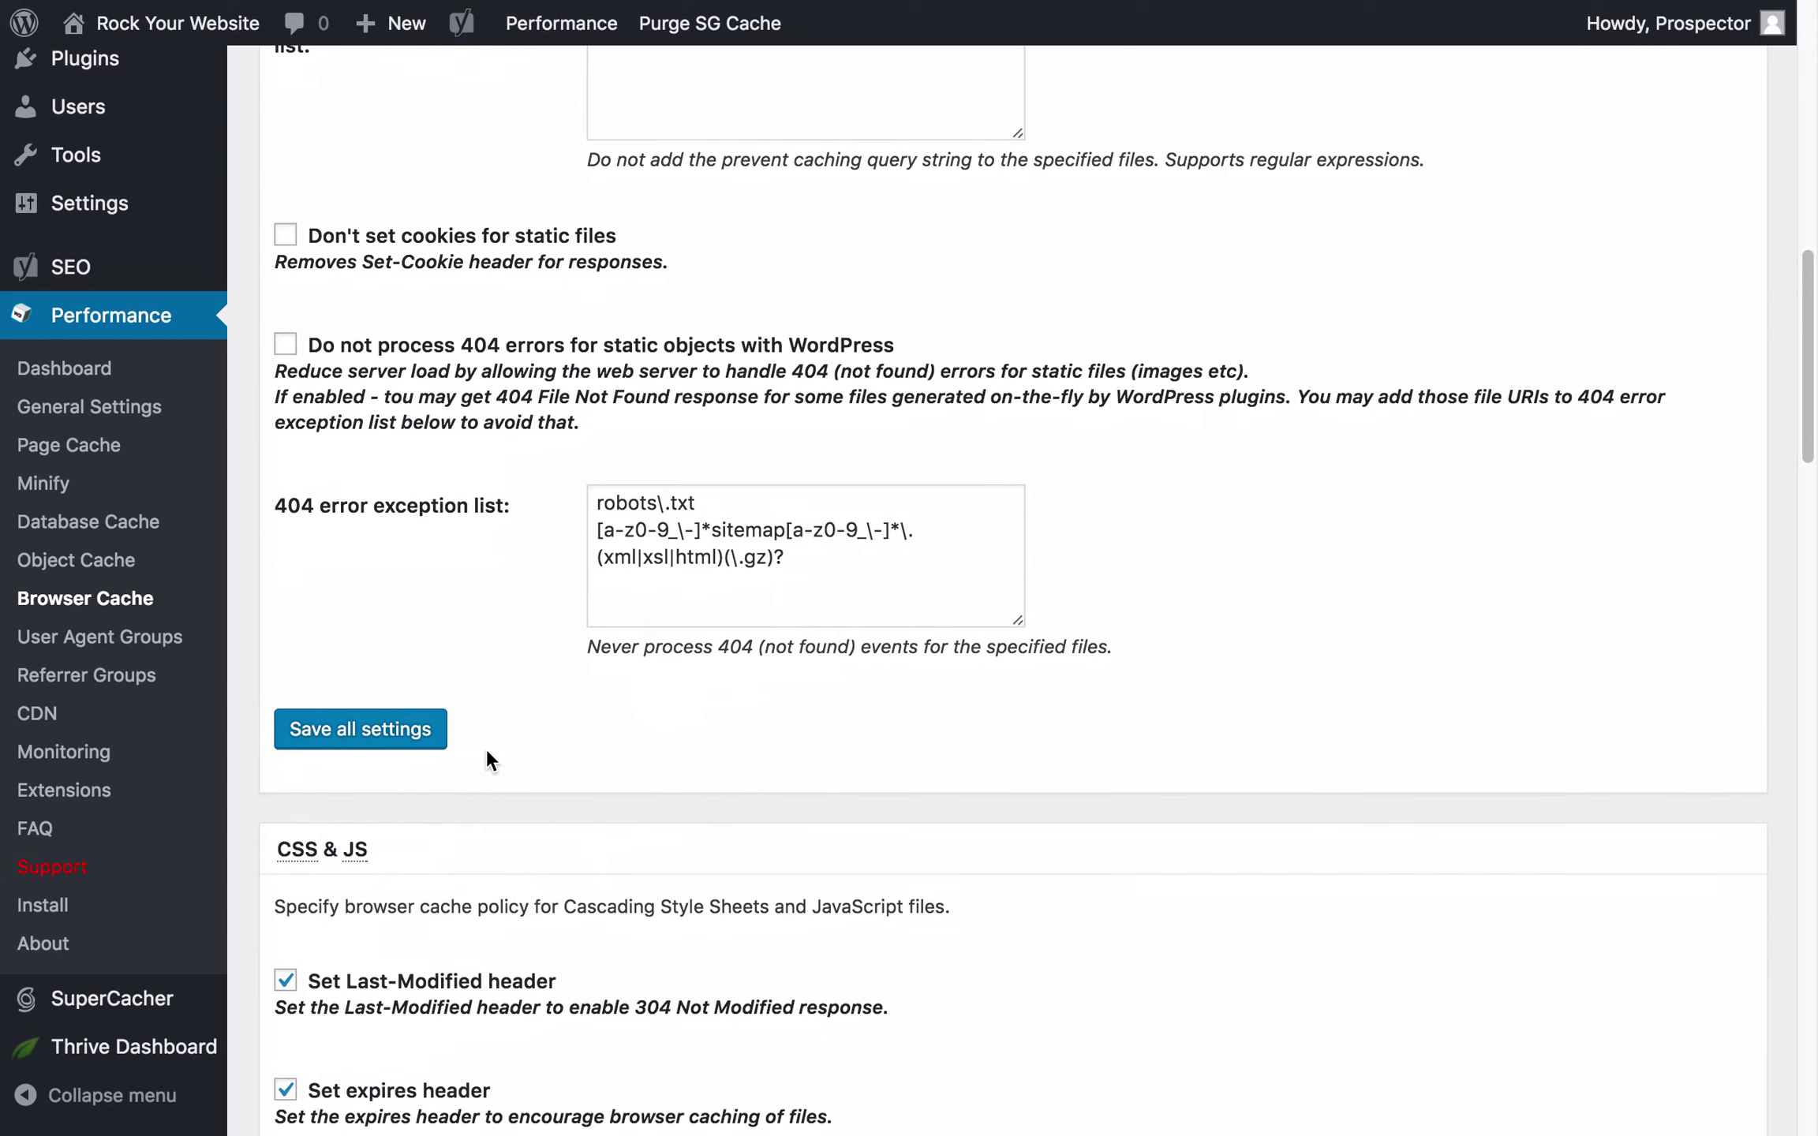
{"action": "scroll", "coordinate": [486, 747], "scroll_direction": "down", "scroll_amount": 5}
{"action": "left_click", "coordinate": [357, 296]}
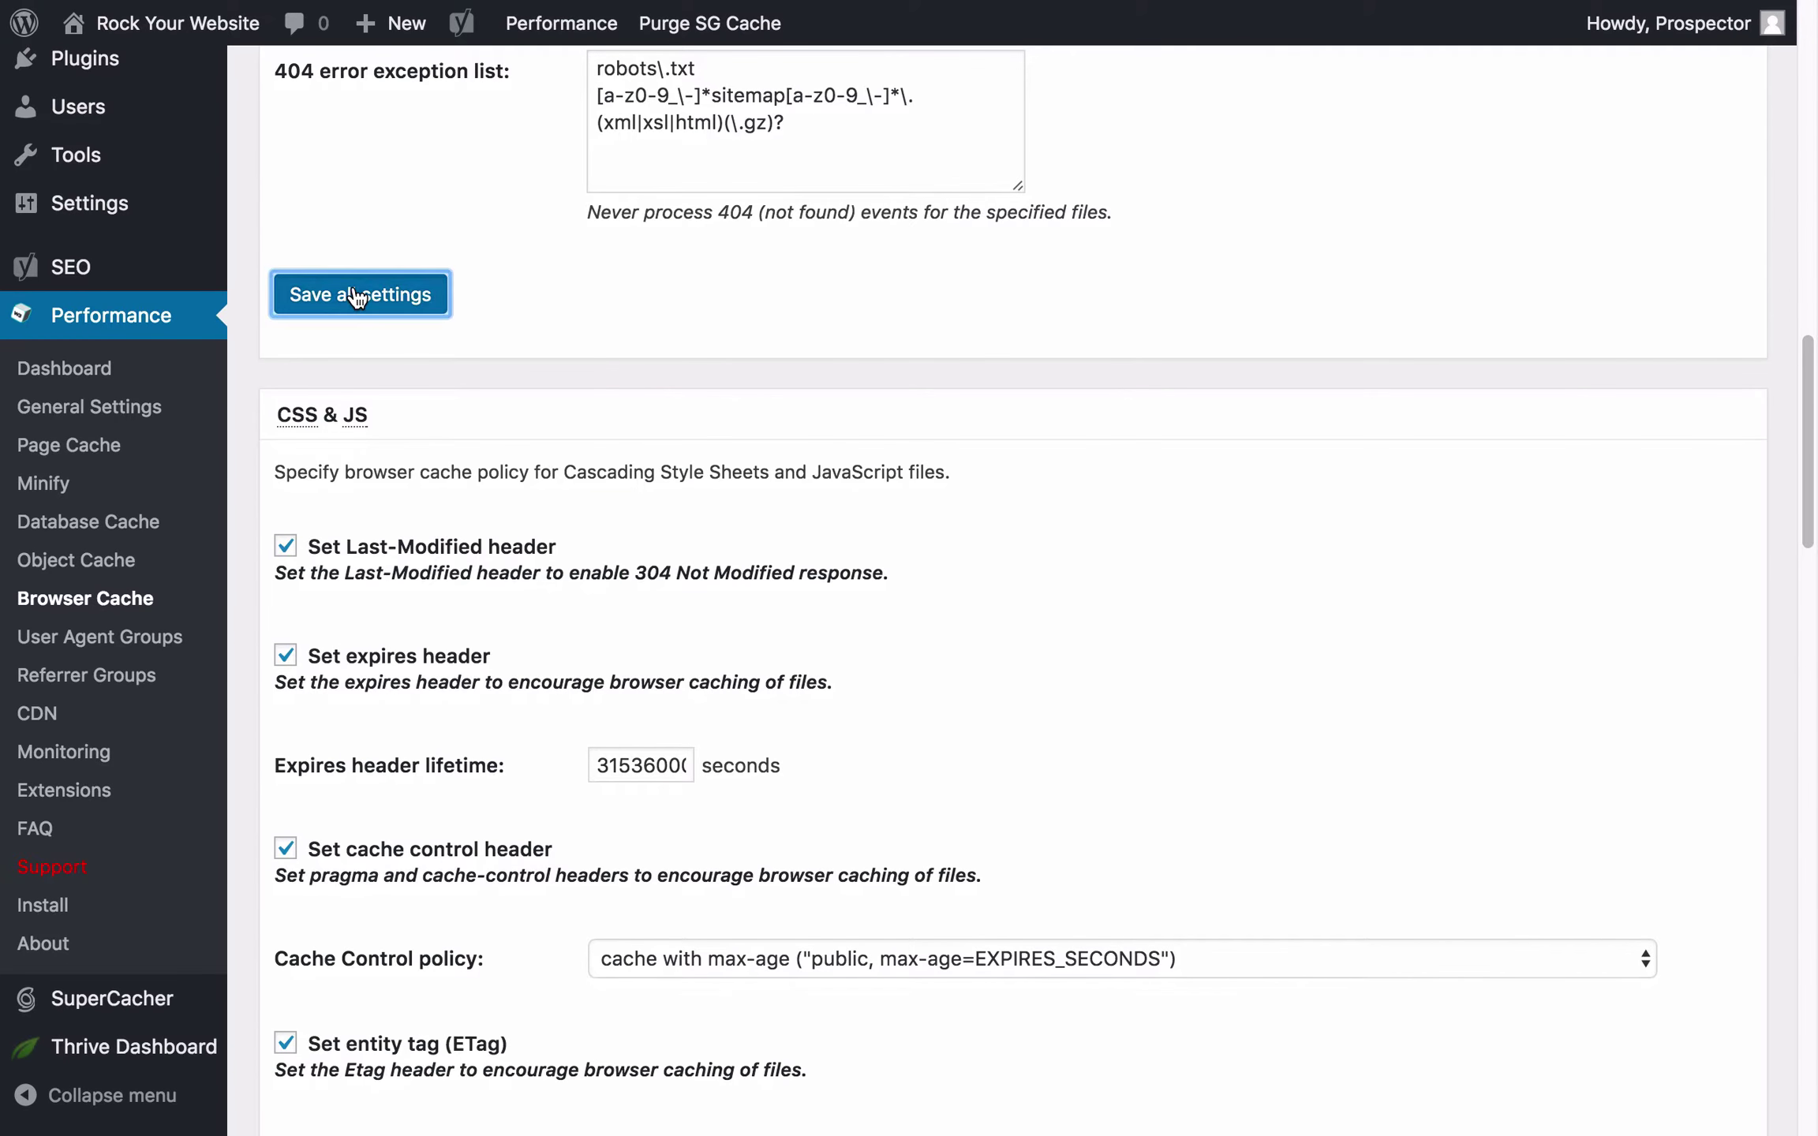
Step: Review the CSS & JS, HTML & XML and Media & Other Files browser cache policies, and purge the SG cache
{"action": "scroll", "coordinate": [922, 649], "scroll_direction": "down", "scroll_amount": 6}
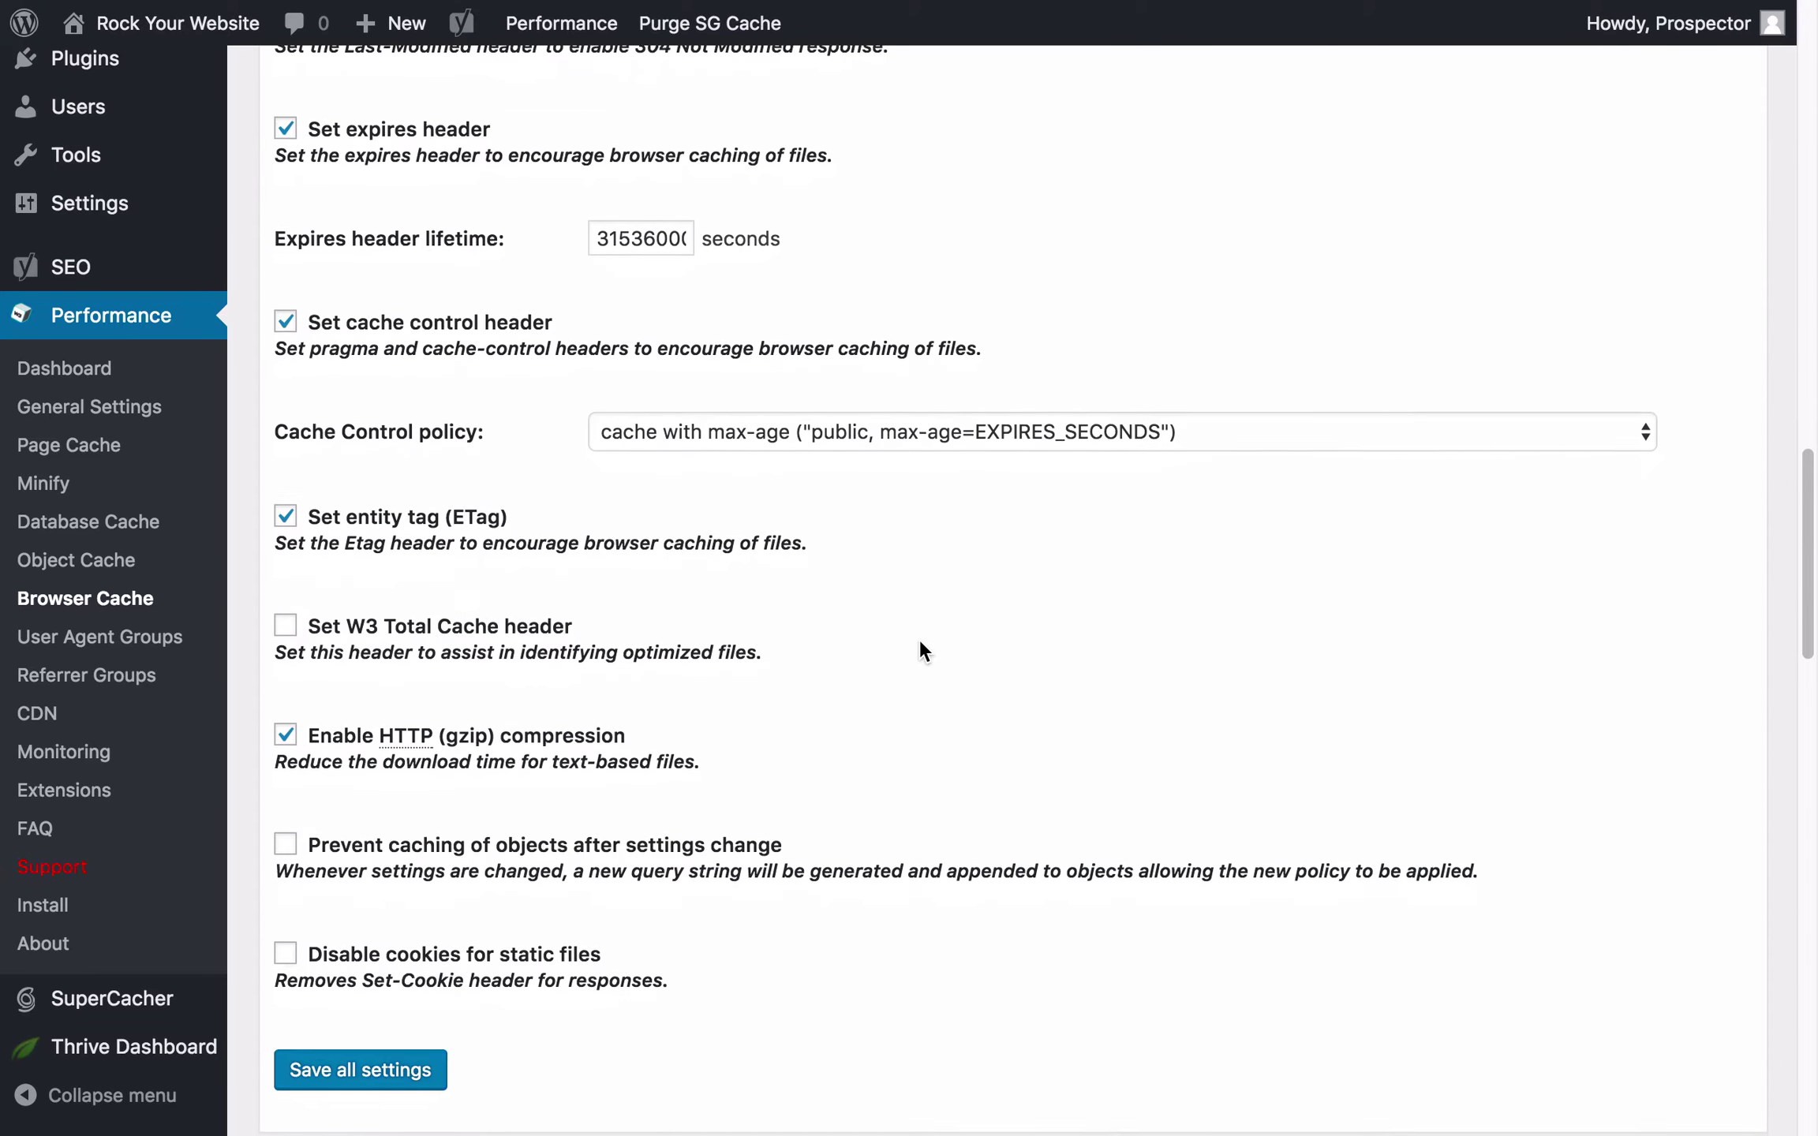
{"action": "scroll", "coordinate": [921, 645], "scroll_direction": "down", "scroll_amount": 13}
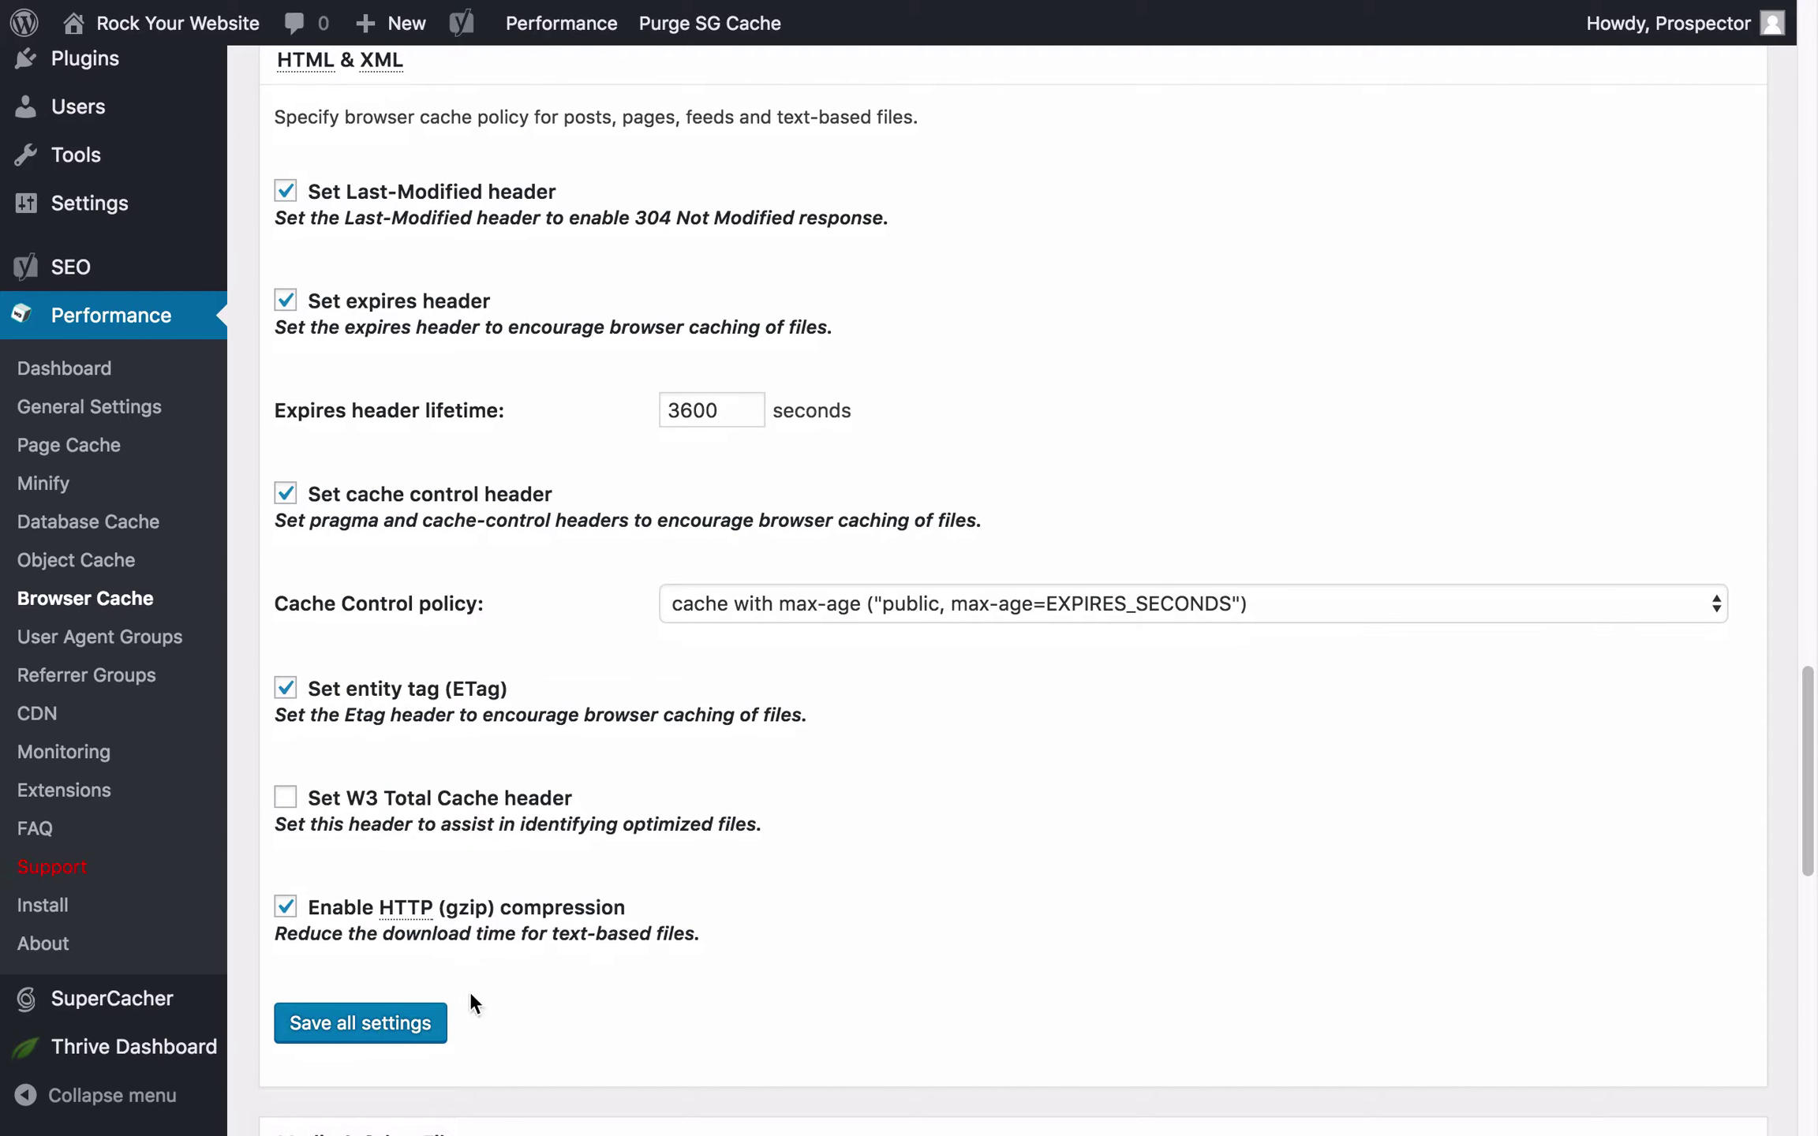
{"action": "scroll", "coordinate": [868, 835], "scroll_direction": "down", "scroll_amount": 12}
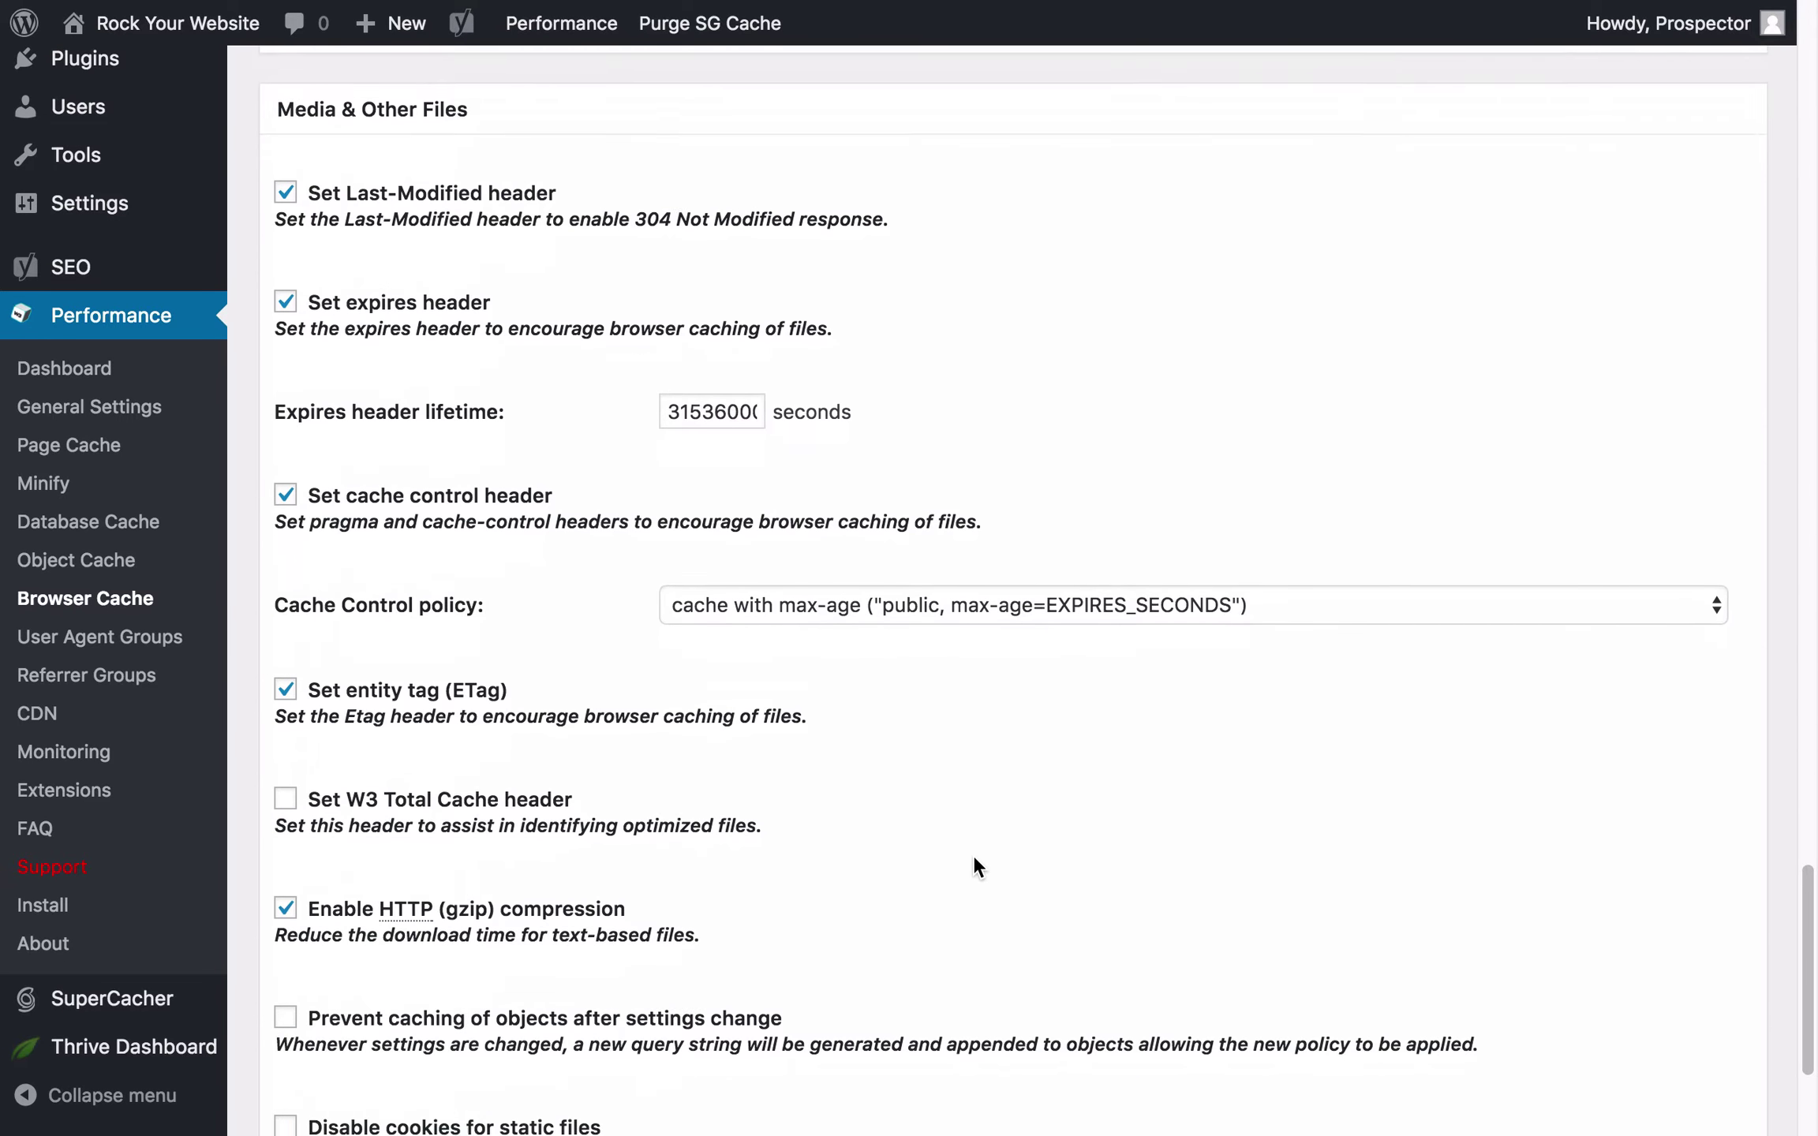
{"action": "scroll", "coordinate": [973, 857], "scroll_direction": "down", "scroll_amount": 1}
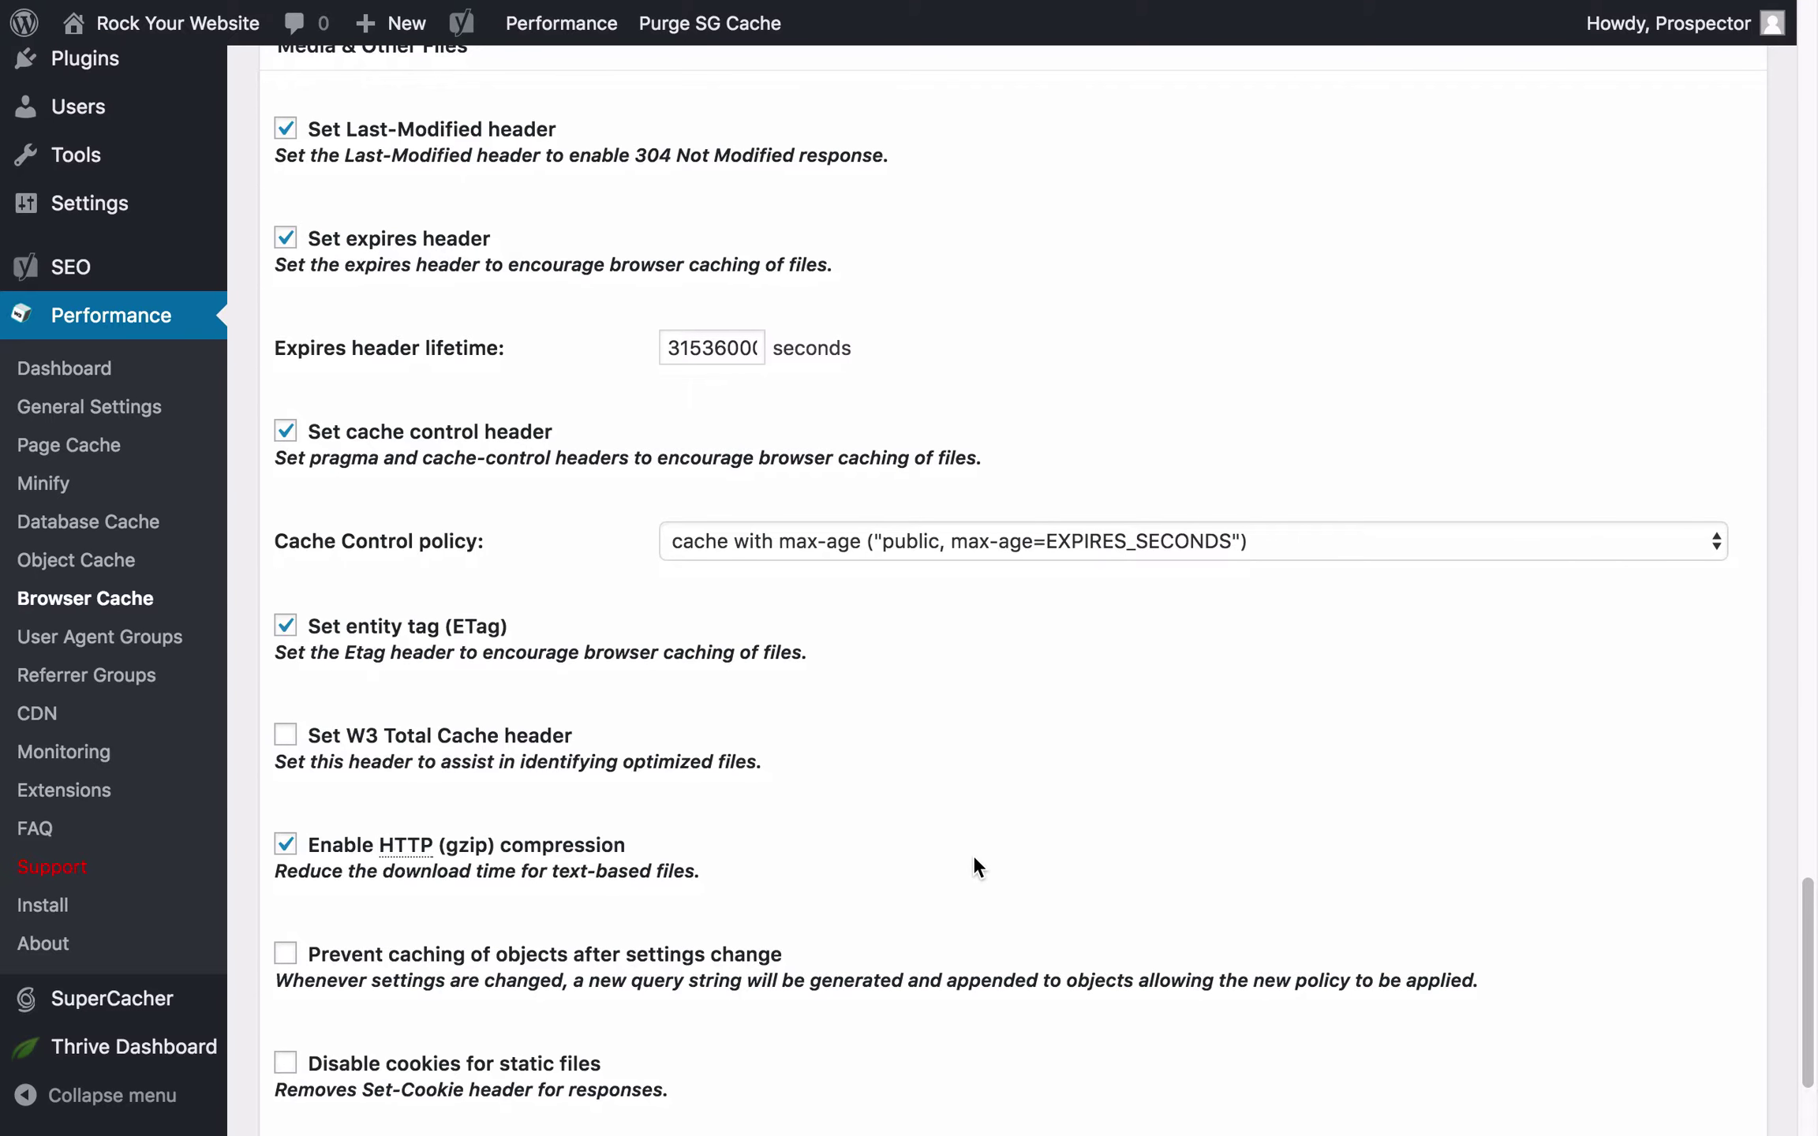
{"action": "scroll", "coordinate": [973, 856], "scroll_direction": "down", "scroll_amount": 3}
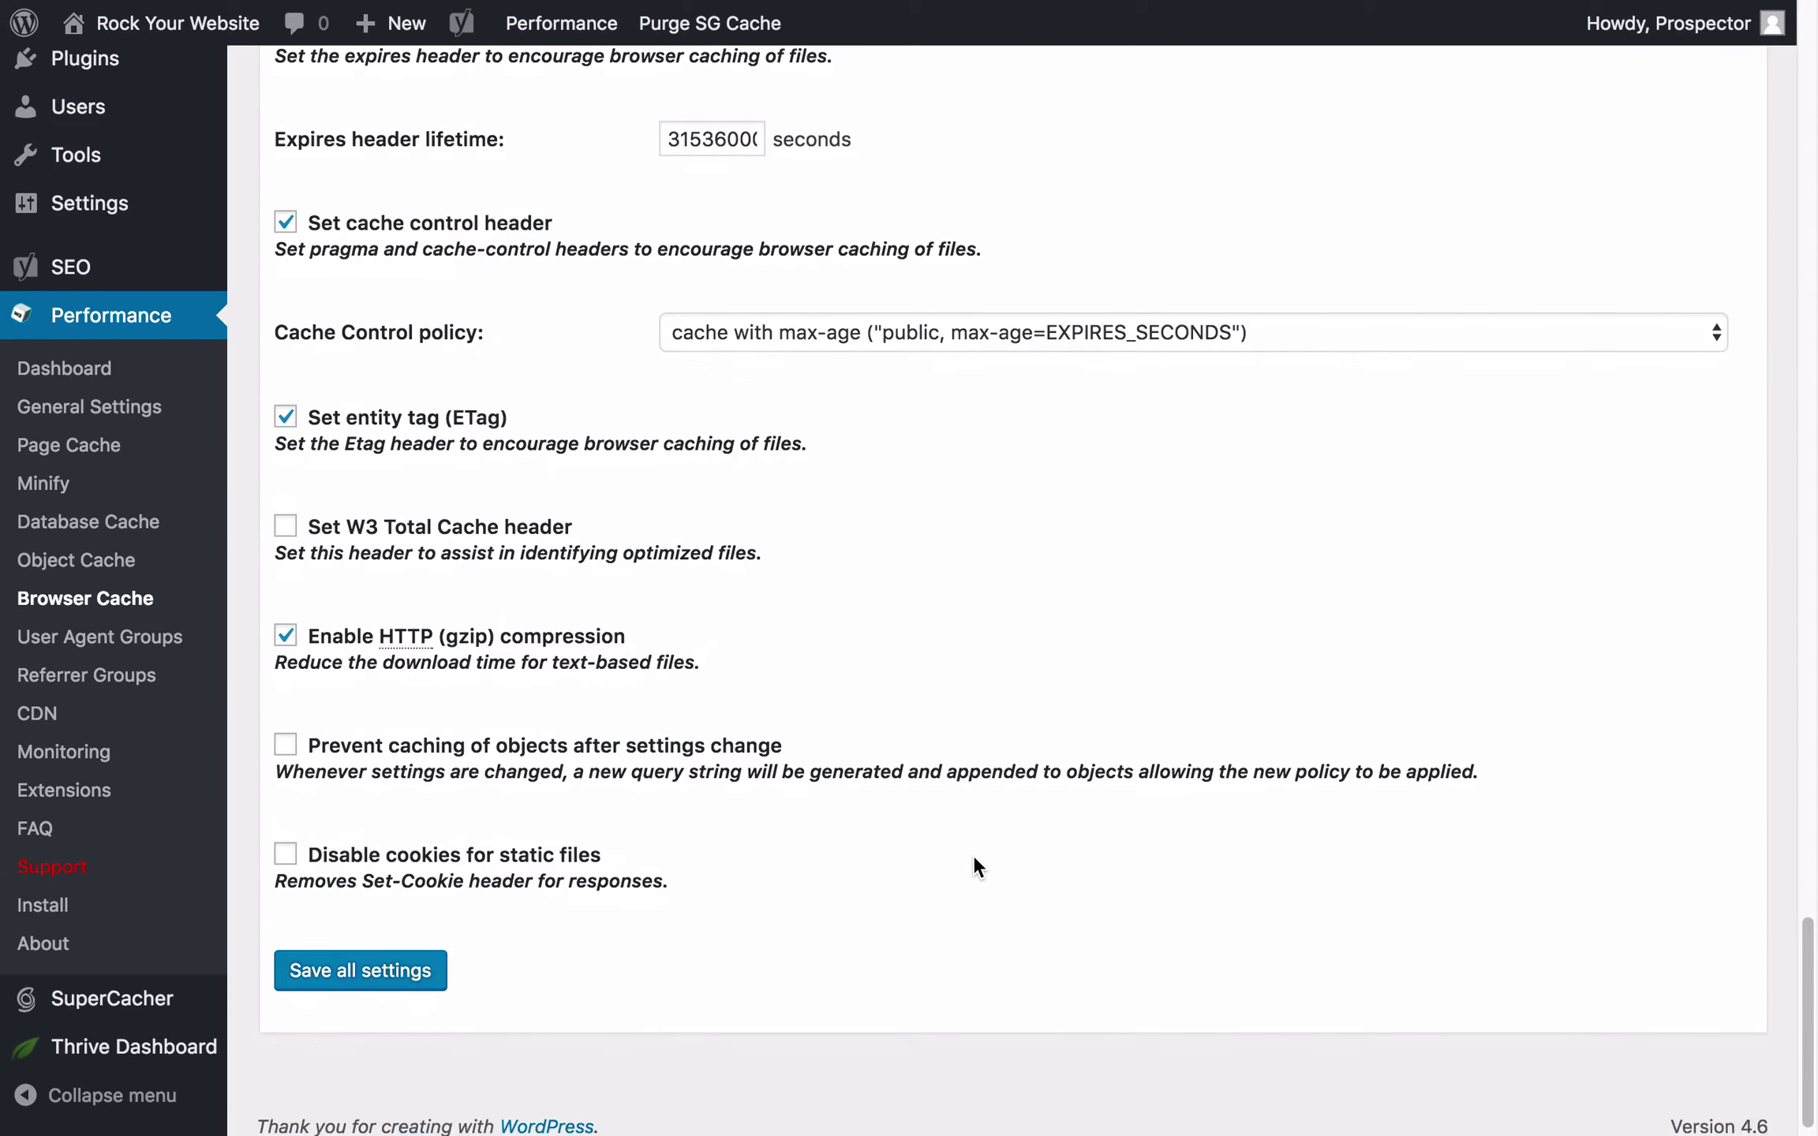
{"action": "scroll", "coordinate": [974, 856], "scroll_direction": "up", "scroll_amount": 20}
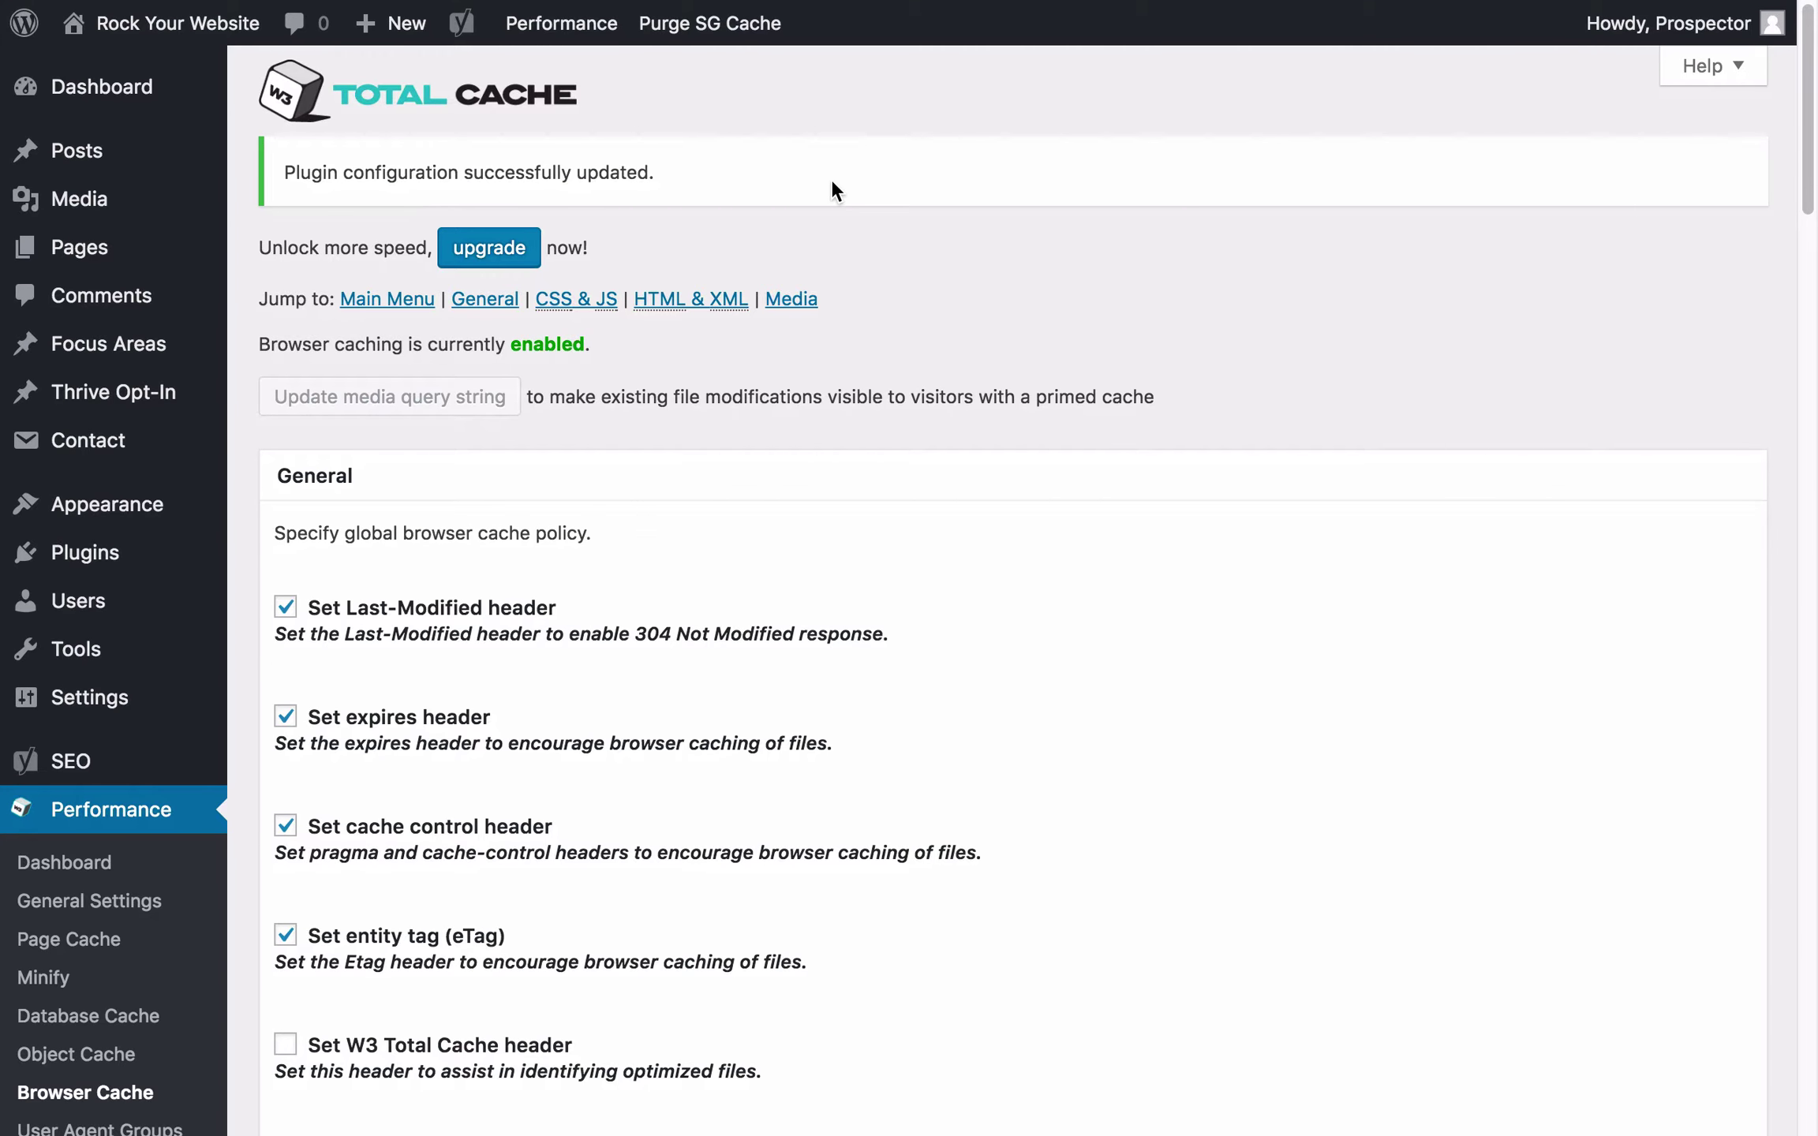
{"action": "left_click", "coordinate": [722, 24]}
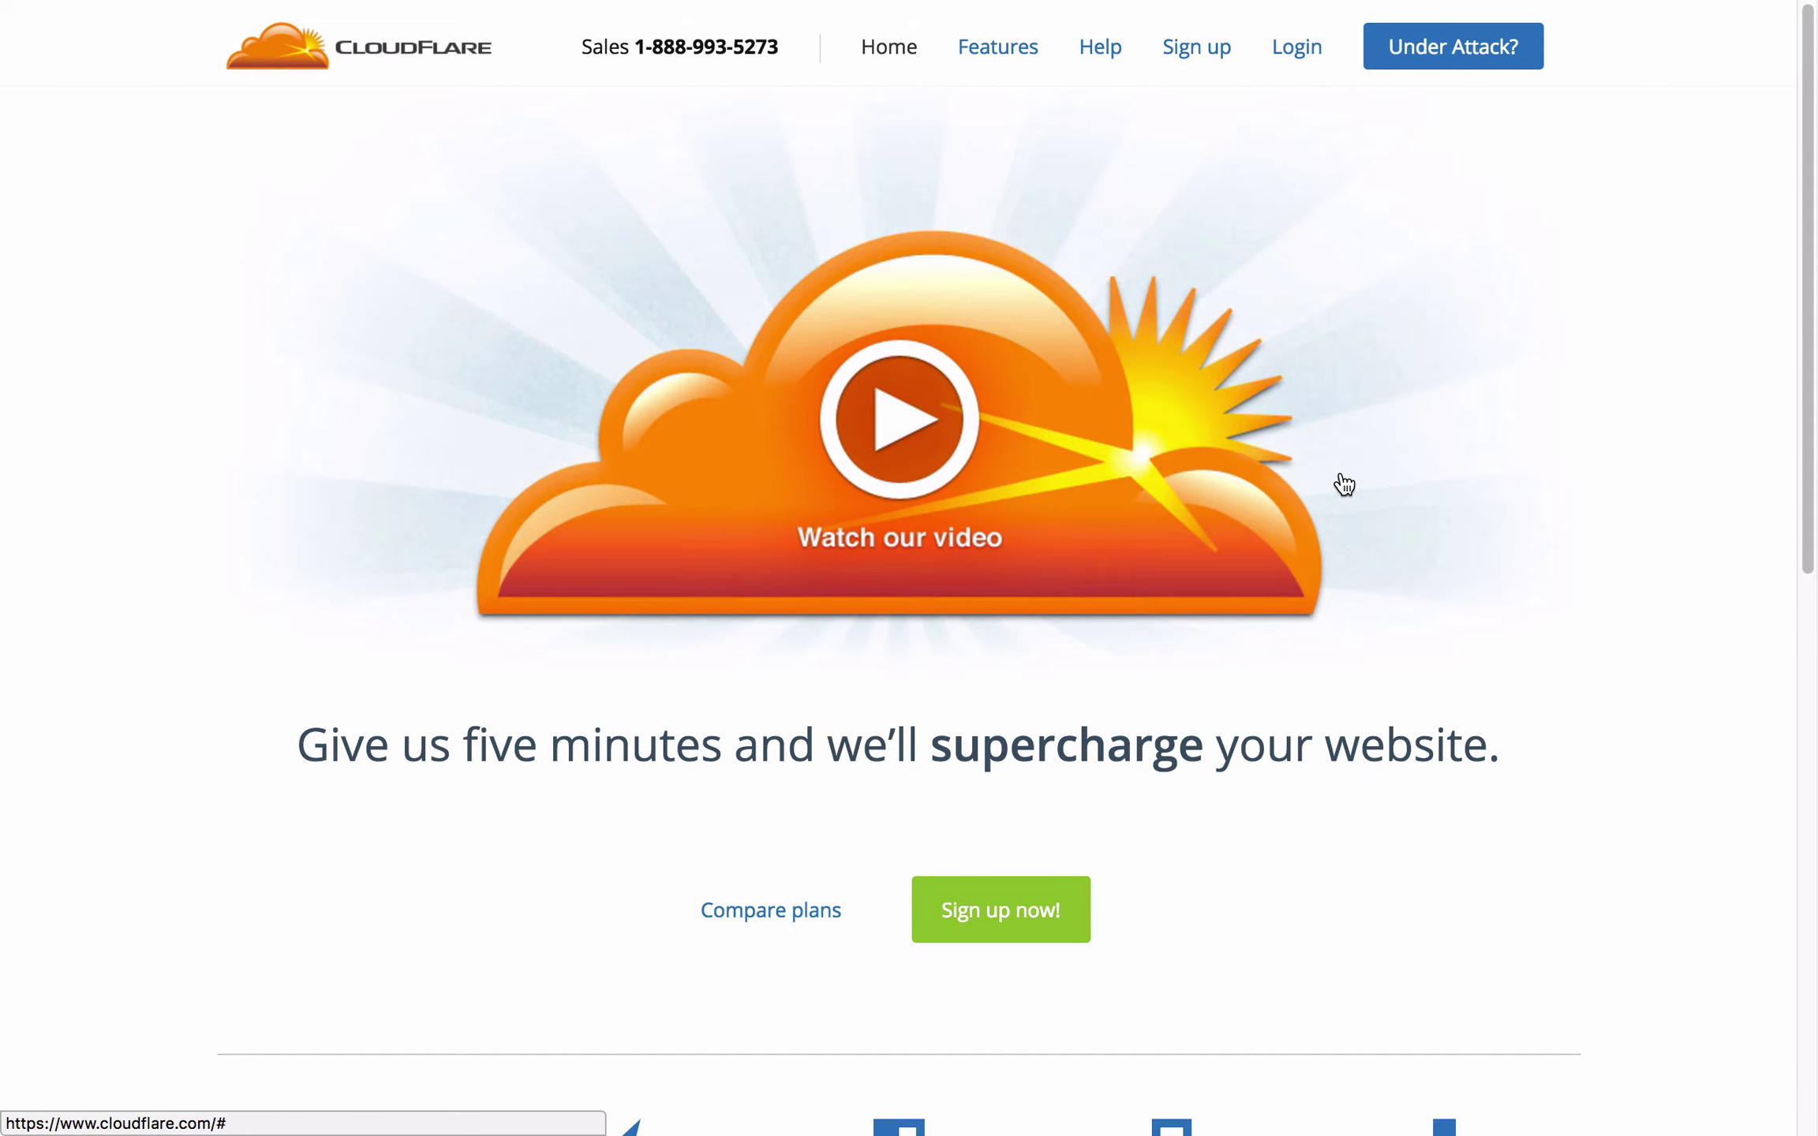
Step: Review the CloudFlare homepage's overview of CDN, Optimization, Security, DDoS Protection and DNS features
{"action": "scroll", "coordinate": [1343, 484], "scroll_direction": "down", "scroll_amount": 10}
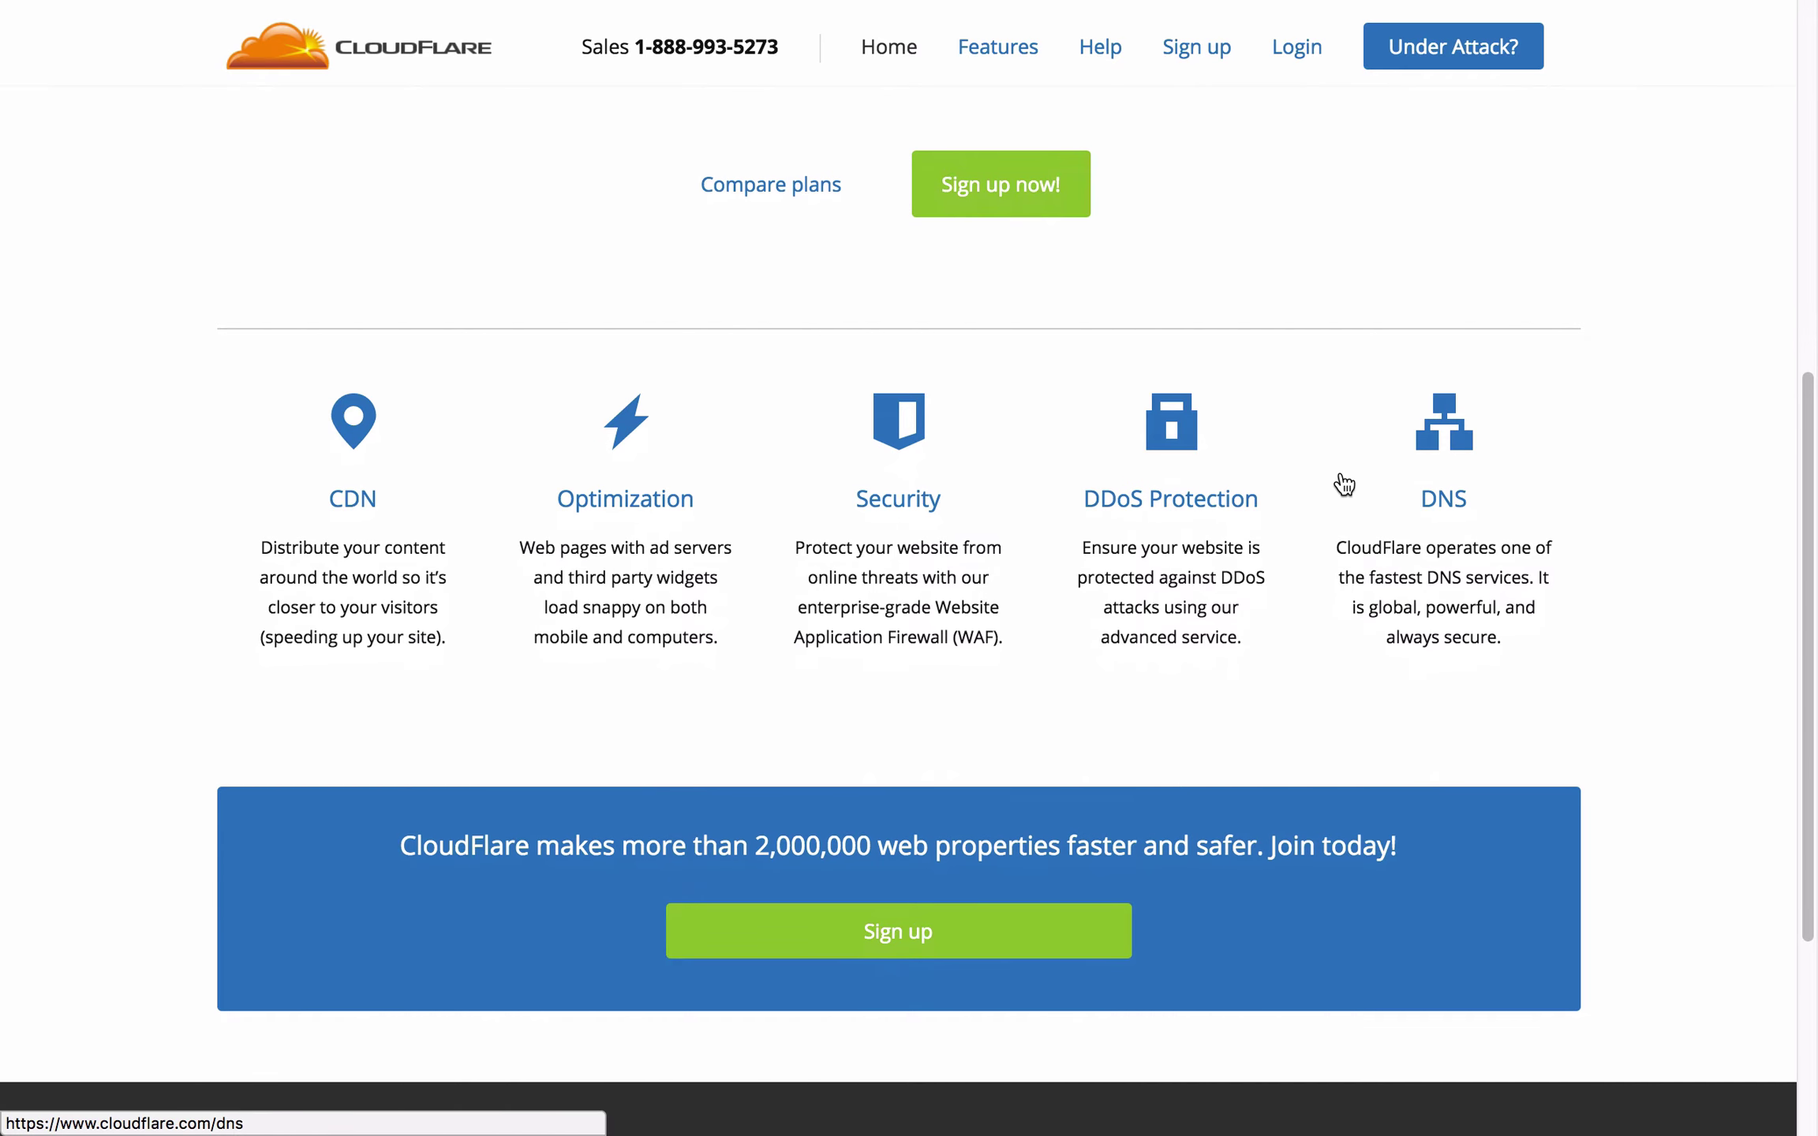
{"action": "scroll", "coordinate": [1344, 484], "scroll_direction": "up", "scroll_amount": 2}
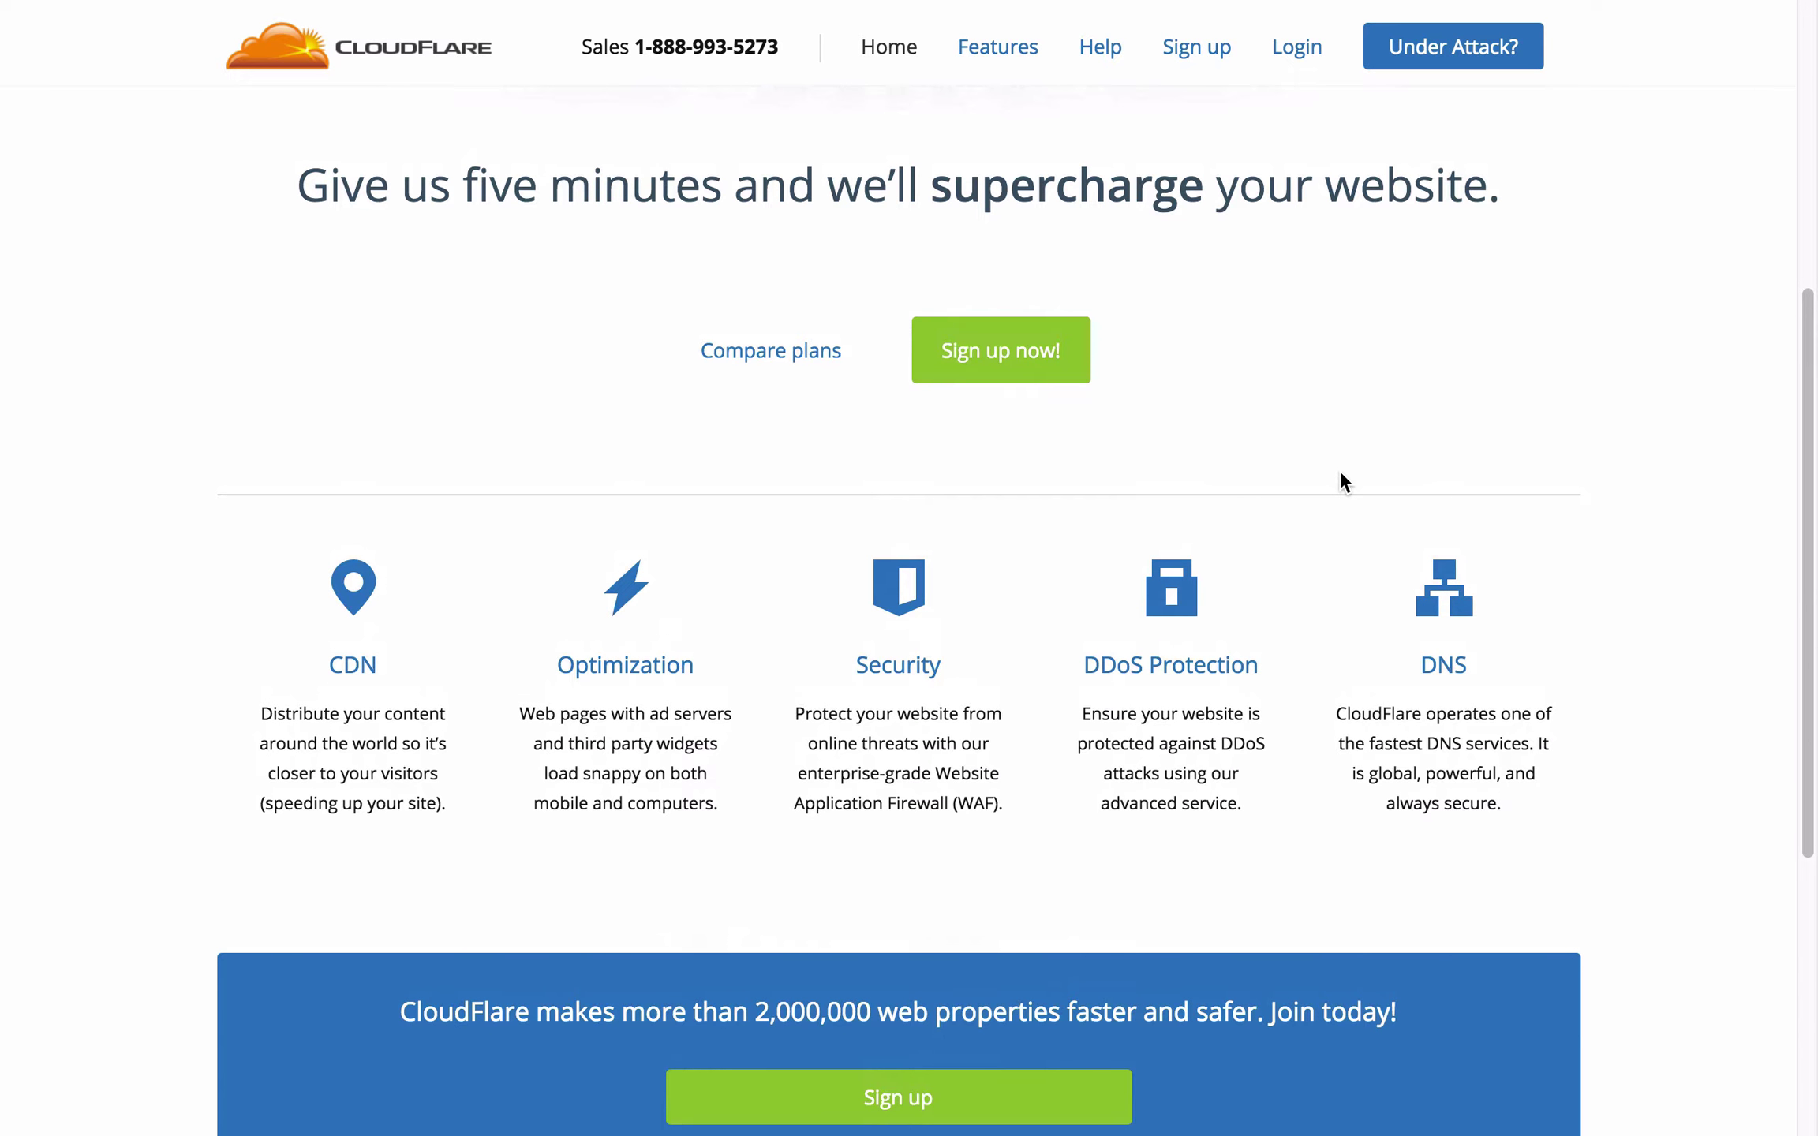
{"action": "scroll", "coordinate": [1343, 481], "scroll_direction": "up", "scroll_amount": 1}
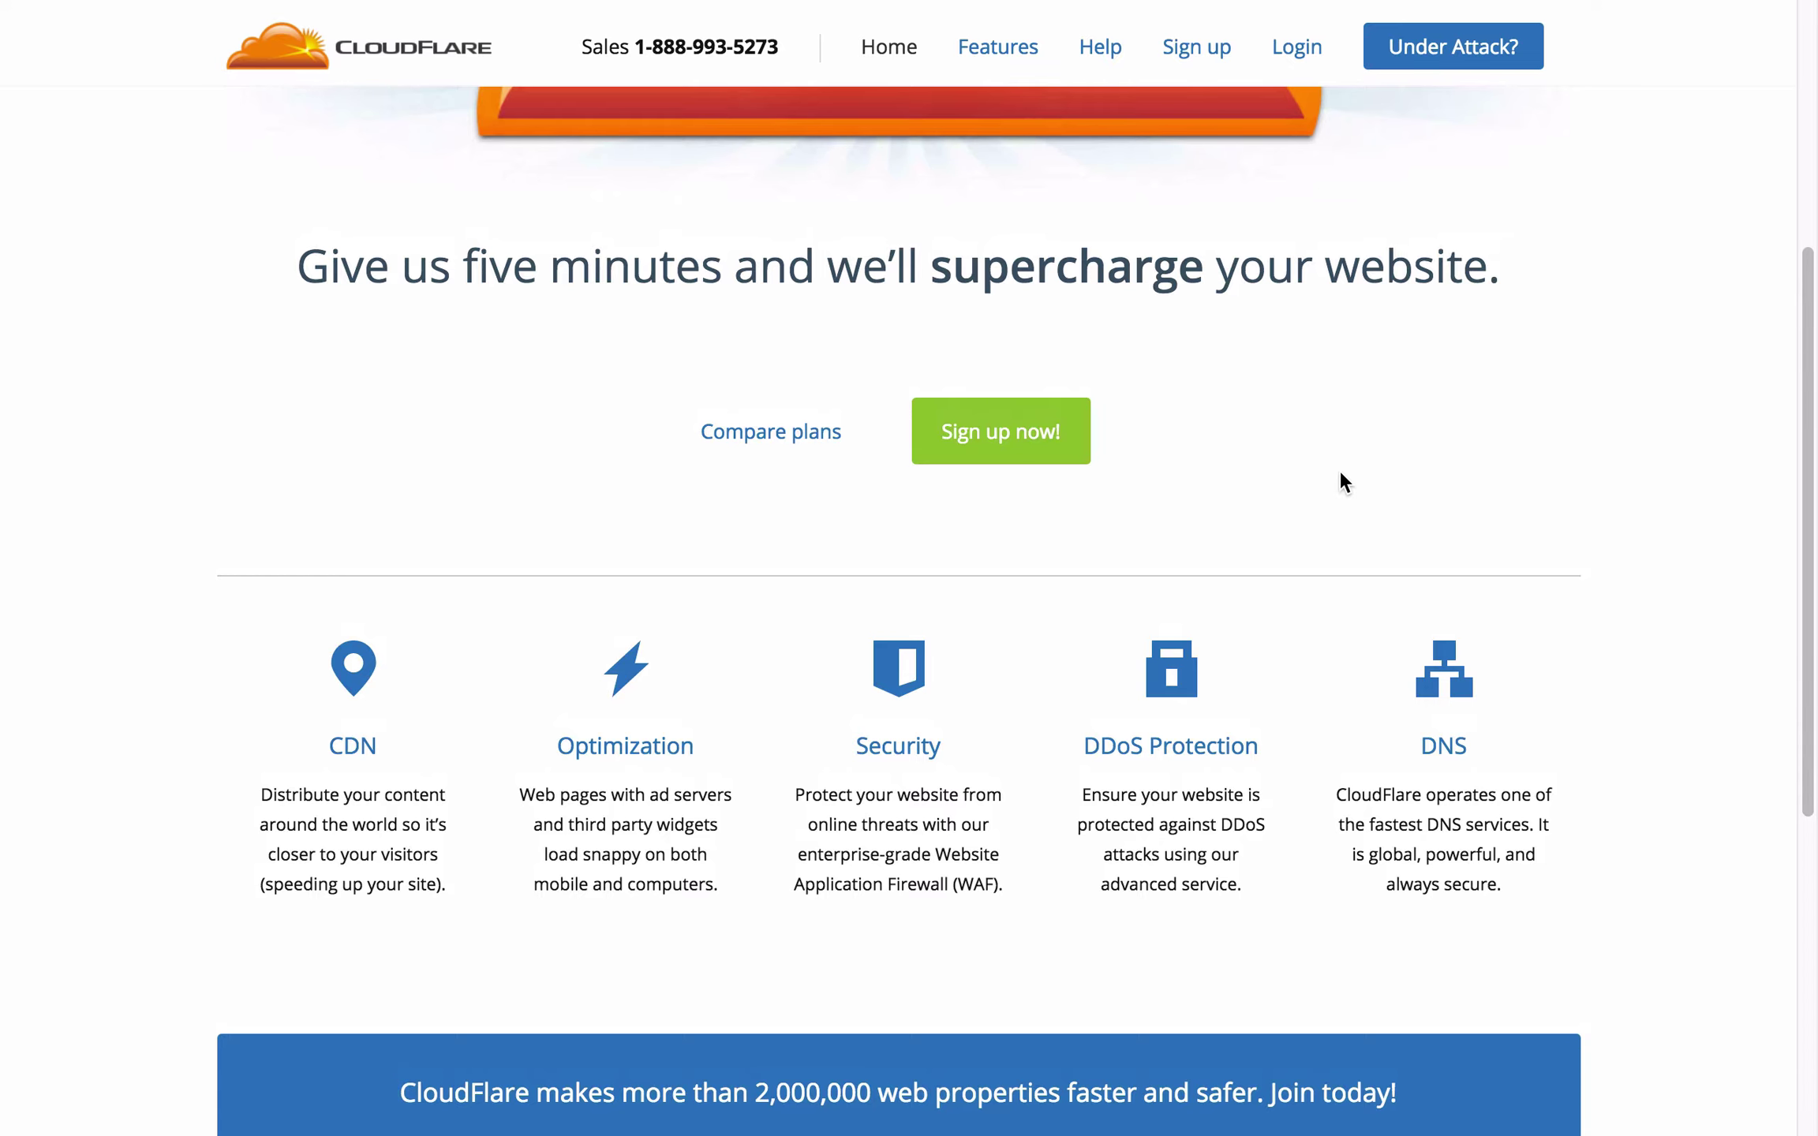
{"action": "scroll", "coordinate": [1340, 473], "scroll_direction": "up", "scroll_amount": 3}
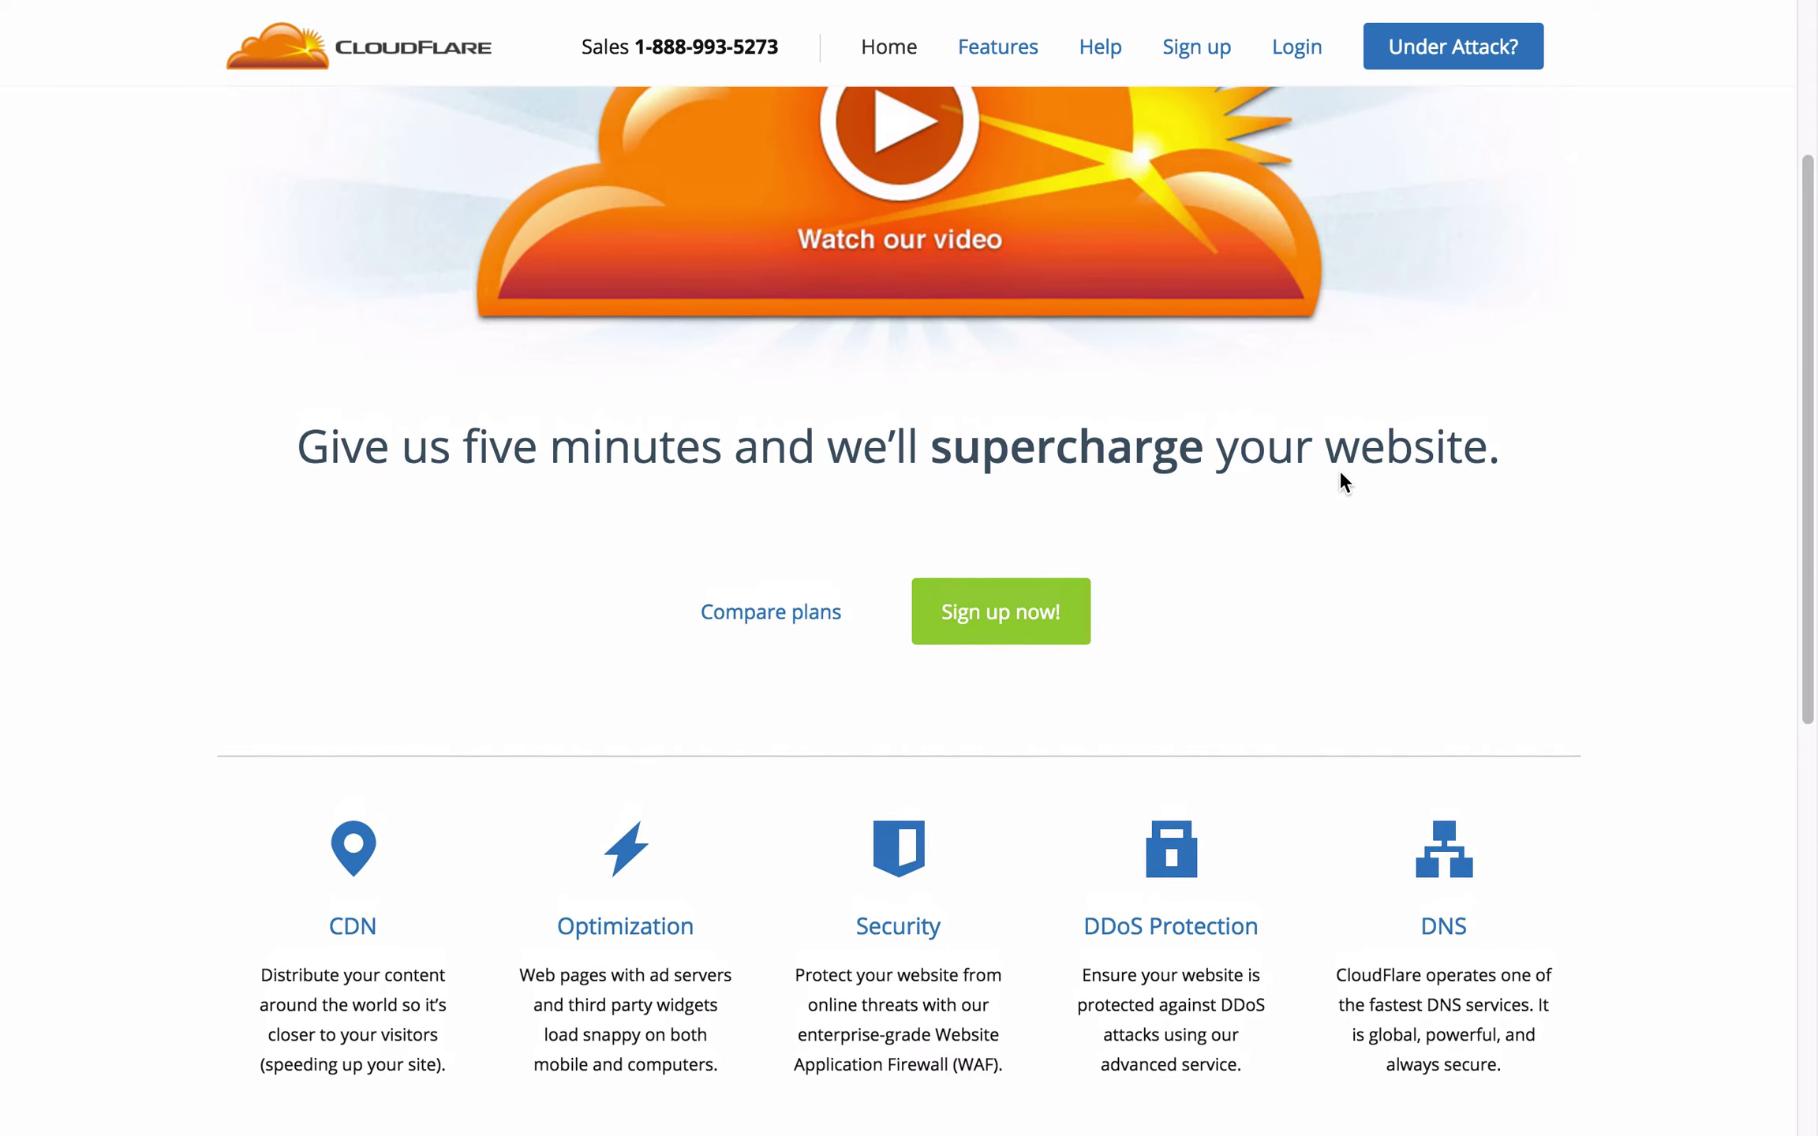
{"action": "scroll", "coordinate": [1341, 473], "scroll_direction": "up", "scroll_amount": 4}
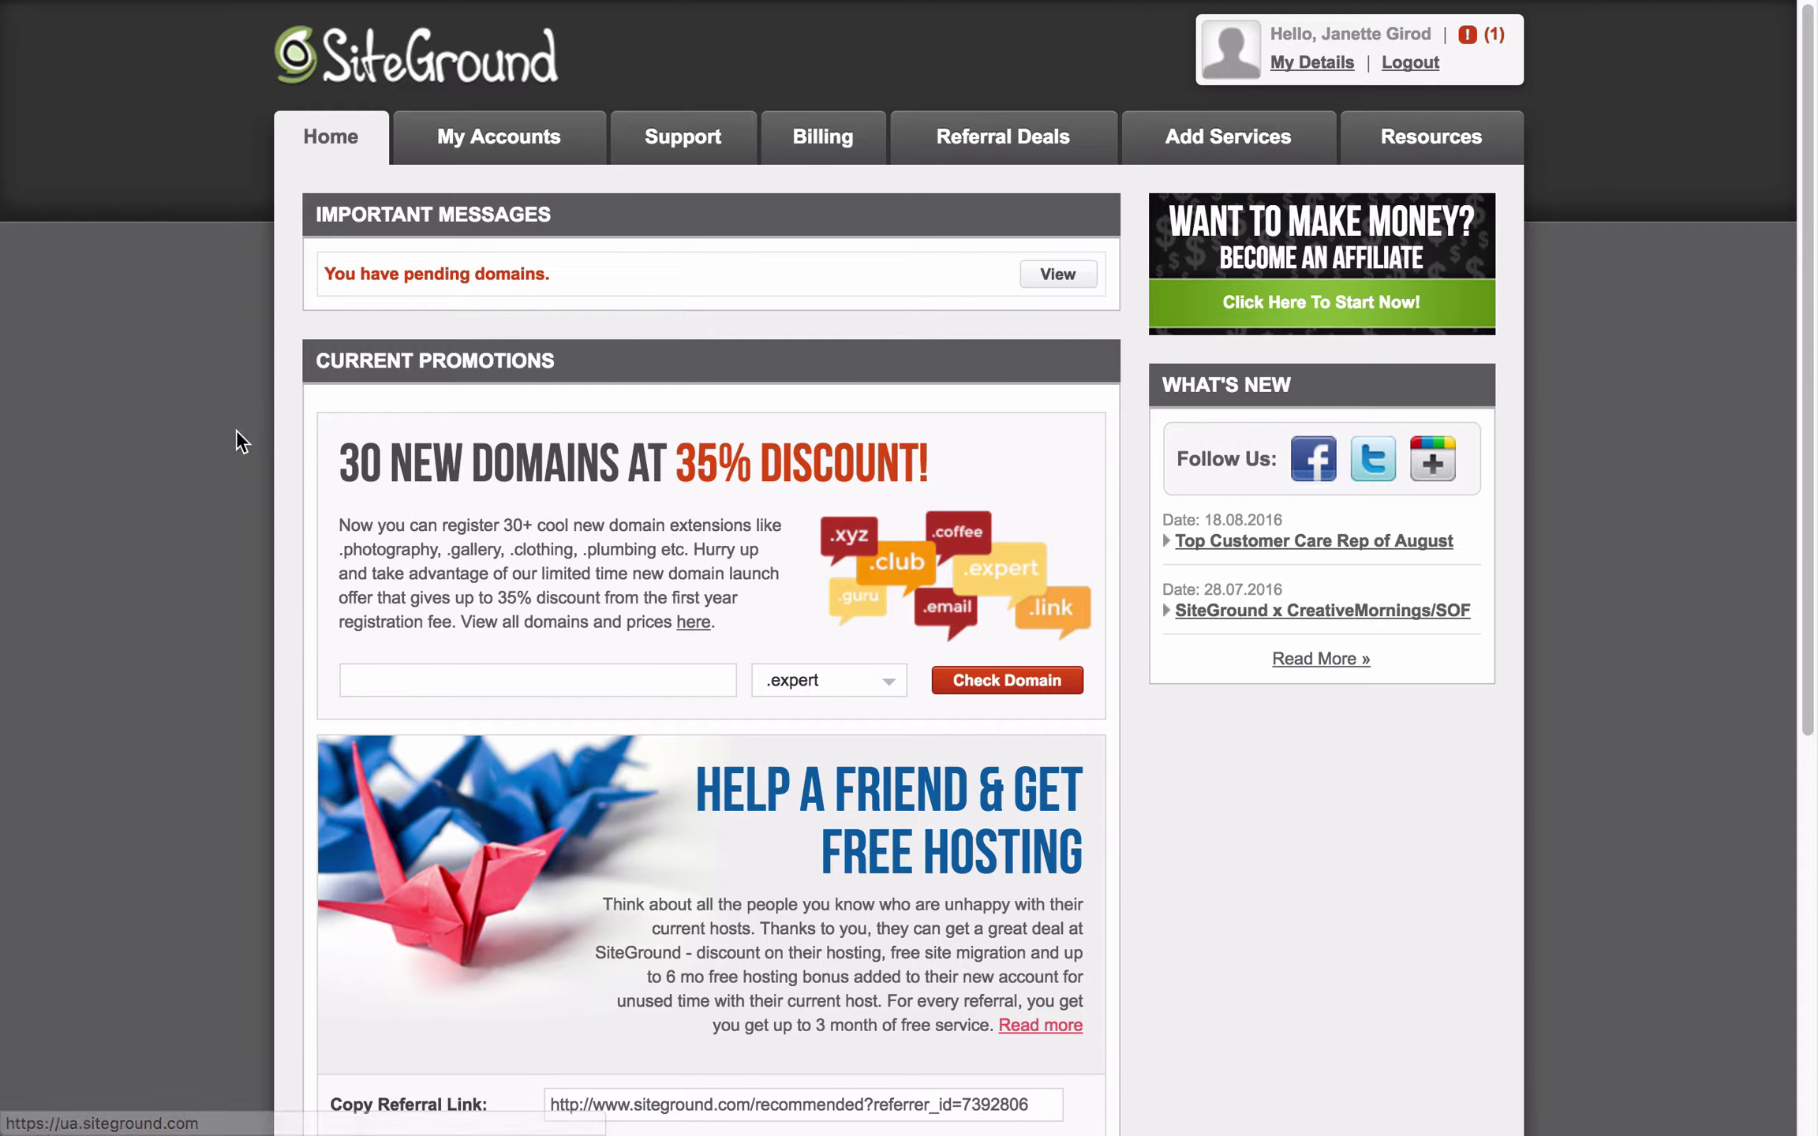
Step: Open SuperCacher from the SiteGround account's cPanel and review the Static Cache, Dynamic Cache and Memcached levels
{"action": "left_click", "coordinate": [477, 140]}
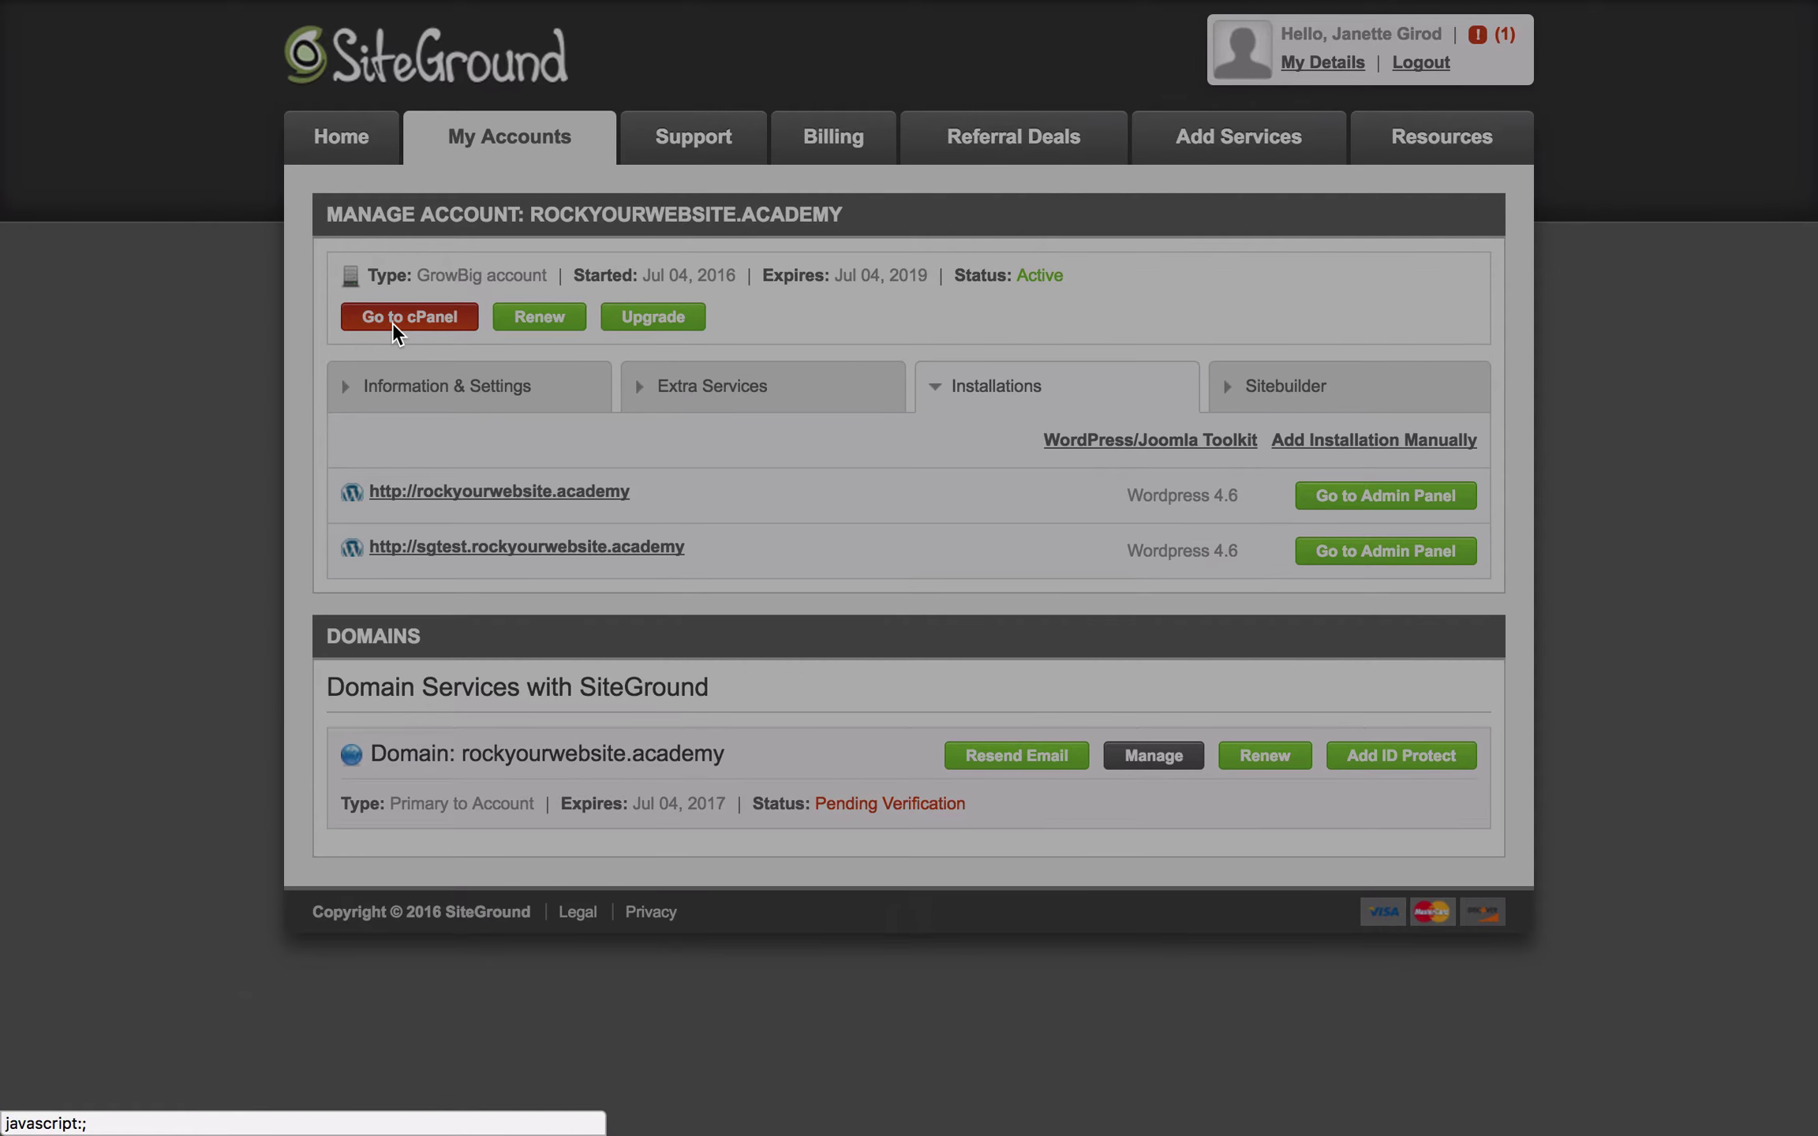
{"action": "left_click", "coordinate": [392, 323]}
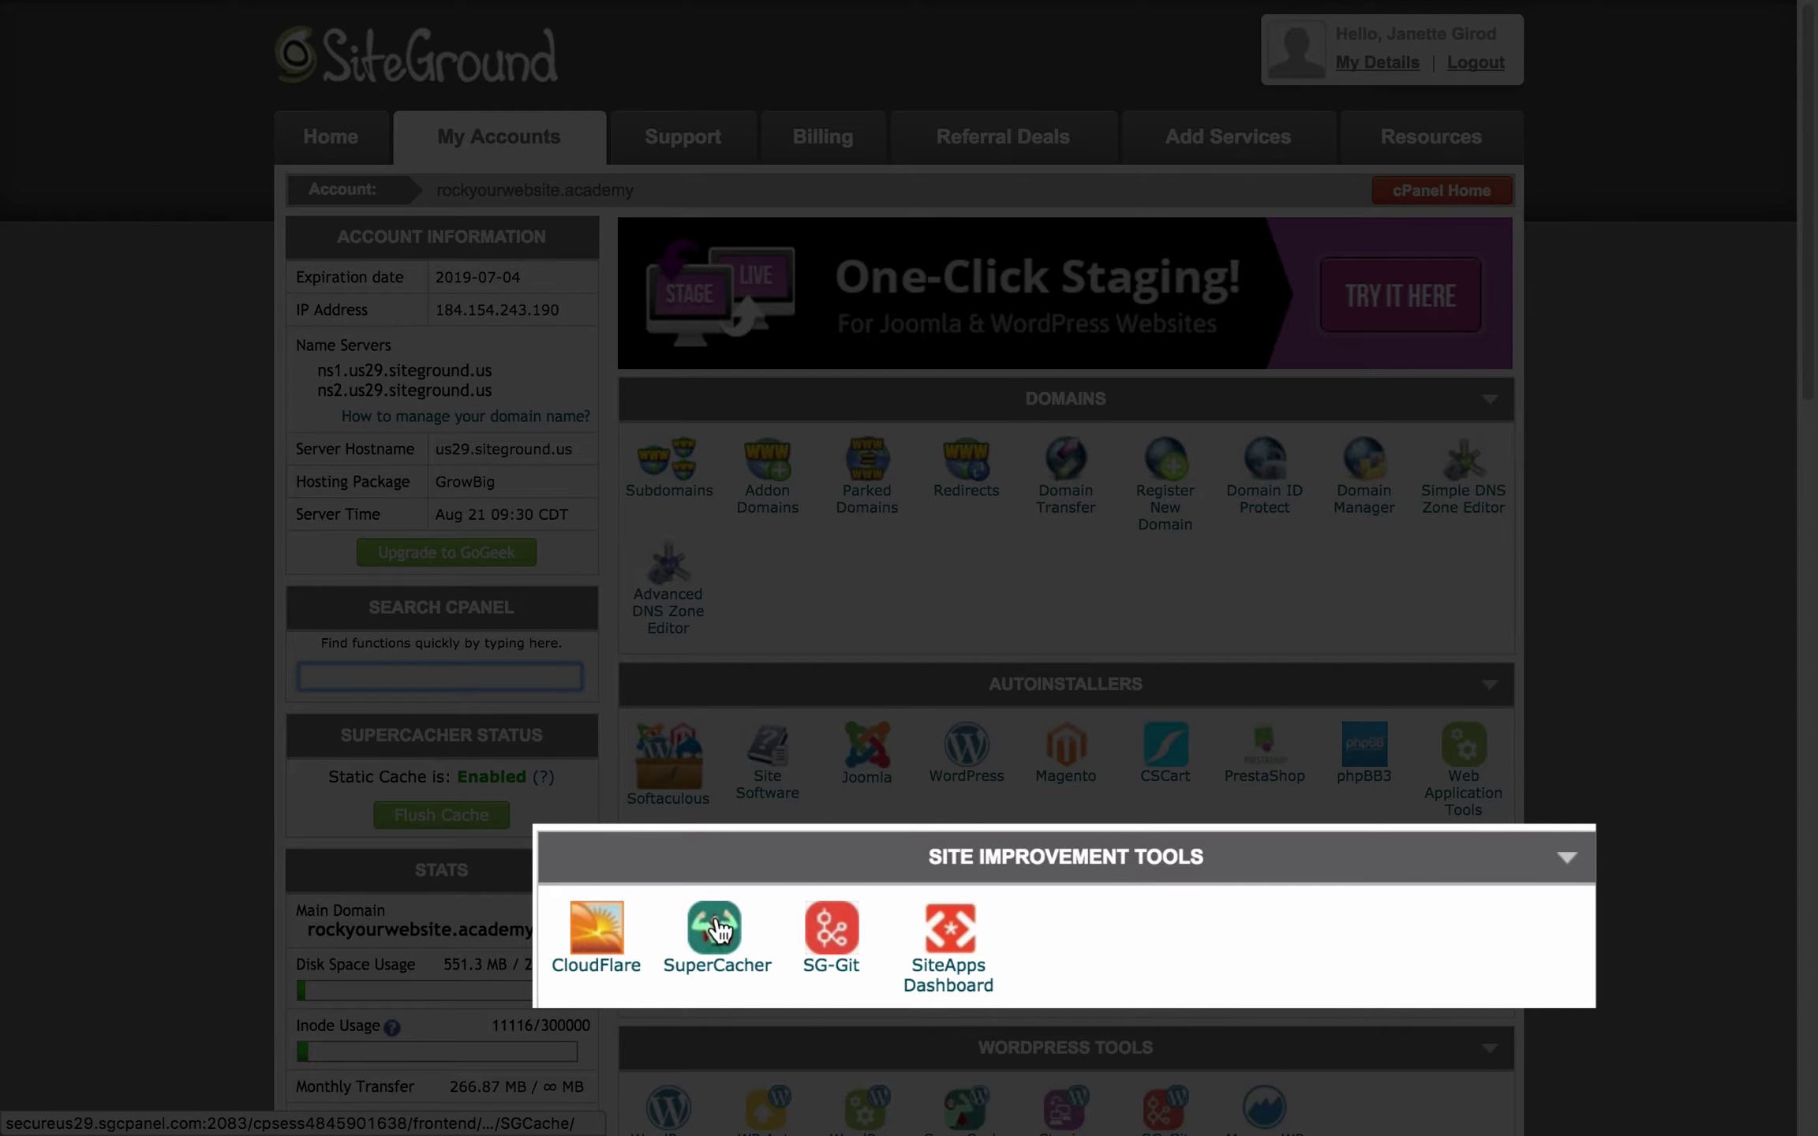
{"action": "left_click", "coordinate": [714, 933]}
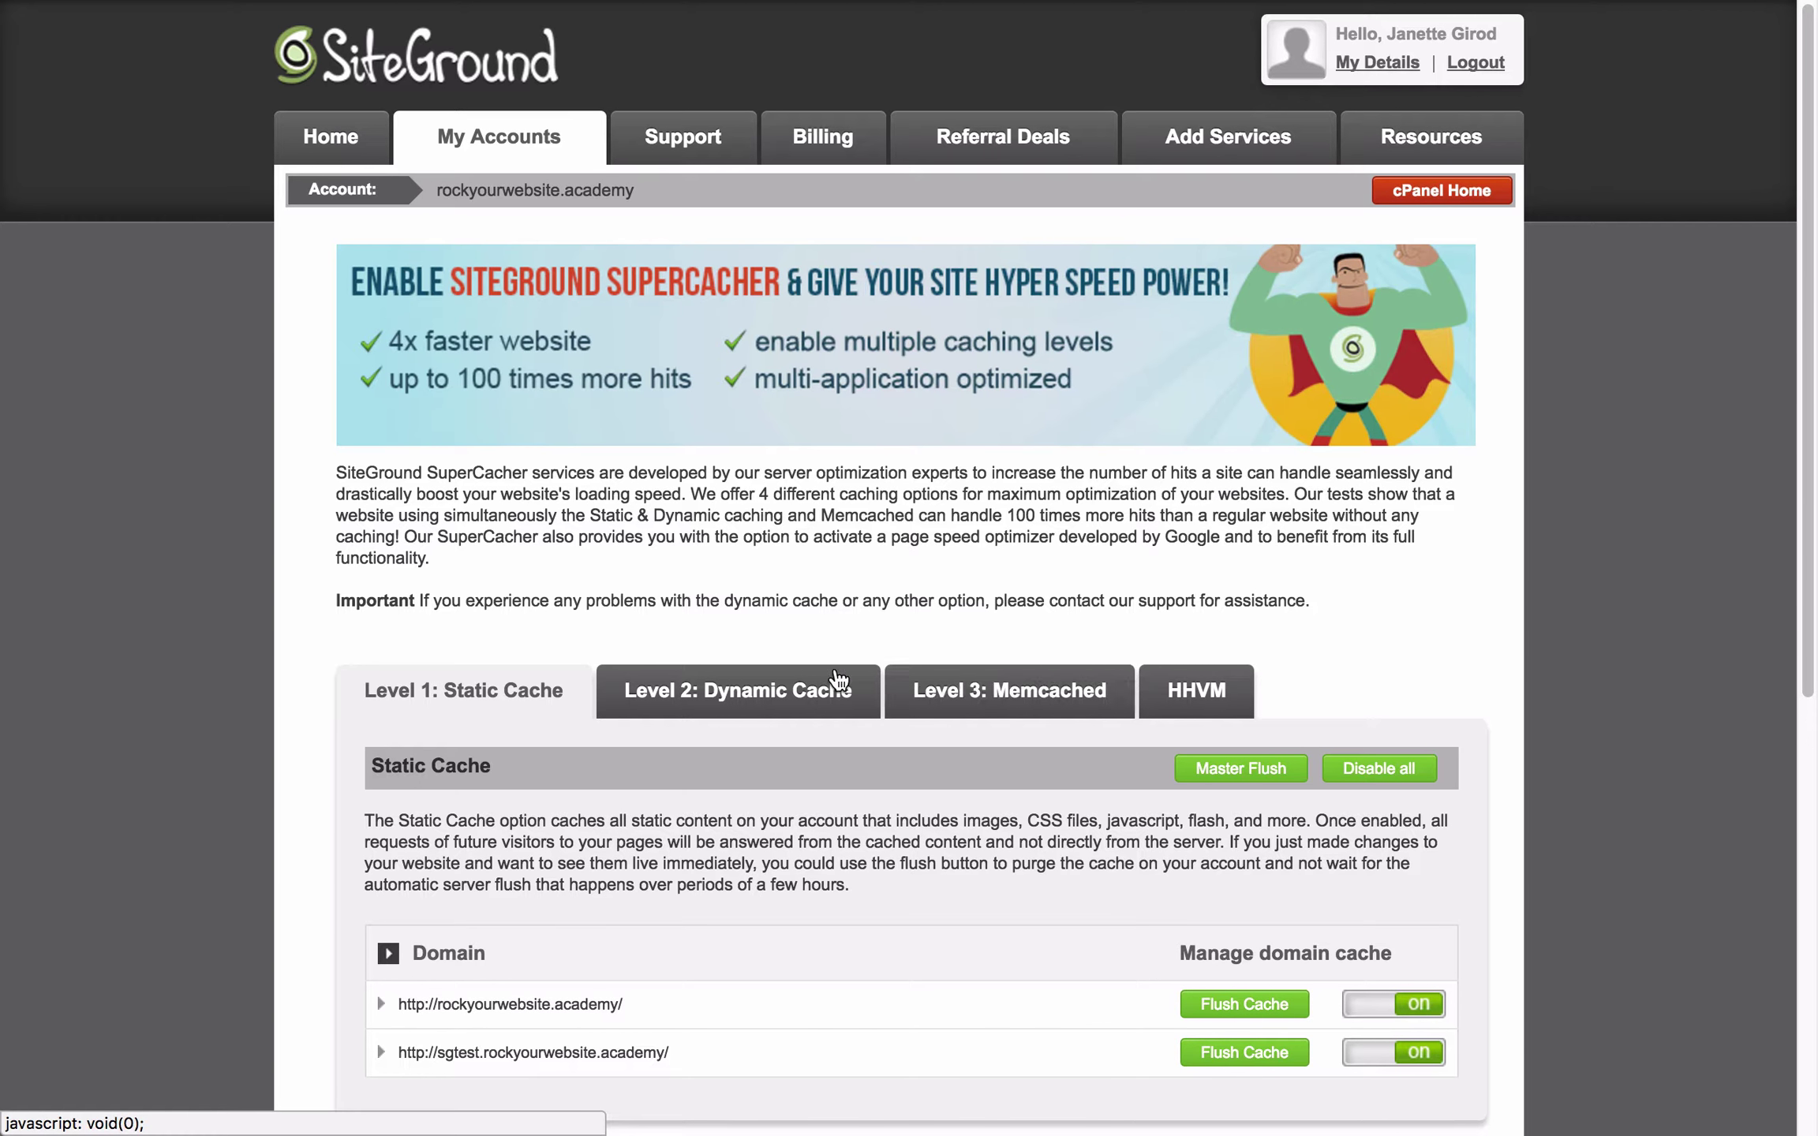
{"action": "left_click", "coordinate": [736, 697]}
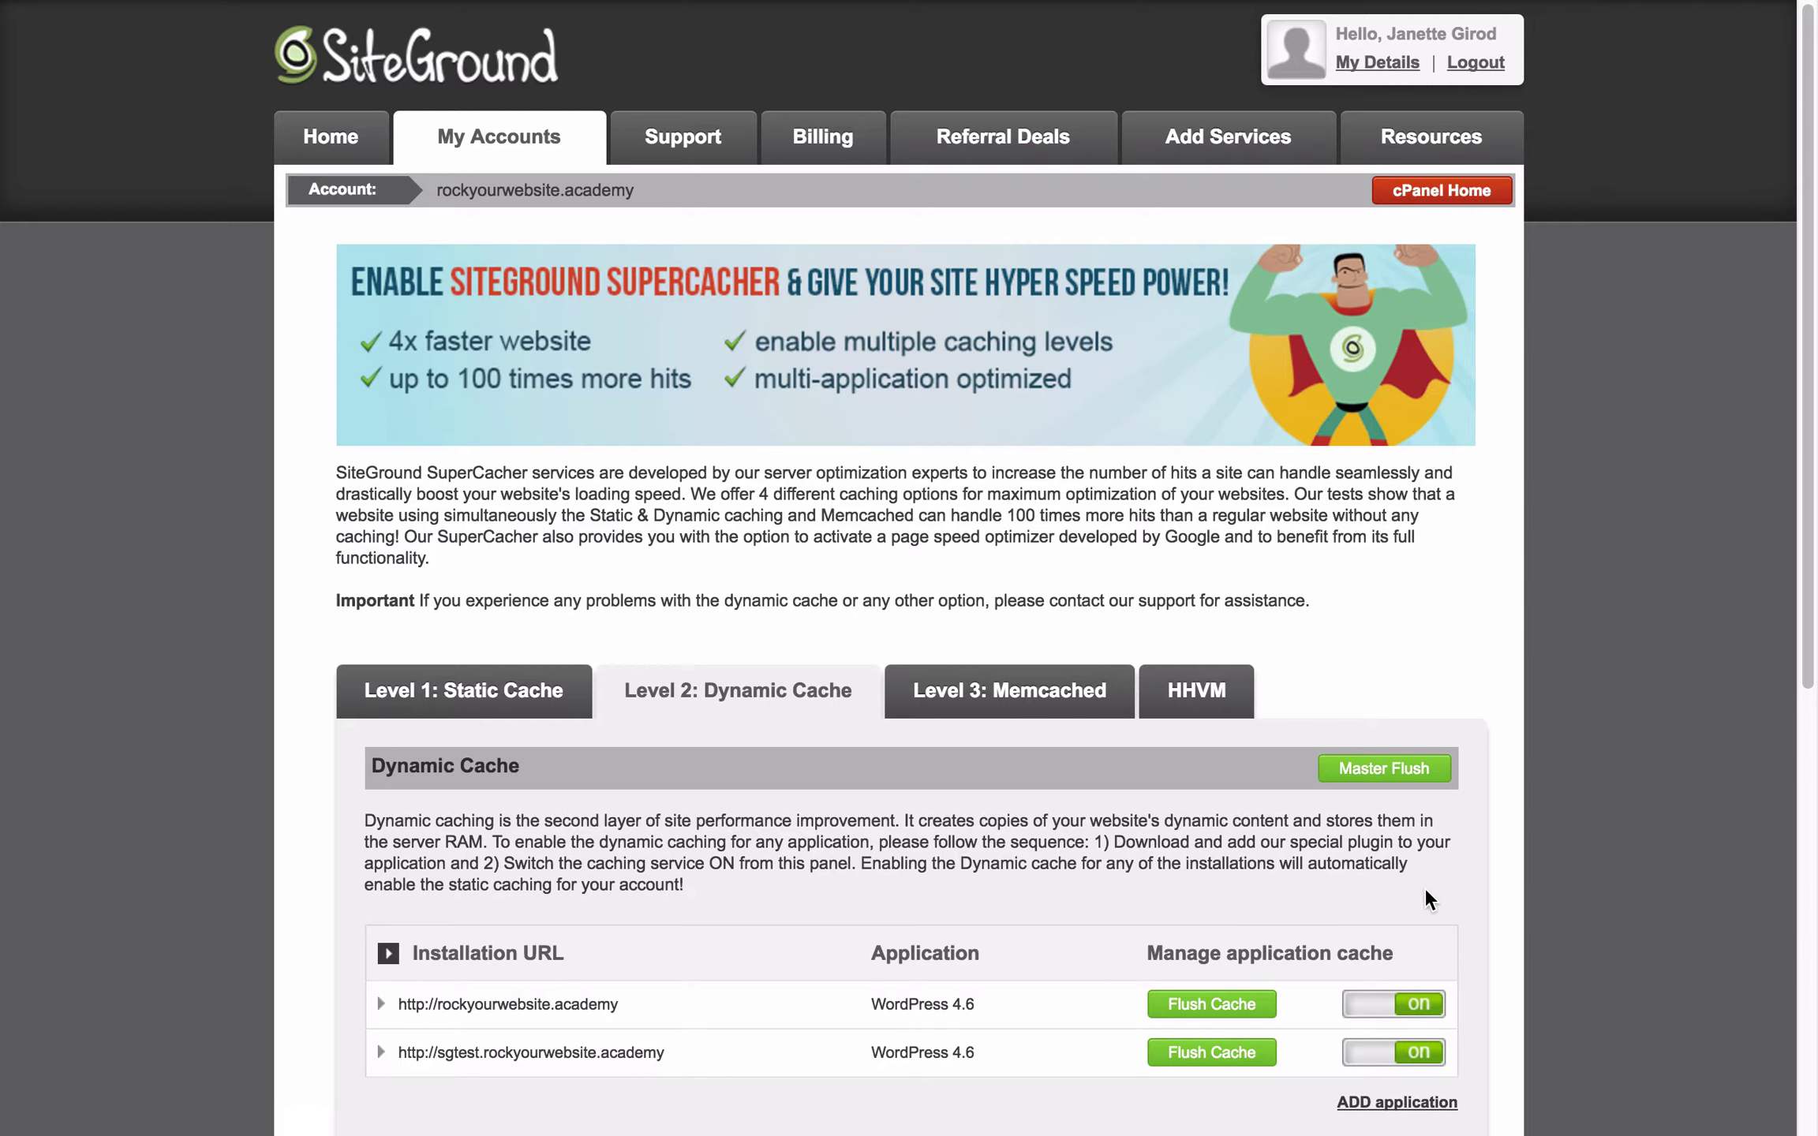
{"action": "left_click", "coordinate": [1069, 695]}
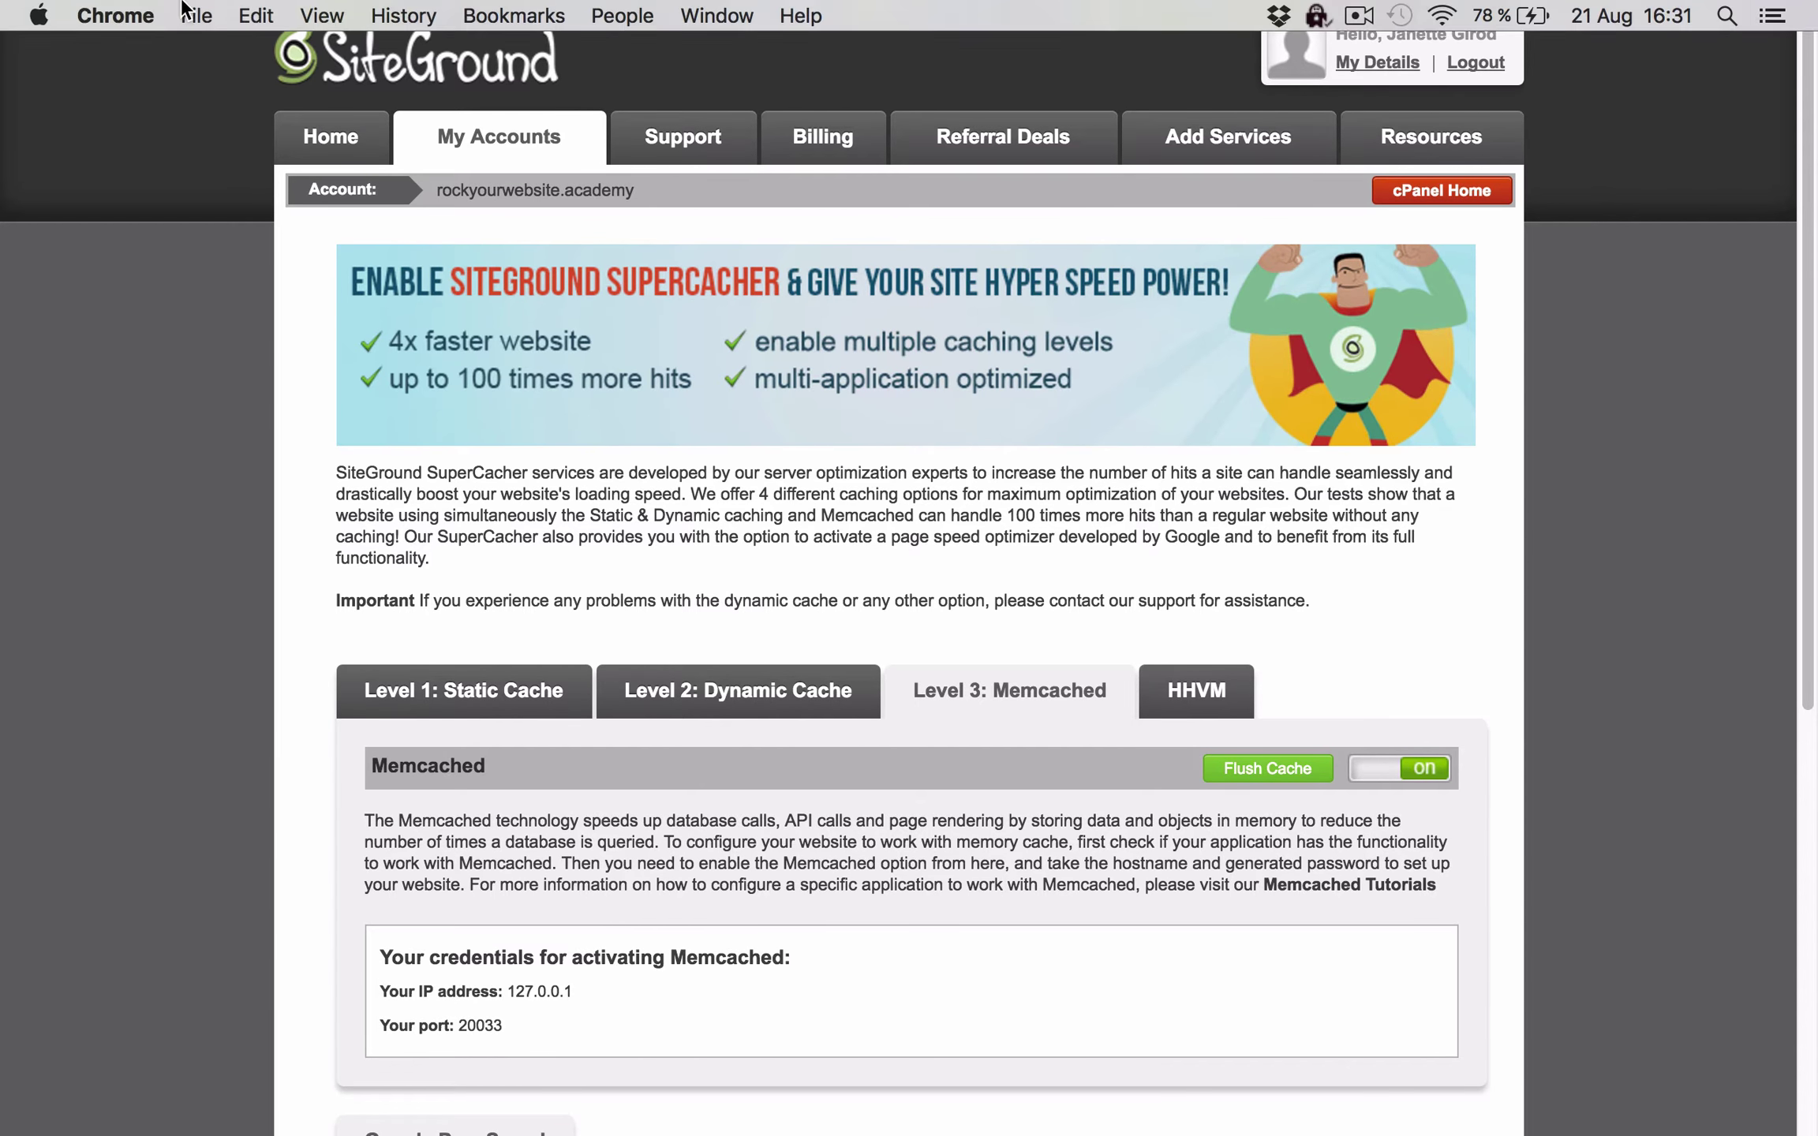
Step: Return to cPanel, activate the free CloudFlare plan for rockyourwebsite.academy, and decline the automatic www check and reconfiguration
{"action": "left_click", "coordinate": [26, 79]}
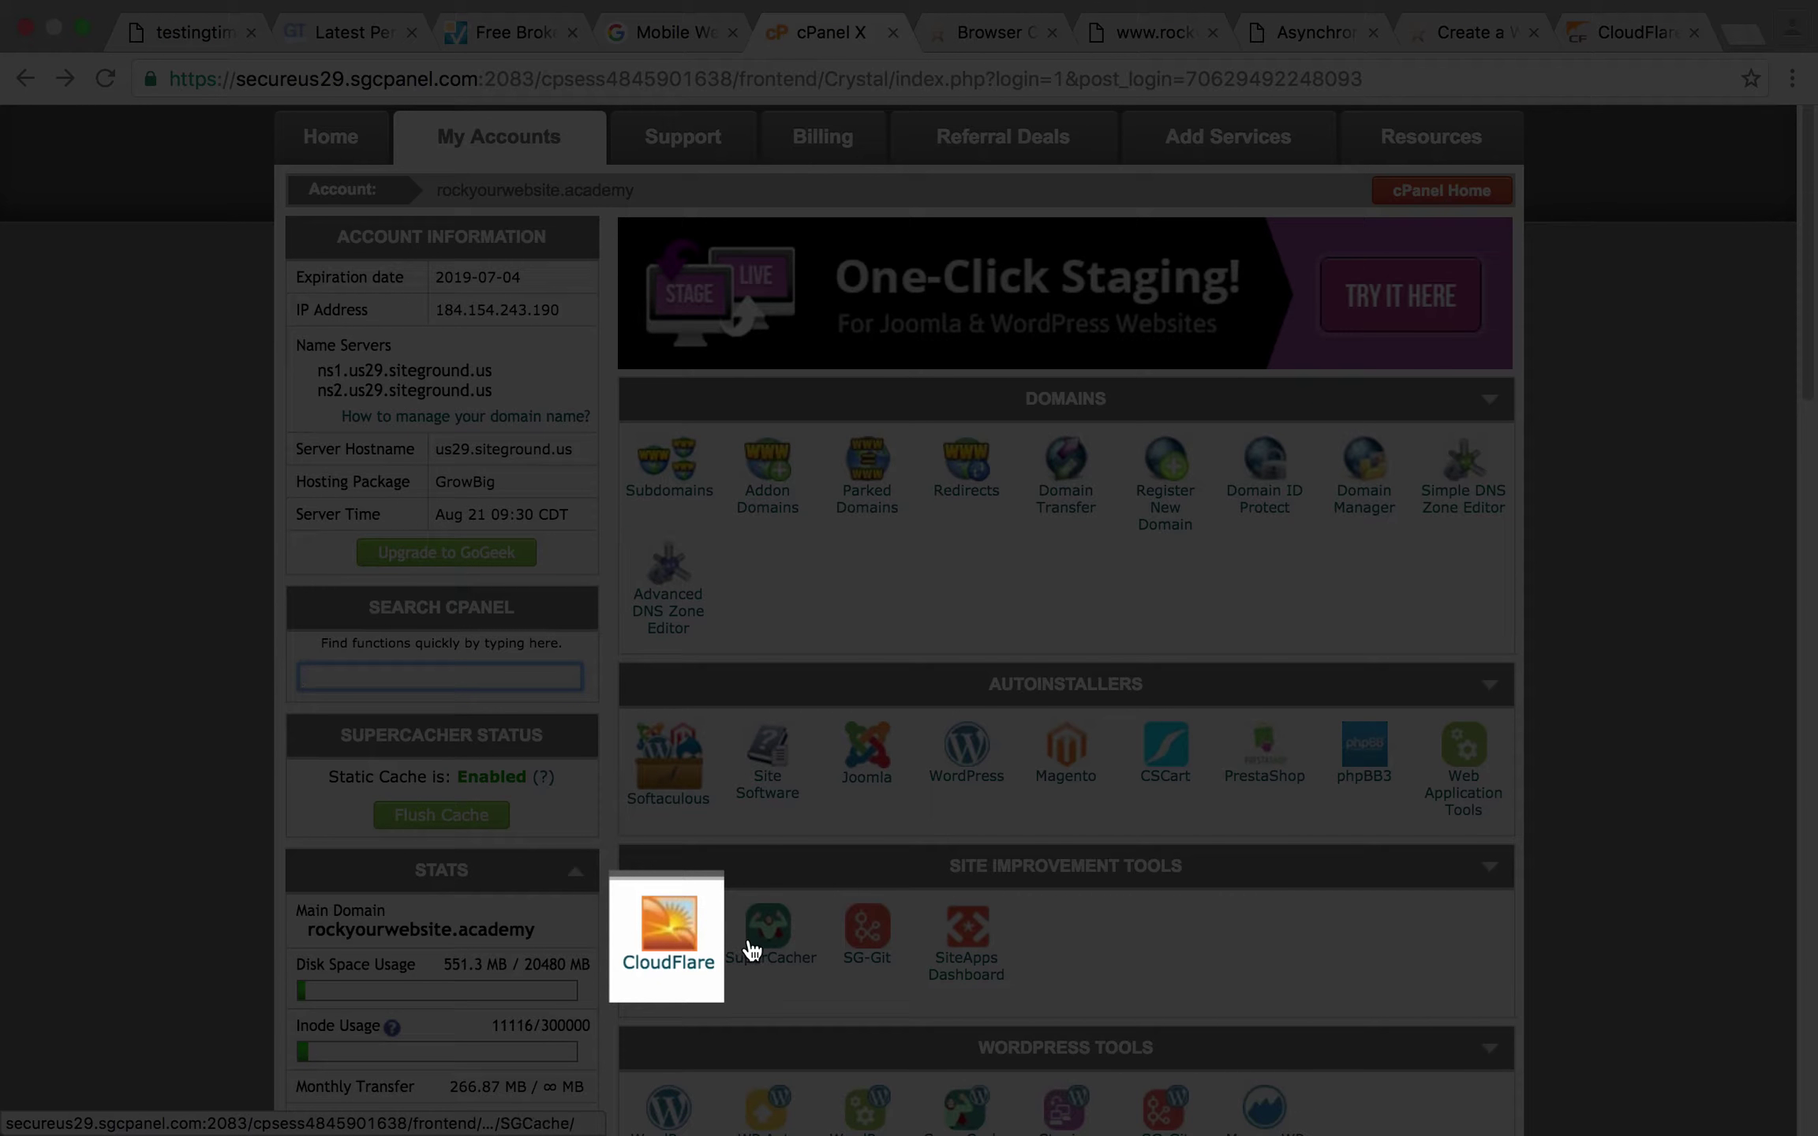
{"action": "left_click", "coordinate": [673, 943]}
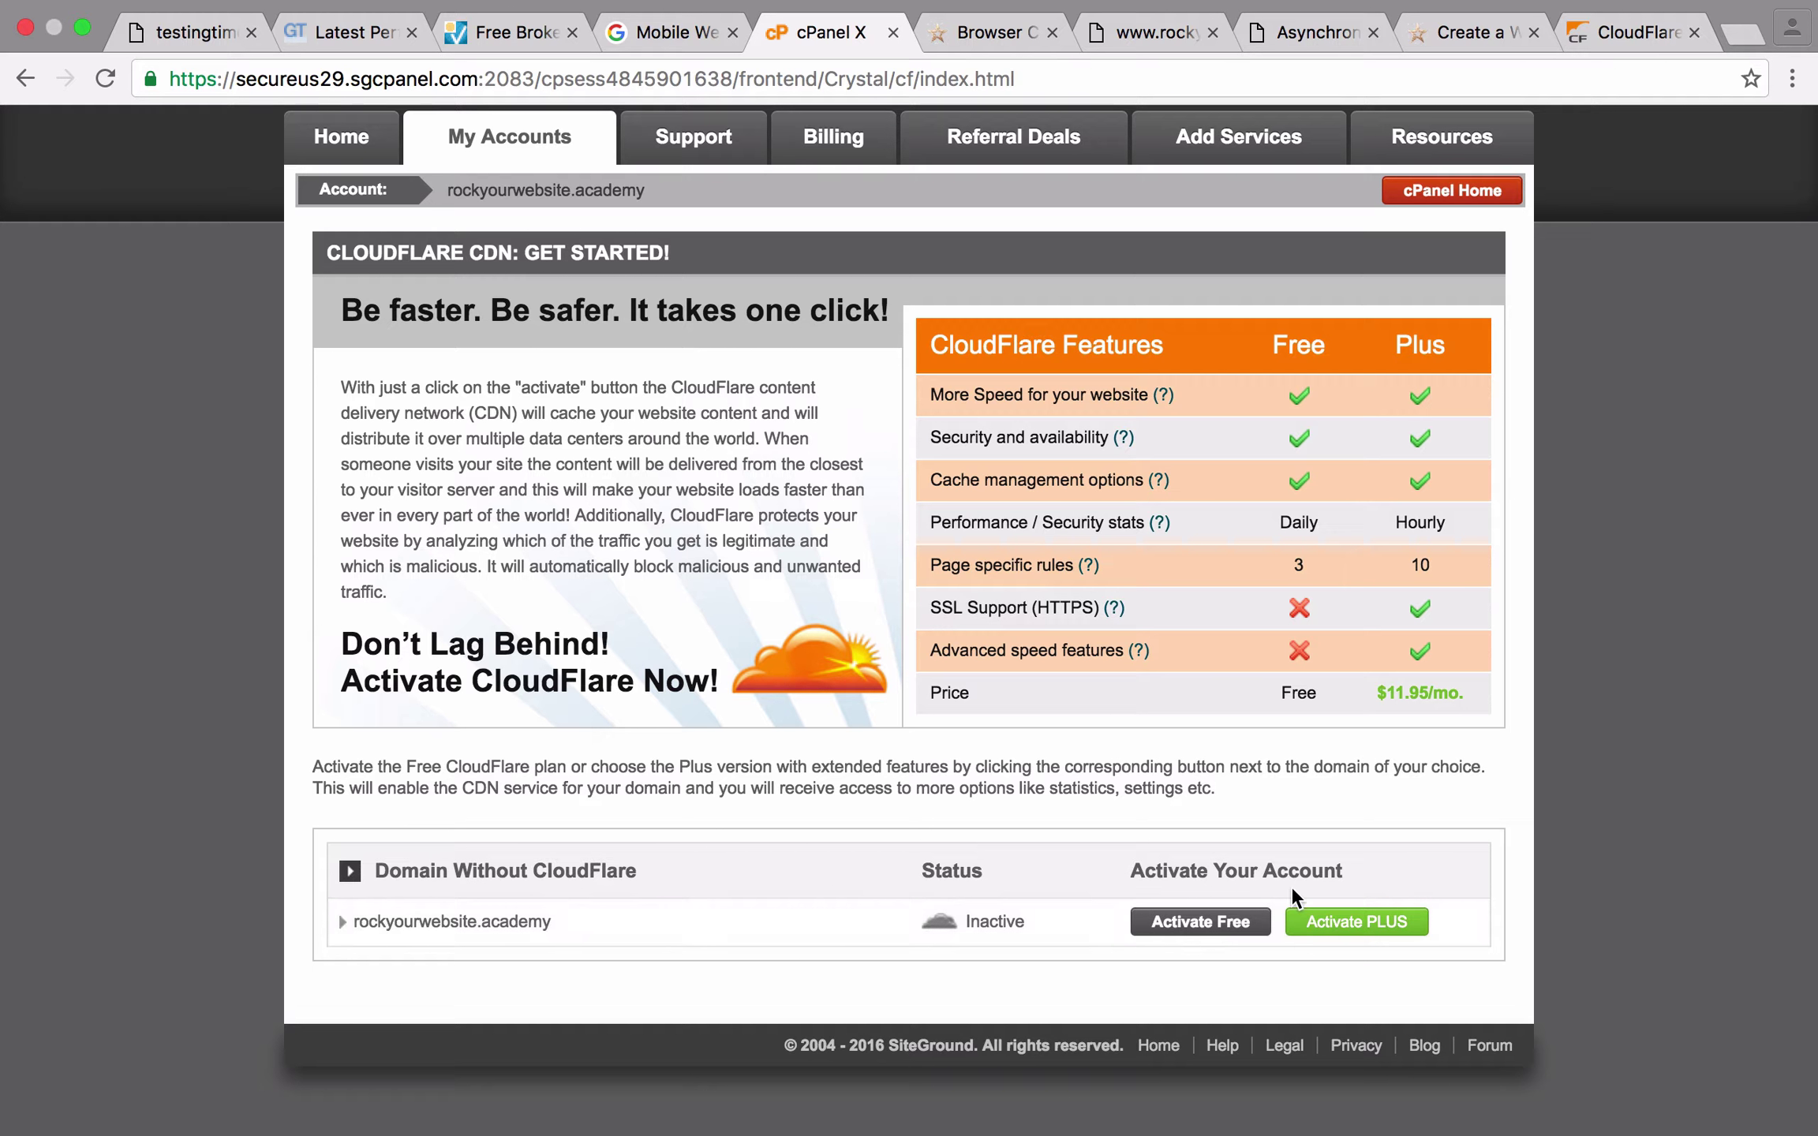
{"action": "left_click", "coordinate": [1204, 920]}
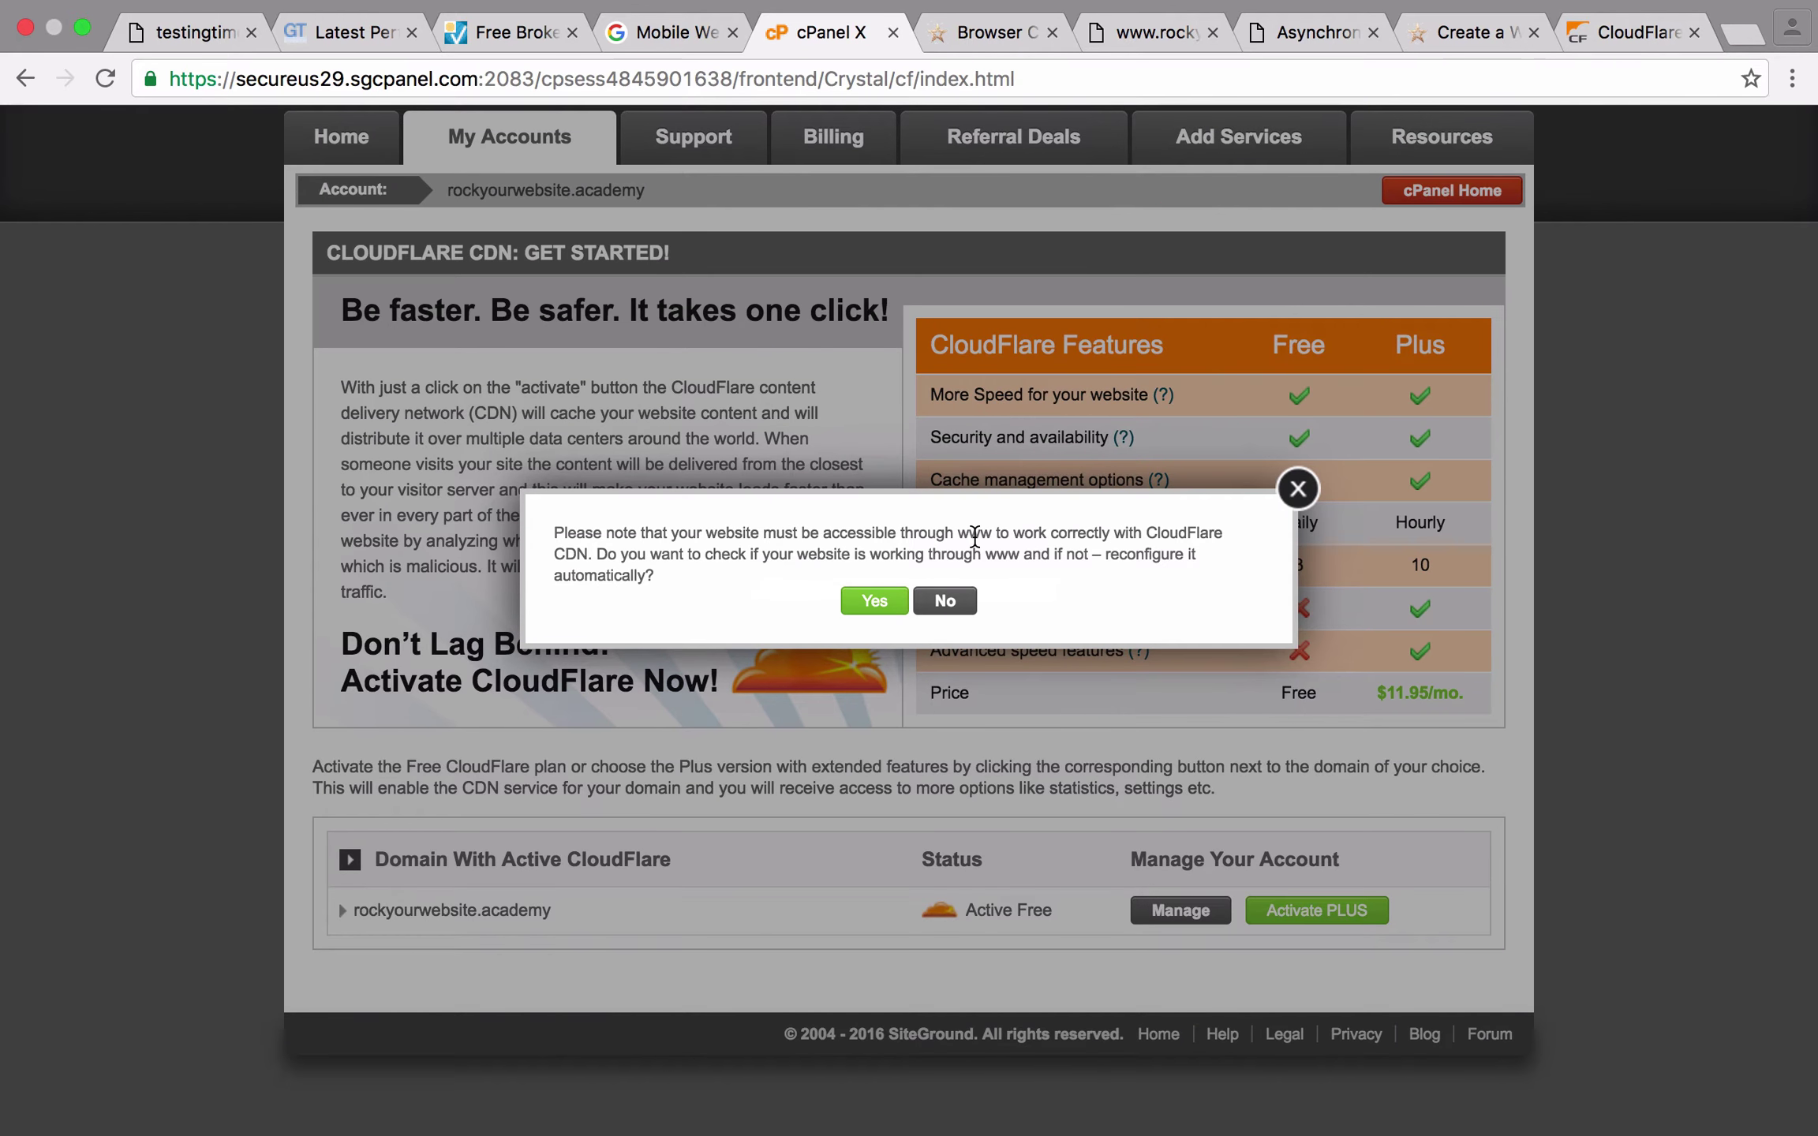
{"action": "double_click", "coordinate": [975, 534]}
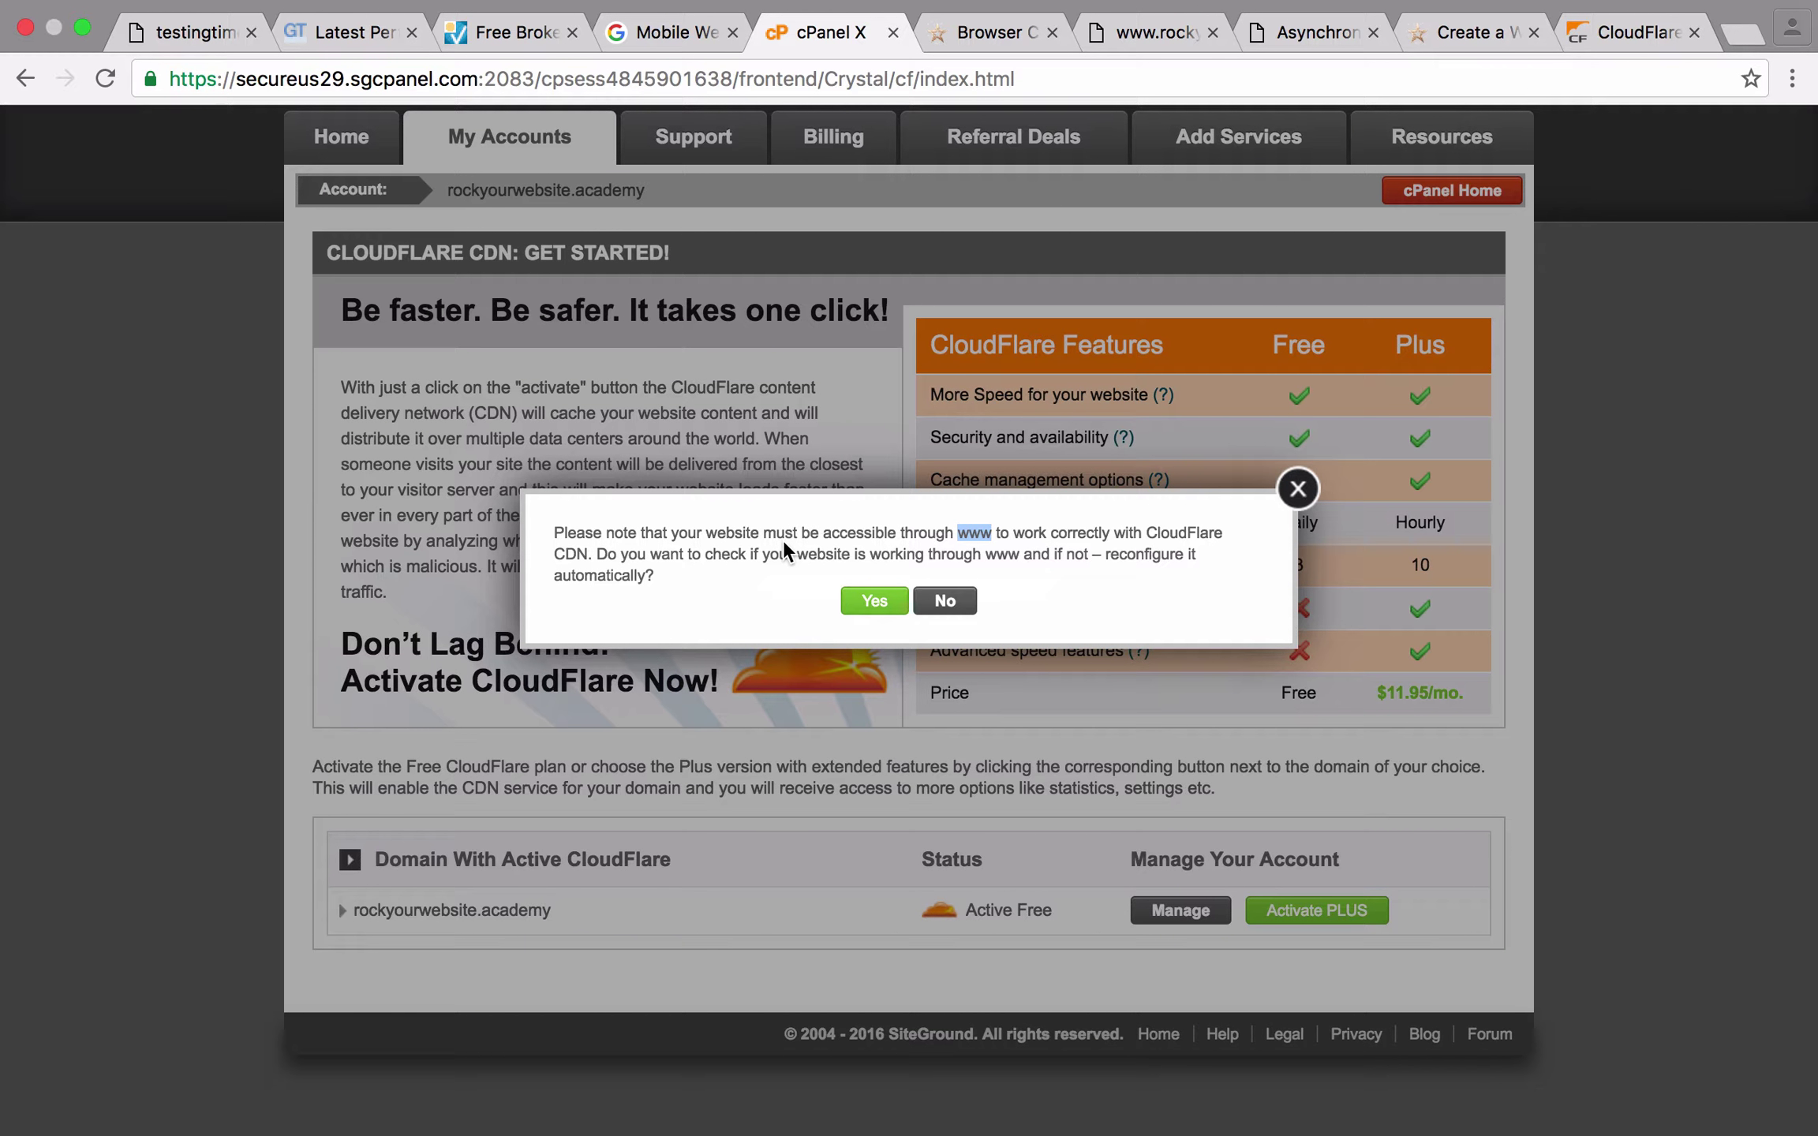
{"action": "left_click", "coordinate": [941, 601]}
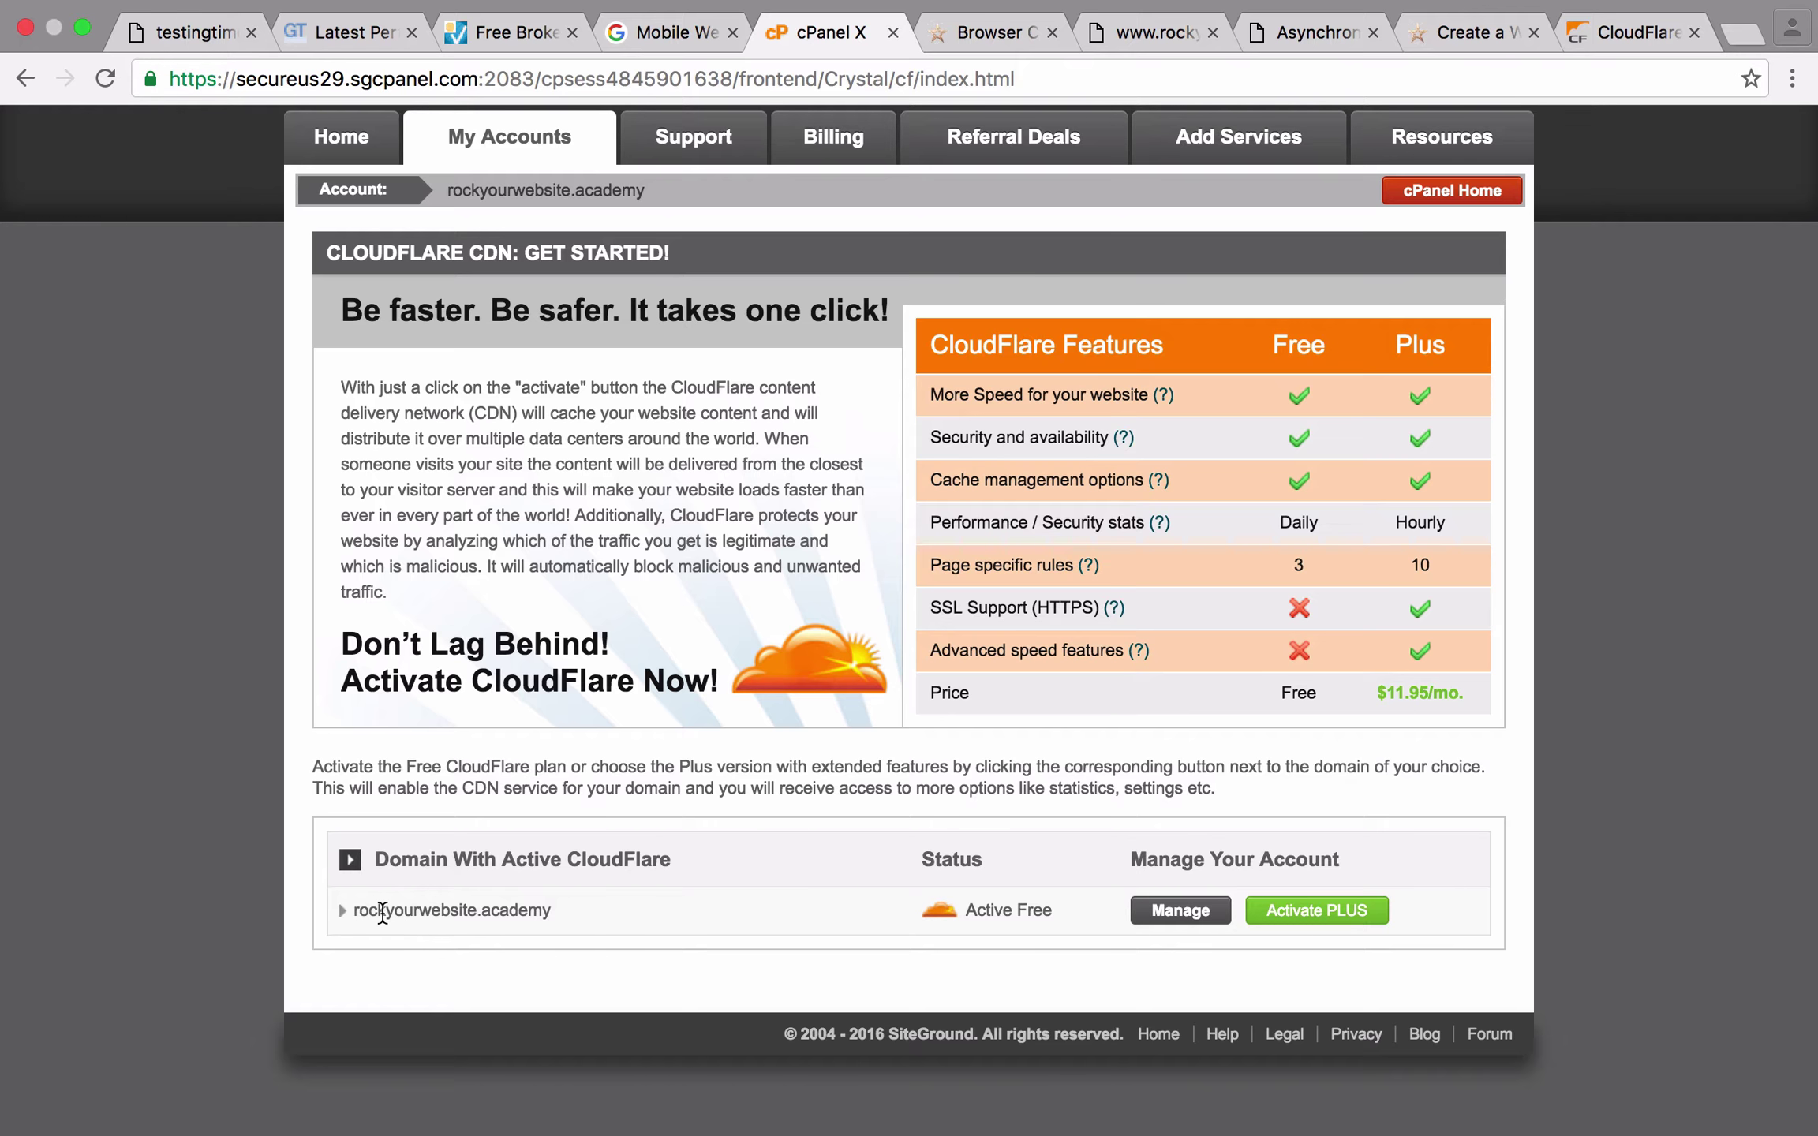
Step: Open CloudFlare management for rockyourwebsite.academy and review its subdomains and the basic traffic, requests and bandwidth statistics
{"action": "left_click", "coordinate": [1184, 915]}
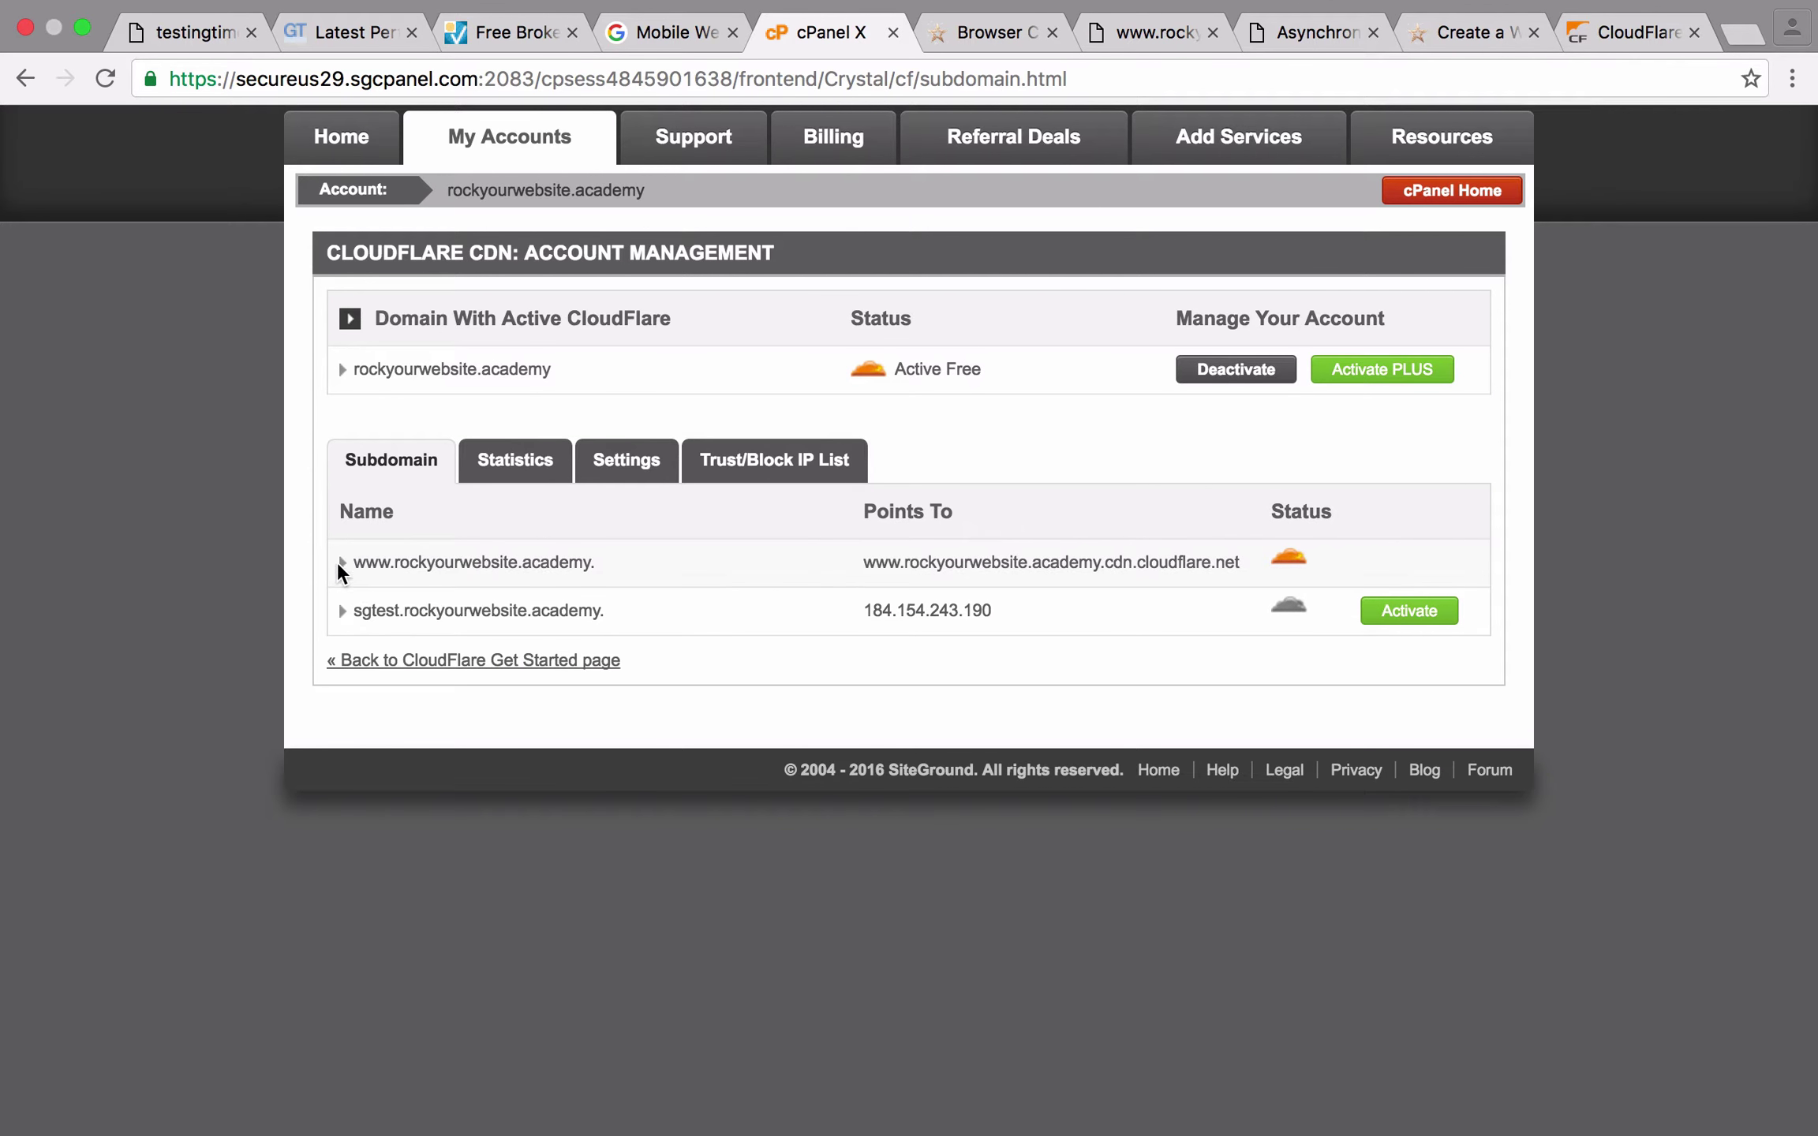
{"action": "left_click", "coordinate": [519, 469]}
{"action": "scroll", "coordinate": [550, 795], "scroll_direction": "down", "scroll_amount": 3}
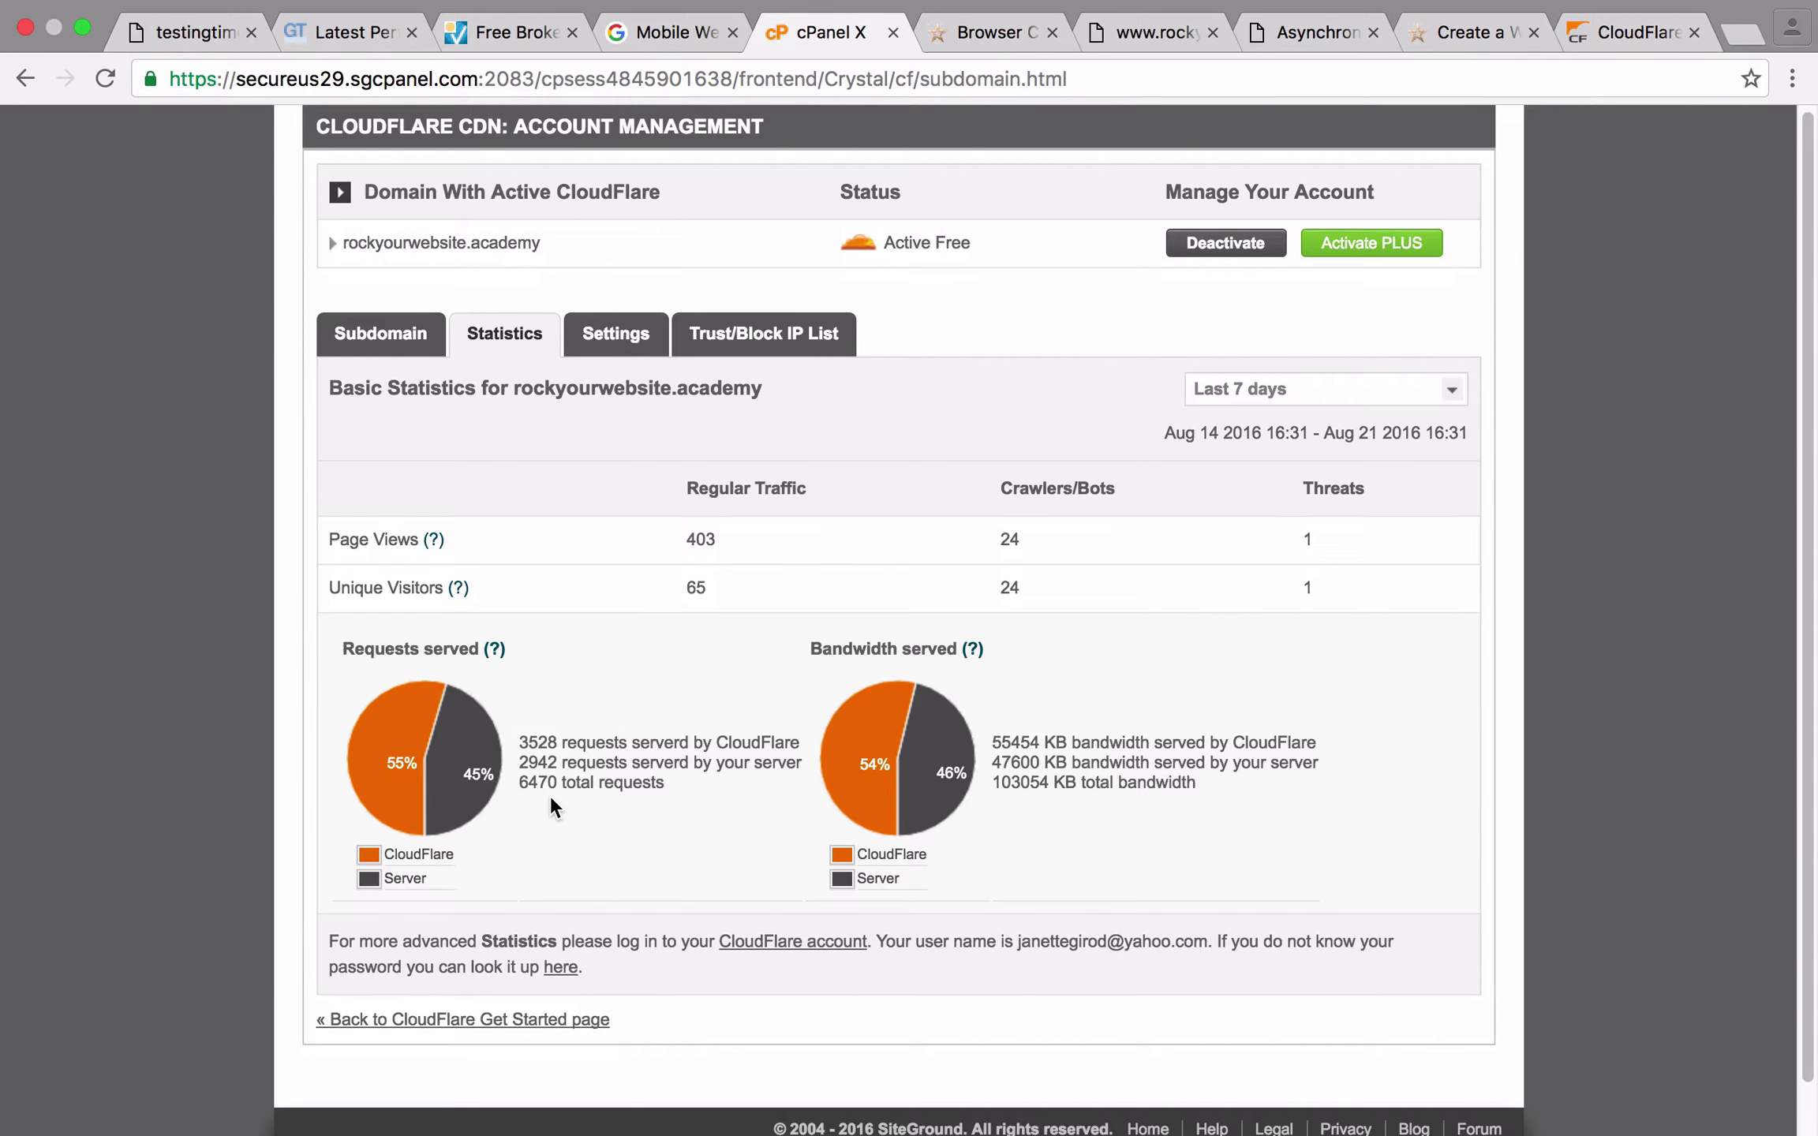
{"action": "mouse_move", "coordinate": [494, 649]}
{"action": "scroll", "coordinate": [562, 781], "scroll_direction": "down", "scroll_amount": 2}
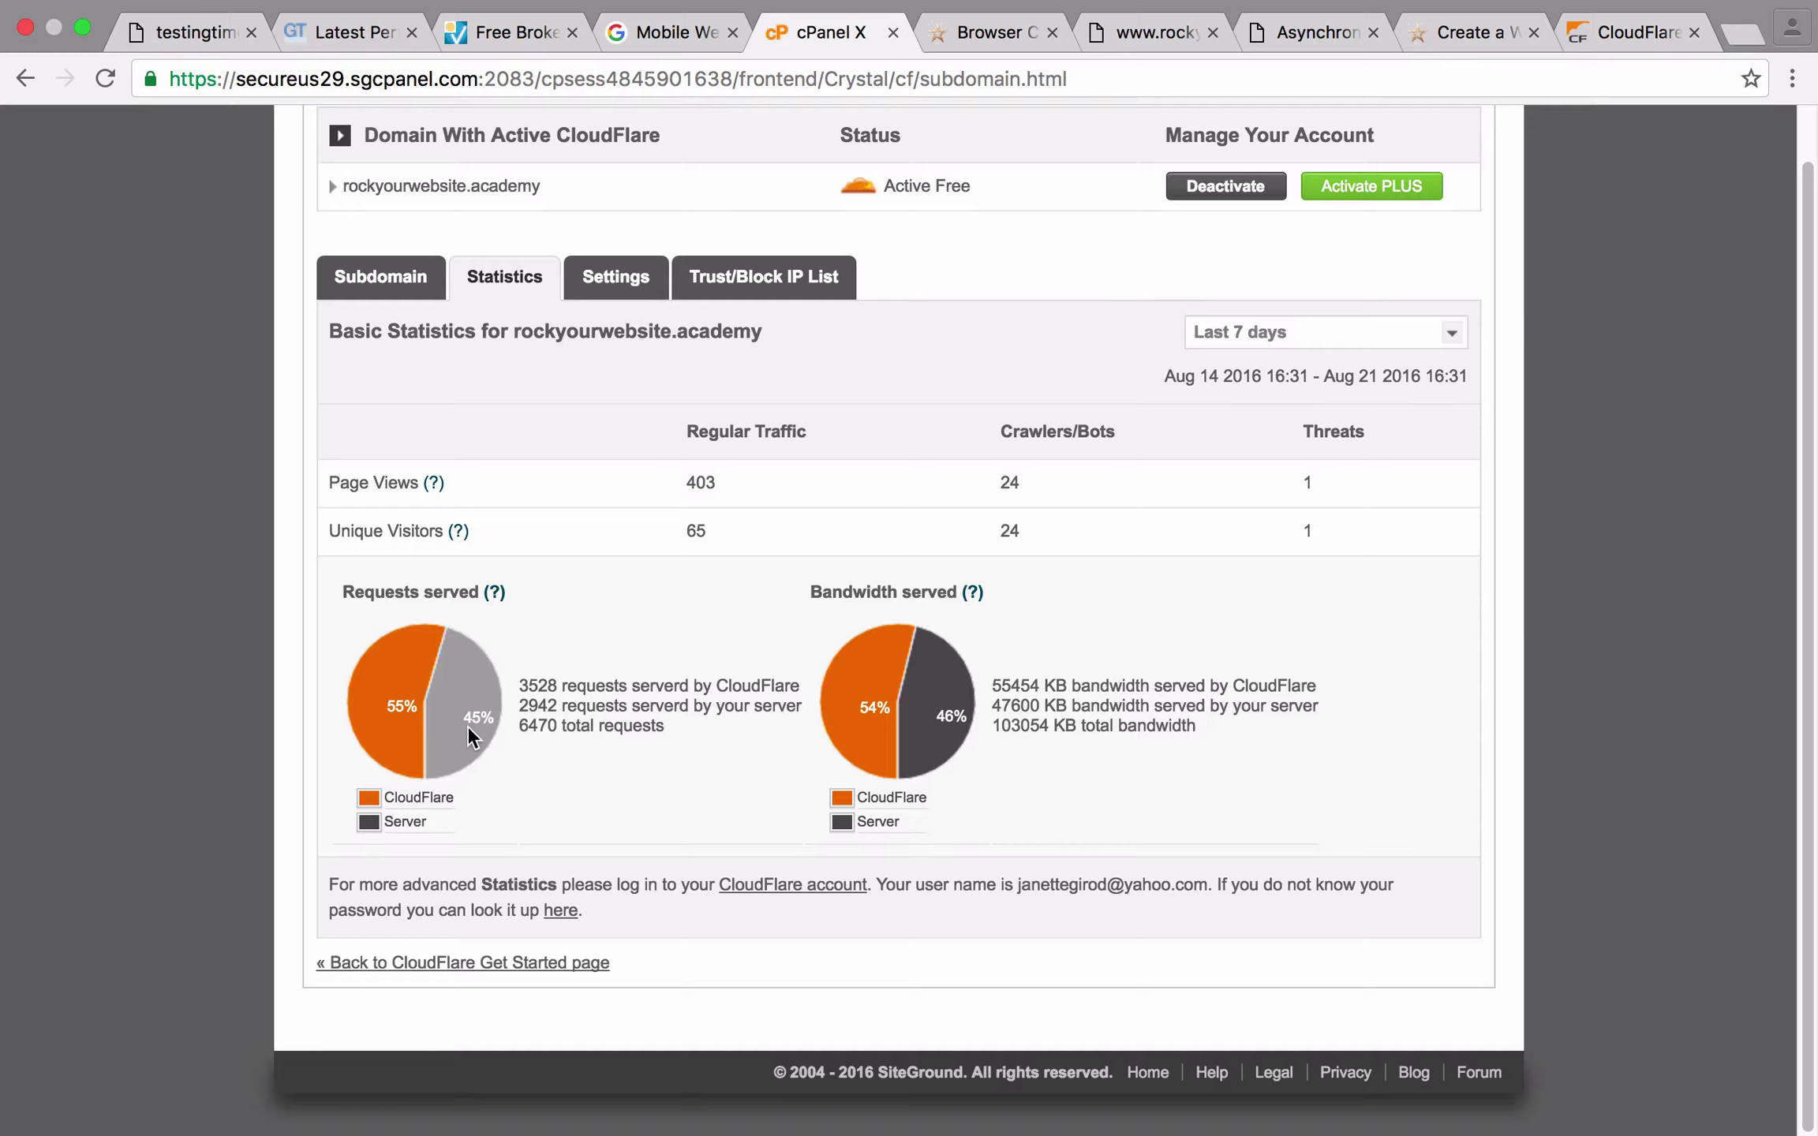
Step: Review the CloudFlare cache management, security and speed settings, keeping the caching level at Aggressive
{"action": "left_click", "coordinate": [620, 278]}
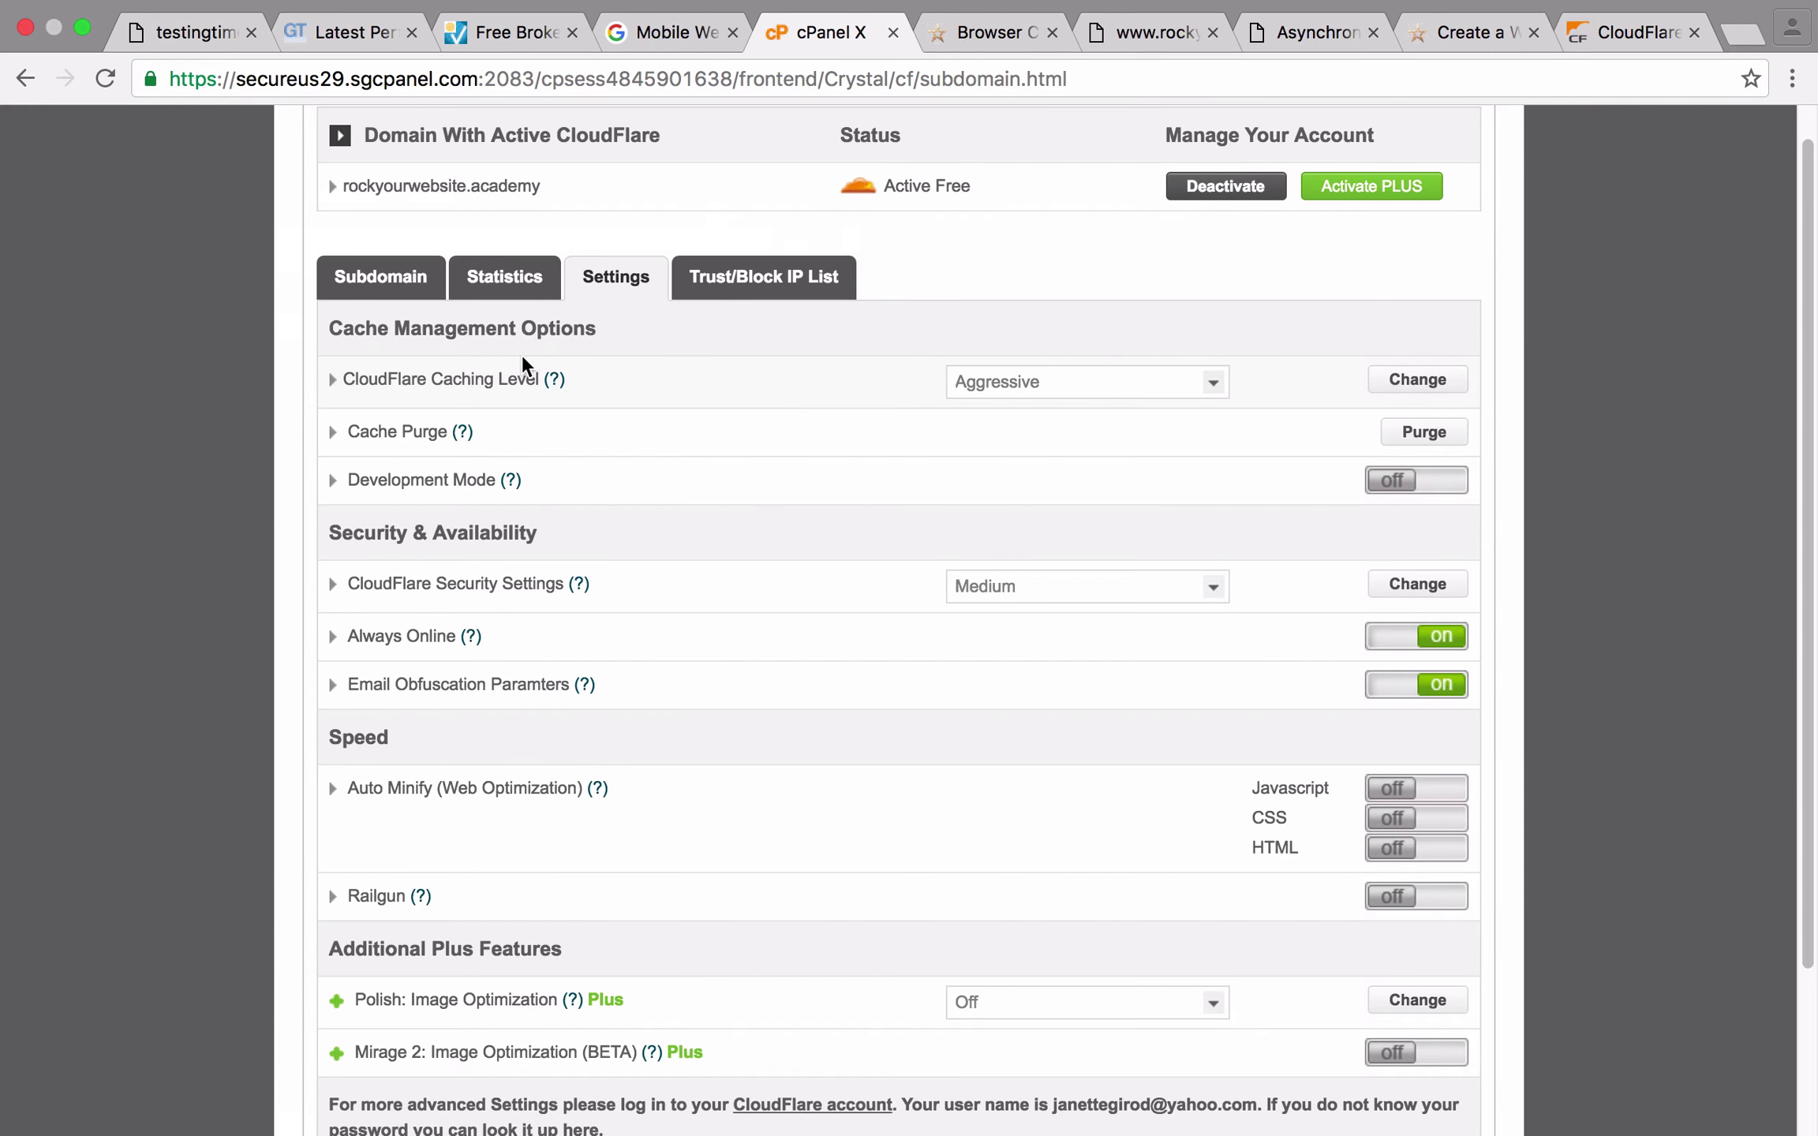
{"action": "left_click", "coordinate": [1185, 386]}
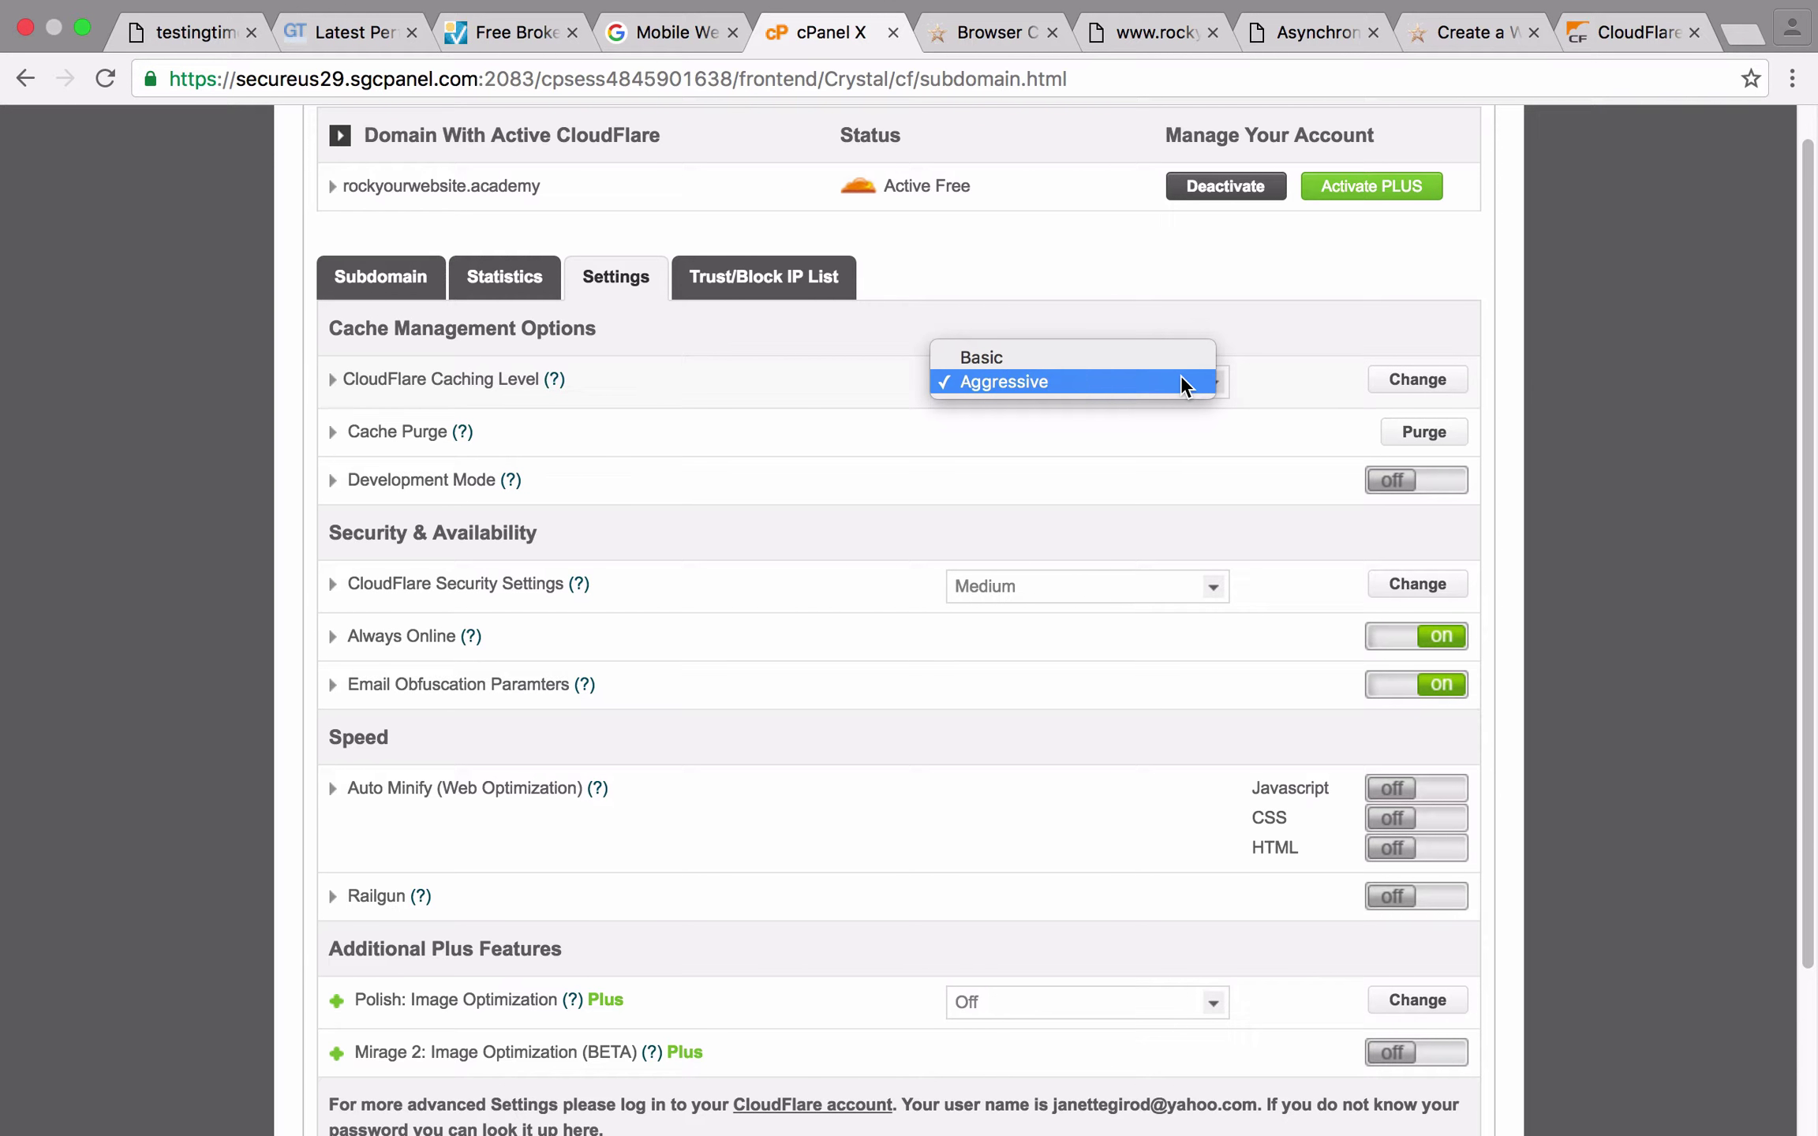
{"action": "left_click", "coordinate": [1184, 385]}
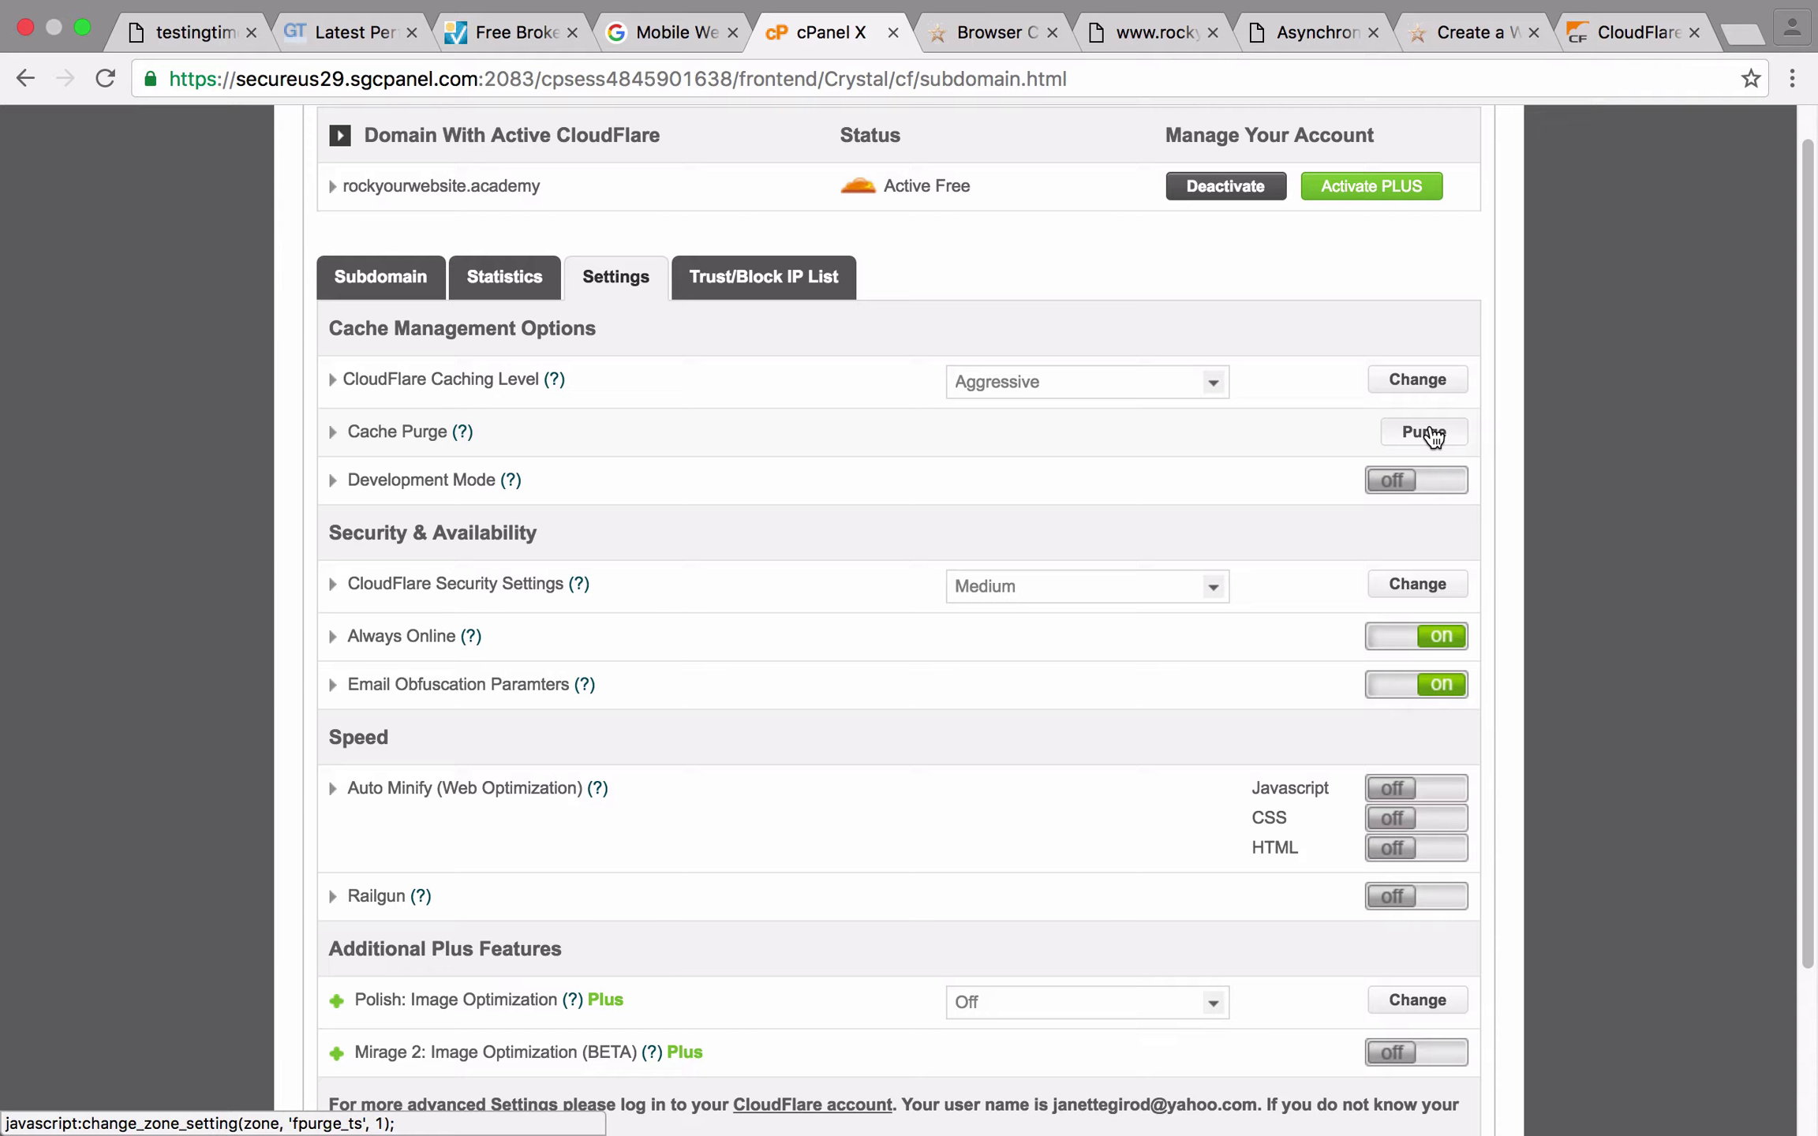
{"action": "scroll", "coordinate": [882, 680], "scroll_direction": "down", "scroll_amount": 3}
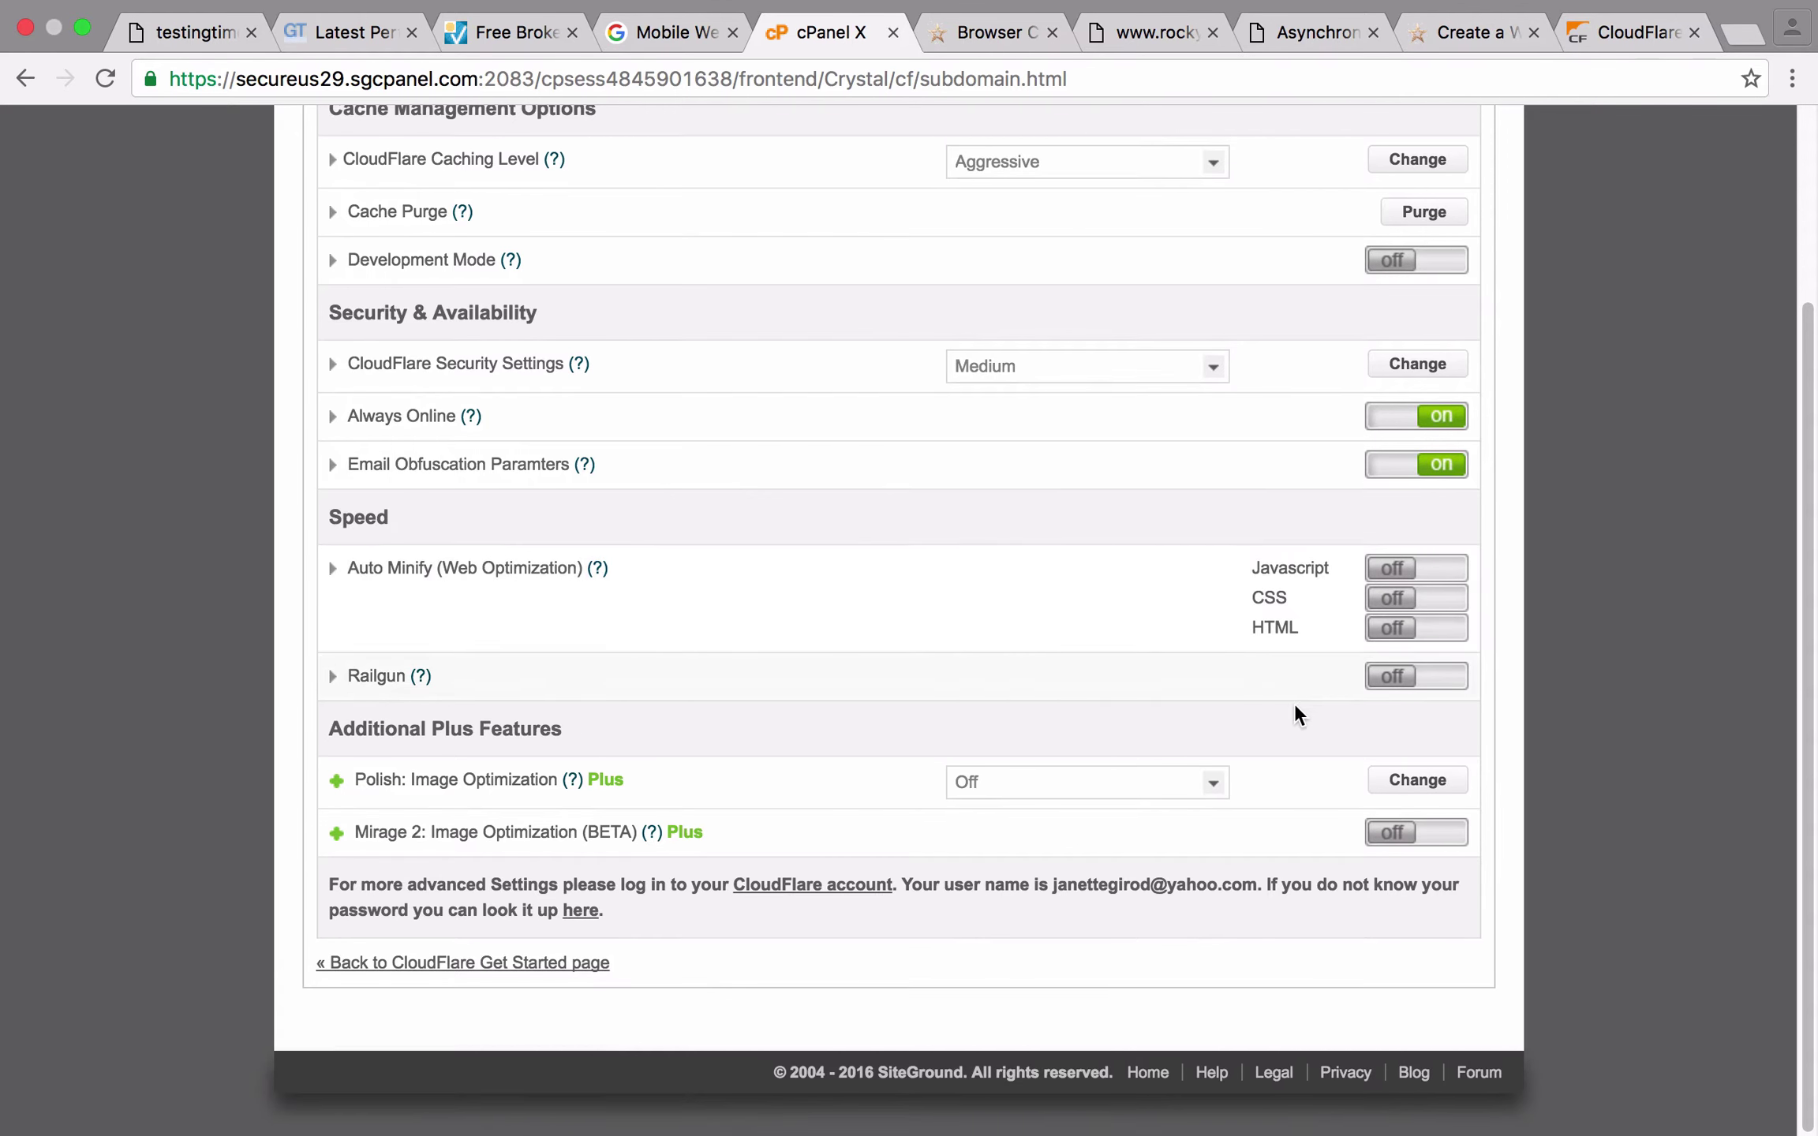
{"action": "scroll", "coordinate": [1289, 707], "scroll_direction": "up", "scroll_amount": 5}
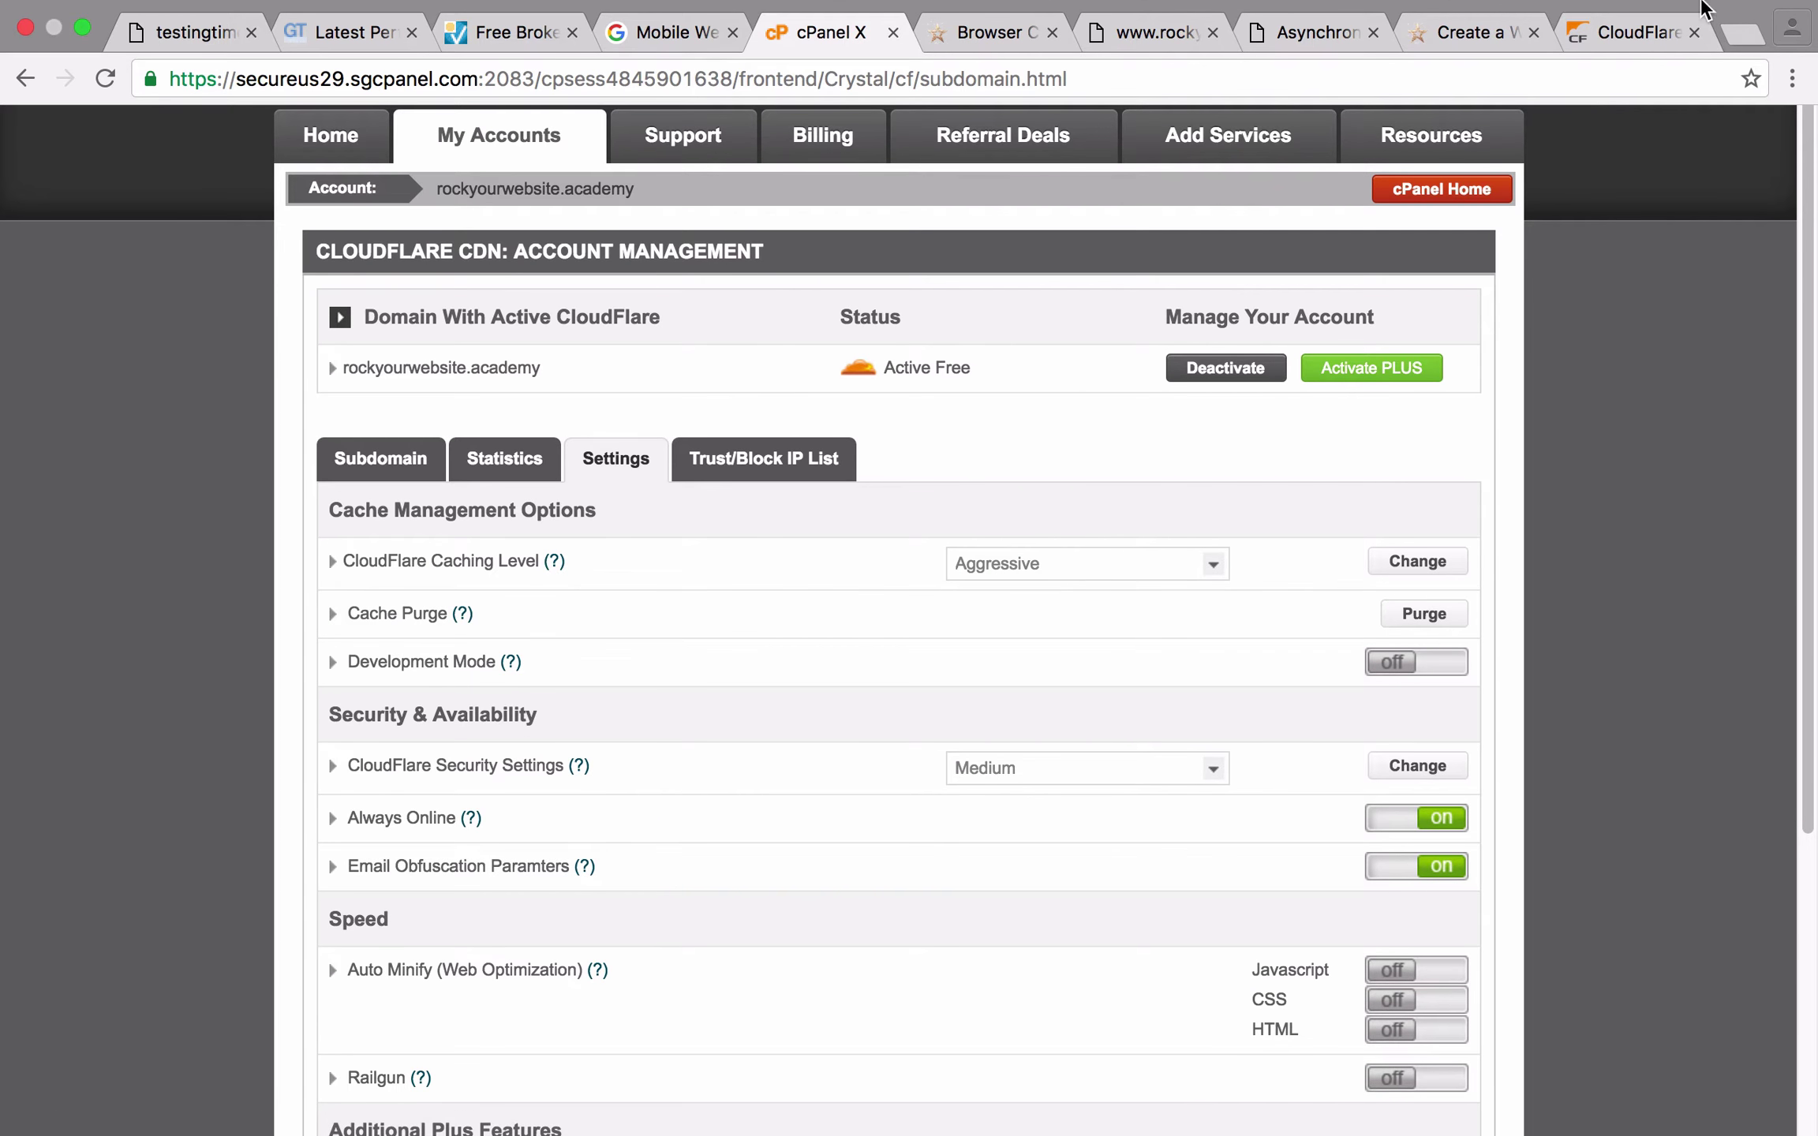
Step: Switch to the CloudFlare website and log in with the prefilled account credentials and Remember me enabled
{"action": "left_click", "coordinate": [1594, 30]}
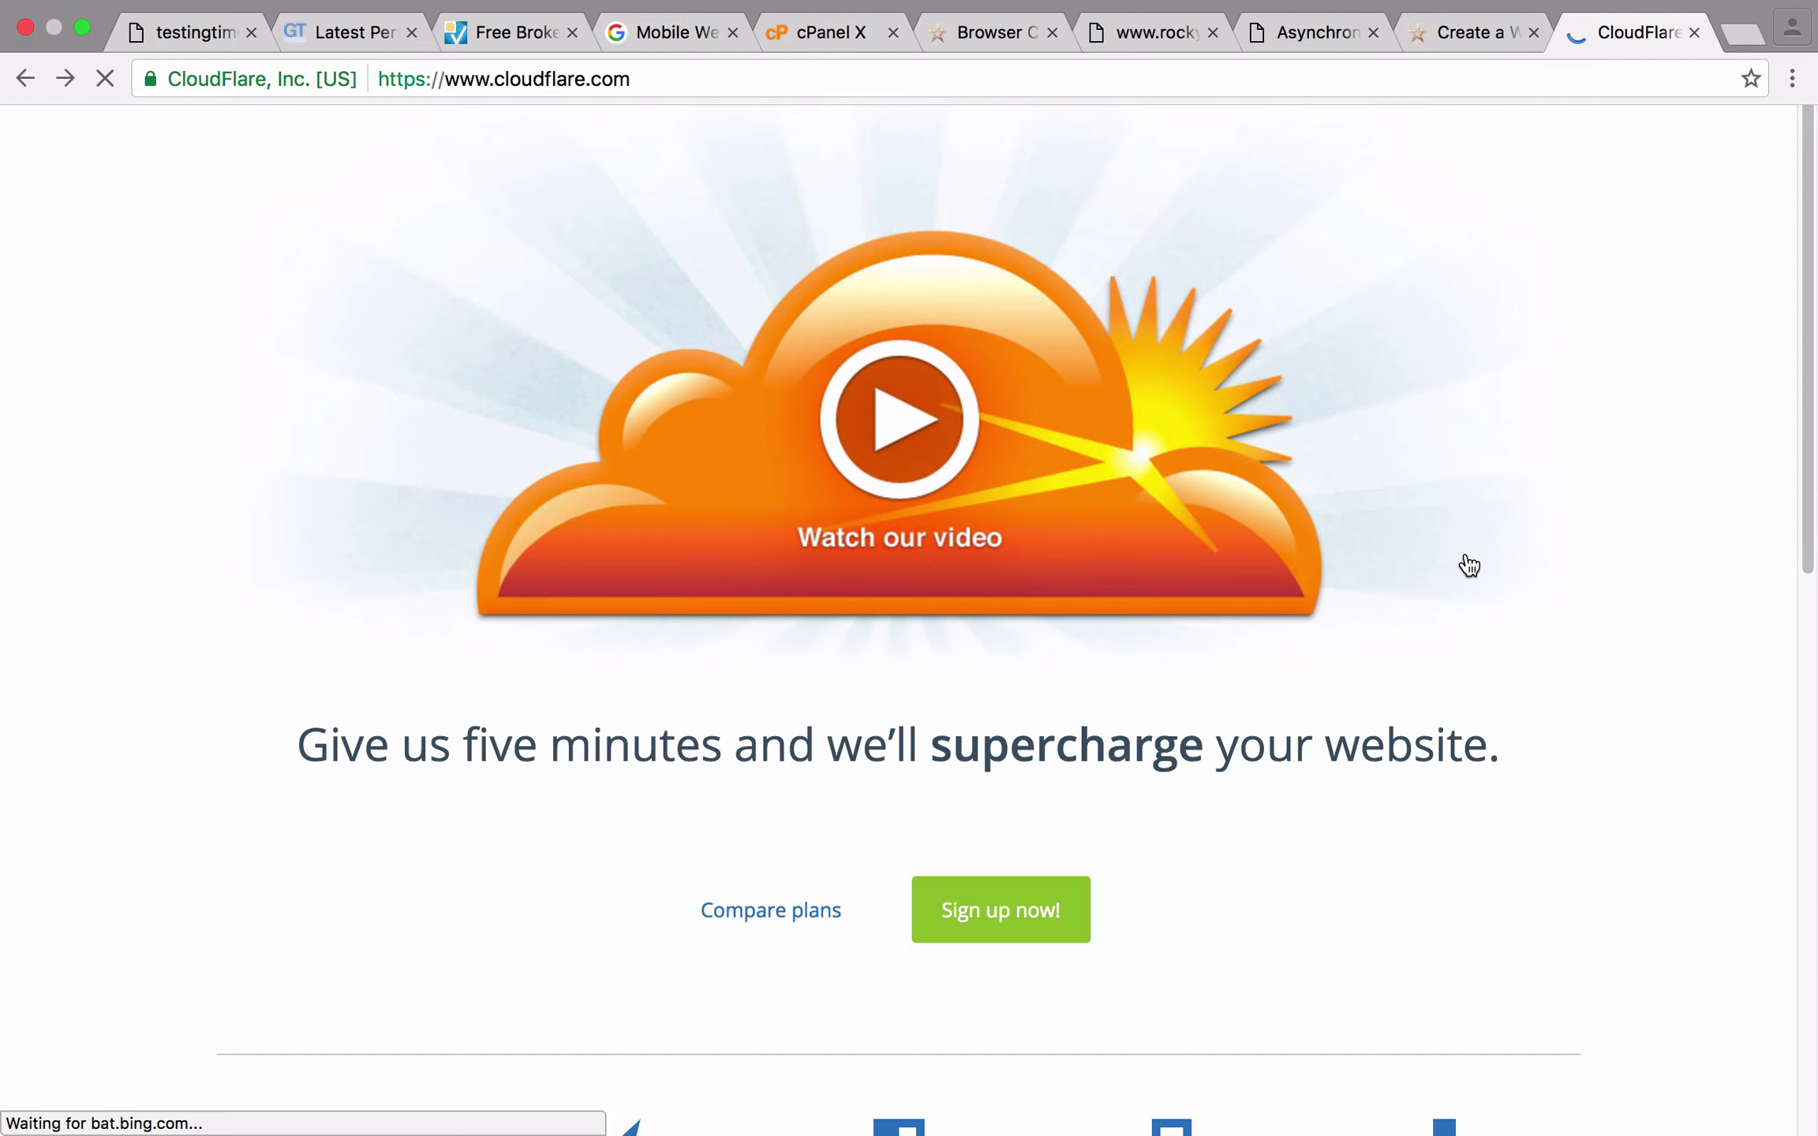
{"action": "scroll", "coordinate": [1466, 563], "scroll_direction": "down", "scroll_amount": 4}
{"action": "scroll", "coordinate": [1465, 563], "scroll_direction": "up", "scroll_amount": 4}
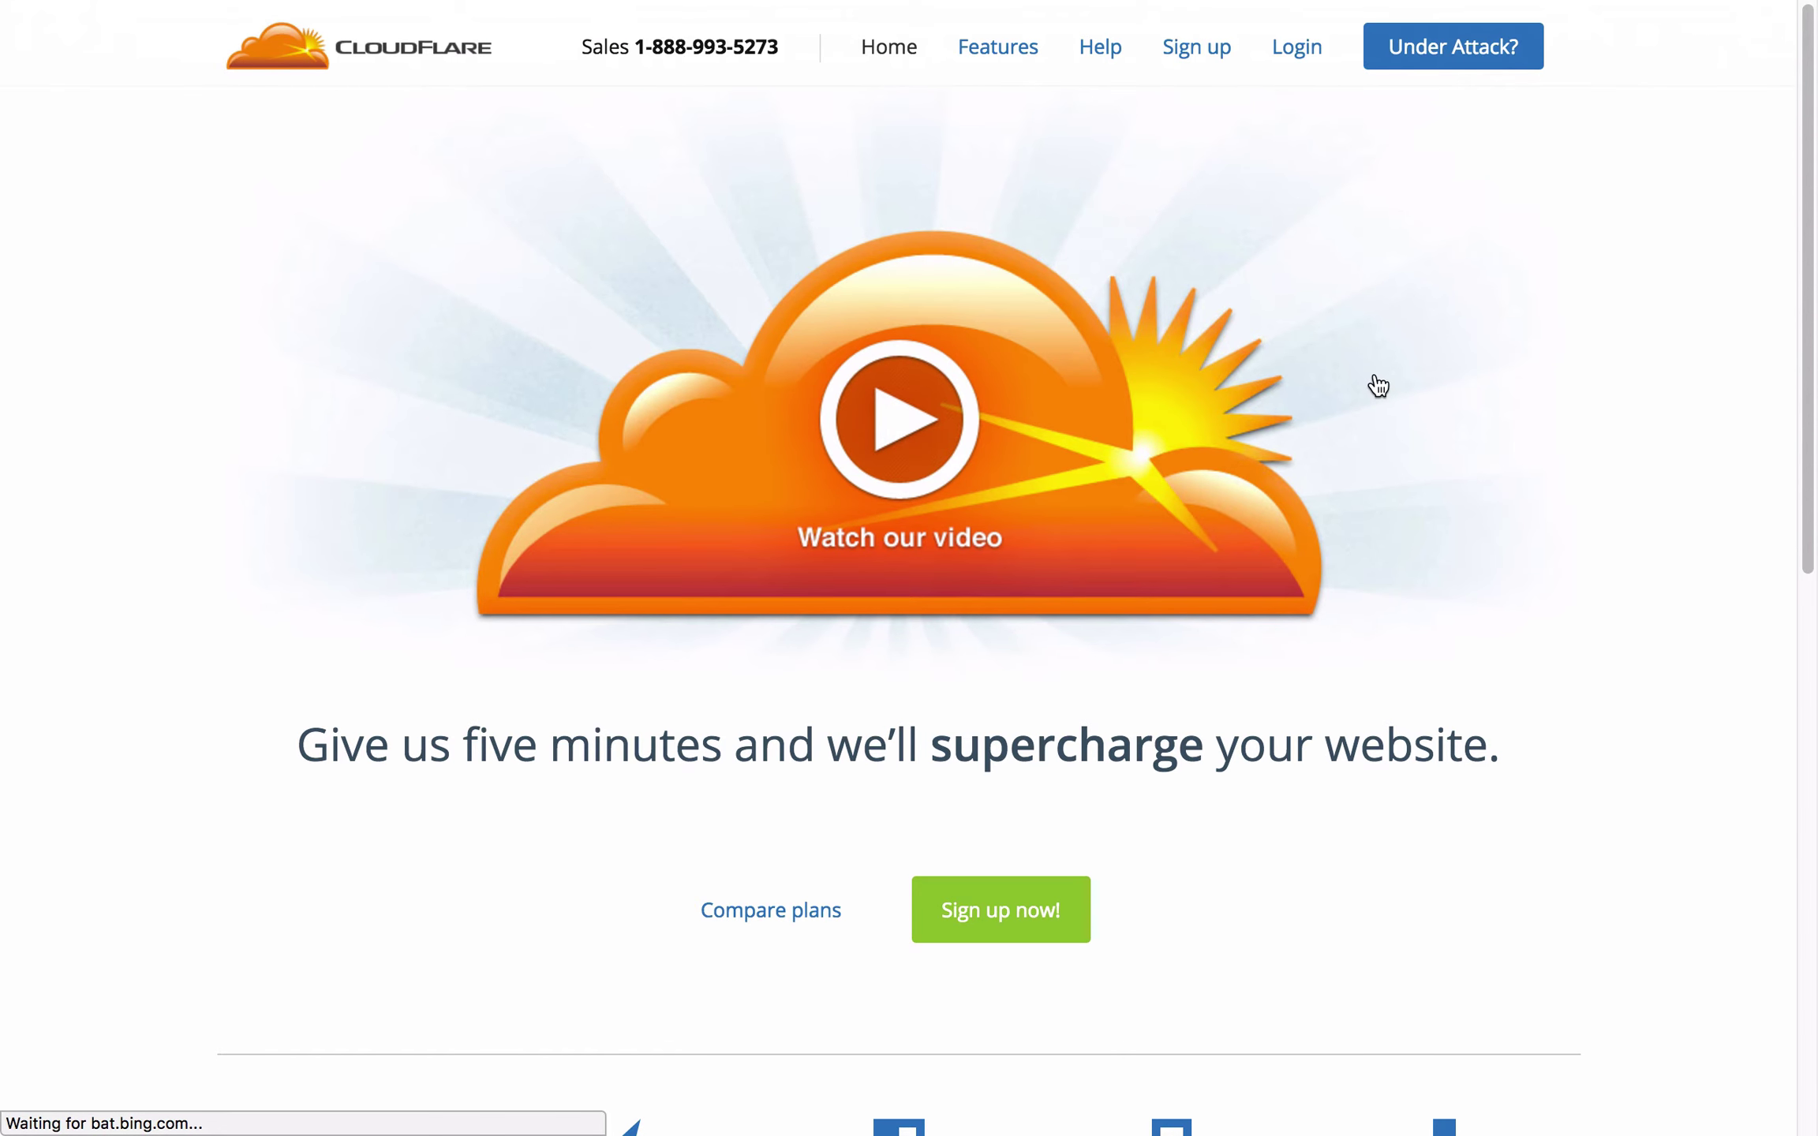
{"action": "left_click", "coordinate": [1313, 63]}
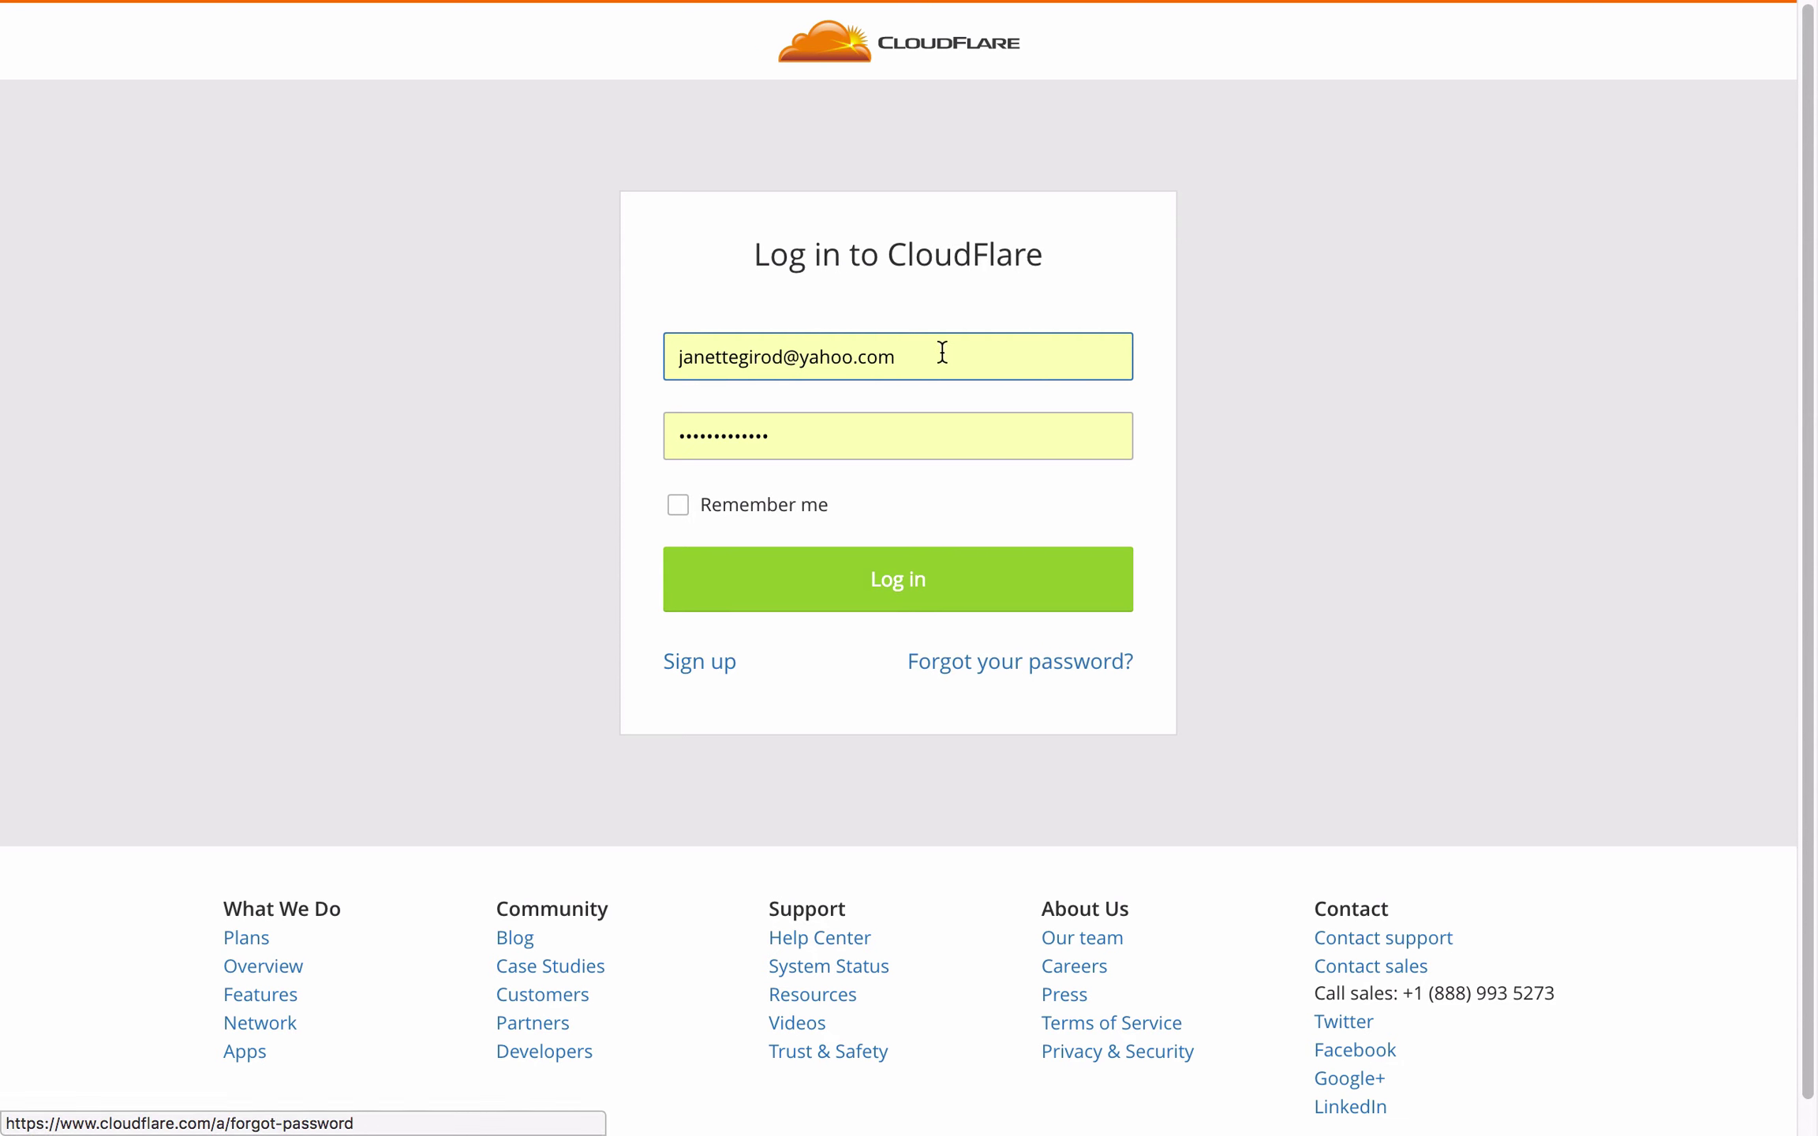
{"action": "left_click", "coordinate": [680, 508]}
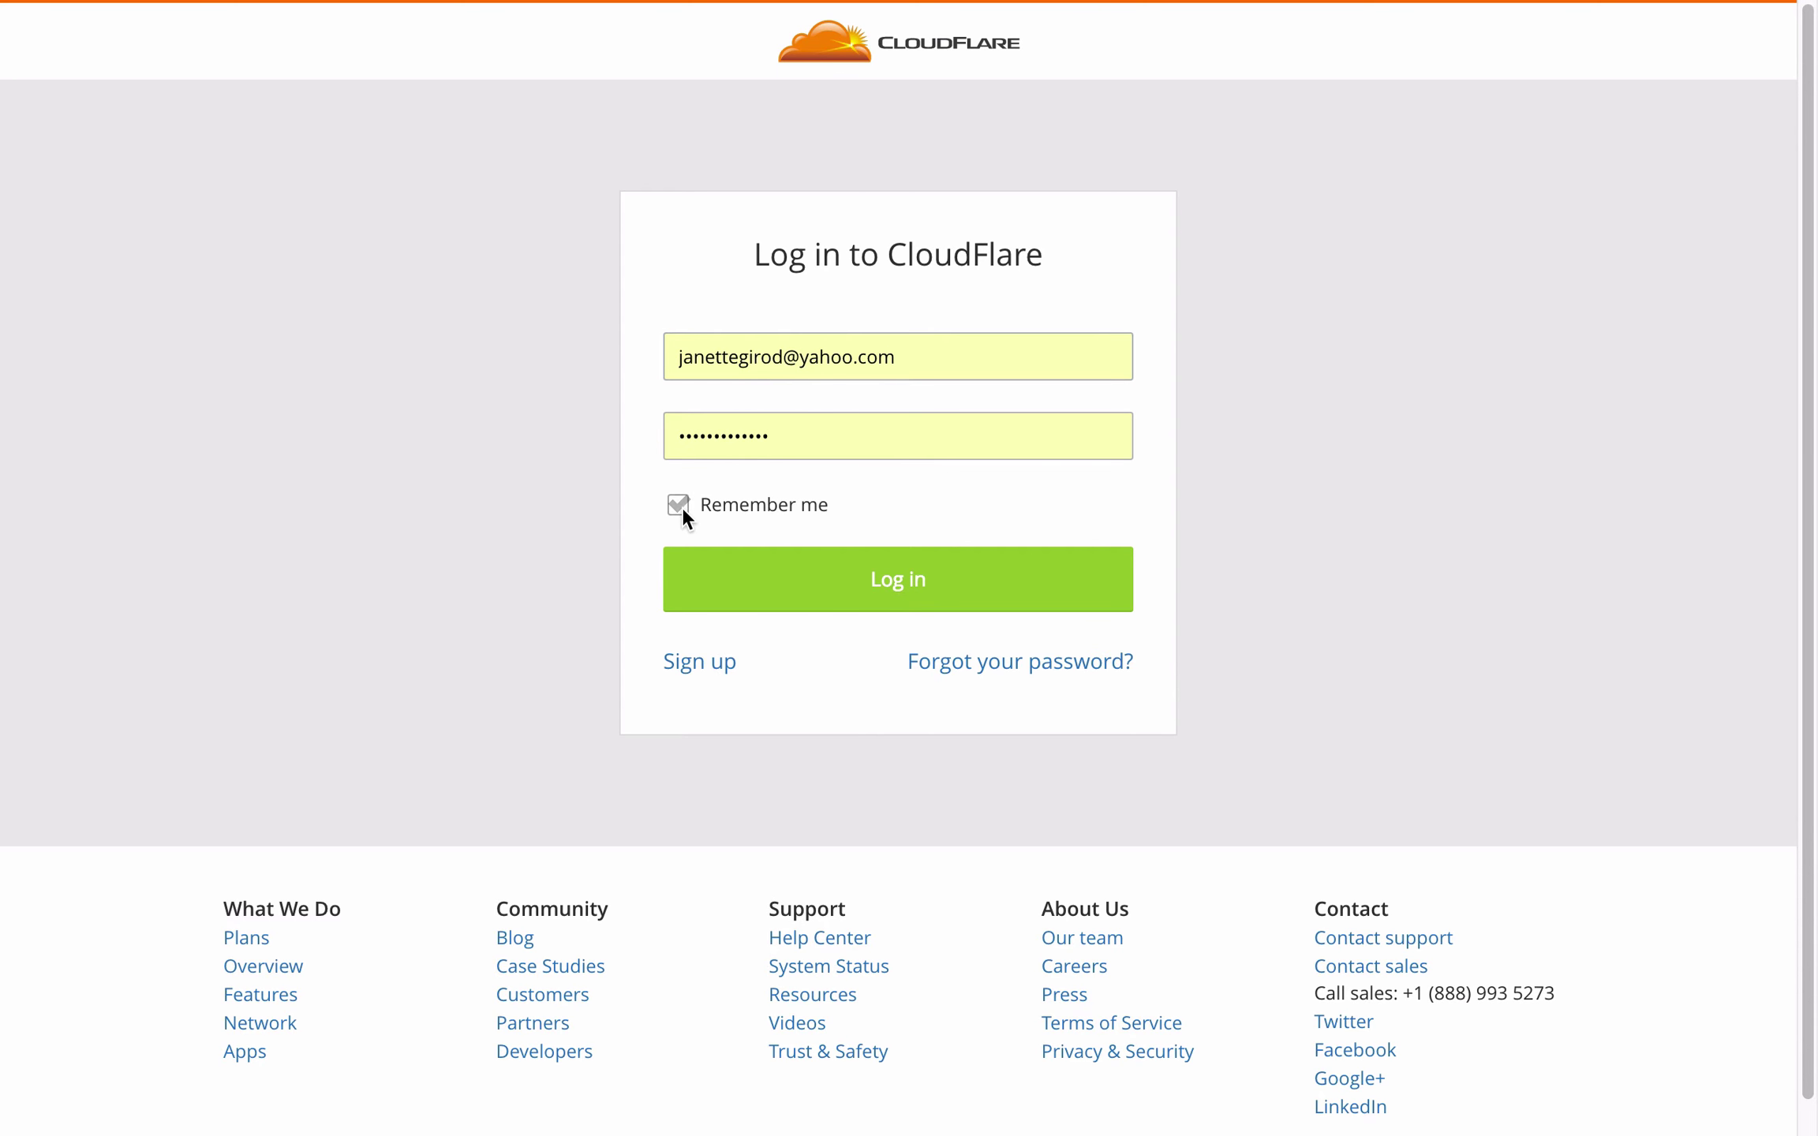
{"action": "left_click", "coordinate": [823, 597]}
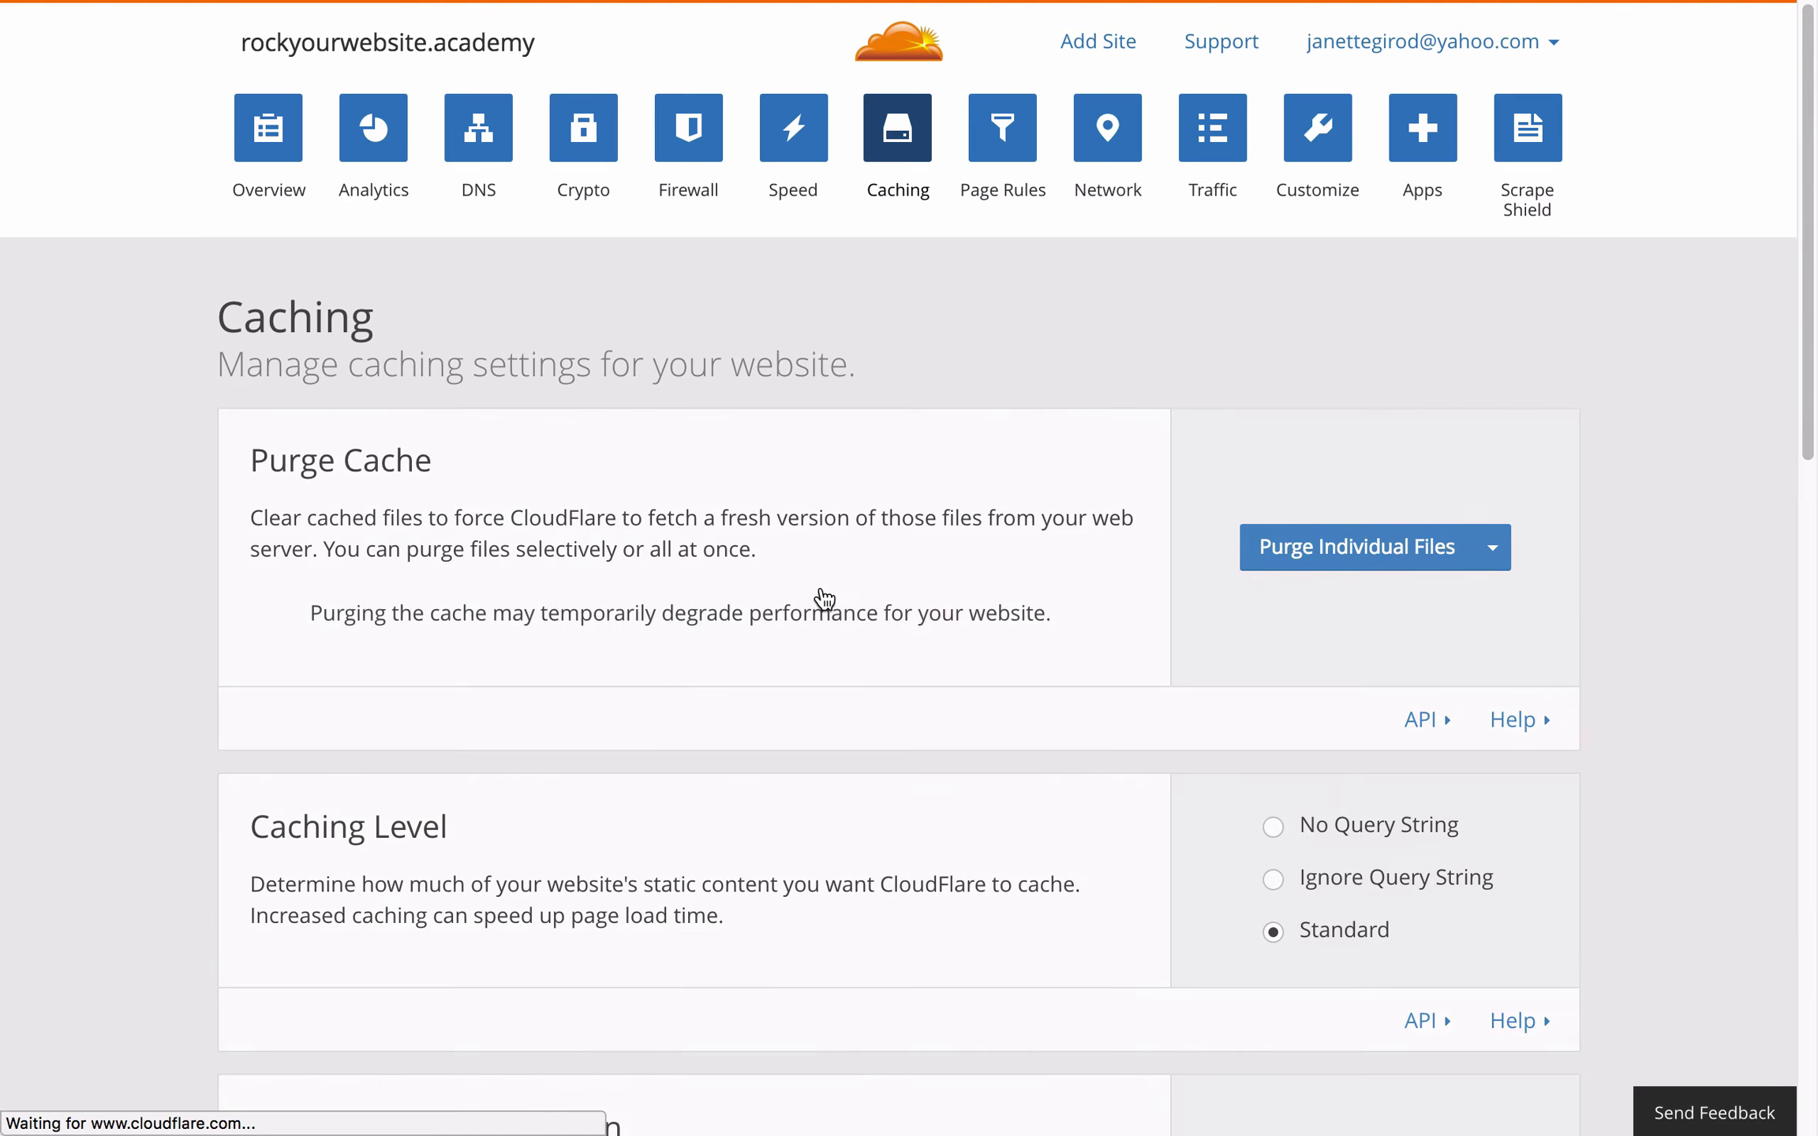
Step: Open the Page Rules, open the *rockyourwebsite.academy/wp-* rule for editing, and highlight the leading asterisk in its URL pattern
{"action": "left_click", "coordinate": [1017, 126]}
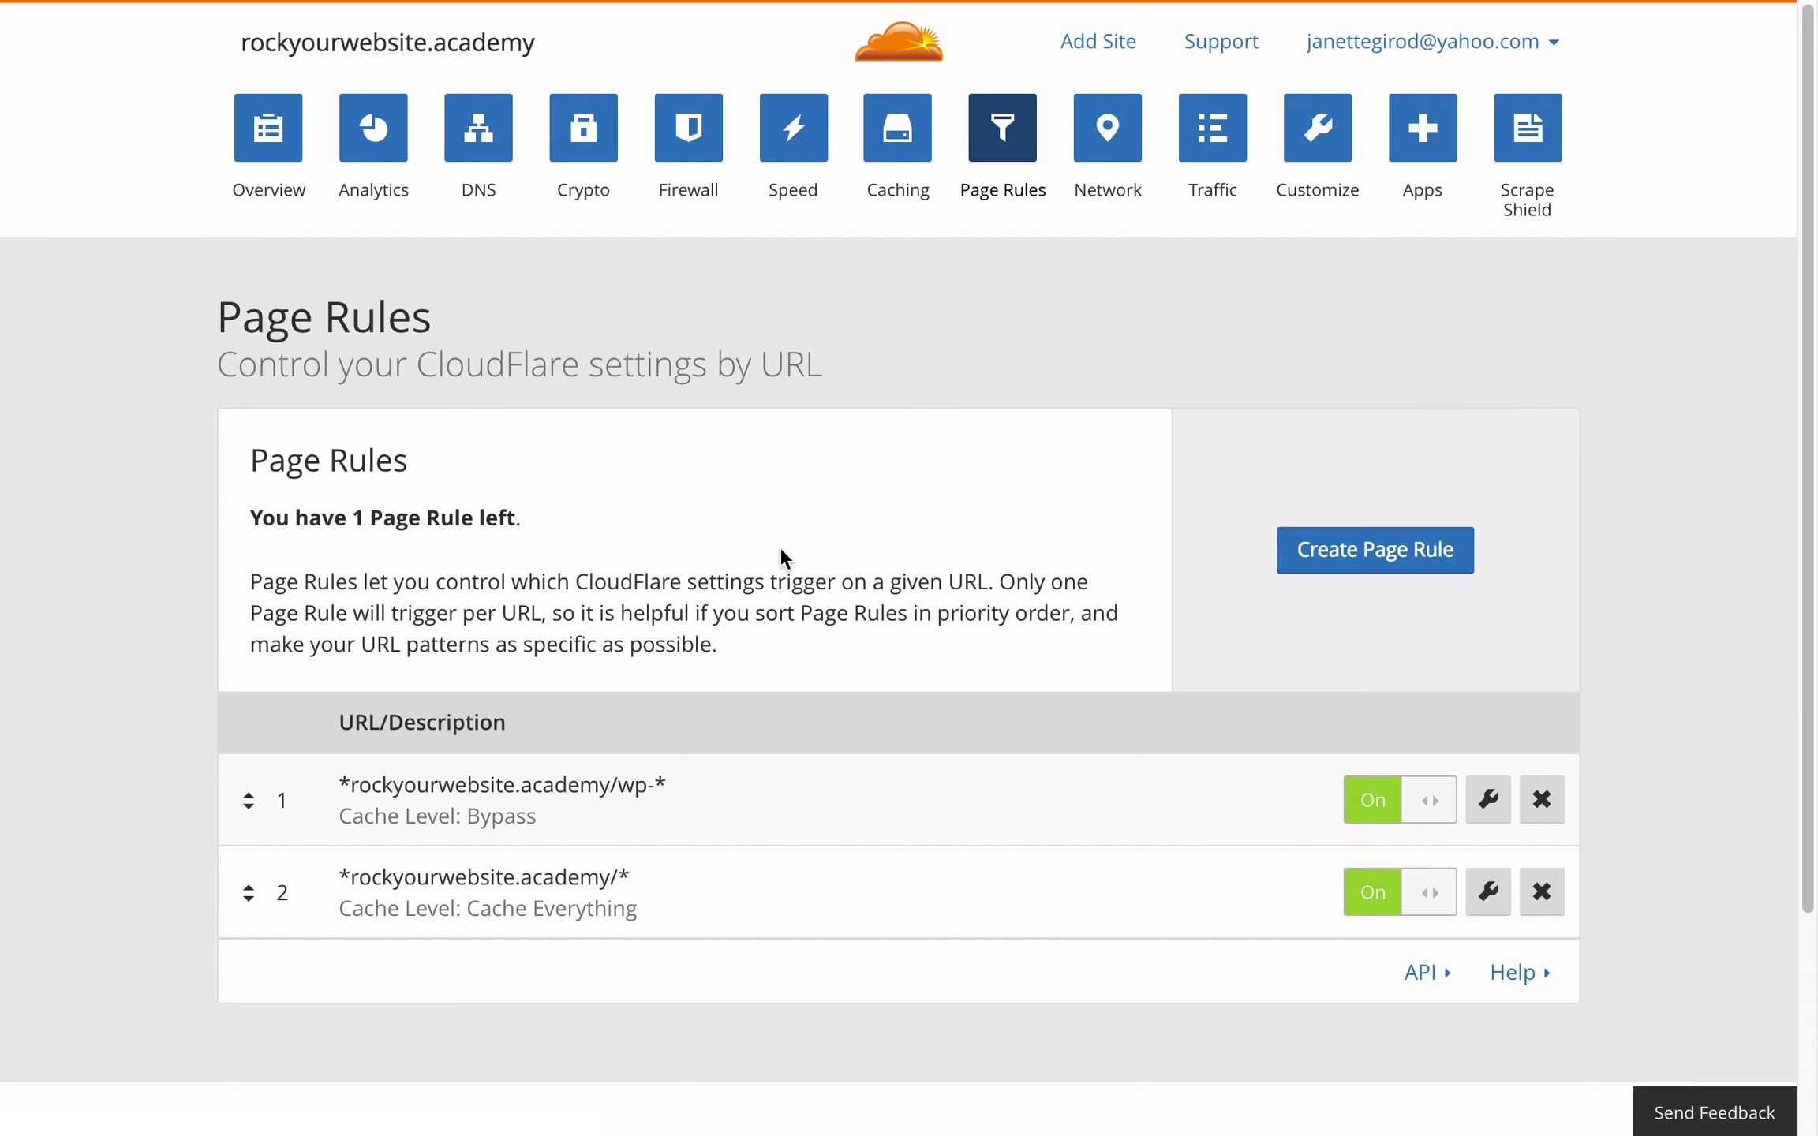
{"action": "scroll", "coordinate": [570, 567], "scroll_direction": "down", "scroll_amount": 1}
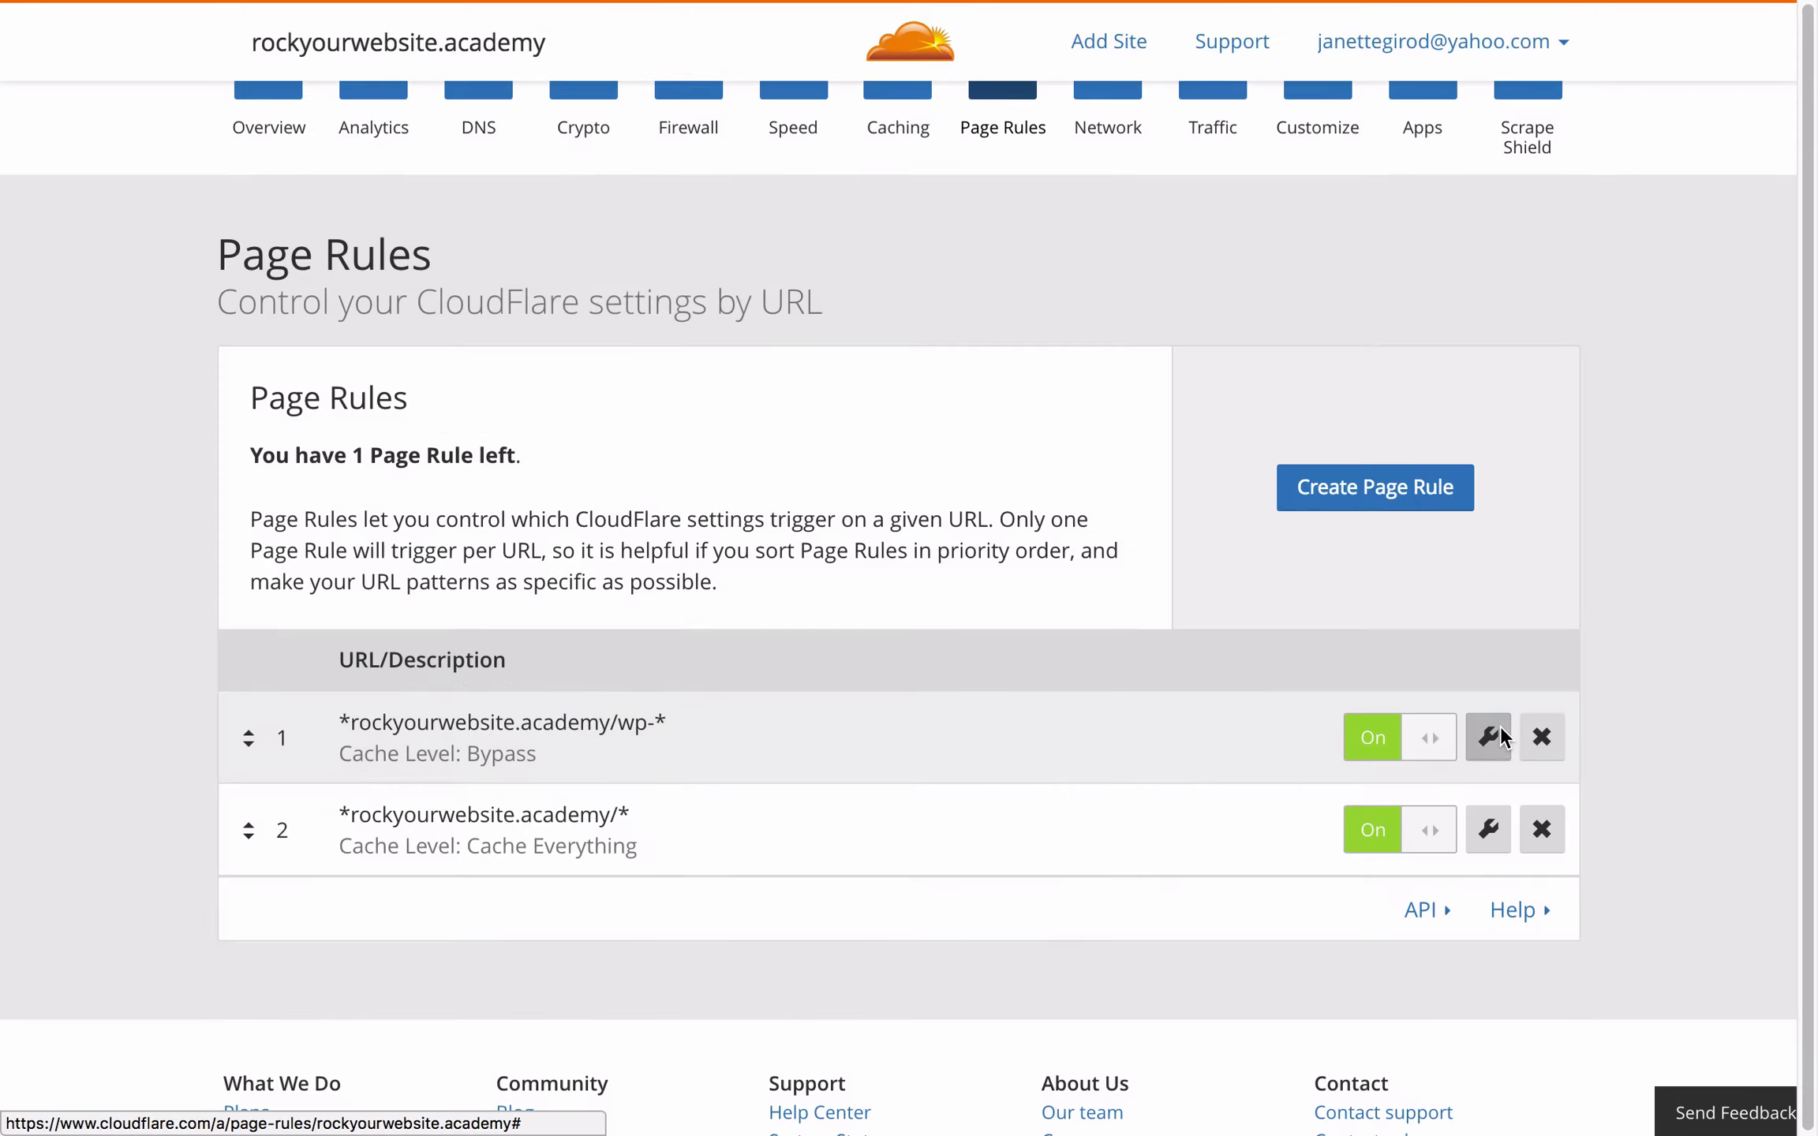
{"action": "left_click", "coordinate": [1488, 736]}
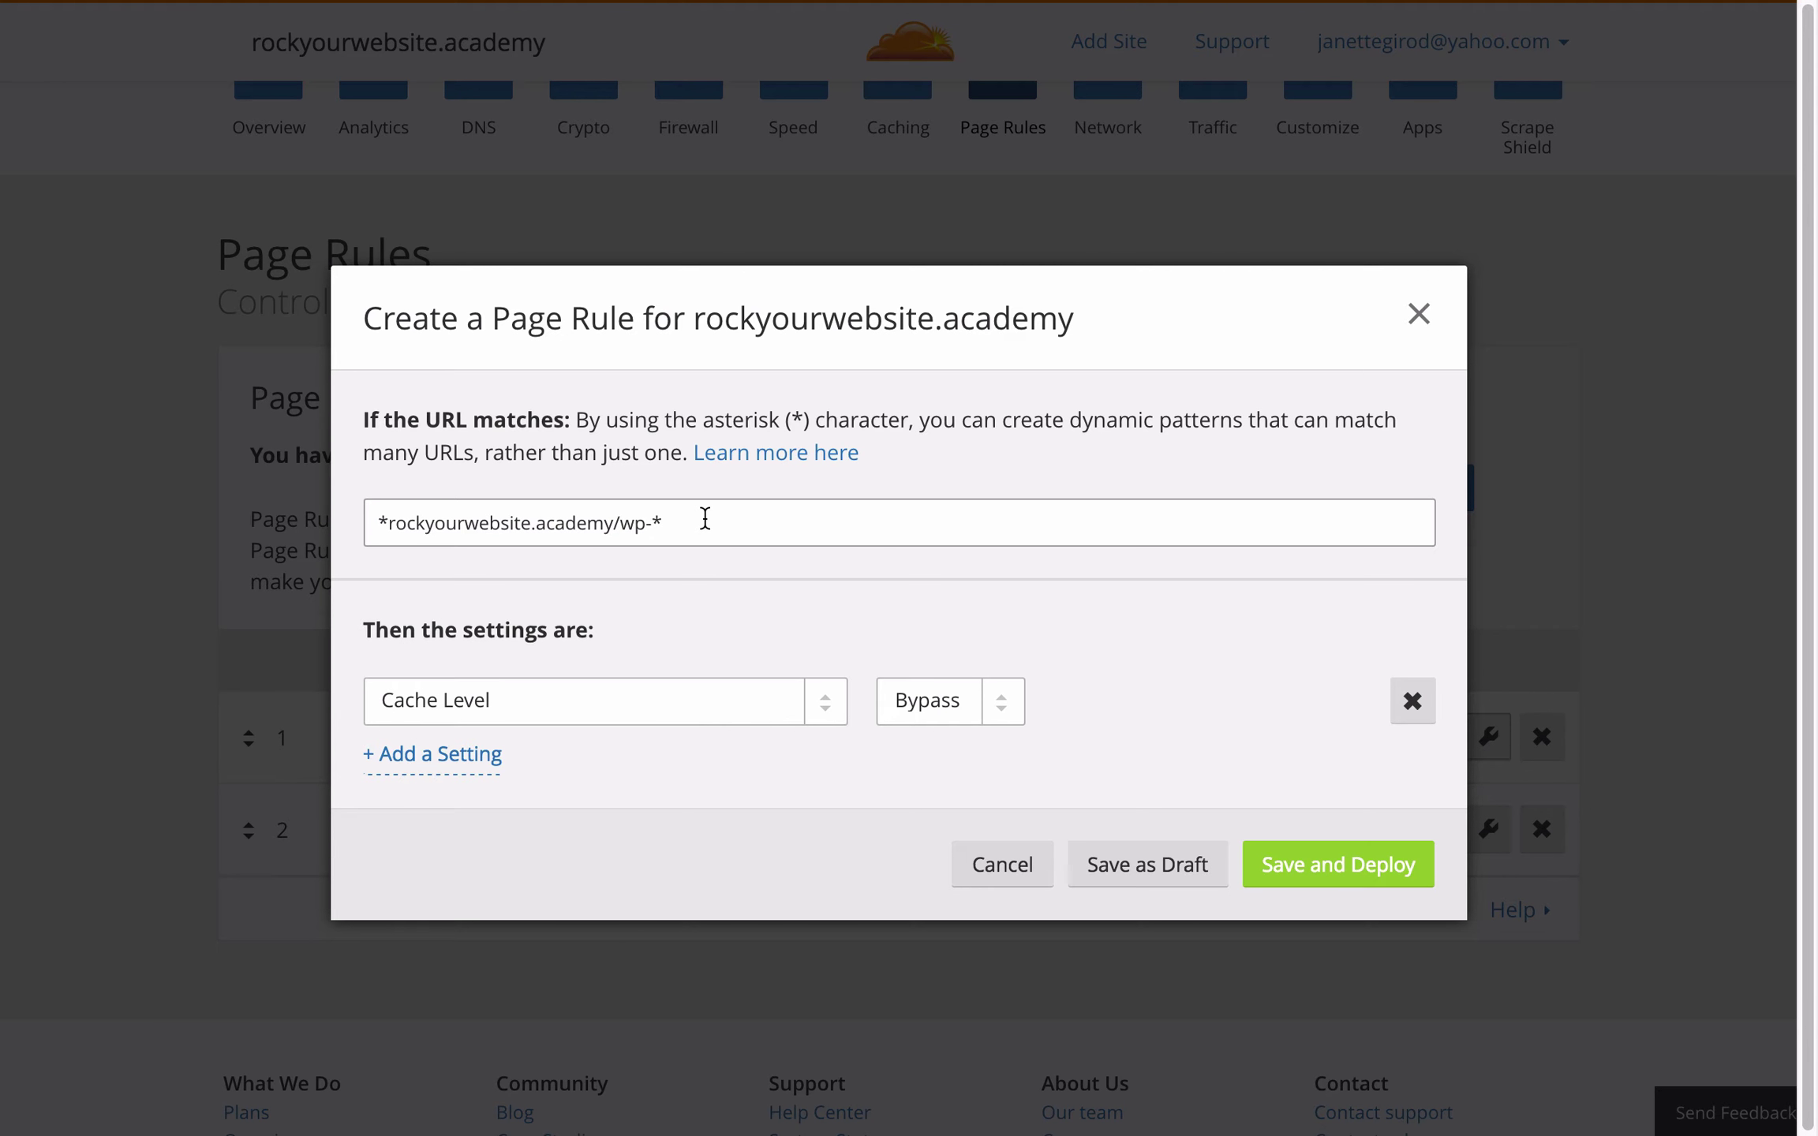
{"action": "left_click_drag", "start_coordinate": [388, 522], "coordinate": [343, 525]}
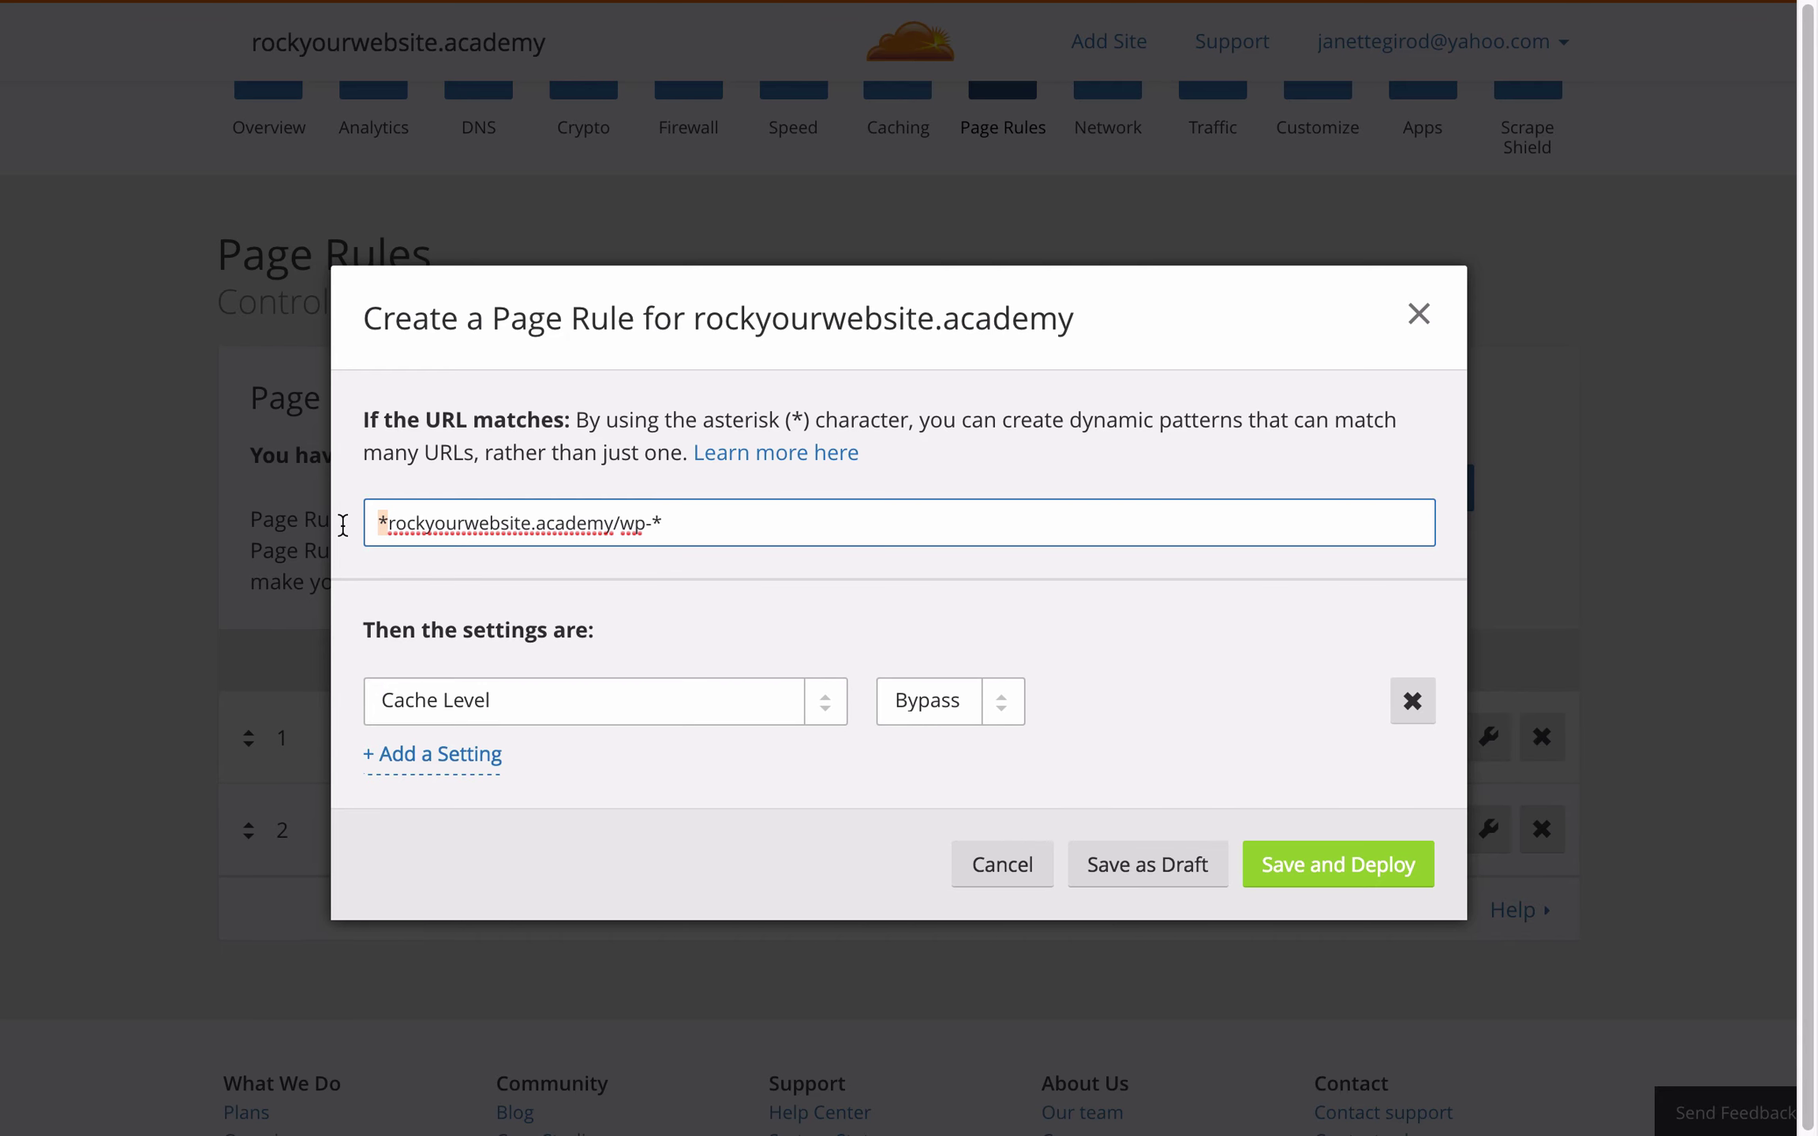